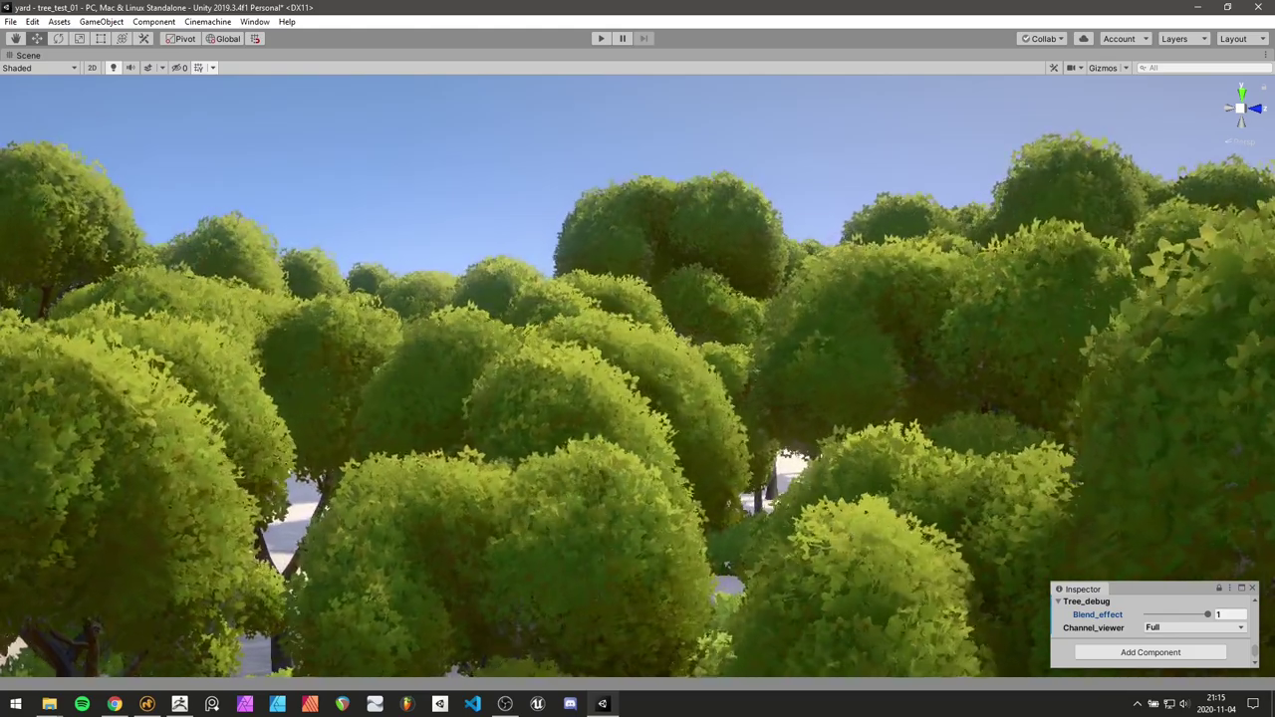
Lower Blend_effect to 0 to inspect the bare canopy meshes, and raise it back up to compare the leafy result
{"action": "left_click_drag", "start_coordinate": [1212, 615], "coordinate": [1146, 627]}
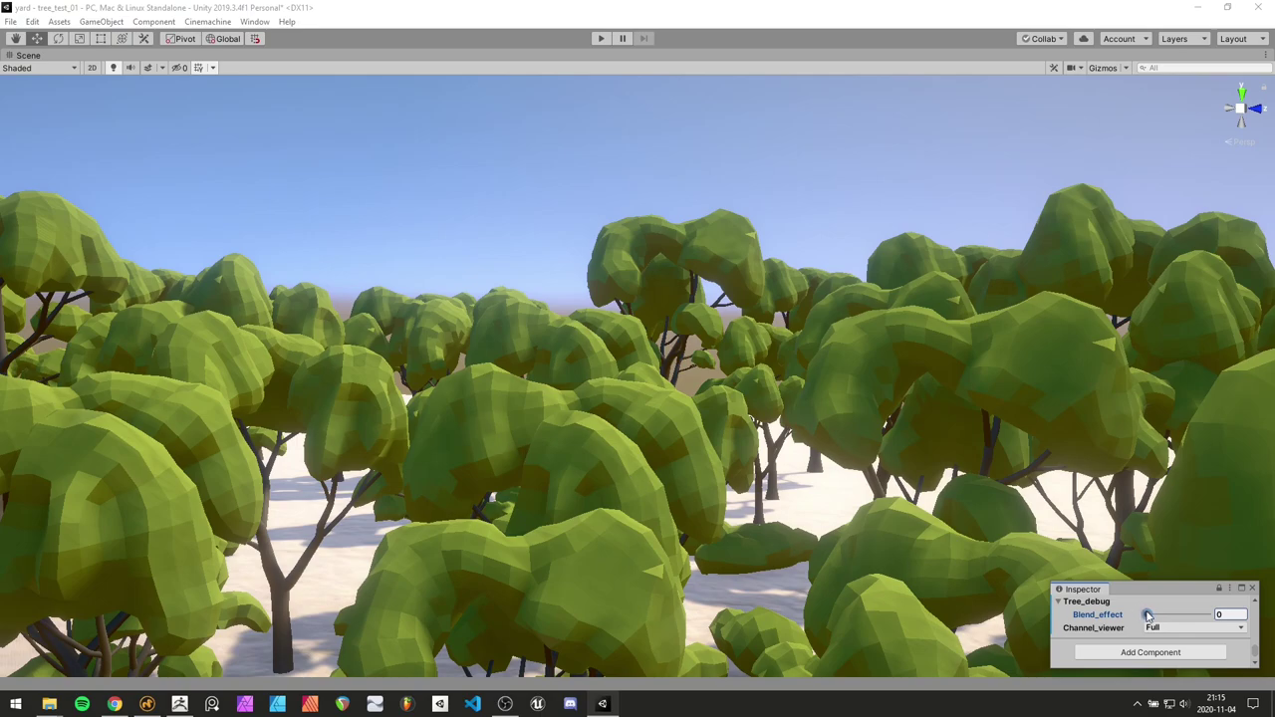
{"action": "left_click_drag", "start_coordinate": [1149, 618], "coordinate": [1182, 618]}
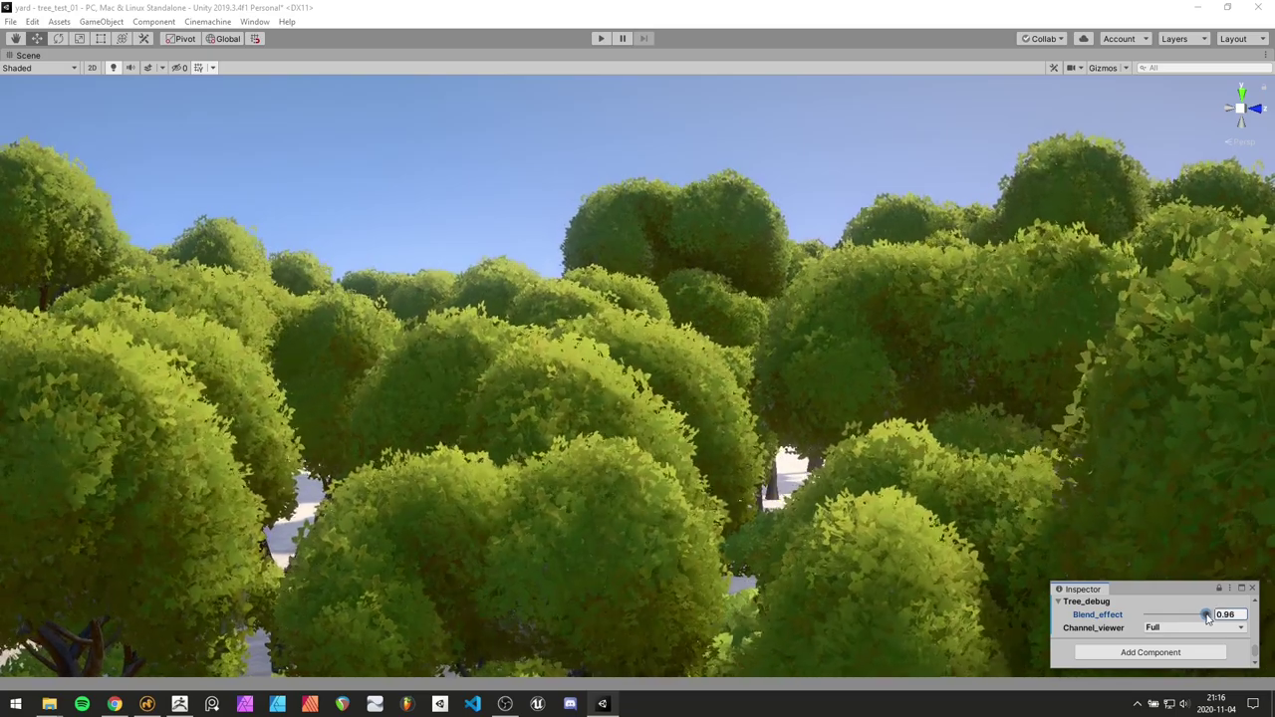
{"action": "left_click", "coordinate": [1163, 619]}
{"action": "left_click_drag", "start_coordinate": [1166, 622], "coordinate": [1212, 623]}
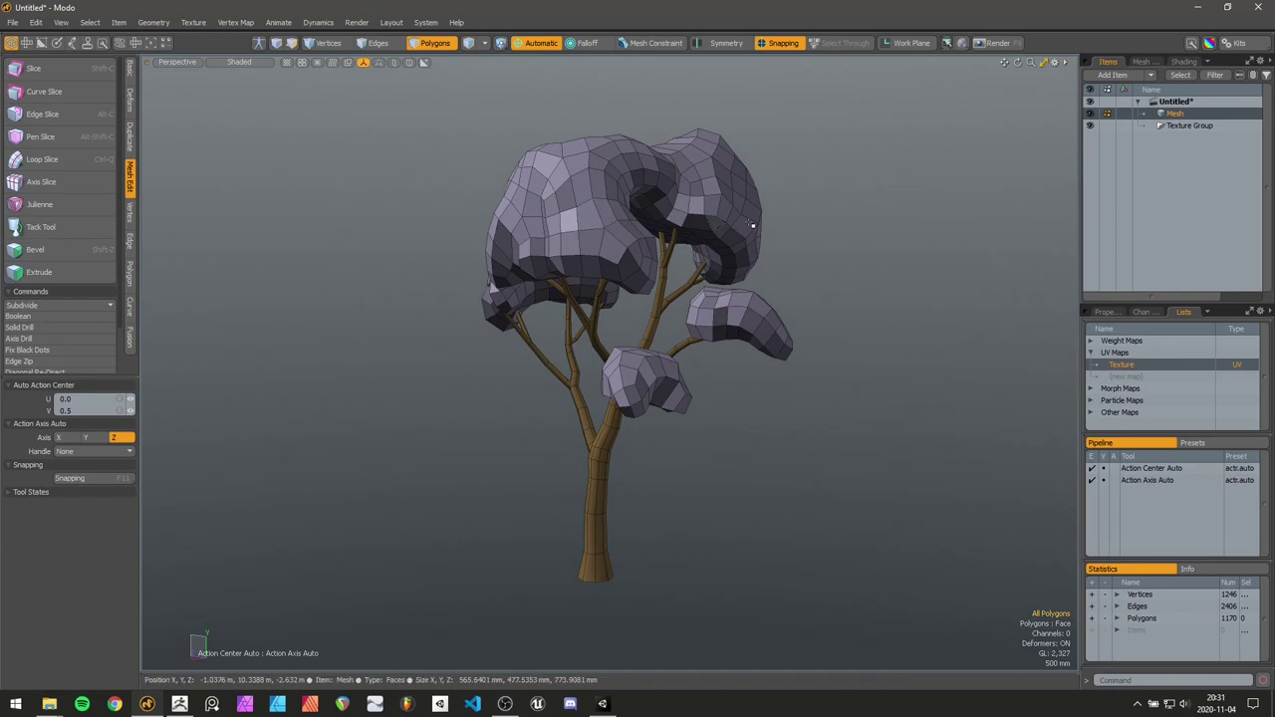
In Modo, examine the low-poly tree from several angles and open the UV view for its mesh
{"action": "left_click_drag", "start_coordinate": [877, 243], "coordinate": [869, 297], "text": "alt"}
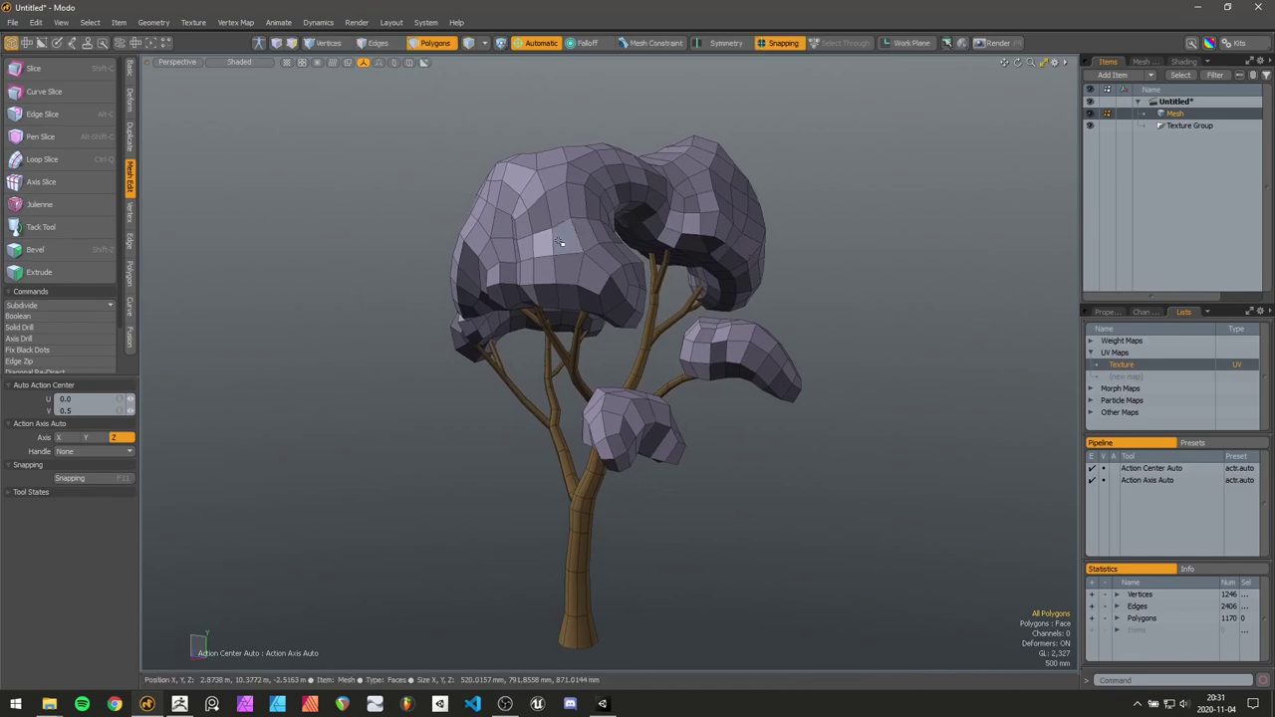
{"action": "key", "text": "alt"}
{"action": "left_click_drag", "start_coordinate": [810, 238], "coordinate": [844, 167], "text": "alt"}
{"action": "key", "text": "F2"}
{"action": "scroll", "coordinate": [783, 225], "scroll_direction": "up", "scroll_amount": 3}
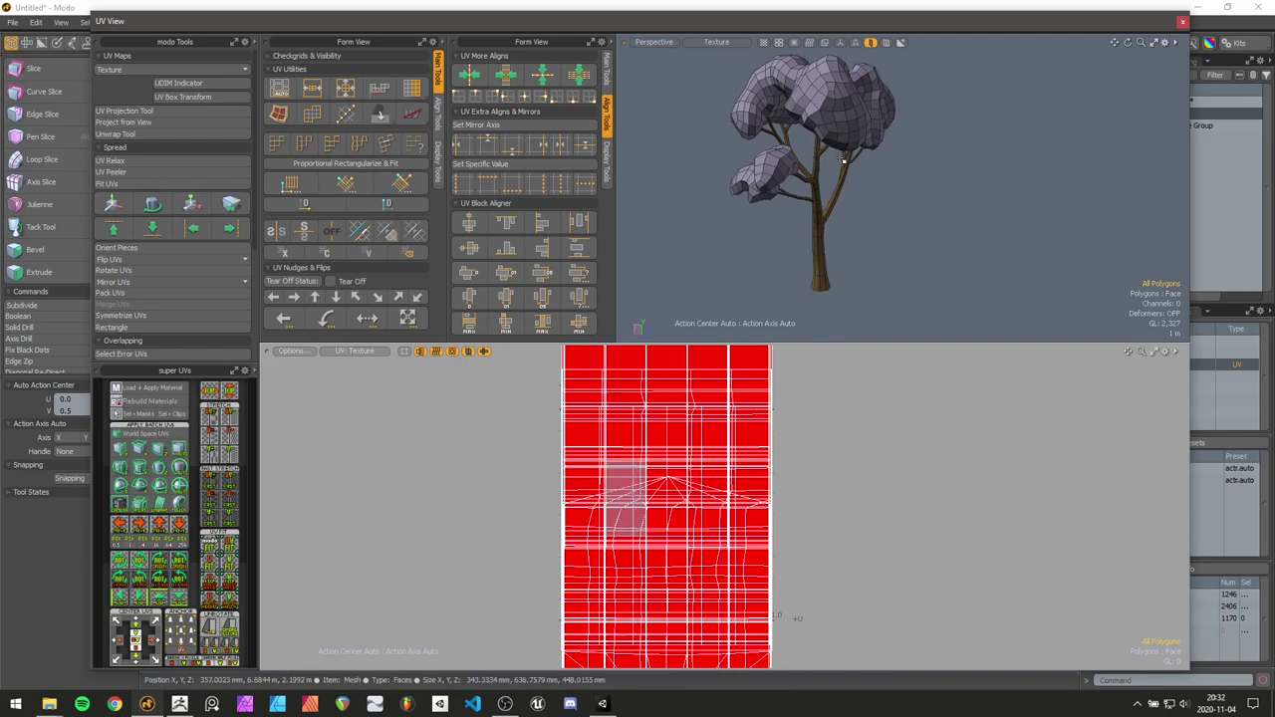
Select all connected canopy polygons from one foliage face, isolate them by hiding the trunk and branches, and clear the selection
{"action": "left_click", "coordinate": [829, 104]}
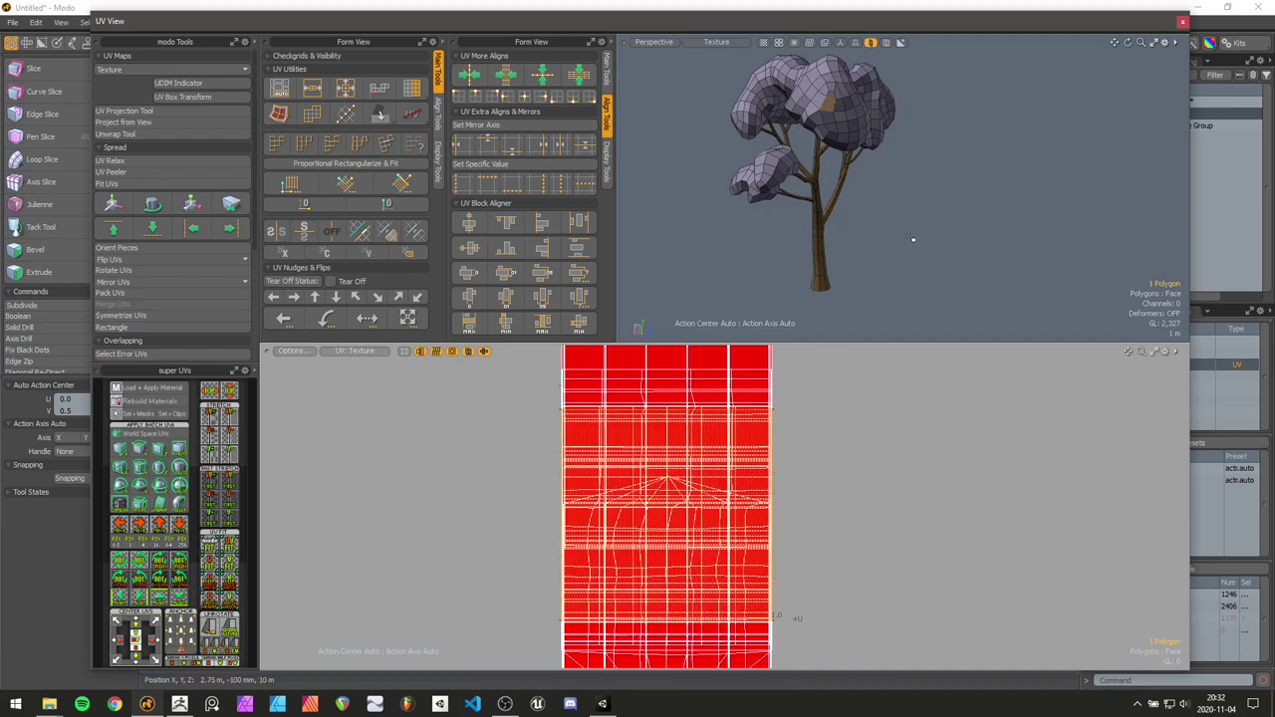
{"action": "key", "text": "bracketright"}
{"action": "key", "text": "shift+h"}
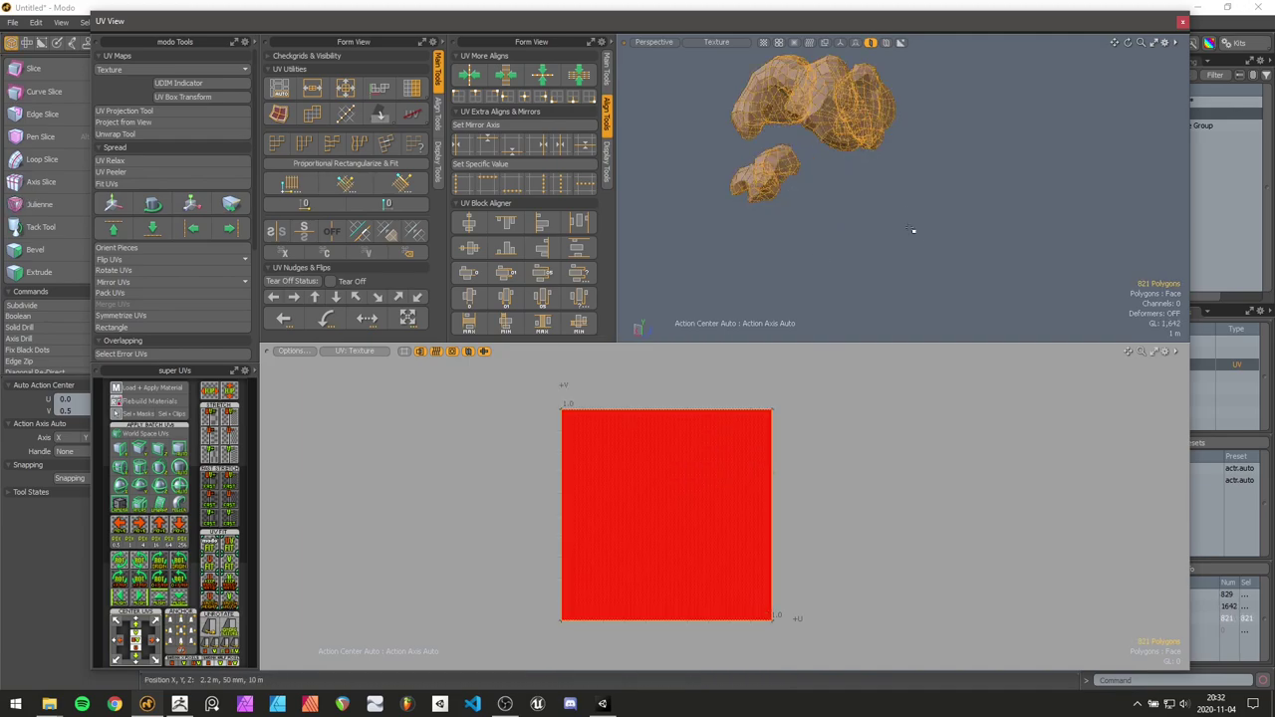
{"action": "left_click", "coordinate": [893, 207]}
Select individual canopy quads one after another to examine how each is laid out in the 0–1 UV tile
{"action": "left_click_drag", "start_coordinate": [910, 151], "coordinate": [914, 177], "text": "alt+shift"}
{"action": "scroll", "coordinate": [839, 109], "scroll_direction": "up", "scroll_amount": 3}
{"action": "scroll", "coordinate": [840, 109], "scroll_direction": "up", "scroll_amount": 2}
{"action": "left_click", "coordinate": [853, 153]}
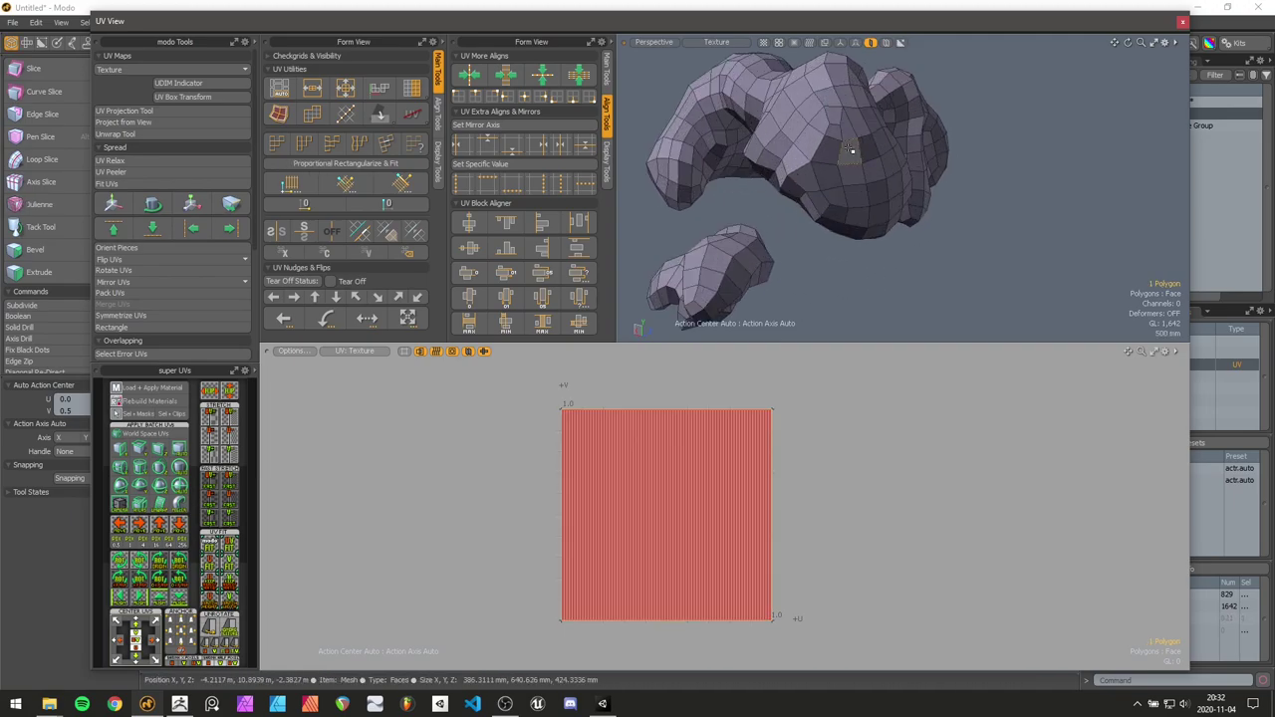
{"action": "double_click", "coordinate": [597, 452]}
{"action": "key", "text": "ctrl+z"}
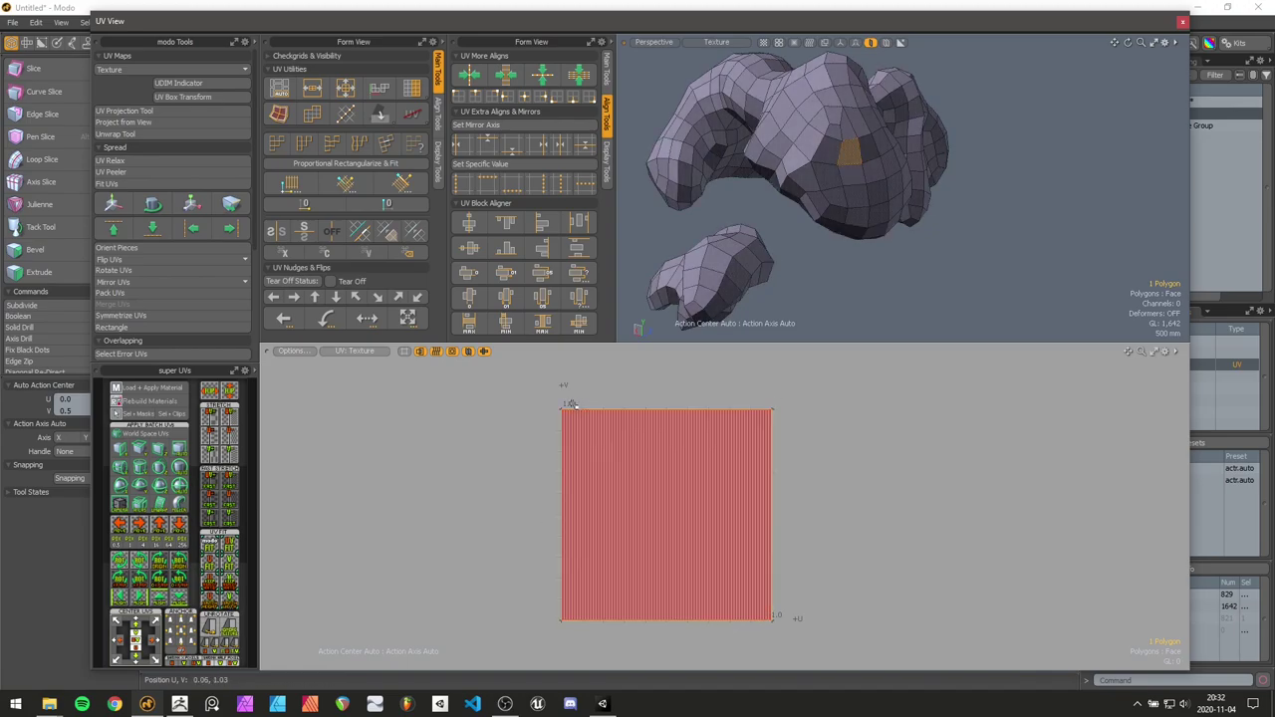
{"action": "left_click", "coordinate": [846, 185]}
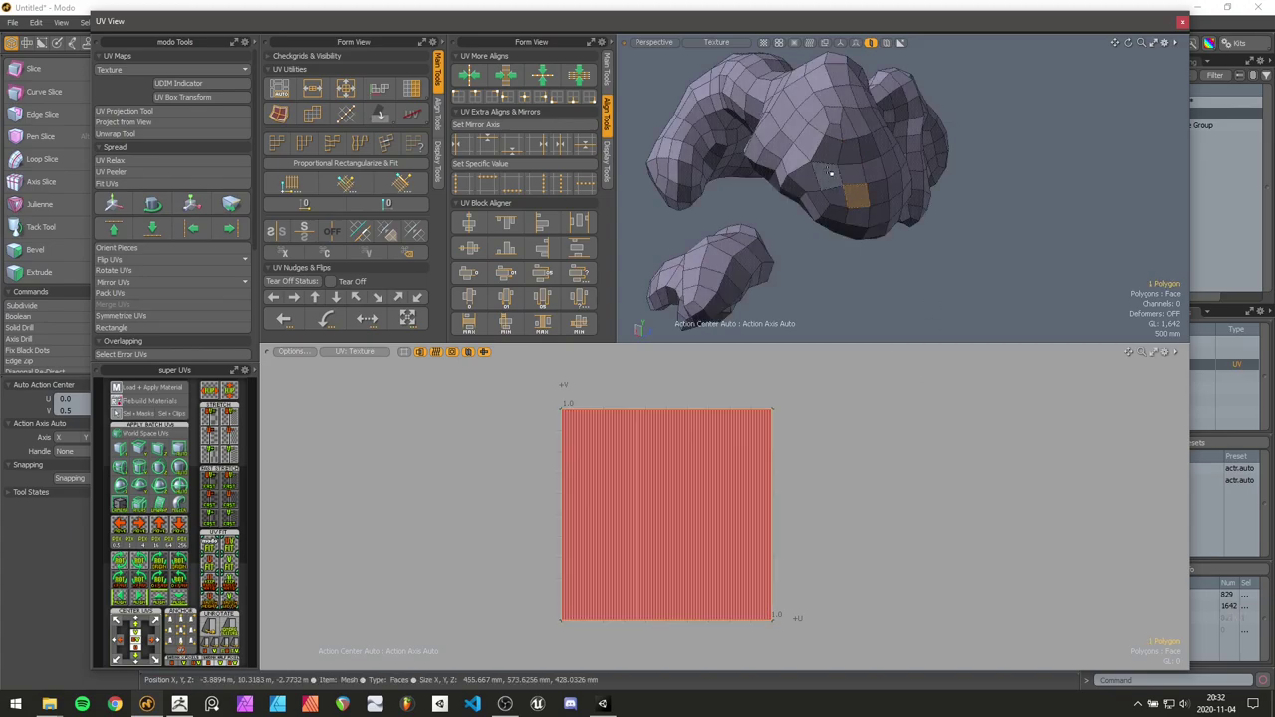
{"action": "left_click", "coordinate": [828, 159]}
{"action": "left_click", "coordinate": [829, 123]}
{"action": "left_click", "coordinate": [891, 162]}
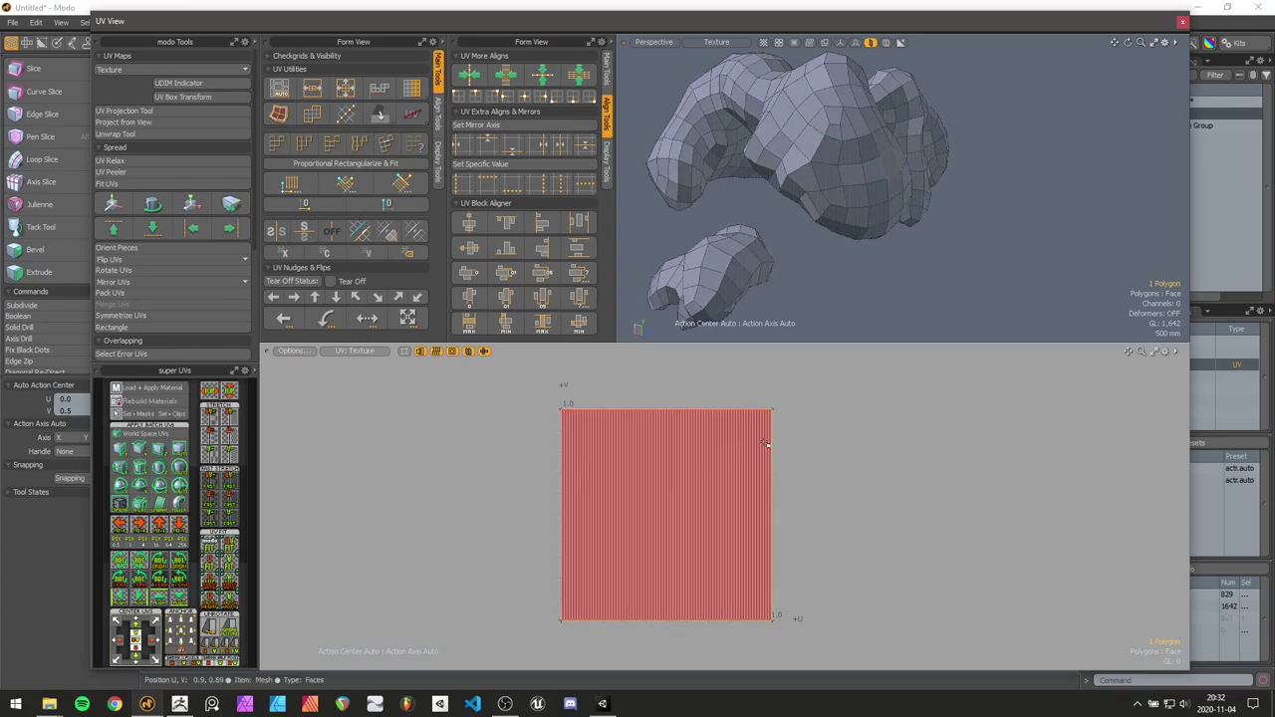
{"action": "left_click", "coordinate": [937, 256]}
{"action": "left_click_drag", "start_coordinate": [958, 236], "coordinate": [854, 273], "text": "alt+shift"}
Close the UV view and unhide the trunk and branches so the whole tree is shown
{"action": "left_click", "coordinate": [1185, 22]}
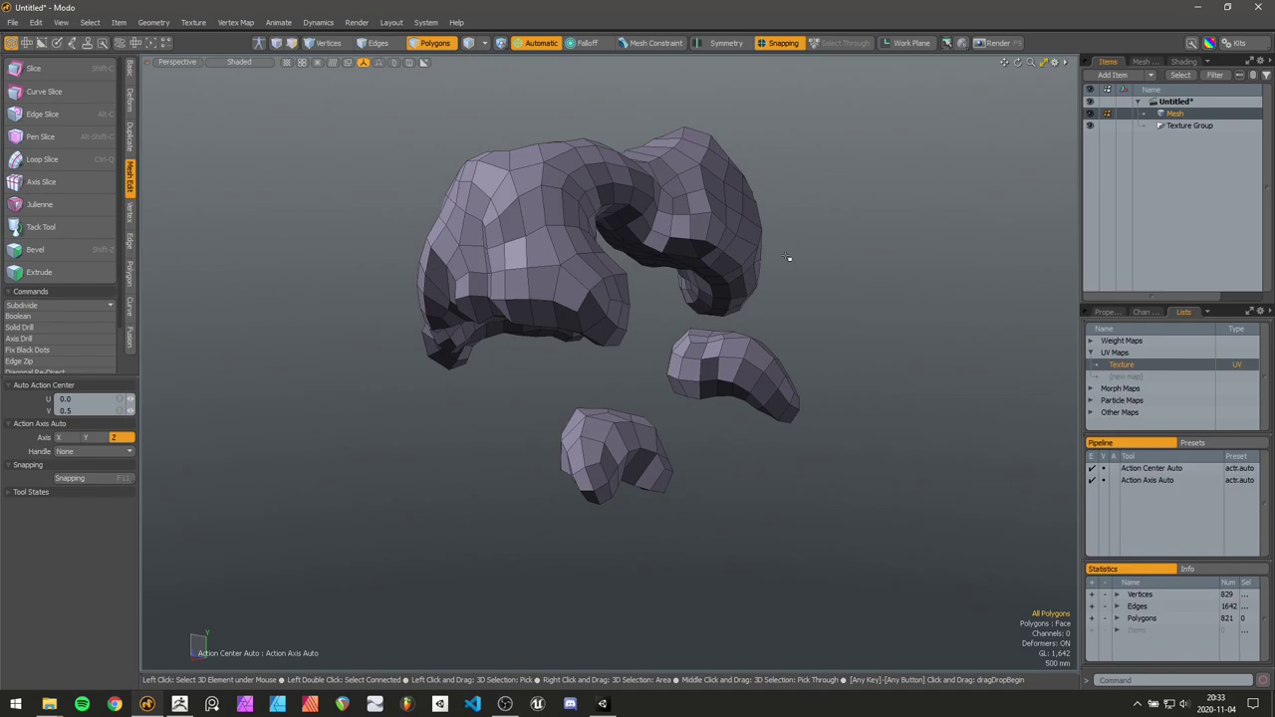
{"action": "key", "text": "u"}
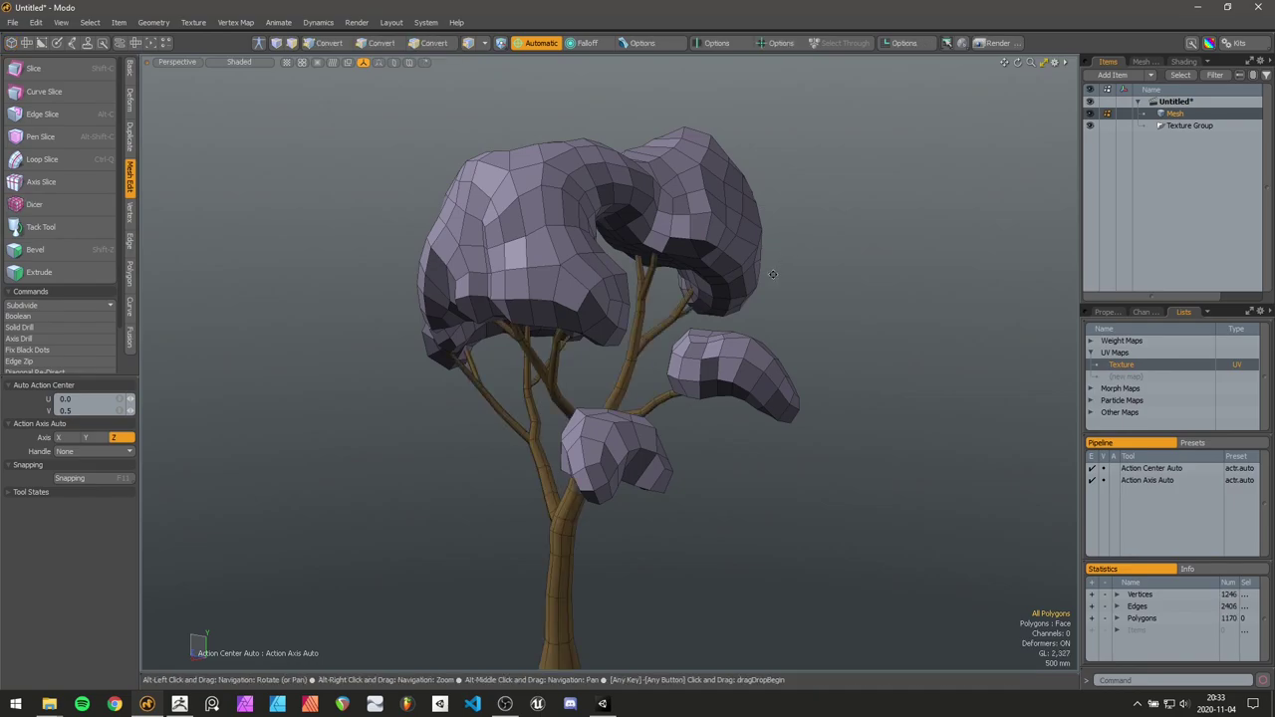
{"action": "left_click_drag", "start_coordinate": [772, 269], "coordinate": [786, 245], "text": "alt+shift"}
{"action": "scroll", "coordinate": [786, 246], "scroll_direction": "down", "scroll_amount": 3}
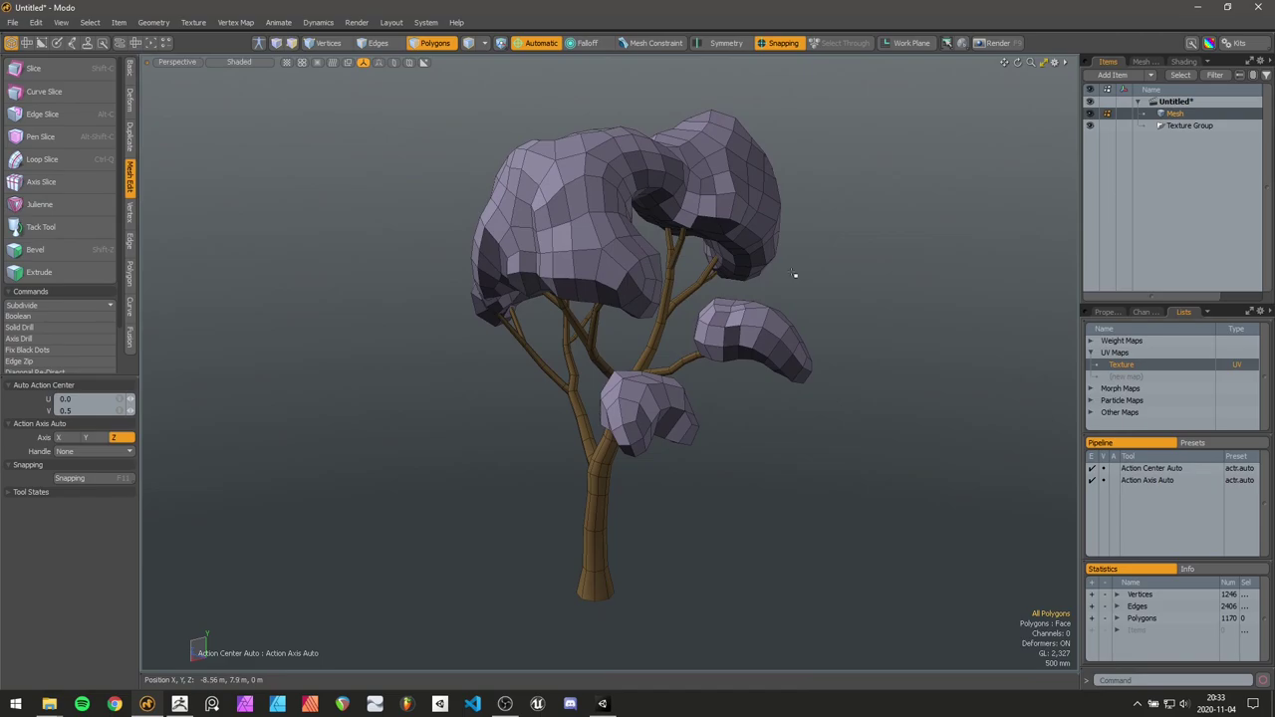
Add a unit cube at the base of the tree and move it about 2.6 m in X and 6.2 m in Z
{"action": "left_click_drag", "start_coordinate": [749, 457], "coordinate": [751, 450], "text": "alt+shift"}
{"action": "key", "text": "ctrl+z"}
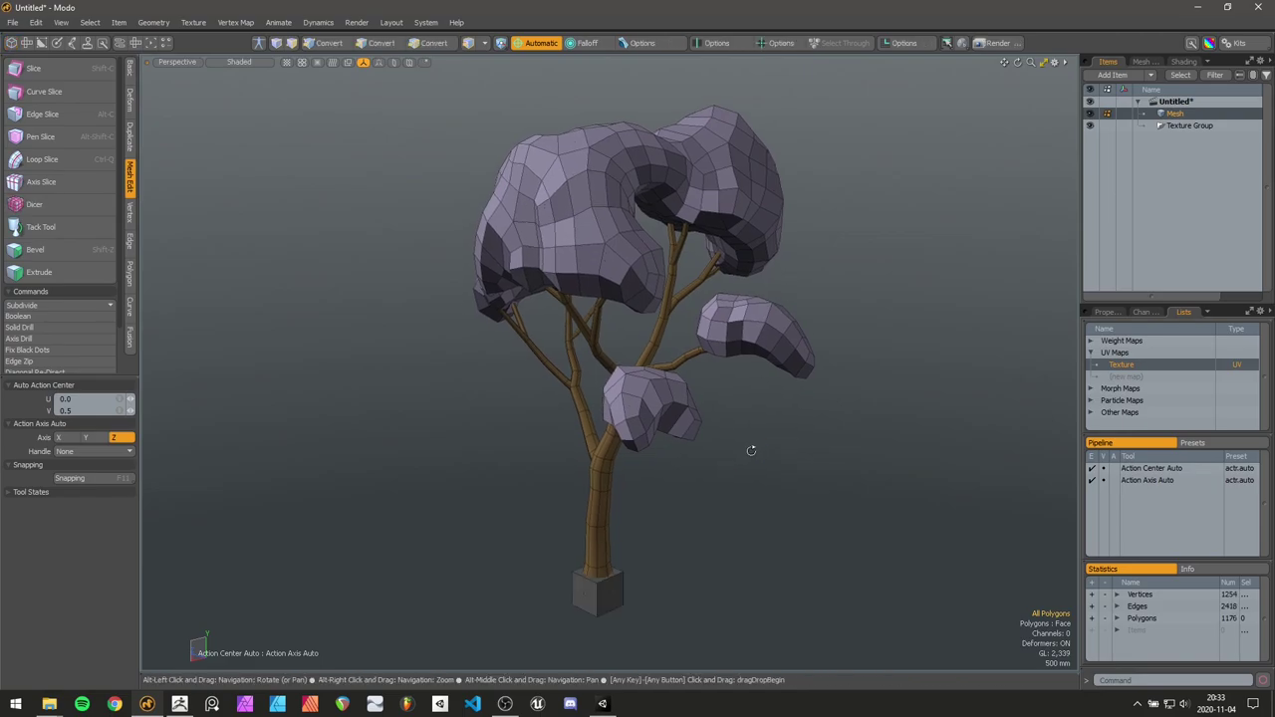
{"action": "double_click", "coordinate": [610, 583]}
{"action": "key", "text": "y"}
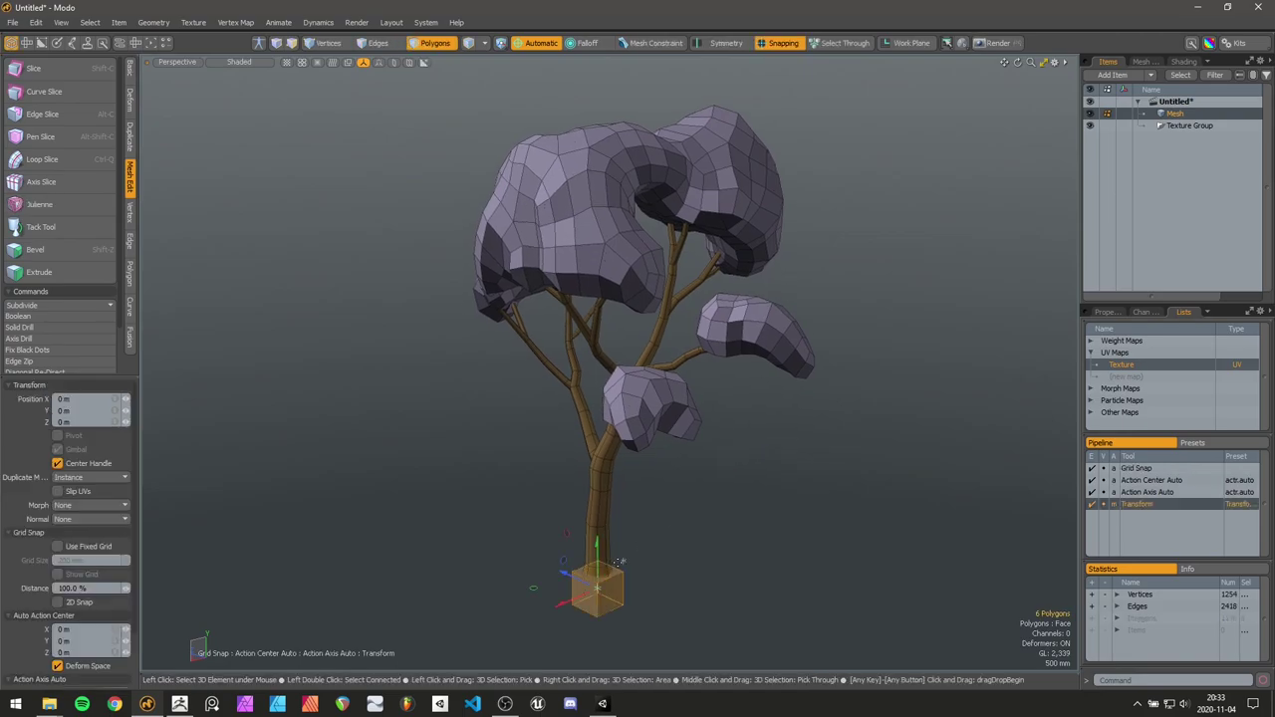
{"action": "left_click_drag", "start_coordinate": [619, 563], "coordinate": [508, 504], "text": "alt"}
Frame the cube and scale it up uniformly to about 1.39 m per side
{"action": "key", "text": "shift+a"}
{"action": "right_click_drag", "start_coordinate": [666, 507], "coordinate": [552, 492], "text": "alt"}
{"action": "left_click_drag", "start_coordinate": [552, 492], "coordinate": [650, 498], "text": "alt"}
{"action": "key", "text": "r"}
{"action": "key", "text": "alt+a"}
{"action": "key", "text": "q"}
{"action": "left_click", "coordinate": [850, 449]}
Add a horizontal edge loop around the cube's middle and pull the lower half of one side face outward
{"action": "key", "text": "alt+c"}
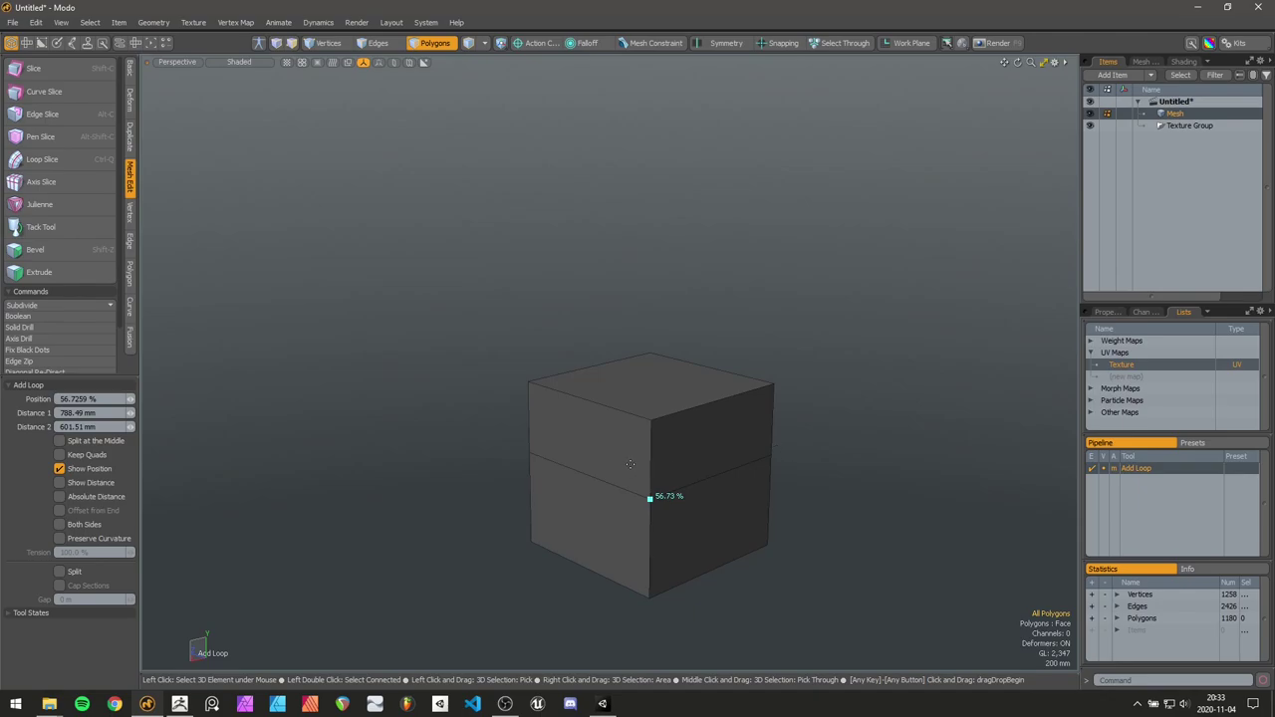
{"action": "key", "text": "space"}
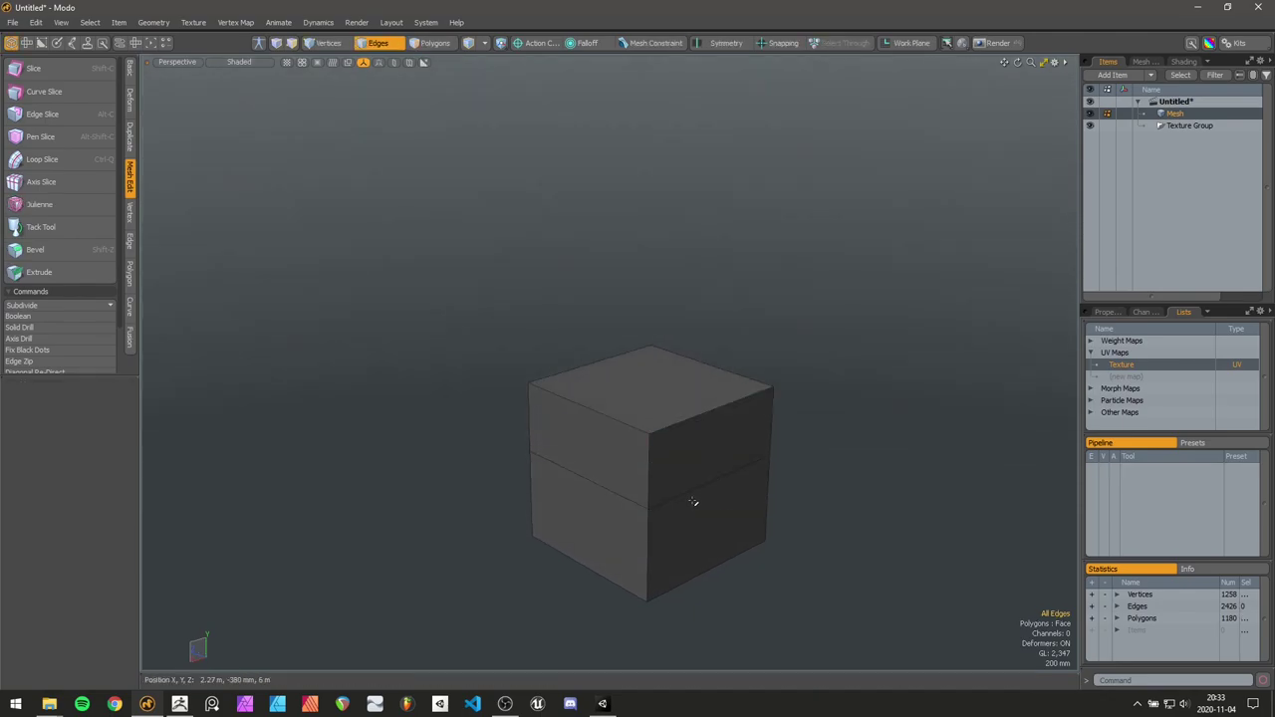
{"action": "left_click", "coordinate": [693, 510]}
{"action": "key", "text": "w"}
{"action": "left_click_drag", "start_coordinate": [670, 514], "coordinate": [787, 486]}
{"action": "key", "text": "space"}
{"action": "left_click", "coordinate": [862, 435]}
Split the block's top face into four triangles meeting at a centre vertex, and raise that vertex 200 mm
{"action": "left_click", "coordinate": [660, 388]}
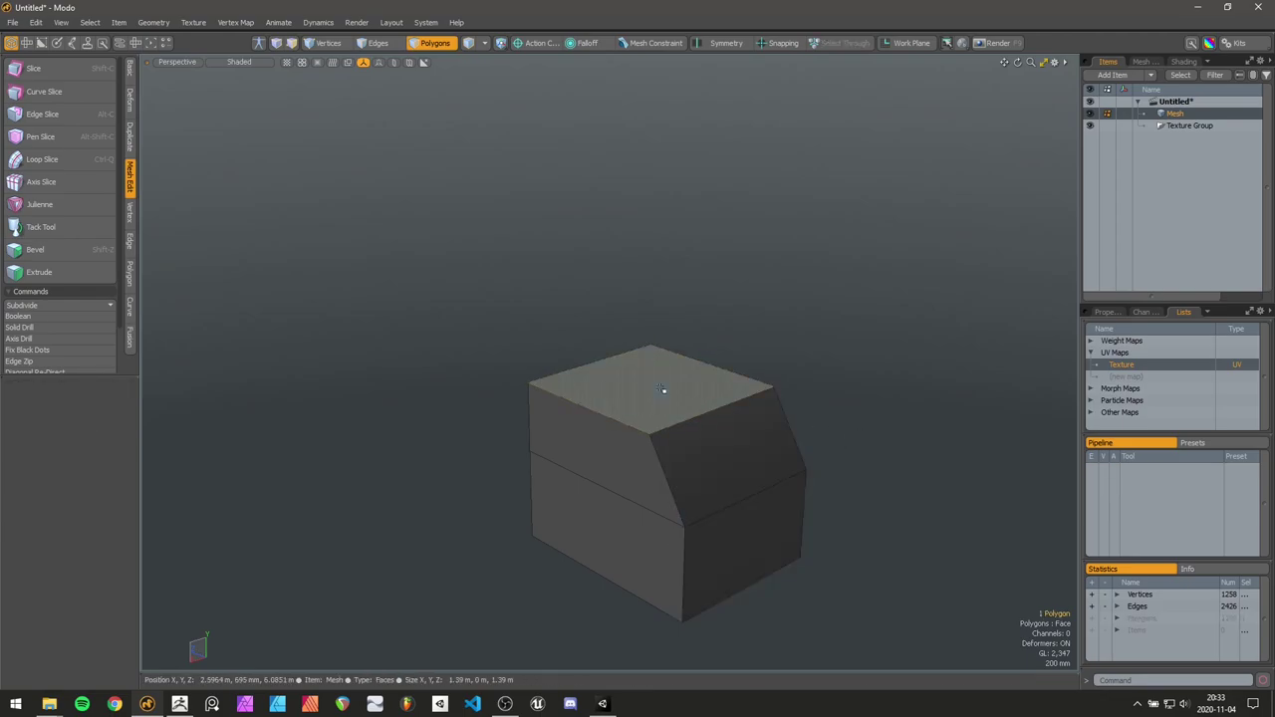
{"action": "left_click", "coordinate": [659, 393]}
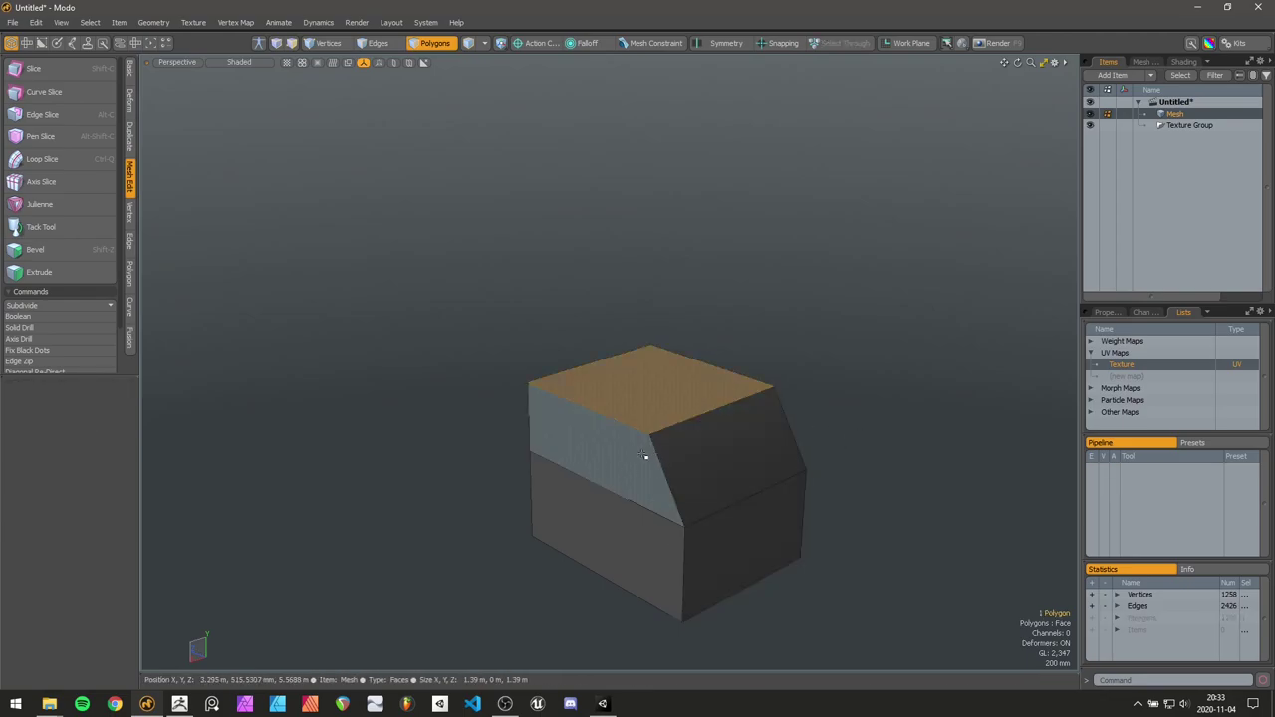
{"action": "key", "text": "w"}
{"action": "key", "text": "1"}
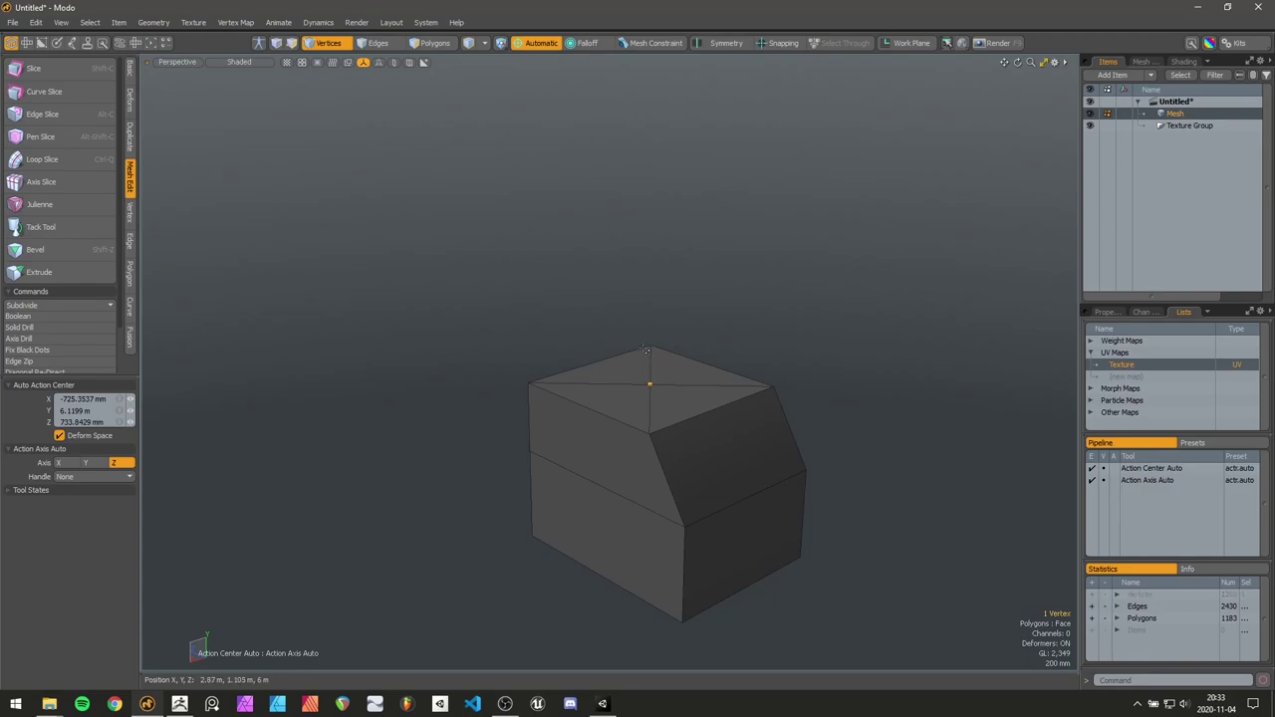
{"action": "left_click_drag", "start_coordinate": [653, 348], "coordinate": [655, 325]}
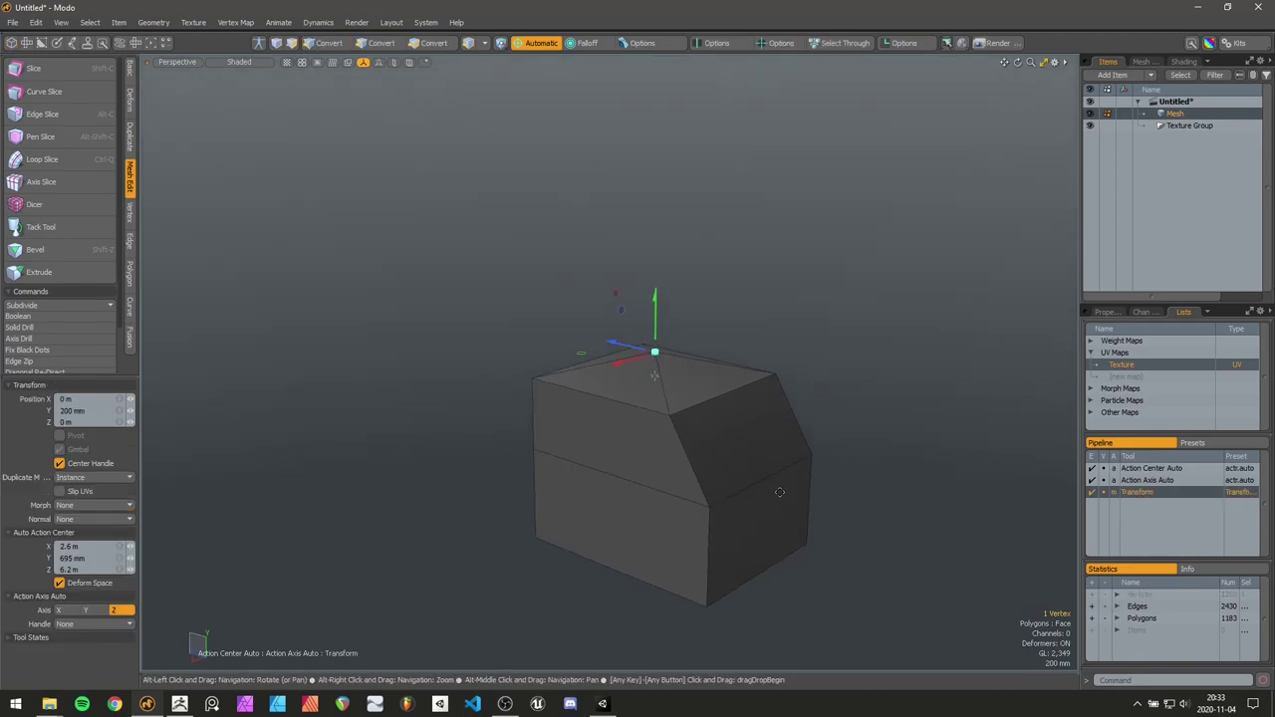
{"action": "left_click_drag", "start_coordinate": [703, 484], "coordinate": [635, 495], "text": "alt"}
{"action": "key", "text": "q"}
Triangulate the lower face on the block's long side and remove the loop edge directly above it
{"action": "key", "text": "3"}
{"action": "left_click", "coordinate": [640, 493]}
{"action": "key", "text": "shift+t"}
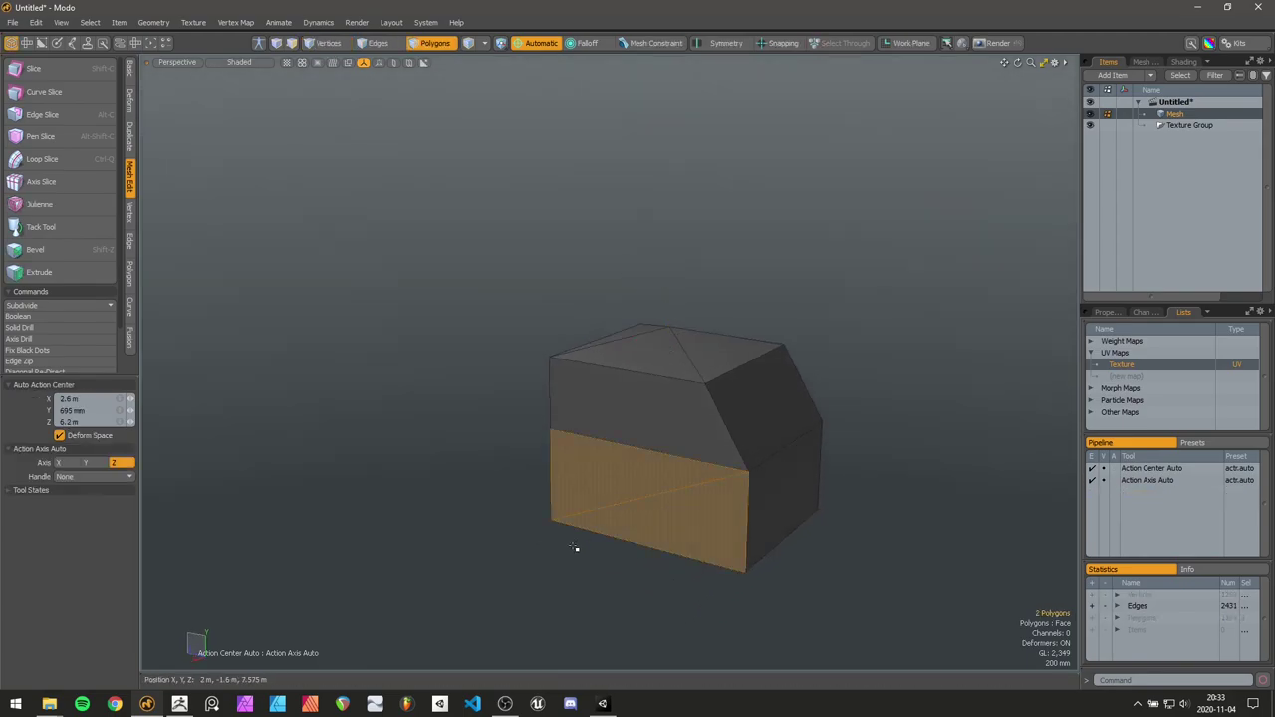
{"action": "left_click_drag", "start_coordinate": [575, 546], "coordinate": [585, 530], "text": "alt"}
{"action": "key", "text": "2"}
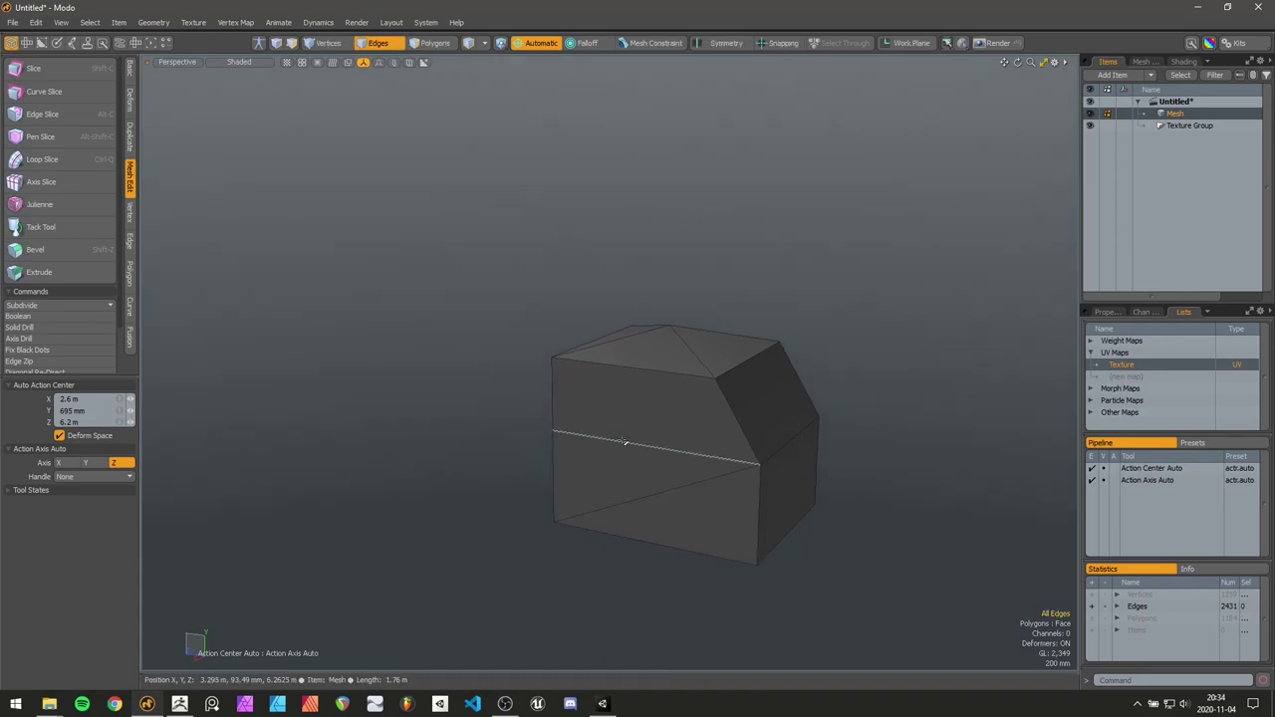
Pull the middle vertex on the vertical corner of the long side face outward to form an irregular five-sided polygon
{"action": "key", "text": "1"}
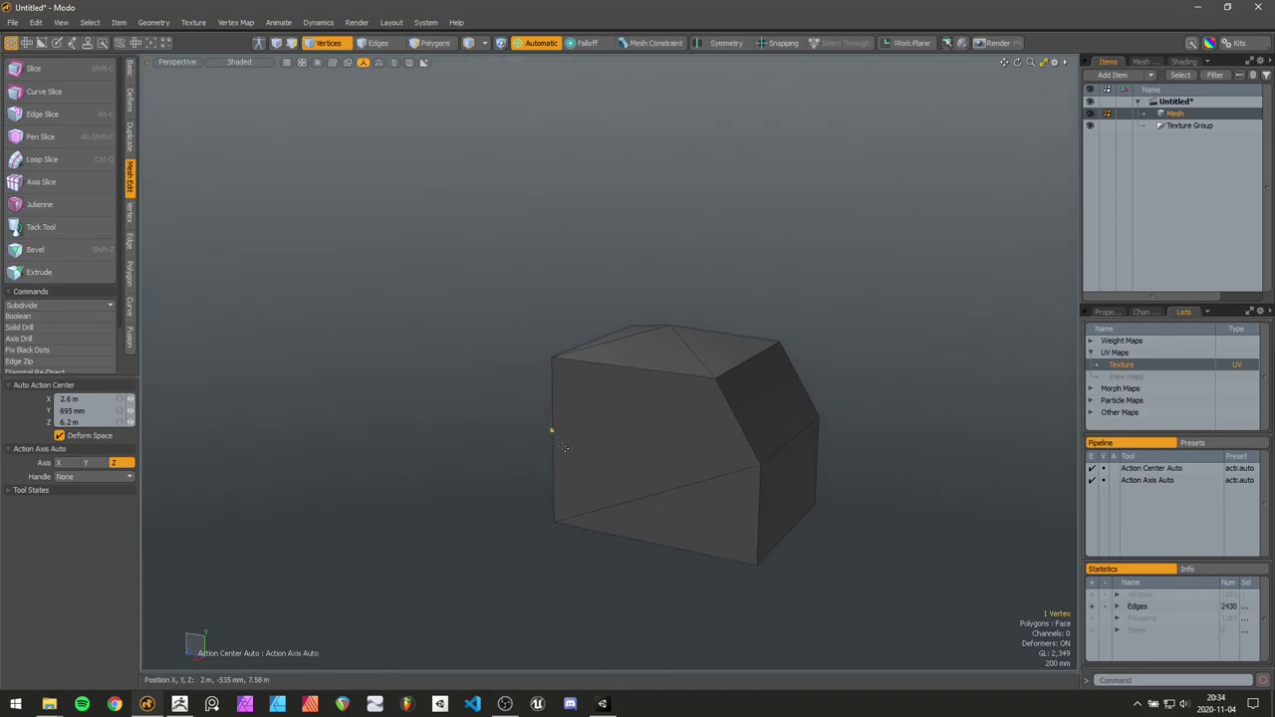
{"action": "key", "text": "w"}
{"action": "left_click_drag", "start_coordinate": [515, 427], "coordinate": [551, 446]}
{"action": "key", "text": "q"}
Select all polygons of the irregular block and apply SDS Subdivide to them
{"action": "key", "text": "3"}
{"action": "double_click", "coordinate": [687, 428]}
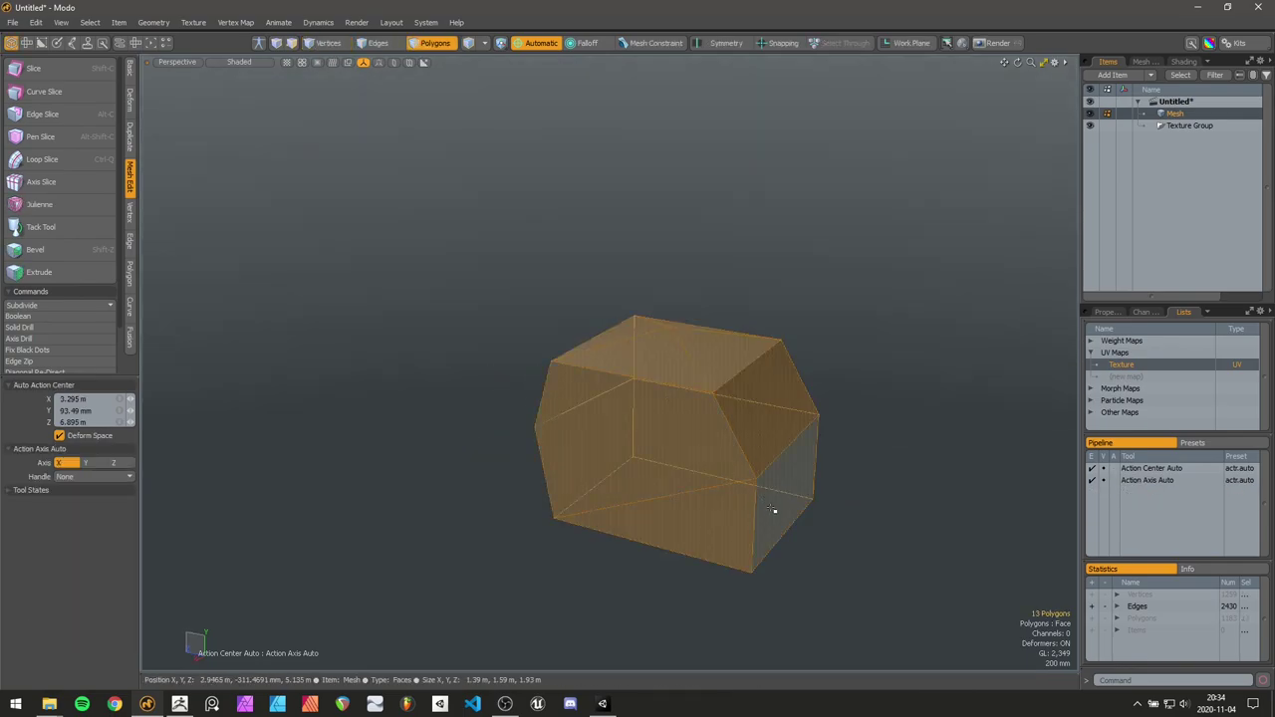
{"action": "left_click_drag", "start_coordinate": [785, 480], "coordinate": [752, 476], "text": "ctrl+alt"}
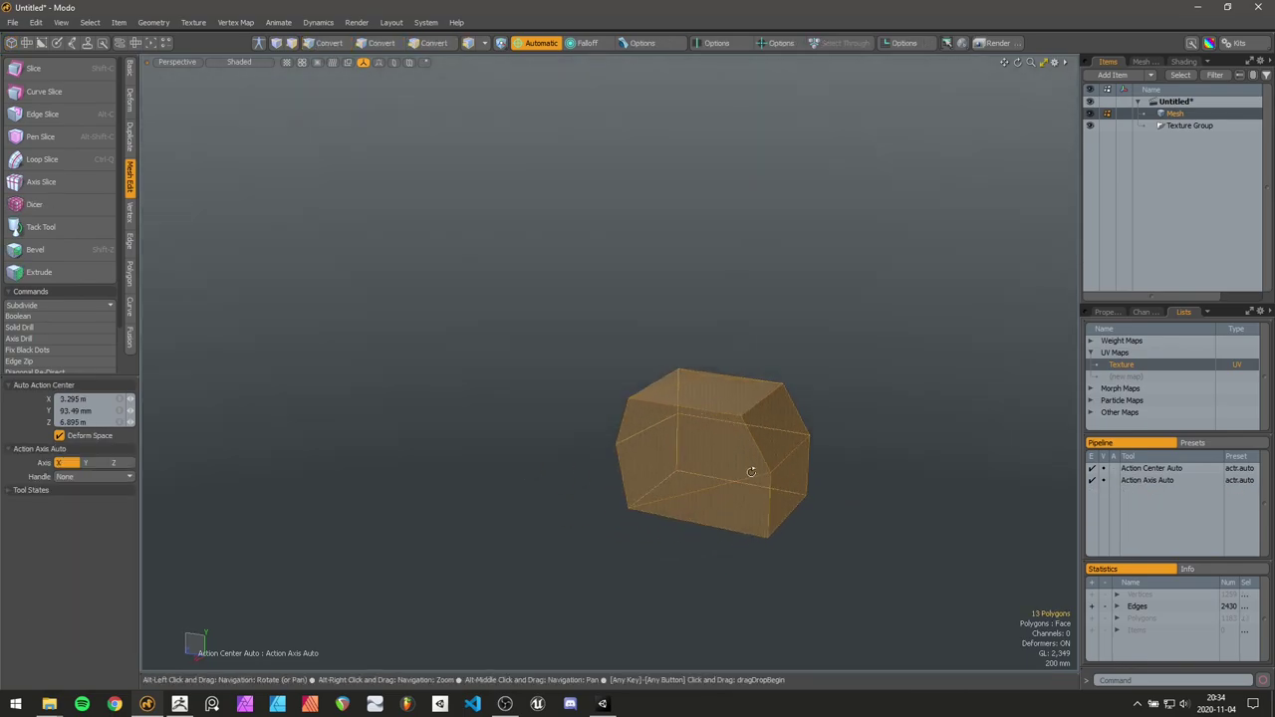
{"action": "left_click", "coordinate": [817, 447]}
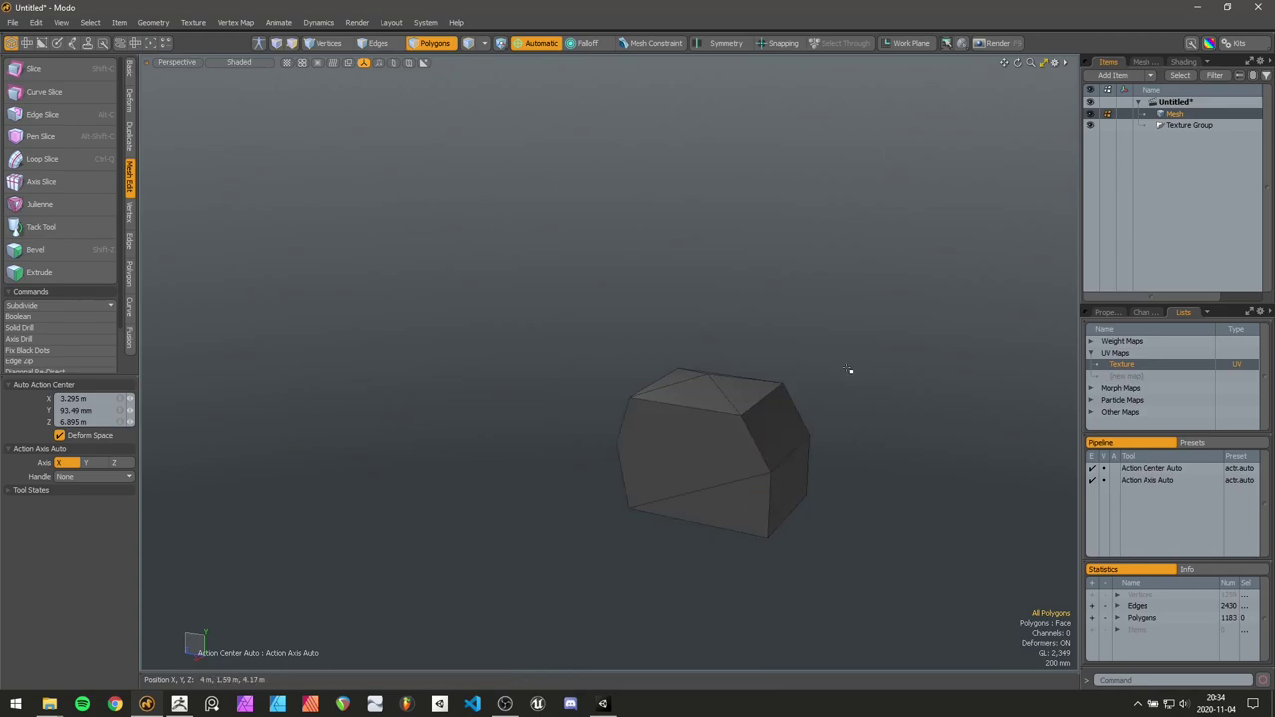
{"action": "left_click", "coordinate": [707, 455]}
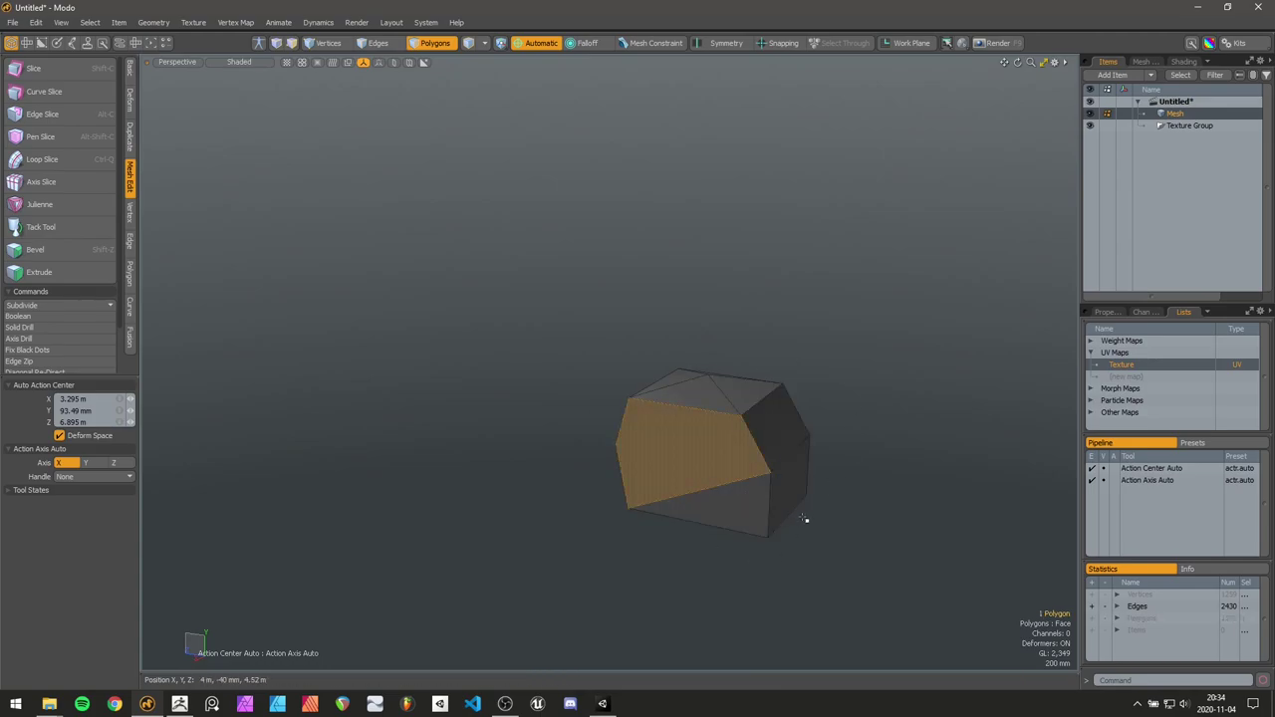
{"action": "key", "text": "bracketright"}
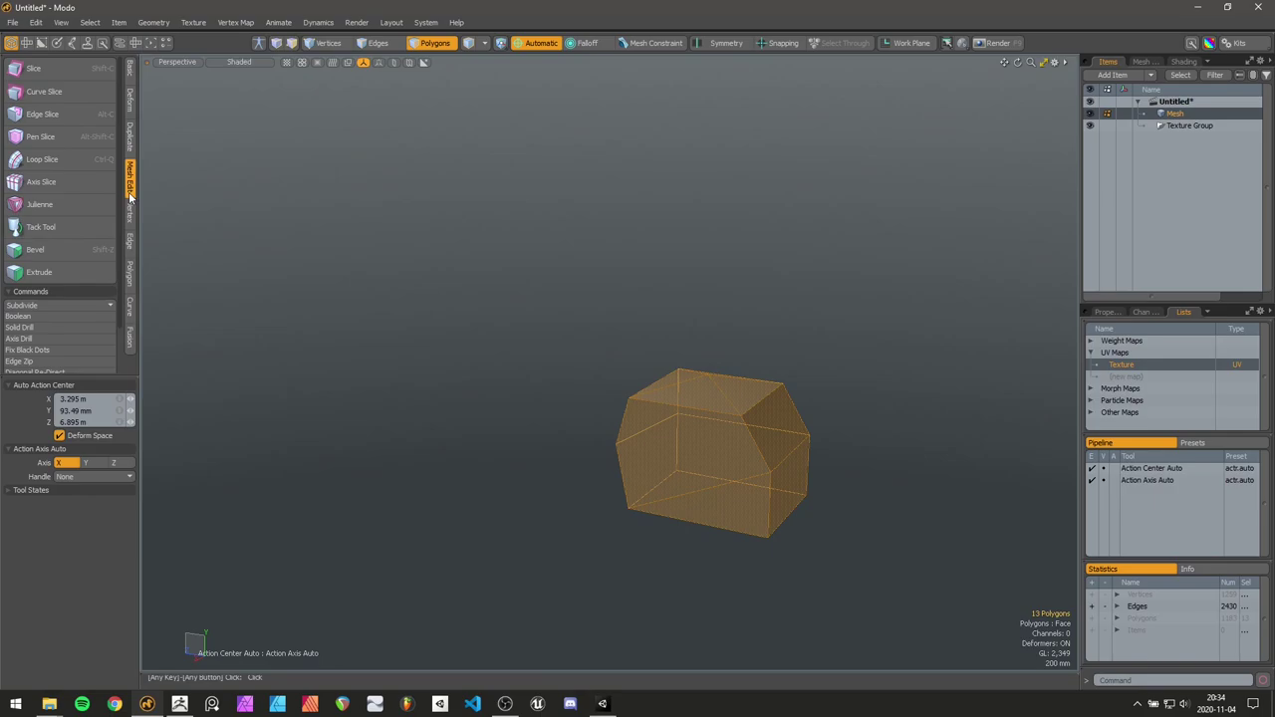
{"action": "left_click", "coordinate": [60, 305]}
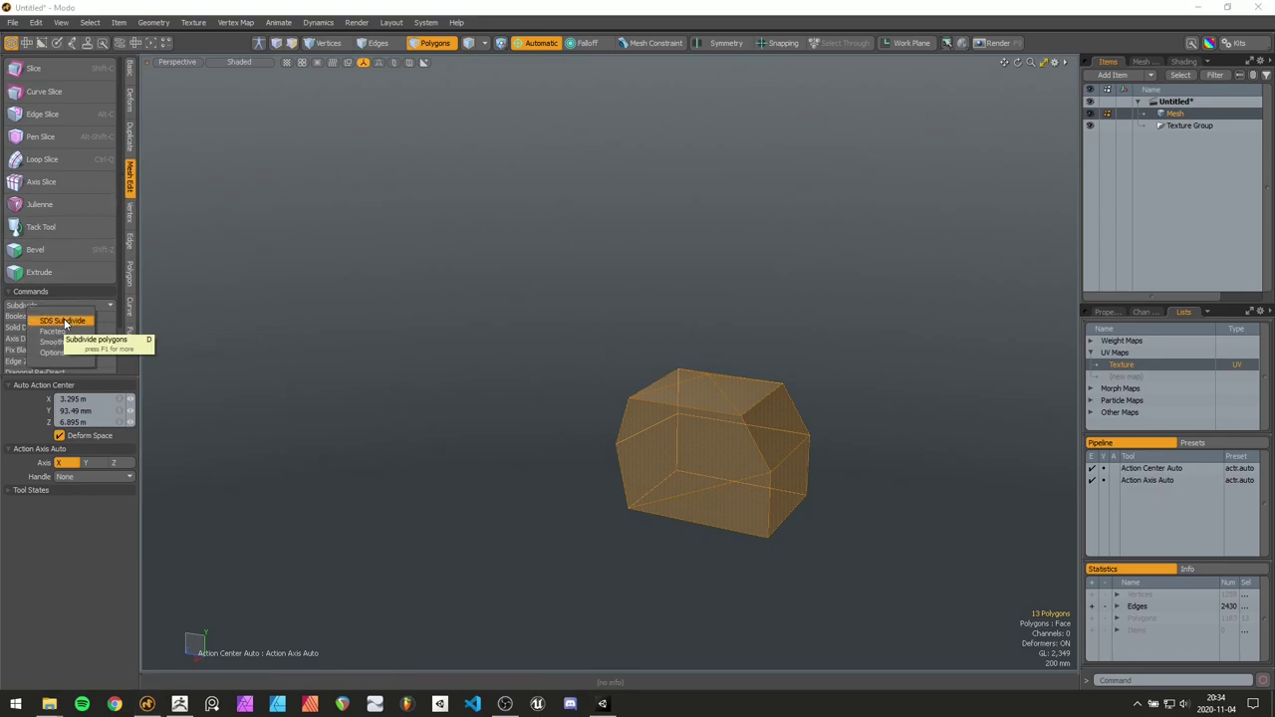
{"action": "left_click", "coordinate": [64, 320]}
{"action": "left_click", "coordinate": [483, 368]}
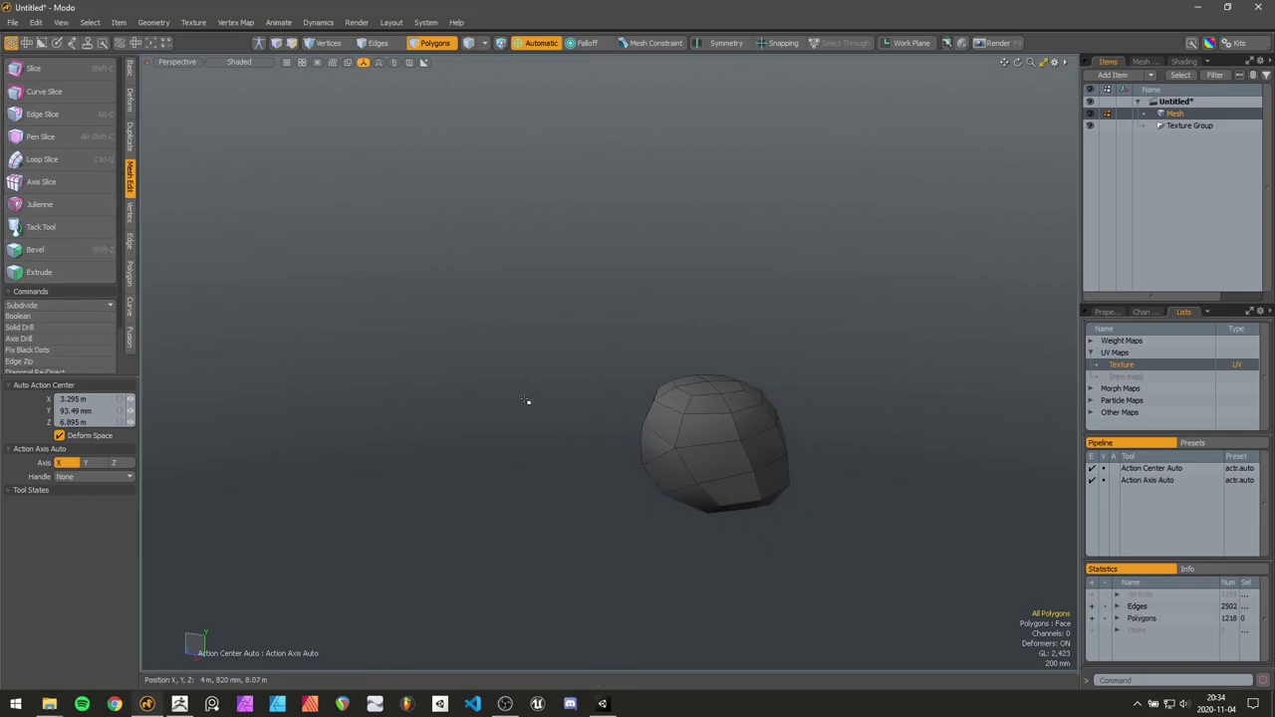
Inspect the subdivided block's quads from several angles, and undo the SDS subdivision and the stray face selection
{"action": "middle_click_drag", "start_coordinate": [684, 455], "coordinate": [632, 454], "text": "alt"}
{"action": "right_click_drag", "start_coordinate": [634, 455], "coordinate": [728, 453], "text": "alt"}
{"action": "left_click_drag", "start_coordinate": [727, 454], "coordinate": [726, 518], "text": "alt"}
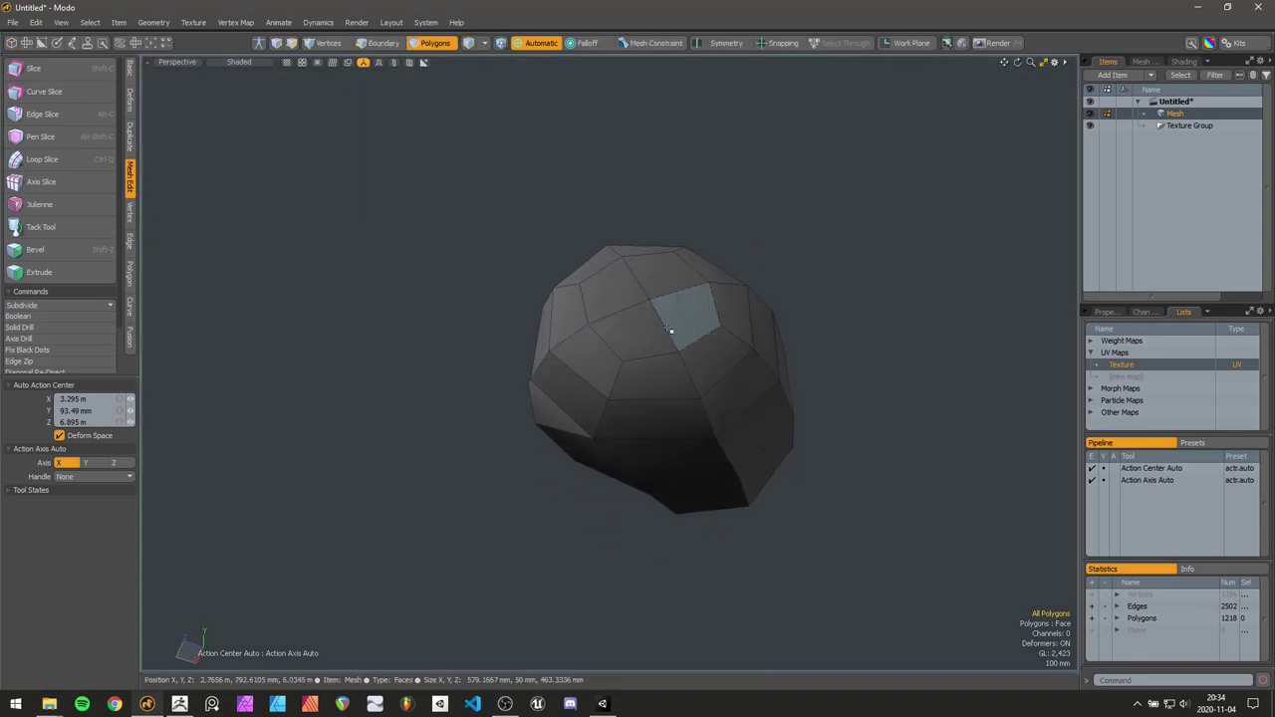
{"action": "key", "text": "ctrl+z"}
{"action": "mouse_move", "coordinate": [684, 436]}
{"action": "left_mouse_down", "text": "alt"}
{"action": "mouse_move", "coordinate": [704, 364]}
{"action": "mouse_move", "coordinate": [675, 419]}
{"action": "left_mouse_up", "text": "alt"}
{"action": "key", "text": "ctrl+z"}
{"action": "left_click", "coordinate": [672, 432]}
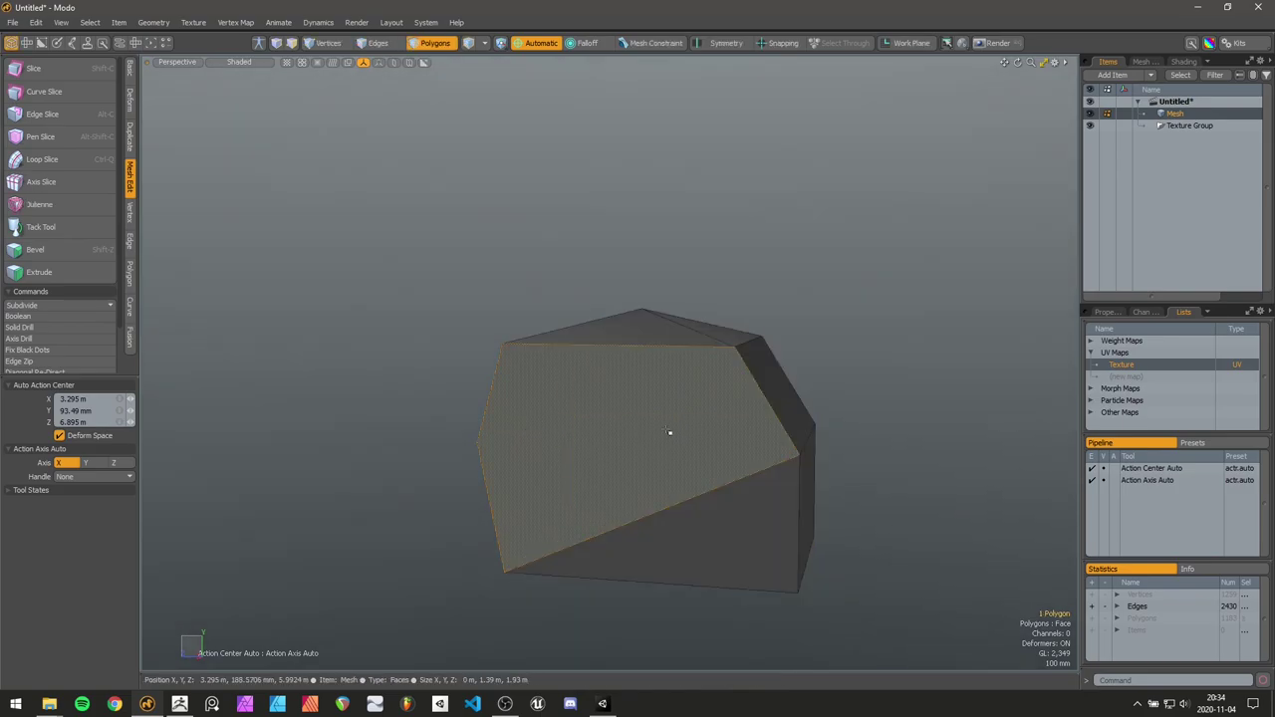
{"action": "left_click_drag", "start_coordinate": [817, 307], "coordinate": [860, 324], "text": "alt"}
{"action": "key", "text": "ctrl+z"}
{"action": "key", "text": "ctrl+z"}
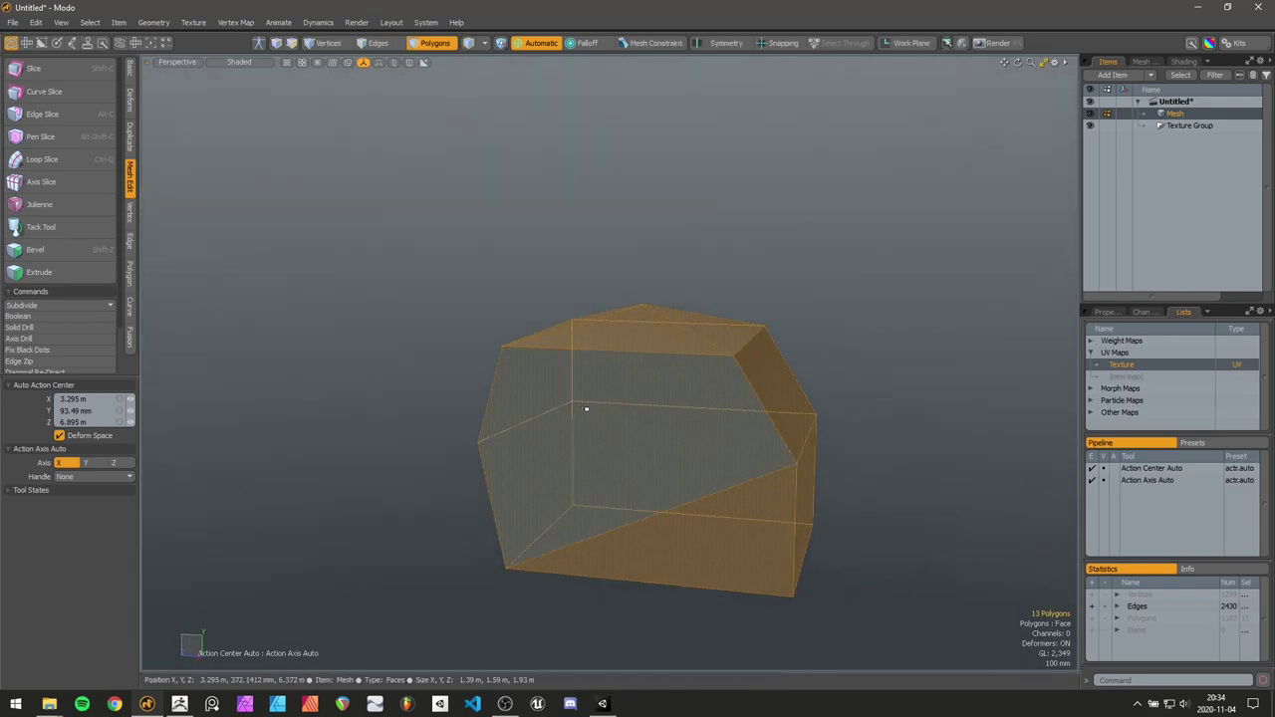
Apply SDS Subdivide to all polygons of the irregular block again and clear the selection to check its all-quad surface
{"action": "key", "text": "ctrl+shift+z"}
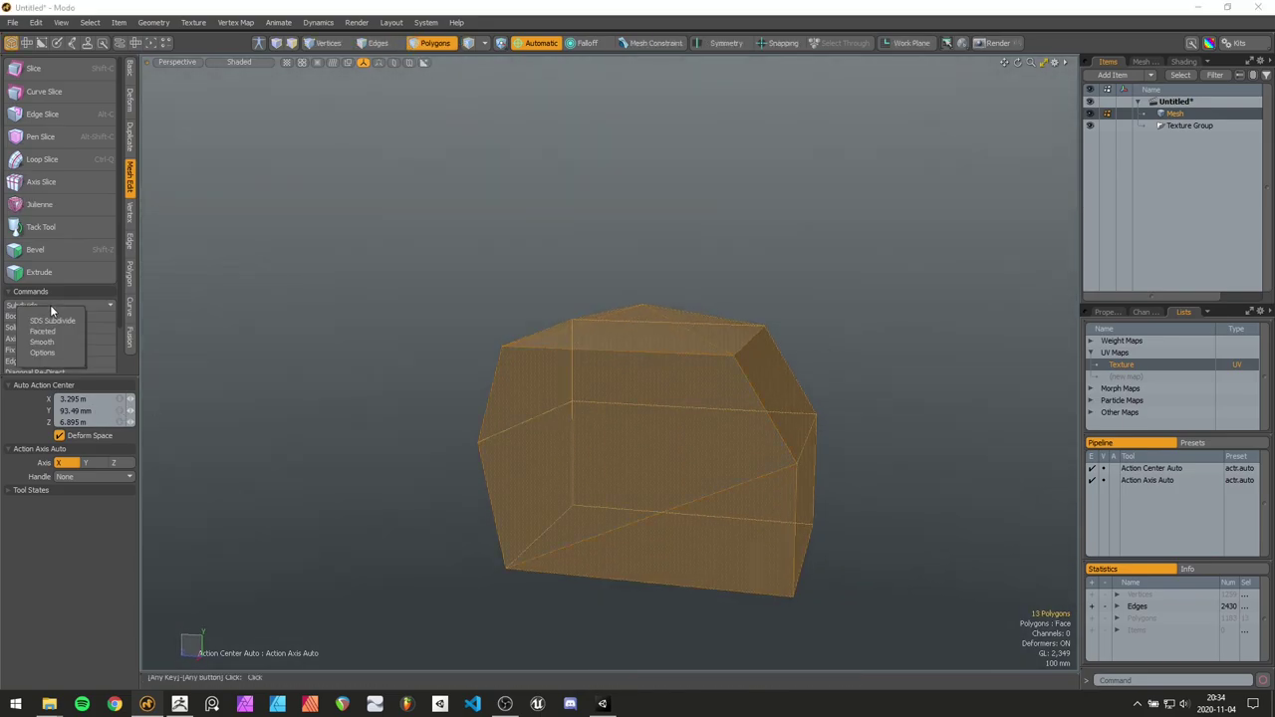
{"action": "left_click", "coordinate": [36, 305]}
{"action": "left_click", "coordinate": [797, 315]}
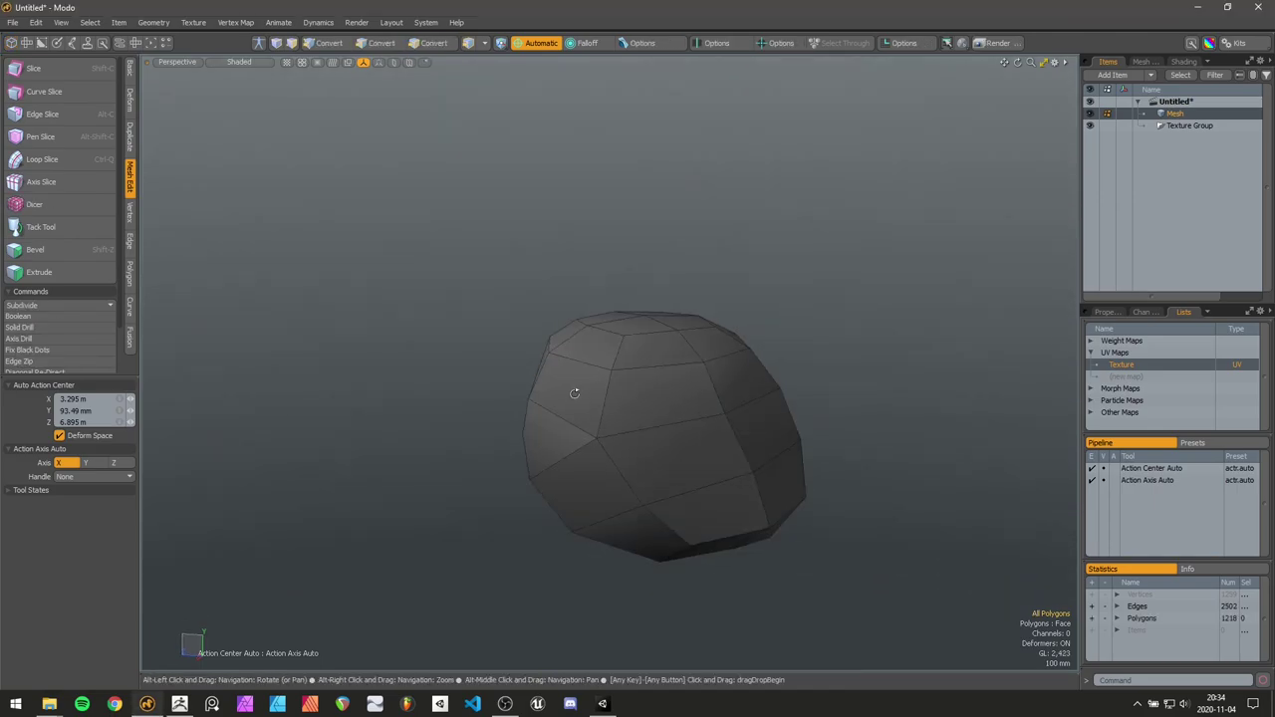
{"action": "left_click_drag", "start_coordinate": [575, 393], "coordinate": [730, 370], "text": "alt"}
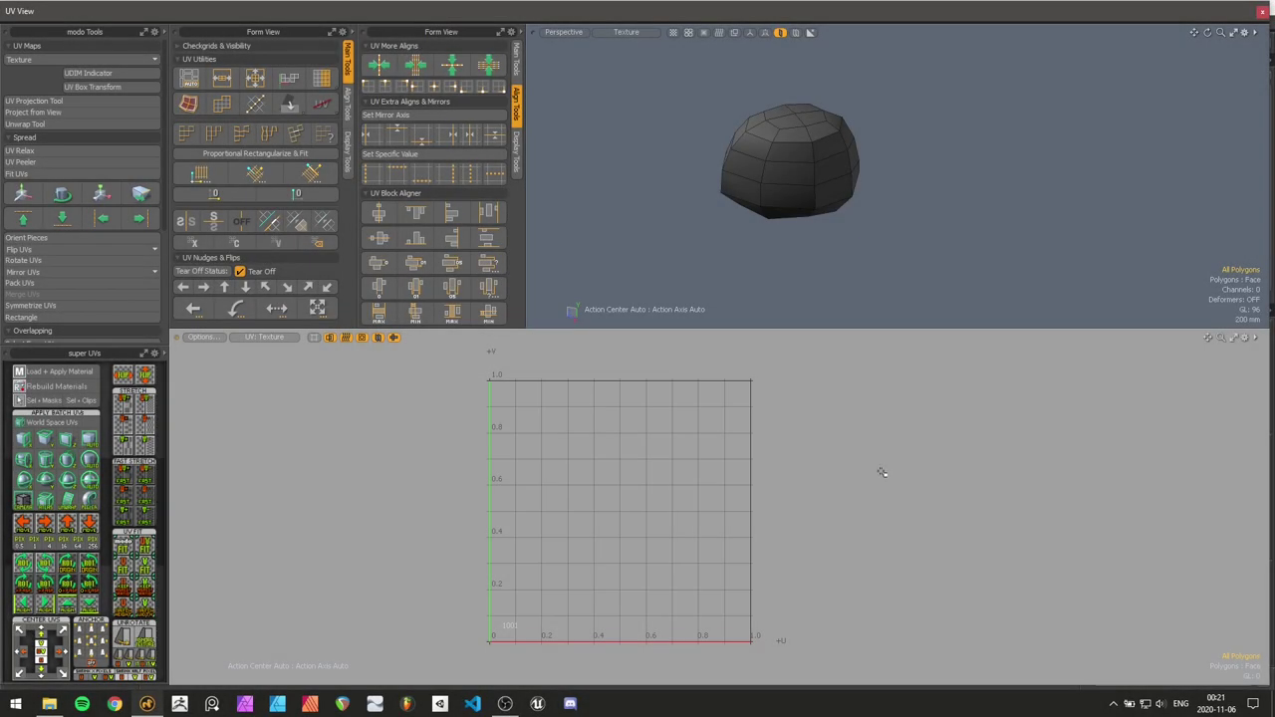
Select the whole rounded mesh in the UV View and create its UVs with Project from View
{"action": "left_click_drag", "start_coordinate": [864, 460], "coordinate": [866, 462], "text": "alt"}
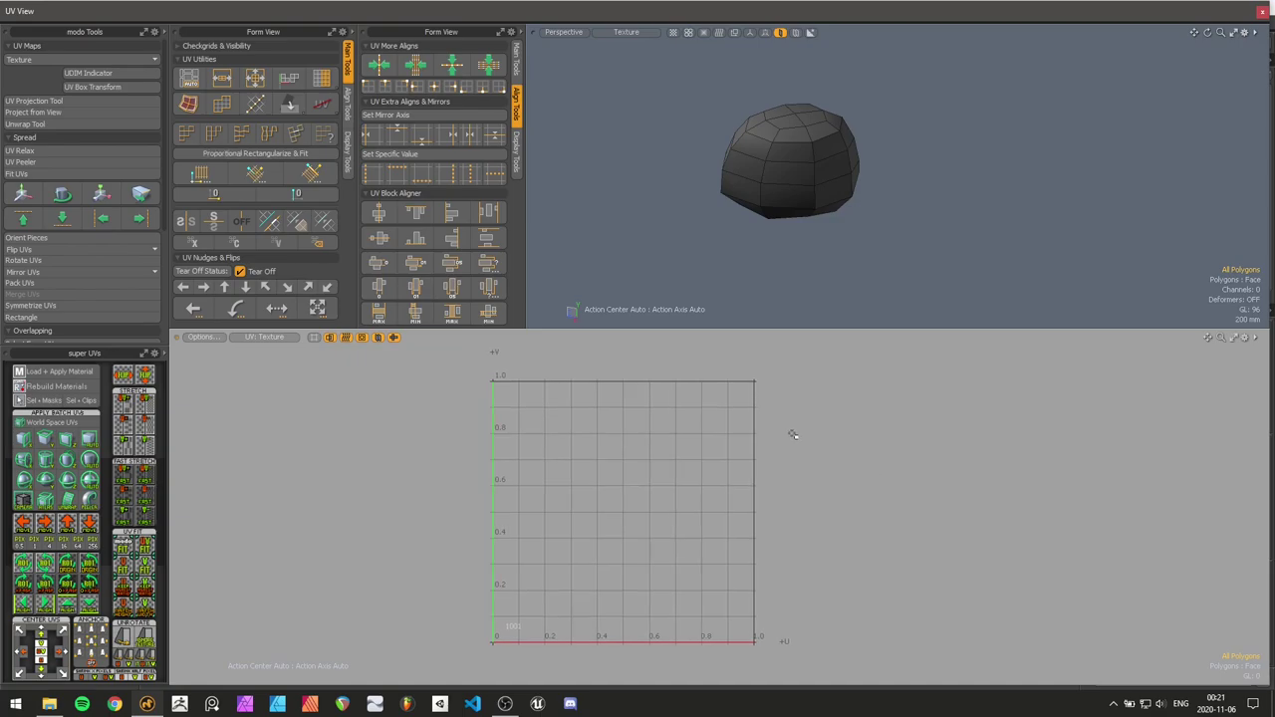
{"action": "double_click", "coordinate": [788, 213]}
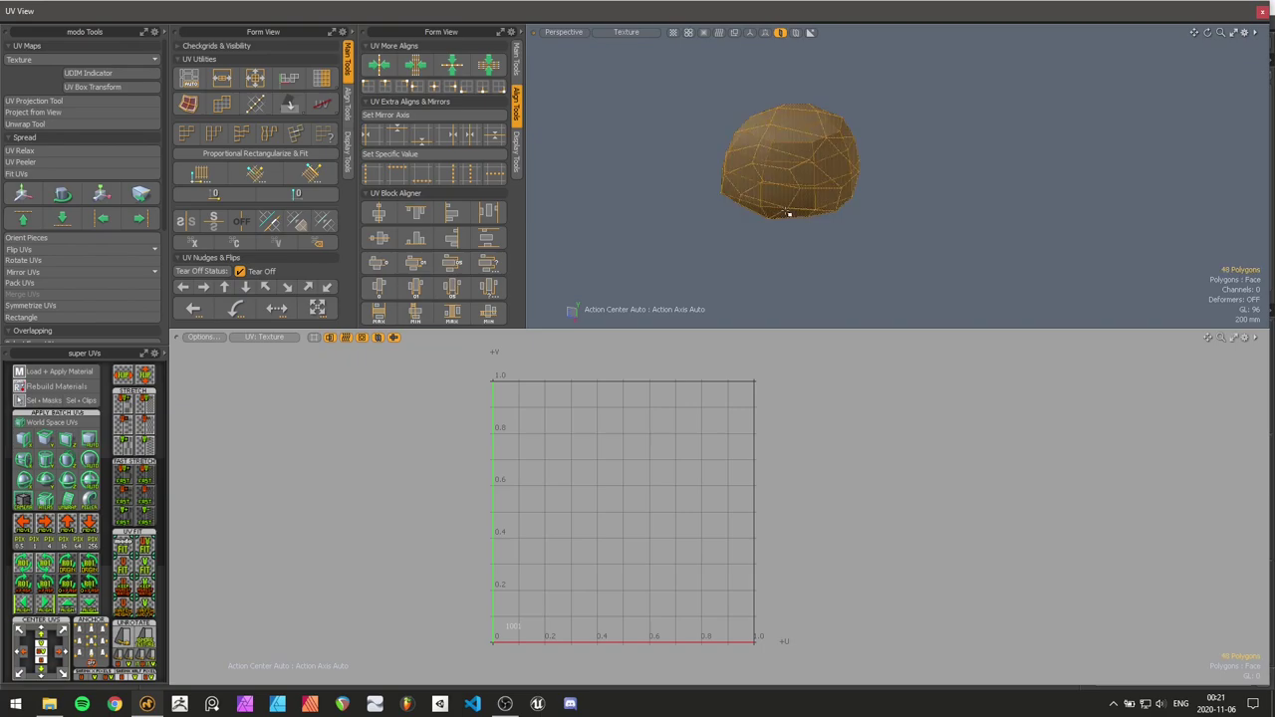
{"action": "left_click", "coordinate": [40, 112]}
{"action": "left_click", "coordinate": [640, 172]}
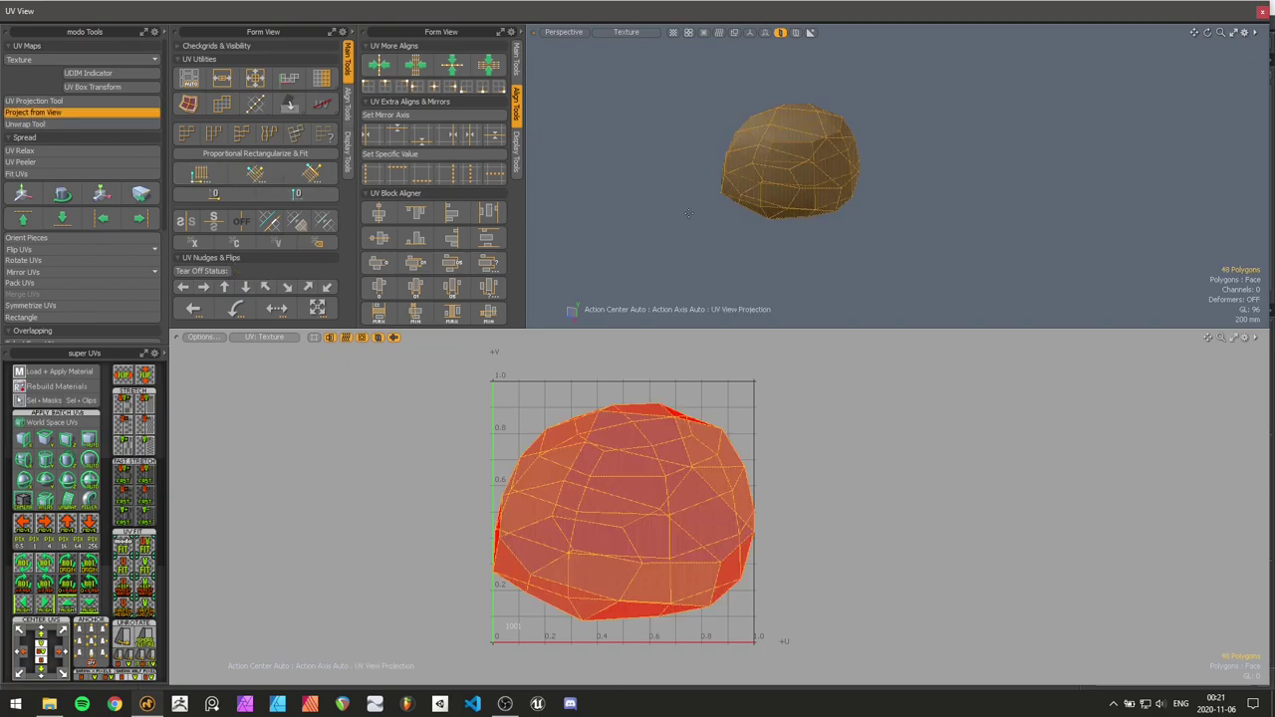
{"action": "left_click_drag", "start_coordinate": [750, 400], "coordinate": [753, 400], "text": "alt"}
{"action": "key", "text": "q"}
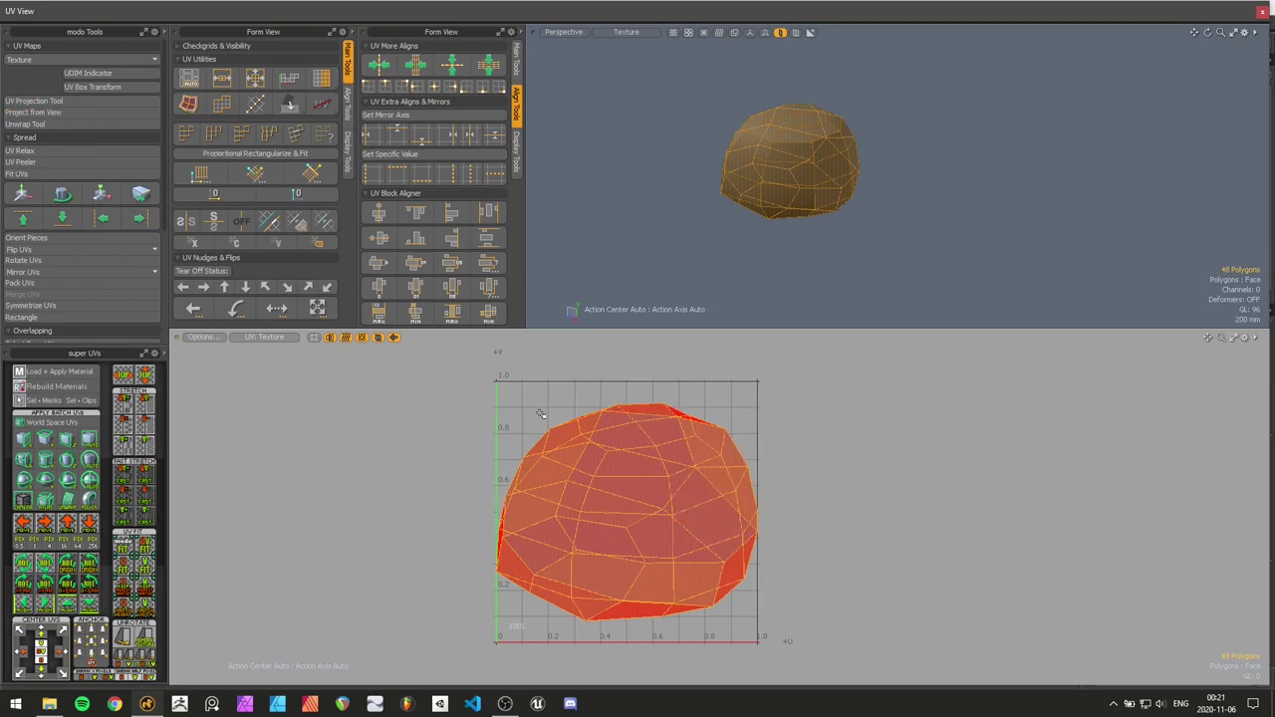
{"action": "left_click", "coordinate": [815, 451]}
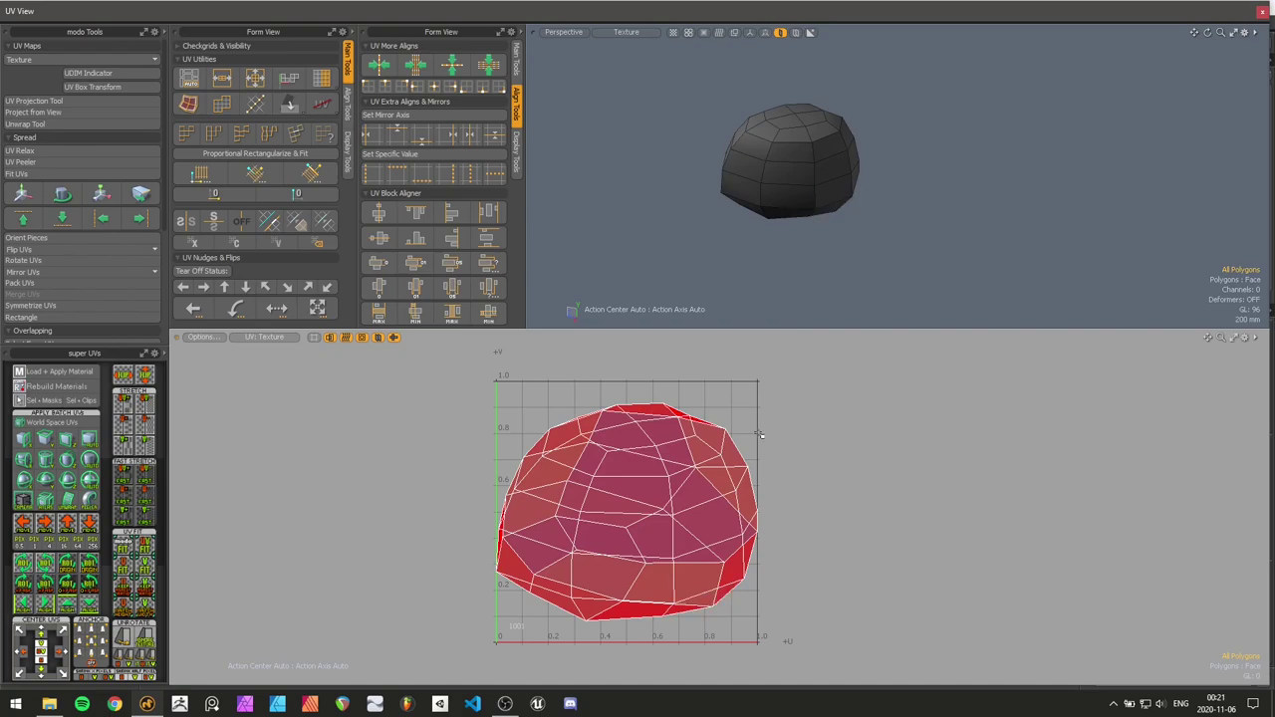
Select all edges of the rounded mesh and split its UVs along them
{"action": "key", "text": "2"}
{"action": "right_click_drag", "start_coordinate": [910, 74], "coordinate": [665, 256]}
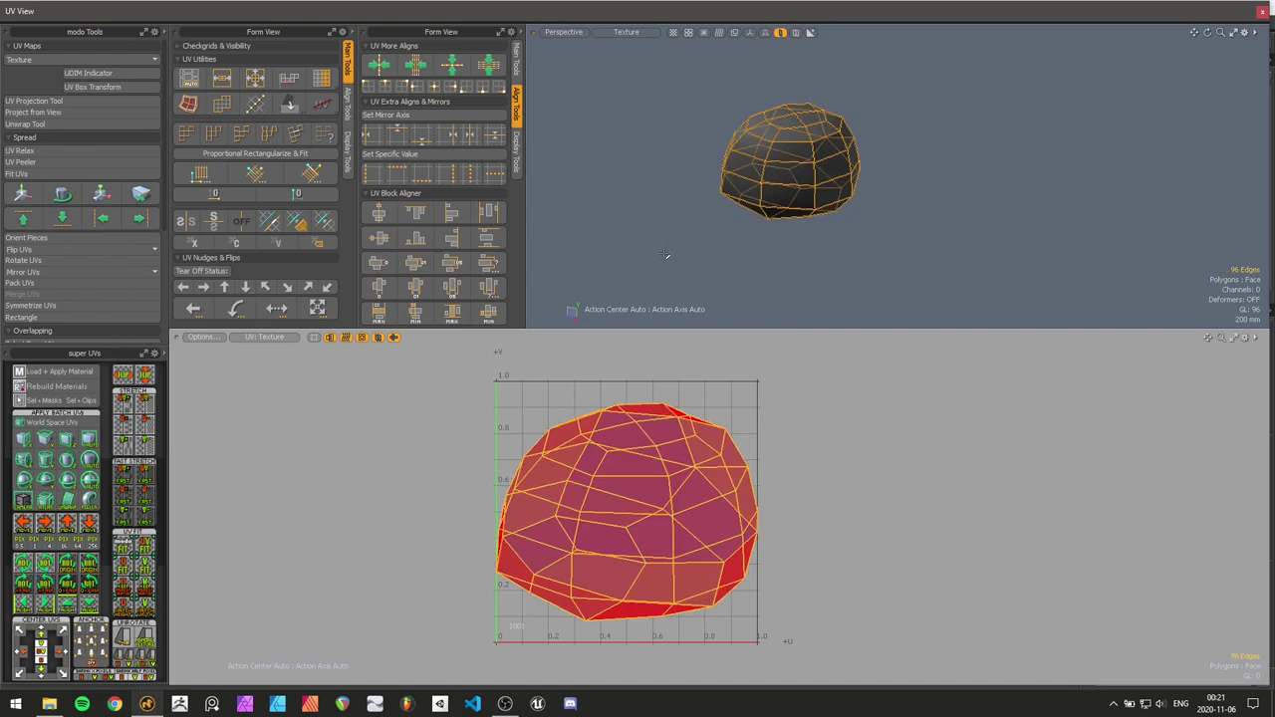
{"action": "left_click_drag", "start_coordinate": [735, 447], "coordinate": [742, 440], "text": "alt"}
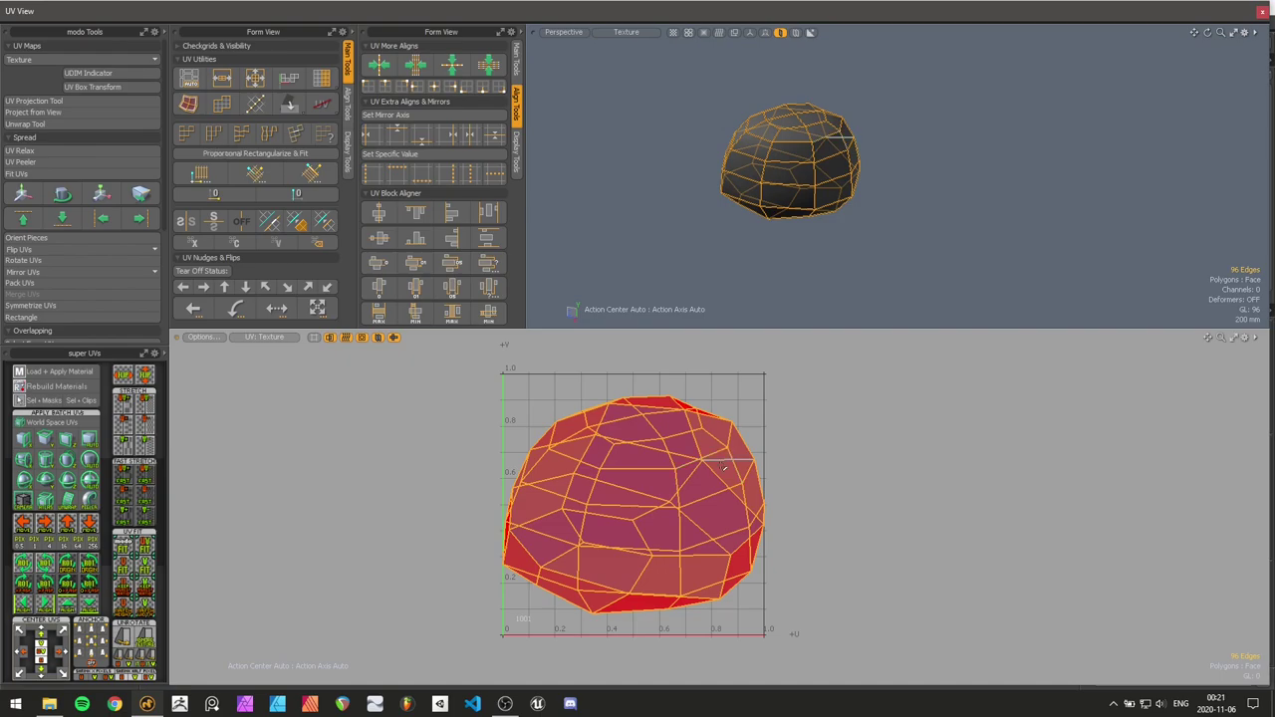
{"action": "middle_click_drag", "start_coordinate": [760, 503], "coordinate": [766, 500]}
Select all polygons in the UV map and relax them into separate single-face islands
{"action": "key", "text": "3"}
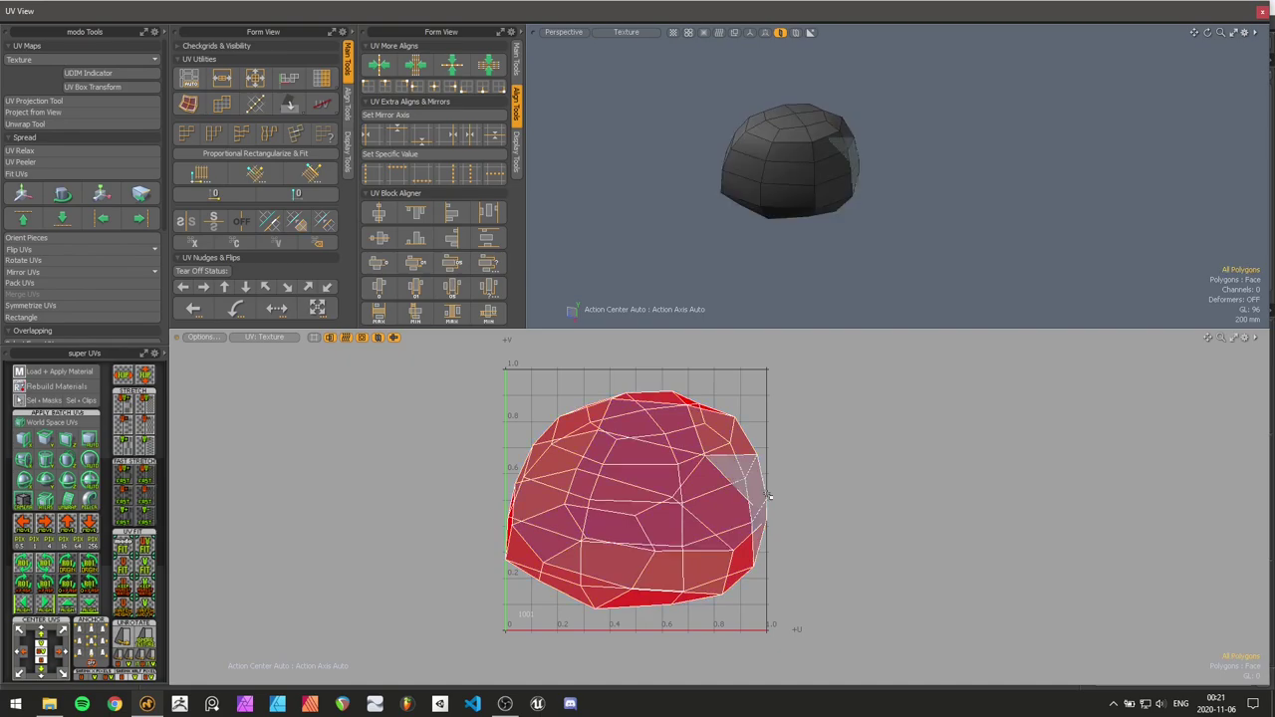
{"action": "scroll", "coordinate": [766, 491], "scroll_direction": "down", "scroll_amount": 1}
{"action": "right_click_drag", "start_coordinate": [473, 363], "coordinate": [910, 626]}
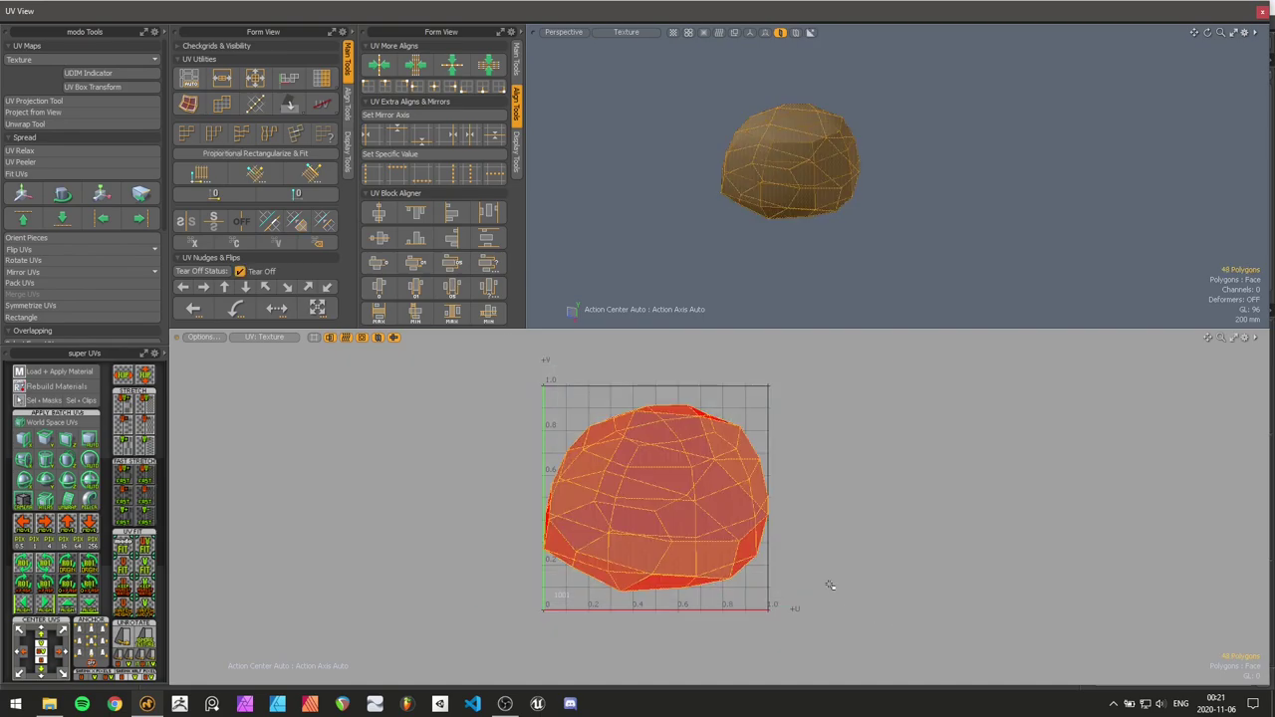
{"action": "left_click_drag", "start_coordinate": [829, 569], "coordinate": [841, 562], "text": "alt"}
{"action": "key", "text": "alt+r"}
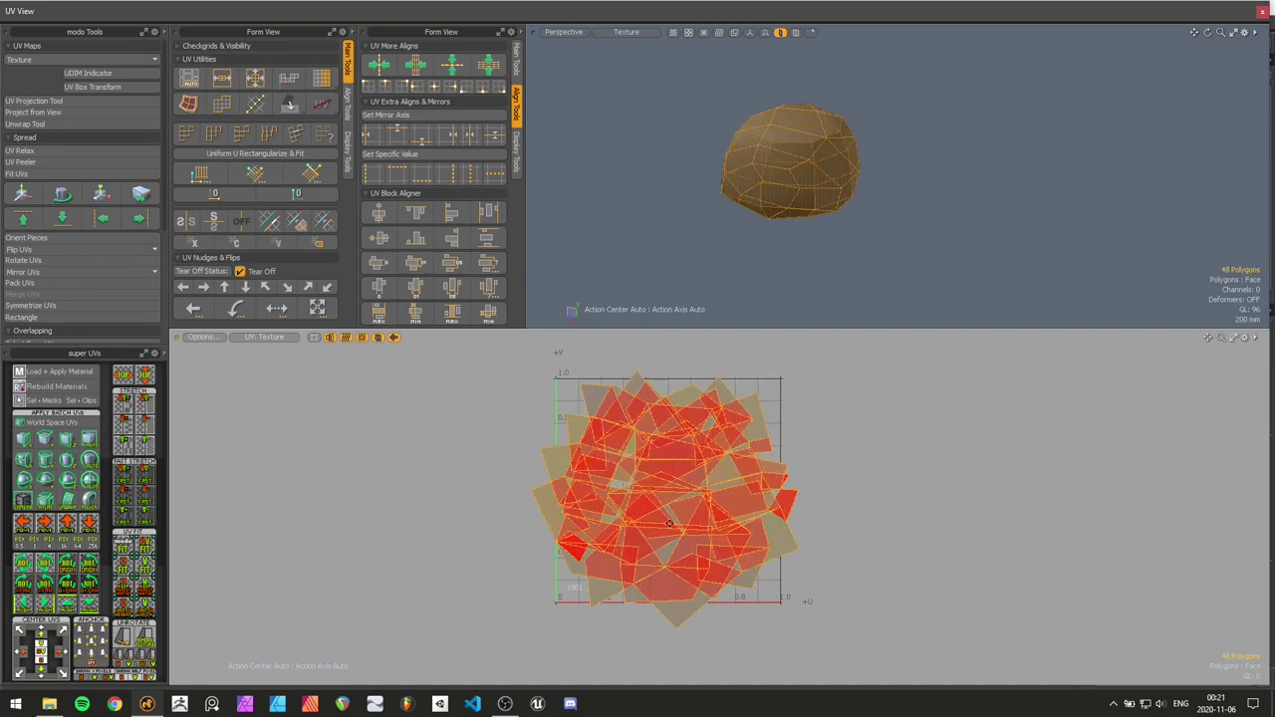
{"action": "scroll", "coordinate": [648, 485], "scroll_direction": "up", "scroll_amount": 3}
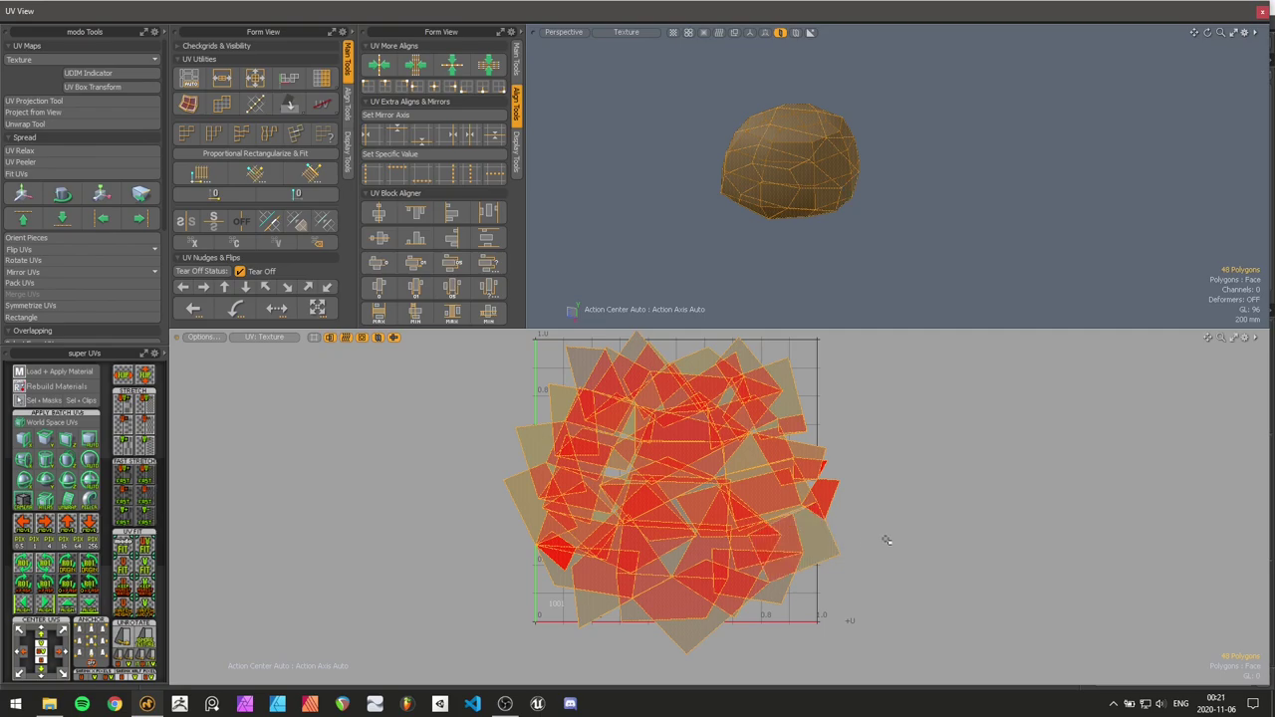
{"action": "left_click_drag", "start_coordinate": [880, 539], "coordinate": [870, 539], "text": "alt"}
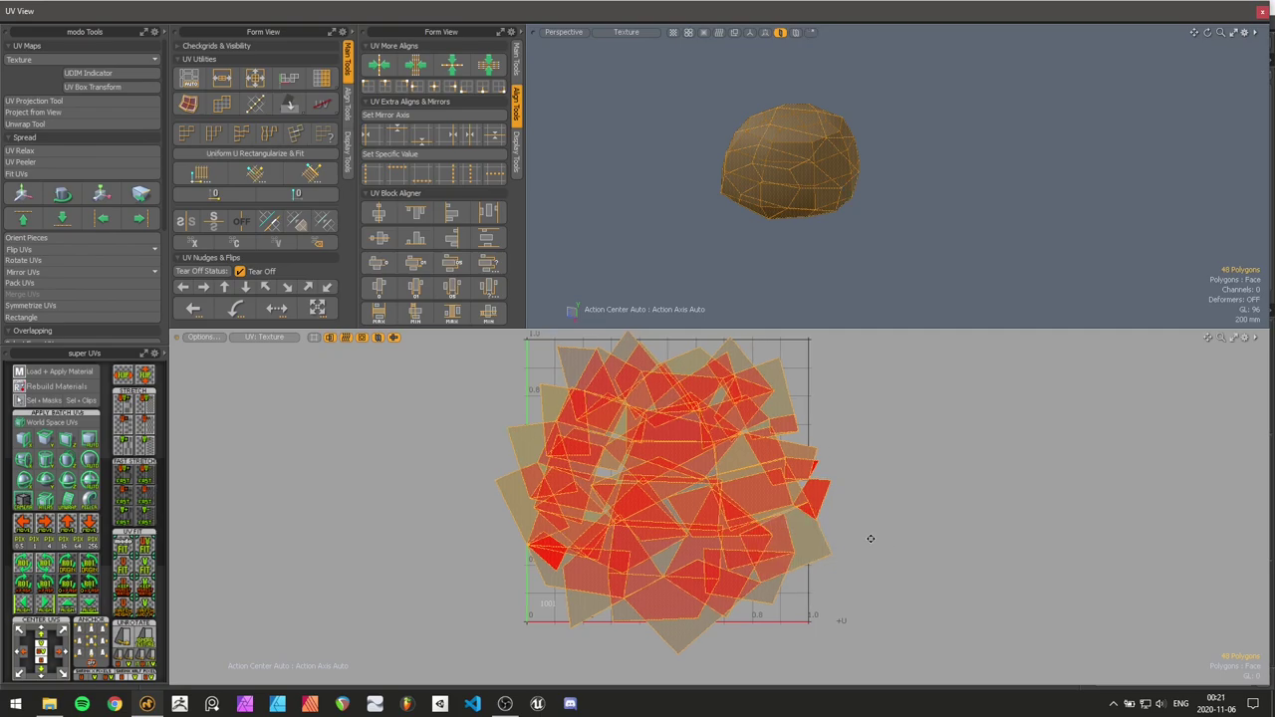
Orient all single-face UV islands to the axes and straighten them with UV Rectangle, leaving Pack and the uniform span options off
{"action": "key", "text": "ctrl+z"}
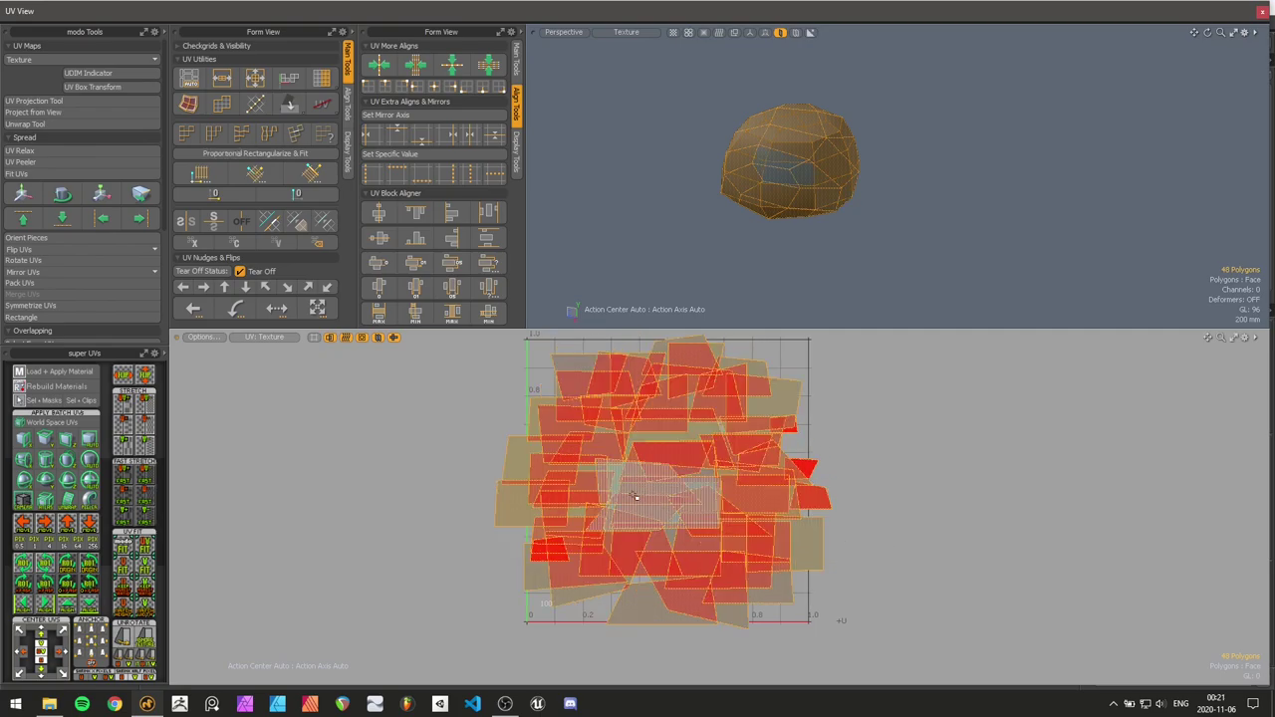
{"action": "left_click", "coordinate": [98, 317]}
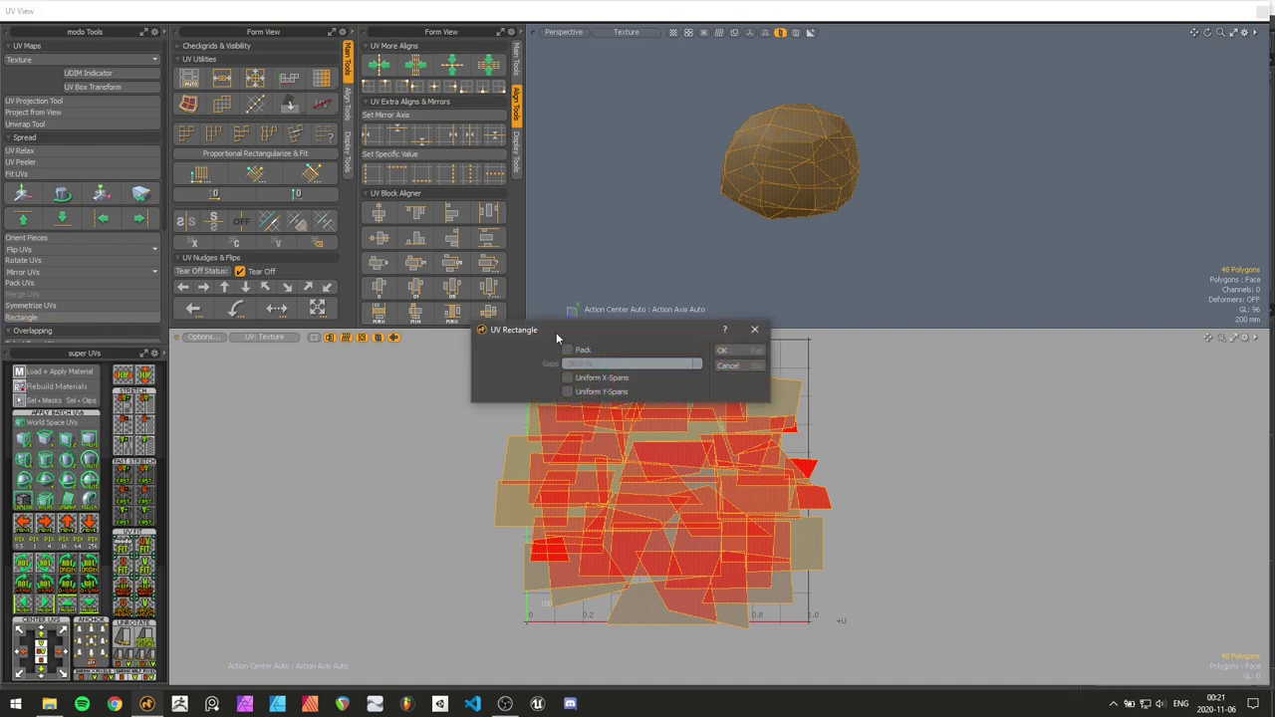
{"action": "left_click", "coordinate": [727, 351]}
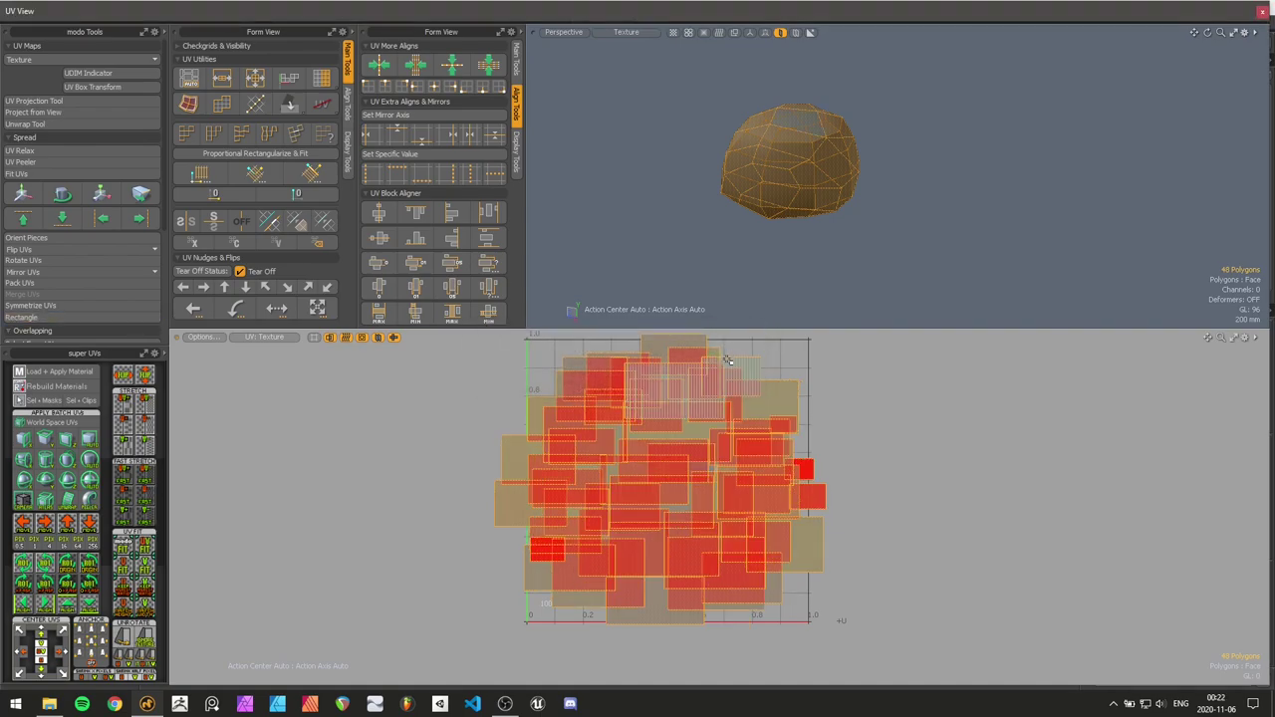
{"action": "left_click_drag", "start_coordinate": [855, 463], "coordinate": [851, 471], "text": "alt"}
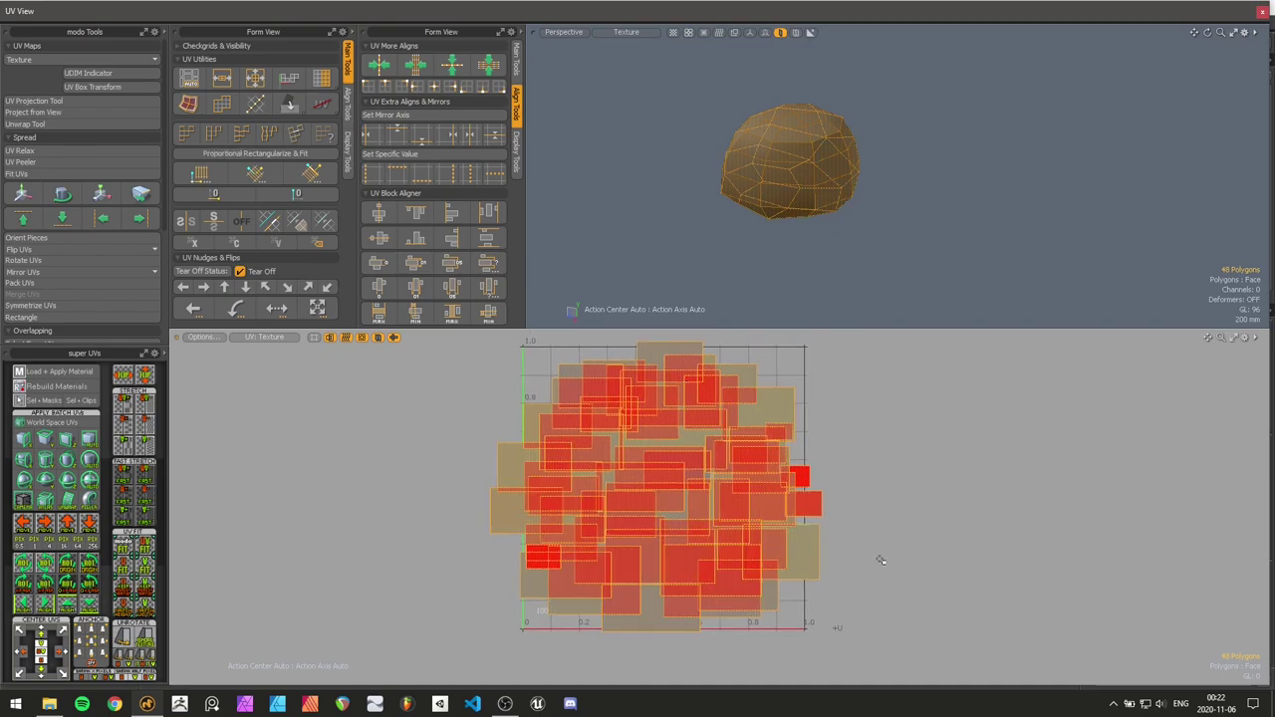
Stack all rectangular UV islands on a common centre by aligning them vertically and horizontally, and clear the selection
{"action": "left_click", "coordinate": [383, 243]}
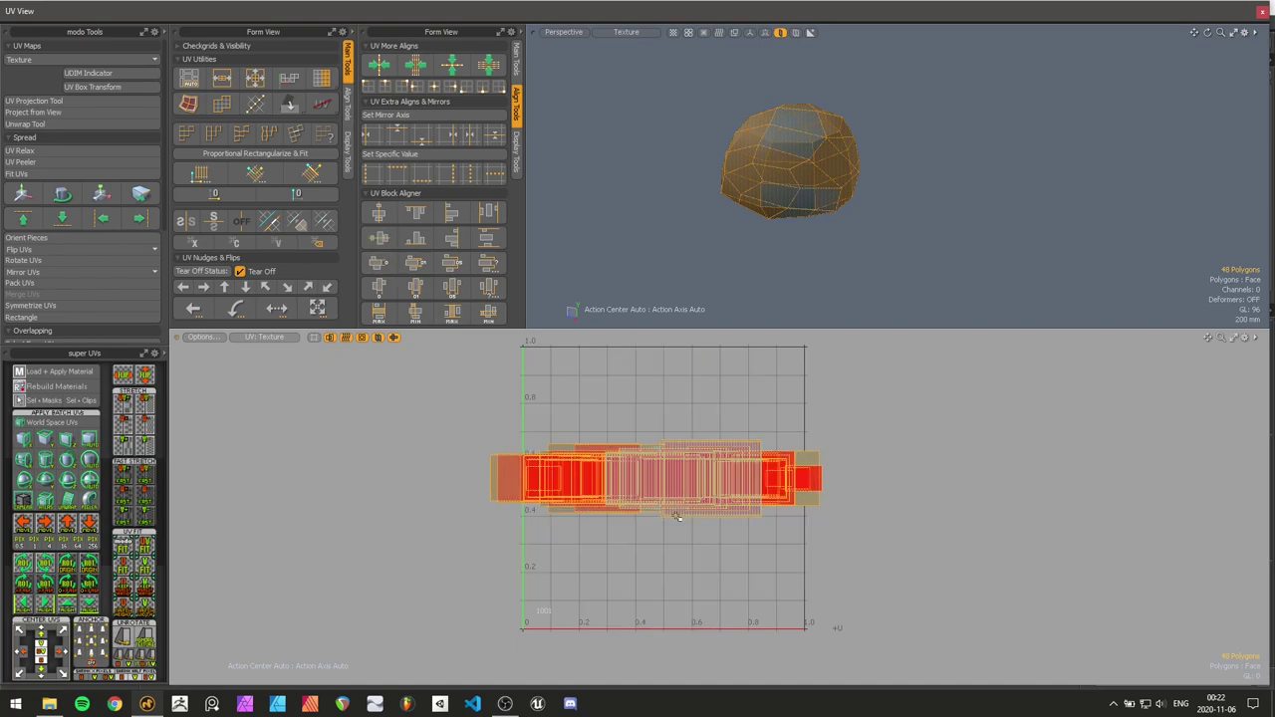
{"action": "left_click", "coordinate": [381, 215]}
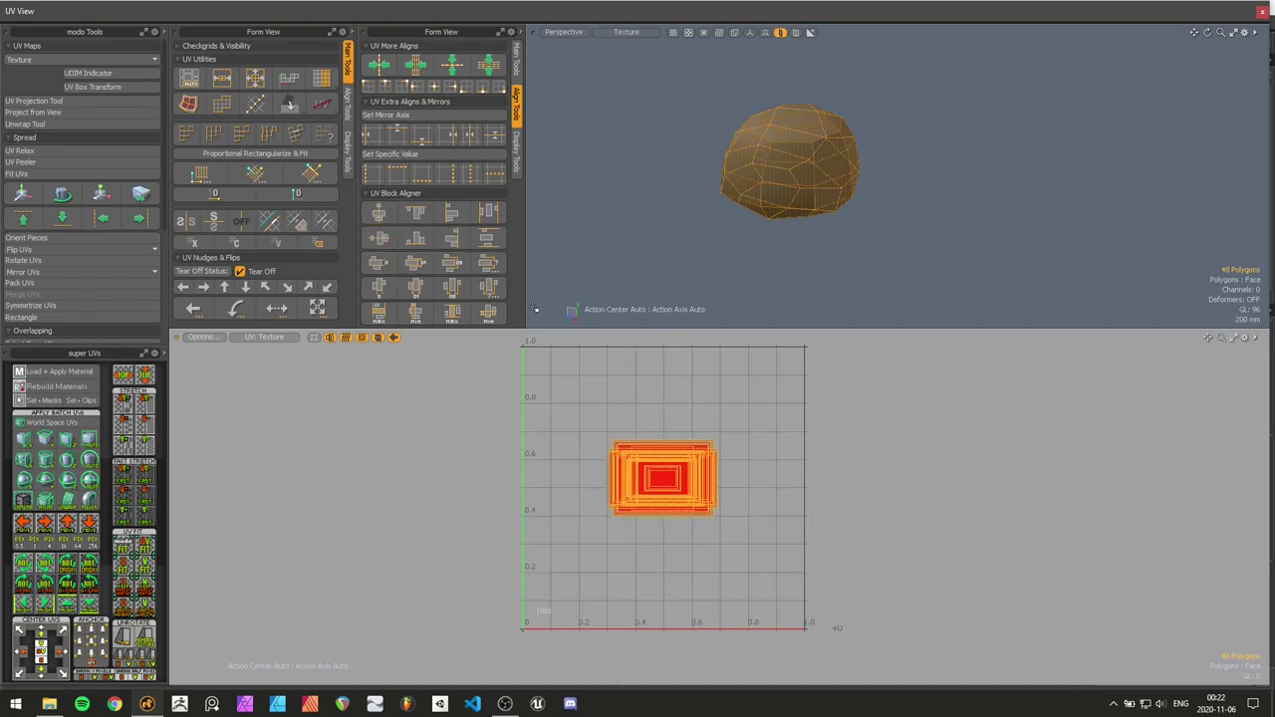
{"action": "left_click", "coordinate": [589, 470]}
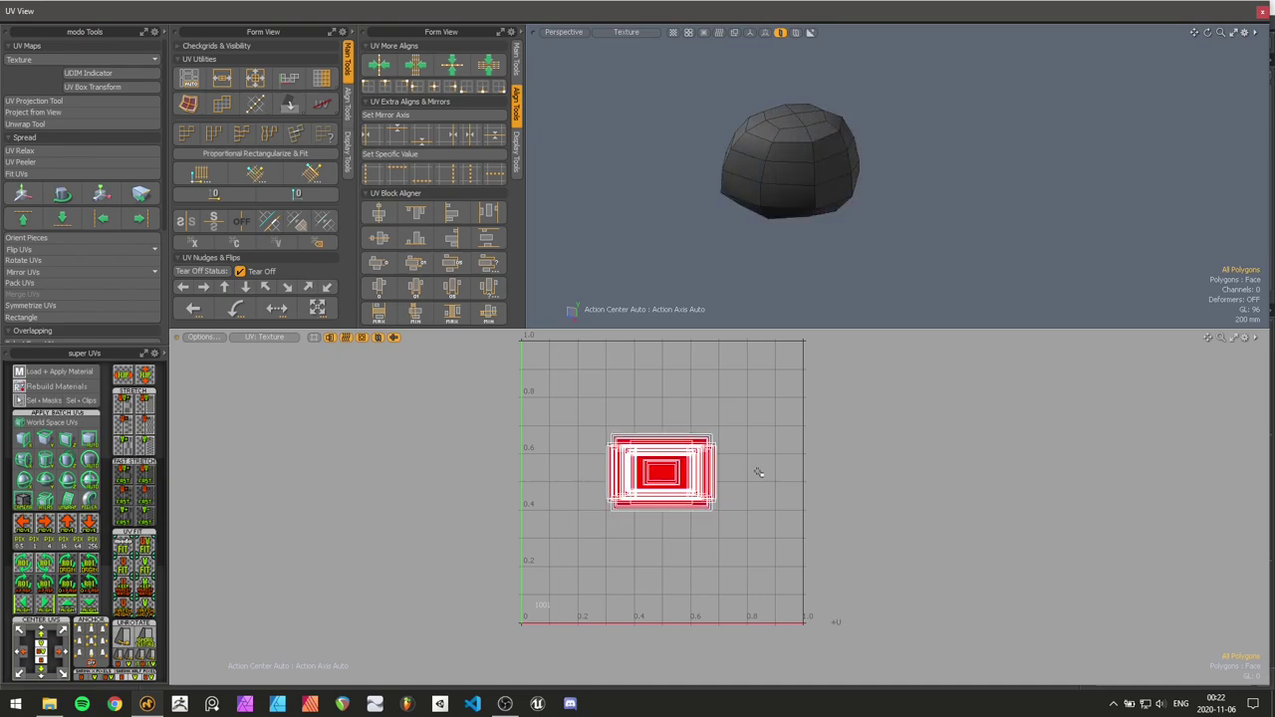
Flatten the lower vertices of the stacked UV rectangles into one line and grid-snap them to the tile's bottom edge at V 0
{"action": "left_click_drag", "start_coordinate": [711, 483], "coordinate": [733, 479], "text": "ctrl+alt"}
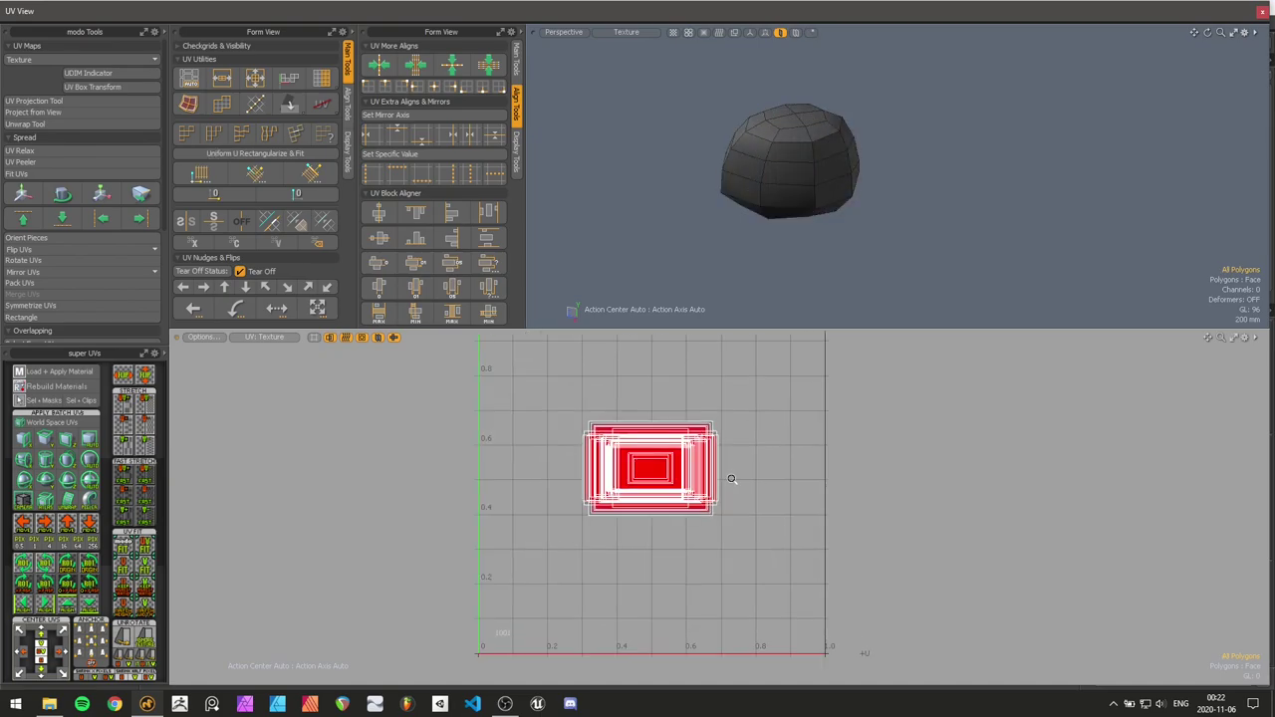
{"action": "key", "text": "1"}
{"action": "right_click_drag", "start_coordinate": [746, 470], "coordinate": [476, 560]}
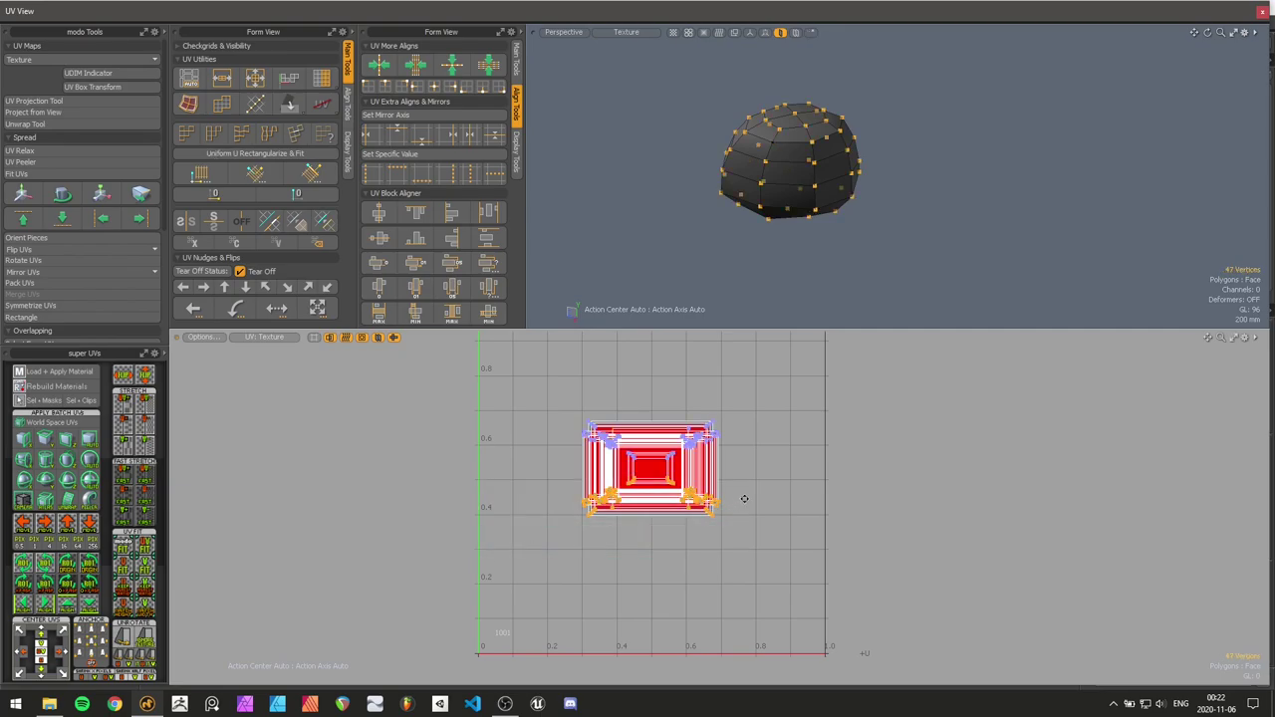
{"action": "left_click_drag", "start_coordinate": [747, 498], "coordinate": [746, 461], "text": "ctrl+alt"}
{"action": "key", "text": "w"}
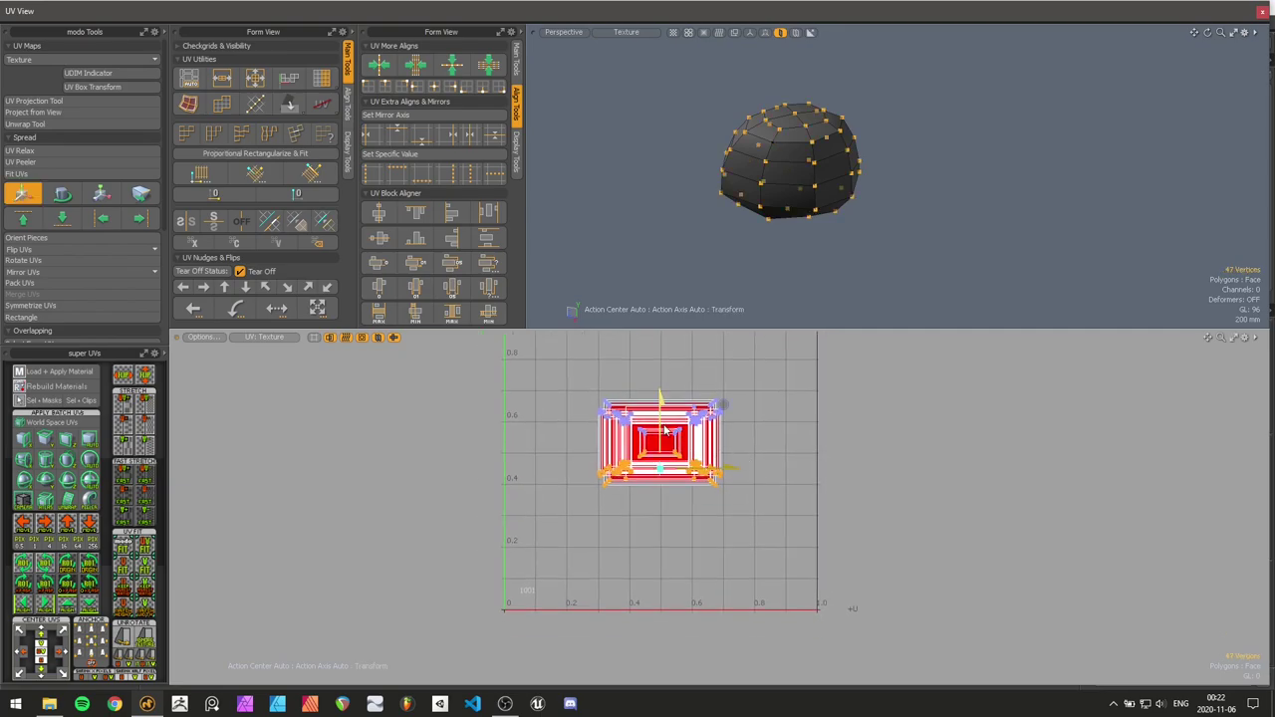
{"action": "left_click_drag", "start_coordinate": [665, 428], "coordinate": [659, 590]}
{"action": "key", "text": "w"}
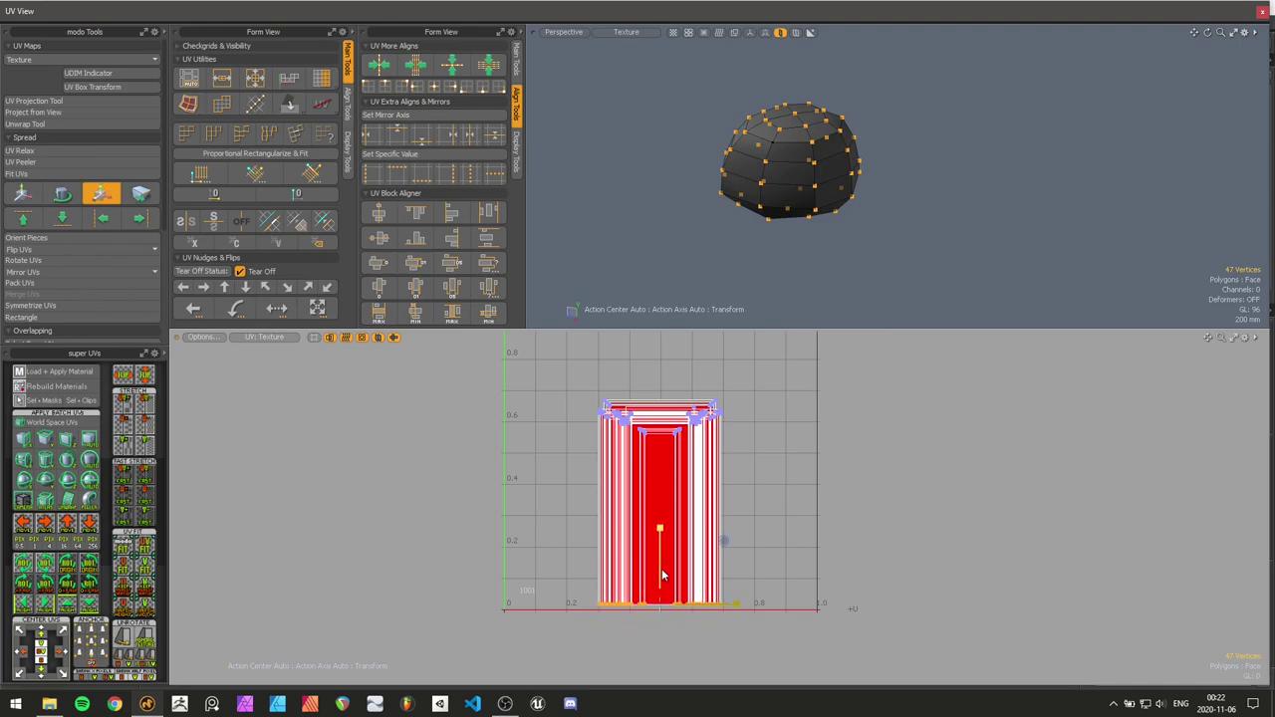
{"action": "key", "text": "w"}
{"action": "key", "text": "x"}
{"action": "left_click_drag", "start_coordinate": [662, 570], "coordinate": [662, 578]}
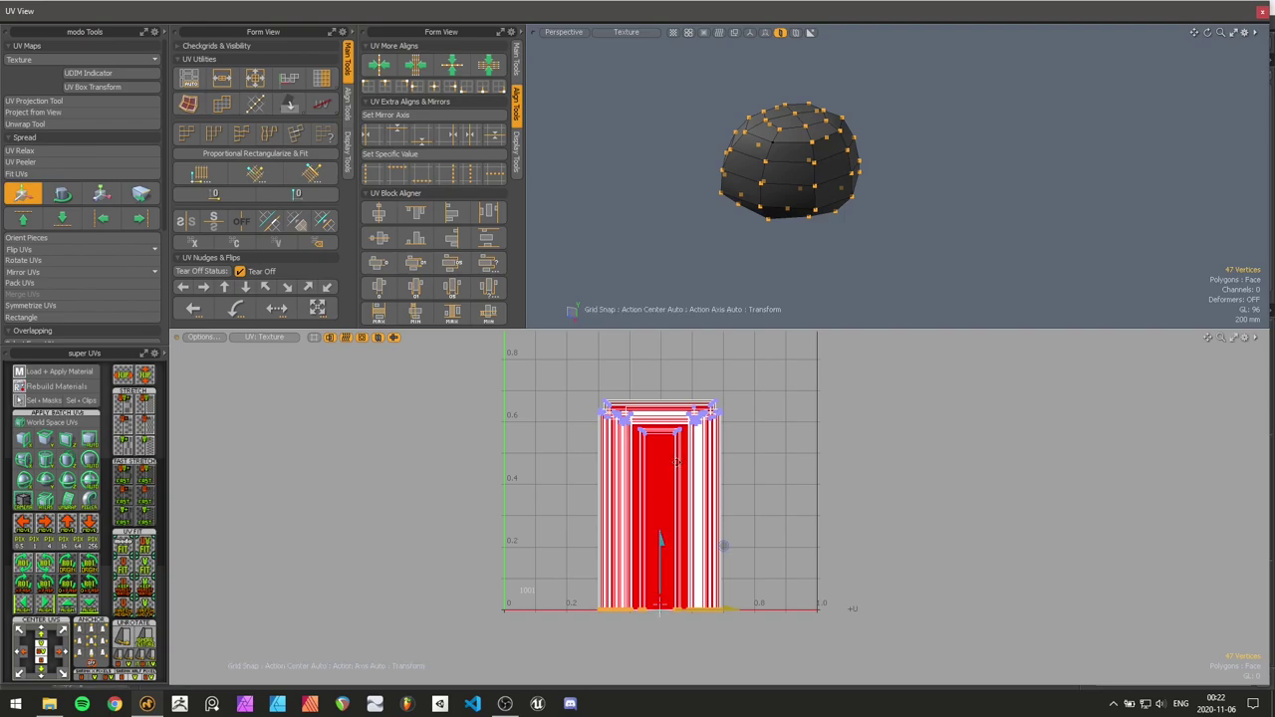
Flatten the upper vertices of the stacked UV rectangles into one line and snap them to the tile's top edge at V 1.0
{"action": "left_click_drag", "start_coordinate": [676, 462], "coordinate": [669, 494], "text": "alt"}
{"action": "key", "text": "q"}
{"action": "right_click_drag", "start_coordinate": [555, 398], "coordinate": [757, 492]}
{"action": "left_click_drag", "start_coordinate": [674, 441], "coordinate": [667, 469], "text": "alt"}
{"action": "key", "text": "y"}
{"action": "key", "text": "r"}
{"action": "key", "text": "q"}
{"action": "key", "text": "r"}
{"action": "left_click_drag", "start_coordinate": [722, 495], "coordinate": [709, 465], "text": "alt"}
{"action": "key", "text": "q"}
Flatten the right-hand vertices of the stacked UV rectangles and snap them to the tile's edge at U 1.0
{"action": "left_click_drag", "start_coordinate": [753, 422], "coordinate": [718, 410], "text": "ctrl+alt"}
{"action": "right_click_drag", "start_coordinate": [744, 378], "coordinate": [672, 642]}
{"action": "key", "text": "r"}
{"action": "left_click_drag", "start_coordinate": [735, 507], "coordinate": [789, 509]}
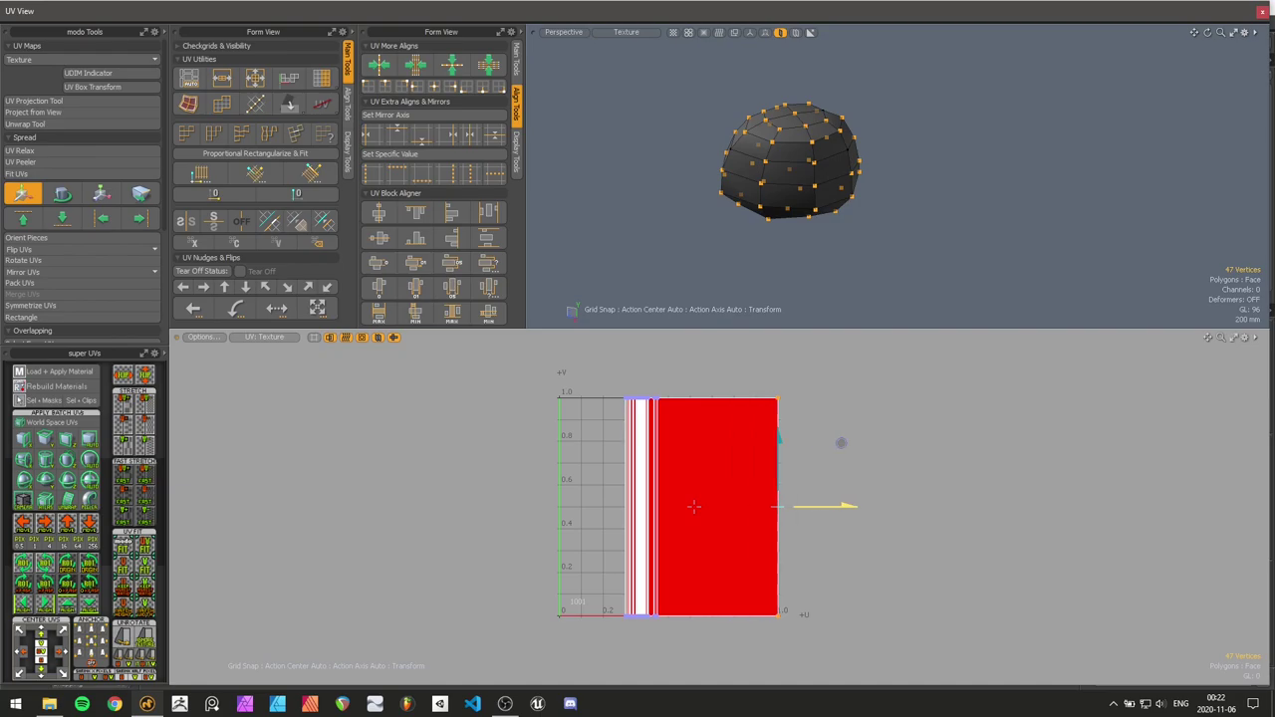
{"action": "key", "text": "space"}
Flatten the left-hand vertices of the stacked UV rectangles and snap them to U 0 so every face fills the tile
{"action": "right_click_drag", "start_coordinate": [577, 355], "coordinate": [689, 639]}
{"action": "key", "text": "r"}
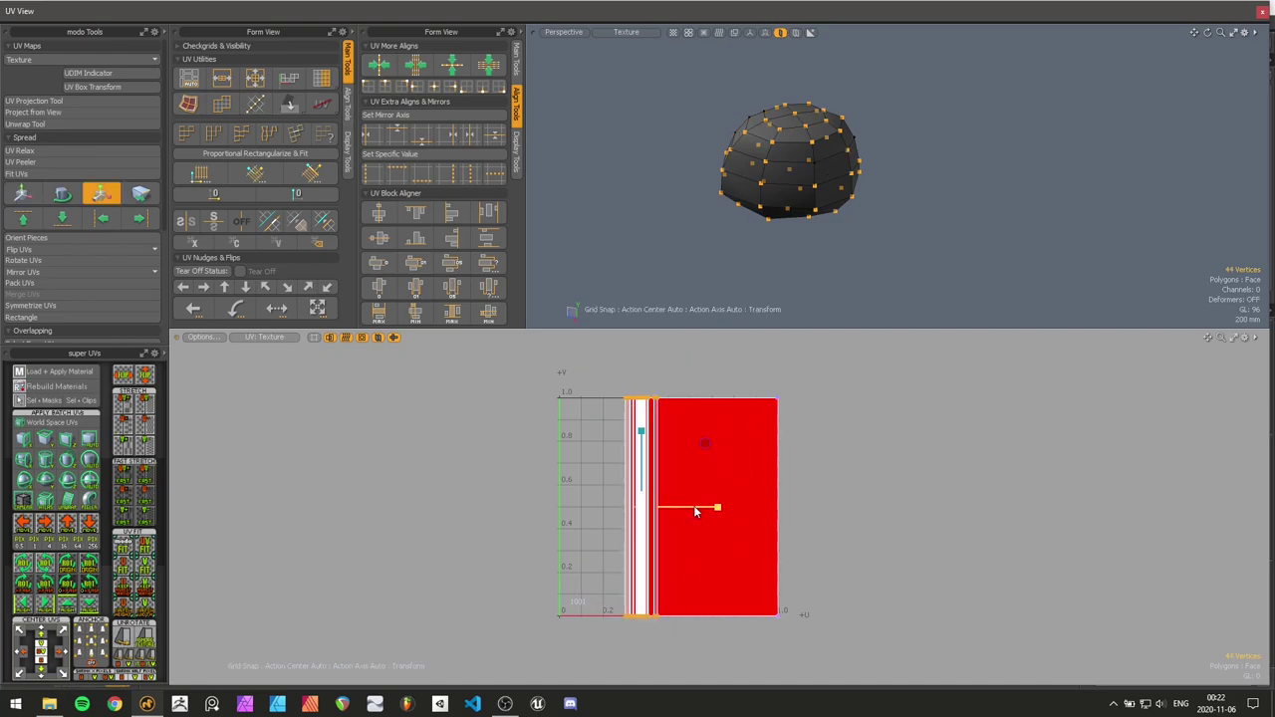
{"action": "left_click_drag", "start_coordinate": [695, 509], "coordinate": [614, 507]}
{"action": "key", "text": "w"}
{"action": "key", "text": "space"}
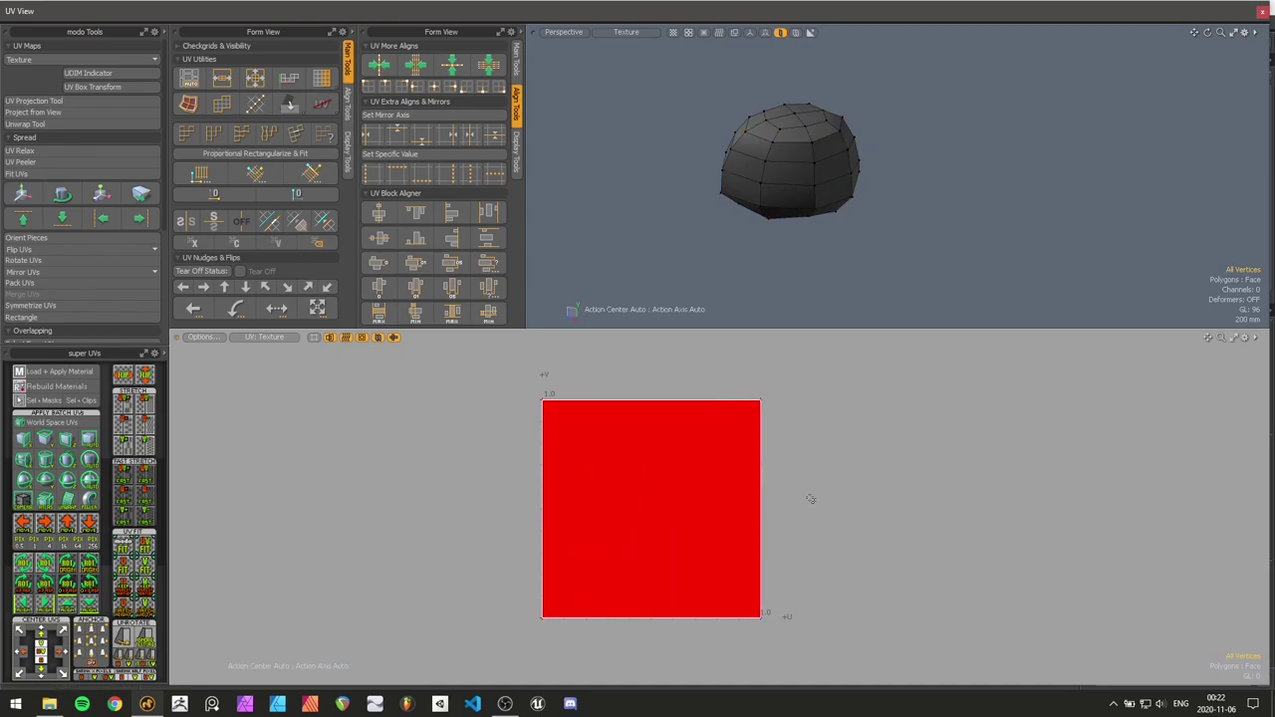
{"action": "scroll", "coordinate": [806, 498], "scroll_direction": "up", "scroll_amount": 2}
{"action": "left_click", "coordinate": [661, 394]}
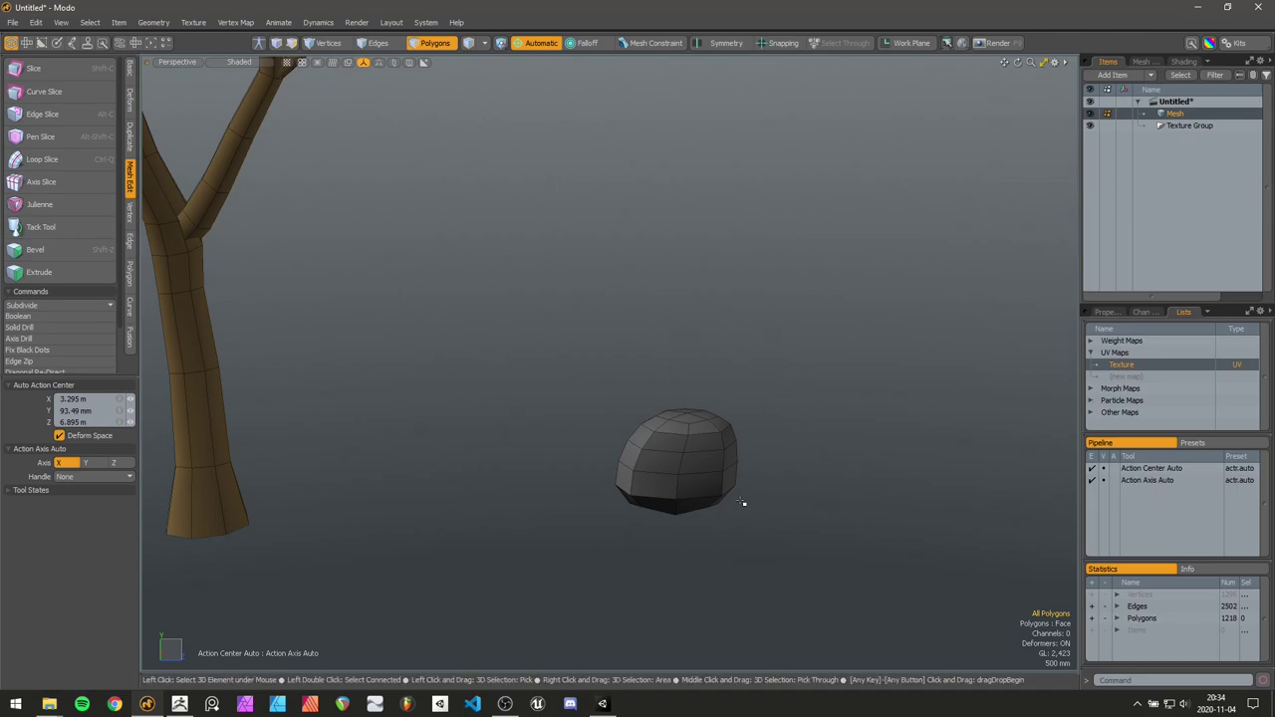
Select the entire rounded test block beside the tree and delete it
{"action": "scroll", "coordinate": [523, 319], "scroll_direction": "down", "scroll_amount": 5}
{"action": "left_click_drag", "start_coordinate": [521, 313], "coordinate": [549, 369], "text": "alt+shift"}
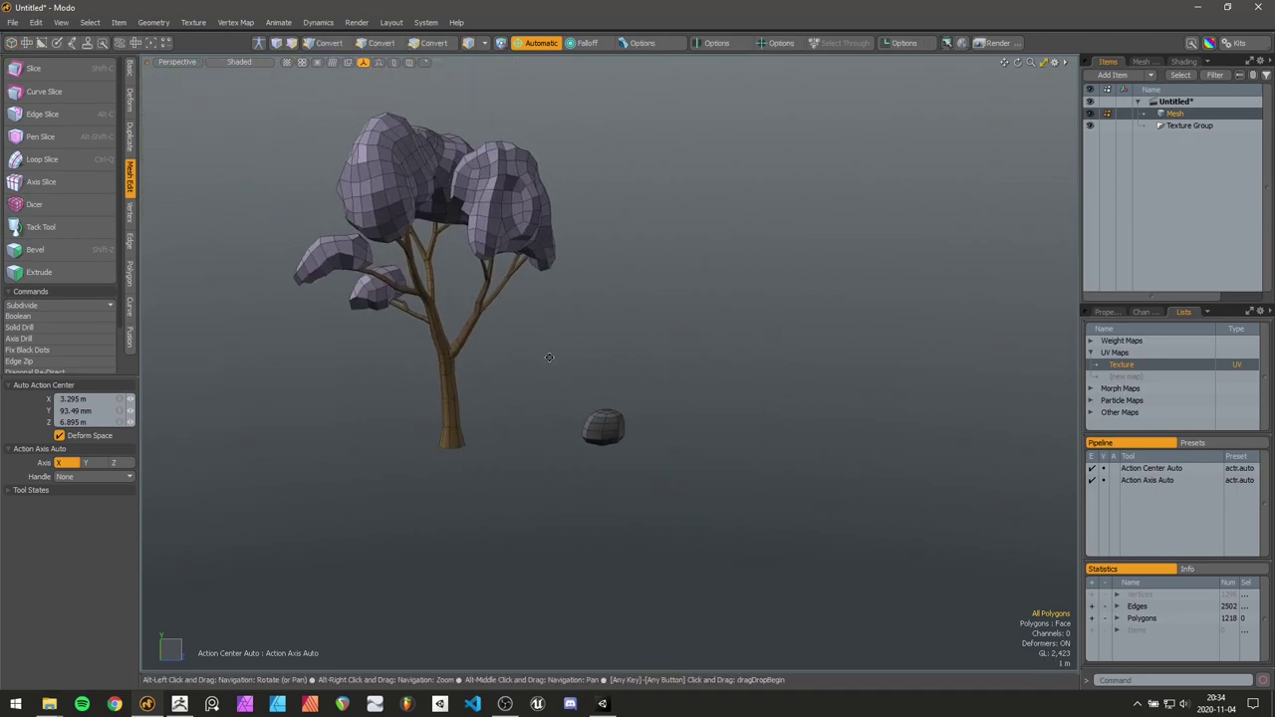
{"action": "right_click_drag", "start_coordinate": [392, 243], "coordinate": [440, 250], "text": "alt"}
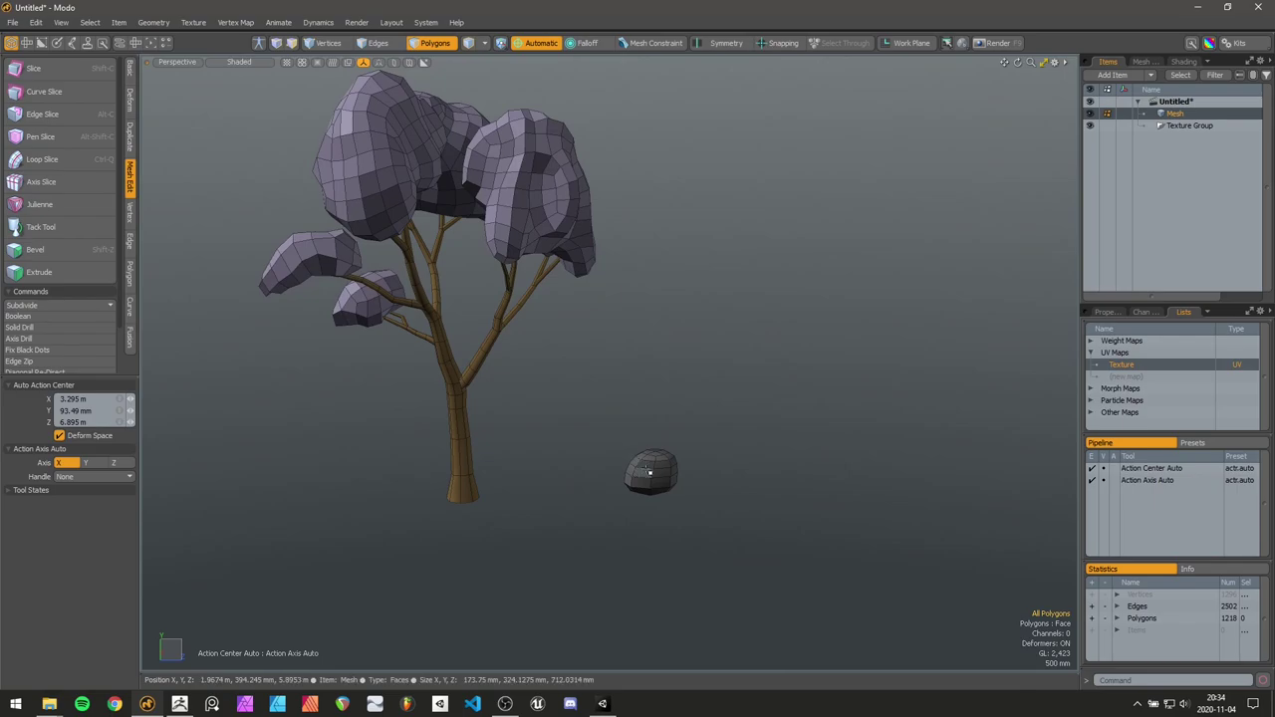
{"action": "double_click", "coordinate": [645, 468]}
{"action": "key", "text": "Delete"}
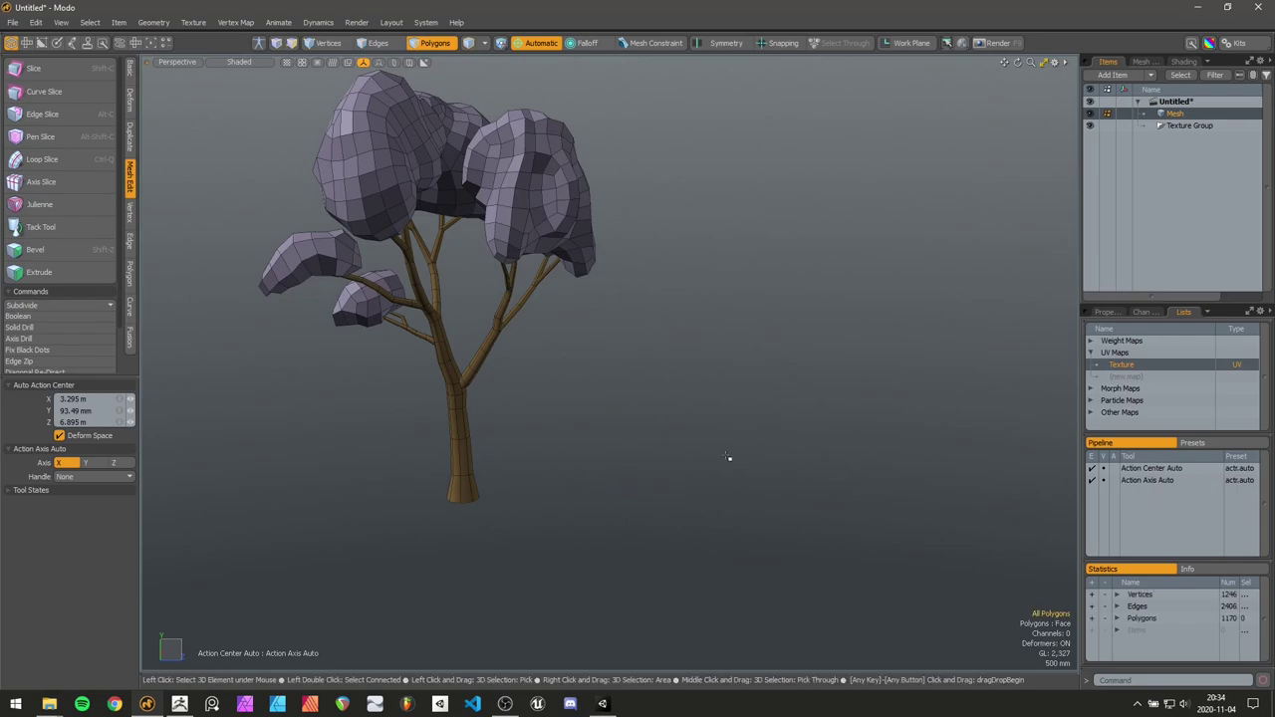
Switch to ZBrush with the sculpted tree canopy
{"action": "left_click", "coordinate": [180, 703]}
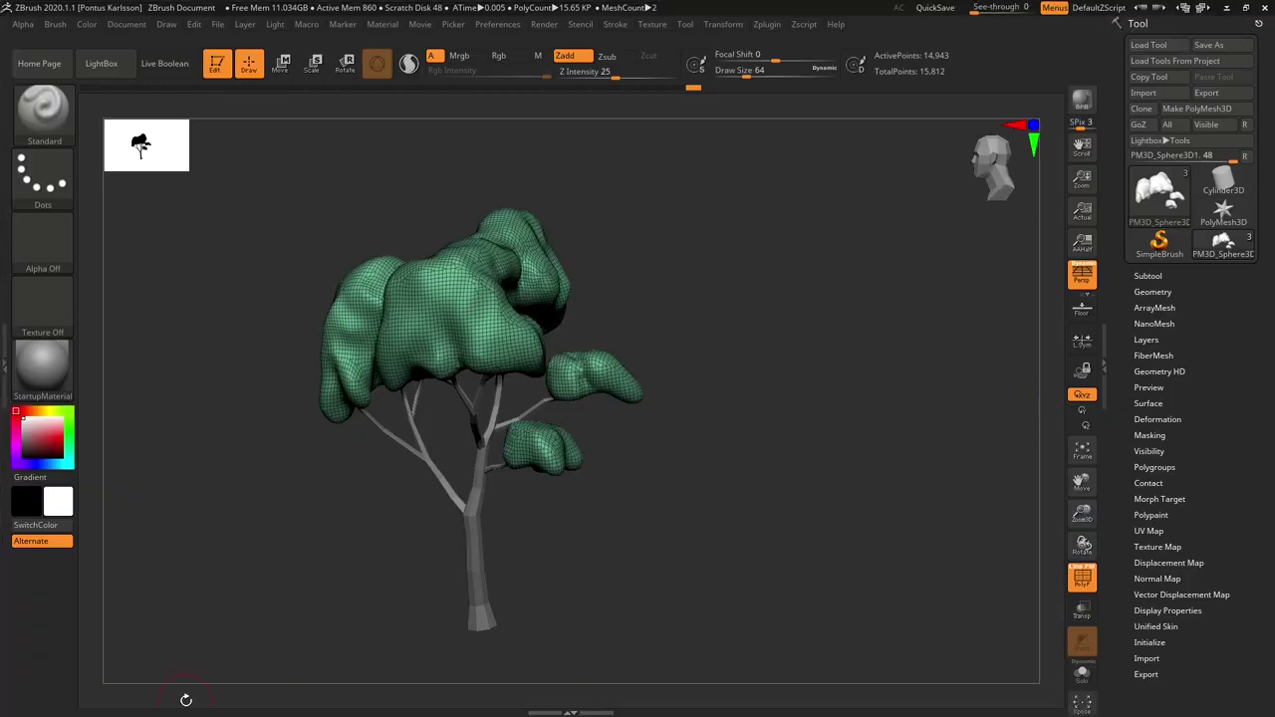
Remesh the tree canopy into low-poly quads with ZRemesher, using AdaptiveSize 0 and a Target Polygons Count of 0.9447
{"action": "left_click_drag", "start_coordinate": [657, 547], "coordinate": [762, 453]}
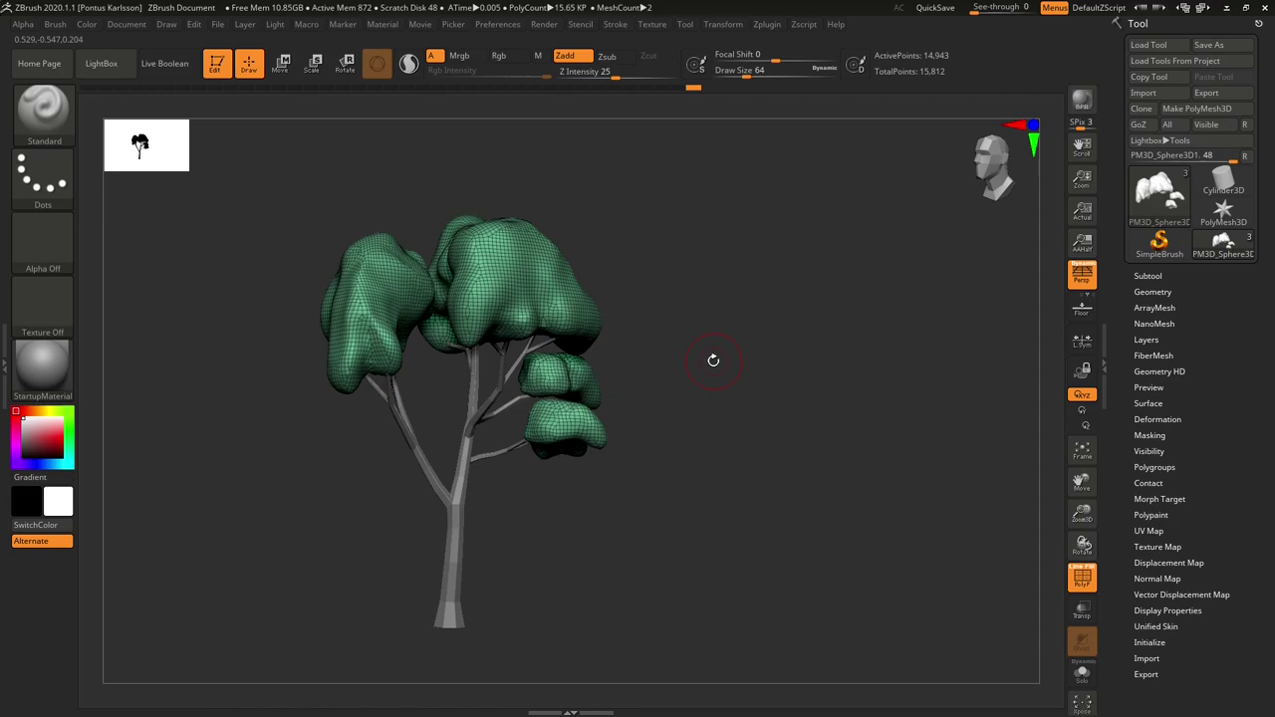
{"action": "left_click_drag", "start_coordinate": [714, 360], "coordinate": [771, 435]}
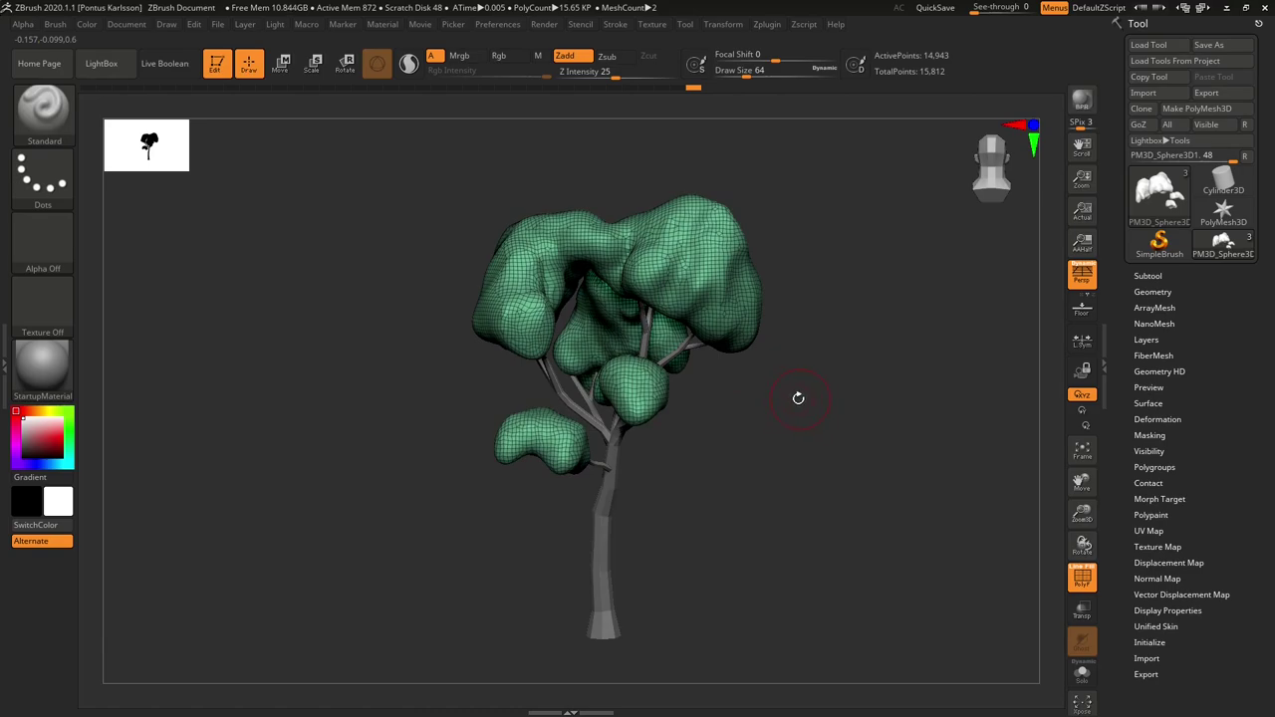
{"action": "left_click_drag", "start_coordinate": [797, 395], "coordinate": [803, 413]}
{"action": "left_click", "coordinate": [1151, 291]}
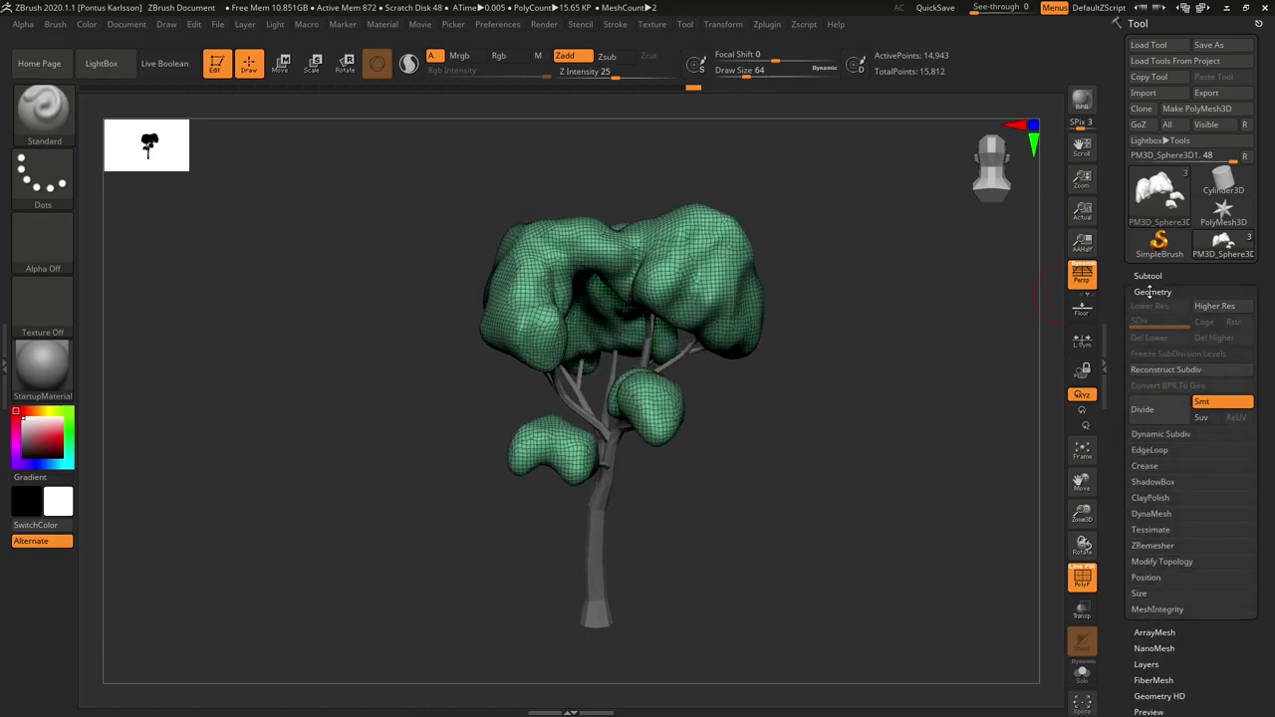
{"action": "left_click", "coordinate": [1186, 547]}
{"action": "left_click_drag", "start_coordinate": [1261, 528], "coordinate": [1263, 464]}
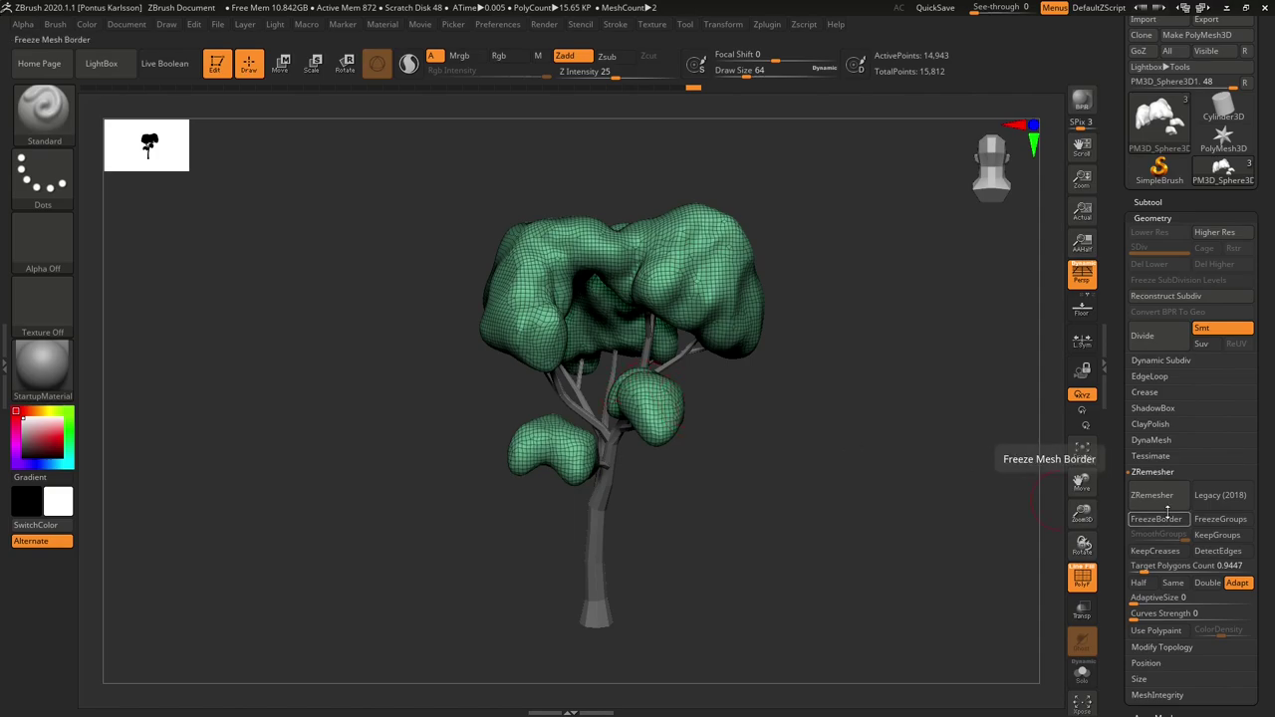
{"action": "left_click_drag", "start_coordinate": [1265, 465], "coordinate": [1268, 443]}
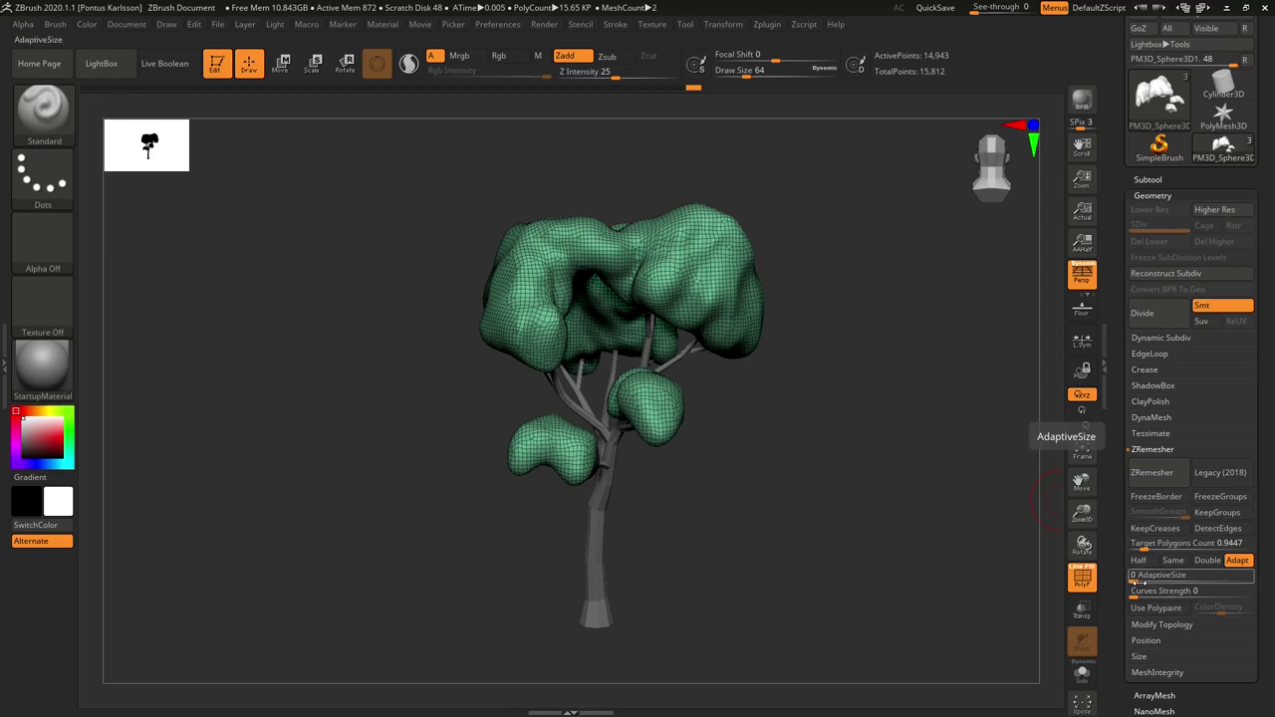
{"action": "left_click", "coordinate": [1138, 583]}
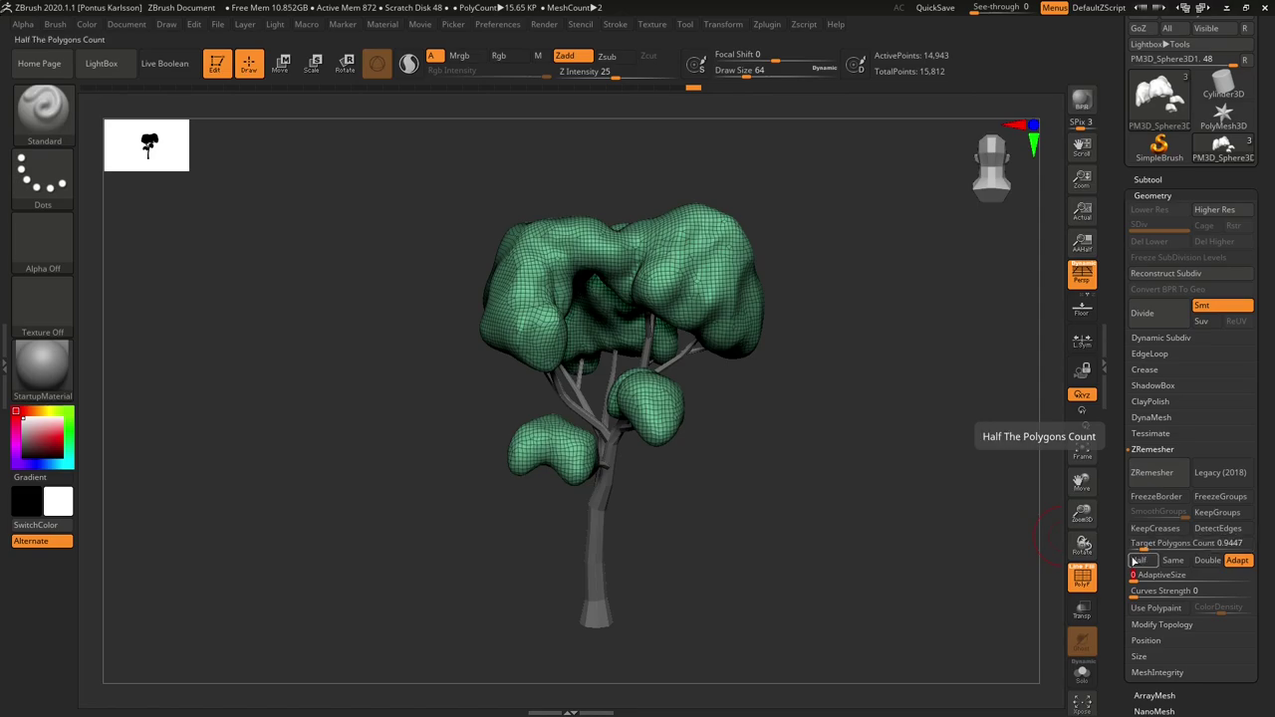
{"action": "left_click", "coordinate": [1141, 544]}
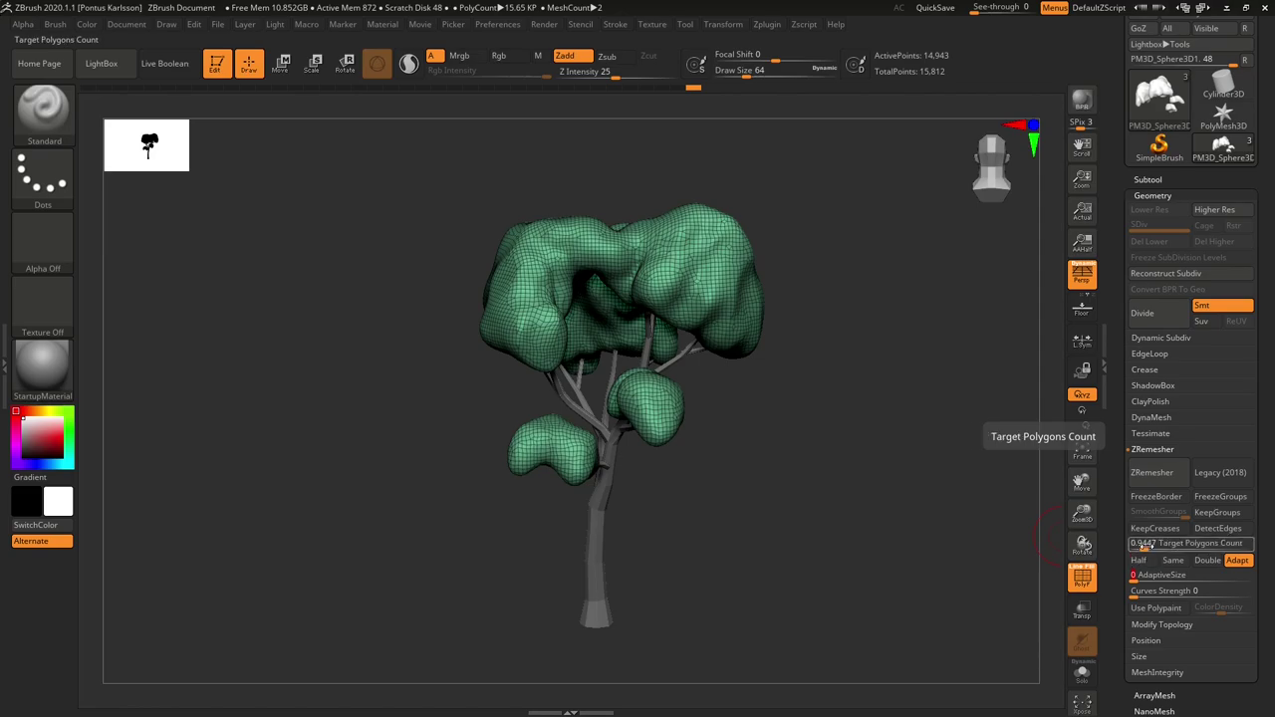
{"action": "left_click", "coordinate": [1165, 474]}
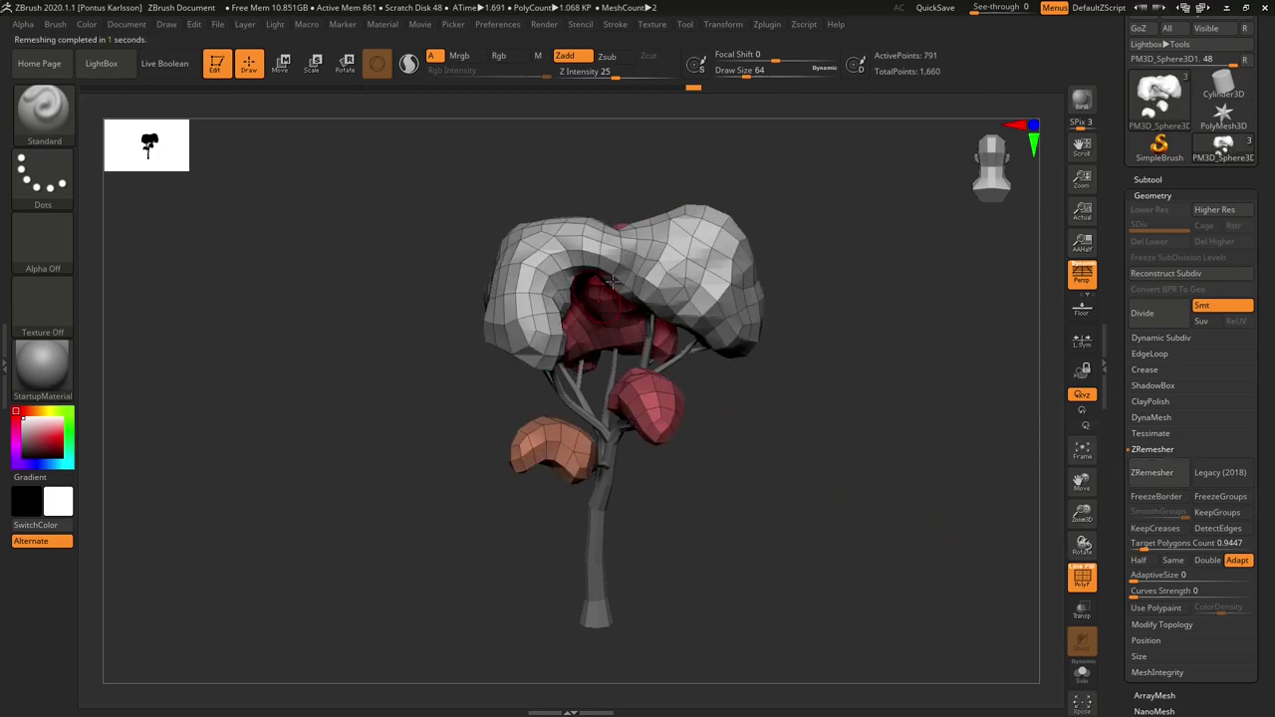
Create UVs for the remeshed canopy with UVTile so each polygon fills the whole tile
{"action": "left_click_drag", "start_coordinate": [842, 407], "coordinate": [905, 447]}
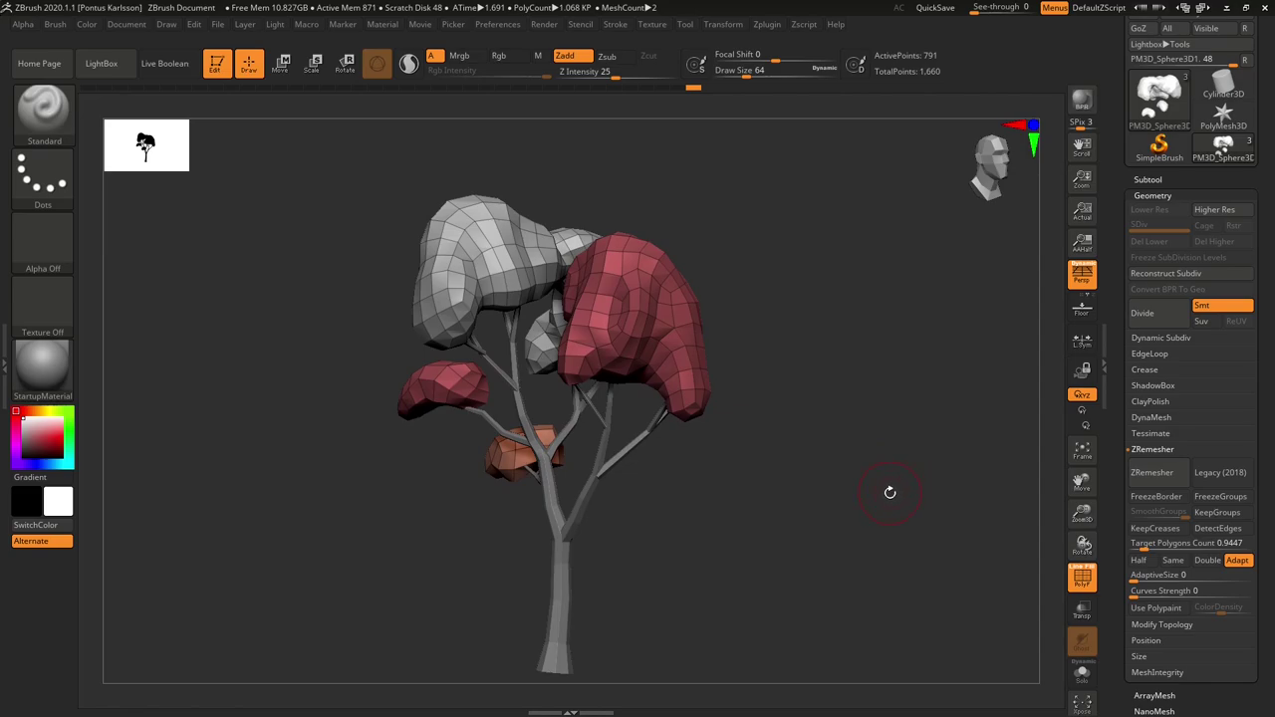
{"action": "left_click", "coordinate": [1172, 196]}
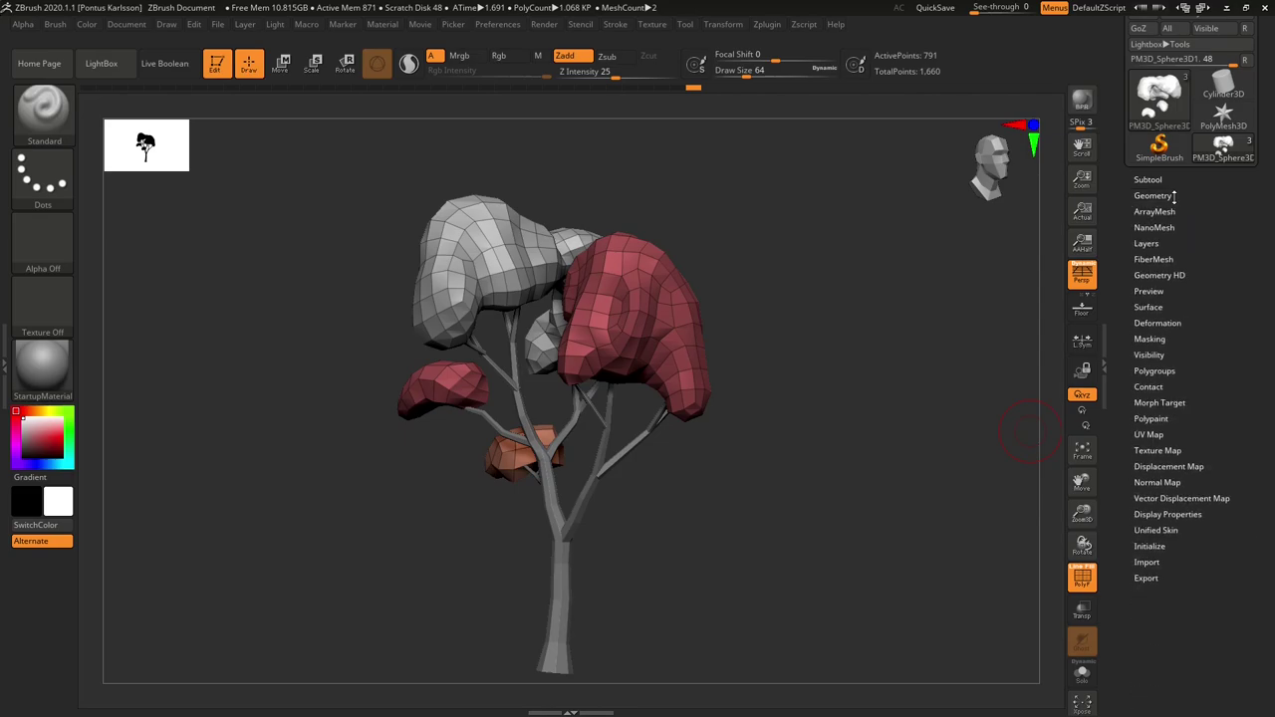
{"action": "left_click", "coordinate": [1150, 434]}
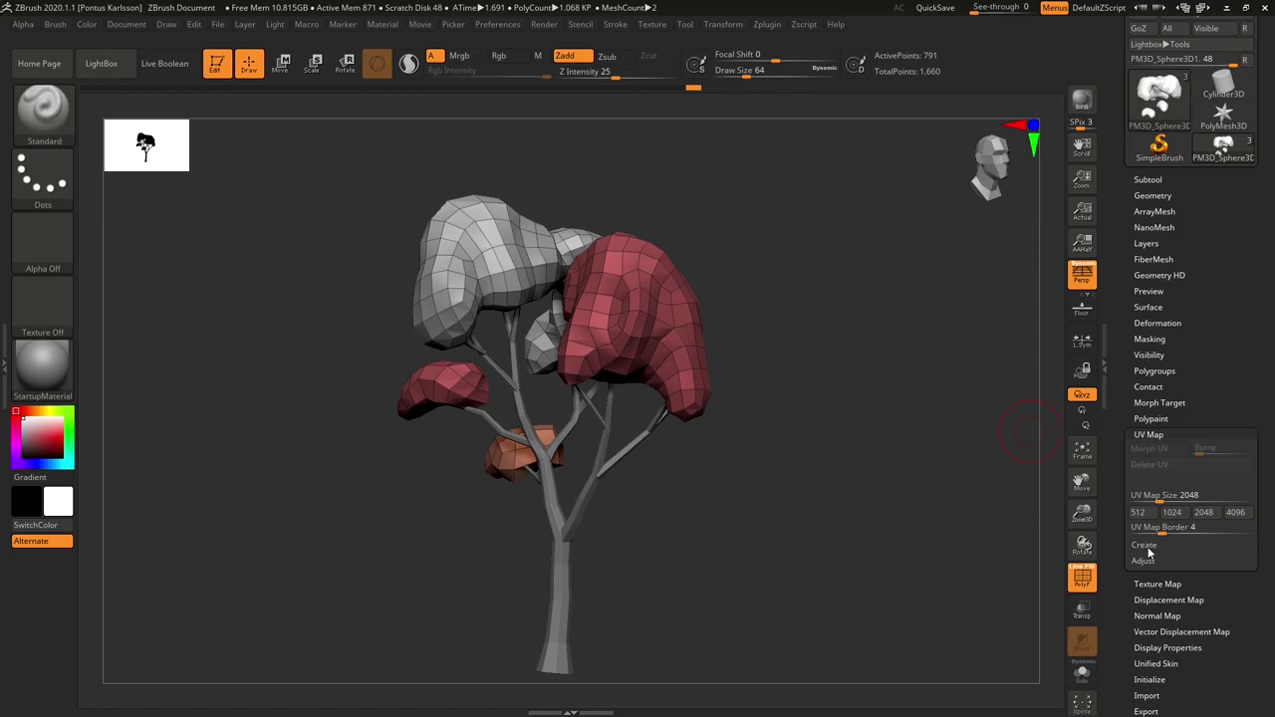
{"action": "left_click", "coordinate": [1143, 546]}
{"action": "left_click_drag", "start_coordinate": [1193, 426], "coordinate": [1207, 375]}
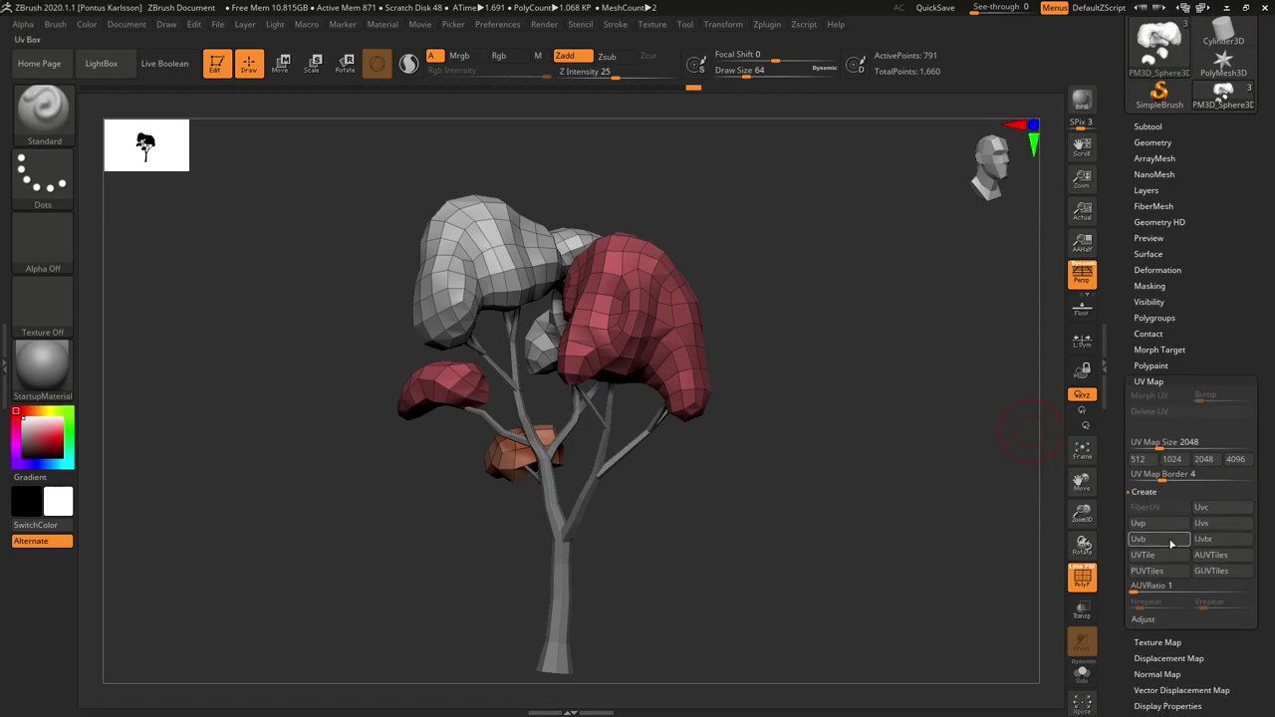
{"action": "left_click", "coordinate": [1161, 560]}
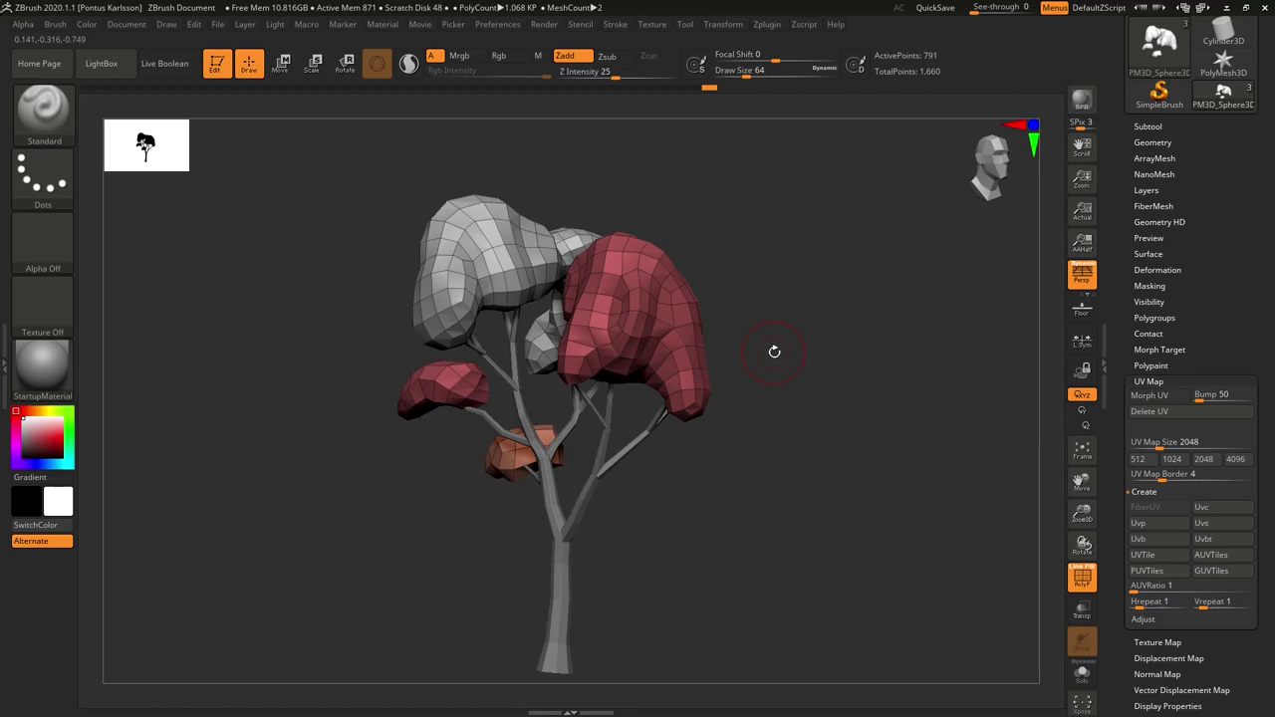
Preview the canopy's flattened UV layout with Morph UV, inspect it from another angle, and return to the tree shape
{"action": "left_click_drag", "start_coordinate": [828, 328], "coordinate": [855, 350]}
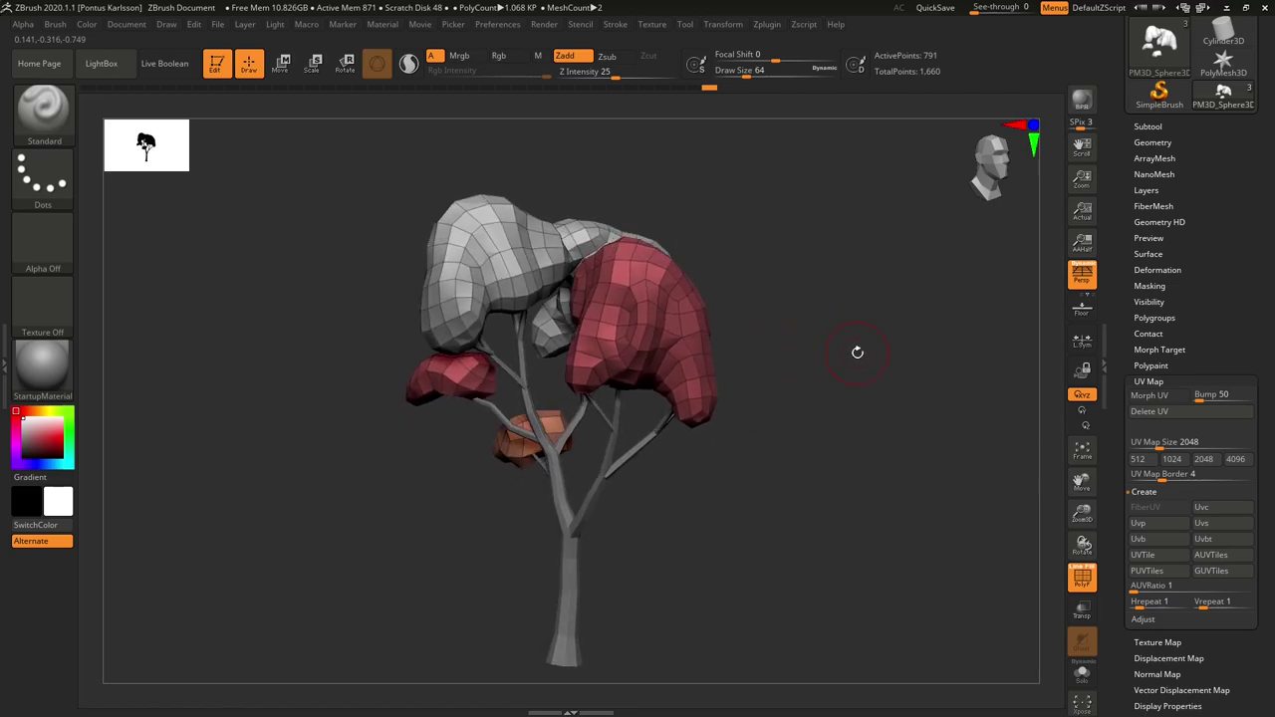
{"action": "left_click", "coordinate": [1157, 401]}
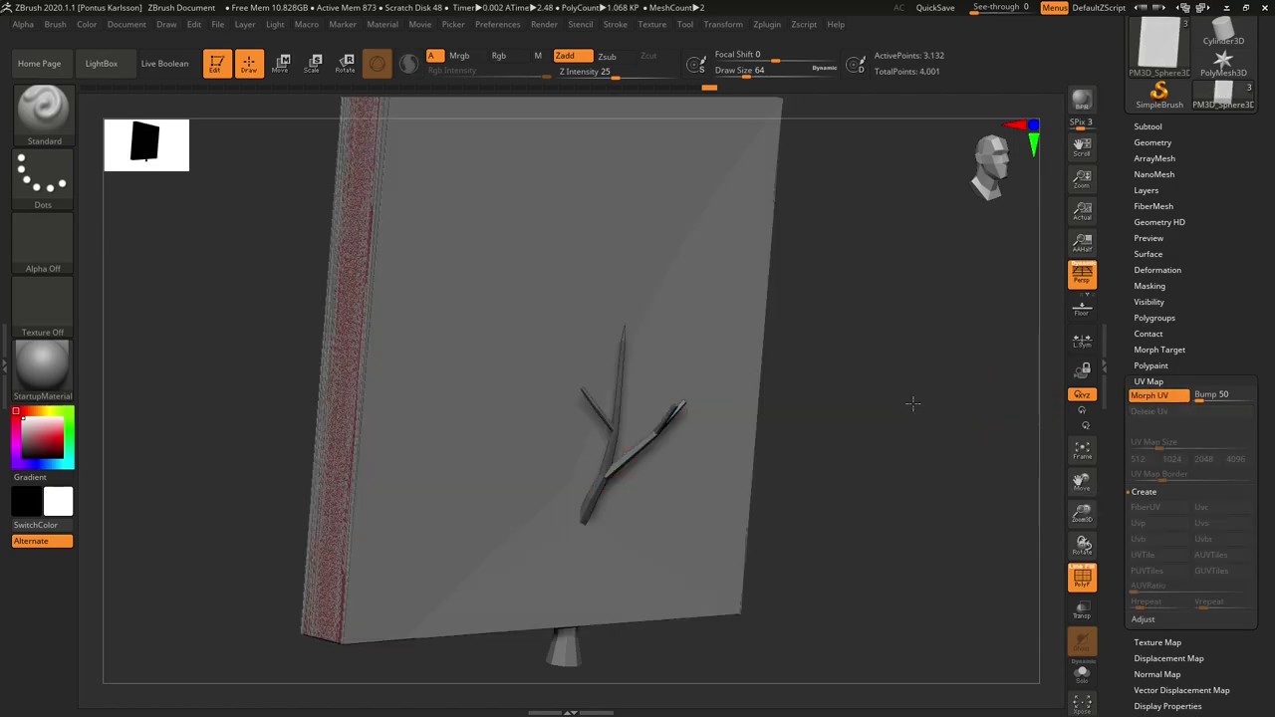
{"action": "left_click_drag", "start_coordinate": [913, 404], "coordinate": [630, 230]}
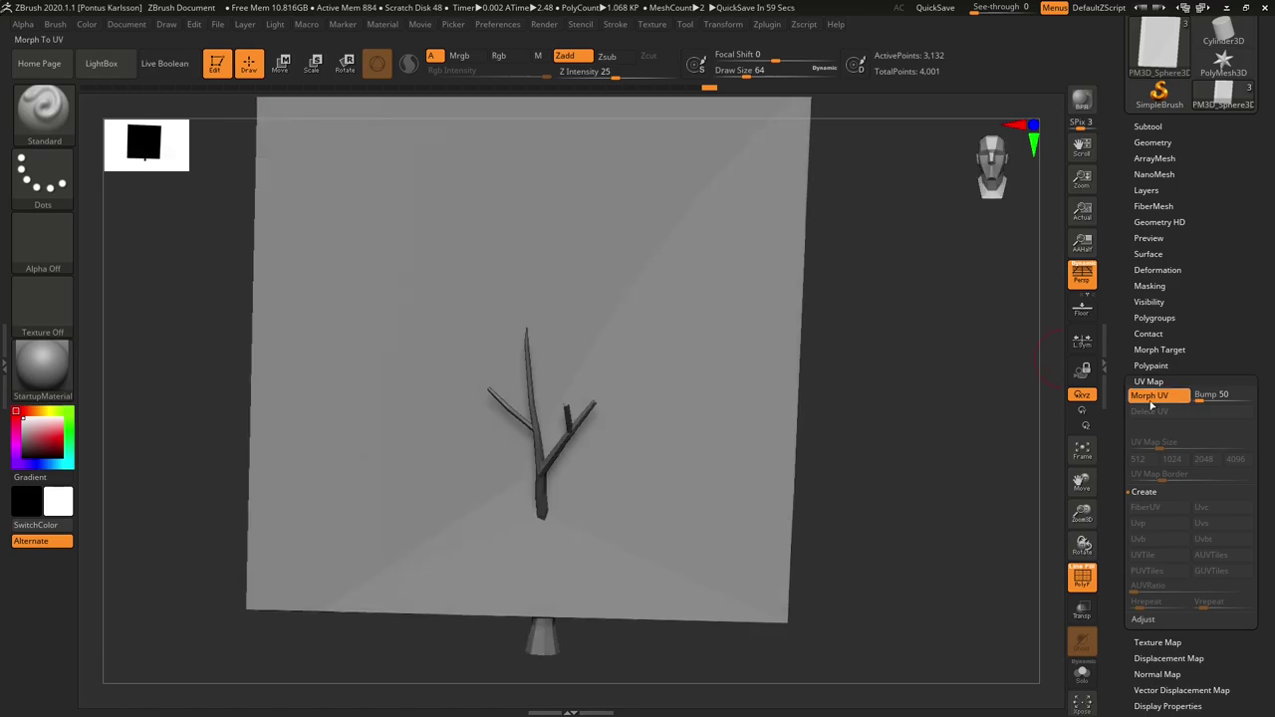
{"action": "left_click", "coordinate": [1153, 402]}
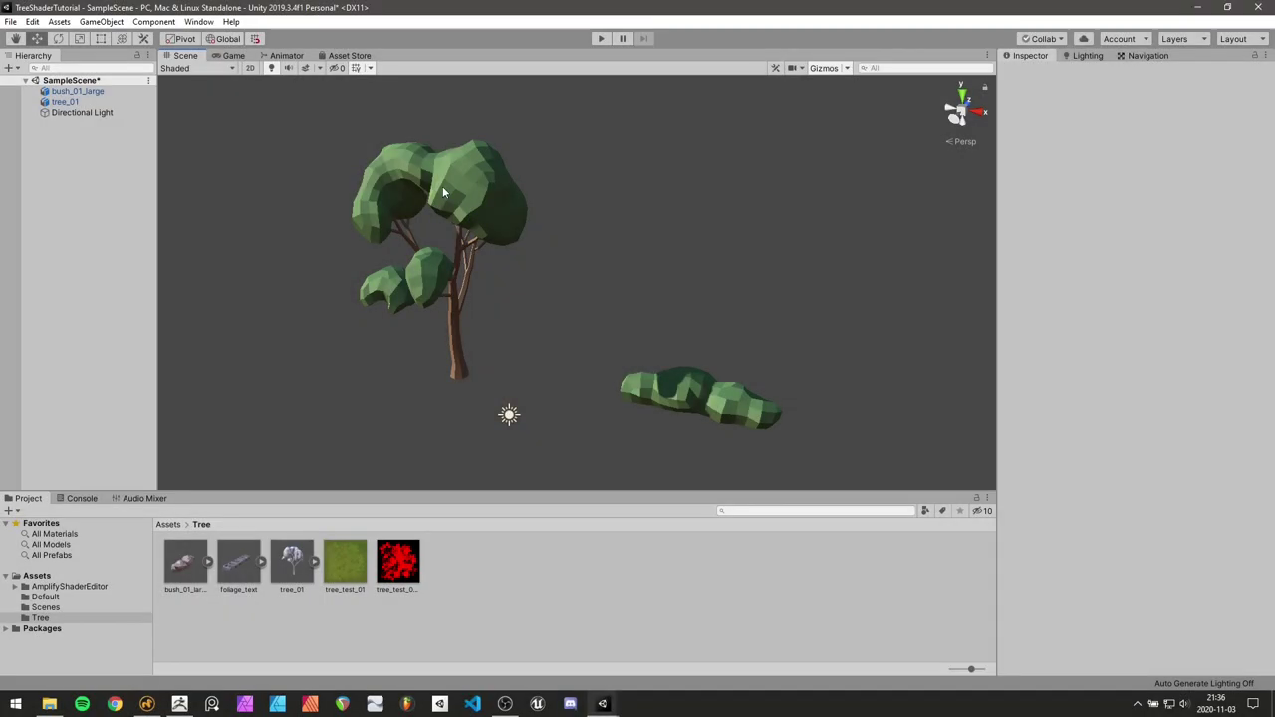
Create an Amplify surface shader named FoliageShader in the Tree assets folder
{"action": "left_click", "coordinate": [498, 415]}
{"action": "left_click", "coordinate": [570, 333]}
{"action": "right_click", "coordinate": [478, 594]}
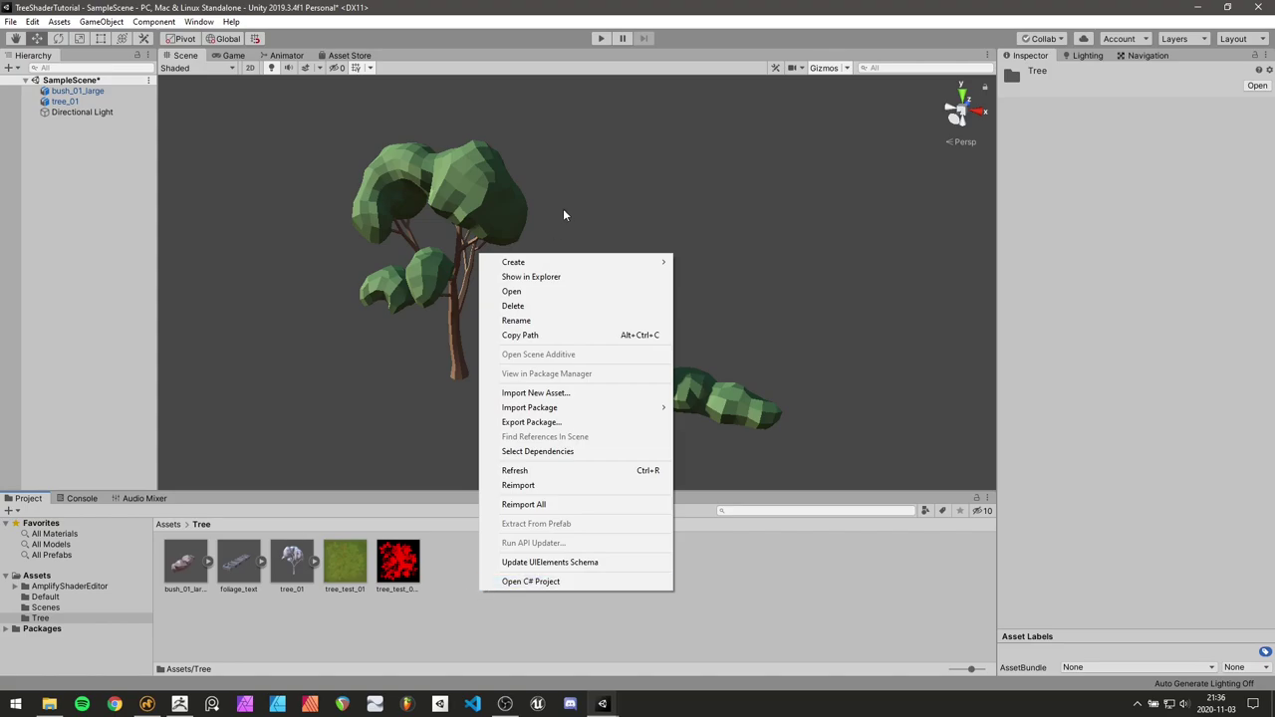
{"action": "mouse_move", "coordinate": [552, 261]}
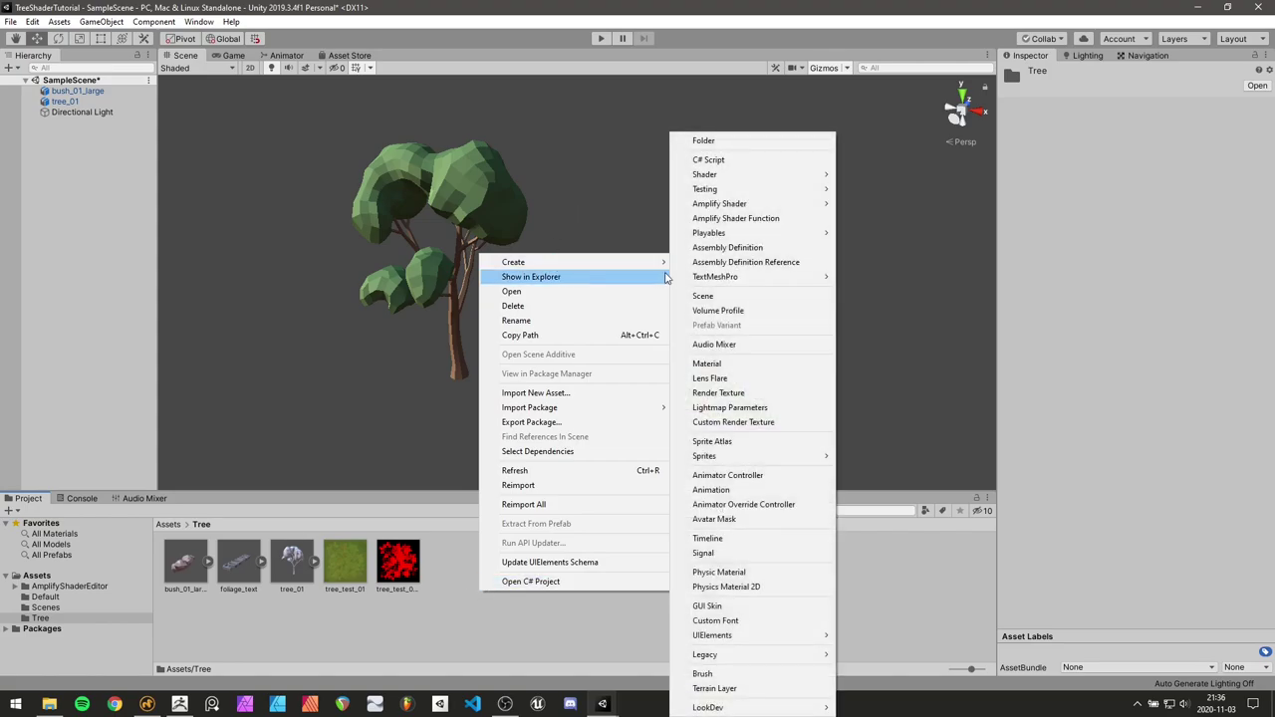
{"action": "mouse_move", "coordinate": [748, 206]}
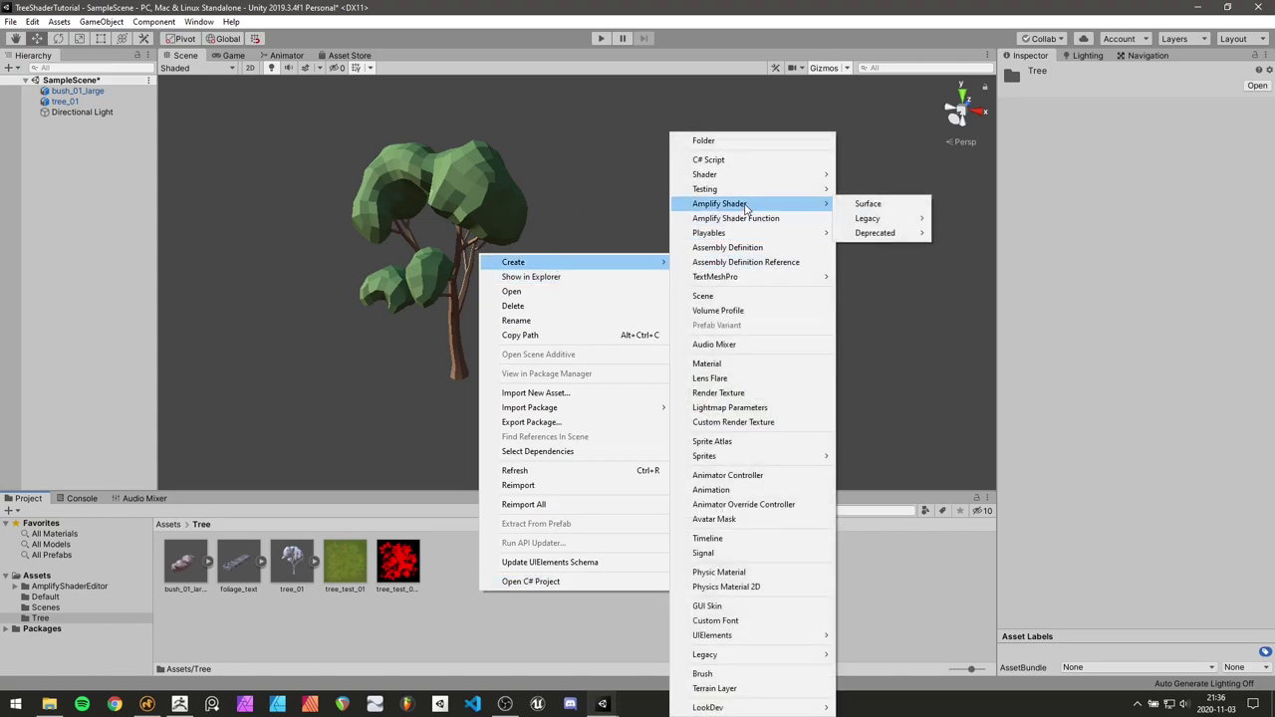
{"action": "left_click", "coordinate": [895, 208]}
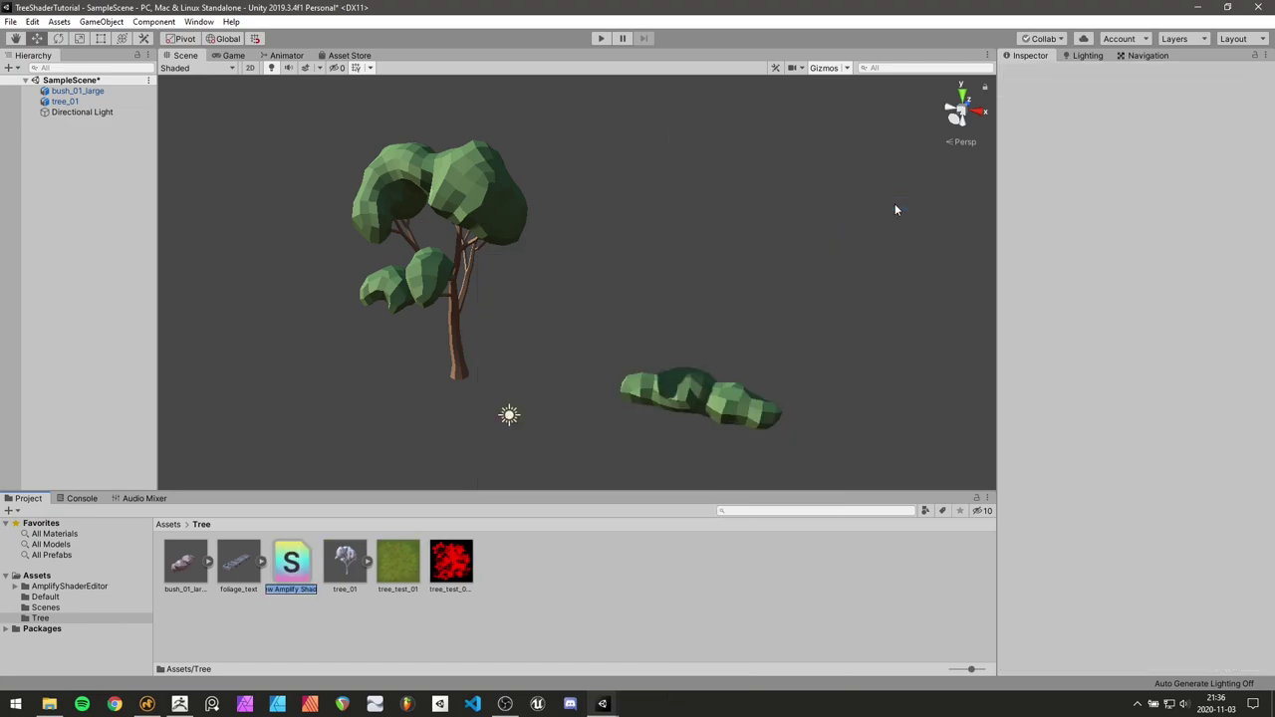
{"action": "type", "text": "FoliageShader"}
{"action": "key", "text": "Return"}
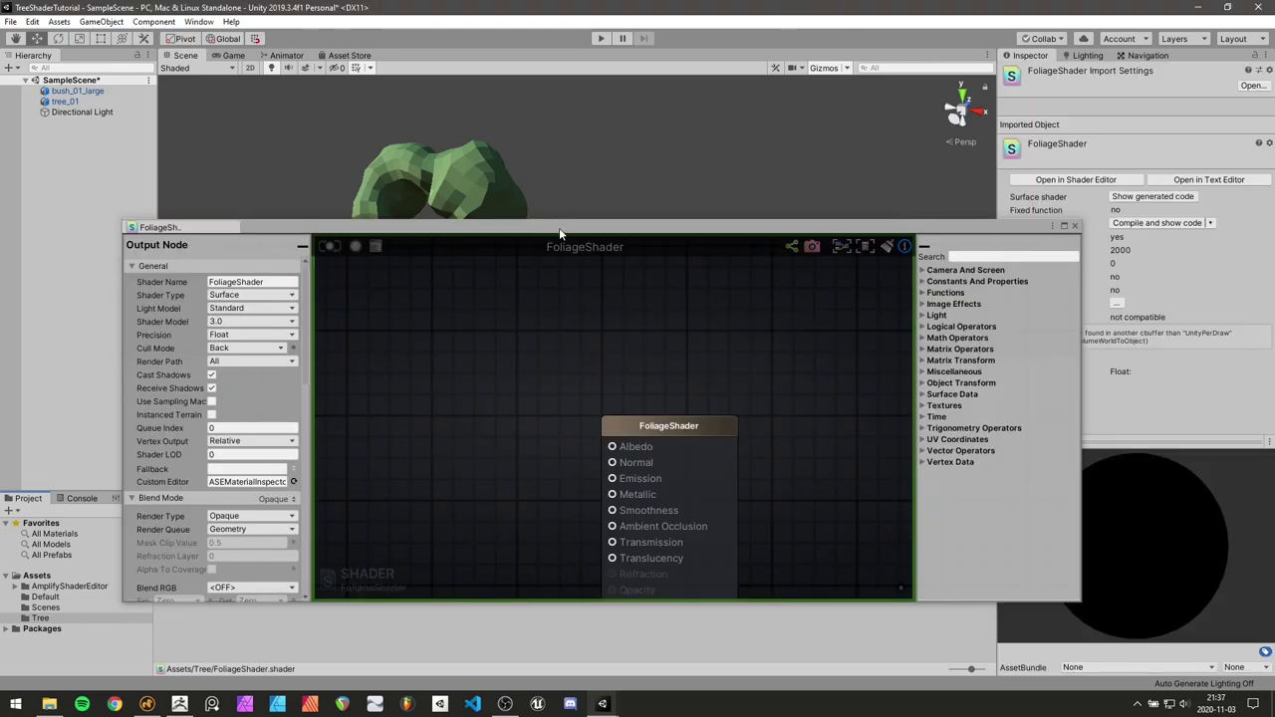
Create a material named Foliage01 in the Tree folder, clearing the shader editor window out of the way
{"action": "left_click_drag", "start_coordinate": [560, 233], "coordinate": [504, 126]}
{"action": "left_click", "coordinate": [509, 560]}
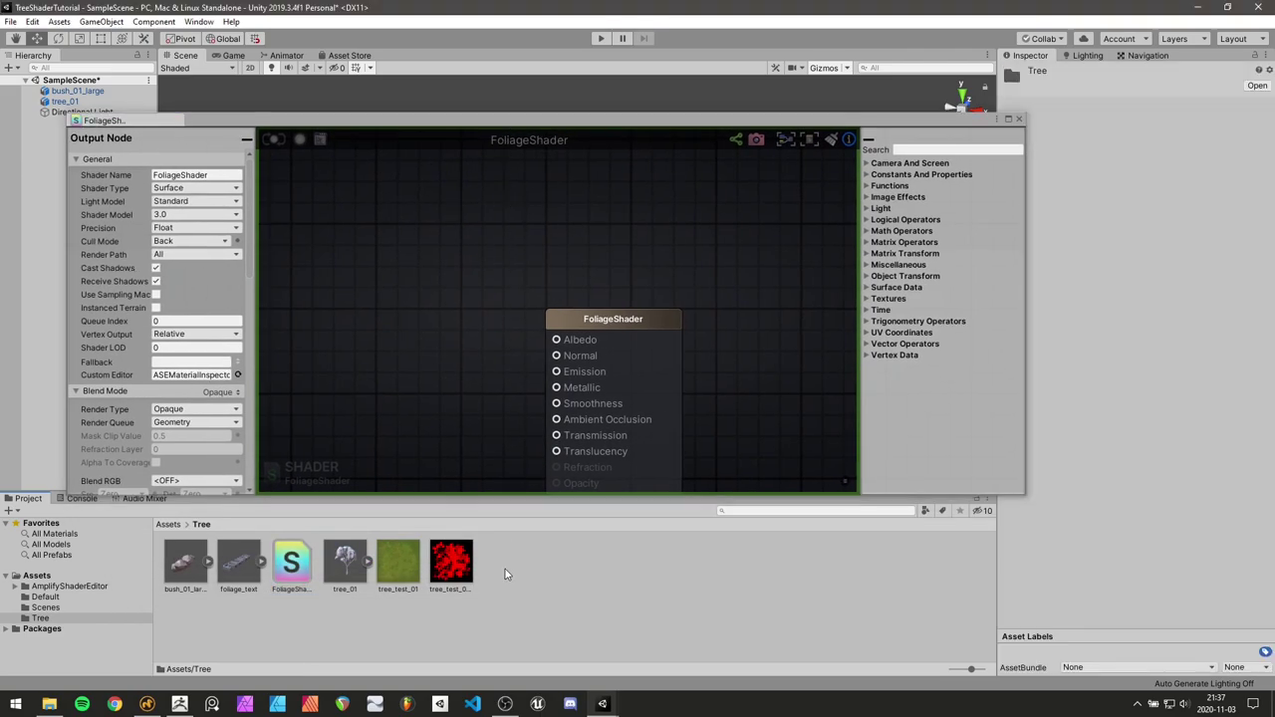
{"action": "right_click", "coordinate": [505, 569]}
{"action": "mouse_move", "coordinate": [594, 243]}
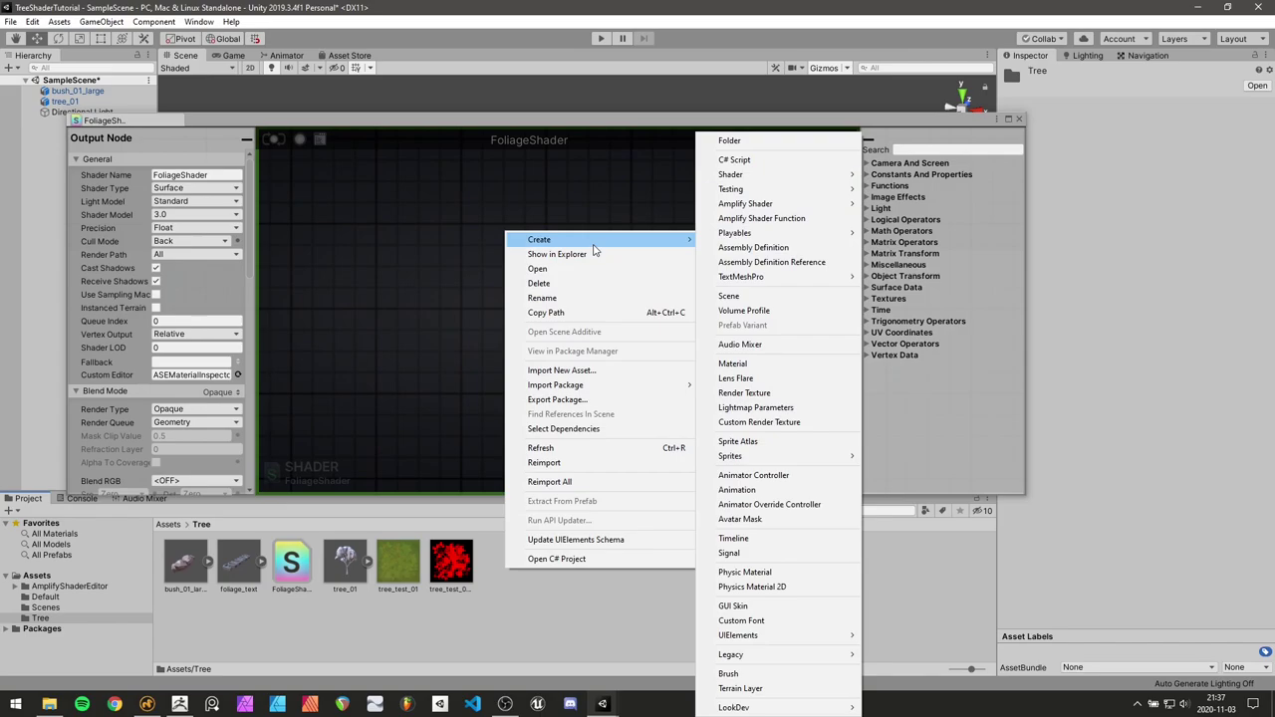
{"action": "left_click", "coordinate": [769, 365]}
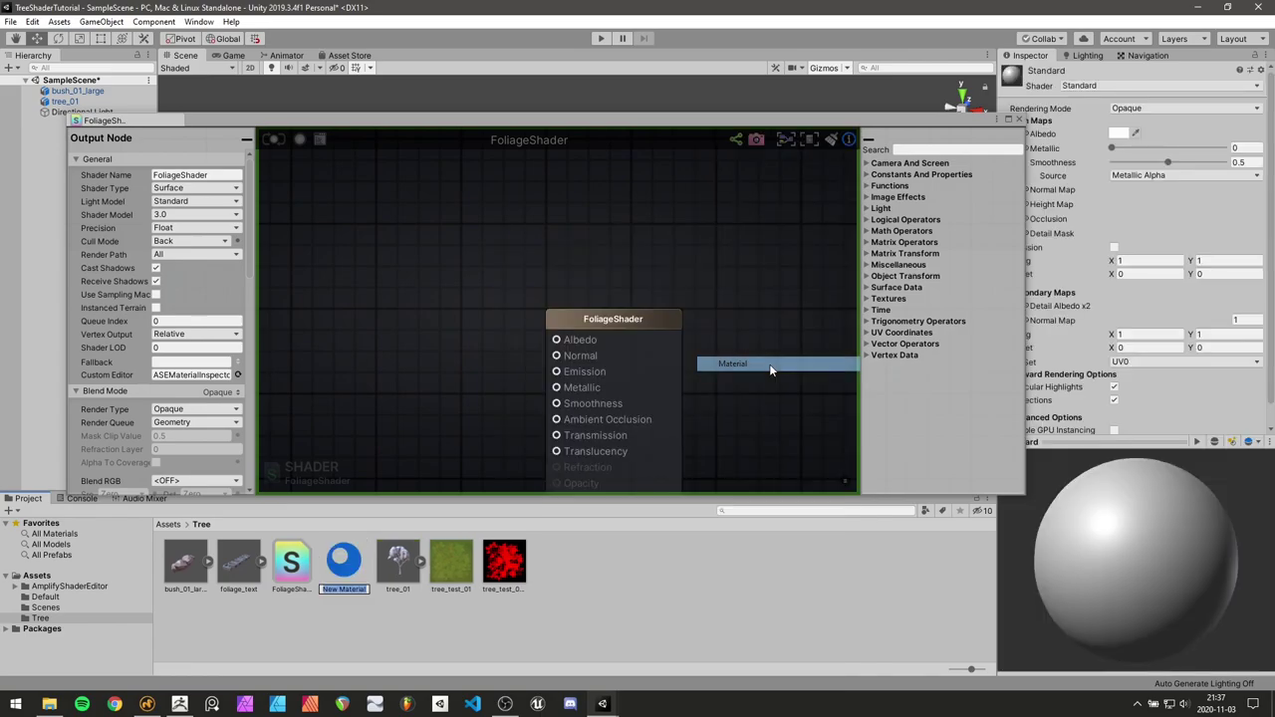
{"action": "type", "text": "Foliage01"}
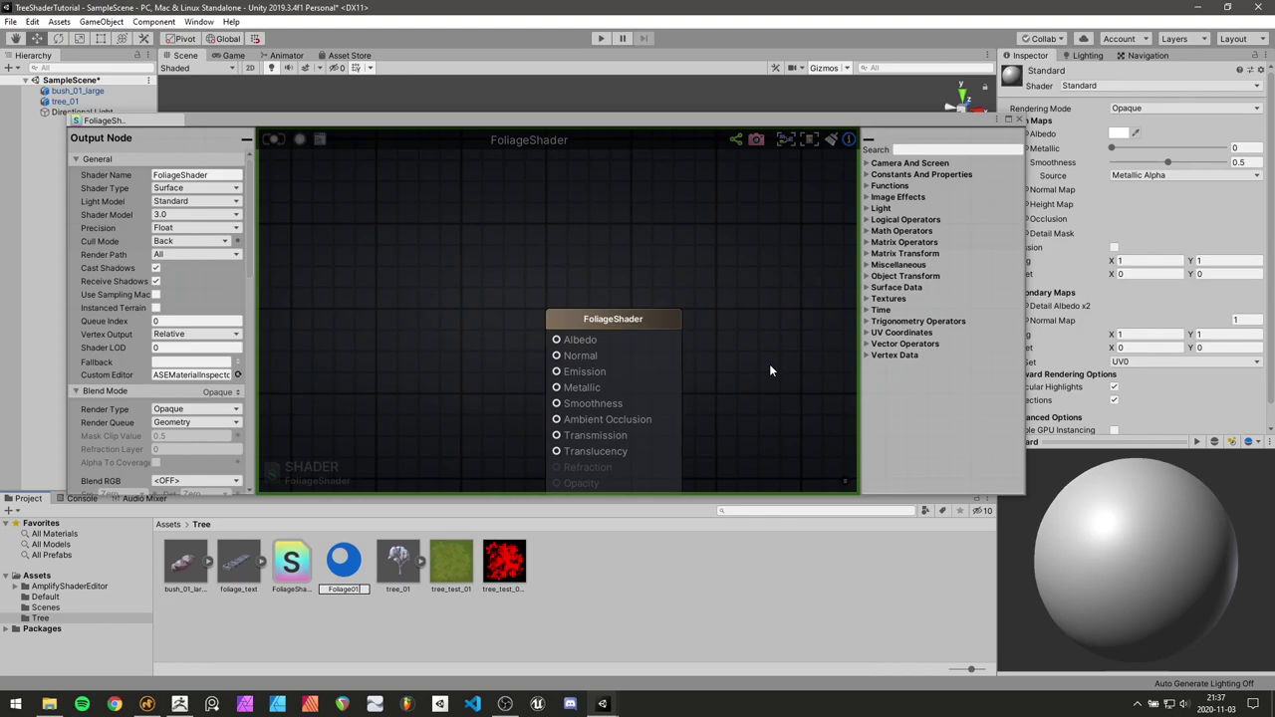
{"action": "key", "text": "Return"}
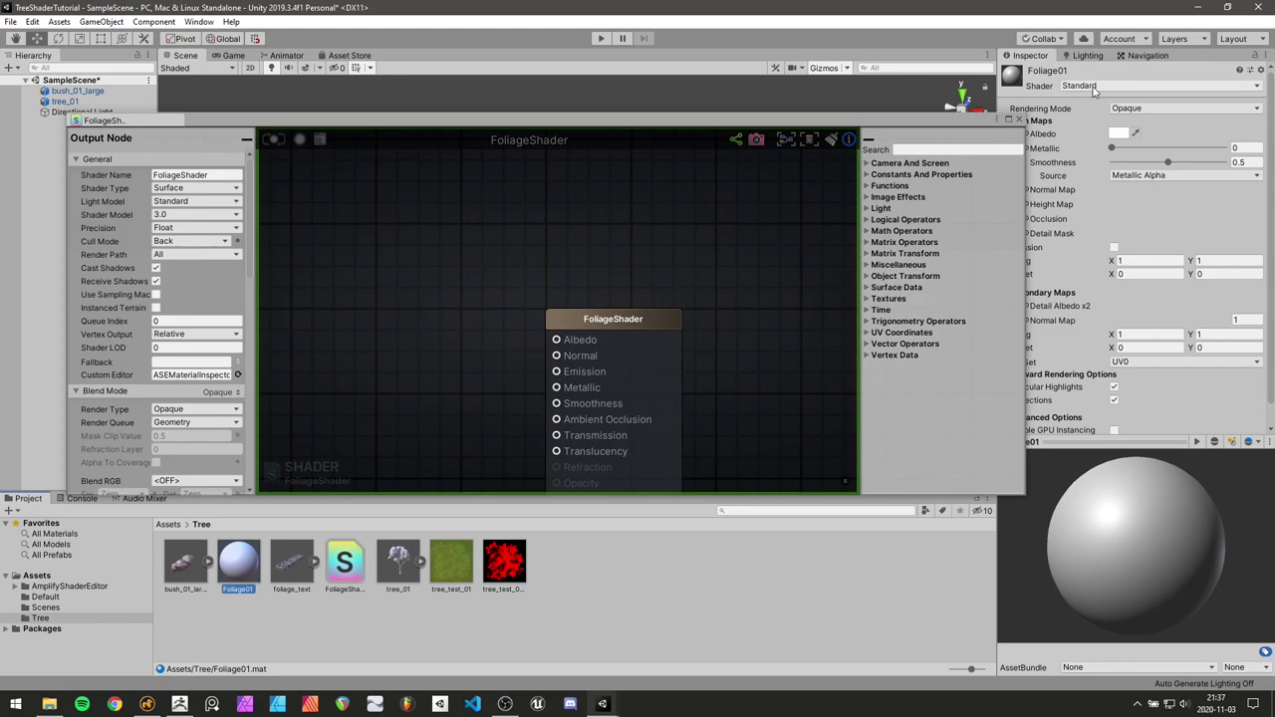
Assign FoliageShader to the Foliage01 material and apply the material to the foliage in the scene
{"action": "left_click", "coordinate": [1131, 89]}
{"action": "type", "text": "F"}
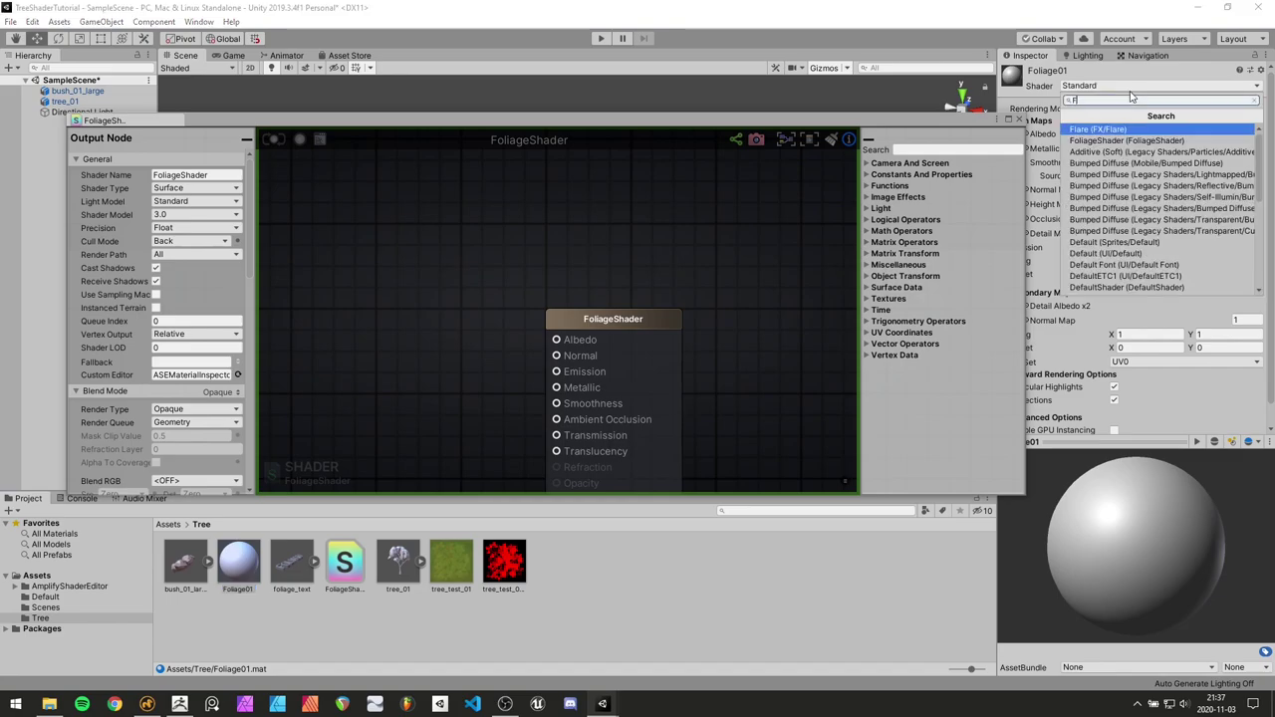
{"action": "type", "text": "oliage"}
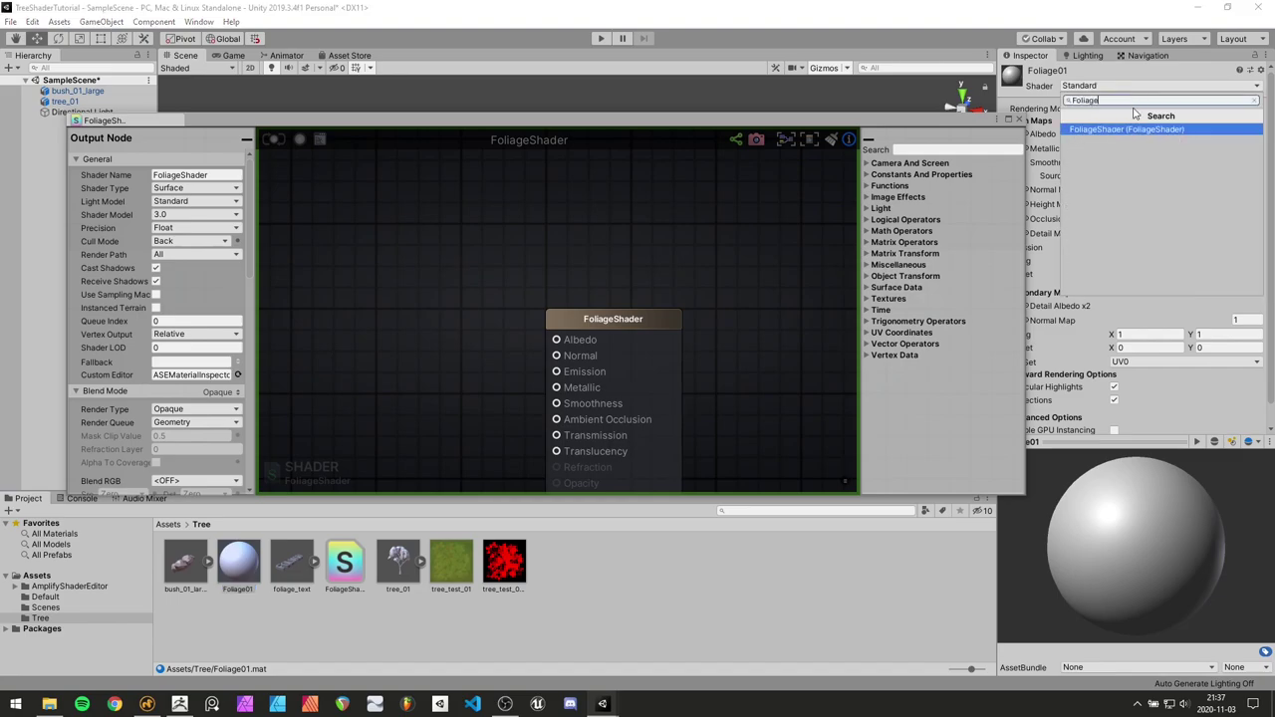
{"action": "left_click", "coordinate": [1123, 131]}
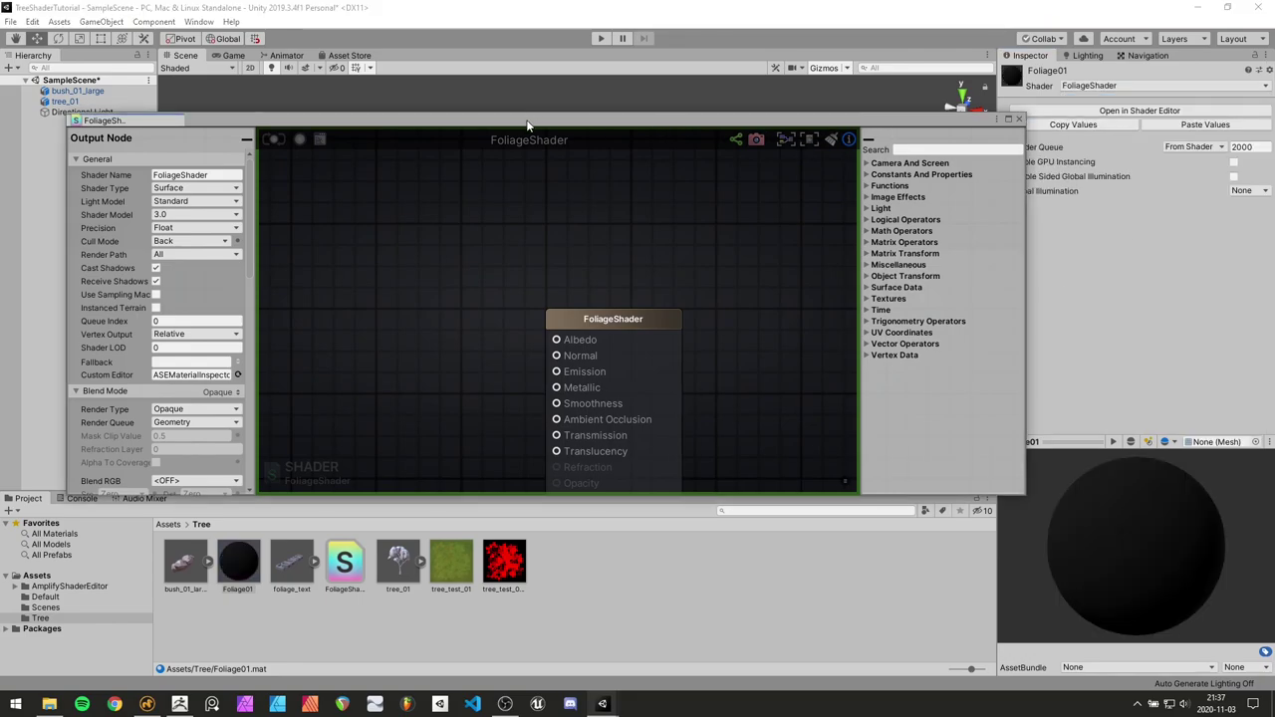
{"action": "left_click_drag", "start_coordinate": [528, 124], "coordinate": [828, 618]}
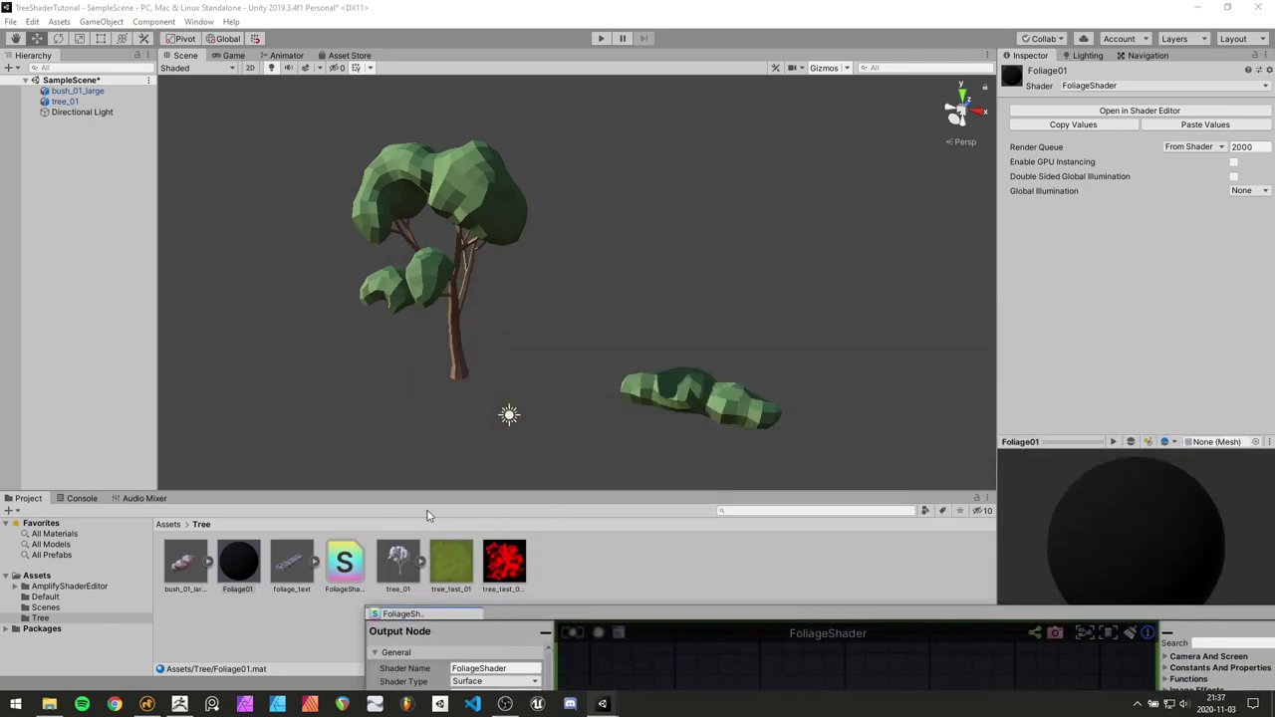
{"action": "left_click_drag", "start_coordinate": [223, 578], "coordinate": [667, 404]}
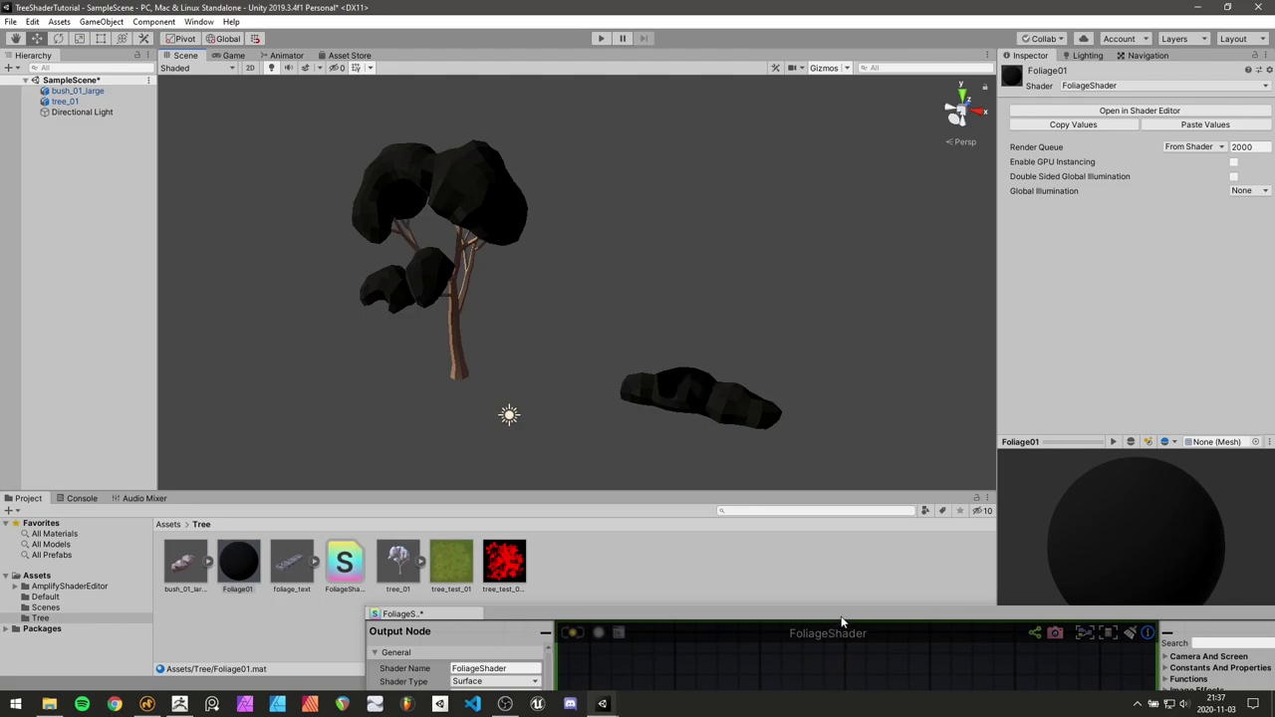
Add a Vertex TexCoord node to the FoliageShader graph and place it beside the output node
{"action": "left_click_drag", "start_coordinate": [842, 617], "coordinate": [598, 158]}
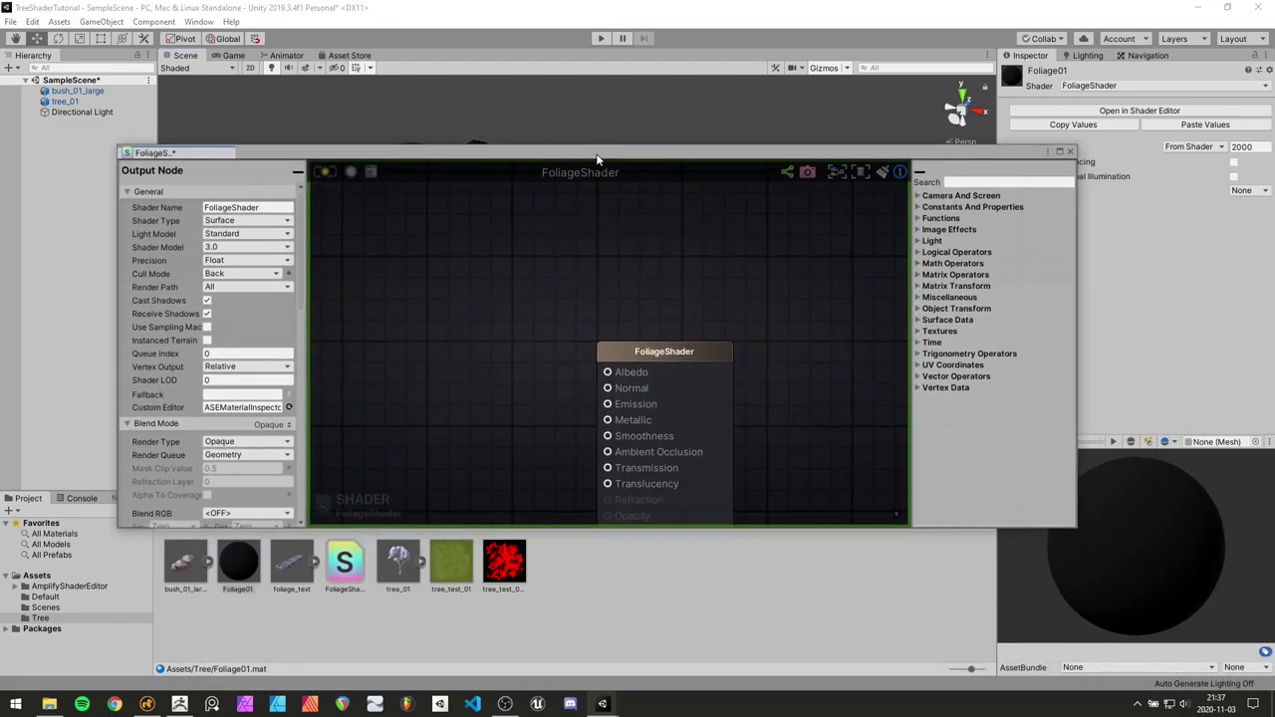
{"action": "middle_click_drag", "start_coordinate": [483, 369], "coordinate": [524, 310]}
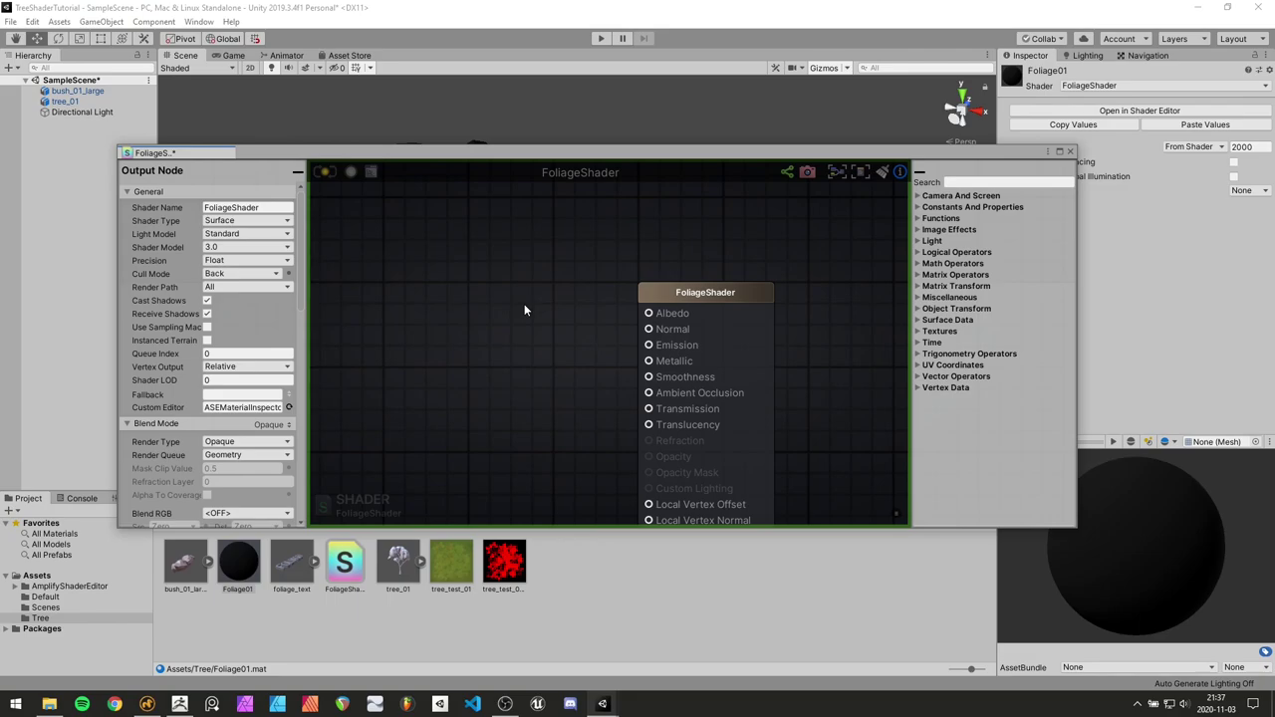
{"action": "right_click", "coordinate": [489, 327]}
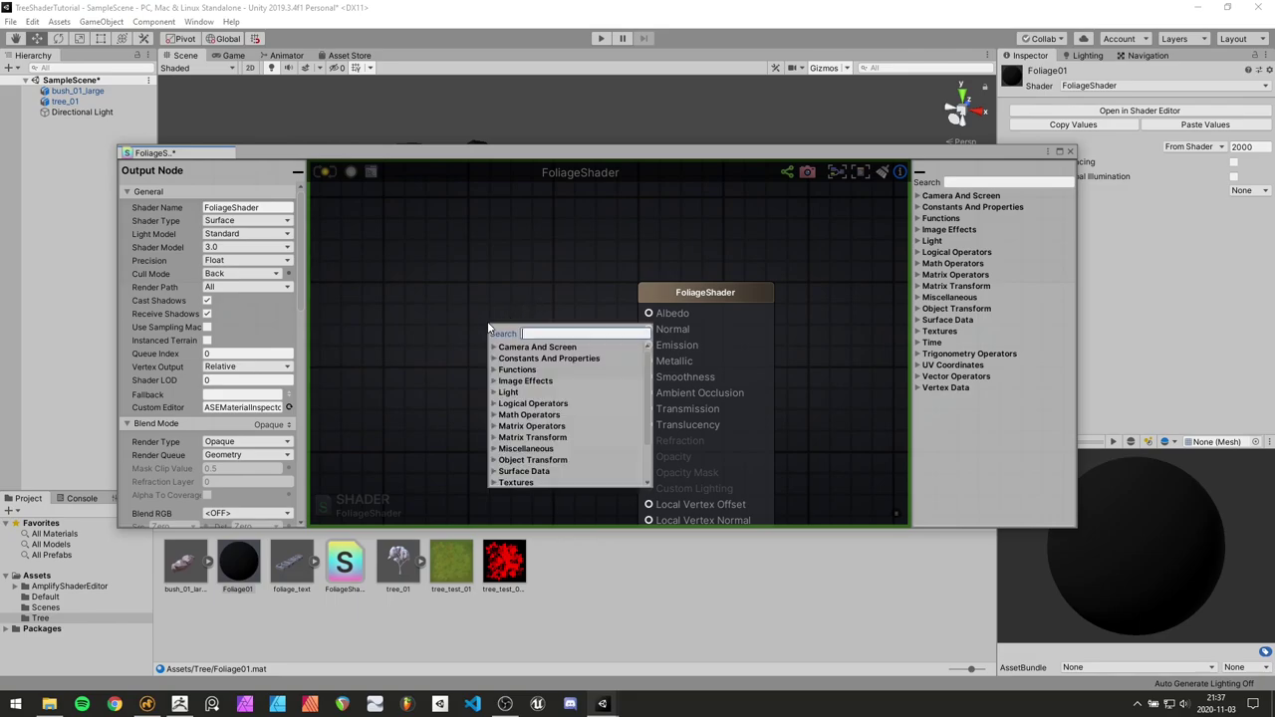
{"action": "type", "text": "vertex te"}
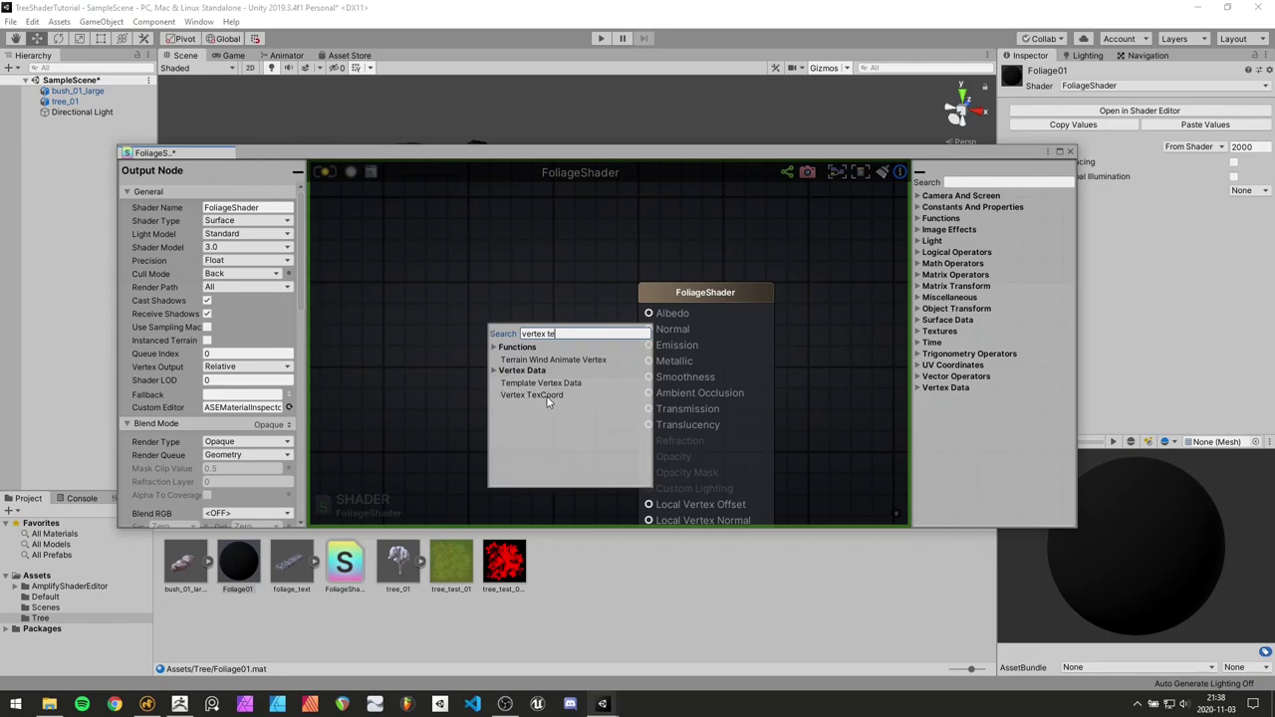
{"action": "left_click", "coordinate": [545, 395]}
{"action": "left_click_drag", "start_coordinate": [548, 341], "coordinate": [473, 334]}
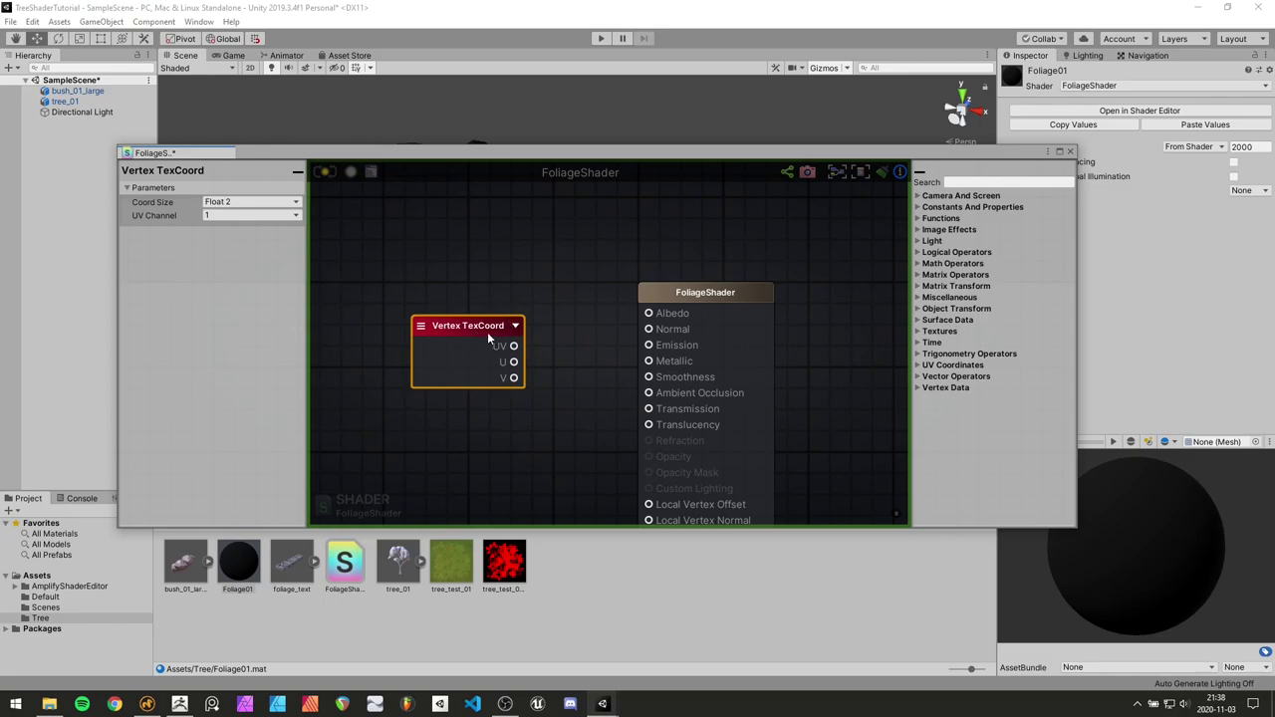
{"action": "left_click_drag", "start_coordinate": [487, 332], "coordinate": [458, 326]}
Connect the Vertex TexCoord node's UV output to Emission and update the shader
{"action": "left_click_drag", "start_coordinate": [487, 161], "coordinate": [488, 282]}
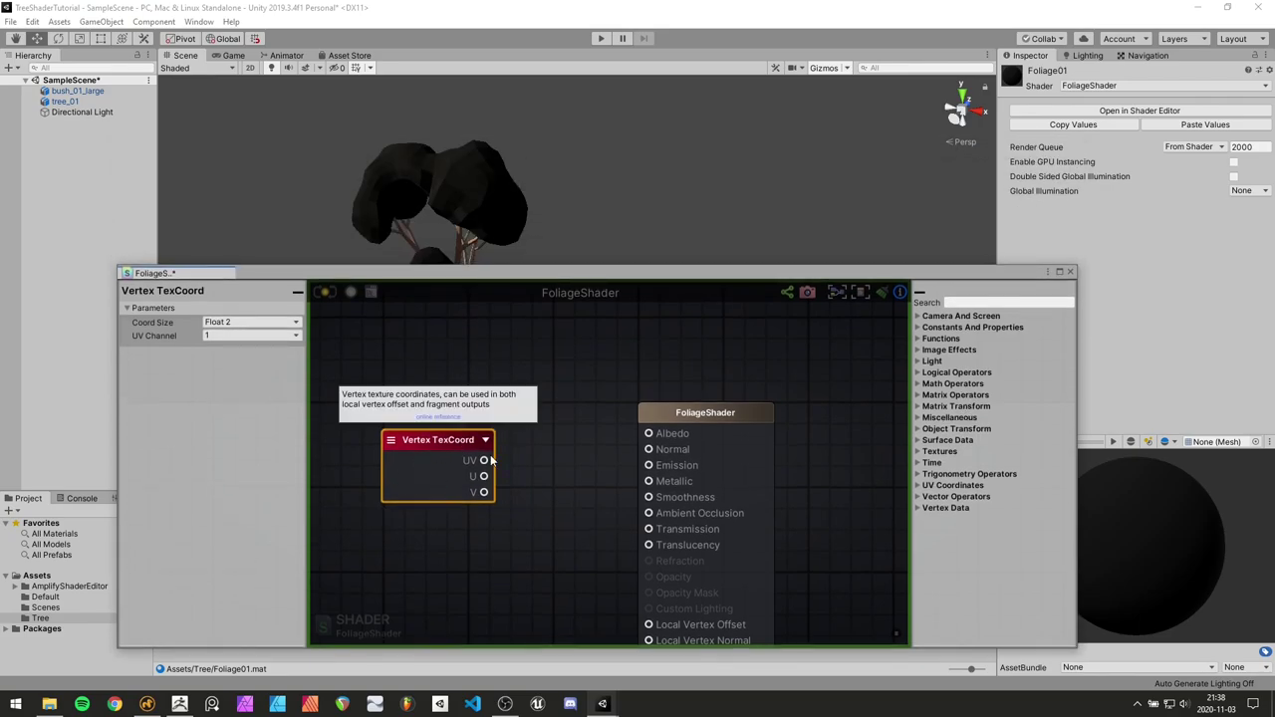
{"action": "left_click_drag", "start_coordinate": [484, 461], "coordinate": [647, 465]}
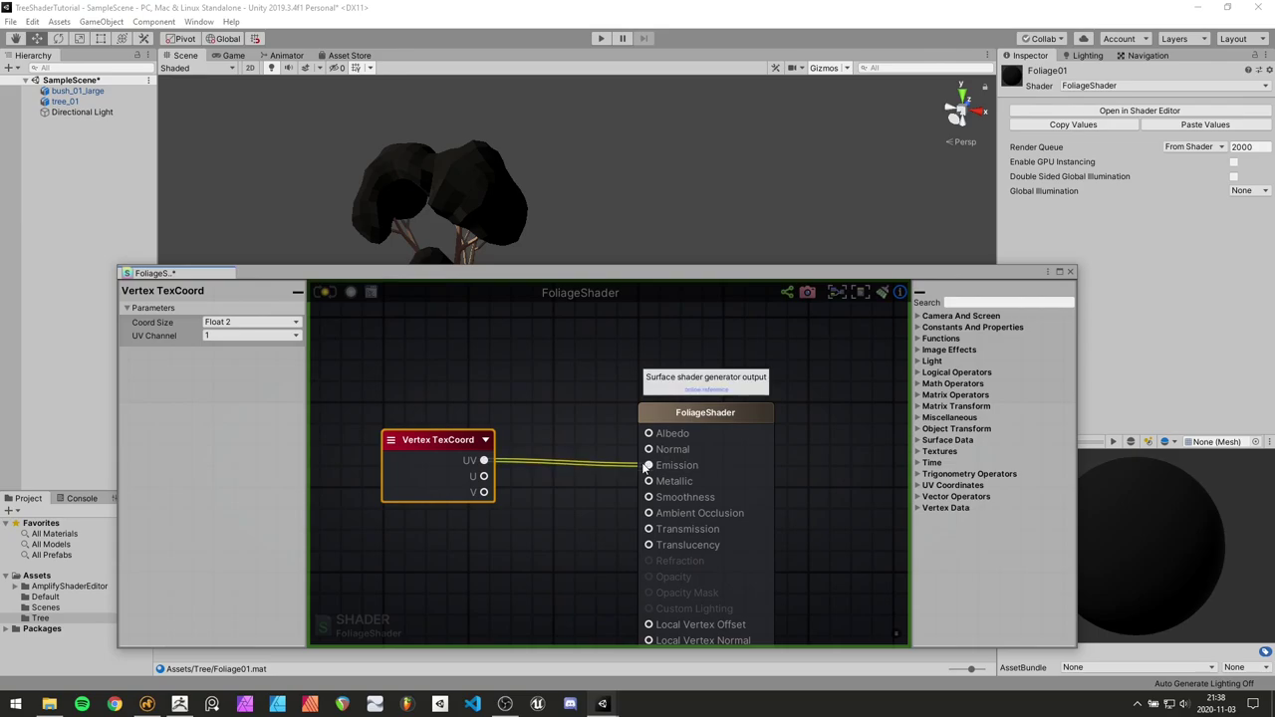
{"action": "left_click", "coordinate": [325, 291]}
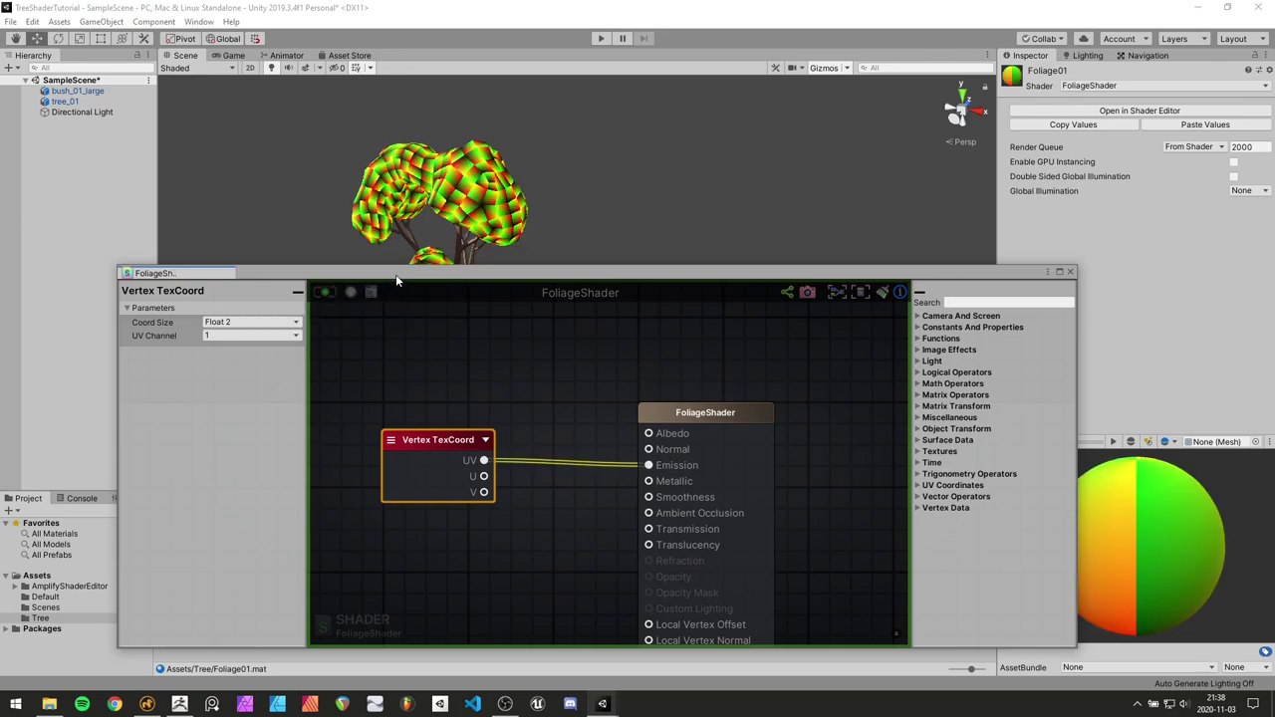
Examine the per-face UV gradients on the tree canopy up close in the scene
{"action": "left_click_drag", "start_coordinate": [396, 274], "coordinate": [399, 395]}
{"action": "middle_click_drag", "start_coordinate": [408, 192], "coordinate": [467, 269], "text": "alt"}
{"action": "right_click_drag", "start_coordinate": [466, 269], "coordinate": [604, 256], "text": "alt"}
{"action": "middle_click_drag", "start_coordinate": [604, 255], "coordinate": [685, 242], "text": "alt"}
{"action": "right_click_drag", "start_coordinate": [498, 211], "coordinate": [582, 259]}
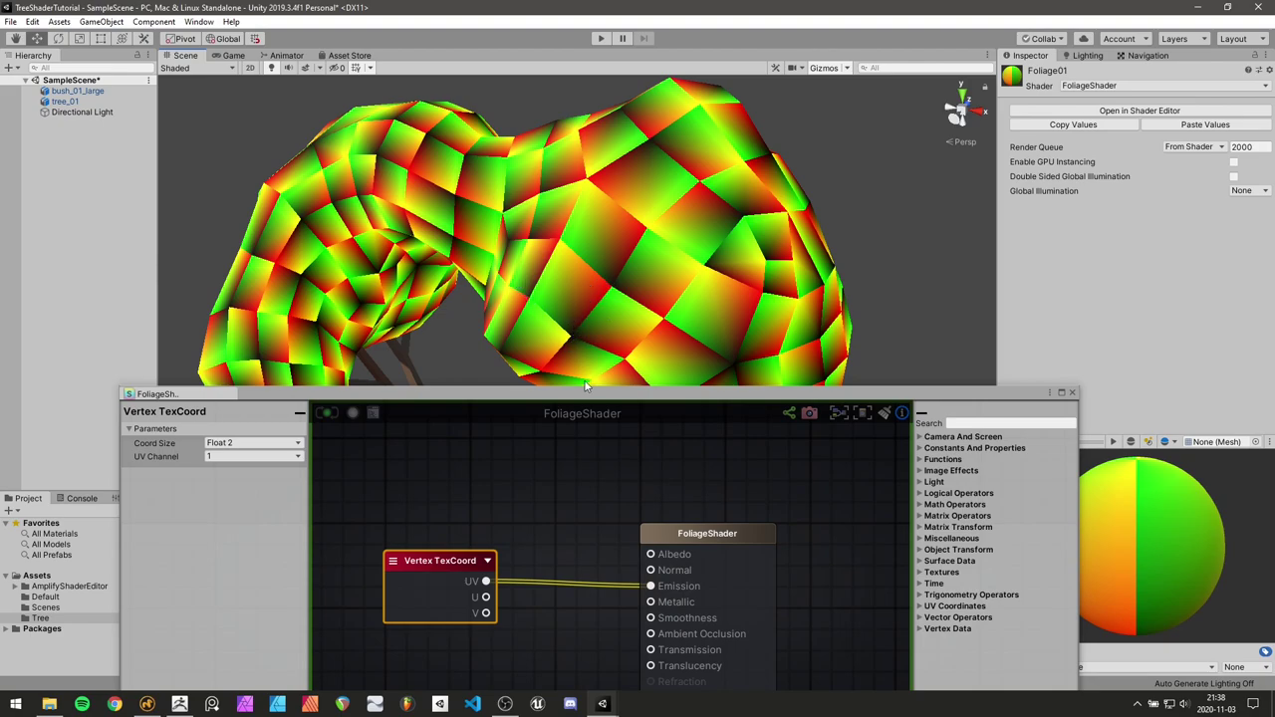
{"action": "left_click_drag", "start_coordinate": [584, 395], "coordinate": [588, 264]}
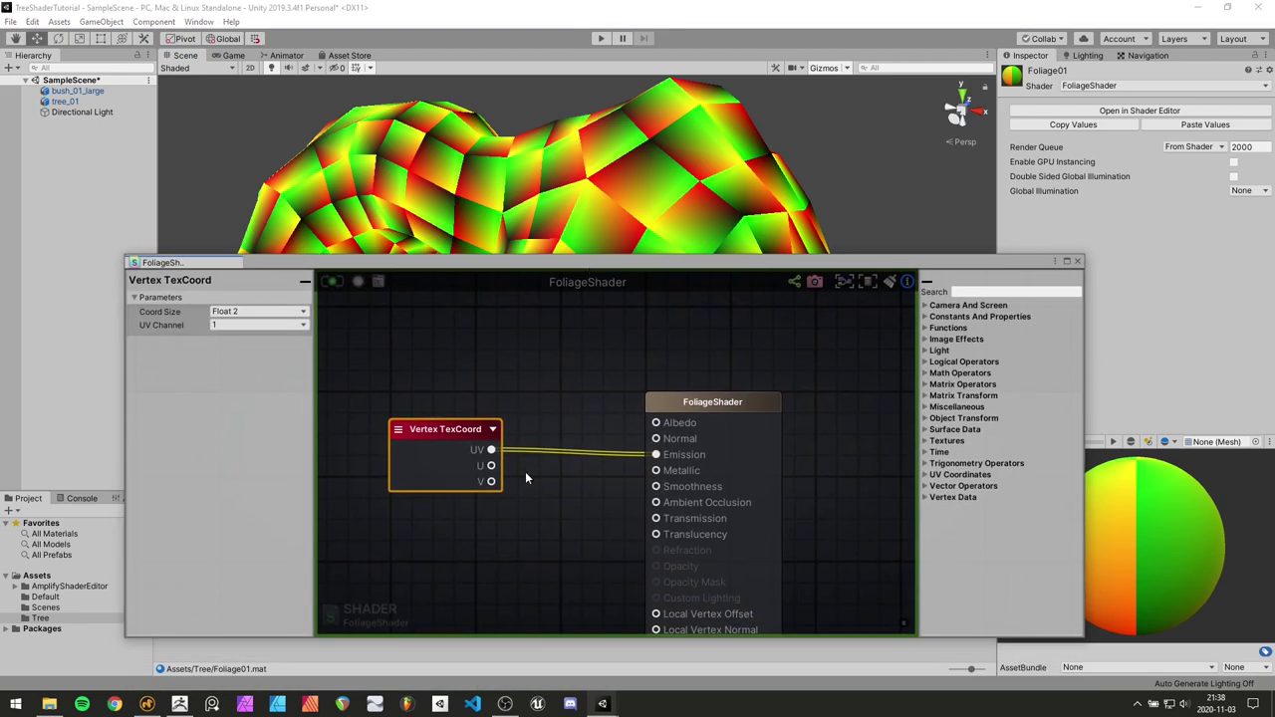
Add a Vector3 node below the Vertex TexCoord node and connect its XYZ output to Local Vertex Offset
{"action": "scroll", "coordinate": [526, 478], "scroll_direction": "down", "scroll_amount": 4}
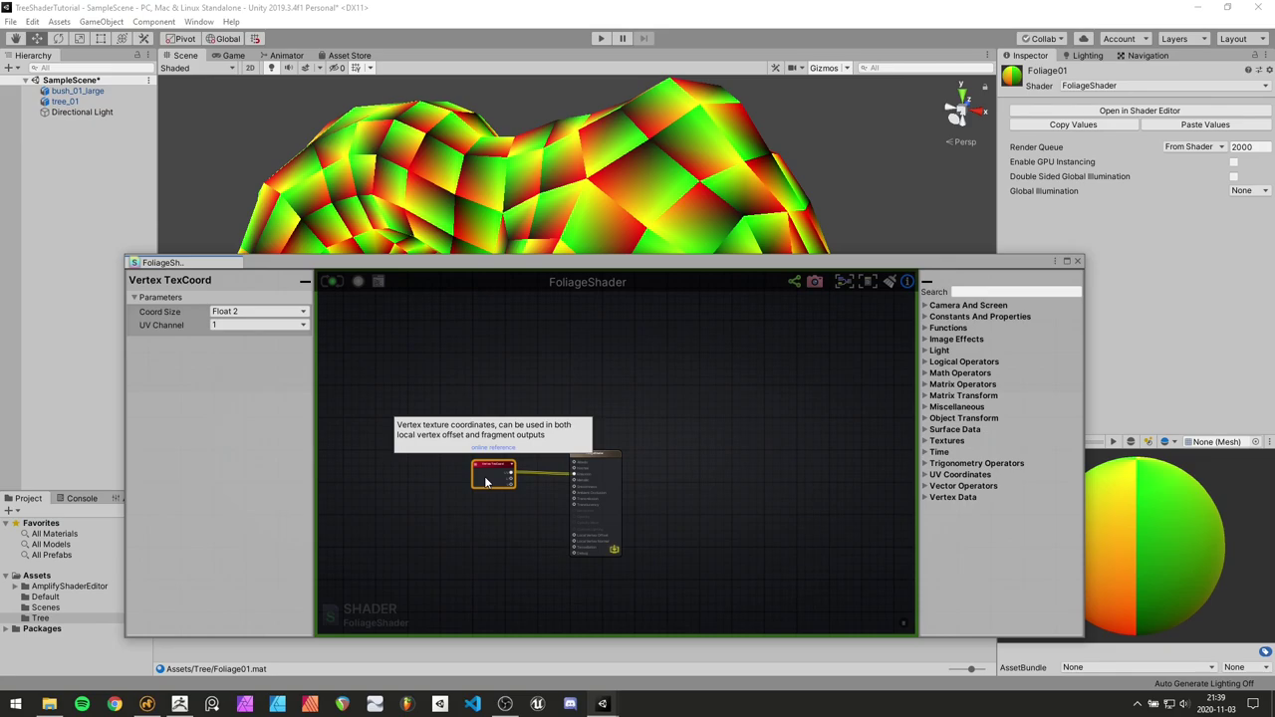
{"action": "scroll", "coordinate": [512, 517], "scroll_direction": "up", "scroll_amount": 4}
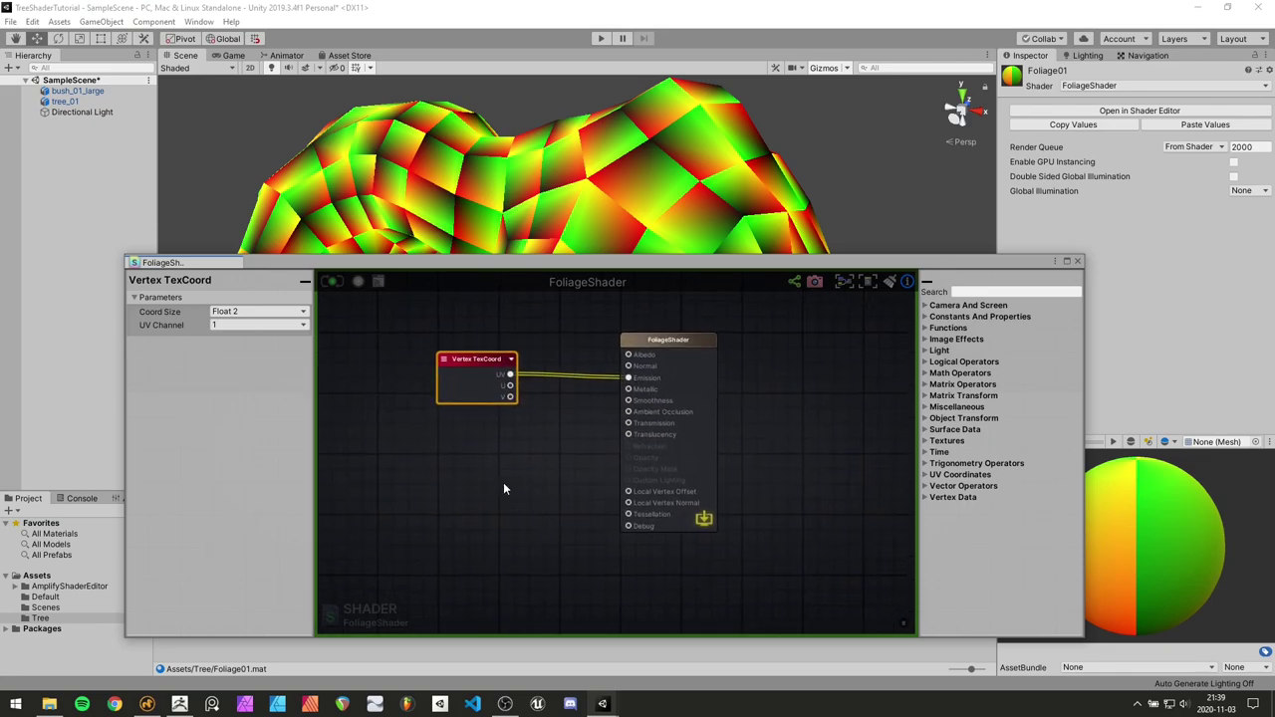
{"action": "left_click", "coordinate": [502, 488]}
{"action": "right_click", "coordinate": [489, 488]}
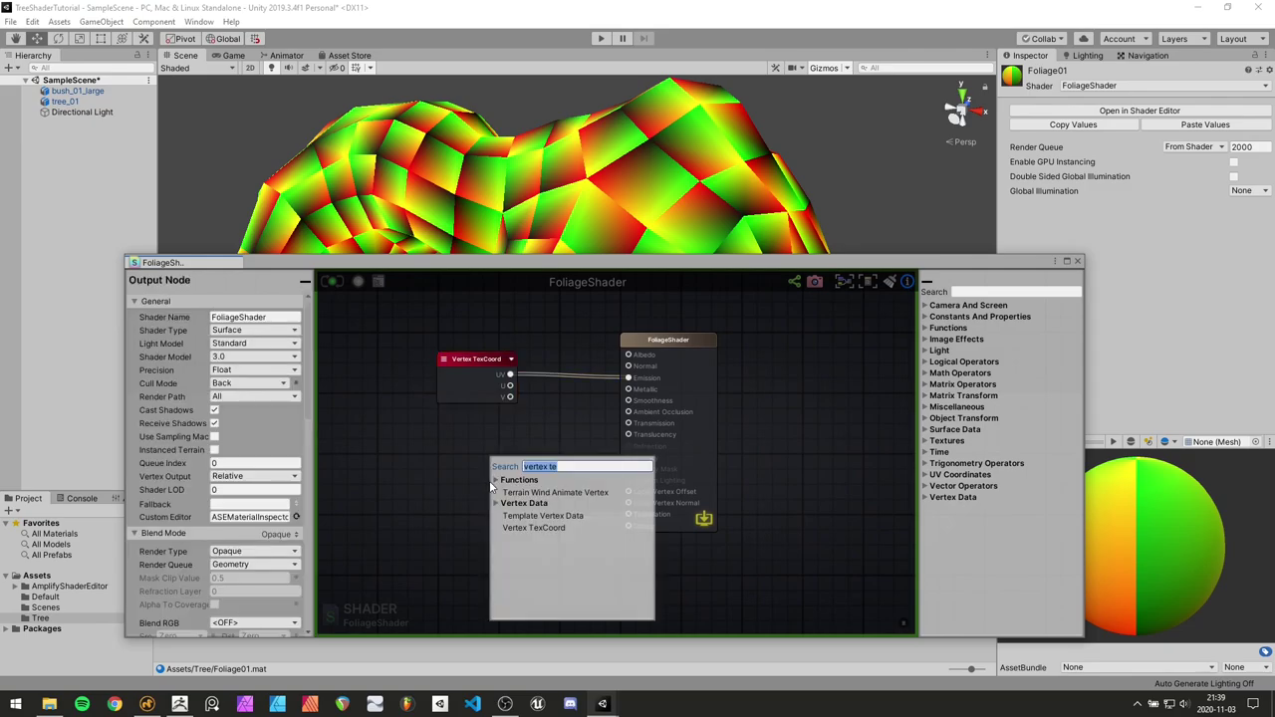
{"action": "type", "text": "vecto"}
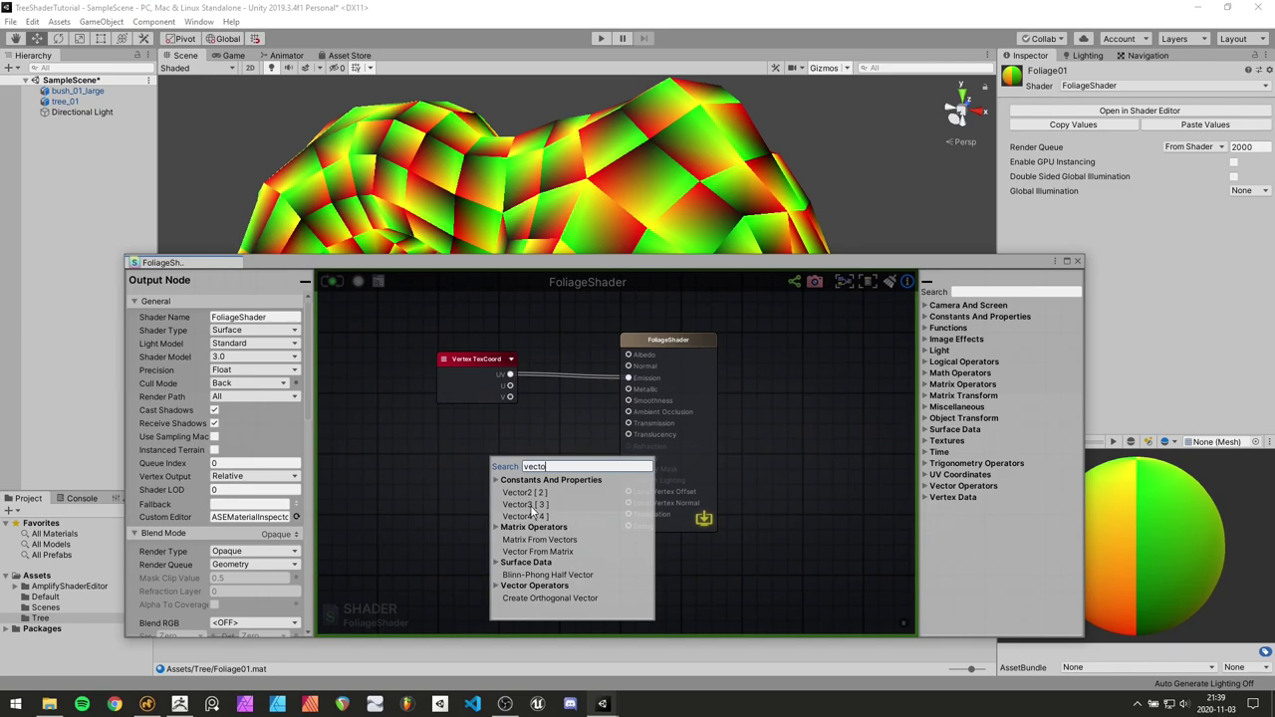
{"action": "left_click", "coordinate": [533, 505]}
{"action": "left_click_drag", "start_coordinate": [520, 492], "coordinate": [505, 484]}
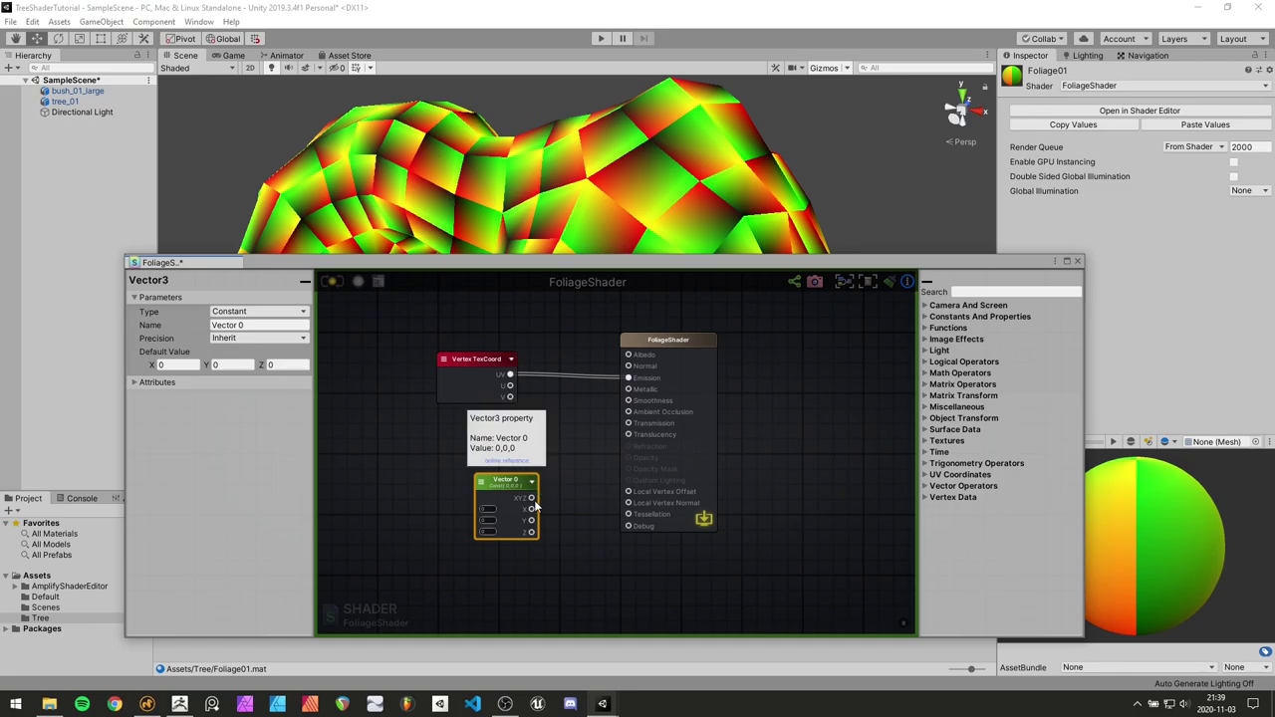
{"action": "left_click_drag", "start_coordinate": [532, 498], "coordinate": [616, 494]}
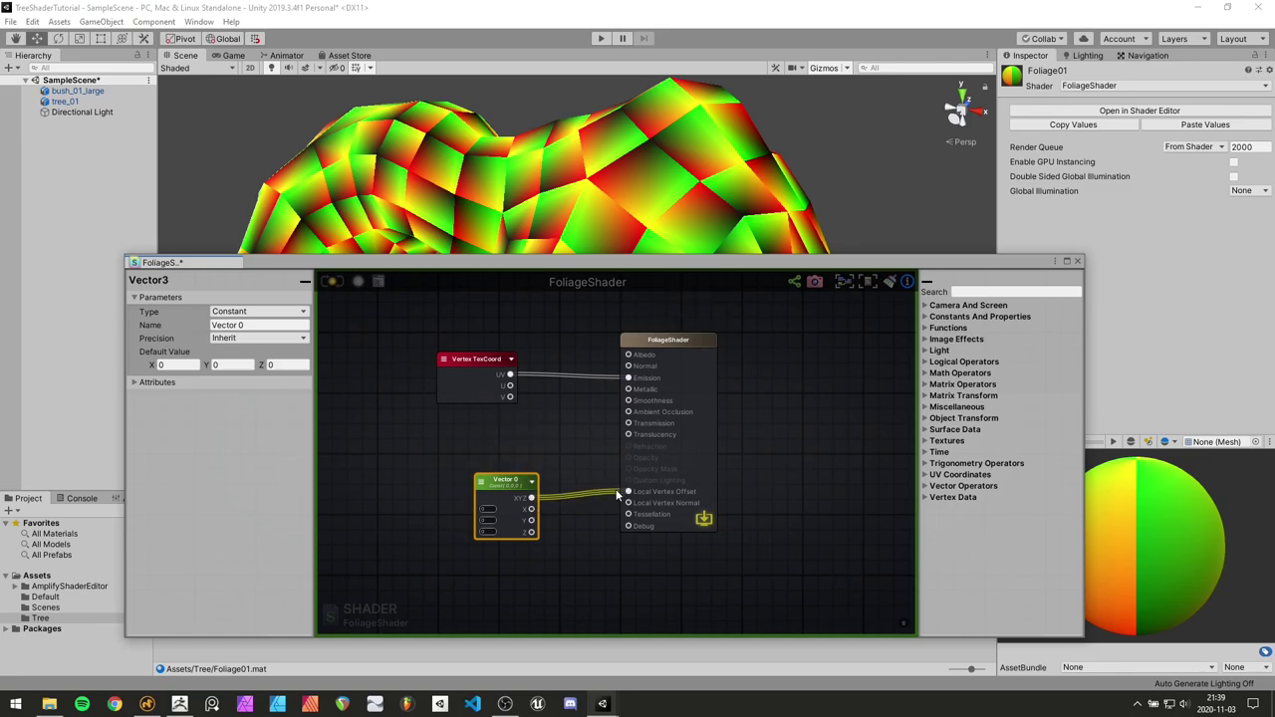
{"action": "left_click", "coordinate": [554, 465]}
{"action": "left_click_drag", "start_coordinate": [496, 482], "coordinate": [510, 478]}
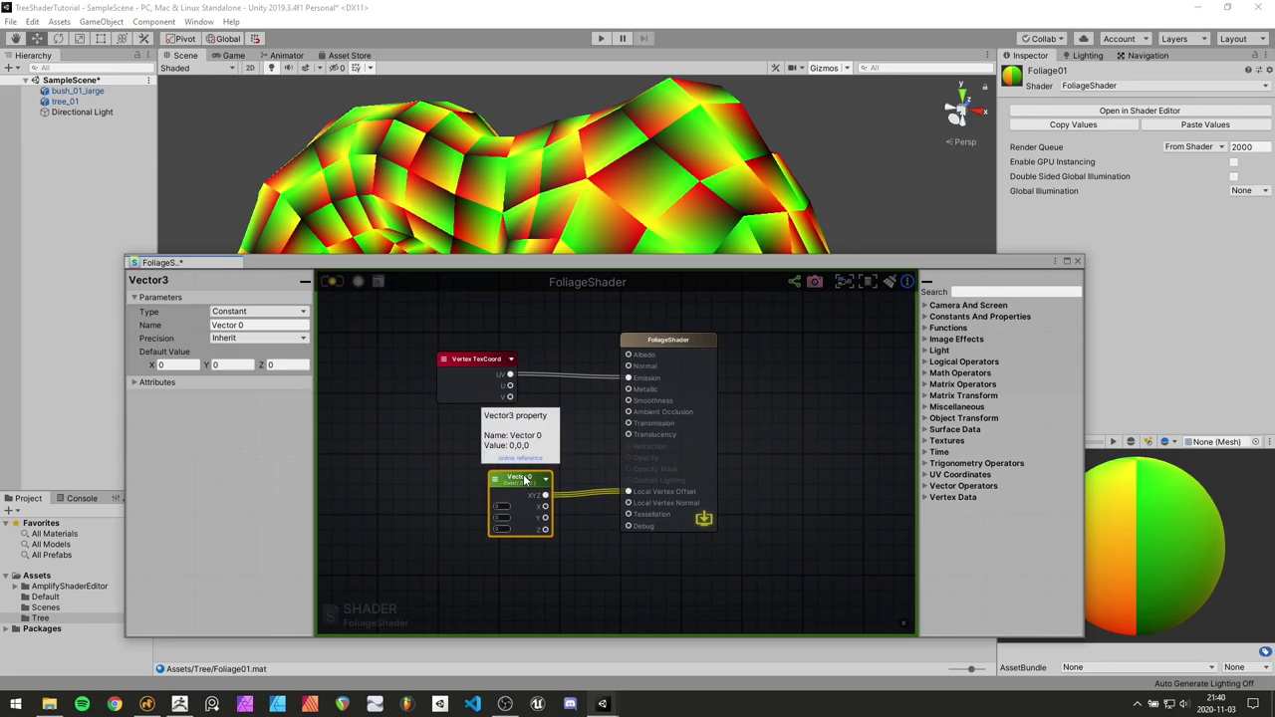
Make the Vector3 node a Property named Offset and update the shader
{"action": "left_click", "coordinate": [255, 315]}
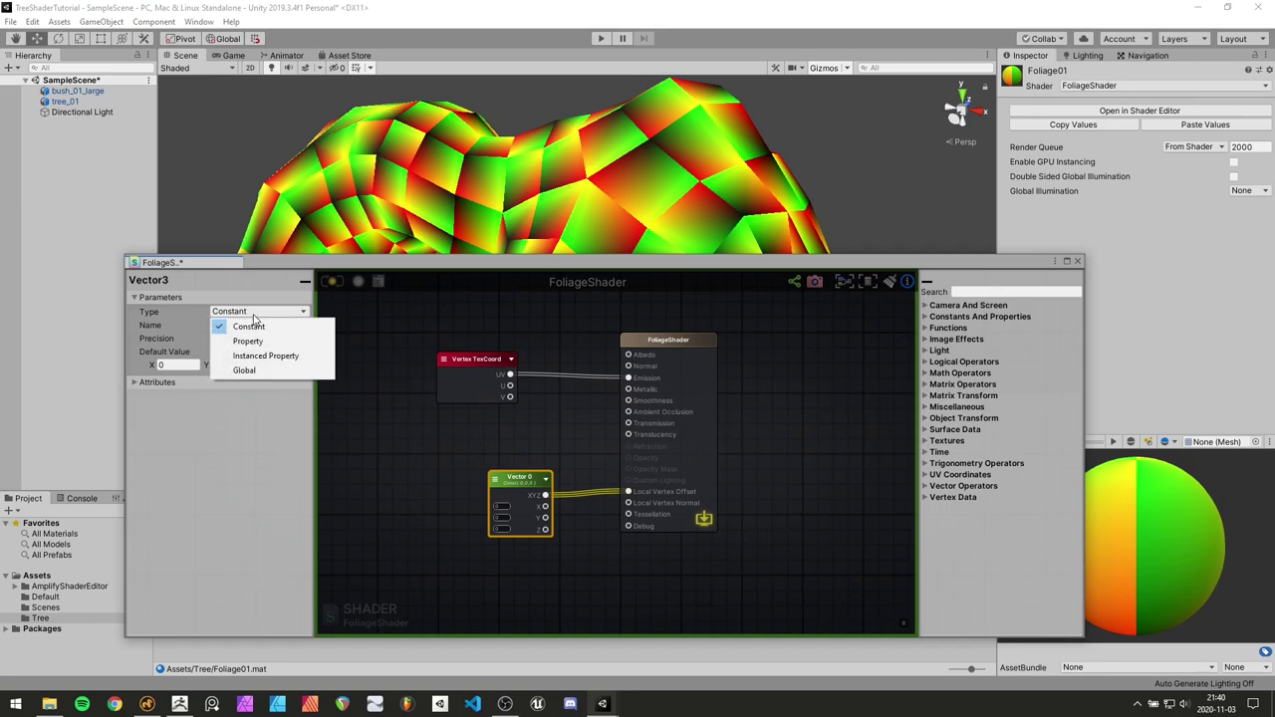
{"action": "left_click", "coordinate": [255, 342]}
{"action": "left_click", "coordinate": [267, 325]}
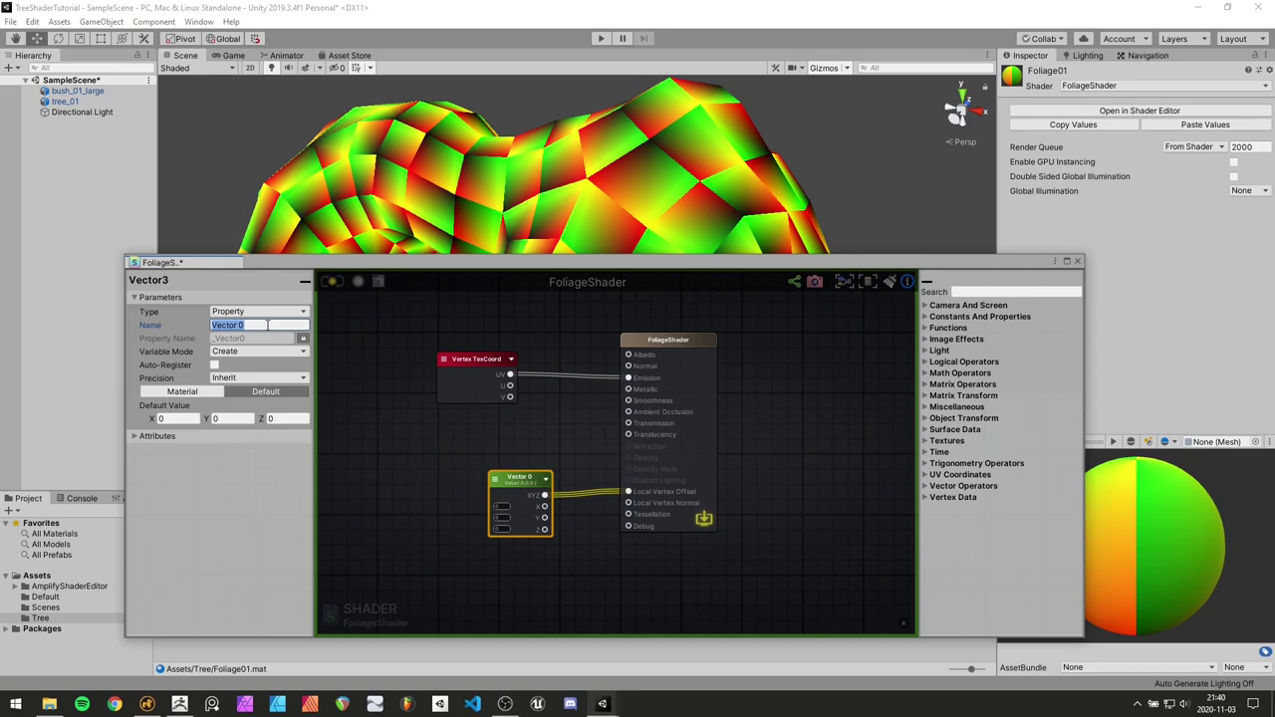
{"action": "type", "text": "Offset"}
{"action": "left_click", "coordinate": [333, 280]}
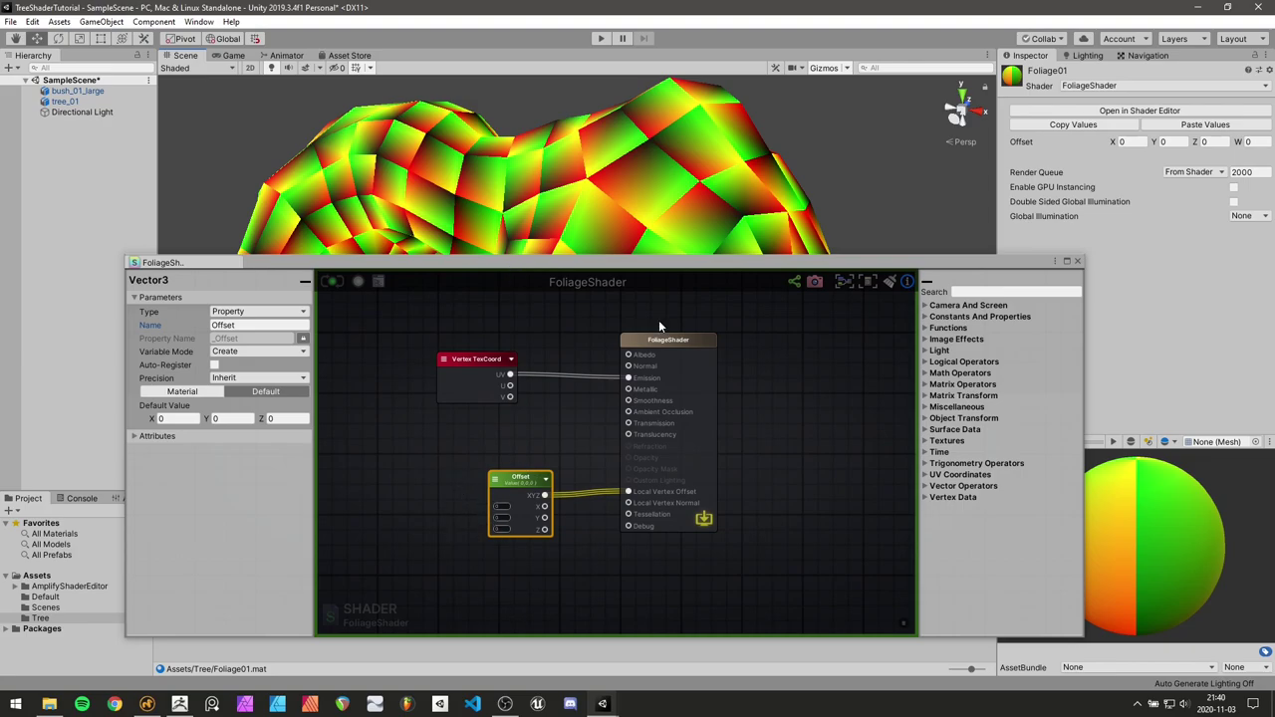
Set the Foliage01 material's Offset to X 2.18, Y 0.33 and Z 0.09 with the whole tree in view
{"action": "left_click_drag", "start_coordinate": [923, 261], "coordinate": [809, 660]}
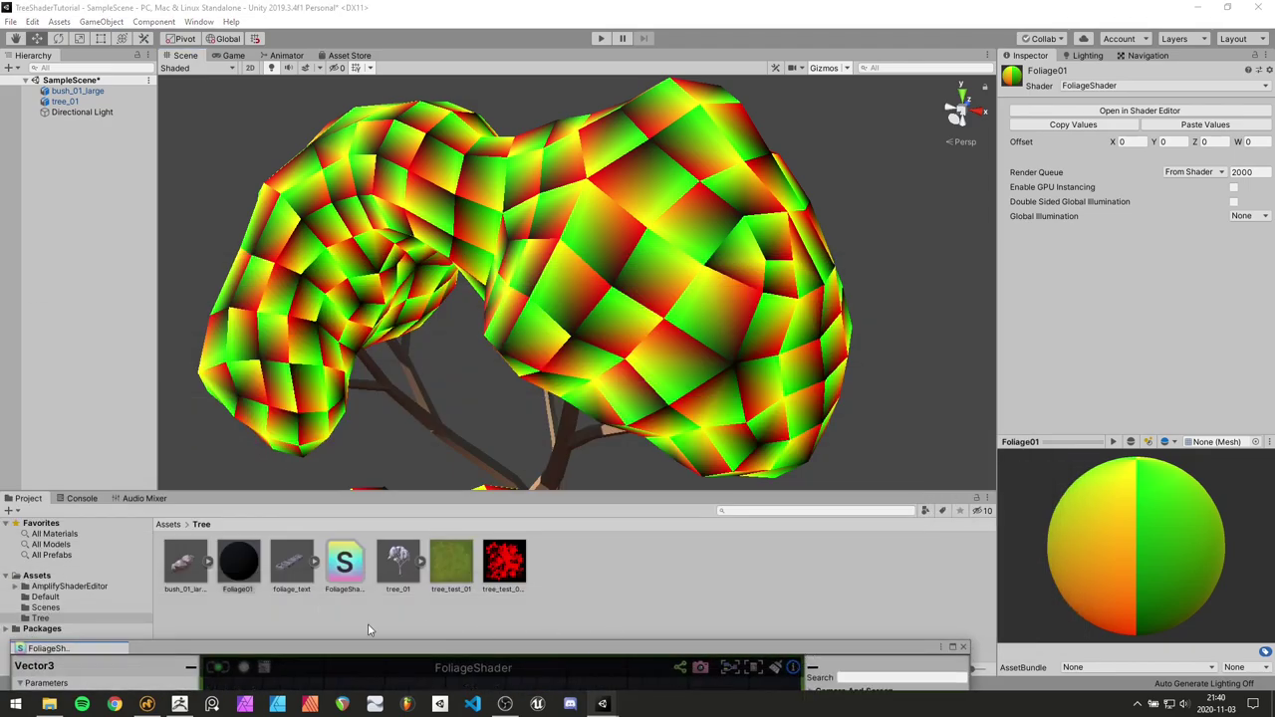
{"action": "left_click", "coordinate": [249, 571]}
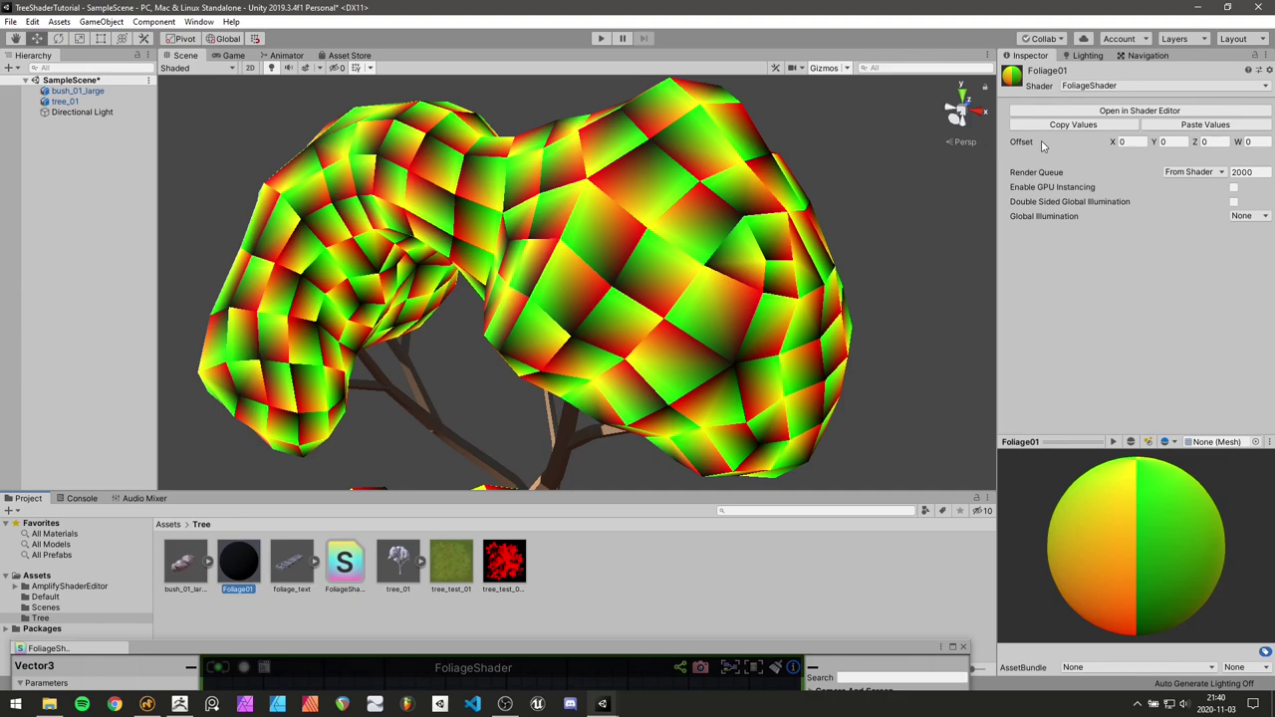
{"action": "scroll", "coordinate": [709, 364], "scroll_direction": "down", "scroll_amount": 2}
{"action": "scroll", "coordinate": [710, 365], "scroll_direction": "down", "scroll_amount": 2}
{"action": "middle_click_drag", "start_coordinate": [709, 364], "coordinate": [730, 308]}
{"action": "scroll", "coordinate": [617, 299], "scroll_direction": "down", "scroll_amount": 6}
{"action": "left_click_drag", "start_coordinate": [524, 296], "coordinate": [561, 280], "text": "alt"}
{"action": "scroll", "coordinate": [561, 279], "scroll_direction": "down", "scroll_amount": 2, "text": "alt"}
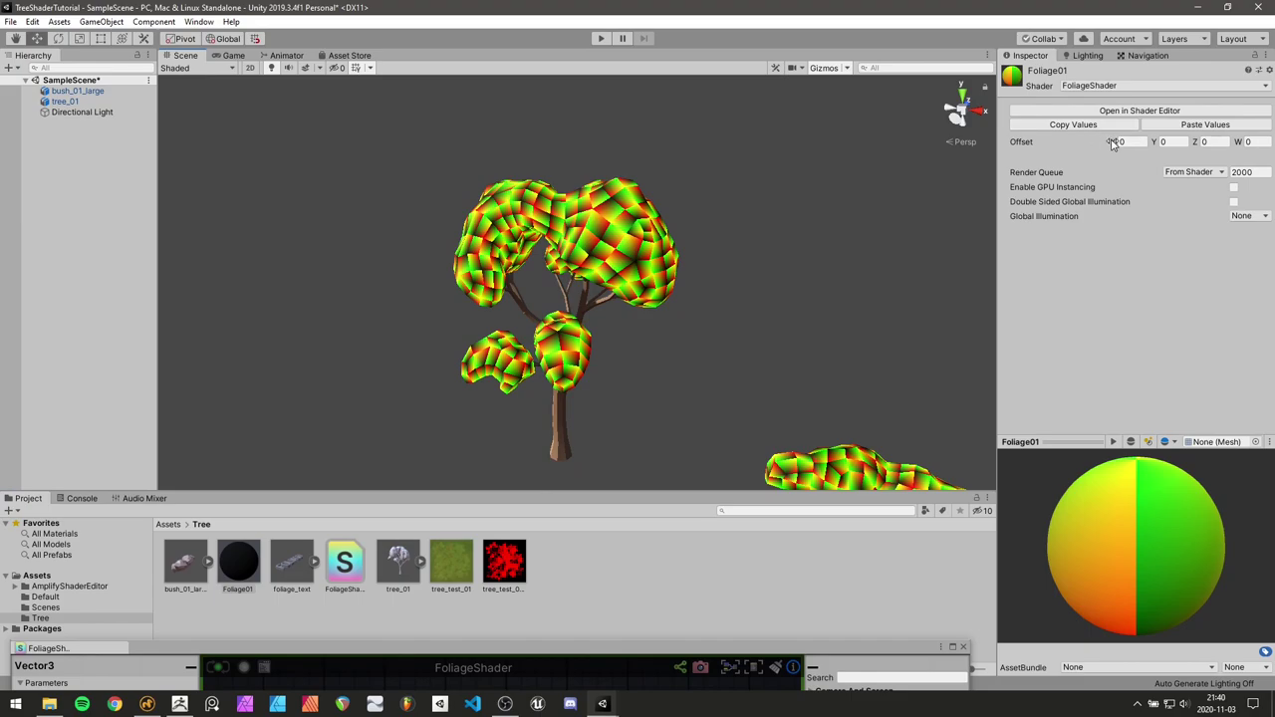
{"action": "left_click_drag", "start_coordinate": [1113, 142], "coordinate": [1166, 146]}
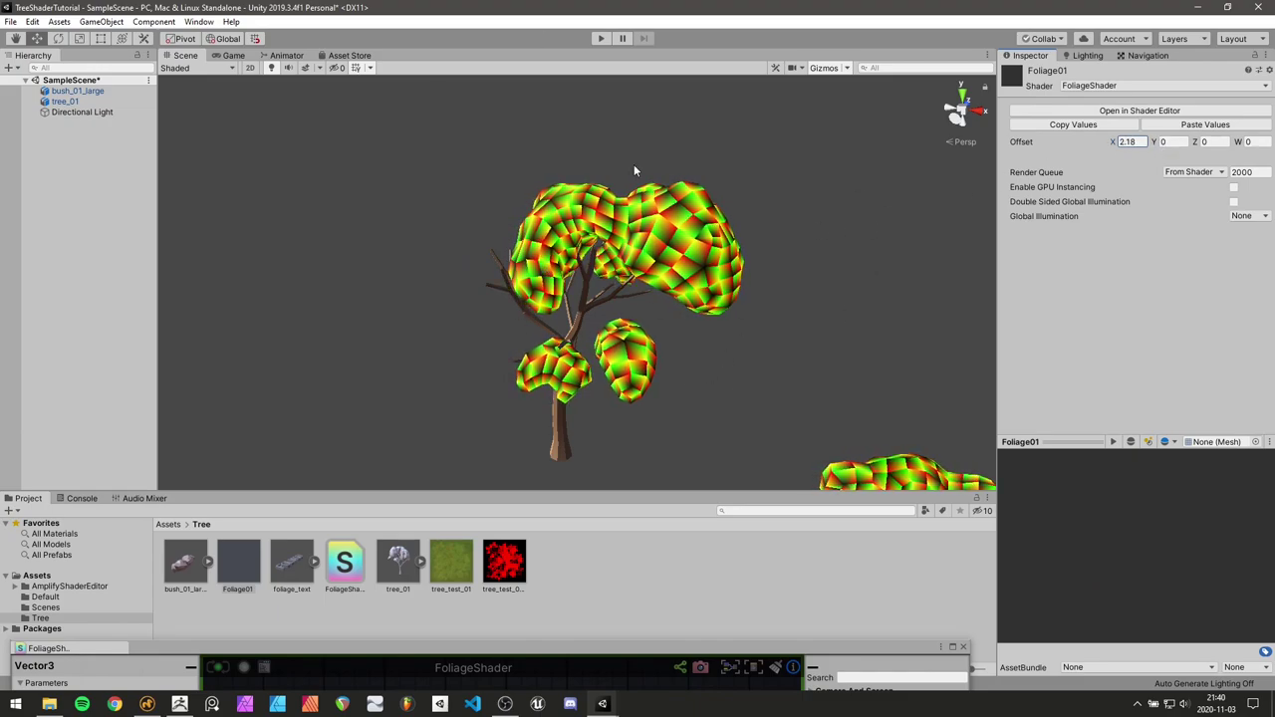
{"action": "left_click_drag", "start_coordinate": [1154, 144], "coordinate": [1205, 146]}
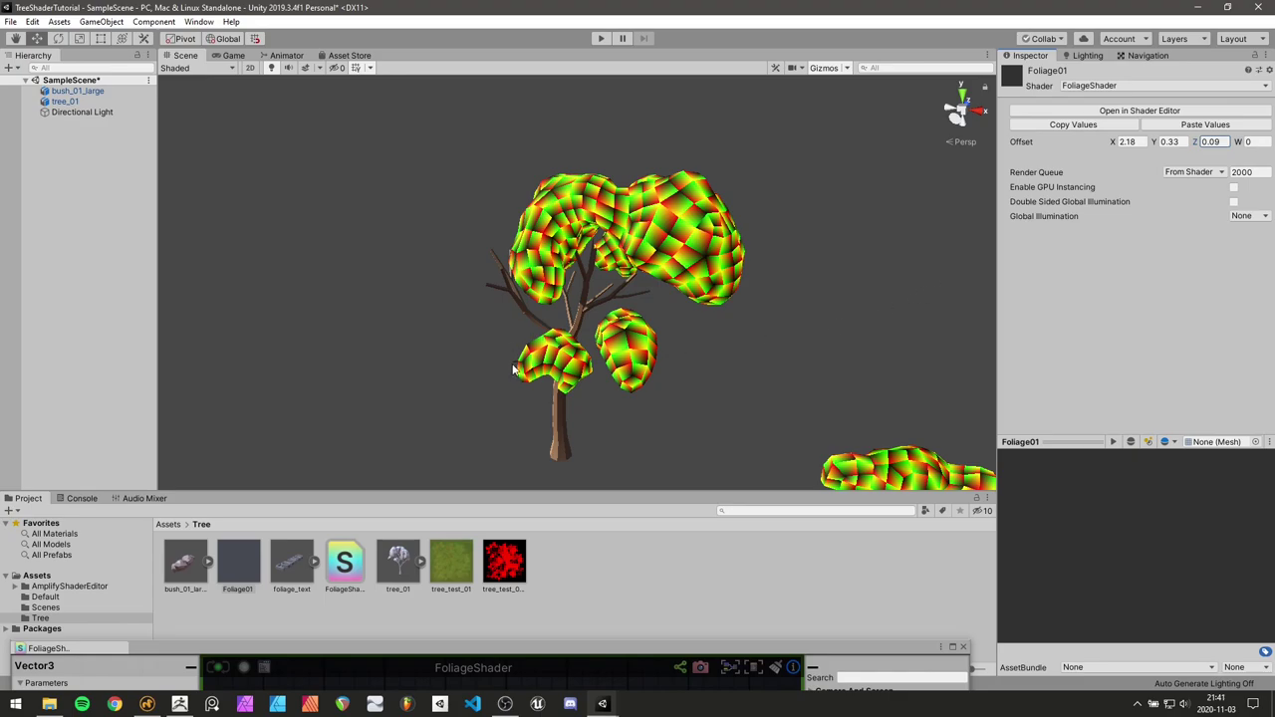
Select the tree and compare its offset foliage with the original mesh outline from several angles
{"action": "left_click", "coordinate": [555, 419]}
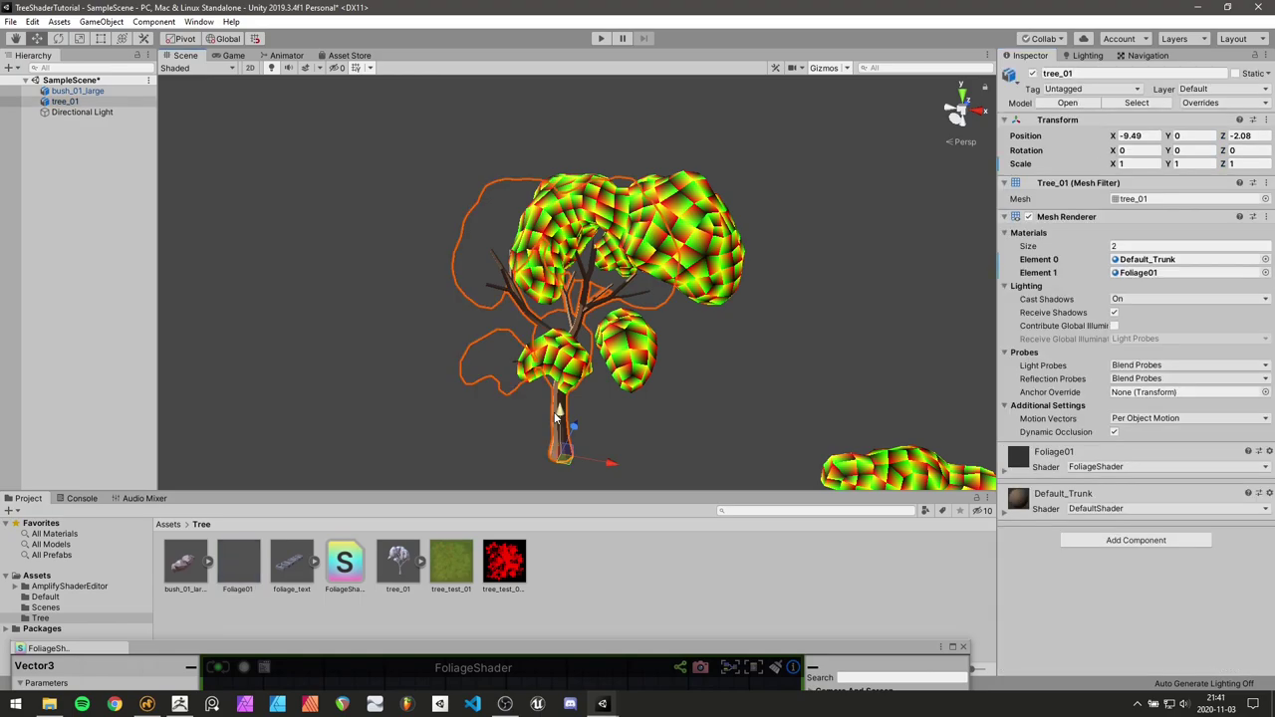
{"action": "scroll", "coordinate": [558, 403], "scroll_direction": "up", "scroll_amount": 3}
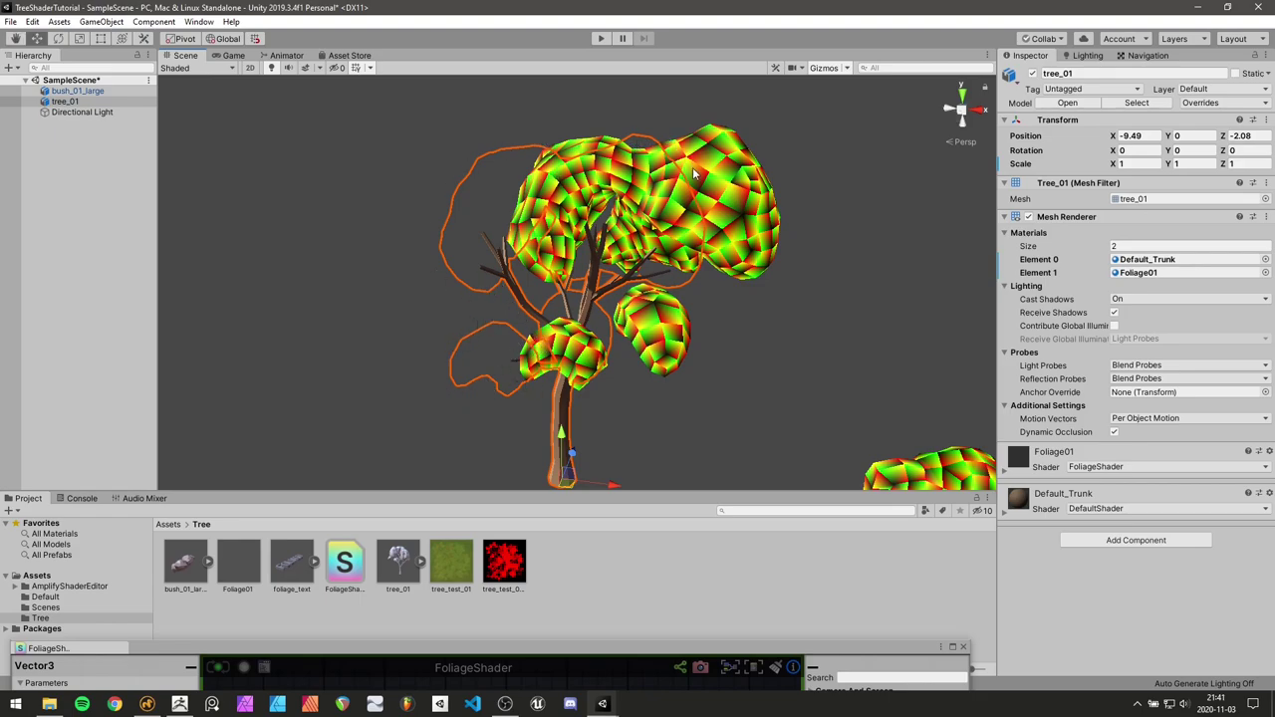
{"action": "left_click_drag", "start_coordinate": [695, 174], "coordinate": [777, 299], "text": "alt"}
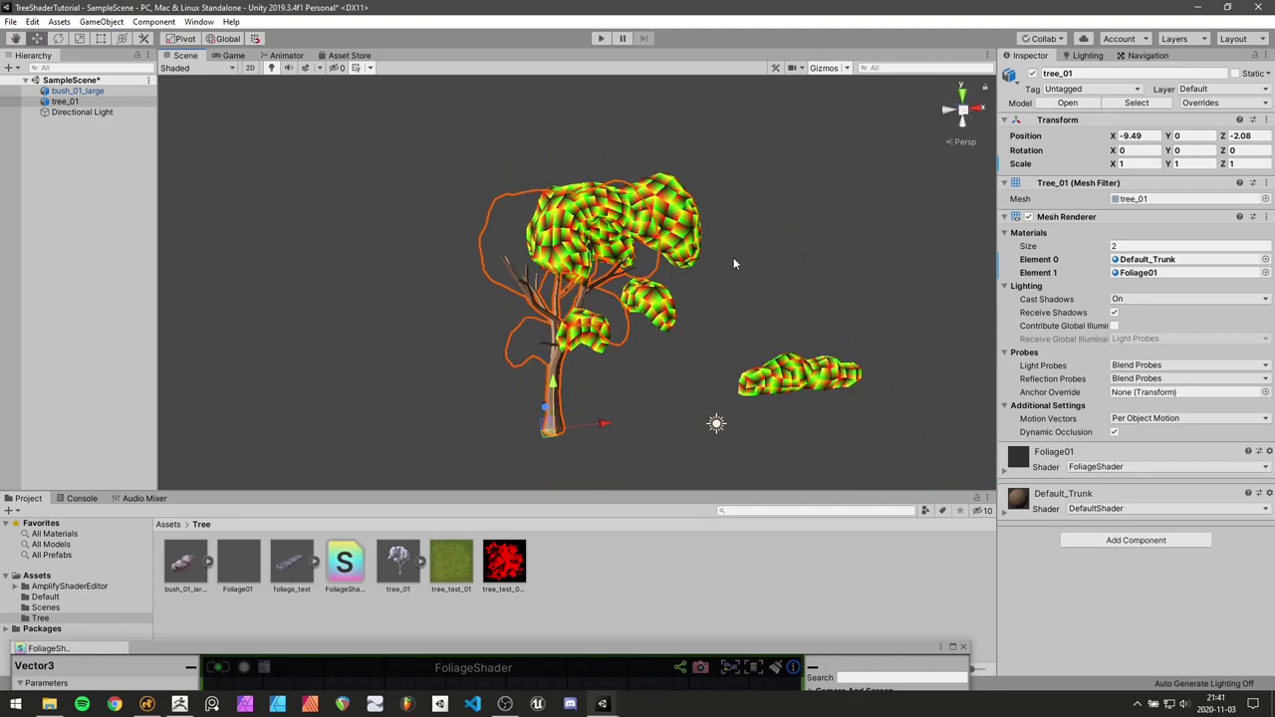
{"action": "left_click_drag", "start_coordinate": [734, 263], "coordinate": [563, 189], "text": "alt"}
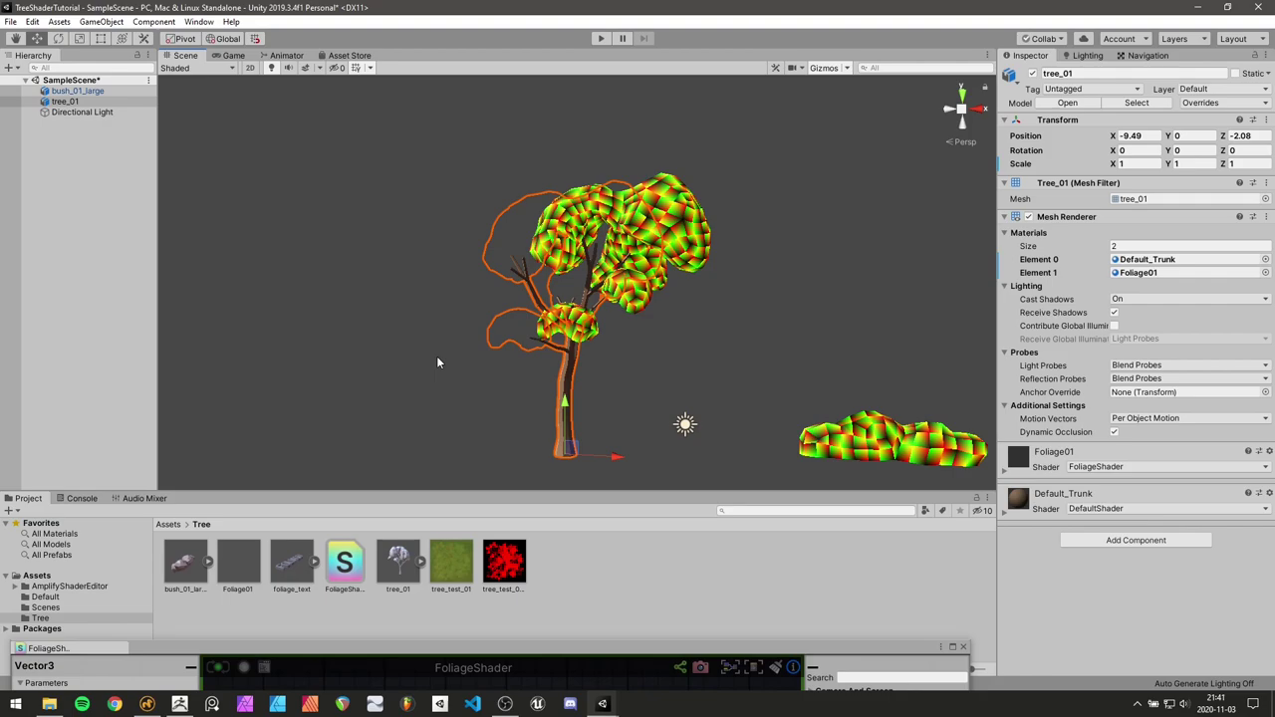
Delete the Offset node from the FoliageShader graph and update the shader
{"action": "left_click_drag", "start_coordinate": [629, 652], "coordinate": [684, 189]}
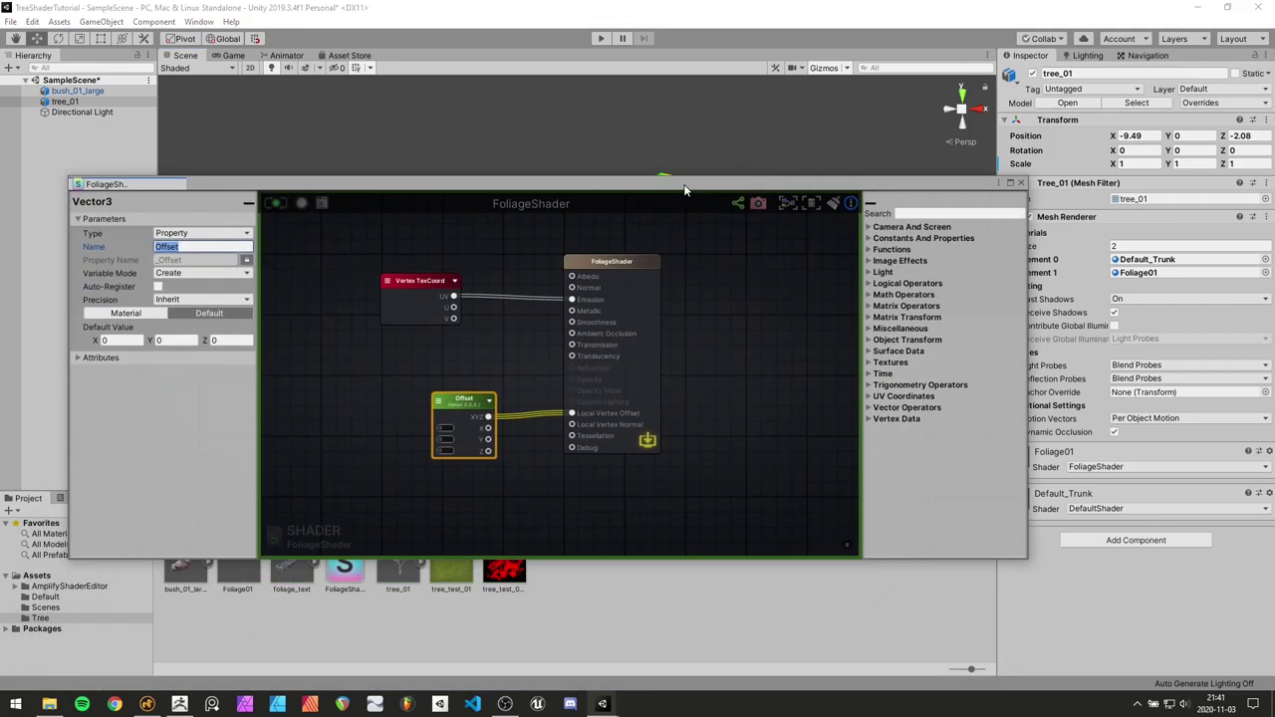
{"action": "left_click", "coordinate": [691, 408]}
{"action": "scroll", "coordinate": [493, 414], "scroll_direction": "up", "scroll_amount": 2}
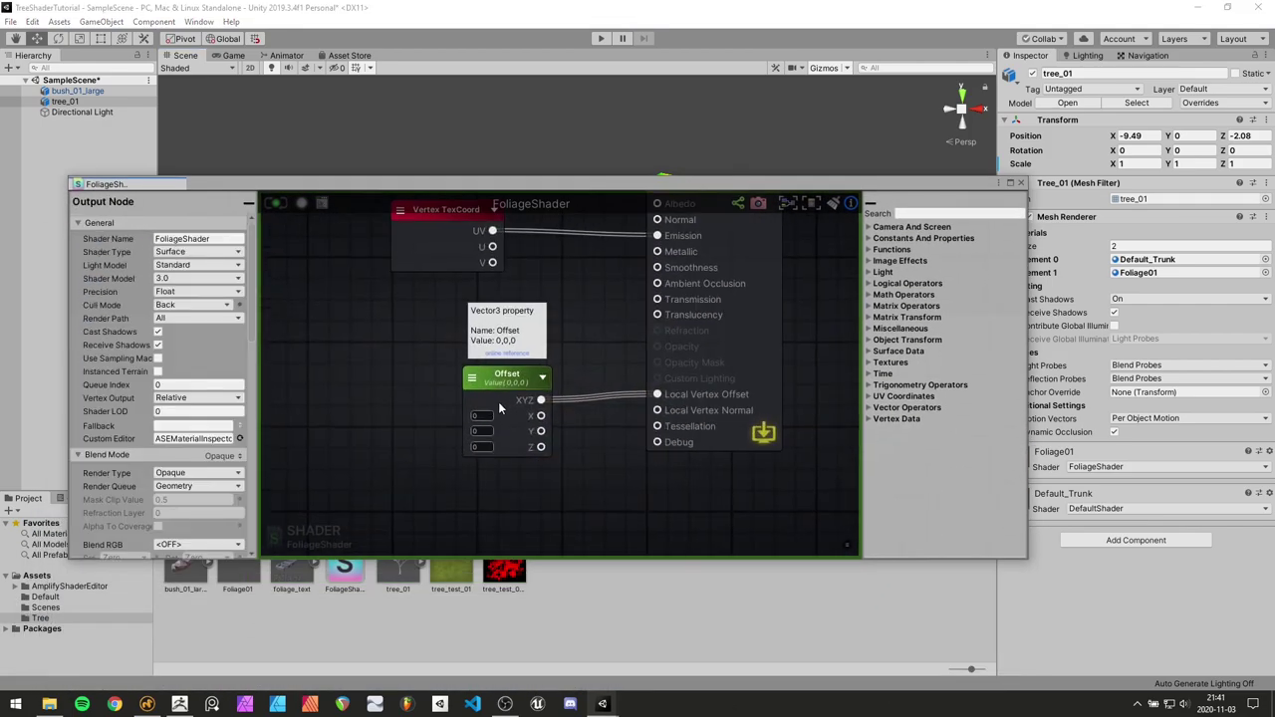
{"action": "left_click", "coordinate": [500, 409]}
{"action": "key", "text": "Delete"}
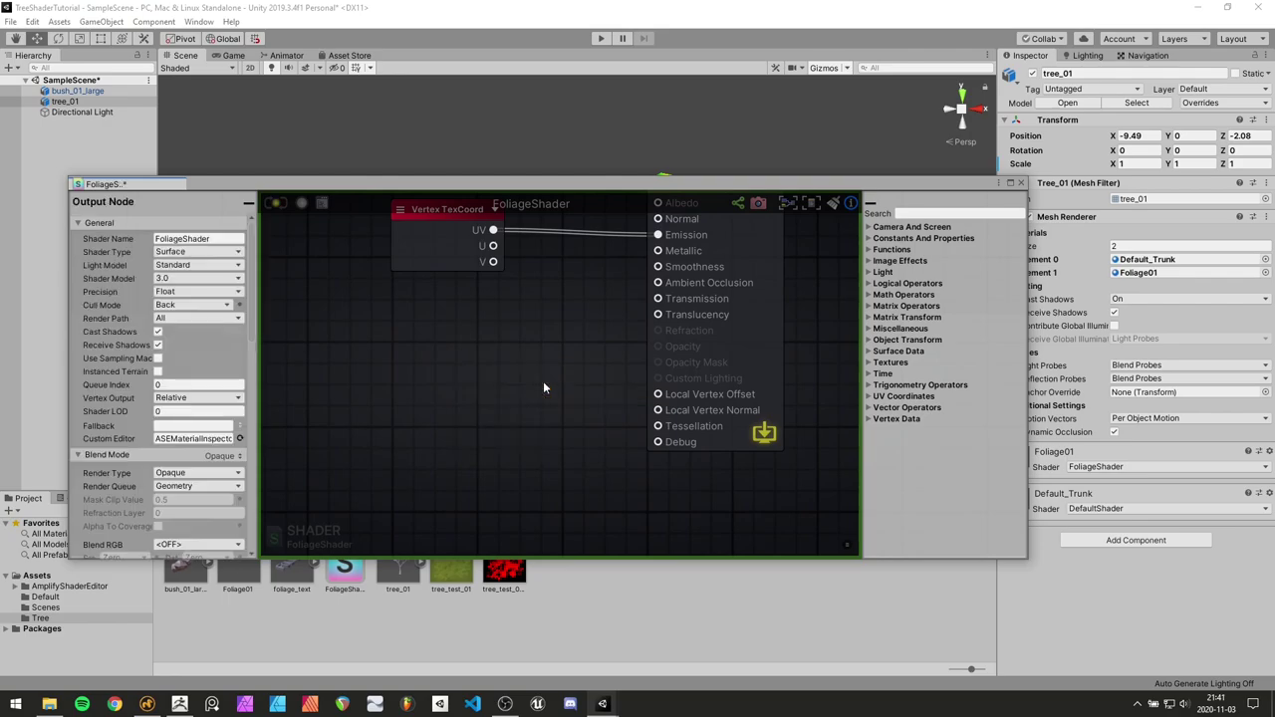
{"action": "key", "text": "f"}
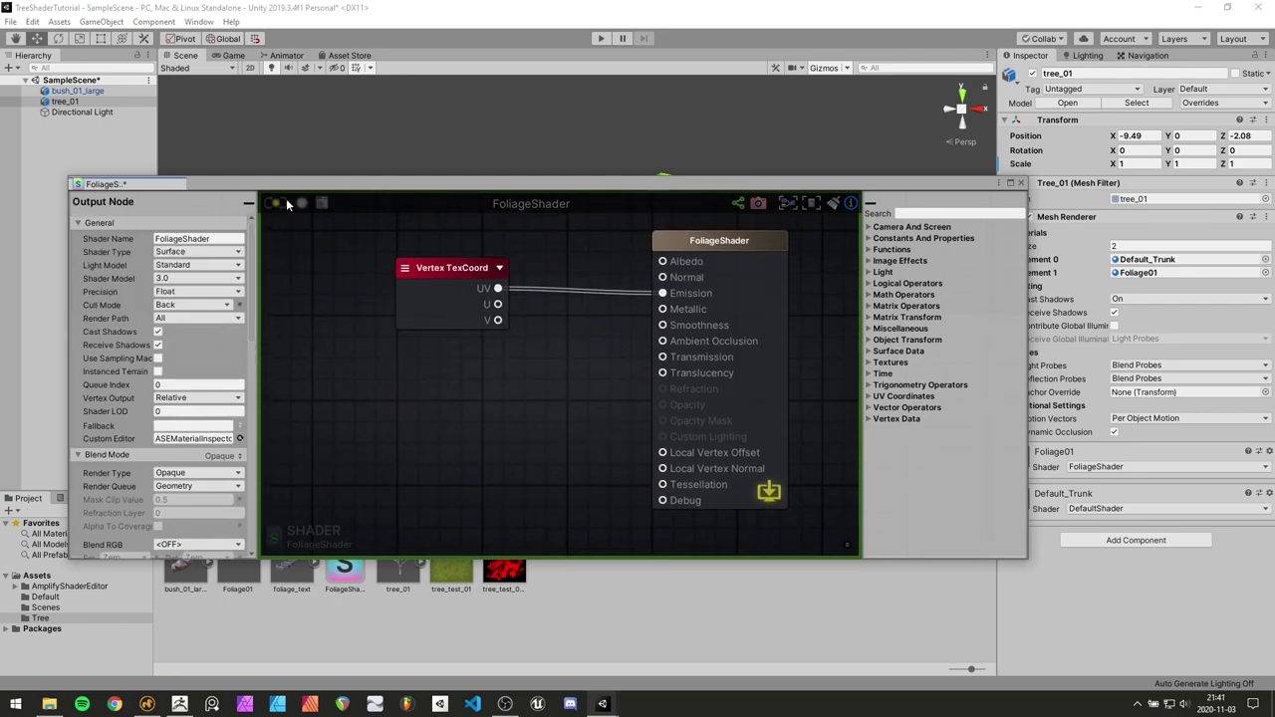
{"action": "left_click_drag", "start_coordinate": [387, 190], "coordinate": [437, 306]}
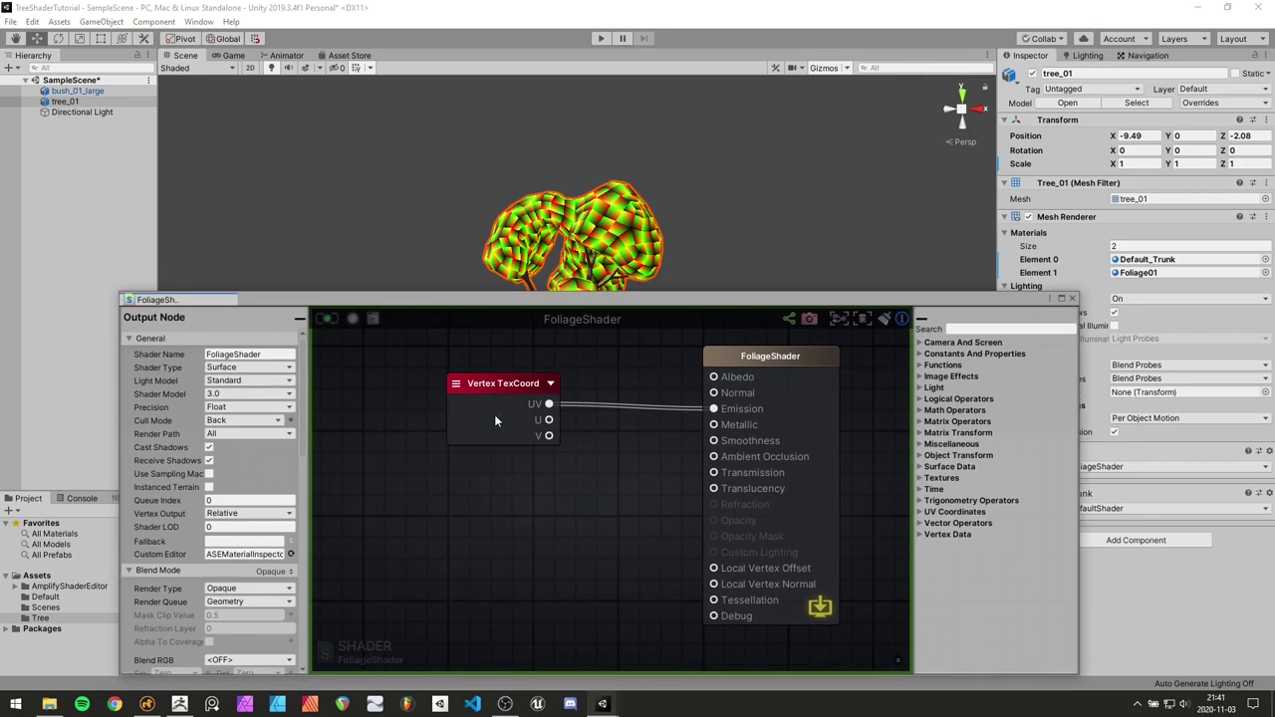
Move the Vertex TexCoord node farther from the output node to make room between them
{"action": "scroll", "coordinate": [501, 414], "scroll_direction": "down", "scroll_amount": 3}
{"action": "left_click_drag", "start_coordinate": [508, 405], "coordinate": [440, 406]}
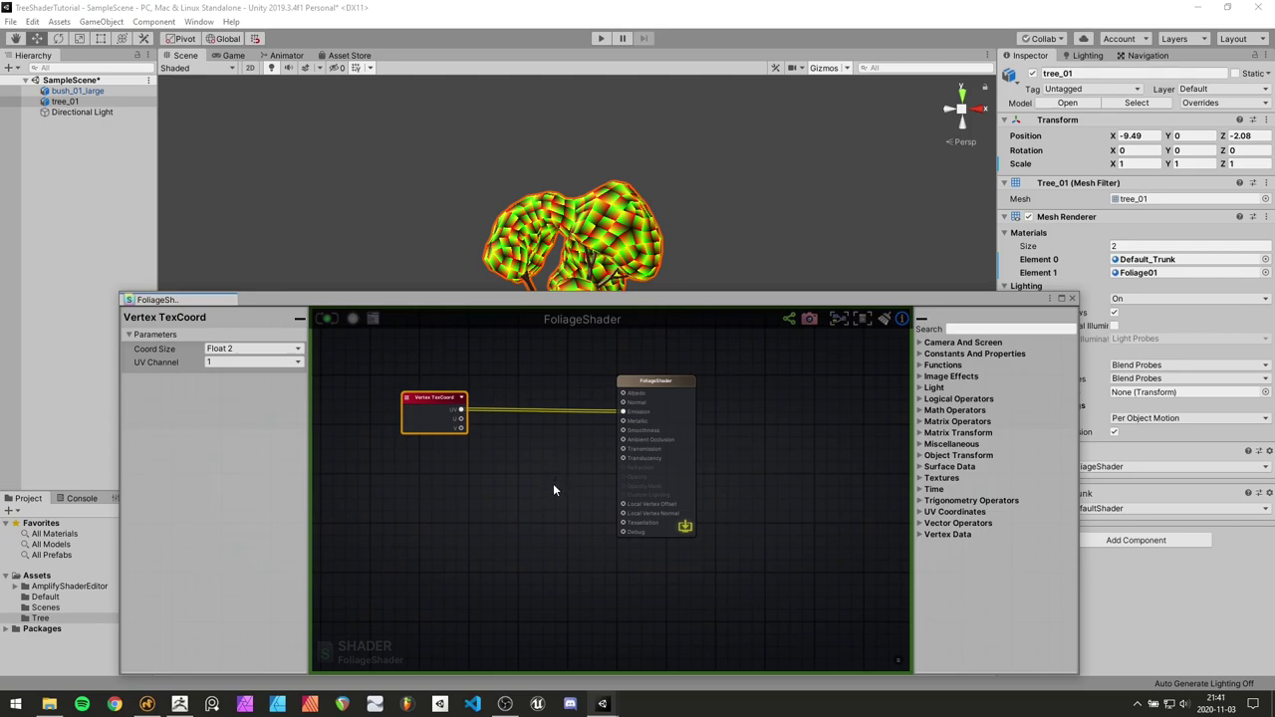
Connect the Vertex TexCoord UV output to Local Vertex Offset in the FoliageShader graph and update the shader
{"action": "scroll", "coordinate": [549, 500], "scroll_direction": "up", "scroll_amount": 2}
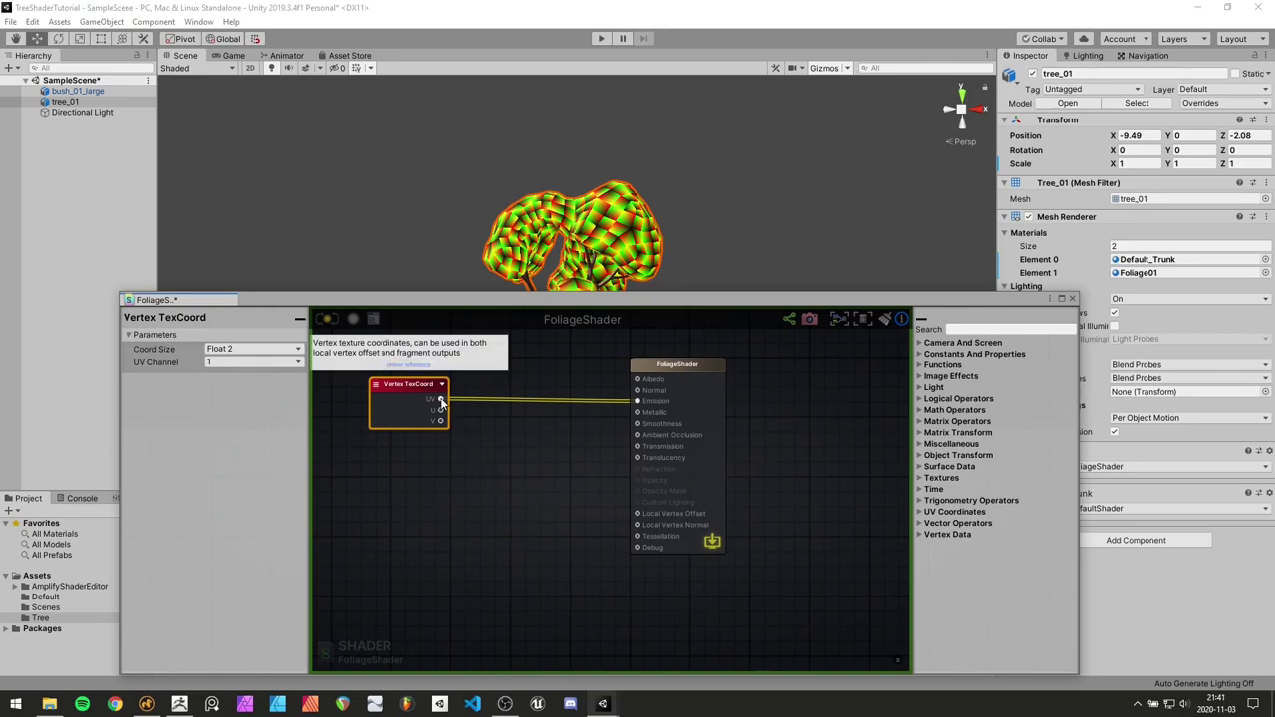
{"action": "left_click_drag", "start_coordinate": [440, 400], "coordinate": [640, 515]}
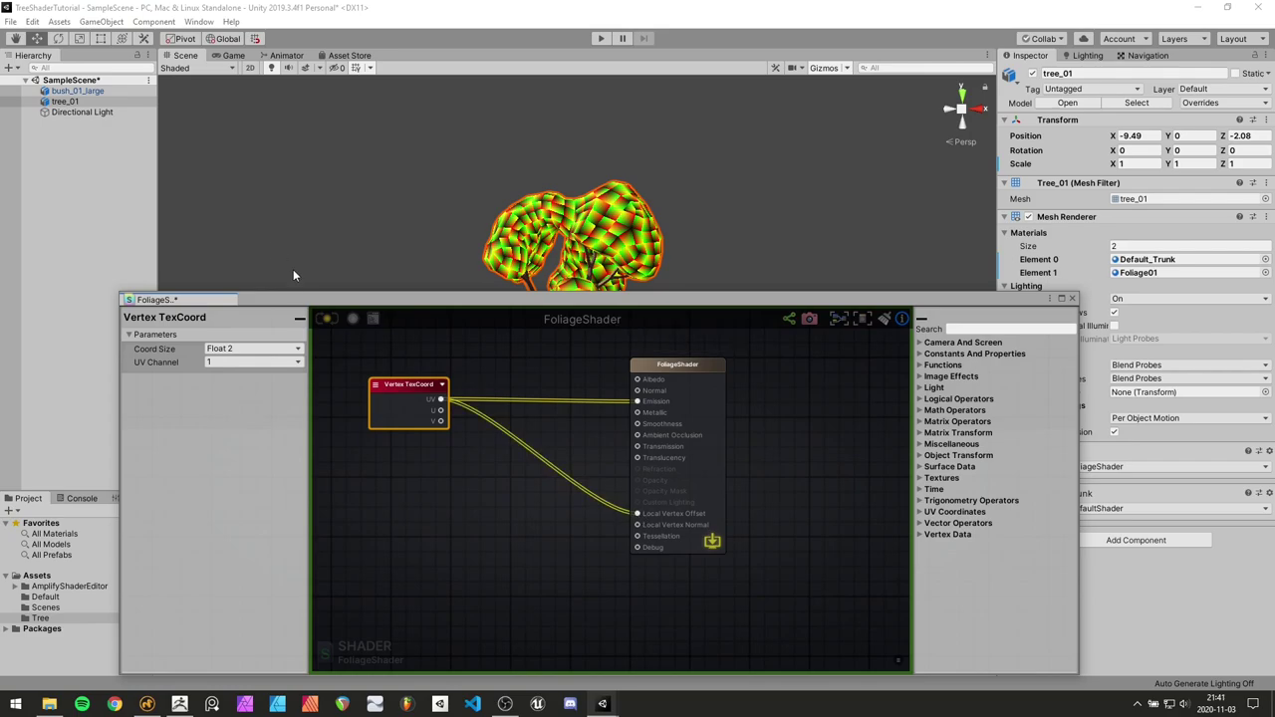
{"action": "left_click", "coordinate": [324, 319]}
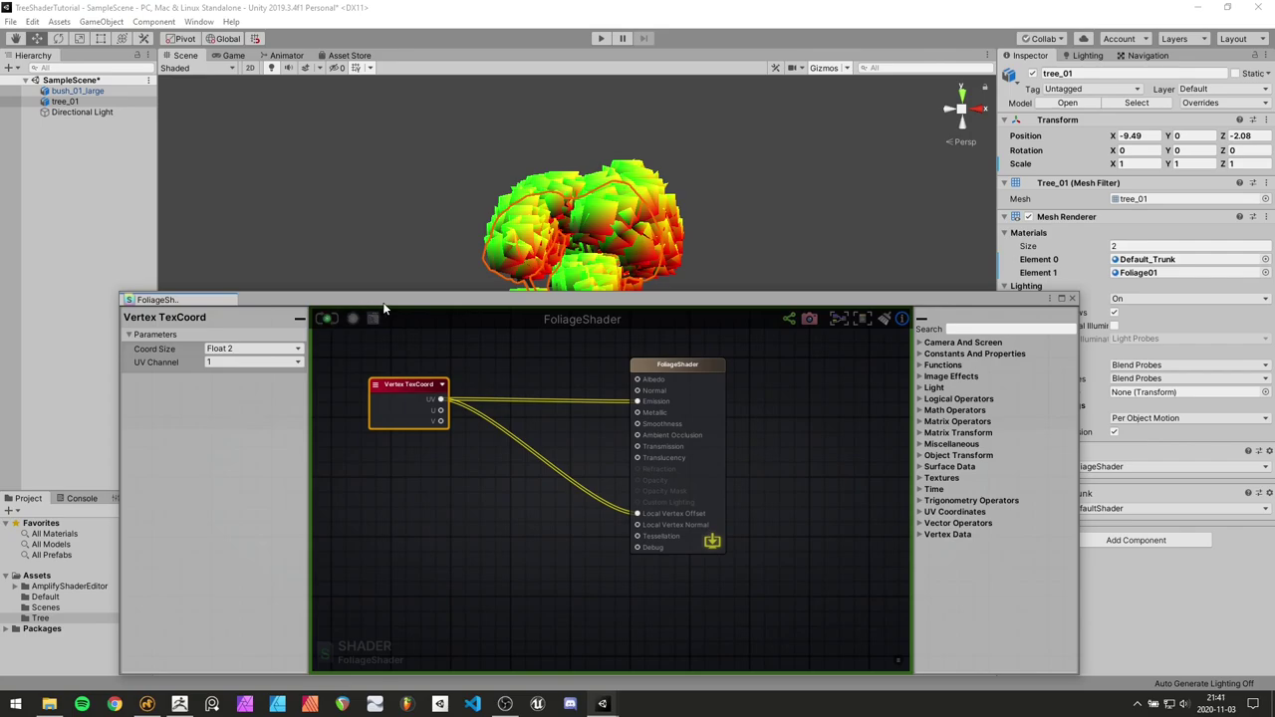
Examine how the canopy quads are offset from the tree's original mesh outline, both up close and from a distance
{"action": "left_click_drag", "start_coordinate": [396, 301], "coordinate": [399, 507]}
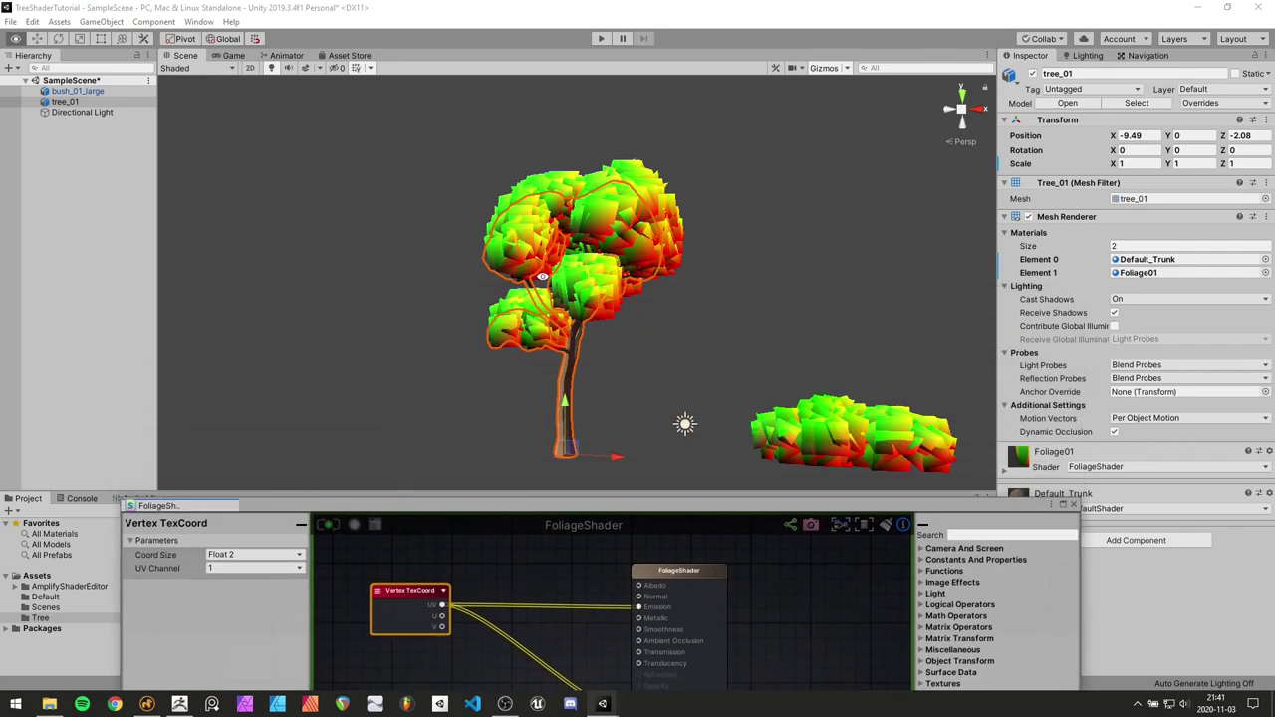
{"action": "scroll", "coordinate": [623, 311], "scroll_direction": "up", "scroll_amount": 2}
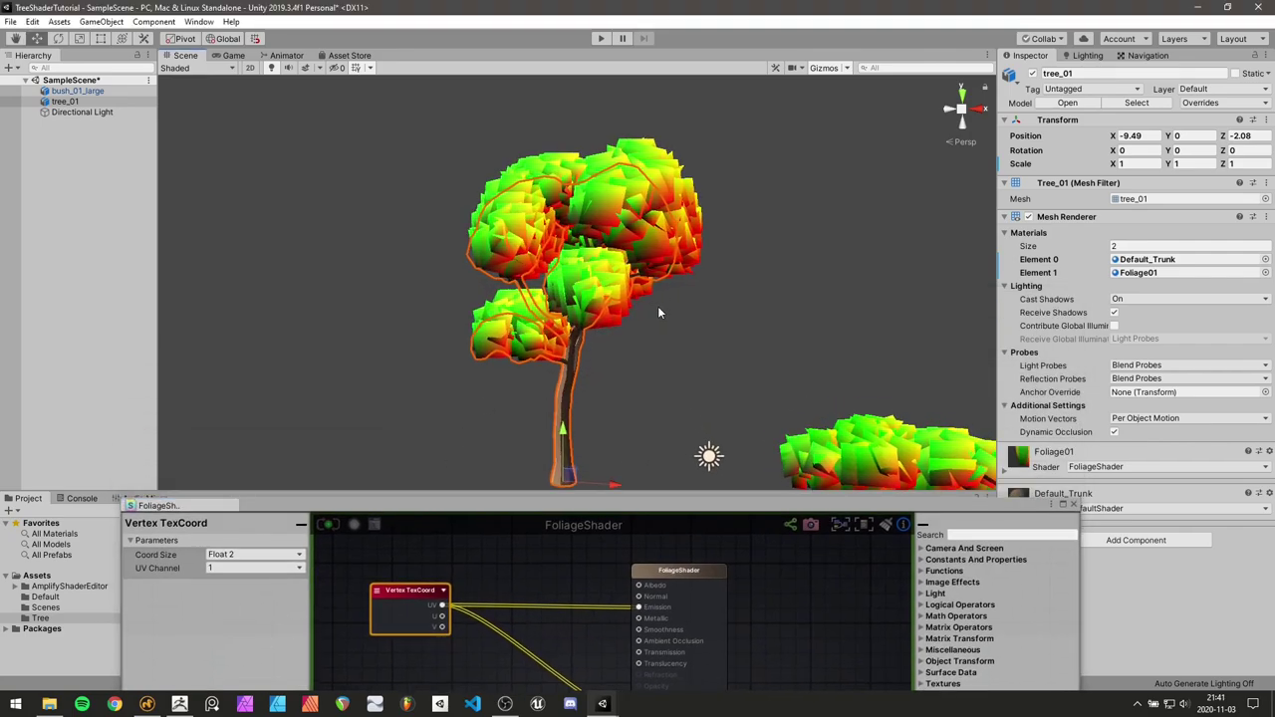
{"action": "left_click_drag", "start_coordinate": [622, 277], "coordinate": [664, 275], "text": "alt"}
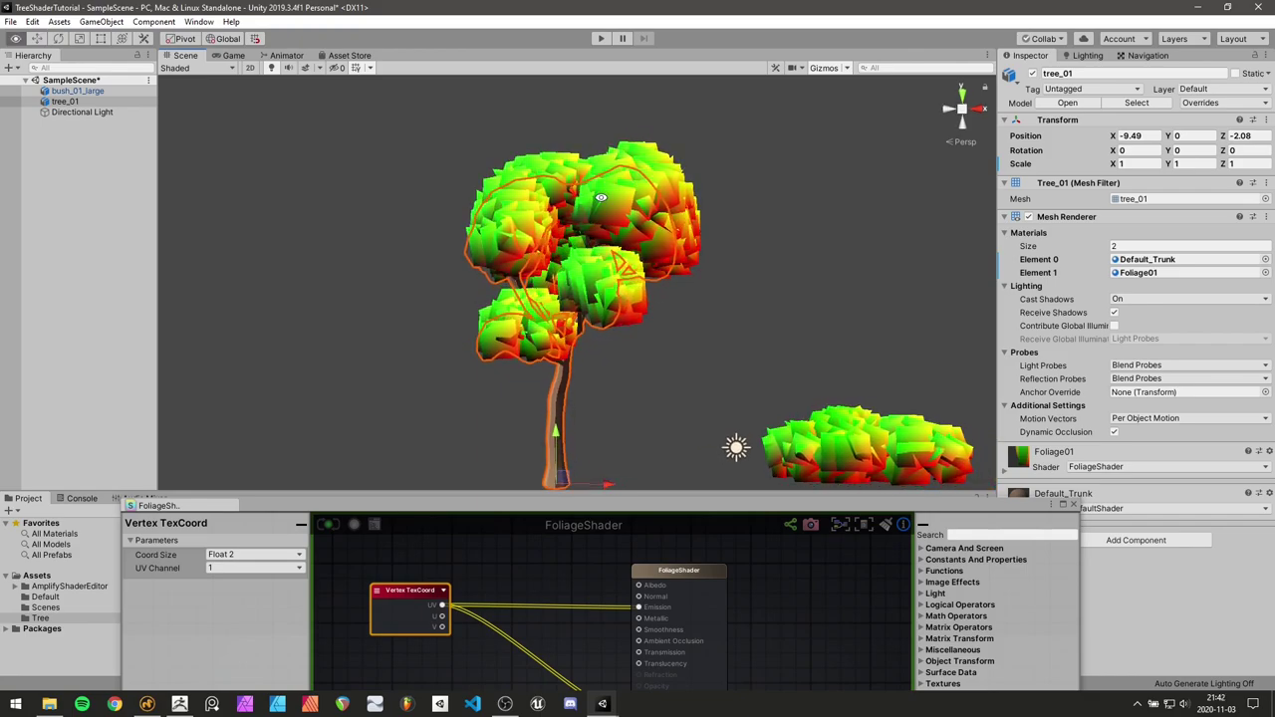
{"action": "left_click_drag", "start_coordinate": [601, 198], "coordinate": [624, 215], "text": "alt"}
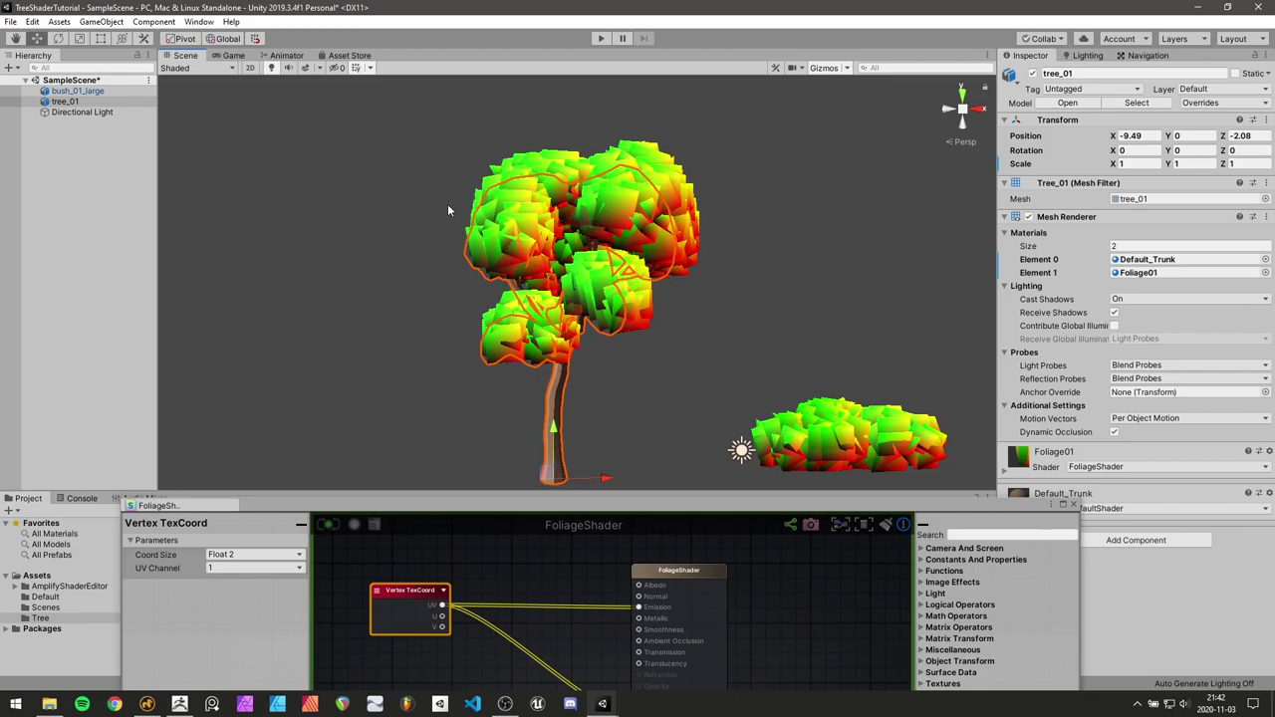
{"action": "right_click_drag", "start_coordinate": [447, 210], "coordinate": [685, 237], "text": "alt"}
{"action": "left_click_drag", "start_coordinate": [486, 236], "coordinate": [604, 285], "text": "alt"}
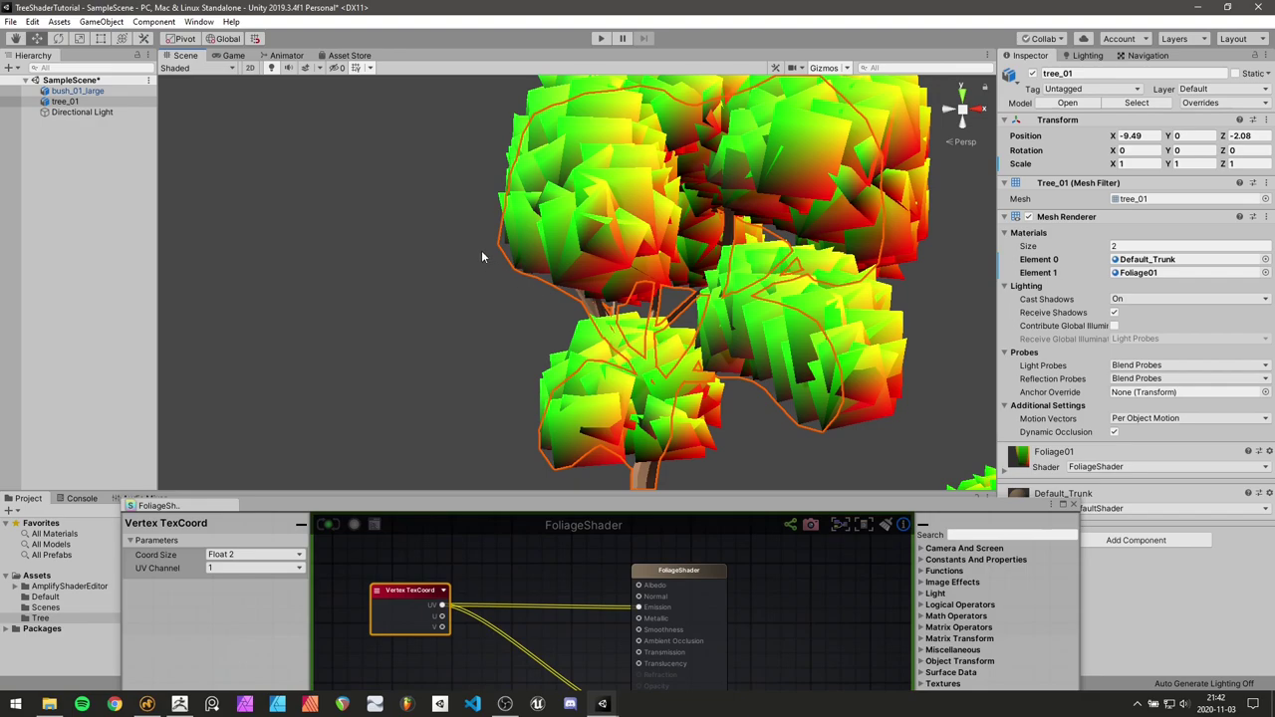
{"action": "middle_click_drag", "start_coordinate": [482, 252], "coordinate": [575, 345]}
{"action": "scroll", "coordinate": [555, 296], "scroll_direction": "up", "scroll_amount": 8}
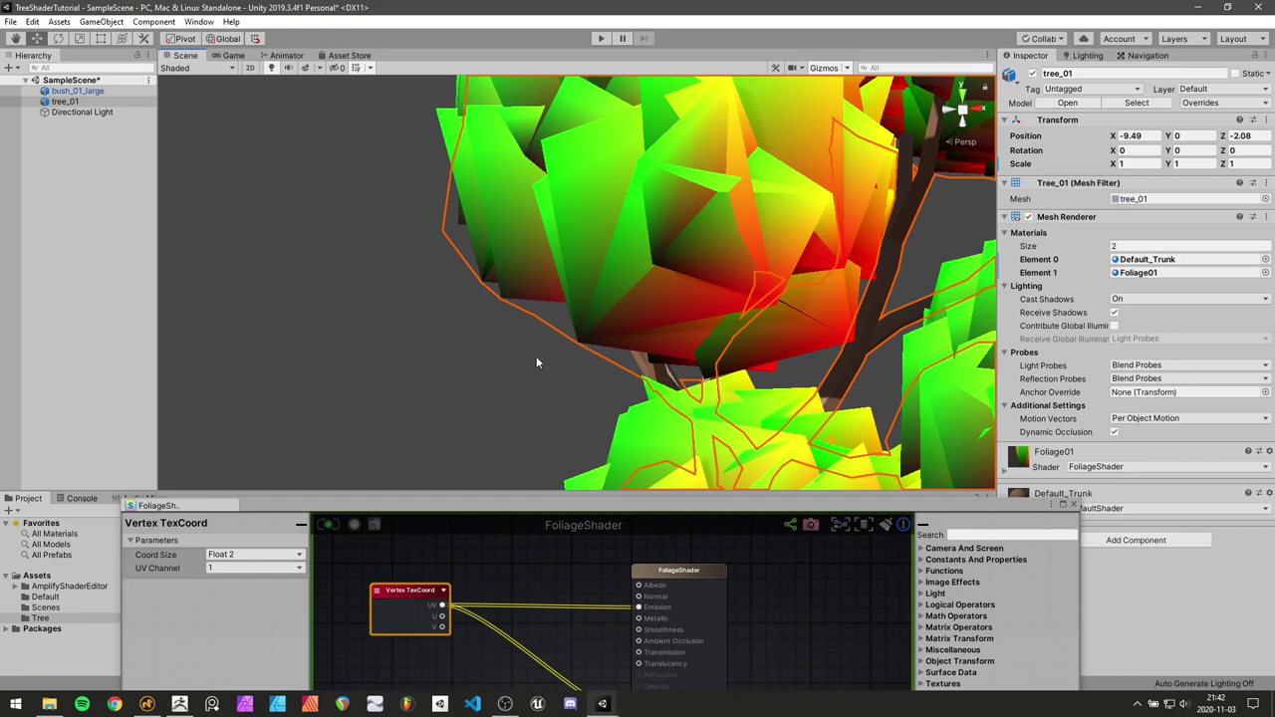
{"action": "mouse_move", "coordinate": [536, 357]}
{"action": "left_mouse_down", "text": "alt"}
{"action": "mouse_move", "coordinate": [501, 366]}
{"action": "mouse_move", "coordinate": [524, 353]}
{"action": "left_mouse_up", "text": "alt"}
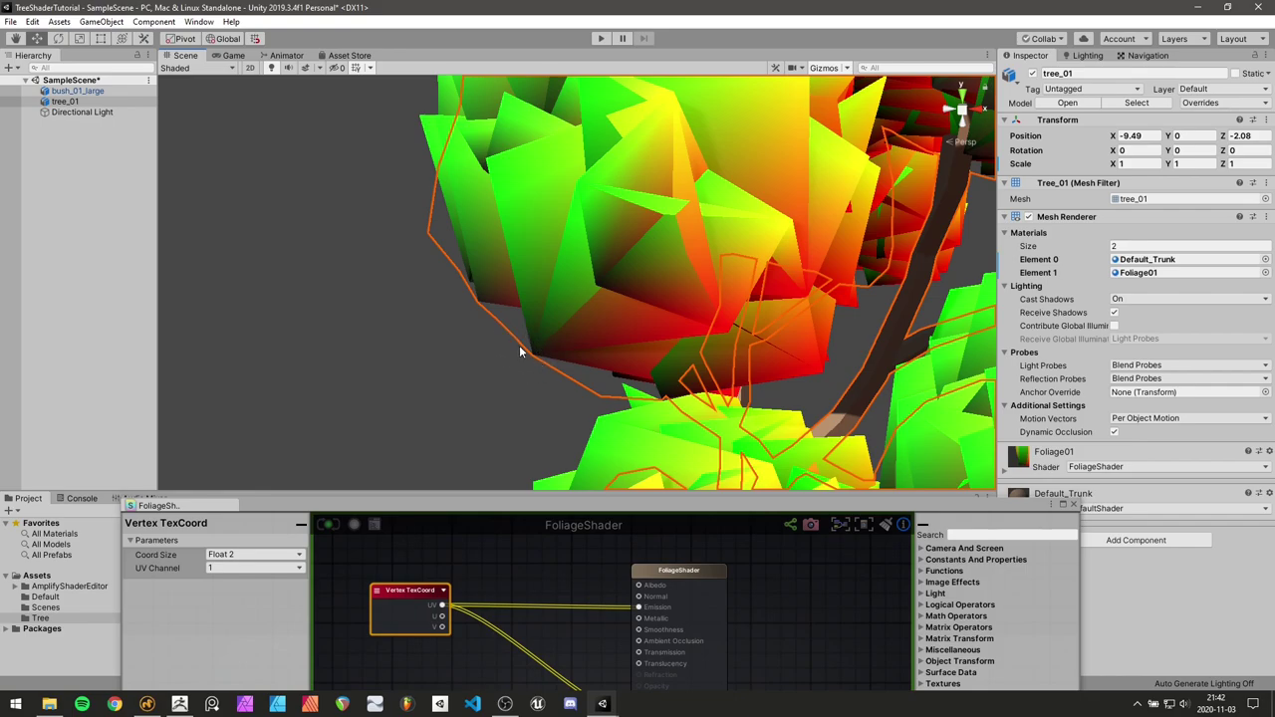
{"action": "left_click_drag", "start_coordinate": [572, 329], "coordinate": [550, 310], "text": "alt"}
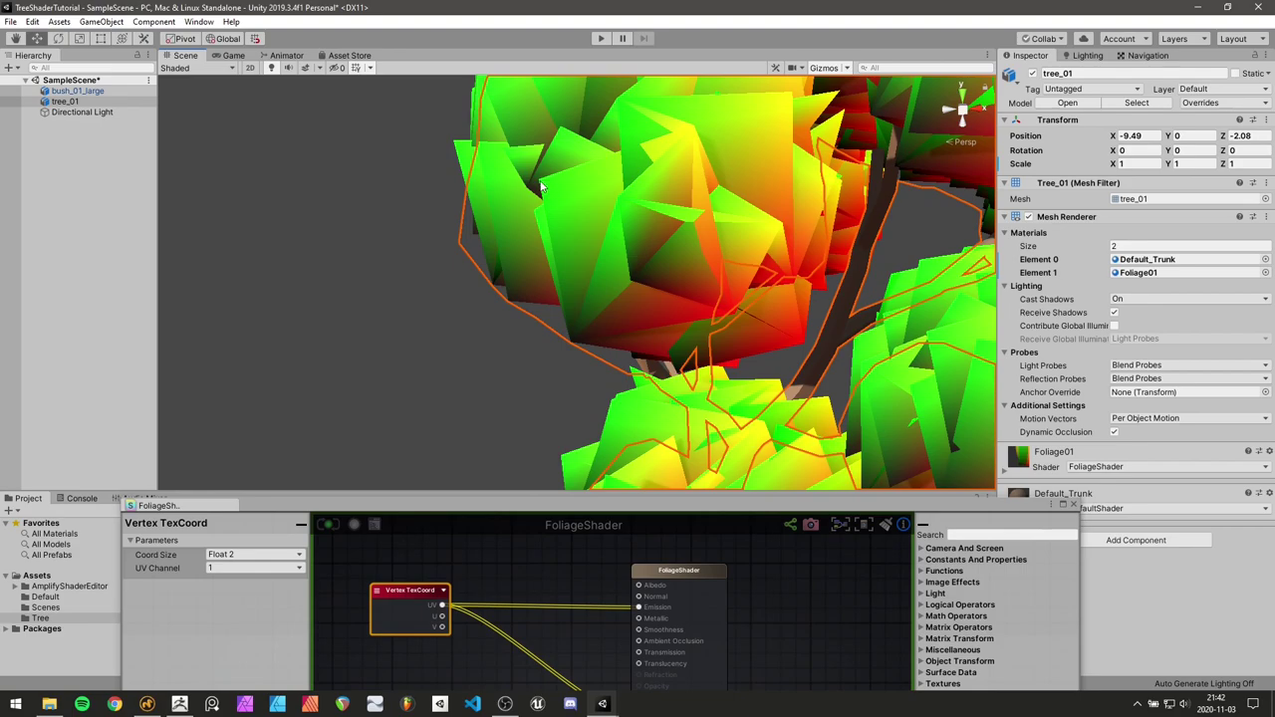
{"action": "mouse_move", "coordinate": [548, 190]}
{"action": "left_mouse_down", "text": "alt"}
{"action": "mouse_move", "coordinate": [589, 217]}
{"action": "mouse_move", "coordinate": [556, 204]}
{"action": "left_mouse_up", "text": "alt"}
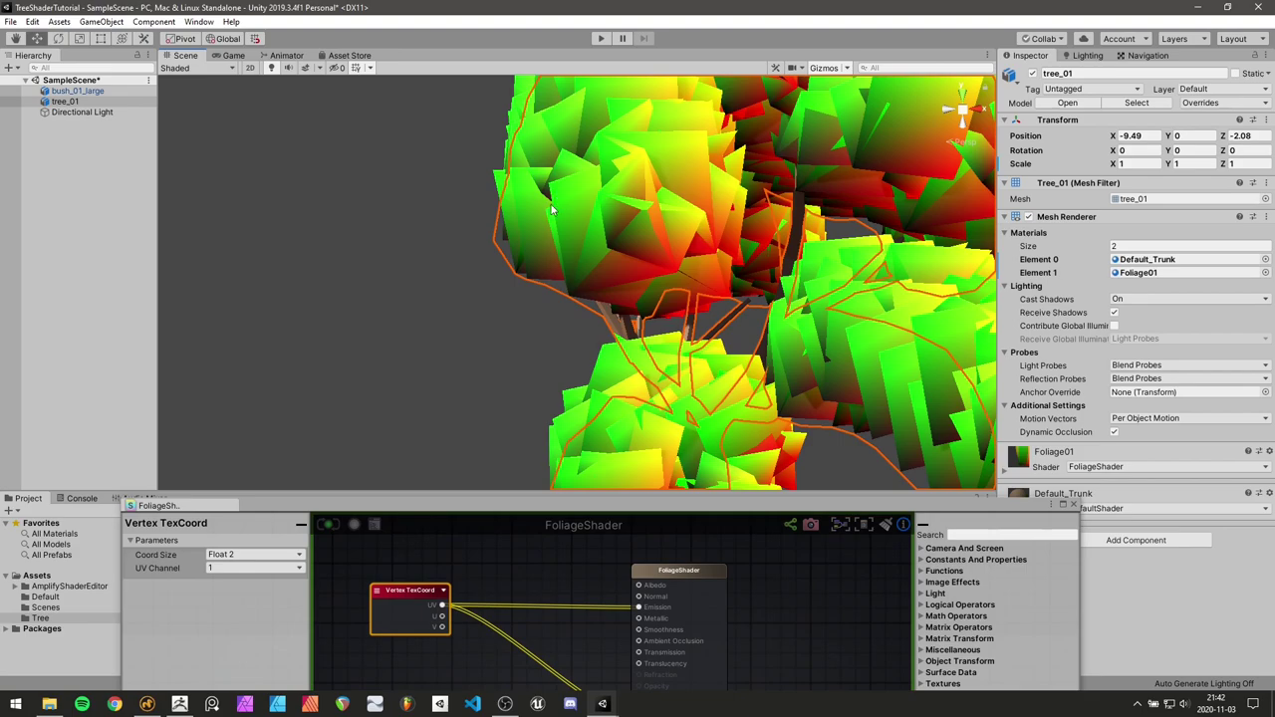
{"action": "left_click_drag", "start_coordinate": [544, 195], "coordinate": [842, 200], "text": "alt"}
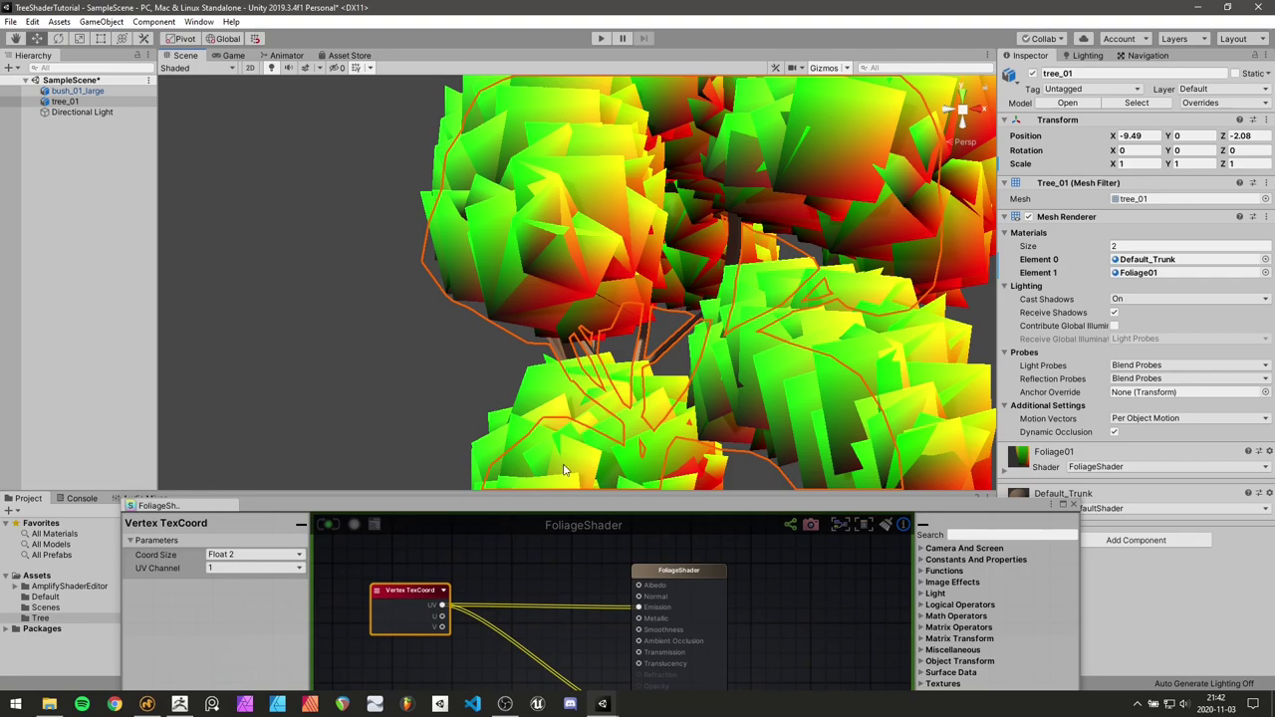
{"action": "key", "text": "f"}
{"action": "left_click_drag", "start_coordinate": [581, 229], "coordinate": [583, 208], "text": "alt"}
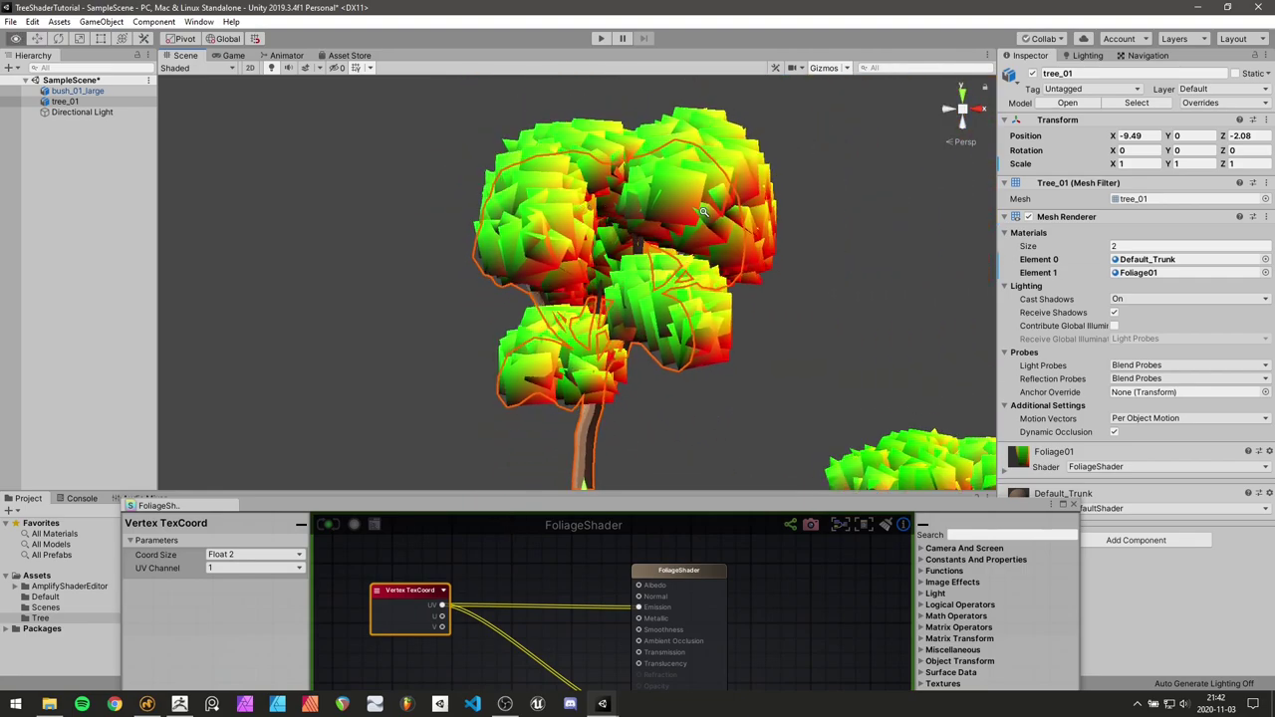
{"action": "right_click_drag", "start_coordinate": [704, 213], "coordinate": [625, 209], "text": "alt"}
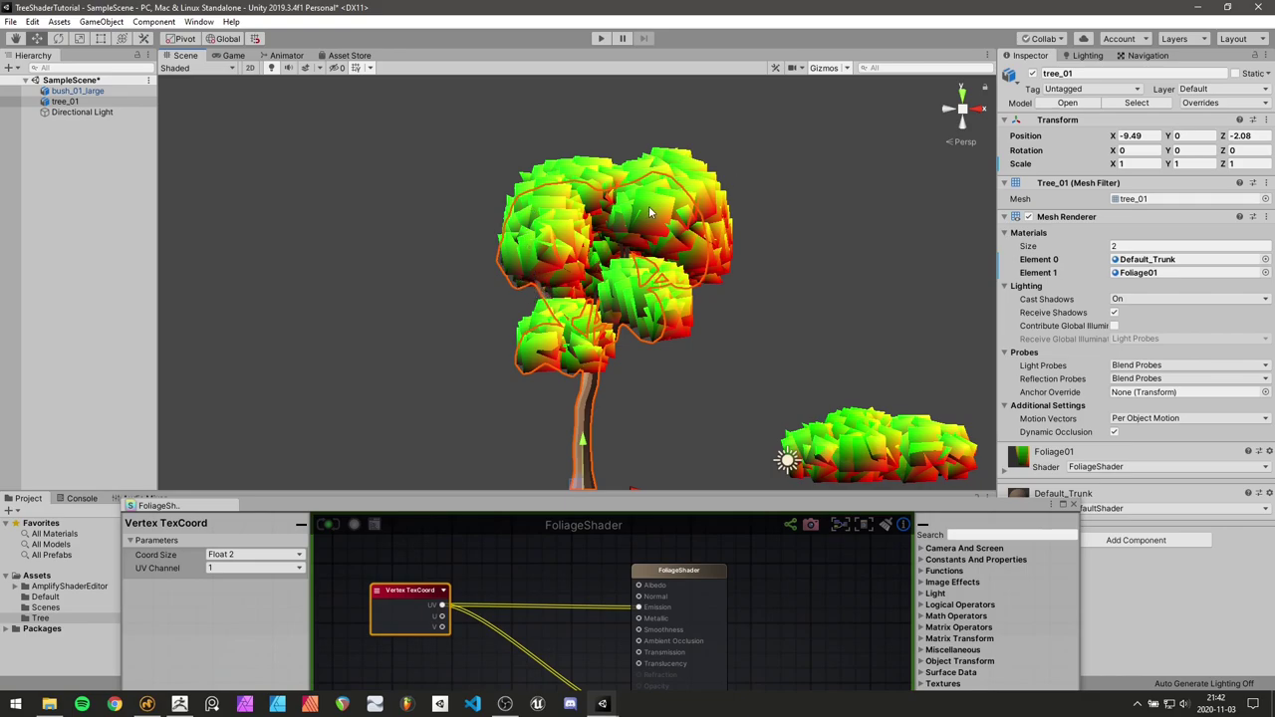
{"action": "left_click_drag", "start_coordinate": [569, 265], "coordinate": [500, 249], "text": "alt"}
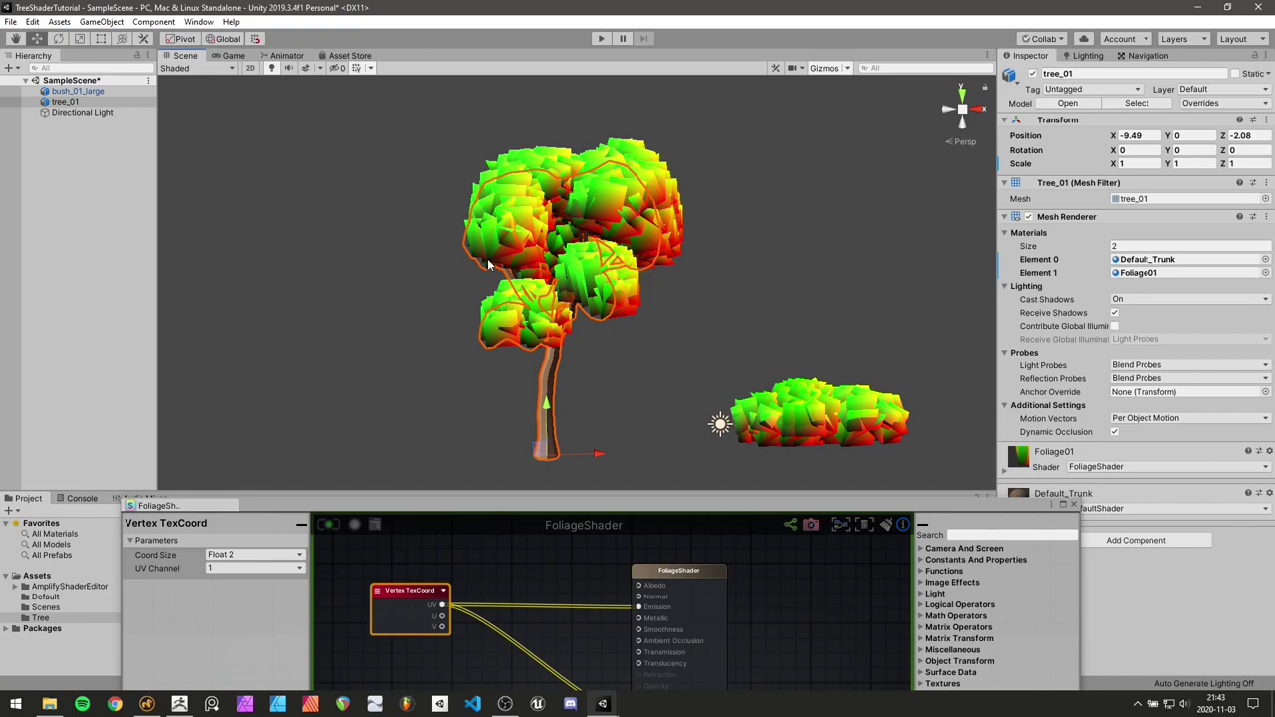
Move the Vertex TexCoord node farther away from the FoliageShader output node to make room for another node
{"action": "left_click_drag", "start_coordinate": [488, 511], "coordinate": [488, 390]}
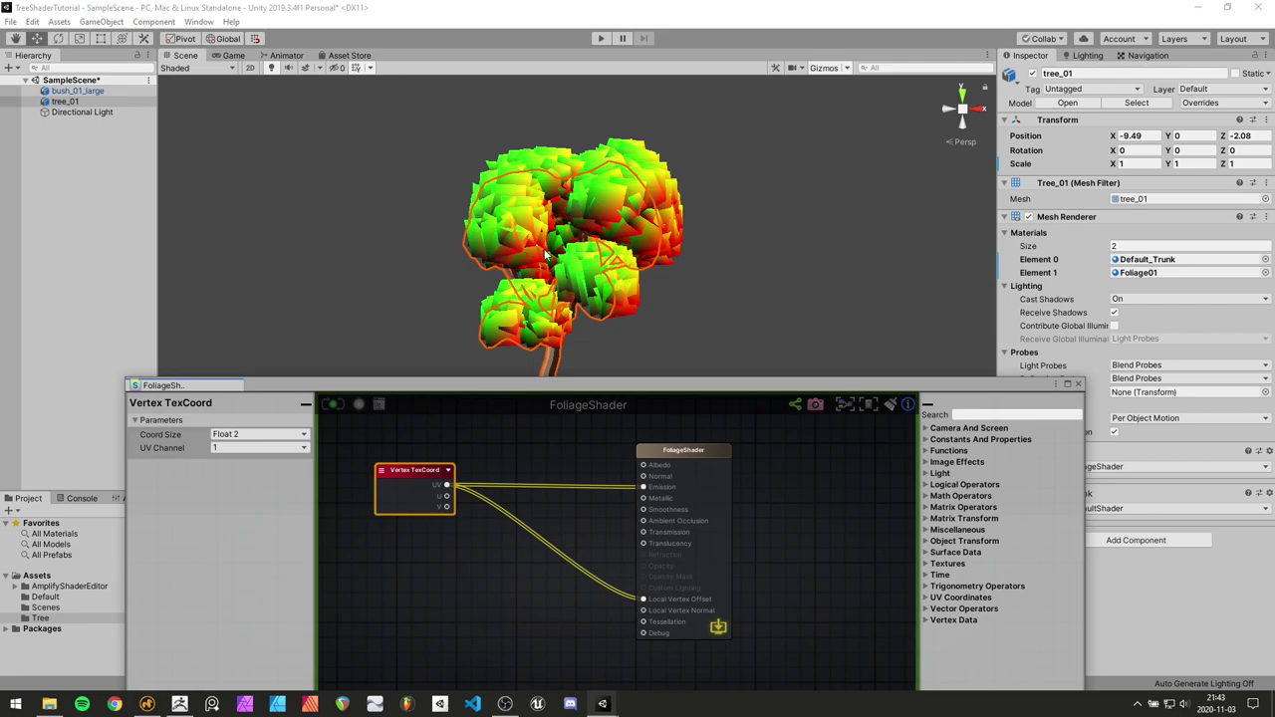
{"action": "mouse_move", "coordinate": [431, 474]}
{"action": "left_click_drag", "start_coordinate": [428, 474], "coordinate": [377, 471]}
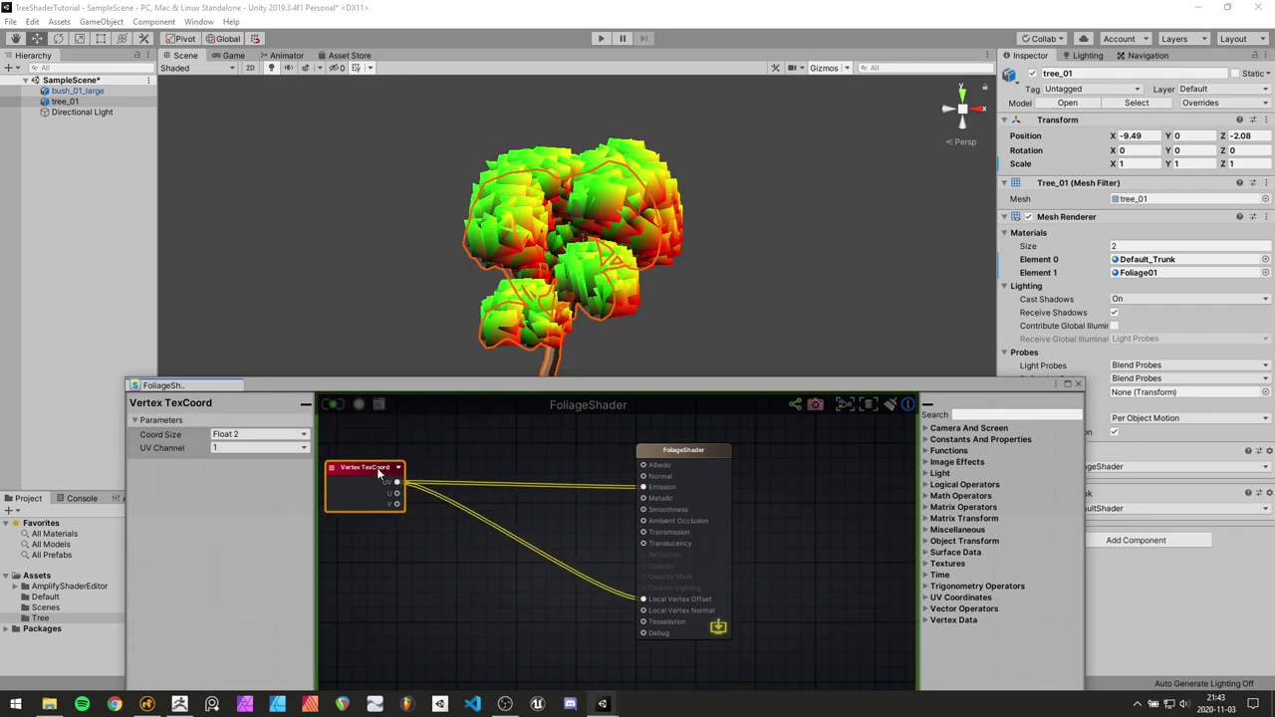
{"action": "middle_click_drag", "start_coordinate": [433, 553], "coordinate": [492, 544]}
Add a Remap node to the graph just below the Vertex TexCoord node
{"action": "left_click", "coordinate": [470, 550]}
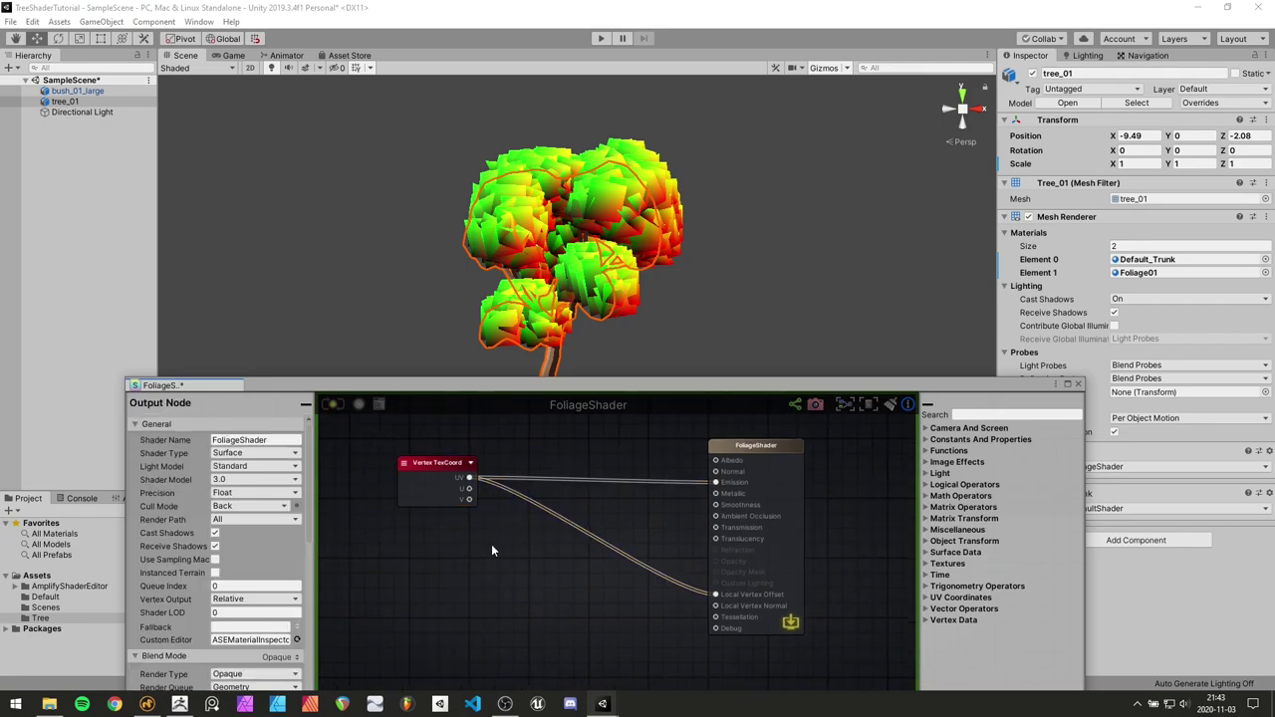
{"action": "right_click", "coordinate": [481, 546]}
{"action": "type", "text": "re"}
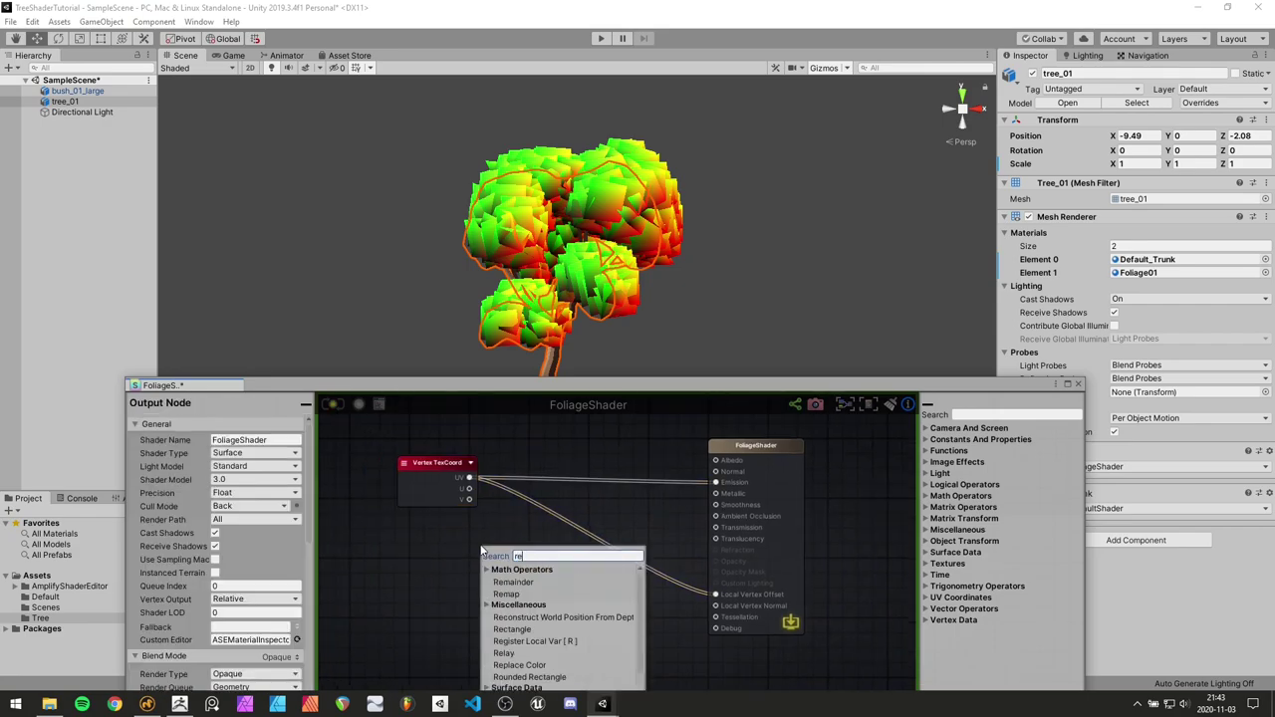
{"action": "type", "text": "map"}
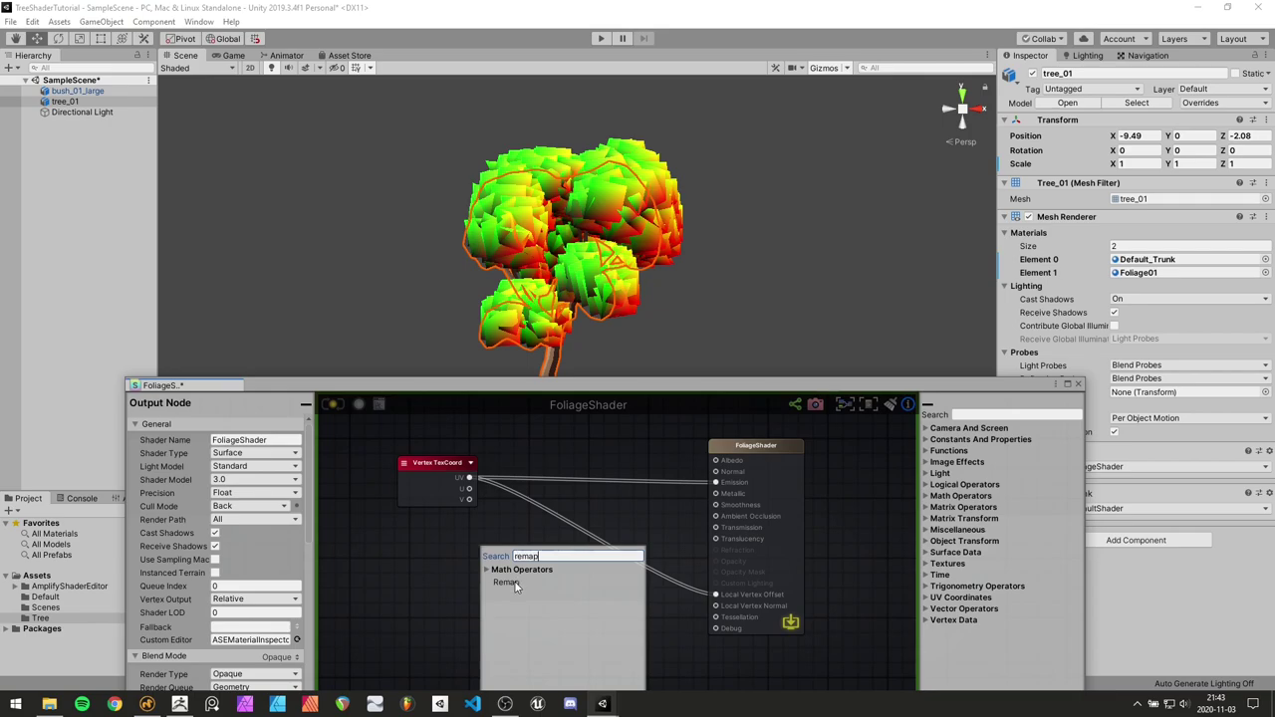
{"action": "left_click", "coordinate": [506, 582]}
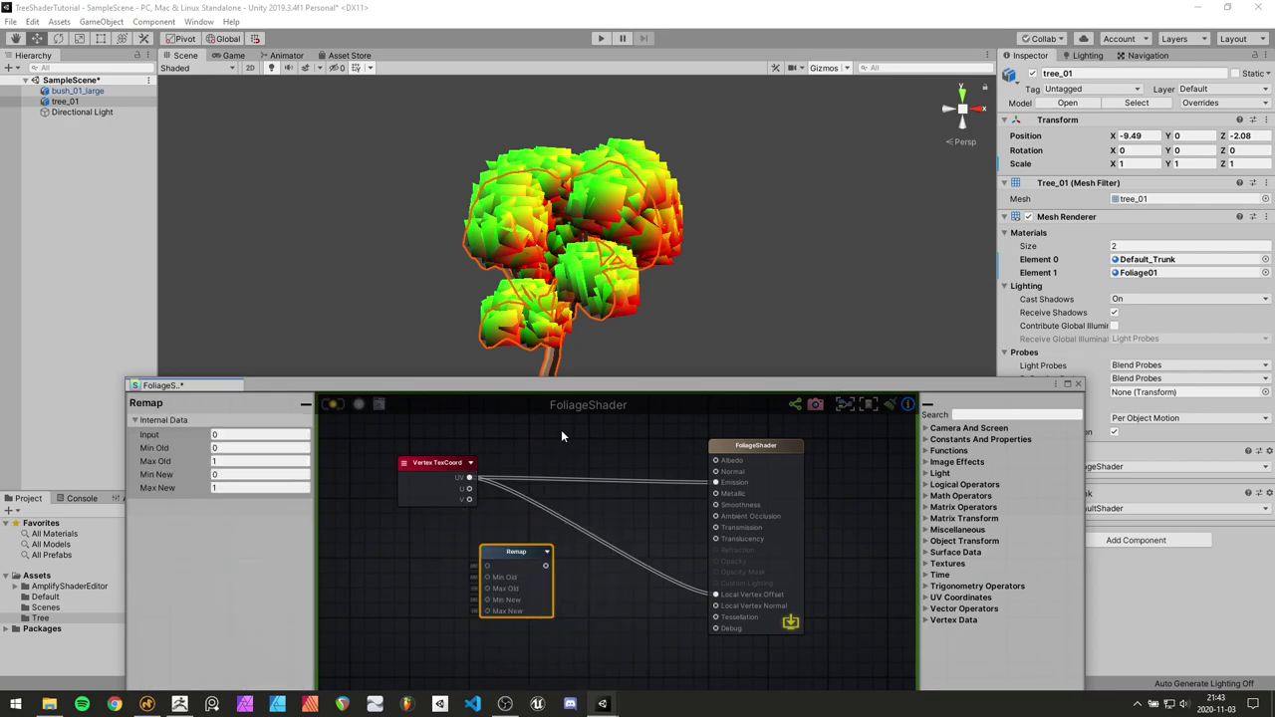
{"action": "middle_click_drag", "start_coordinate": [506, 523], "coordinate": [528, 504]}
{"action": "left_click_drag", "start_coordinate": [522, 533], "coordinate": [532, 514]}
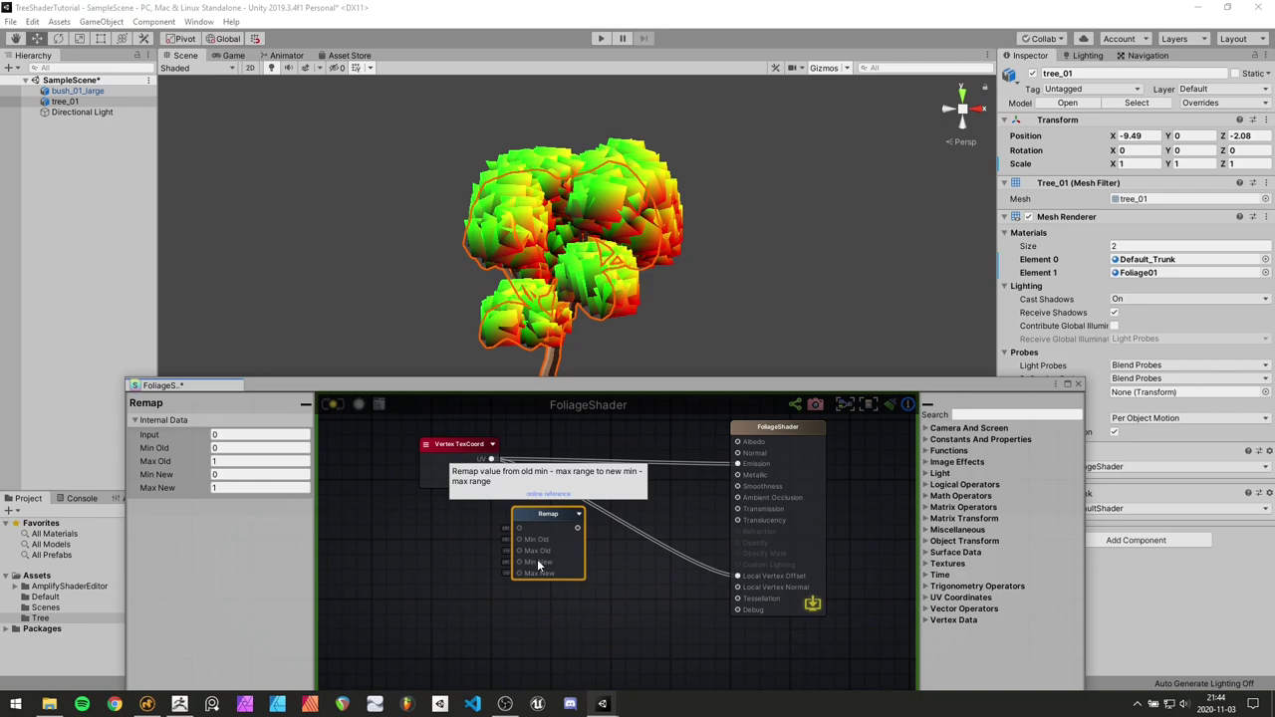
Connect the Vertex TexCoord UV output to the Remap node's input
{"action": "scroll", "coordinate": [481, 546], "scroll_direction": "up", "scroll_amount": 1}
{"action": "scroll", "coordinate": [480, 539], "scroll_direction": "up", "scroll_amount": 2}
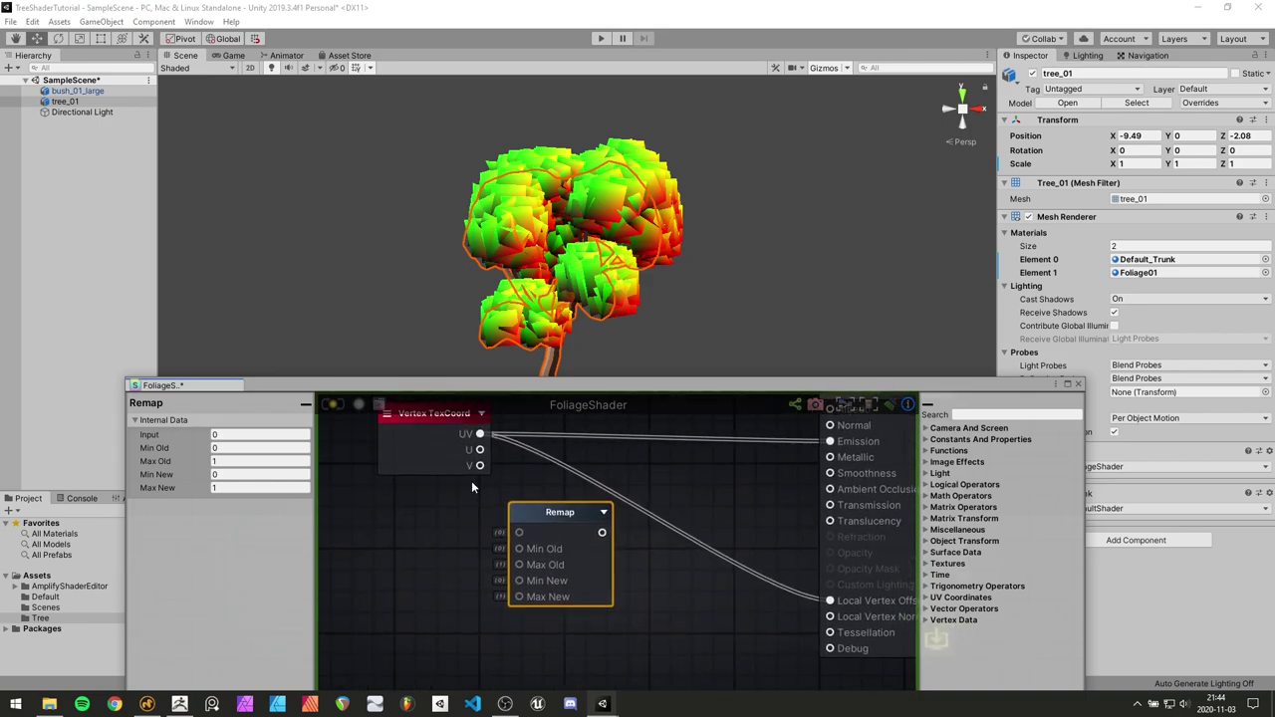
{"action": "left_click_drag", "start_coordinate": [479, 434], "coordinate": [561, 516]}
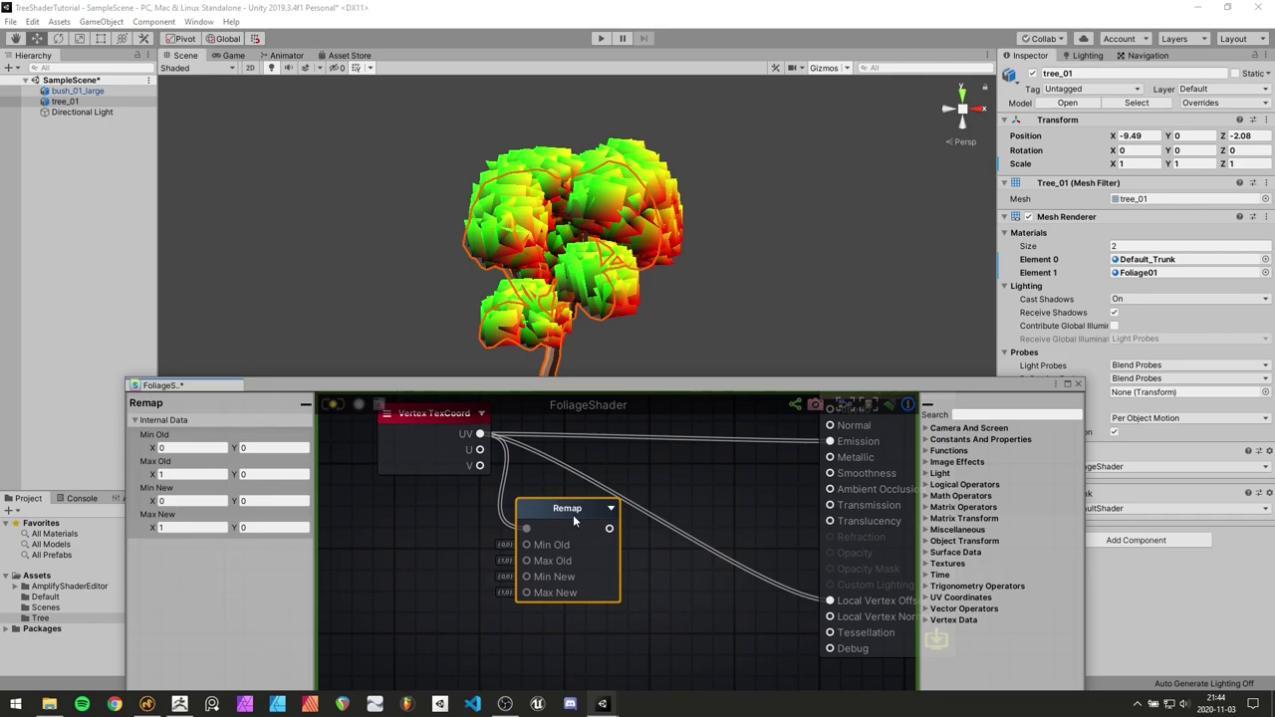
{"action": "left_click_drag", "start_coordinate": [577, 512], "coordinate": [579, 512]}
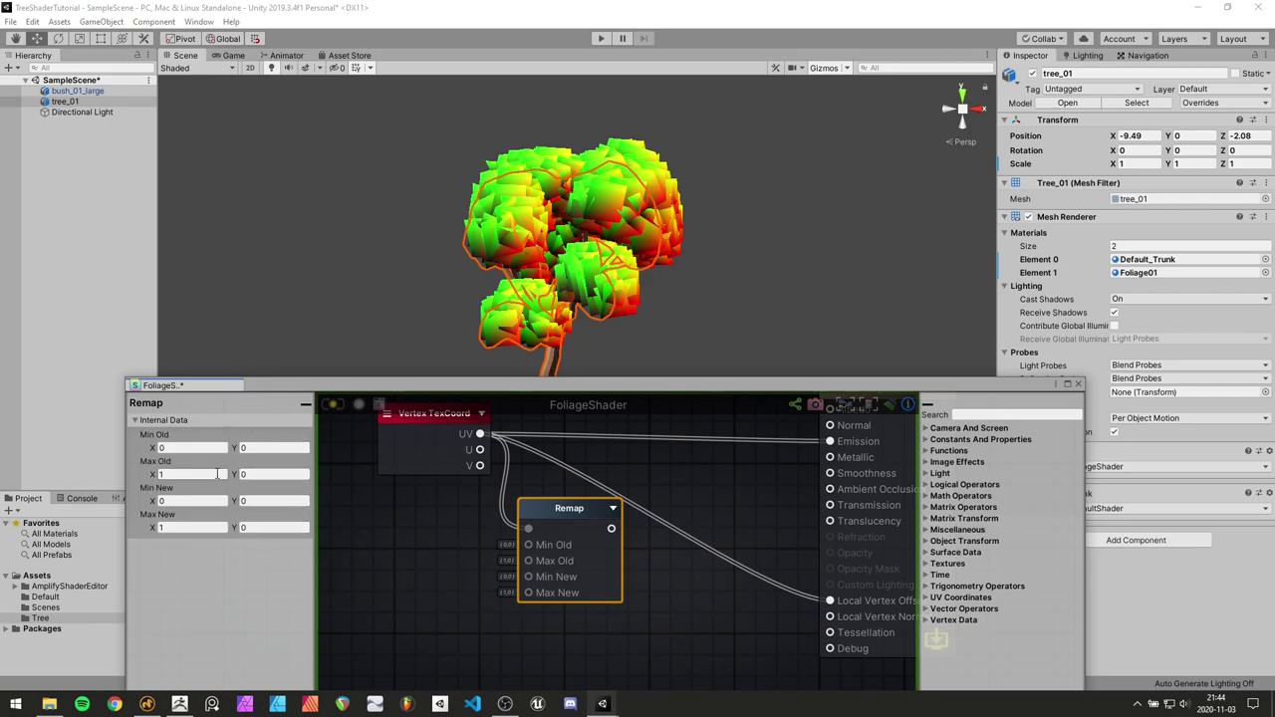
Set the Remap ranges to Max Old X 1, Y 1, Min New X -1, Y -1 and Max New X 1, Y 1
{"action": "left_click", "coordinate": [167, 449]}
{"action": "left_click", "coordinate": [168, 474]}
{"action": "key", "text": "Tab"}
{"action": "key", "text": "shift+Tab"}
{"action": "left_click", "coordinate": [251, 475]}
{"action": "type", "text": "1"}
{"action": "double_click", "coordinate": [264, 481]}
{"action": "double_click", "coordinate": [188, 503]}
{"action": "type", "text": "-1"}
{"action": "left_click", "coordinate": [275, 502]}
{"action": "type", "text": "-1"}
{"action": "left_click", "coordinate": [176, 526]}
{"action": "key", "text": "Tab"}
{"action": "type", "text": "1"}
Feed the Remap output into Local Vertex Offset in place of the direct UV connection and update the shader
{"action": "mouse_move", "coordinate": [574, 514]}
{"action": "left_mouse_down"}
{"action": "mouse_move", "coordinate": [569, 535]}
{"action": "mouse_move", "coordinate": [829, 601]}
{"action": "mouse_move", "coordinate": [571, 538]}
{"action": "left_mouse_up"}
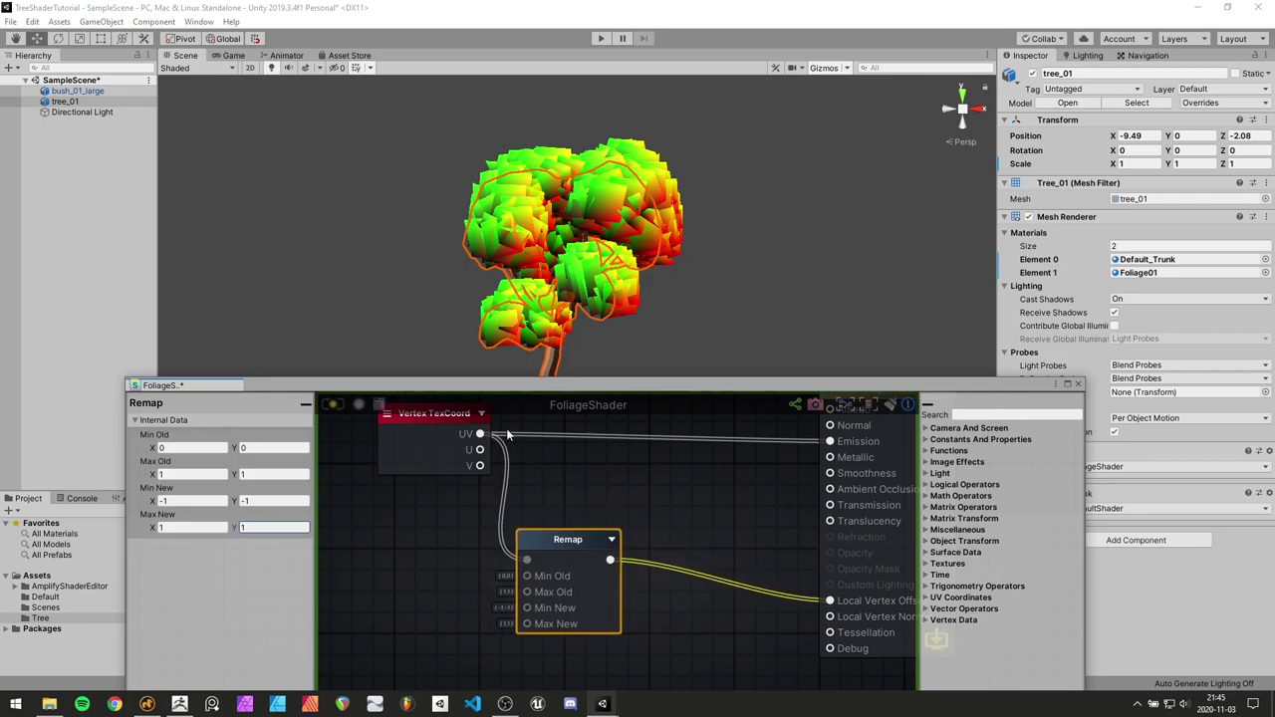
{"action": "left_click", "coordinate": [328, 405]}
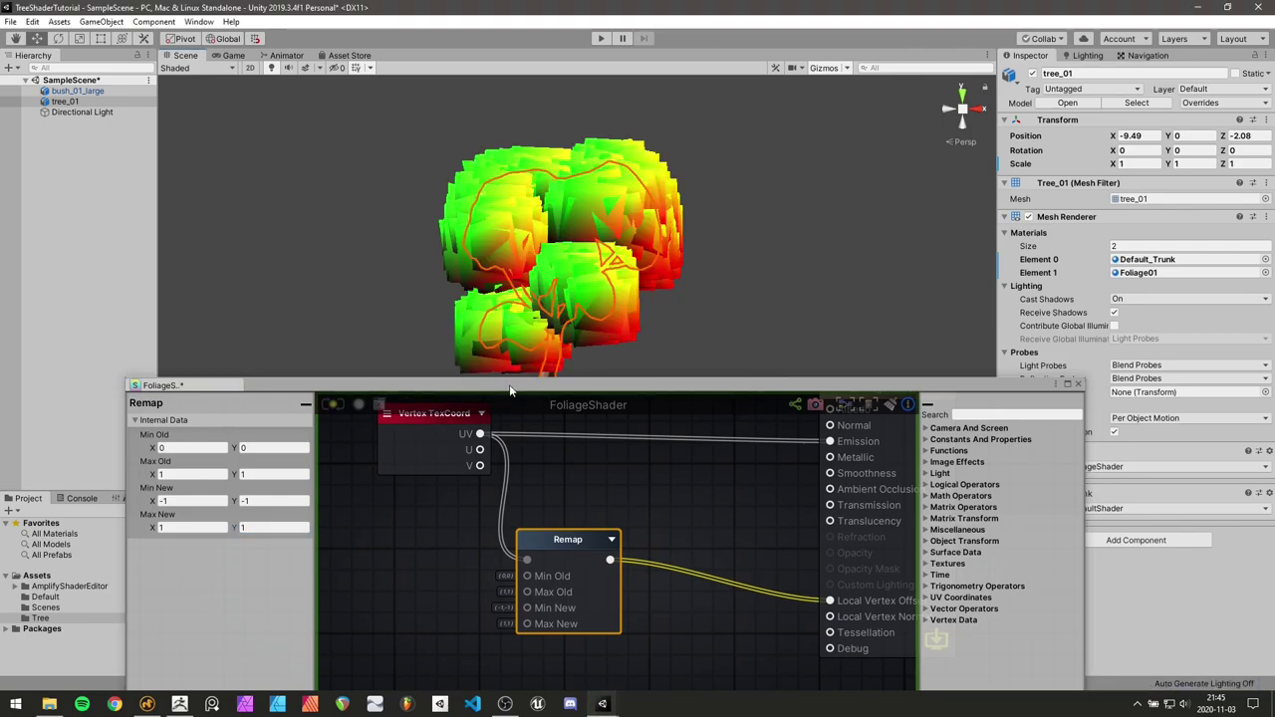
Orbit around the tree to compare the remapped foliage offset with the mesh outline from the front, side and above
{"action": "left_click_drag", "start_coordinate": [506, 379], "coordinate": [530, 442]}
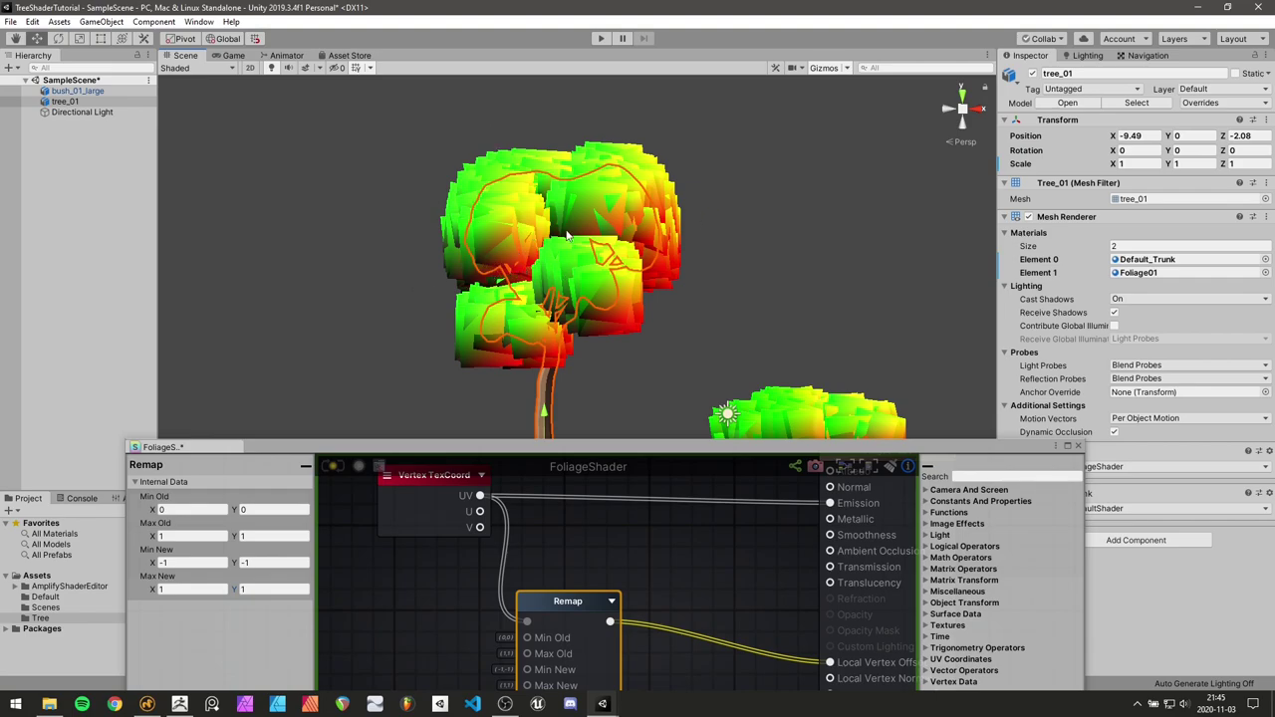
{"action": "key", "text": "alt"}
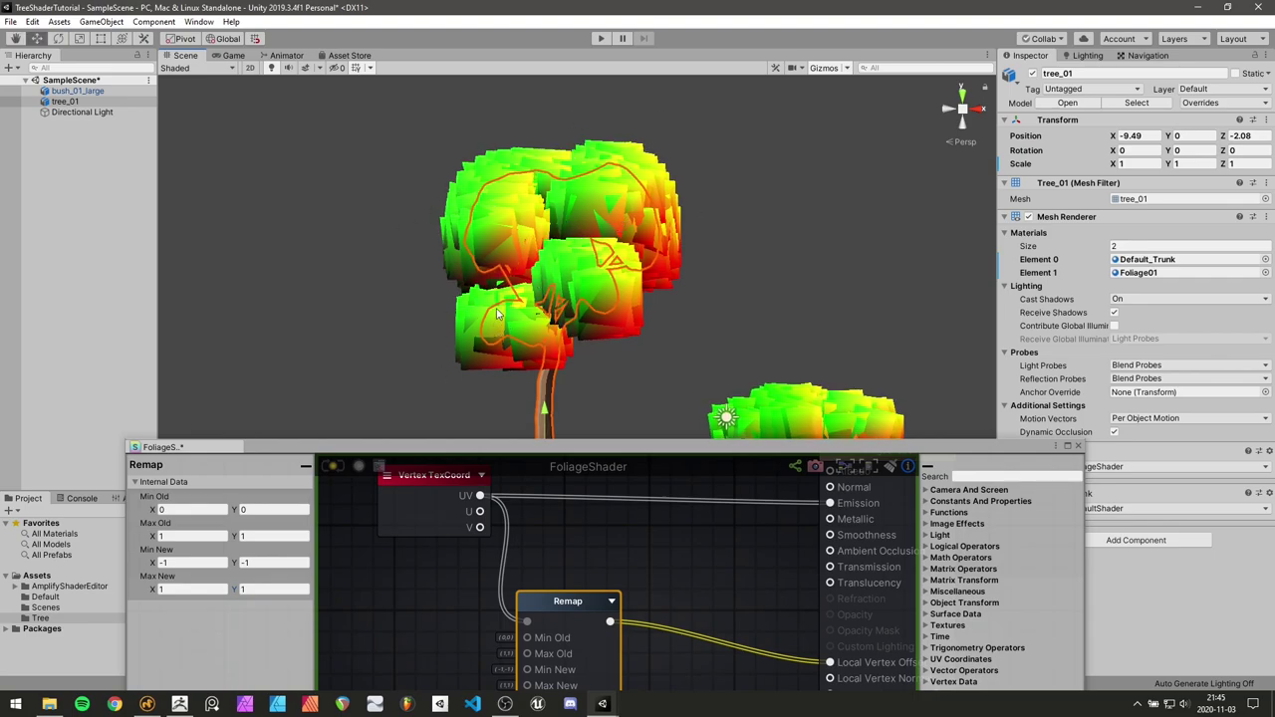
{"action": "key", "text": "alt"}
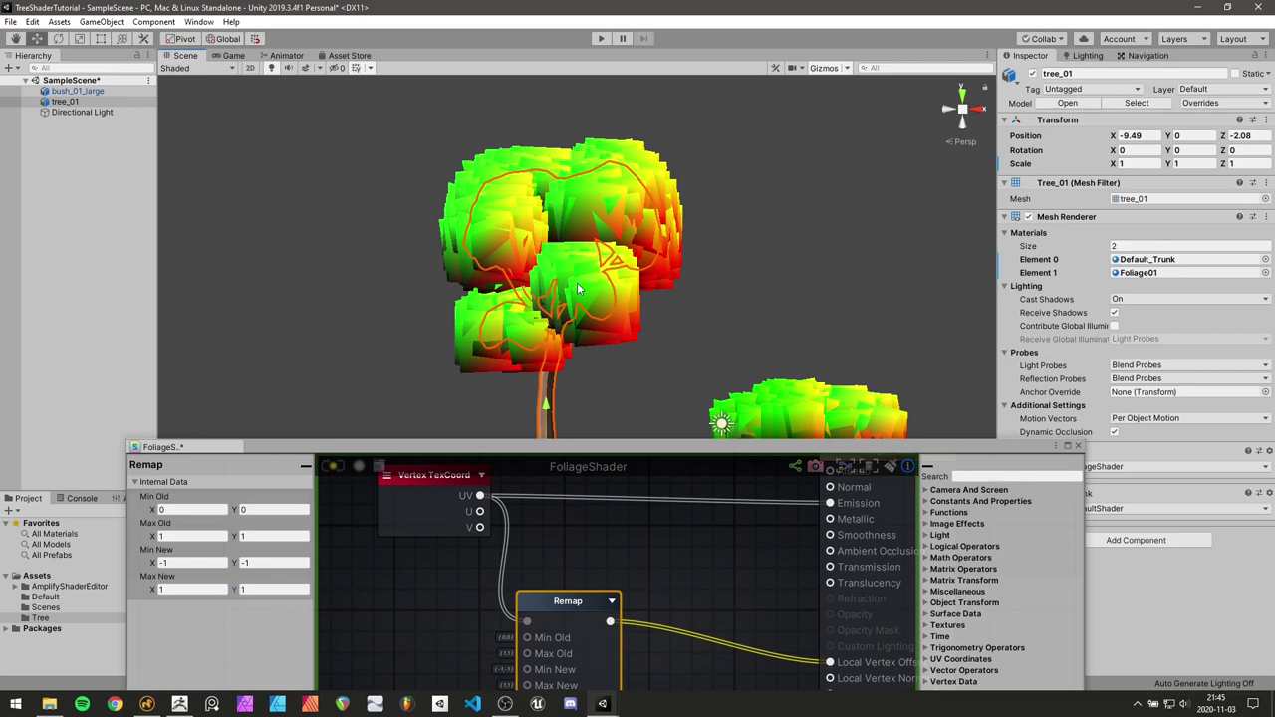
{"action": "left_click_drag", "start_coordinate": [589, 282], "coordinate": [450, 262], "text": "alt"}
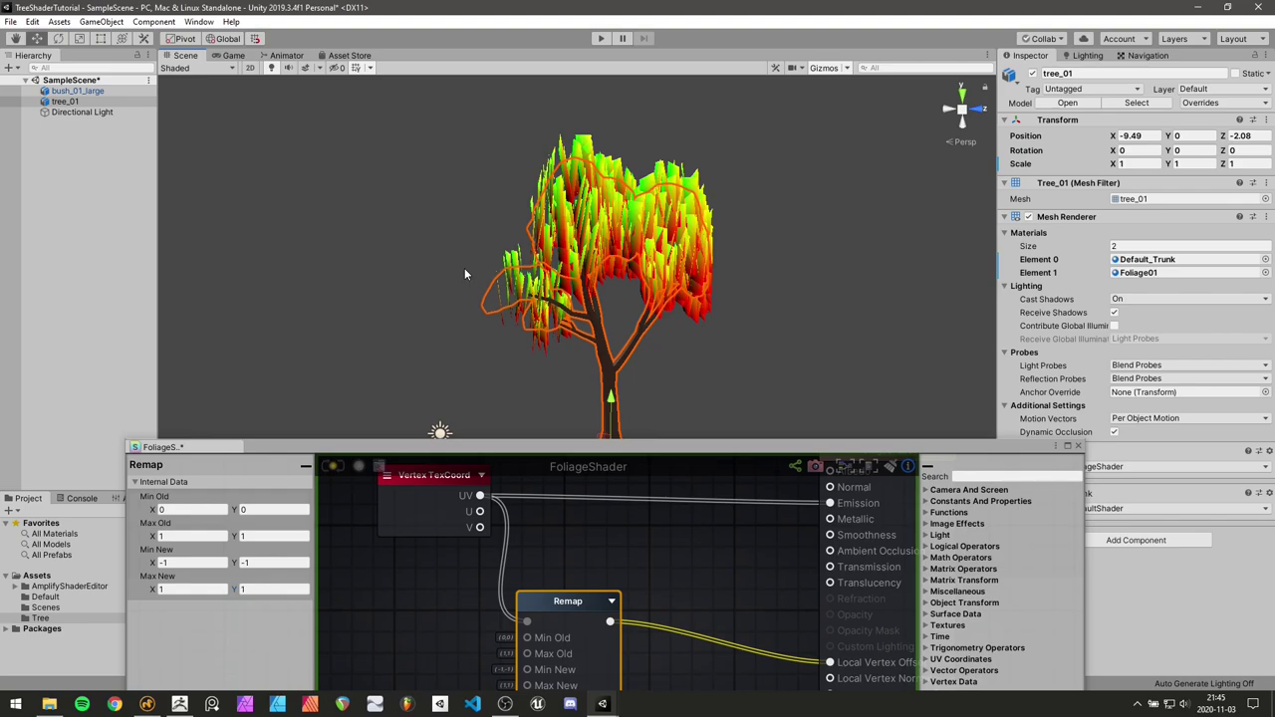
{"action": "left_click_drag", "start_coordinate": [482, 267], "coordinate": [603, 274], "text": "alt"}
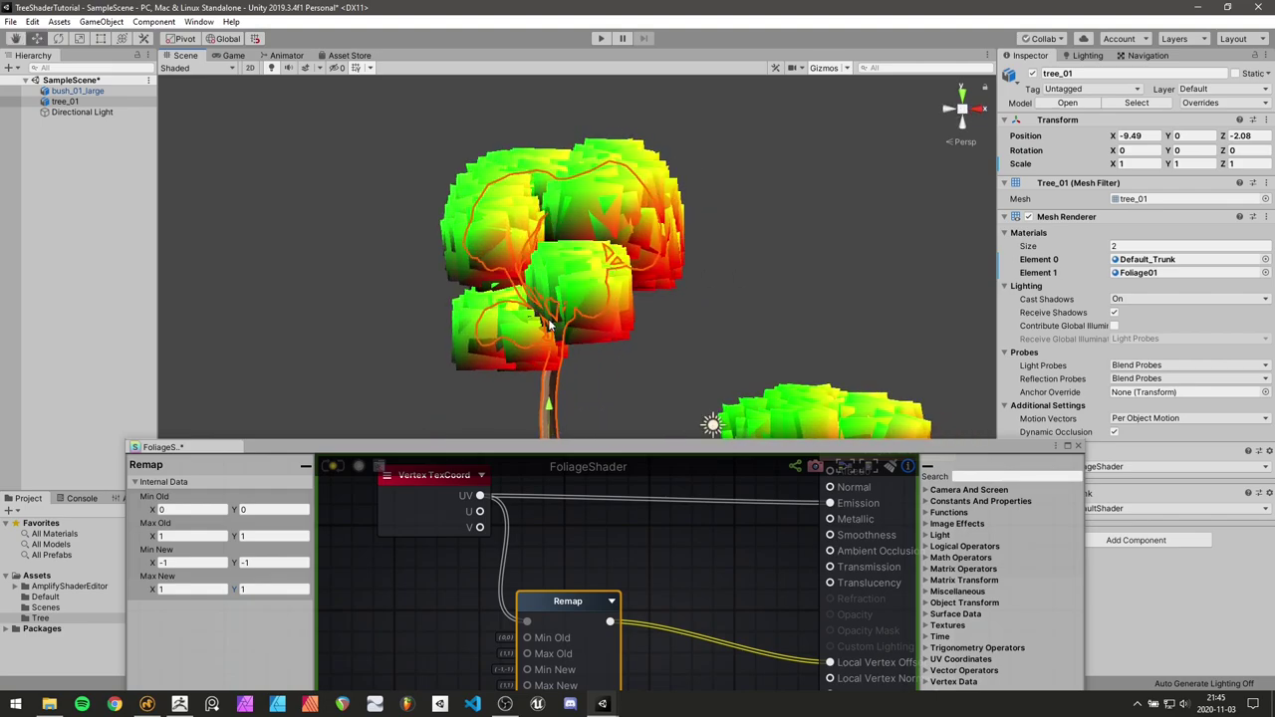
{"action": "left_click_drag", "start_coordinate": [528, 318], "coordinate": [822, 306], "text": "alt"}
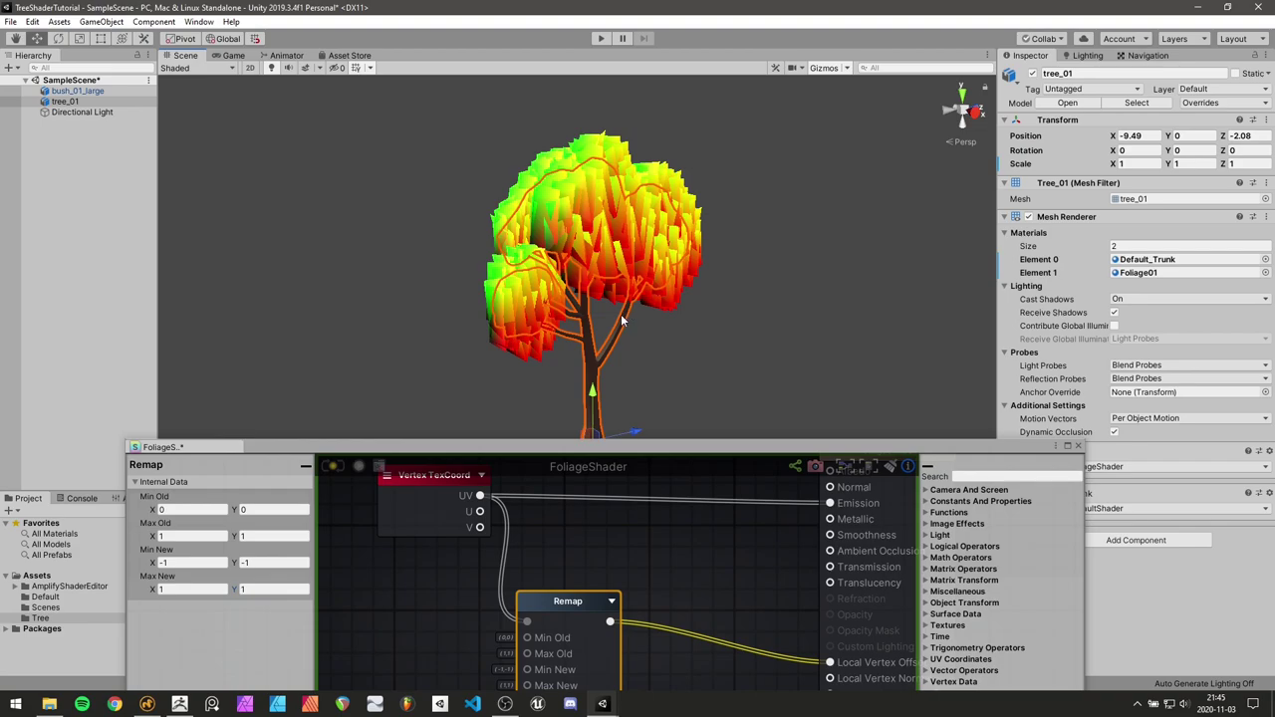
{"action": "left_click_drag", "start_coordinate": [621, 314], "coordinate": [601, 73], "text": "alt"}
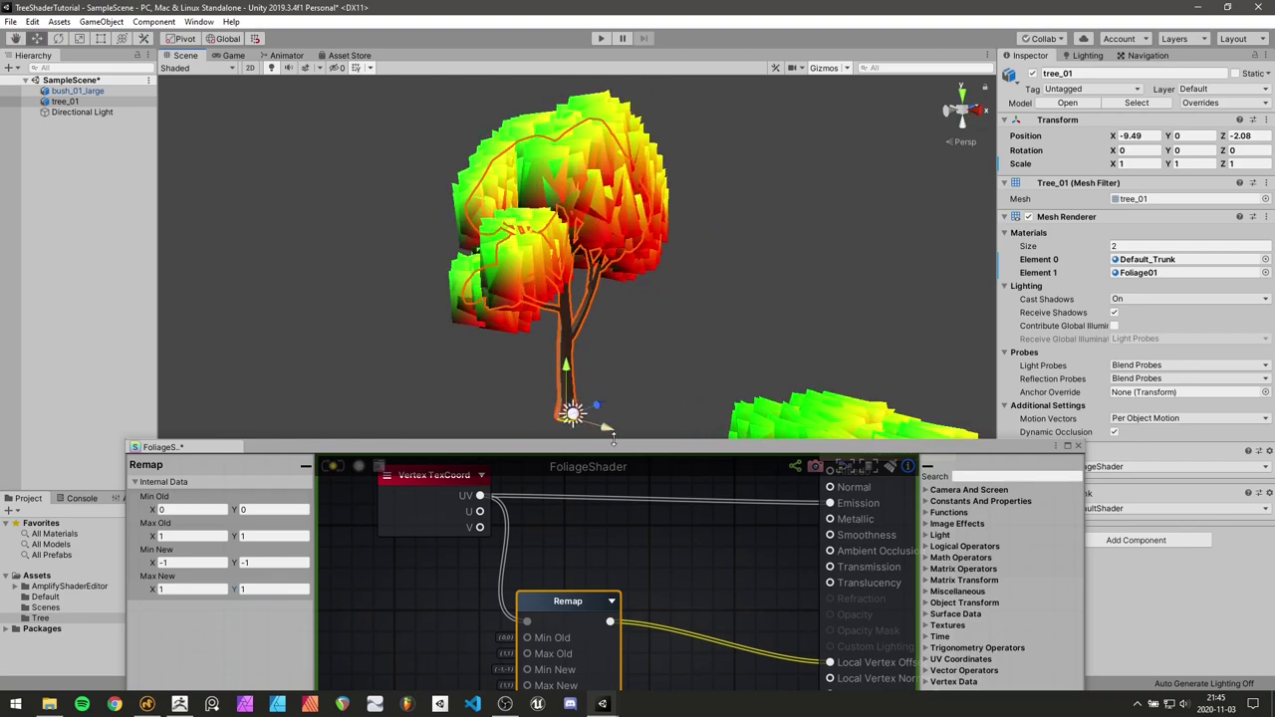
Move the Vertex TexCoord and Remap nodes farther from the output node, placing Remap just below Vertex TexCoord
{"action": "left_click_drag", "start_coordinate": [611, 455], "coordinate": [603, 275]}
{"action": "scroll", "coordinate": [577, 393], "scroll_direction": "down", "scroll_amount": 3}
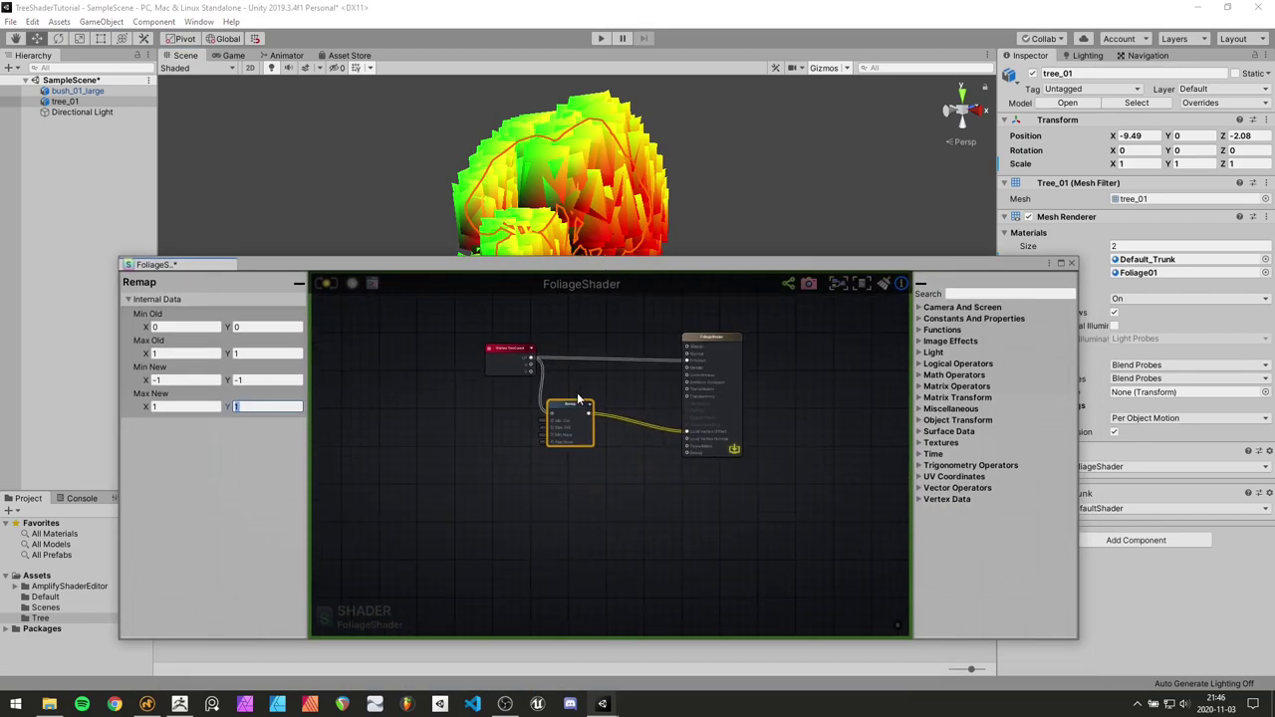
{"action": "left_click_drag", "start_coordinate": [504, 346], "coordinate": [402, 348]}
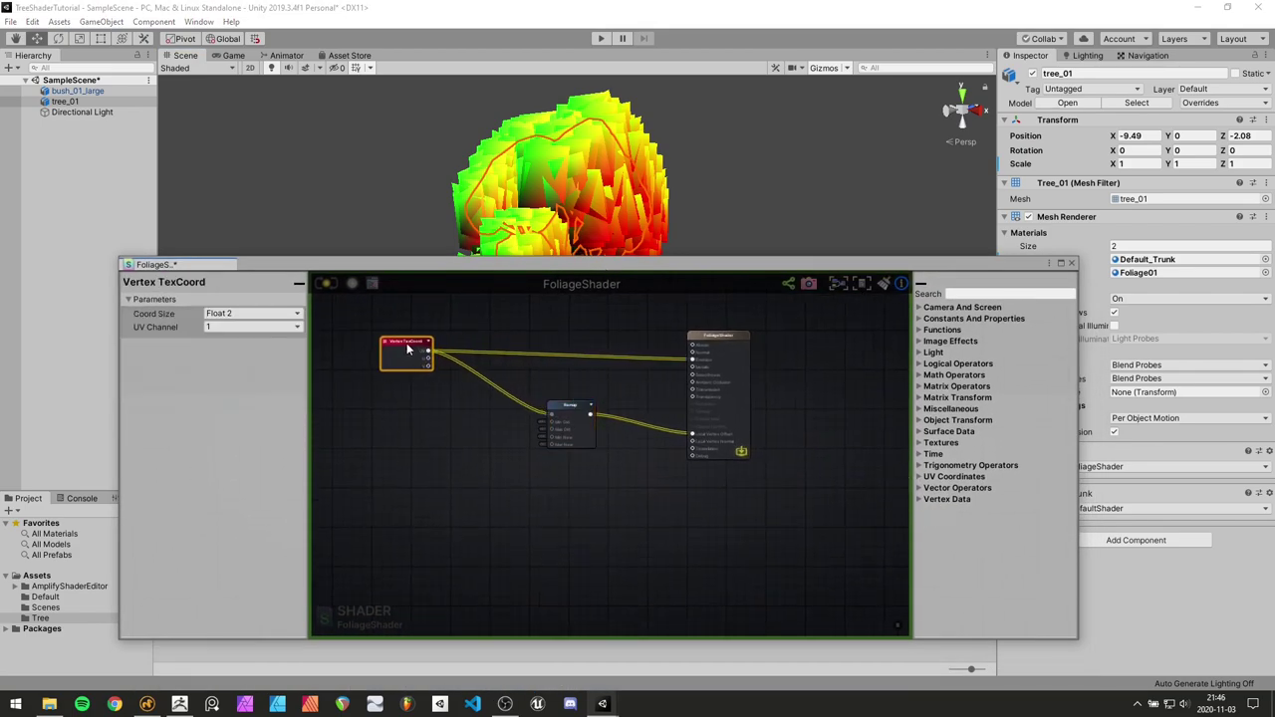
{"action": "left_click_drag", "start_coordinate": [561, 403], "coordinate": [462, 367]}
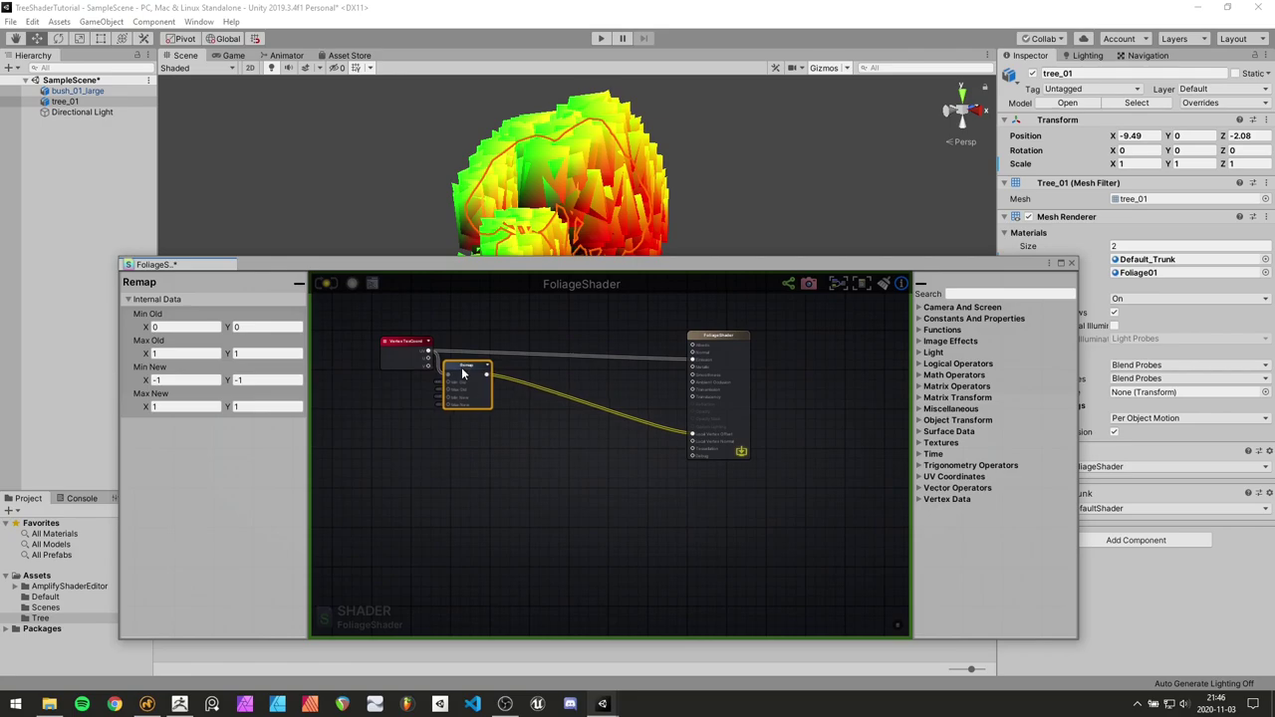
{"action": "left_click", "coordinate": [519, 429]}
{"action": "scroll", "coordinate": [519, 427], "scroll_direction": "up", "scroll_amount": 5}
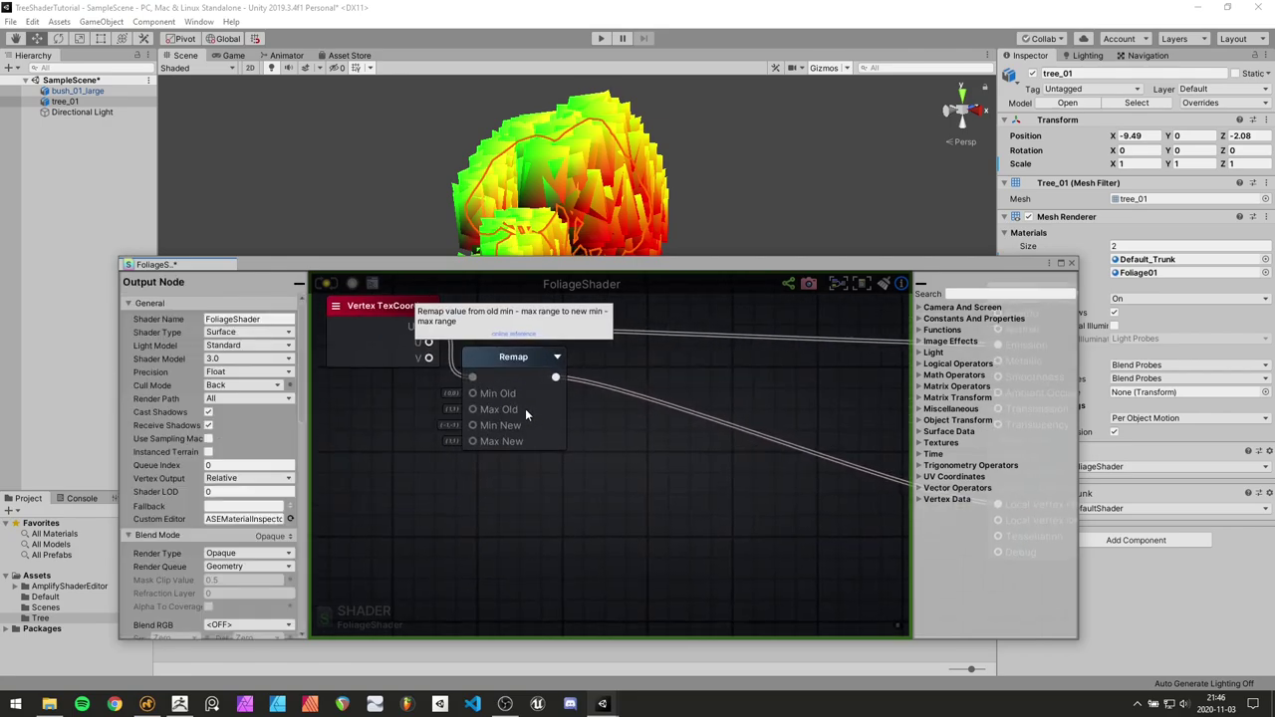
{"action": "middle_click_drag", "start_coordinate": [574, 419], "coordinate": [562, 427]}
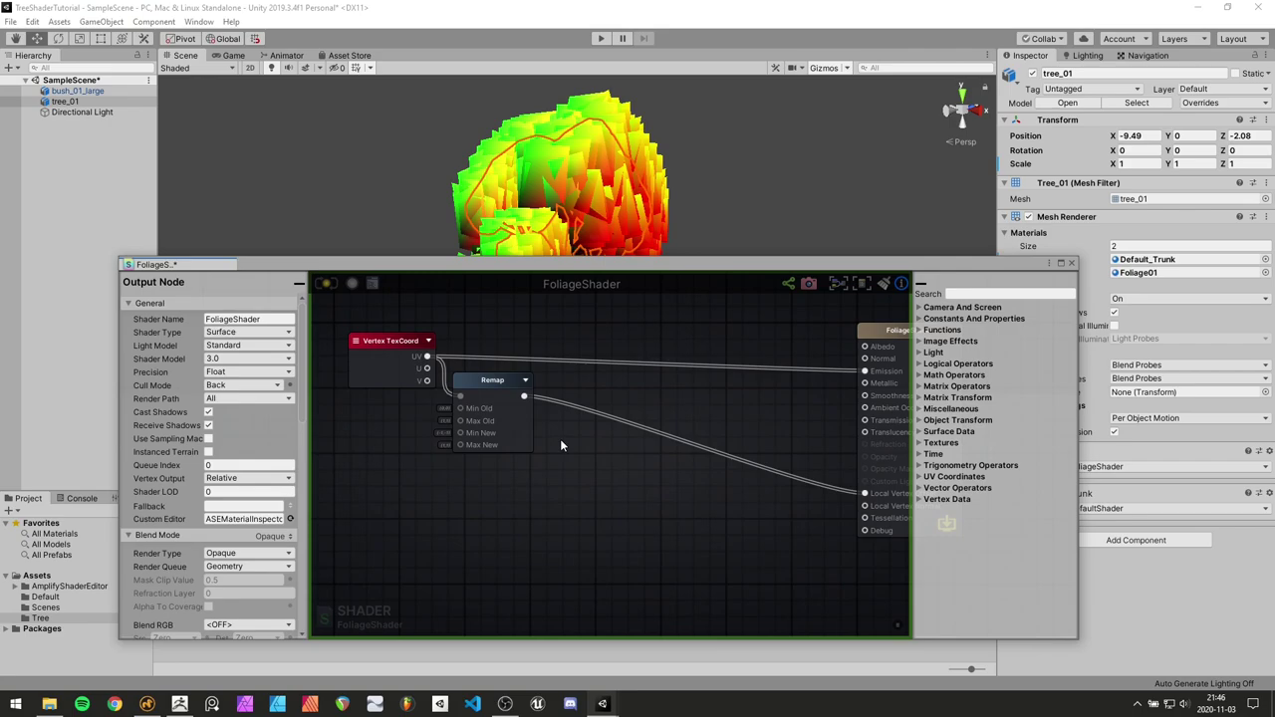
Add a View Matrix node and place it beneath the Remap node
{"action": "right_click", "coordinate": [563, 471]}
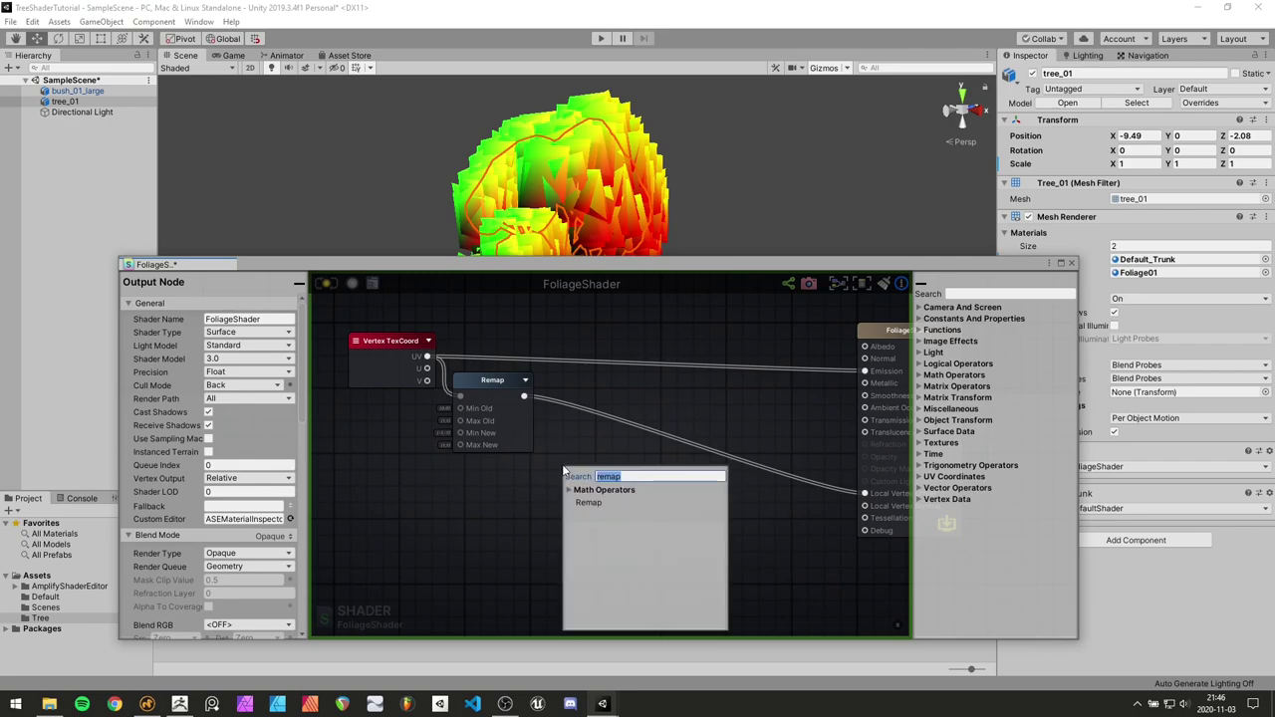
{"action": "type", "text": "view "}
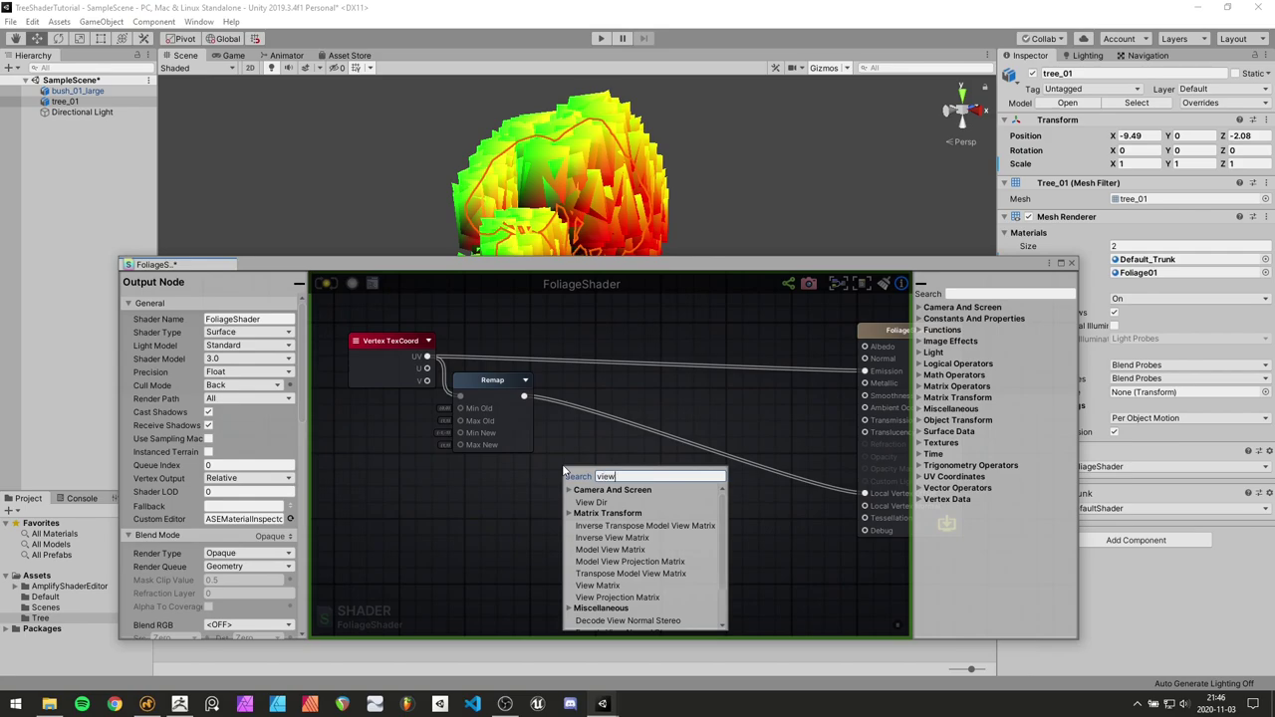
{"action": "type", "text": "matrix"}
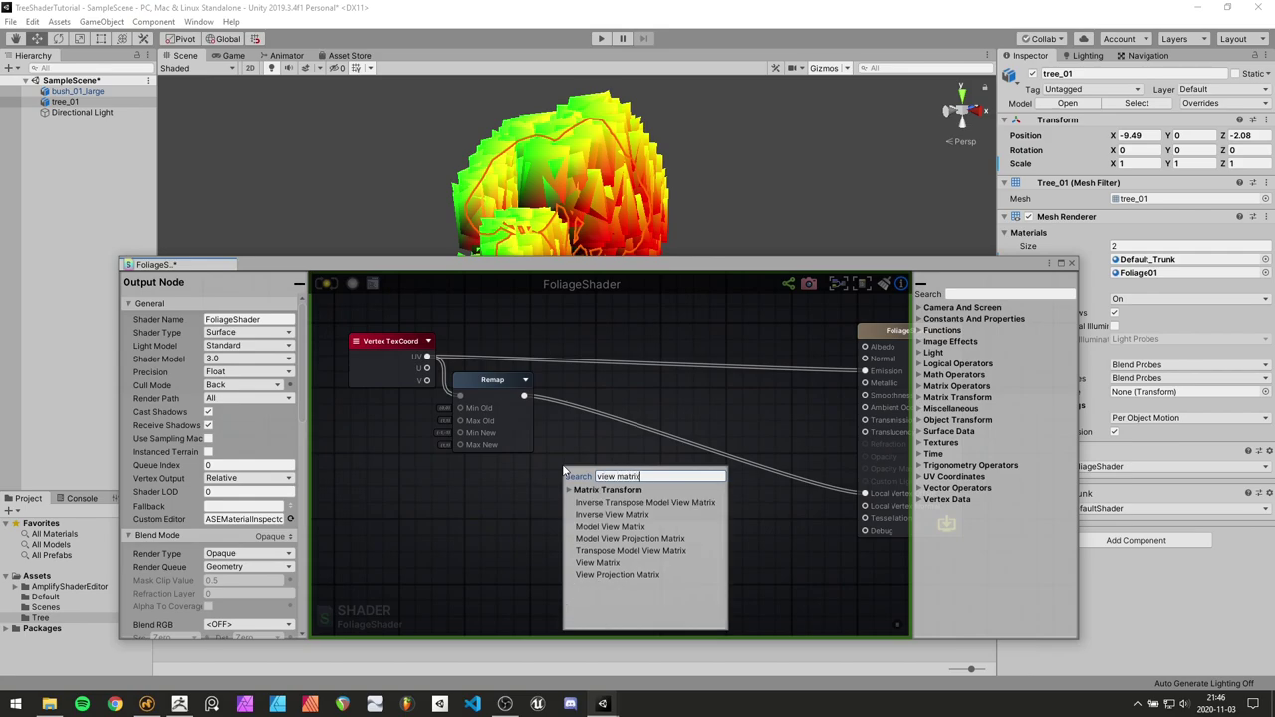
{"action": "left_click", "coordinate": [606, 562]}
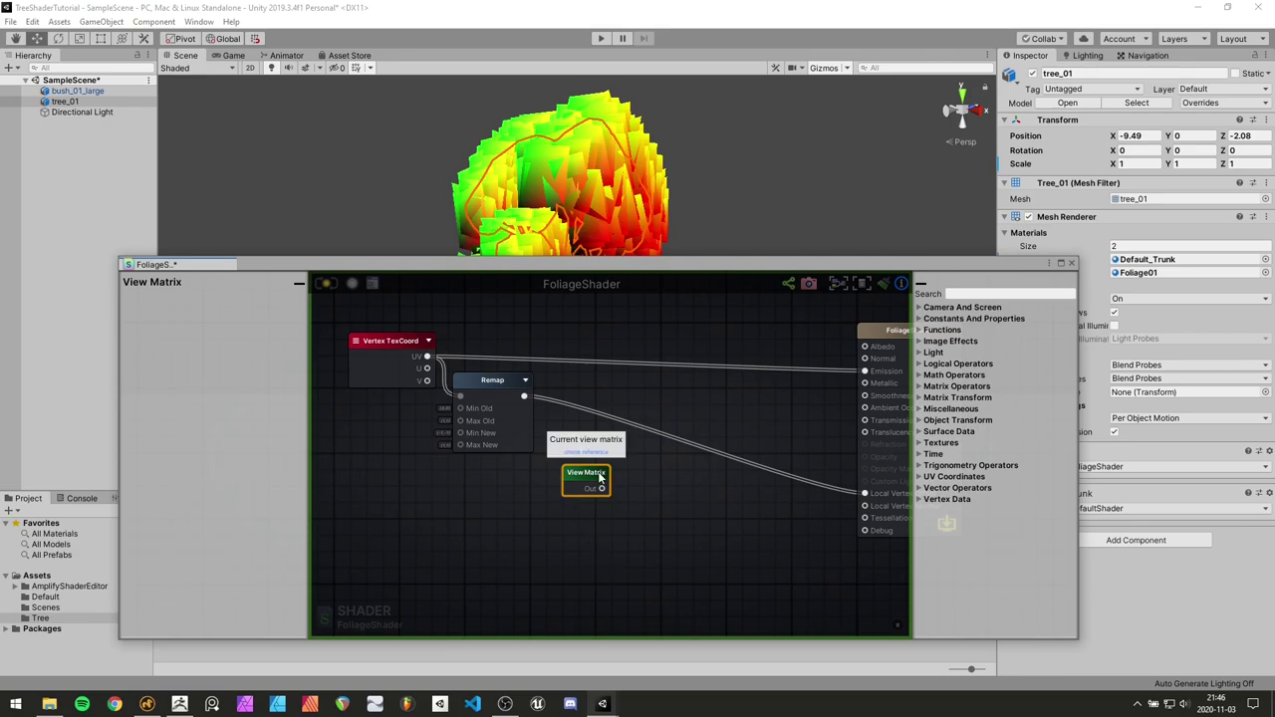
{"action": "left_click_drag", "start_coordinate": [599, 478], "coordinate": [524, 479]}
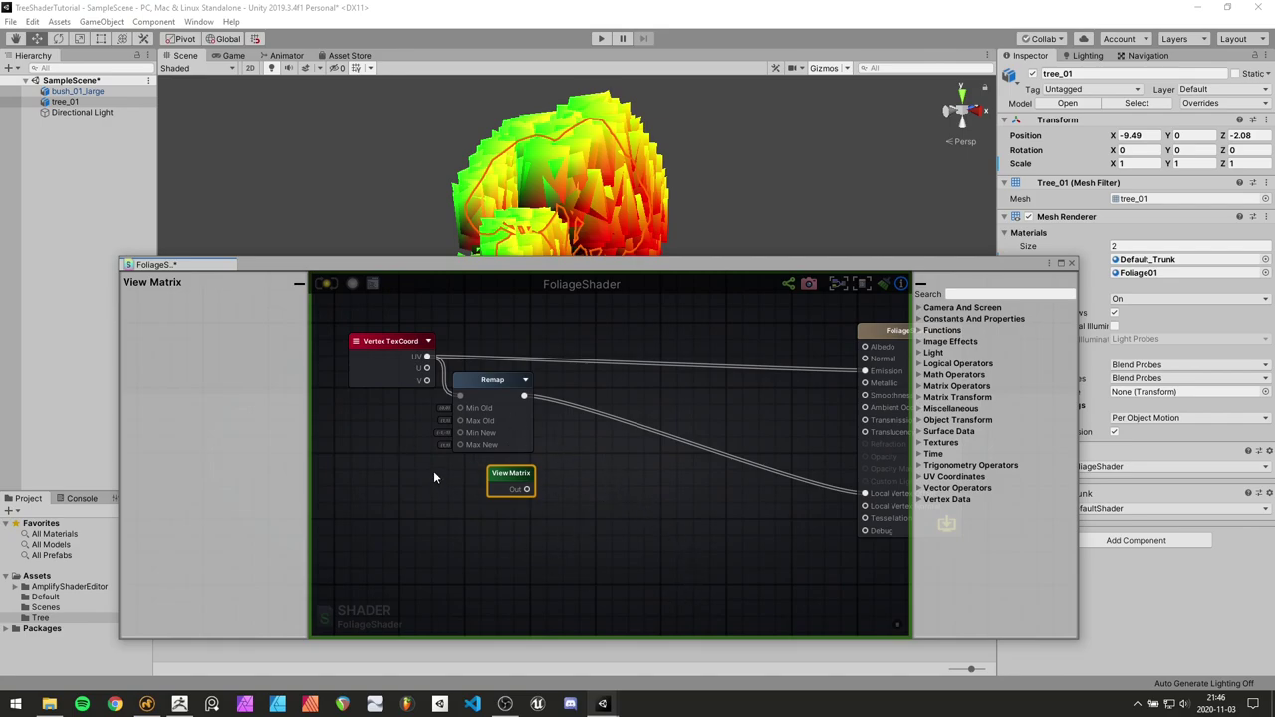
{"action": "left_click", "coordinate": [561, 465]}
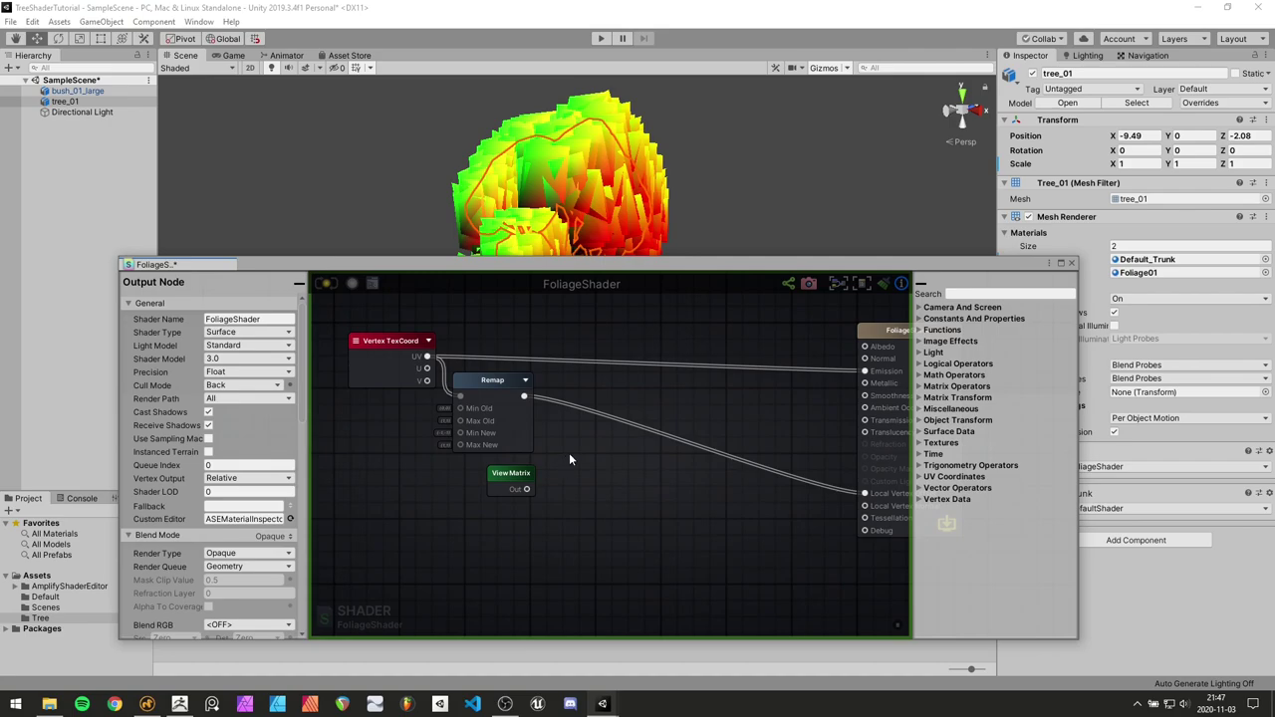
Multiply the Remap output by the View Matrix, feed the result into Local Vertex Offset and update the shader
{"action": "right_click", "coordinate": [569, 456]}
{"action": "type", "text": "mul"}
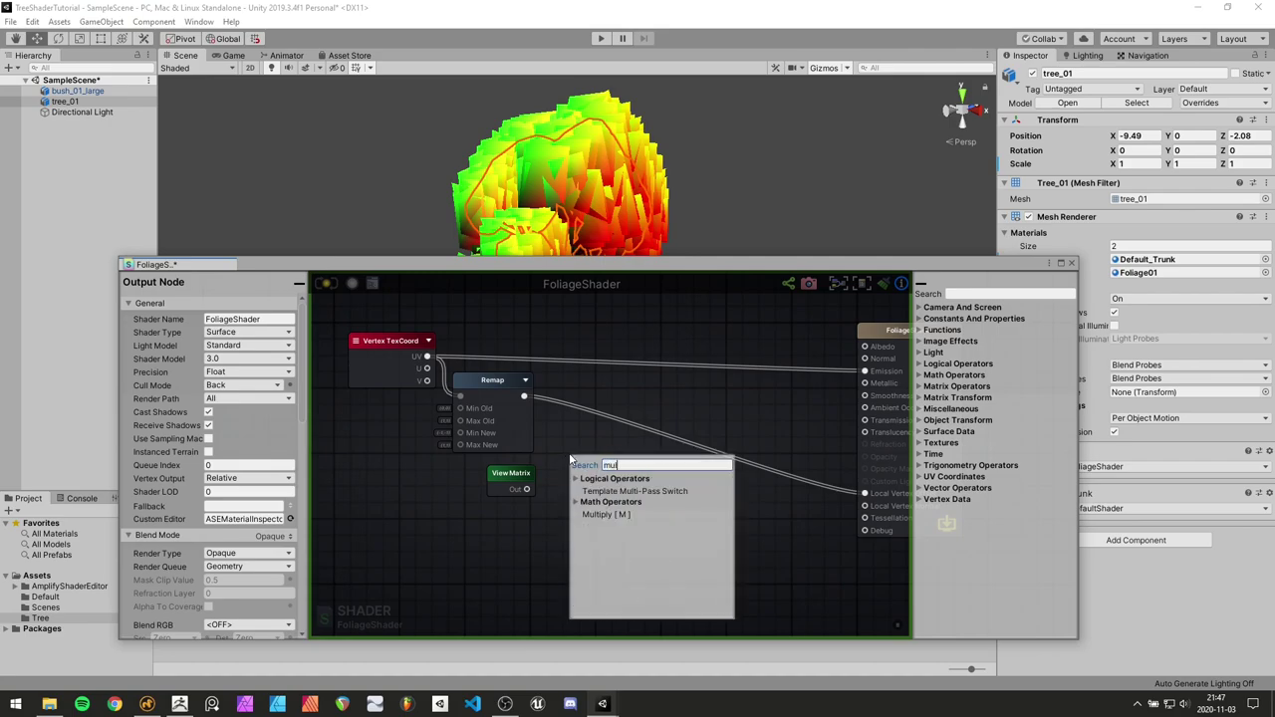
{"action": "type", "text": "t"}
{"action": "left_click", "coordinate": [614, 514]}
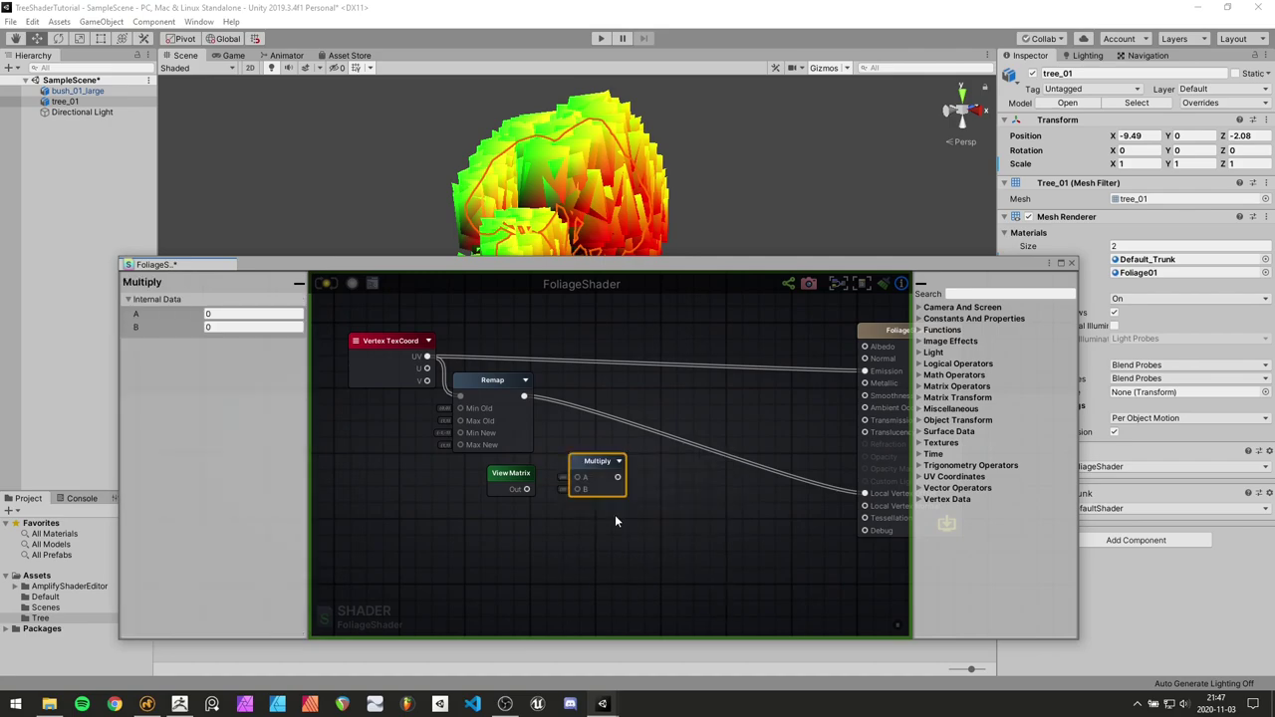
{"action": "left_click_drag", "start_coordinate": [594, 451], "coordinate": [566, 445]}
{"action": "left_click_drag", "start_coordinate": [527, 489], "coordinate": [862, 495]}
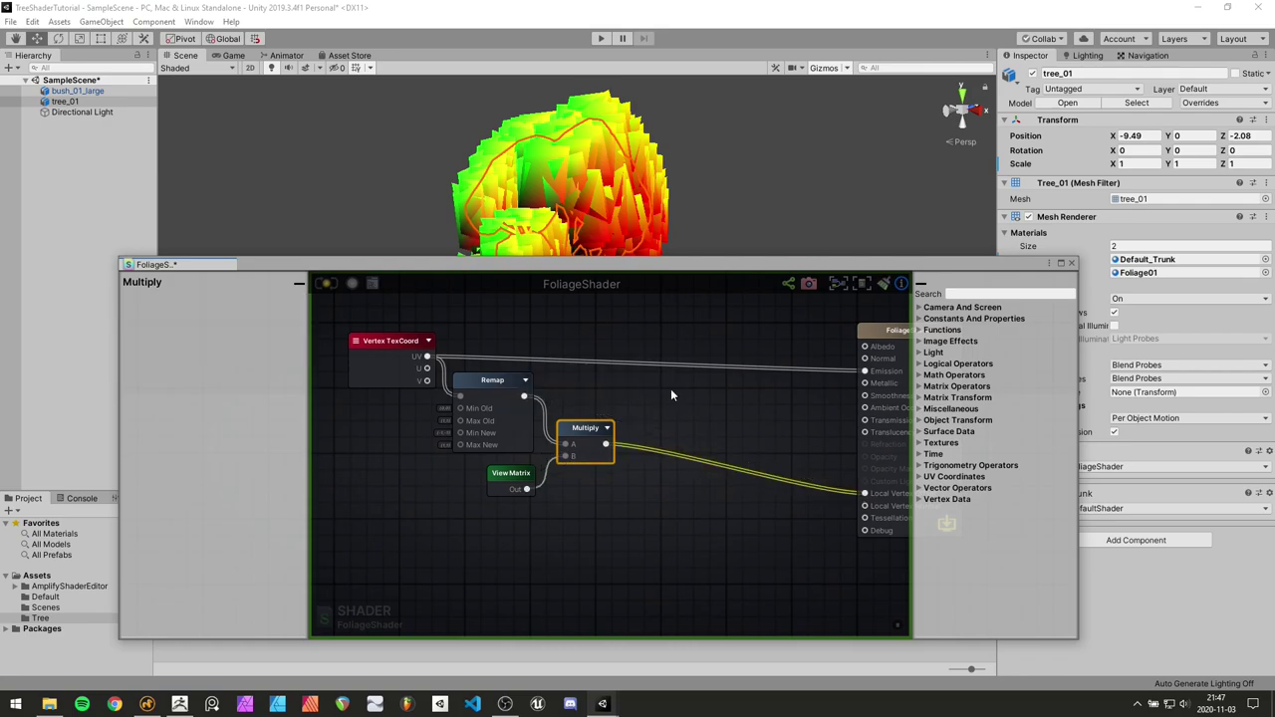
{"action": "left_click_drag", "start_coordinate": [554, 269], "coordinate": [641, 393]}
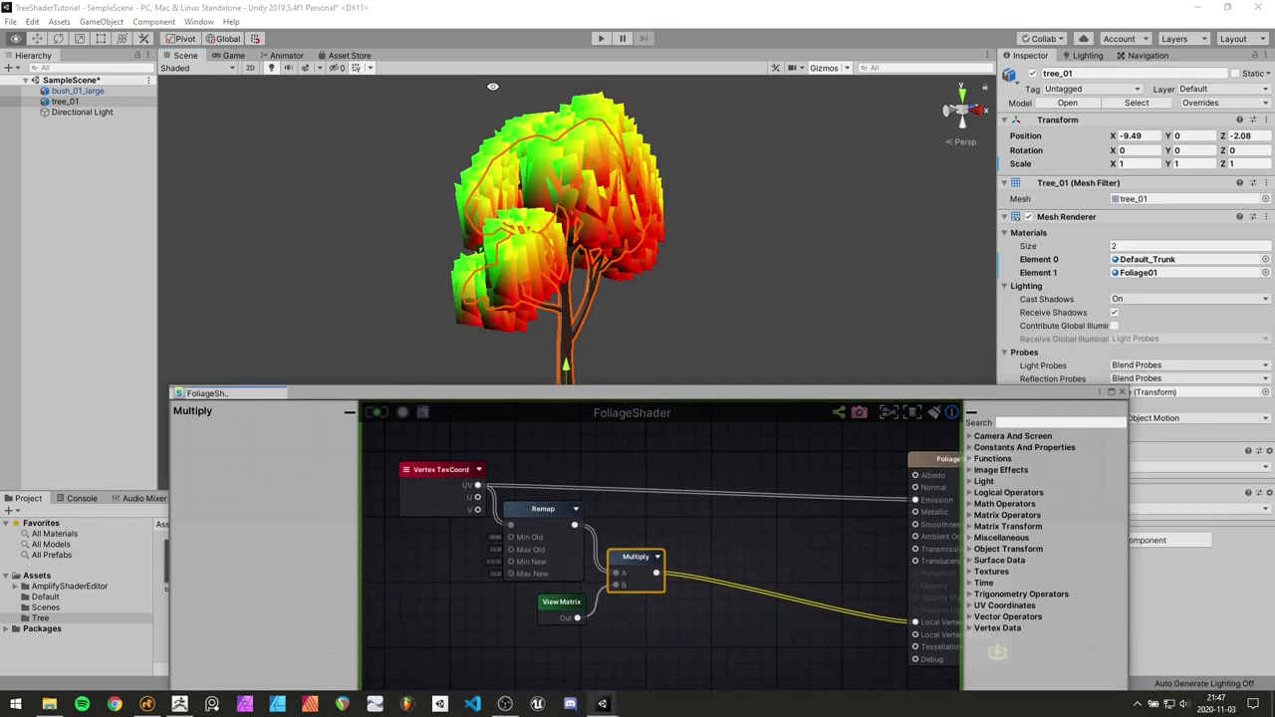
Orbit around the tree canopy to examine how the View Matrix multiplication affects the orientation of the foliage quads
{"action": "scroll", "coordinate": [865, 197], "scroll_direction": "up", "scroll_amount": 4}
{"action": "middle_click_drag", "start_coordinate": [690, 181], "coordinate": [679, 264]}
{"action": "right_click_drag", "start_coordinate": [679, 264], "coordinate": [787, 234], "text": "alt"}
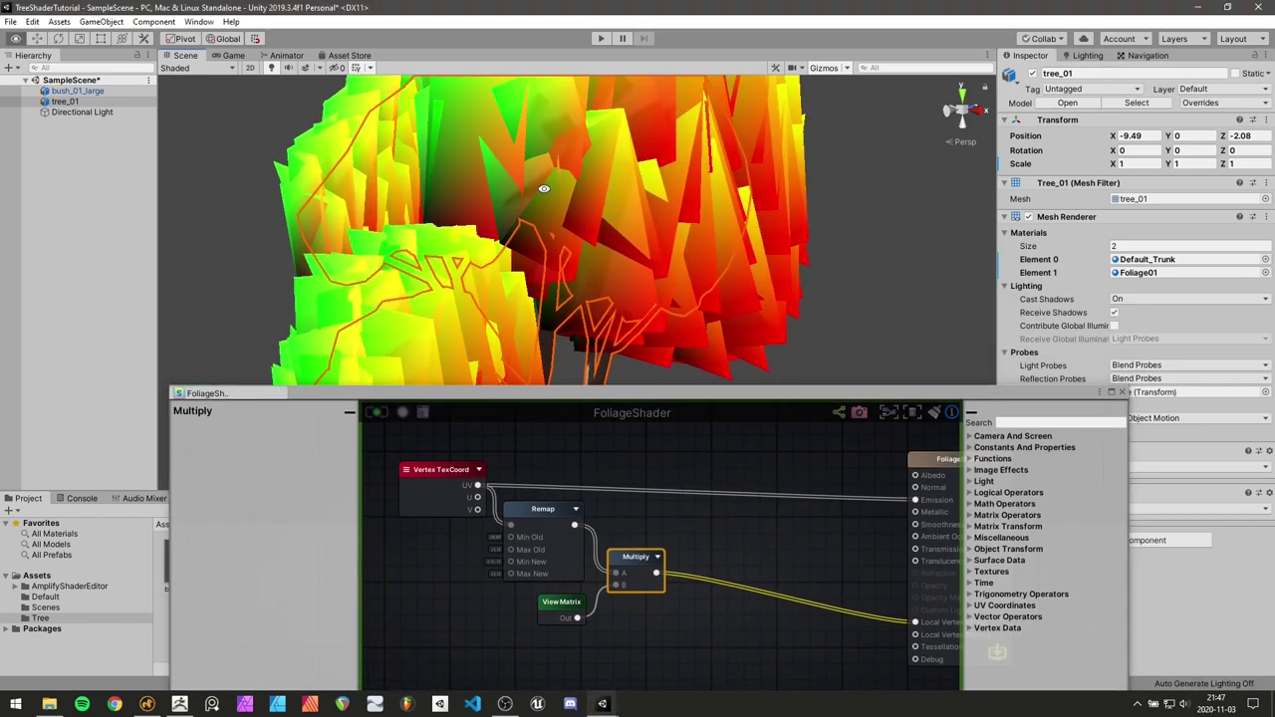
{"action": "left_click_drag", "start_coordinate": [544, 189], "coordinate": [622, 189], "text": "alt"}
{"action": "right_click_drag", "start_coordinate": [623, 188], "coordinate": [667, 142]}
{"action": "mouse_move", "coordinate": [668, 142]}
{"action": "left_mouse_down", "text": "alt"}
{"action": "mouse_move", "coordinate": [659, 121]}
{"action": "mouse_move", "coordinate": [672, 129]}
{"action": "left_mouse_up", "text": "alt"}
{"action": "right_click_drag", "start_coordinate": [672, 128], "coordinate": [671, 127]}
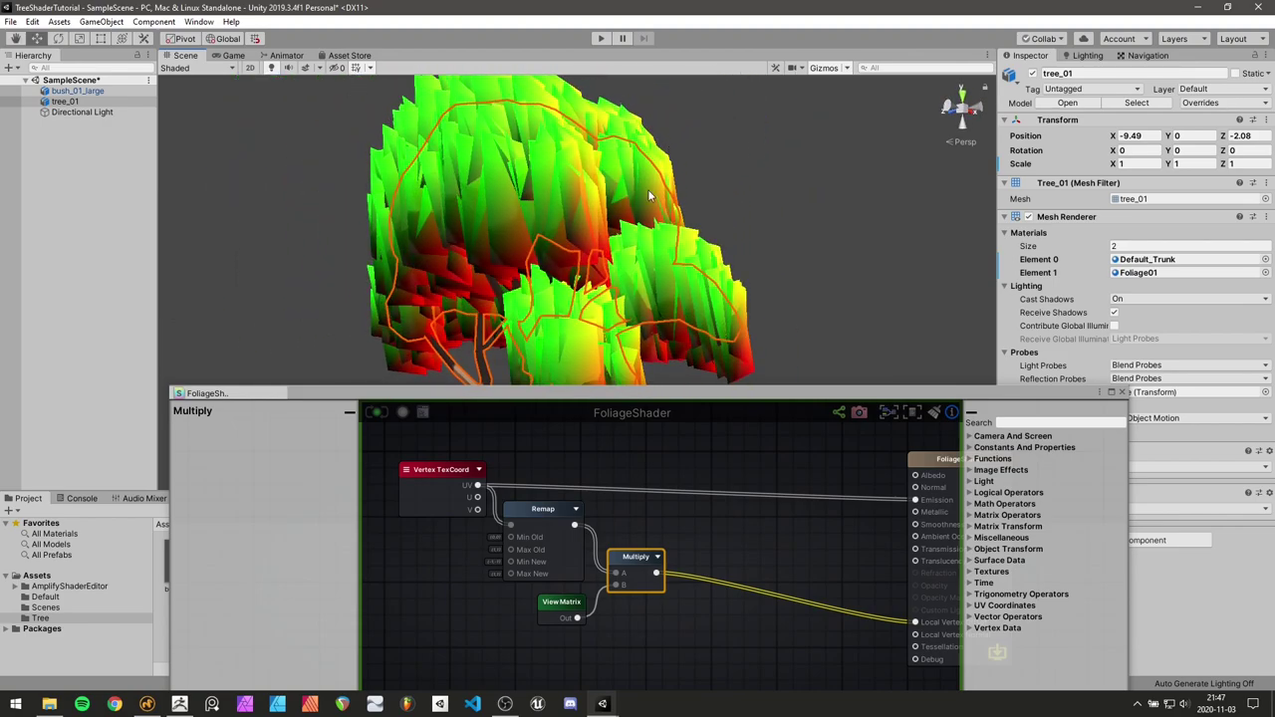
{"action": "right_click_drag", "start_coordinate": [647, 194], "coordinate": [641, 160]}
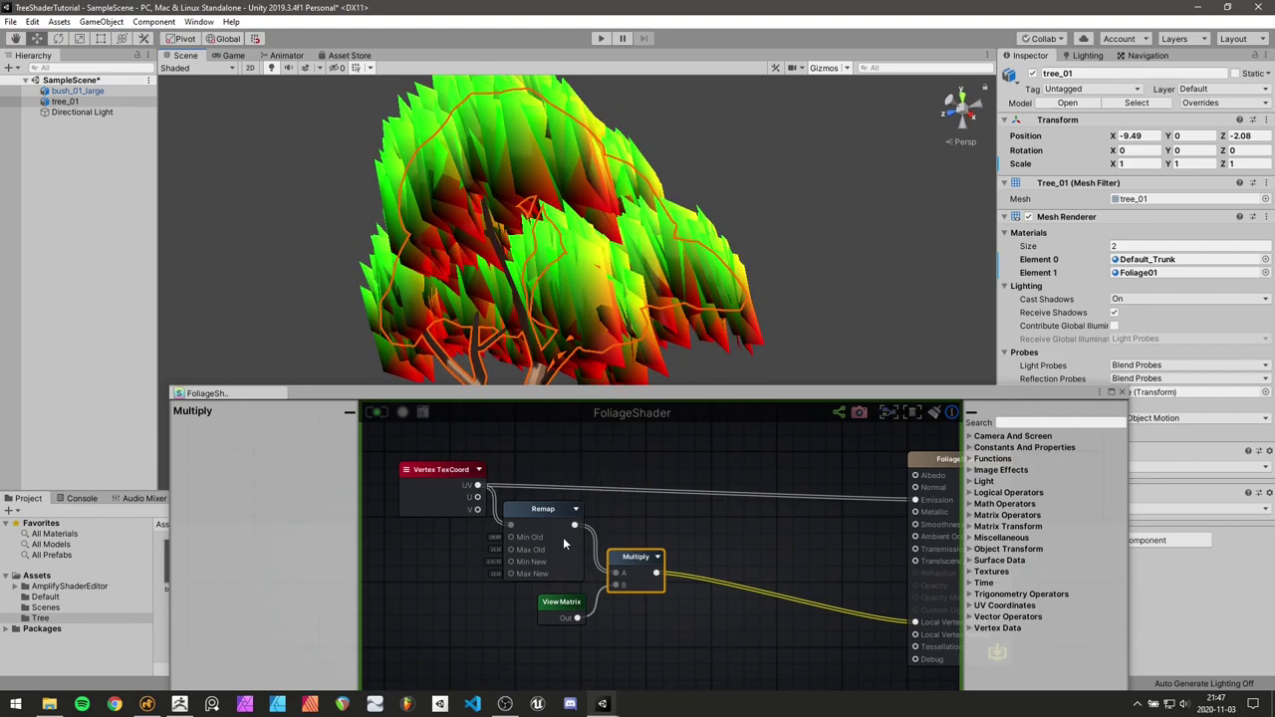
Move the Multiply and View Matrix nodes together farther below the Remap node to make room for another node
{"action": "scroll", "coordinate": [480, 538], "scroll_direction": "up", "scroll_amount": 2}
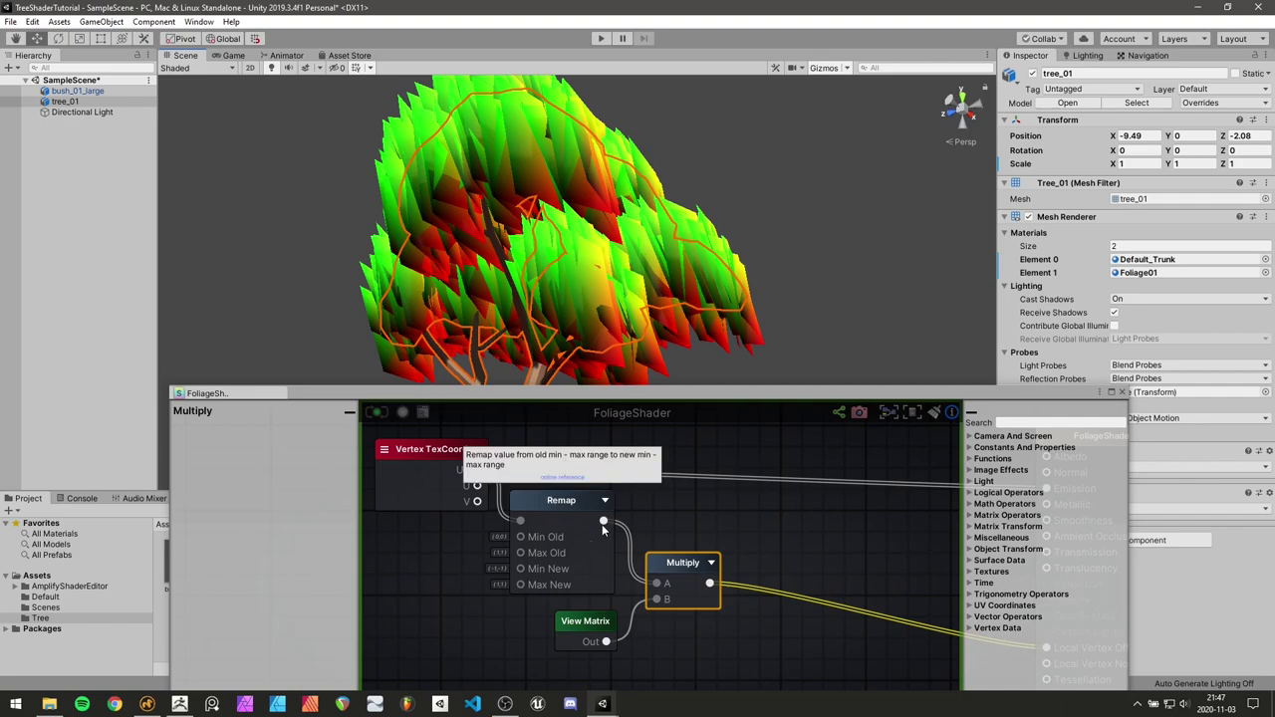
{"action": "middle_click_drag", "start_coordinate": [667, 625], "coordinate": [586, 540]}
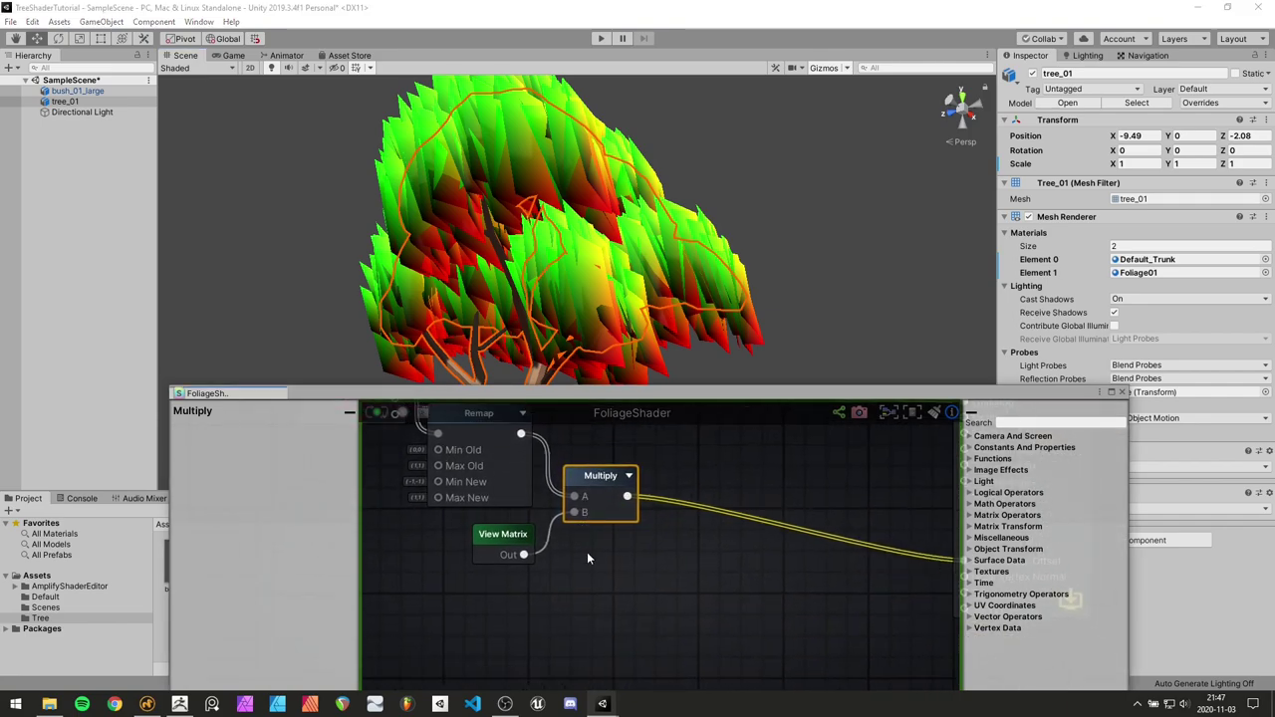
{"action": "left_click_drag", "start_coordinate": [618, 569], "coordinate": [572, 498]}
{"action": "left_click_drag", "start_coordinate": [654, 550], "coordinate": [668, 575]}
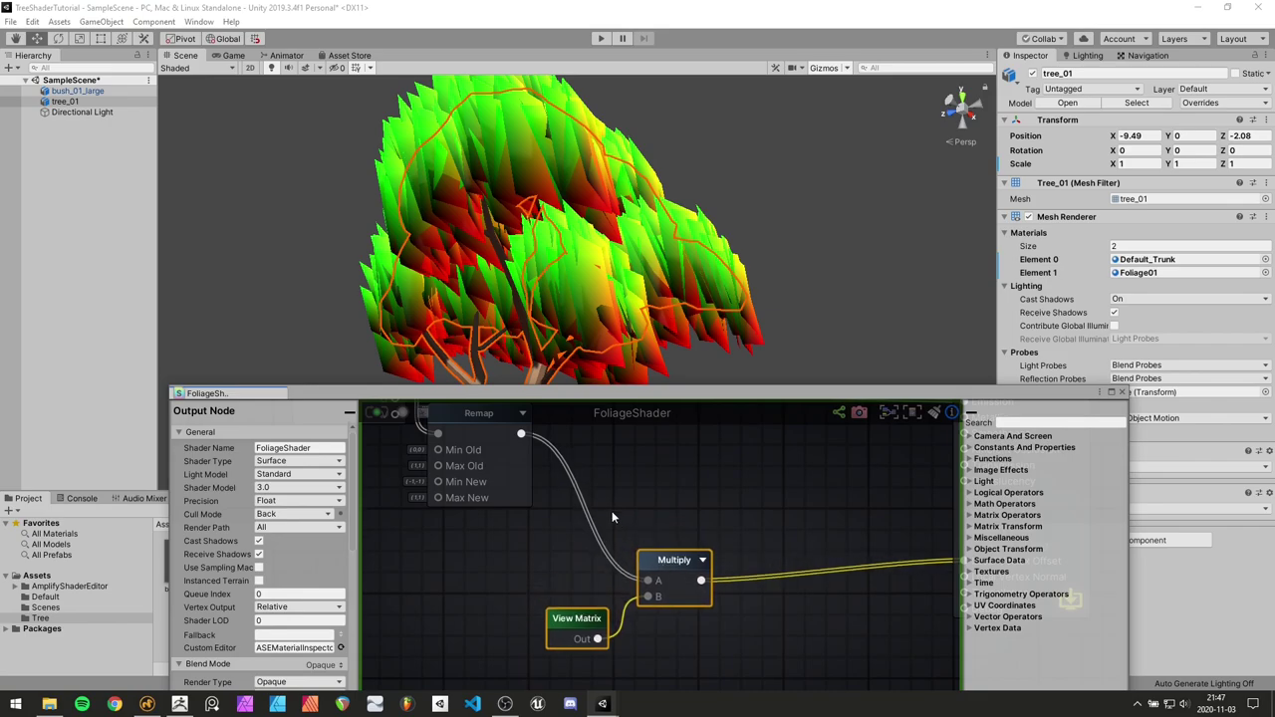
{"action": "middle_click_drag", "start_coordinate": [644, 471], "coordinate": [632, 543]}
{"action": "left_click", "coordinate": [632, 543]}
Add an Append node between Remap and Multiply and set its output type to Vector3
{"action": "right_click", "coordinate": [616, 536]}
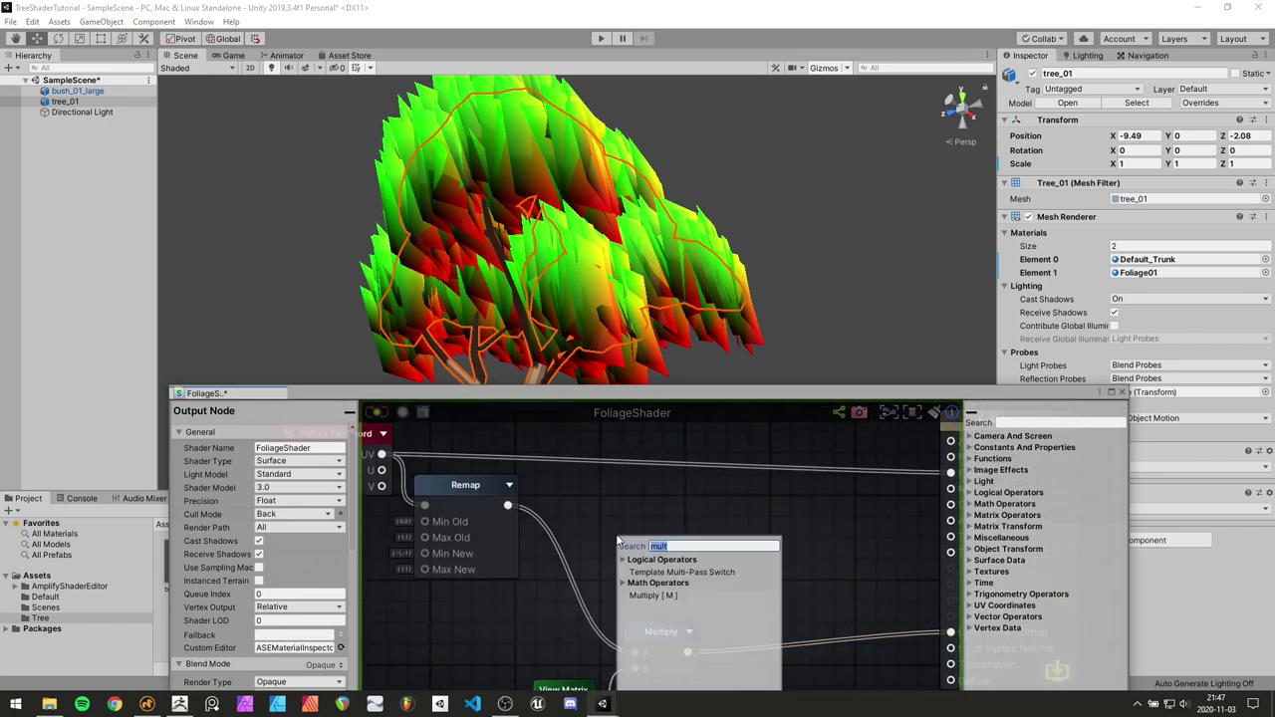
{"action": "type", "text": "appen"}
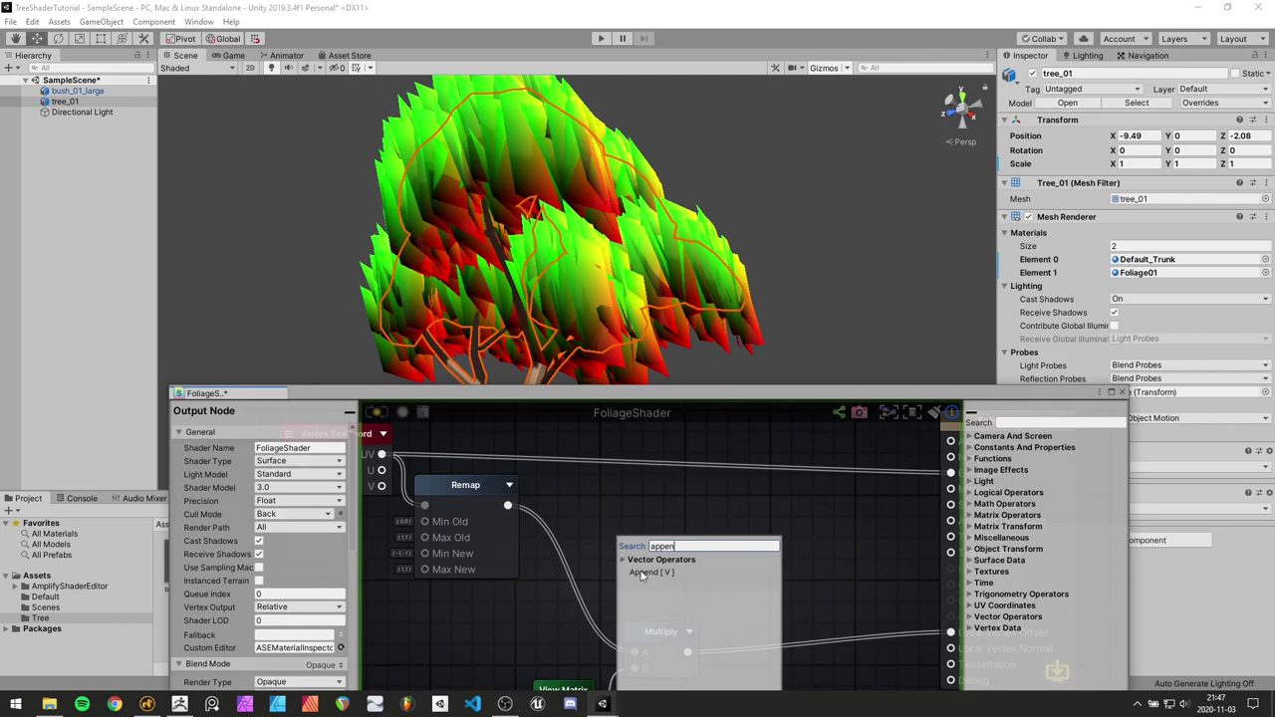
{"action": "left_click", "coordinate": [642, 576]}
{"action": "left_click_drag", "start_coordinate": [637, 536], "coordinate": [612, 520]}
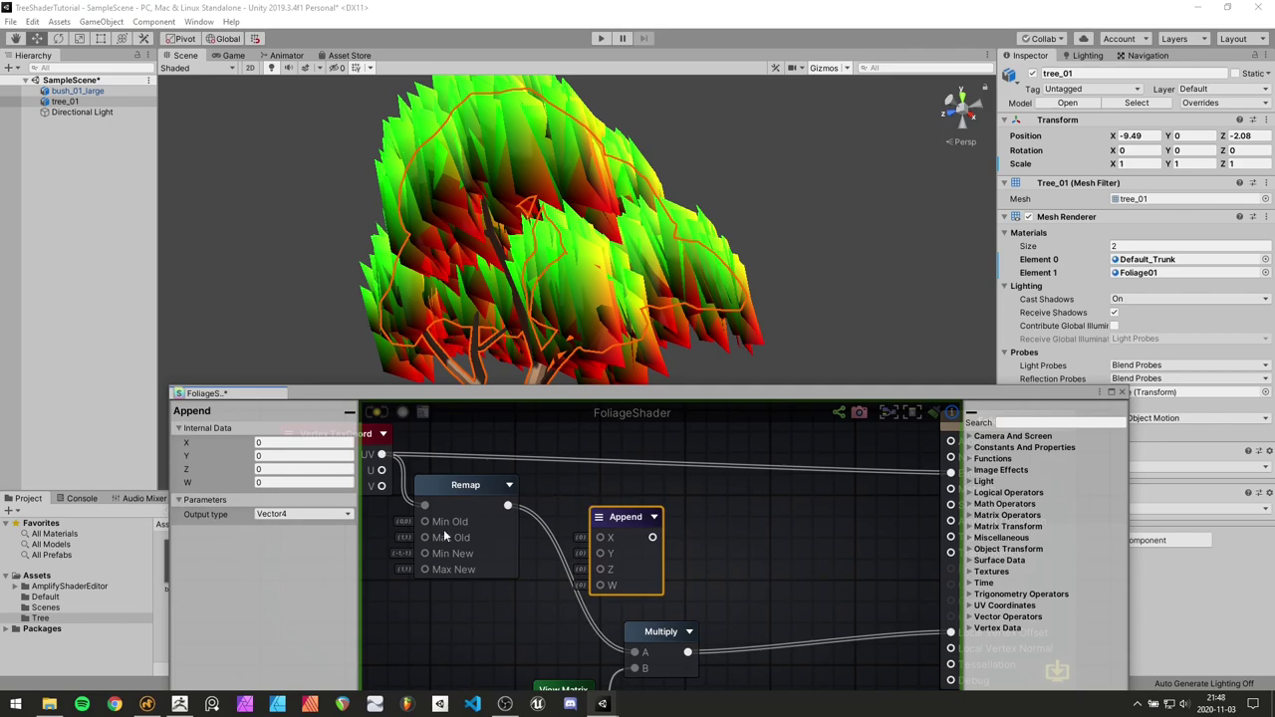
{"action": "left_click", "coordinate": [292, 516]}
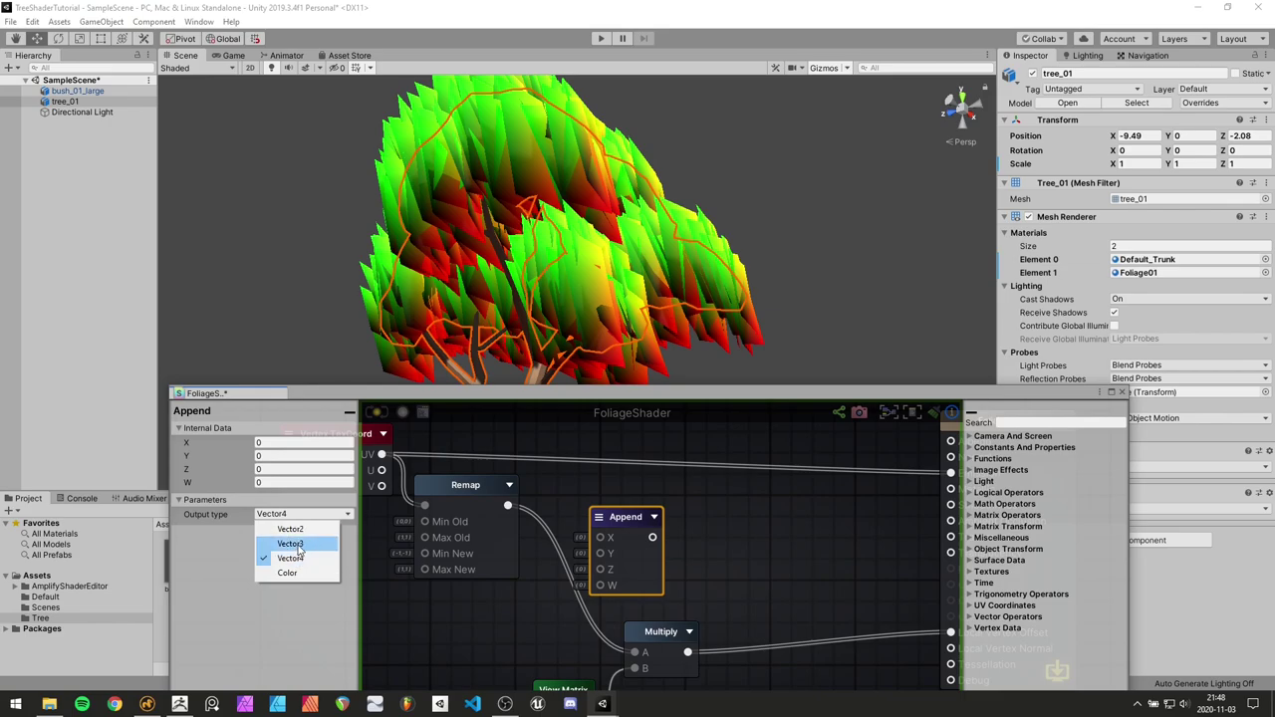
{"action": "left_click", "coordinate": [297, 545]}
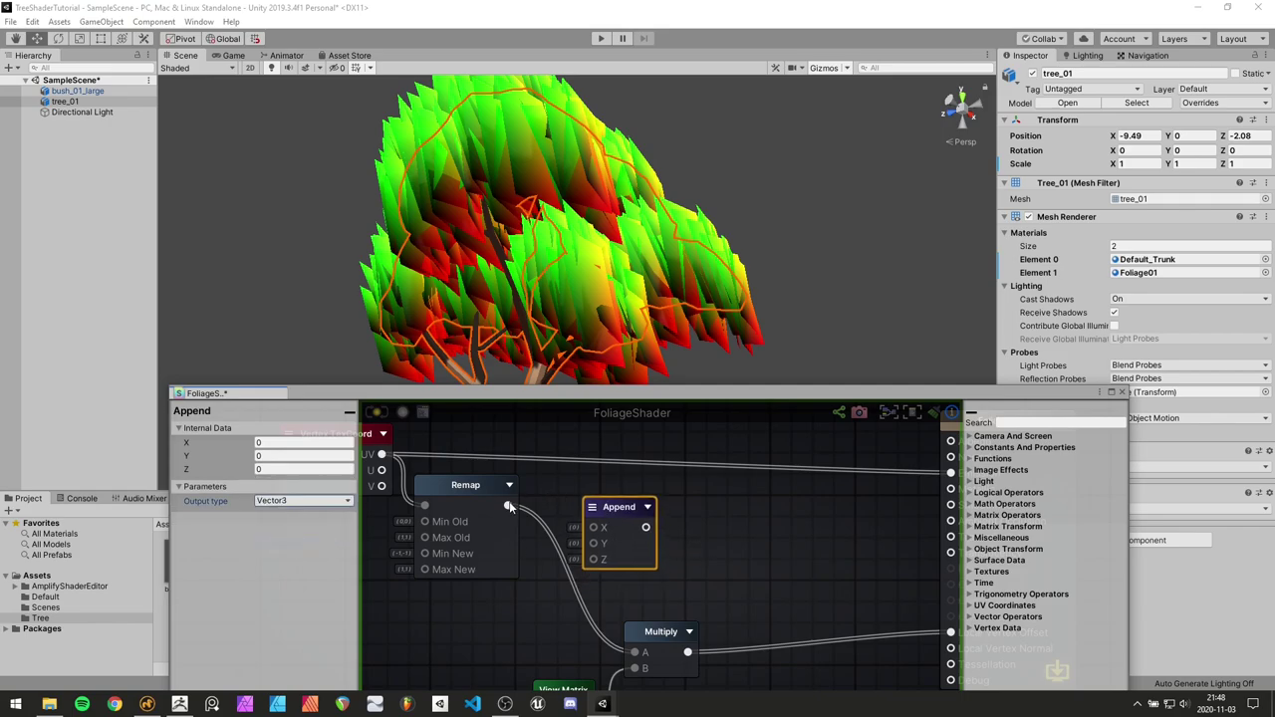
Connect the Remap output to the Append node's XY input and place Append next to Remap
{"action": "left_click_drag", "start_coordinate": [508, 507], "coordinate": [594, 527]}
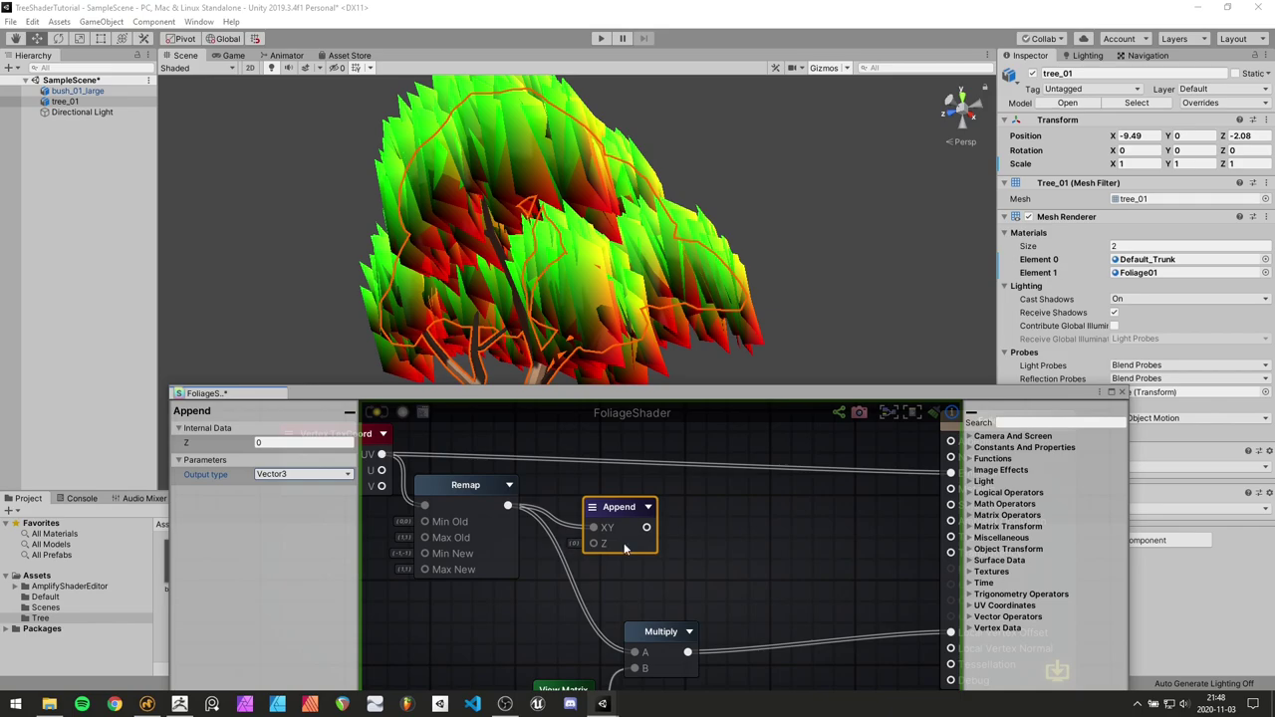
{"action": "left_click_drag", "start_coordinate": [613, 505], "coordinate": [601, 499]}
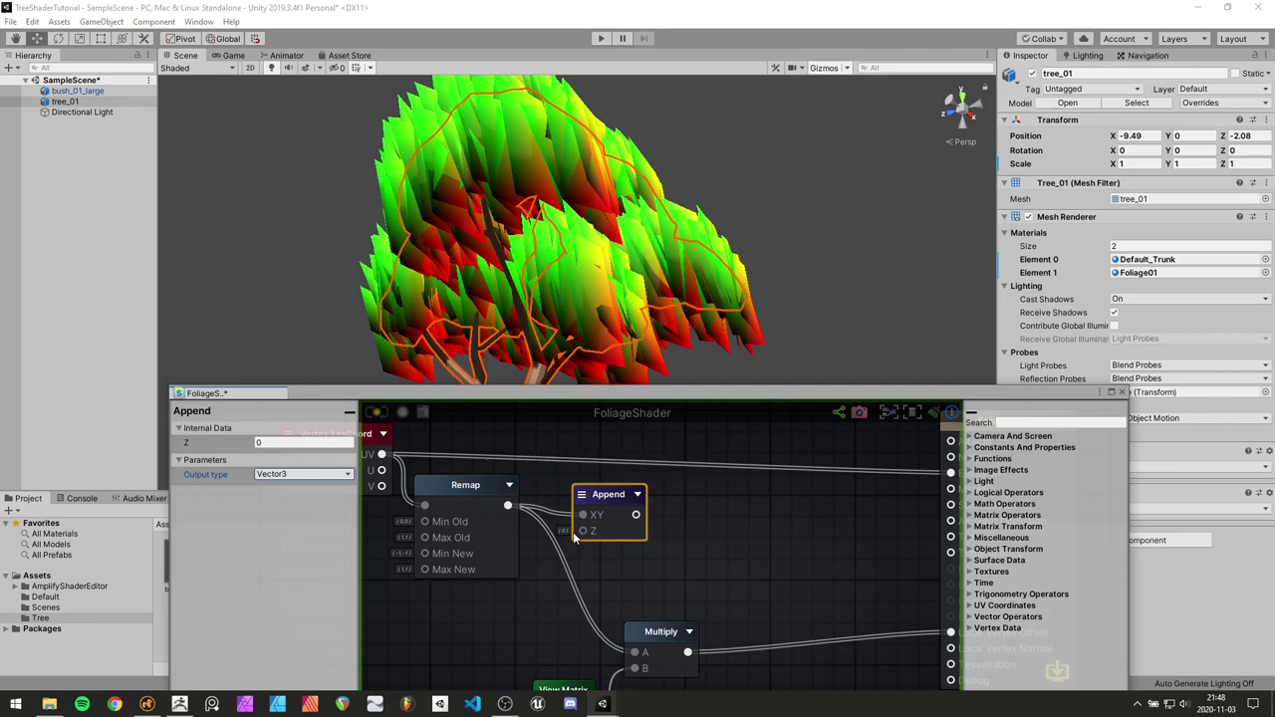
{"action": "left_click_drag", "start_coordinate": [607, 496], "coordinate": [592, 494]}
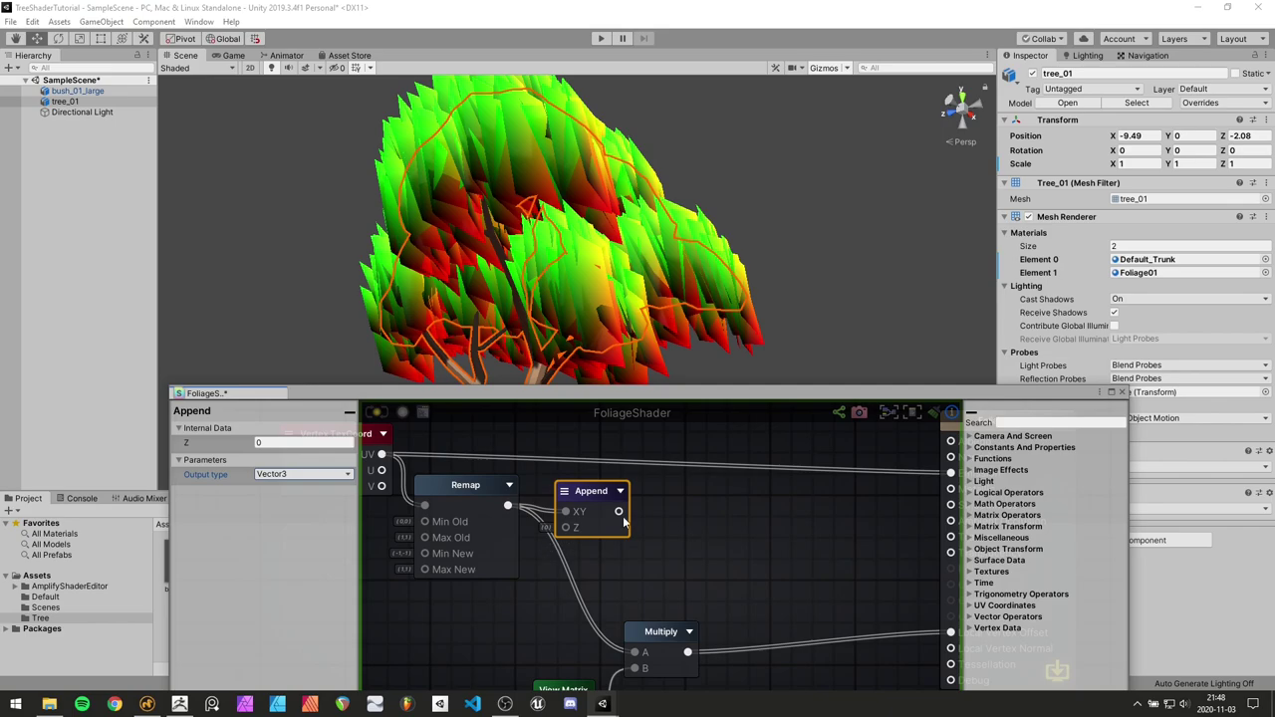
{"action": "left_click_drag", "start_coordinate": [597, 494], "coordinate": [597, 498]}
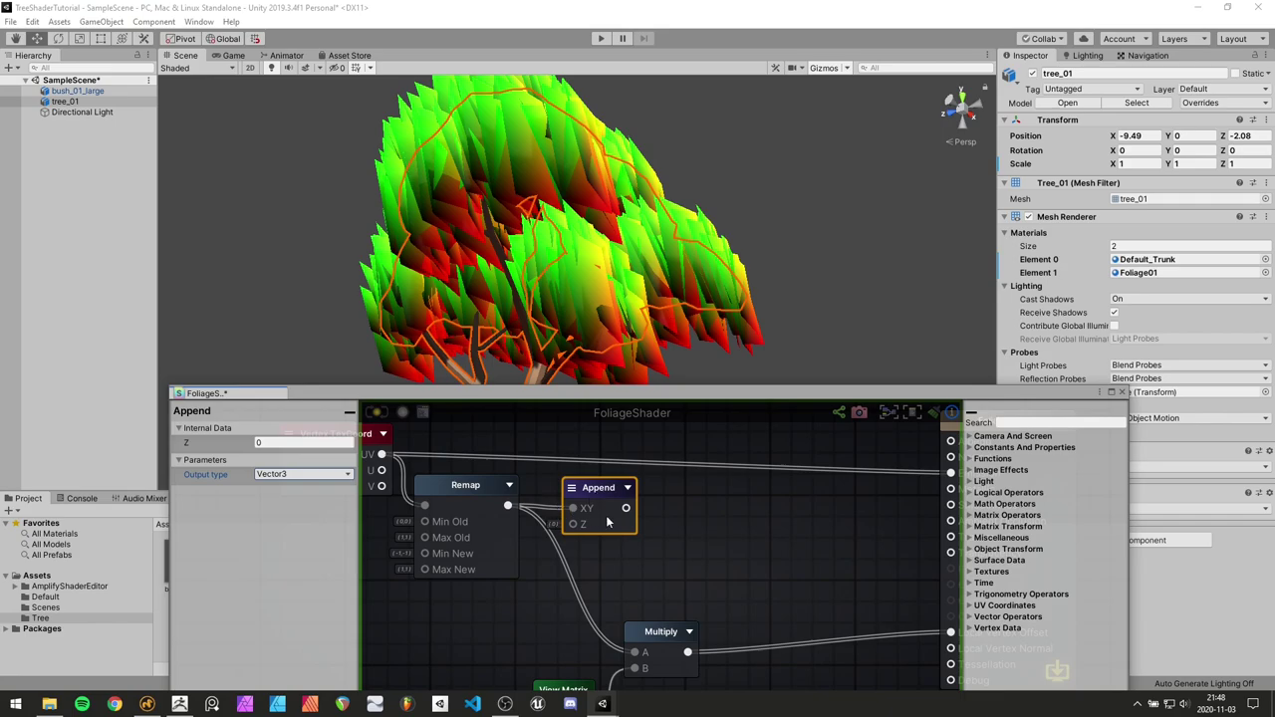
Feed the Append output into Multiply's A input in place of the direct Remap connection and update the shader
{"action": "middle_click_drag", "start_coordinate": [654, 526], "coordinate": [618, 525]}
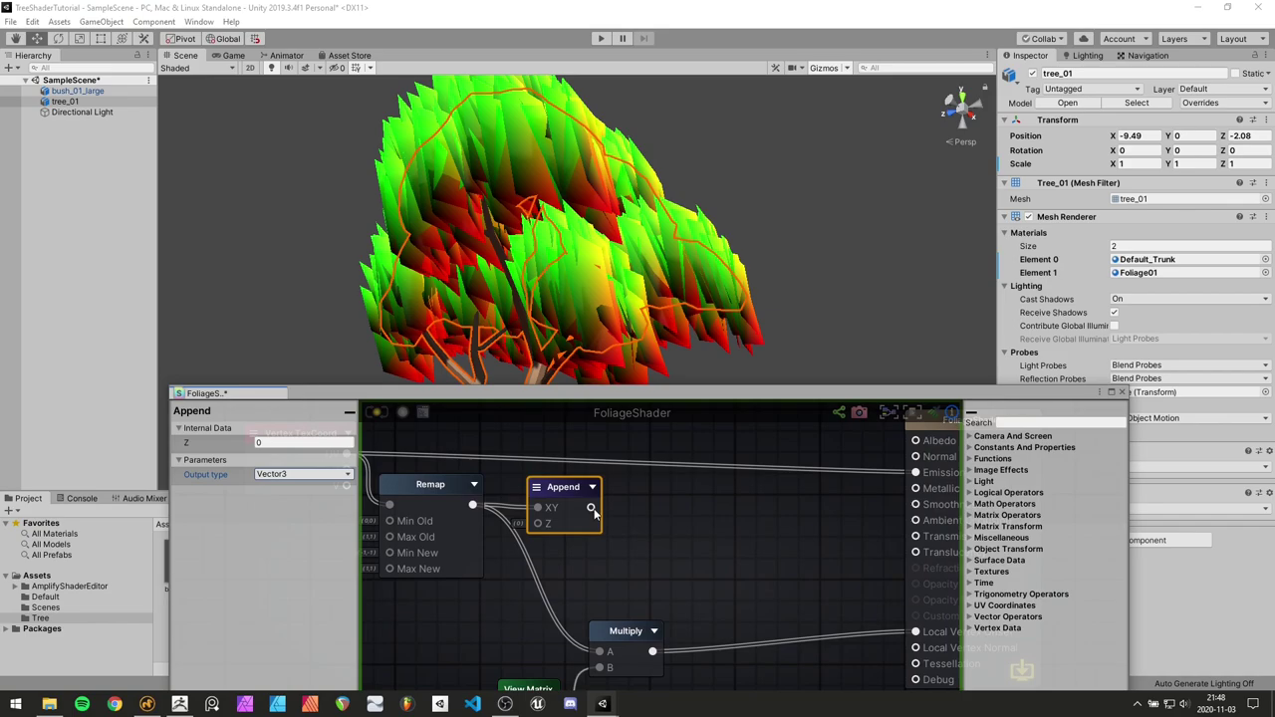
{"action": "left_click_drag", "start_coordinate": [594, 509], "coordinate": [642, 508]}
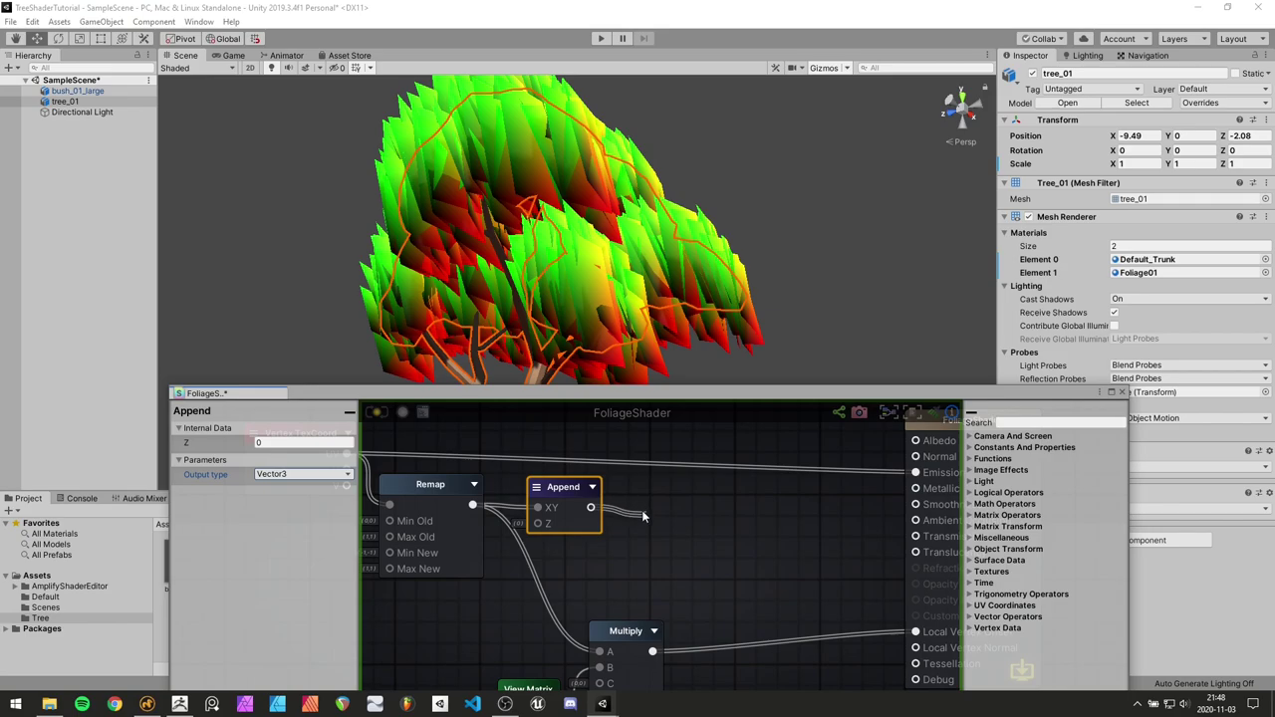
{"action": "left_click_drag", "start_coordinate": [643, 516], "coordinate": [647, 649]}
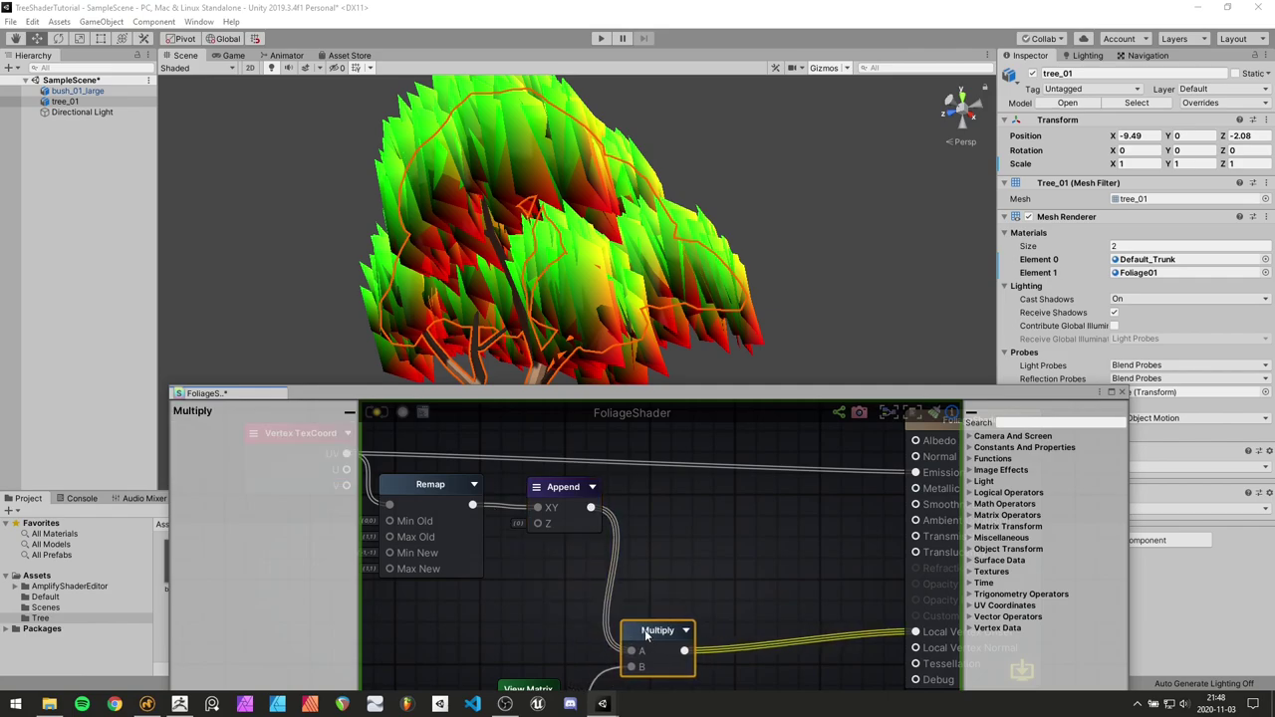
{"action": "left_click", "coordinate": [375, 412]}
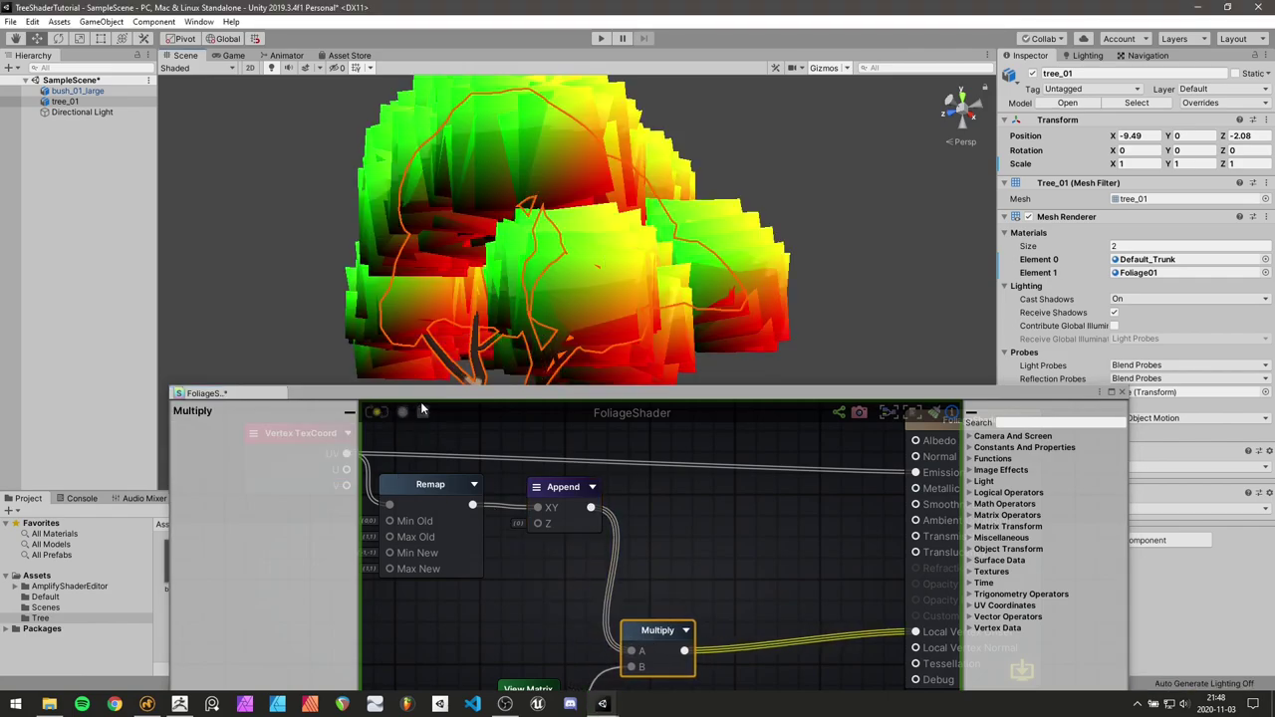
Orbit around the tree and deselect it to examine the updated foliage without the selection outline
{"action": "left_click_drag", "start_coordinate": [421, 396], "coordinate": [429, 480]}
{"action": "mouse_move", "coordinate": [580, 311]}
{"action": "left_mouse_down", "text": "alt"}
{"action": "mouse_move", "coordinate": [601, 293]}
{"action": "mouse_move", "coordinate": [680, 290]}
{"action": "mouse_move", "coordinate": [567, 308]}
{"action": "left_mouse_up", "text": "alt"}
{"action": "left_click", "coordinate": [740, 297]}
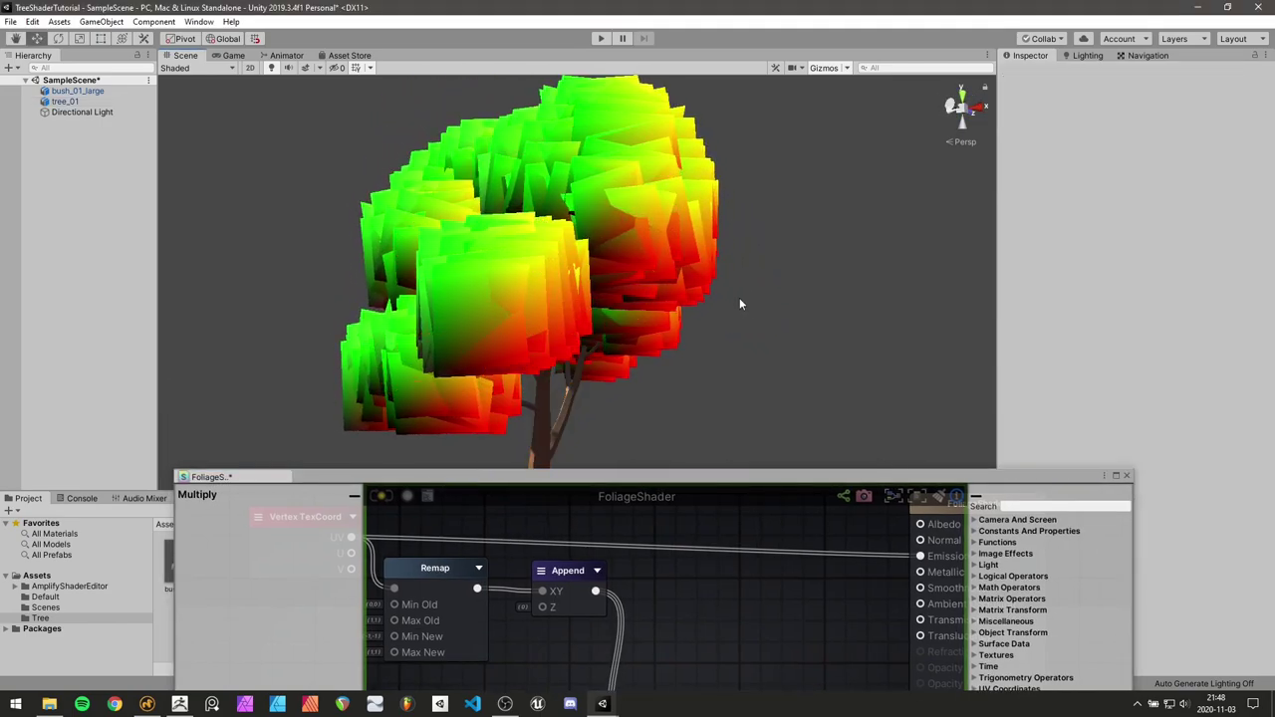
Move the Multiply and View Matrix nodes up beside the Append node to tidy the graph
{"action": "left_click_drag", "start_coordinate": [739, 297], "coordinate": [586, 267], "text": "alt"}
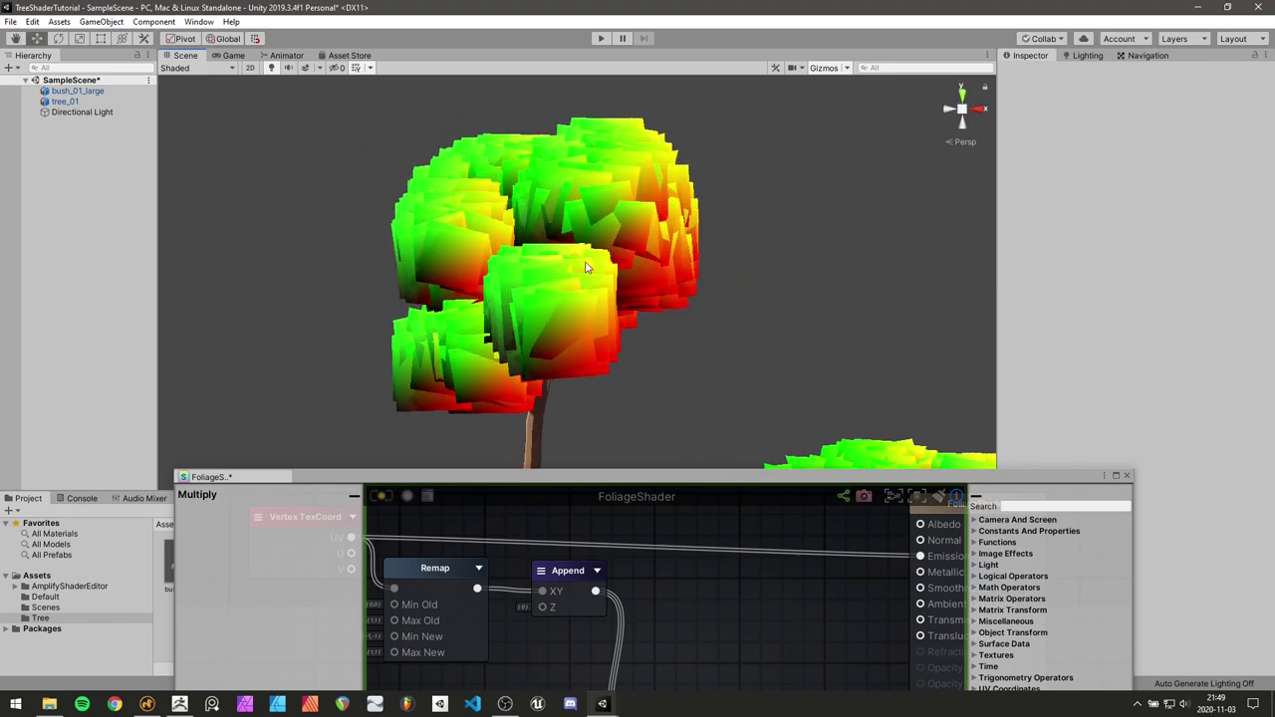
{"action": "left_click_drag", "start_coordinate": [610, 480], "coordinate": [603, 456]}
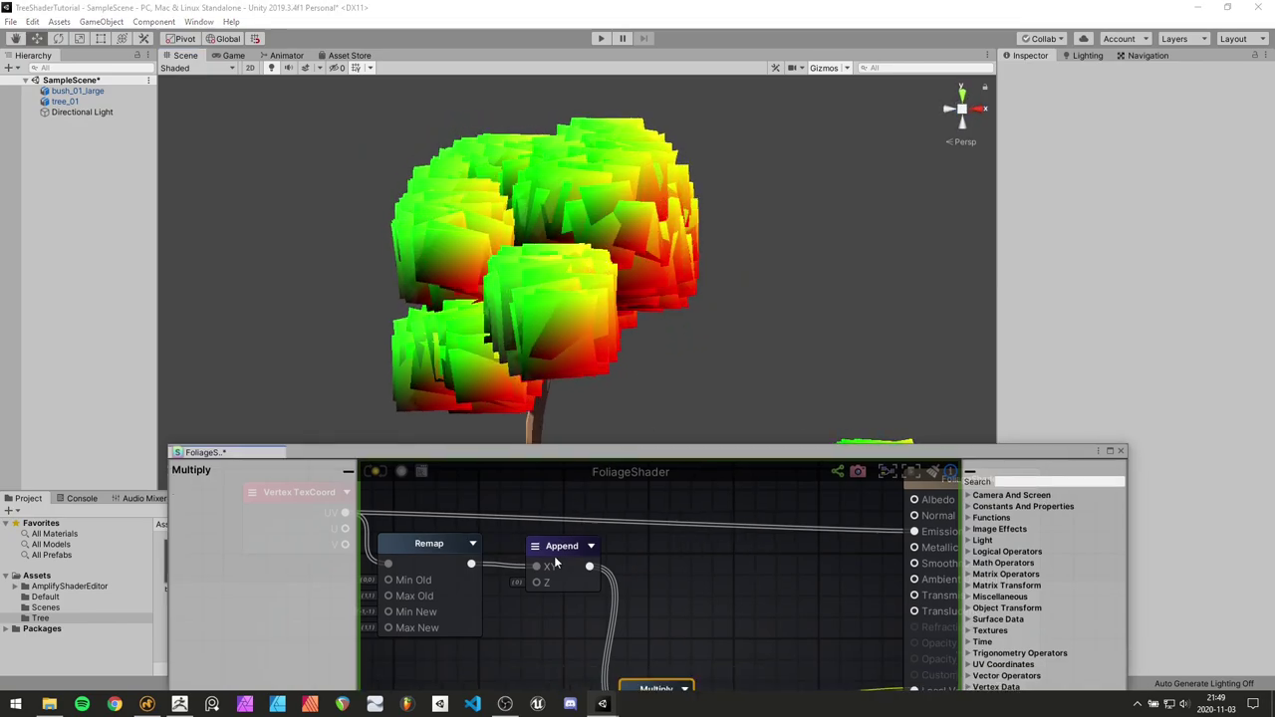
{"action": "scroll", "coordinate": [558, 564], "scroll_direction": "down", "scroll_amount": 4}
{"action": "left_click_drag", "start_coordinate": [558, 564], "coordinate": [553, 568]}
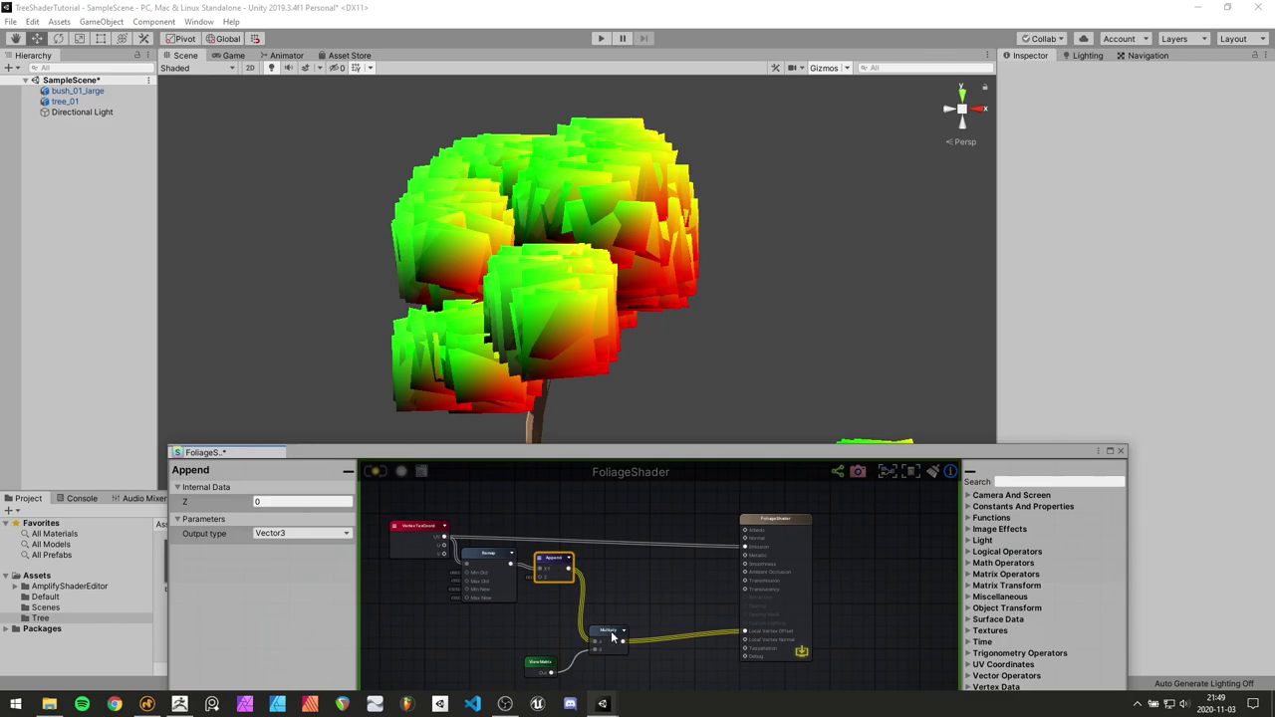
{"action": "left_click_drag", "start_coordinate": [611, 636], "coordinate": [607, 595]}
{"action": "left_click_drag", "start_coordinate": [542, 670], "coordinate": [559, 619]}
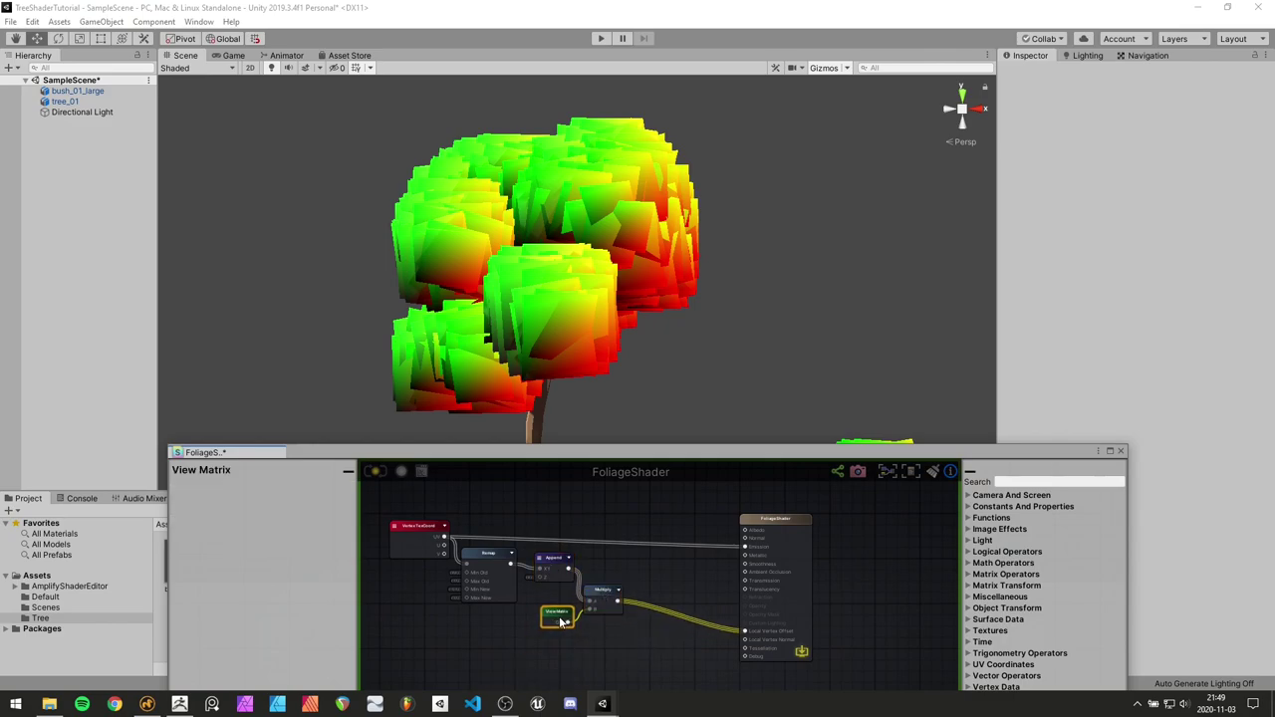
{"action": "left_click", "coordinate": [660, 588]}
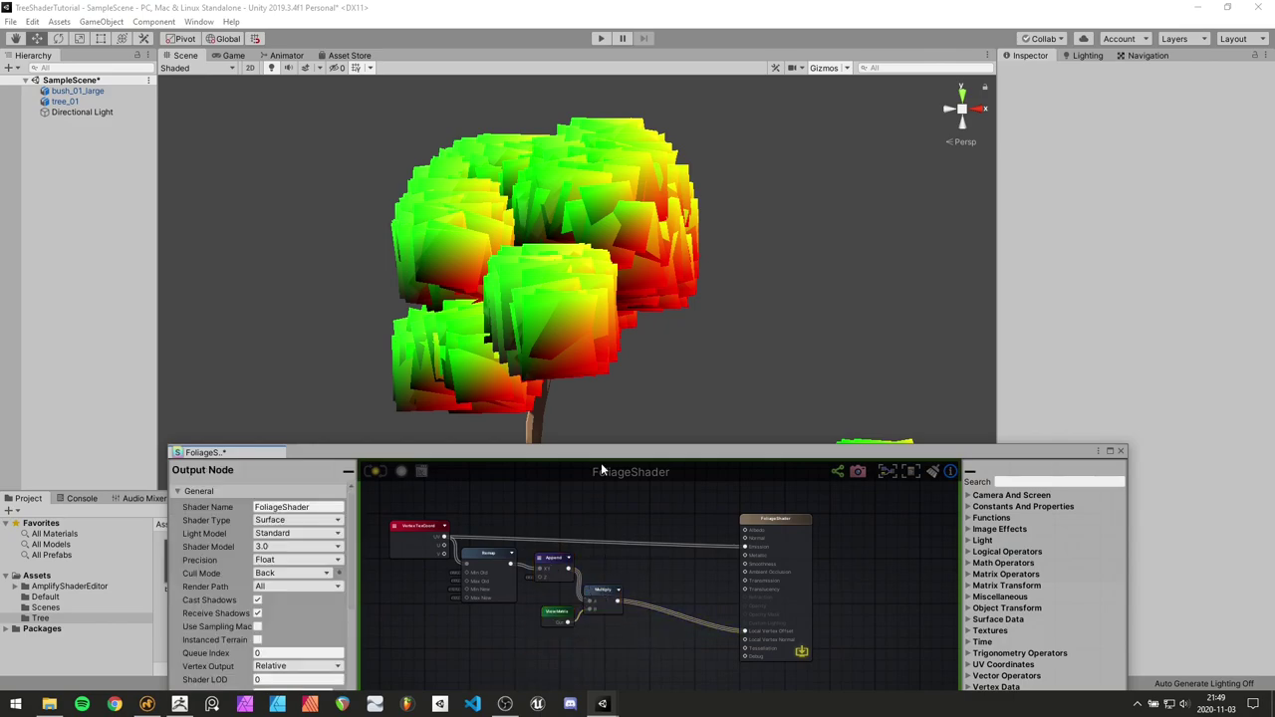
Uncover more of the scene, select tree_01 and rotate it about its vertical axis
{"action": "left_click_drag", "start_coordinate": [604, 455], "coordinate": [602, 549]}
{"action": "scroll", "coordinate": [642, 478], "scroll_direction": "down", "scroll_amount": 3}
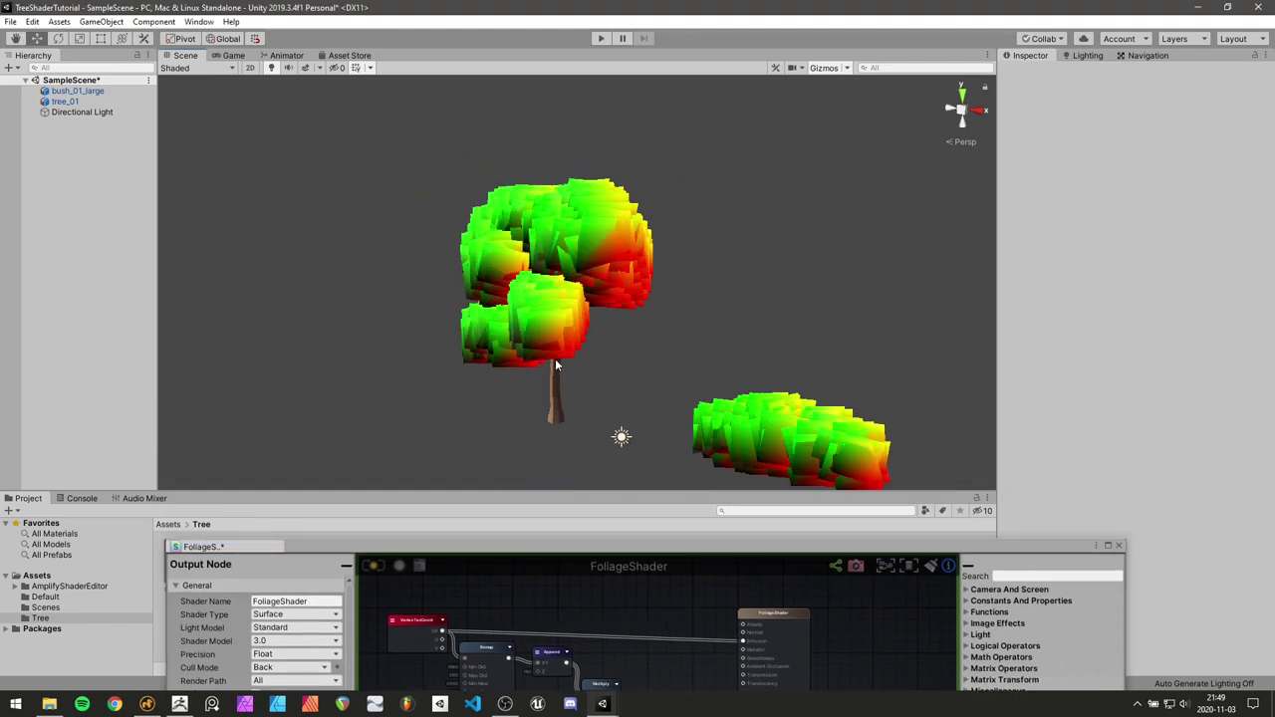
{"action": "left_click", "coordinate": [554, 370]}
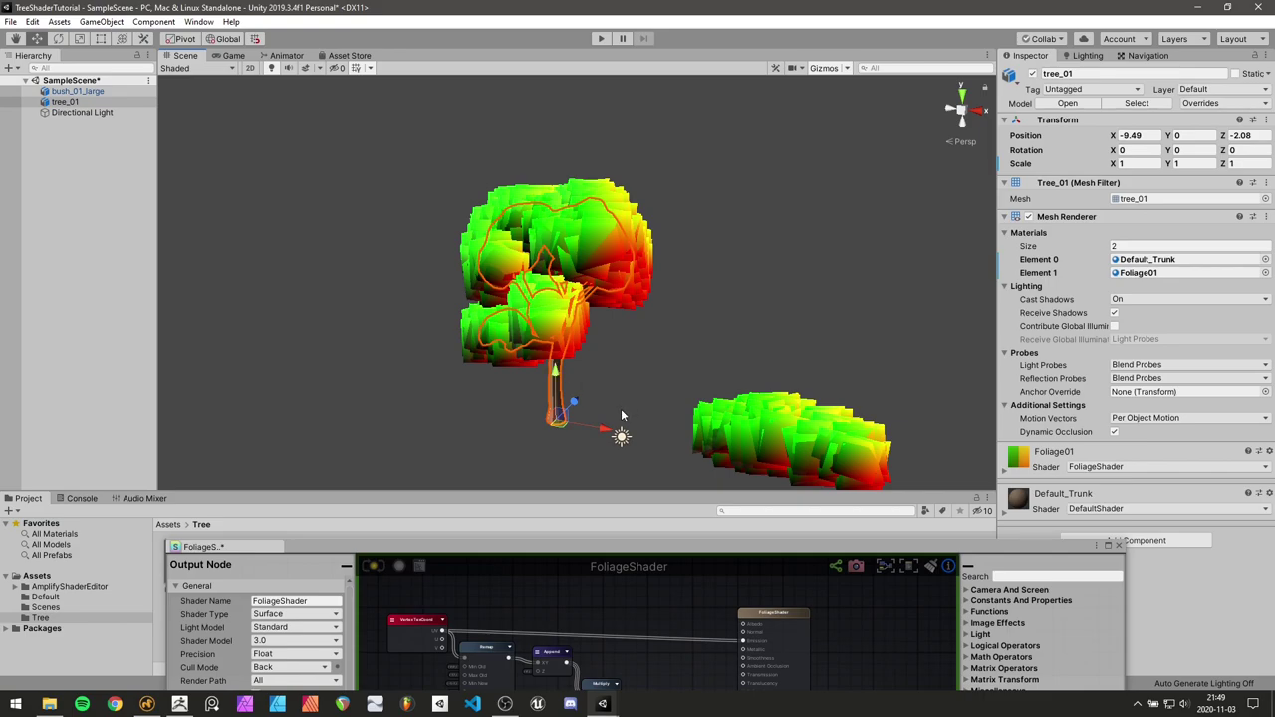
{"action": "key", "text": "e"}
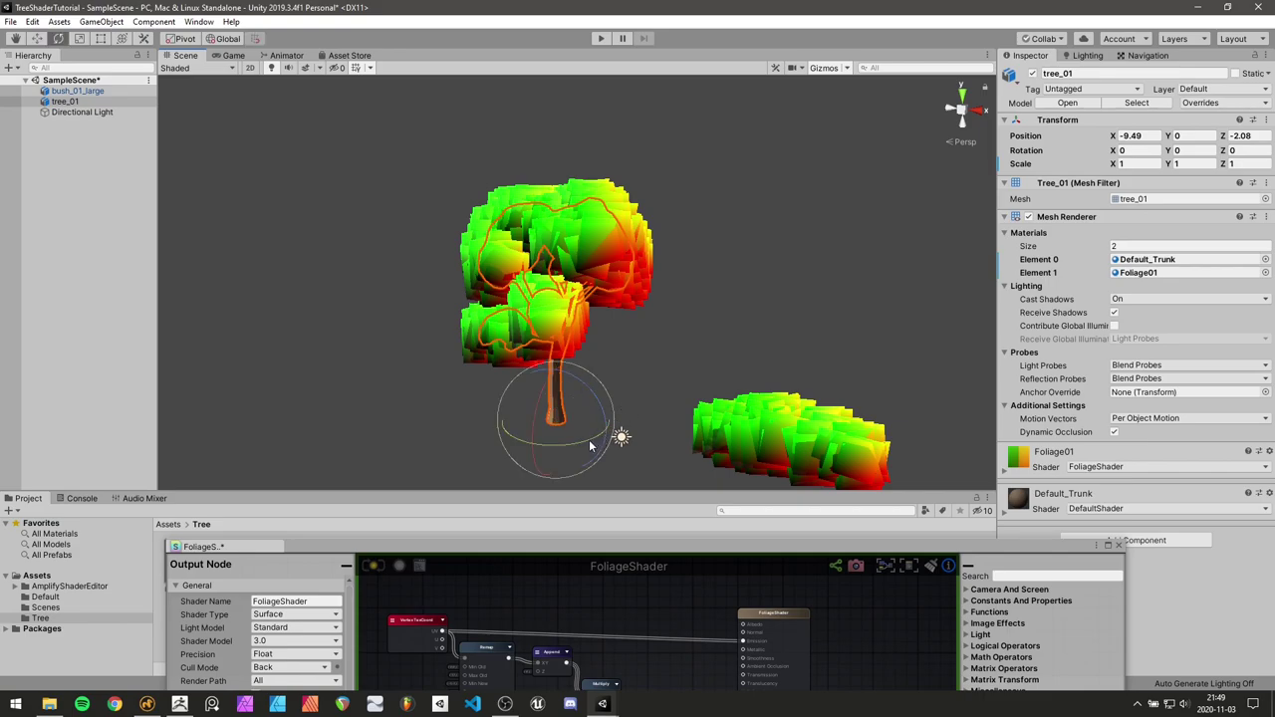
{"action": "left_click_drag", "start_coordinate": [598, 445], "coordinate": [488, 419]}
Deselect the tree and orbit around it to examine how the rotated foliage quads face the camera
{"action": "left_click_drag", "start_coordinate": [507, 370], "coordinate": [588, 284], "text": "alt"}
{"action": "left_click", "coordinate": [416, 273]}
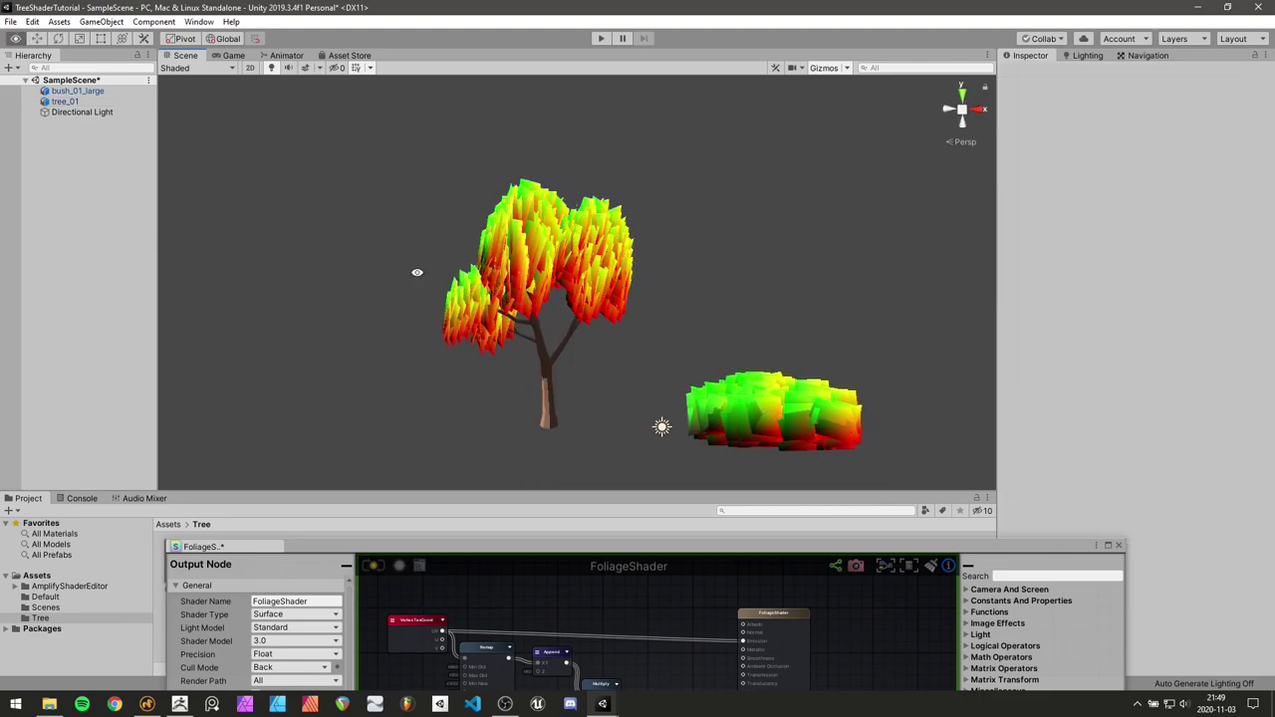
{"action": "scroll", "coordinate": [514, 296], "scroll_direction": "up", "scroll_amount": 6, "text": "alt"}
{"action": "left_click_drag", "start_coordinate": [513, 296], "coordinate": [690, 283], "text": "alt"}
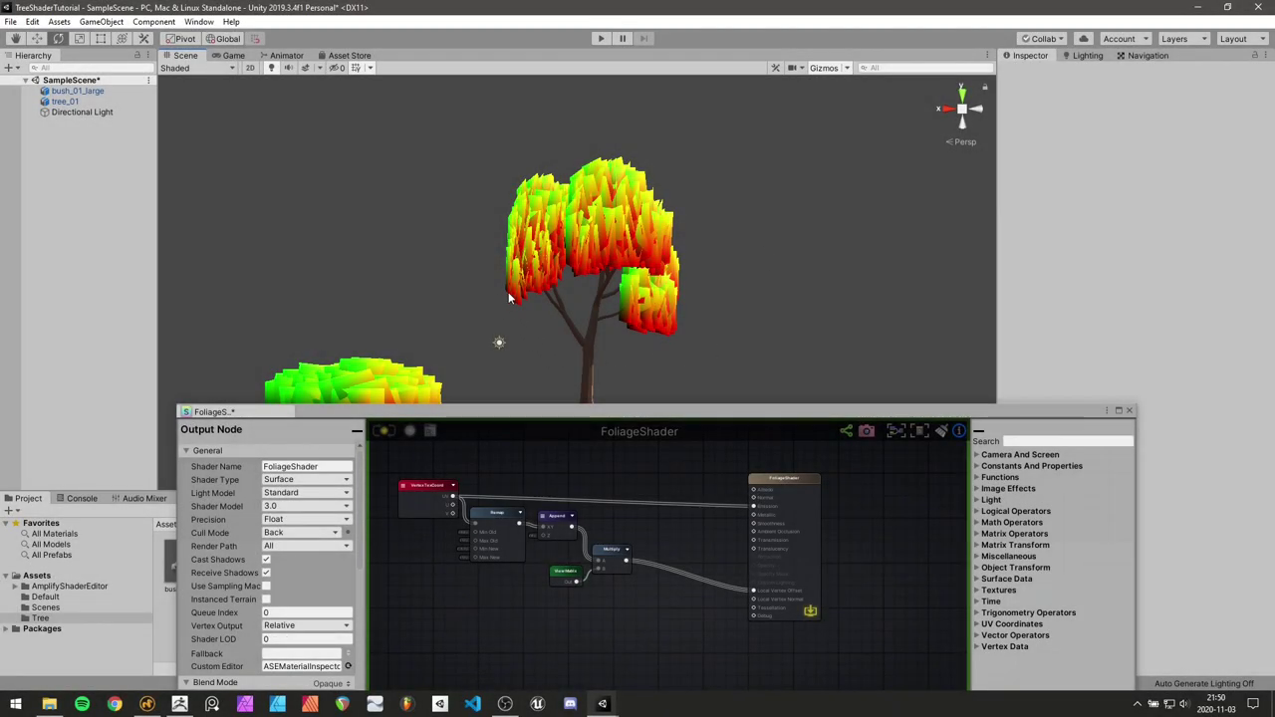
{"action": "left_click_drag", "start_coordinate": [508, 298], "coordinate": [635, 277], "text": "alt"}
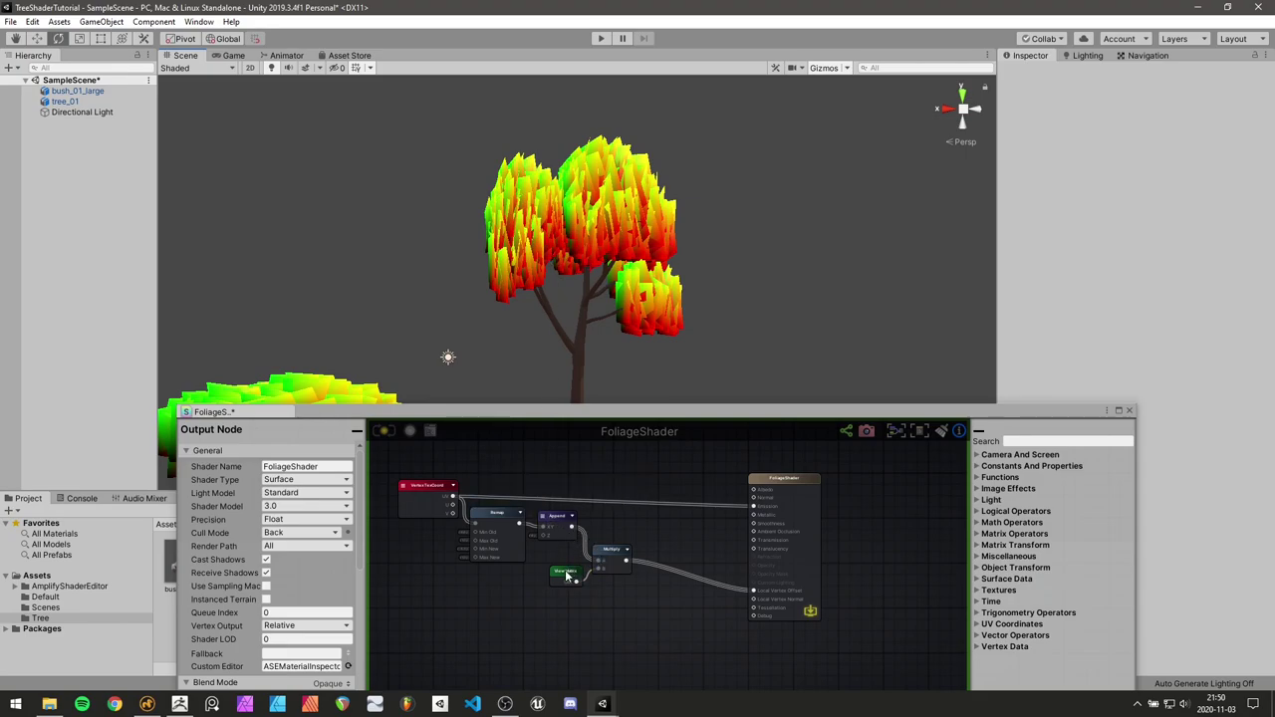
Shift the Multiply and View Matrix nodes slightly closer to the Append node
{"action": "left_click_drag", "start_coordinate": [566, 572], "coordinate": [597, 547]}
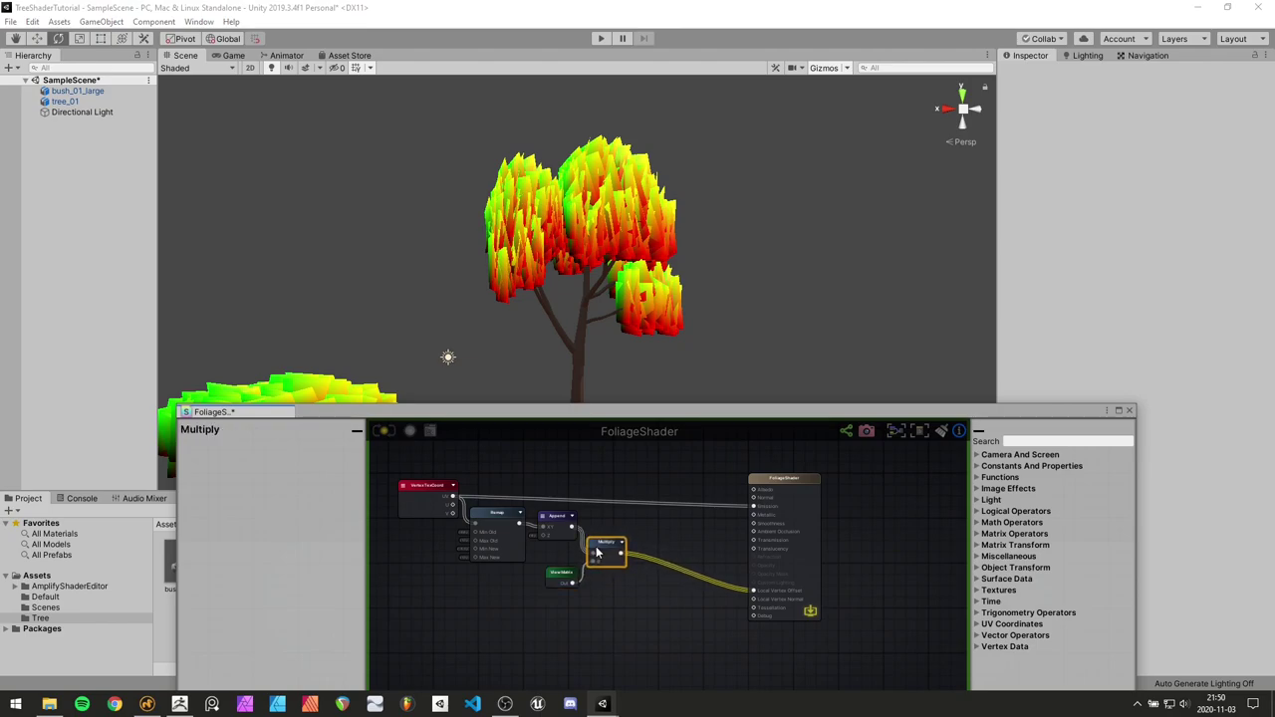
{"action": "left_click", "coordinate": [558, 578]}
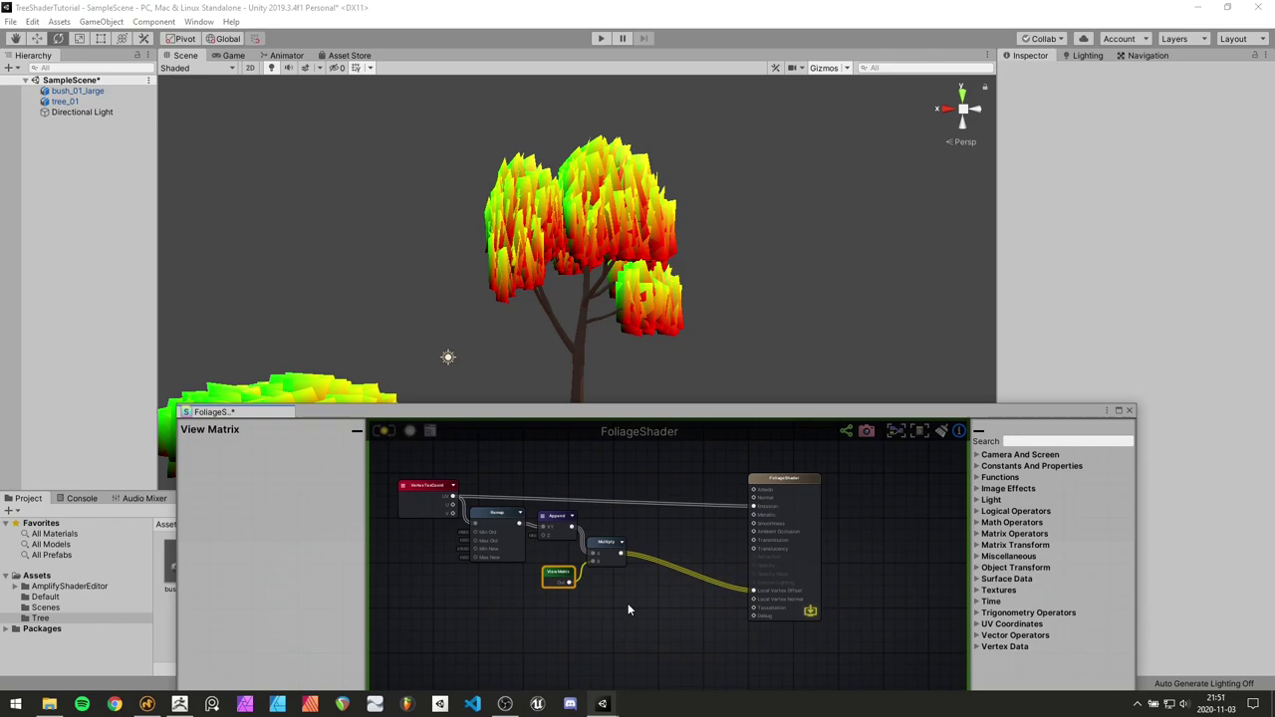
{"action": "left_click", "coordinate": [628, 603]}
Add an Object To World Matrix node and place it below the View Matrix node
{"action": "middle_click_drag", "start_coordinate": [618, 604], "coordinate": [598, 585]}
{"action": "right_click", "coordinate": [597, 587]}
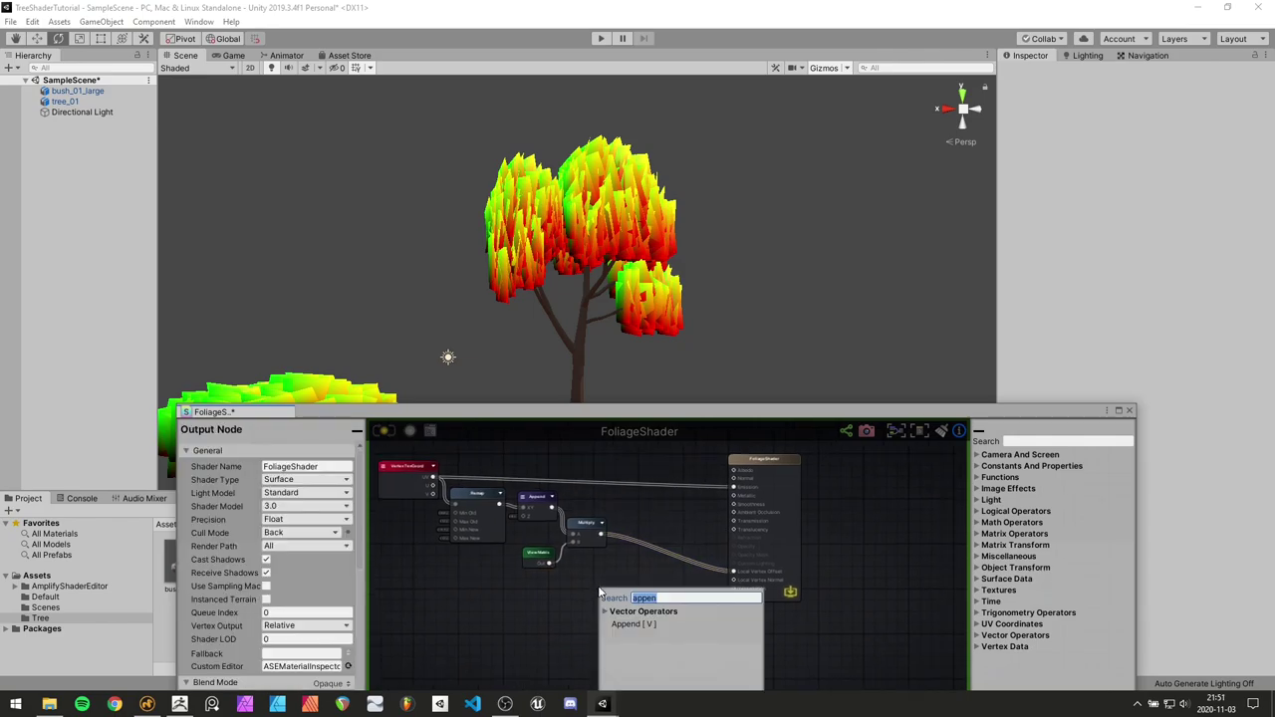
{"action": "key", "text": "BackSpace"}
{"action": "type", "text": "obj"}
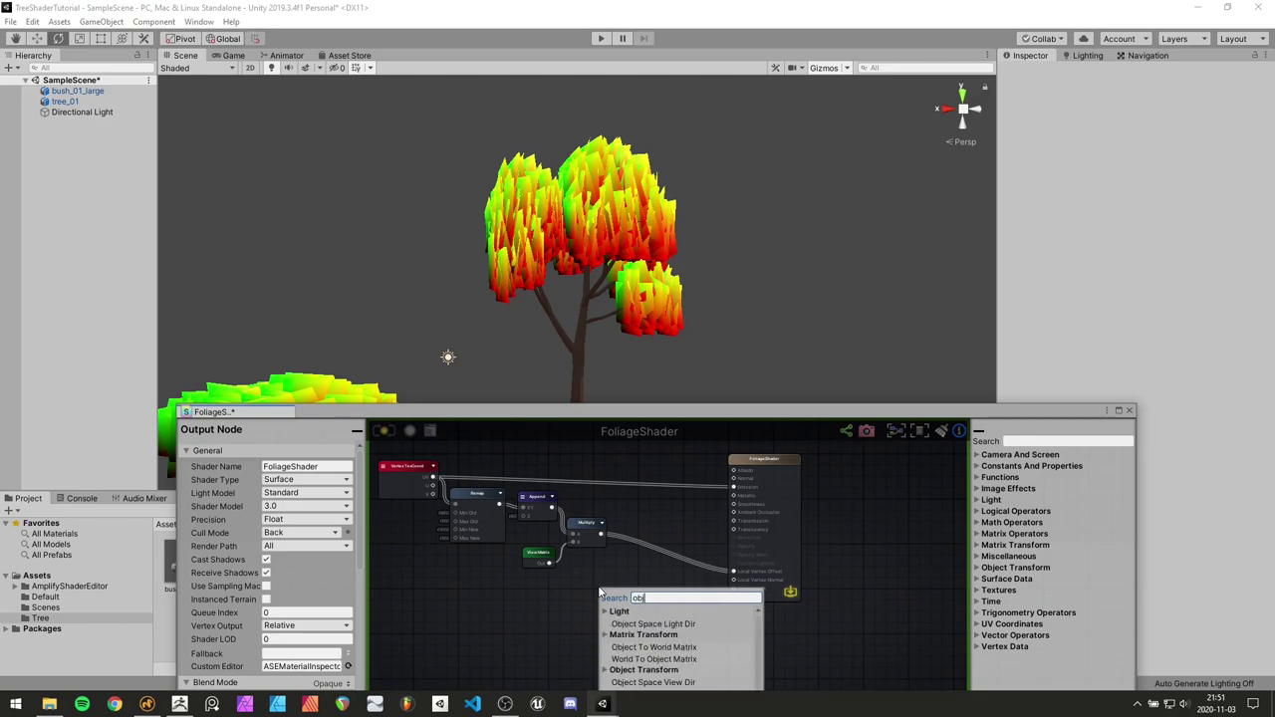
{"action": "type", "text": "ect to"}
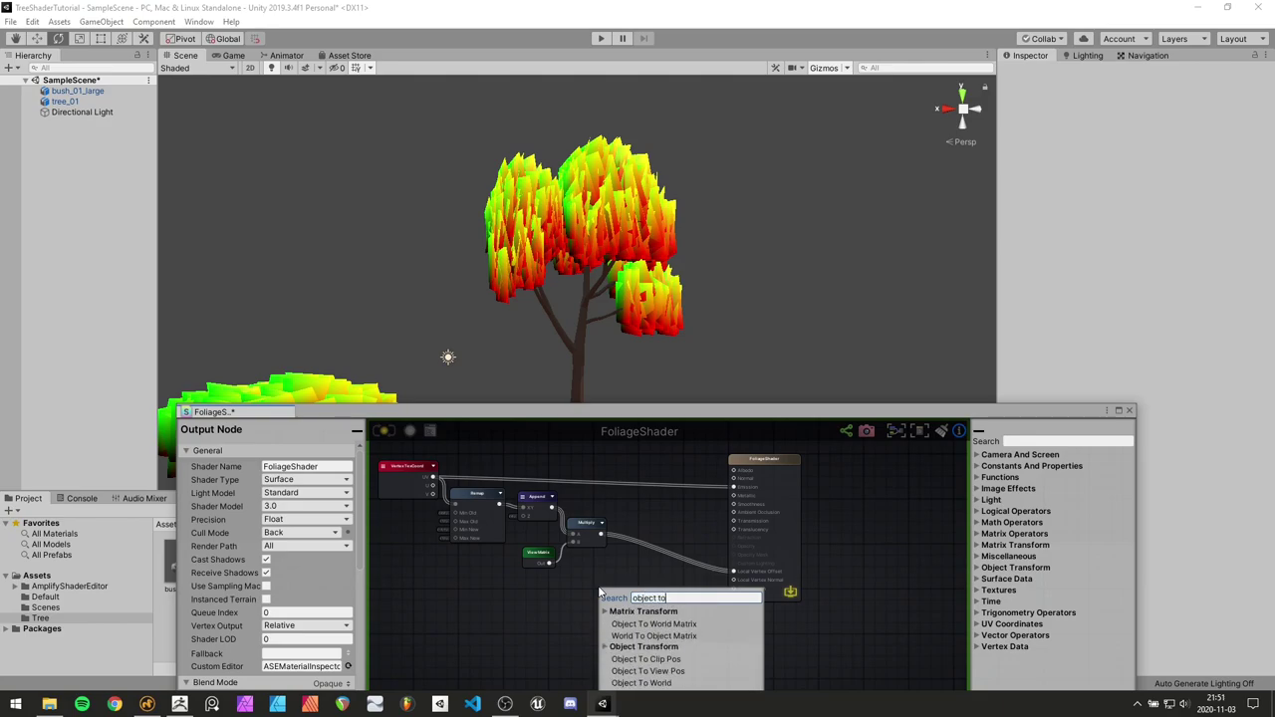
{"action": "type", "text": " world"}
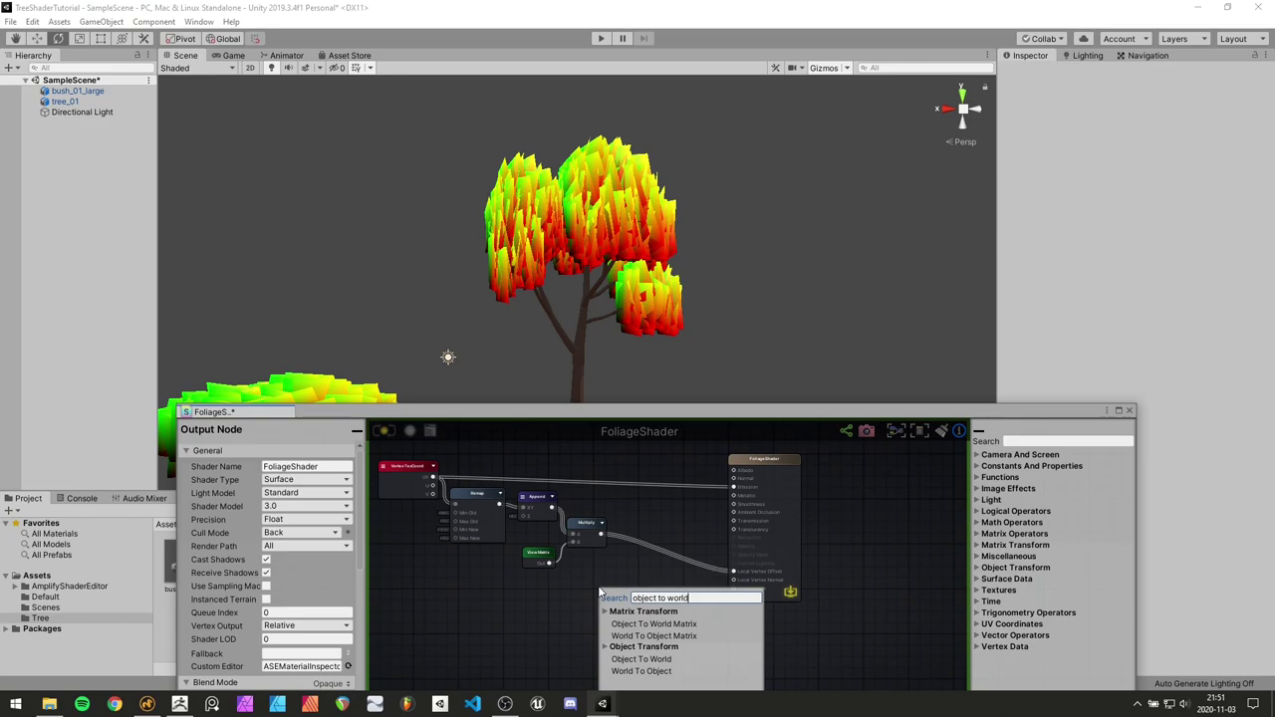
{"action": "left_click", "coordinate": [655, 624]}
{"action": "left_click_drag", "start_coordinate": [641, 605], "coordinate": [588, 596]}
{"action": "middle_click_drag", "start_coordinate": [638, 566], "coordinate": [664, 562]}
{"action": "scroll", "coordinate": [664, 562], "scroll_direction": "up", "scroll_amount": 3}
{"action": "left_click", "coordinate": [651, 563]}
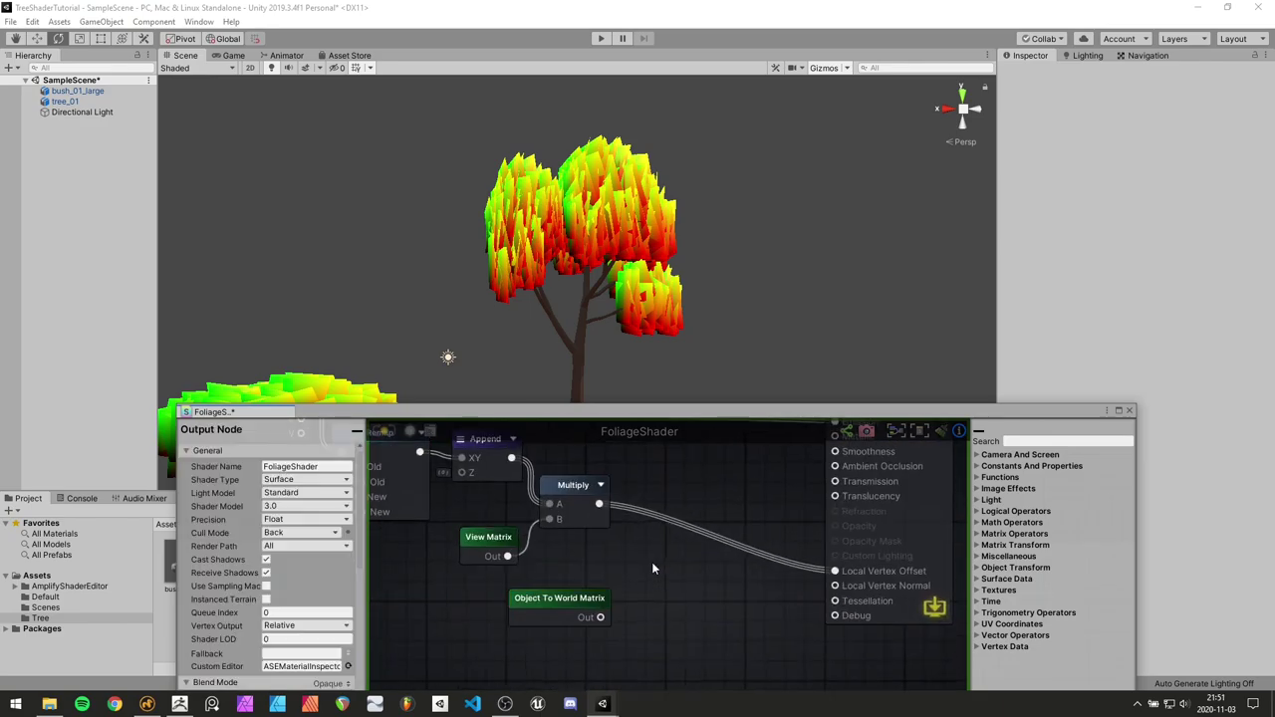
{"action": "left_click", "coordinate": [556, 612]}
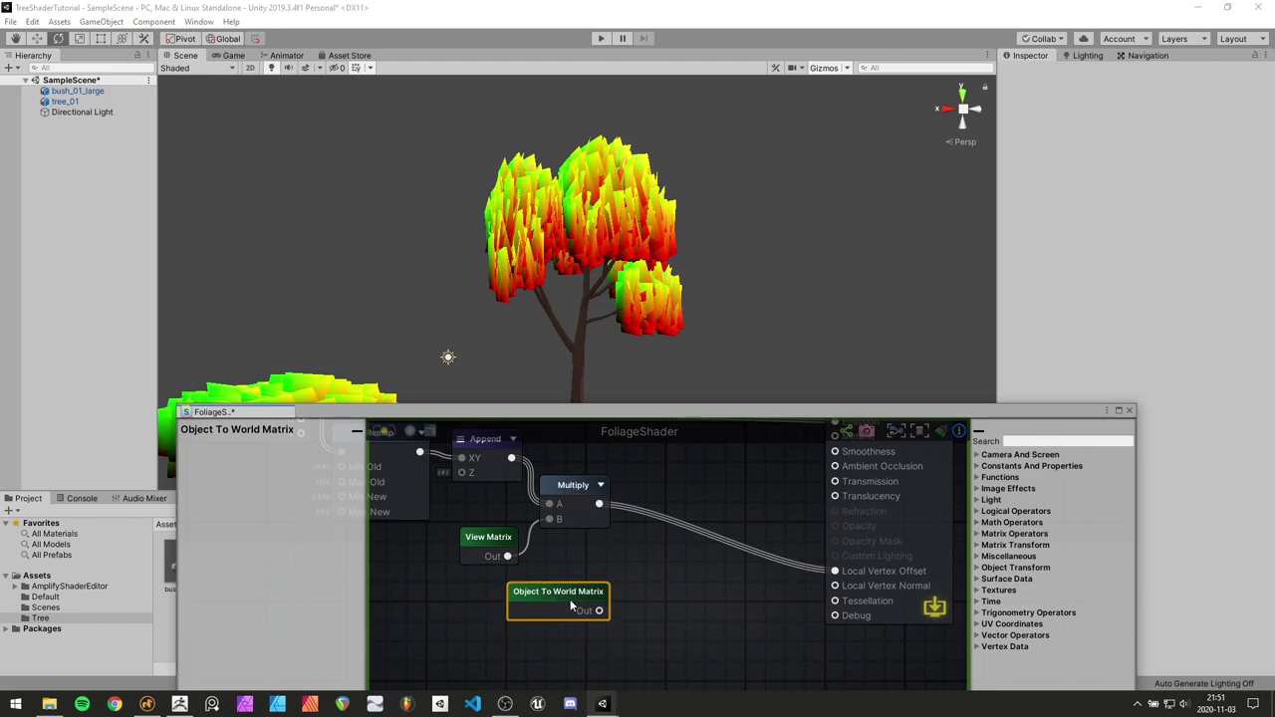
Add a second Multiply node with the first Multiply's output in A and the Object To World Matrix in B
{"action": "left_click", "coordinate": [552, 558]}
{"action": "middle_click_drag", "start_coordinate": [553, 559], "coordinate": [550, 562]}
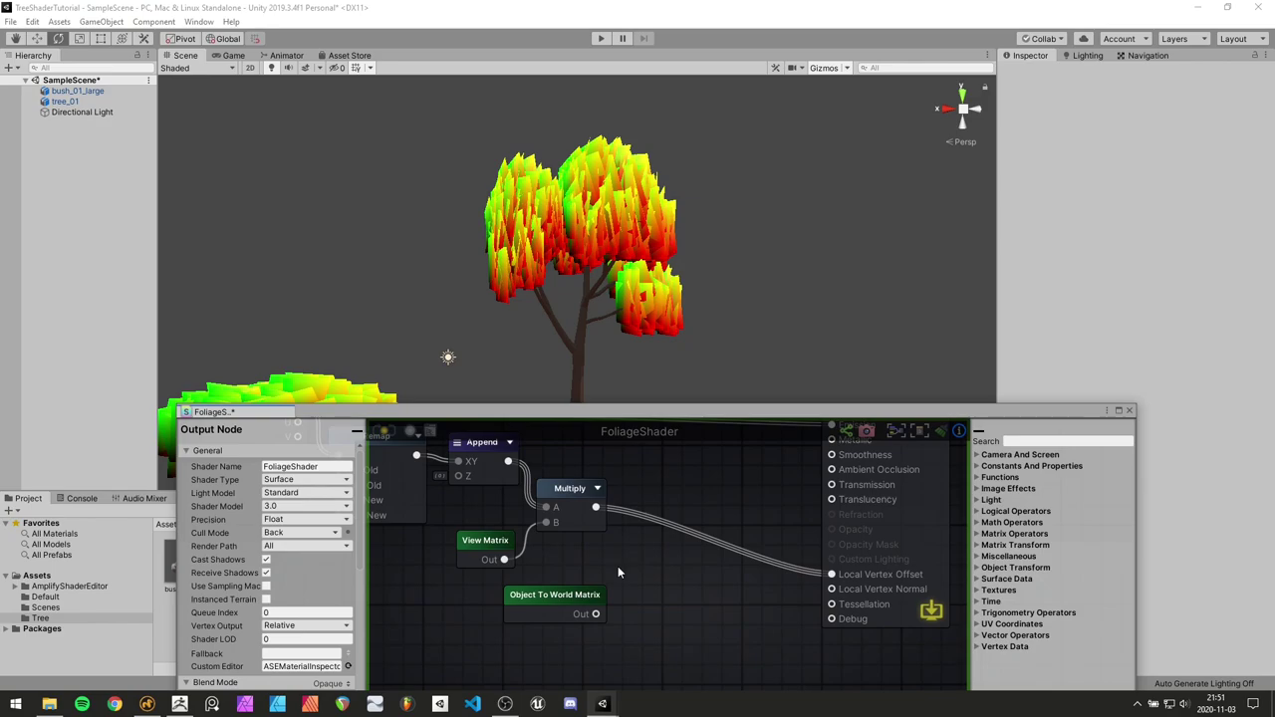
{"action": "key", "text": "m"}
{"action": "left_click", "coordinate": [642, 544]}
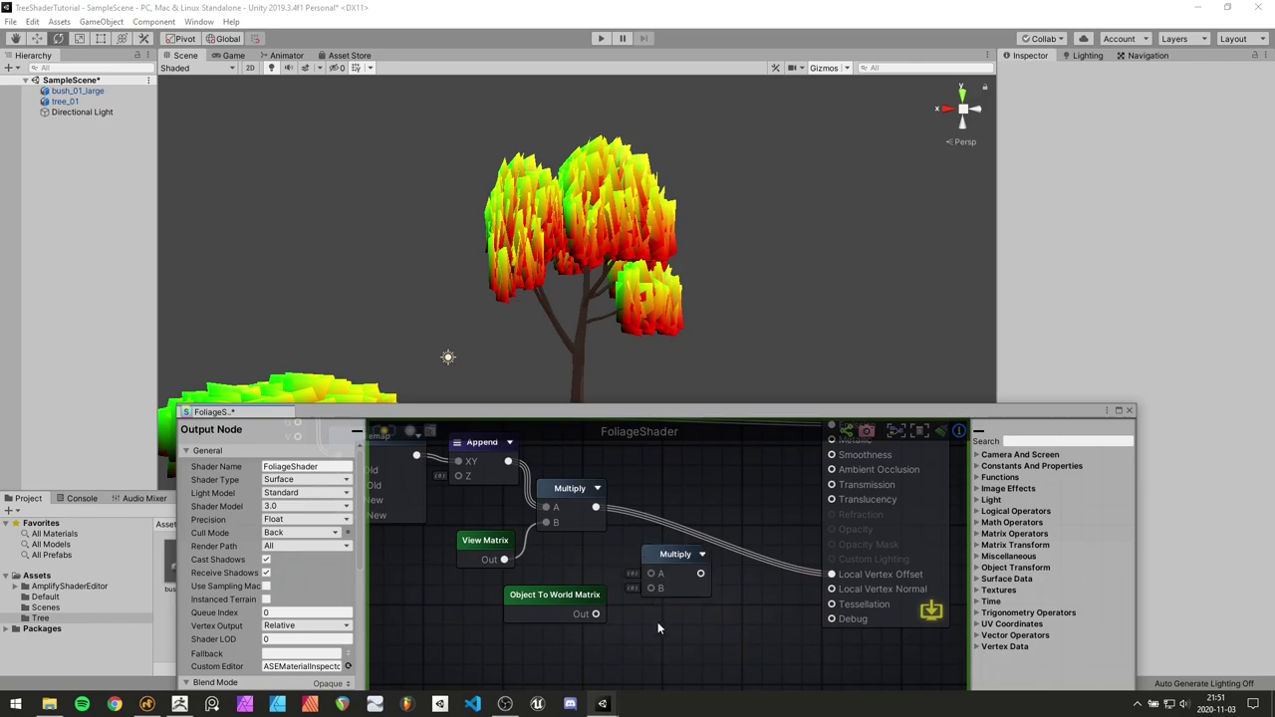
{"action": "left_click_drag", "start_coordinate": [662, 555], "coordinate": [648, 543]}
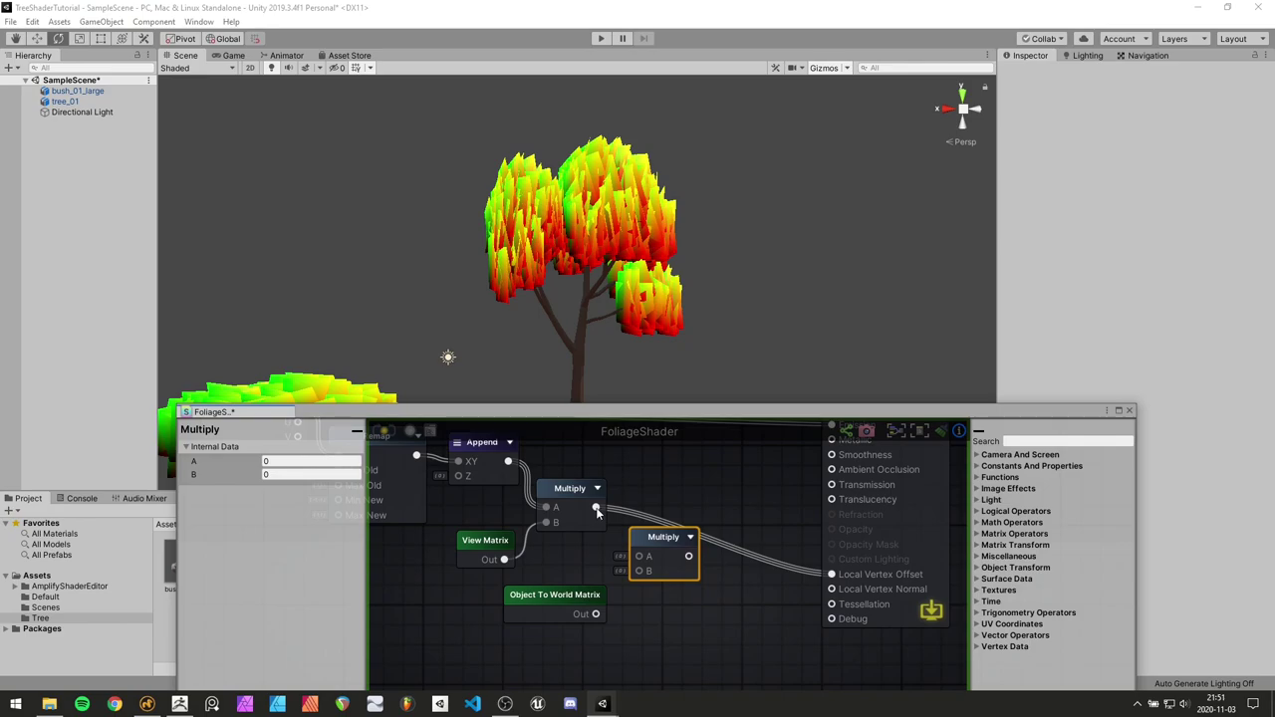
{"action": "left_click_drag", "start_coordinate": [596, 507], "coordinate": [639, 556]}
{"action": "left_click_drag", "start_coordinate": [596, 613], "coordinate": [635, 563]}
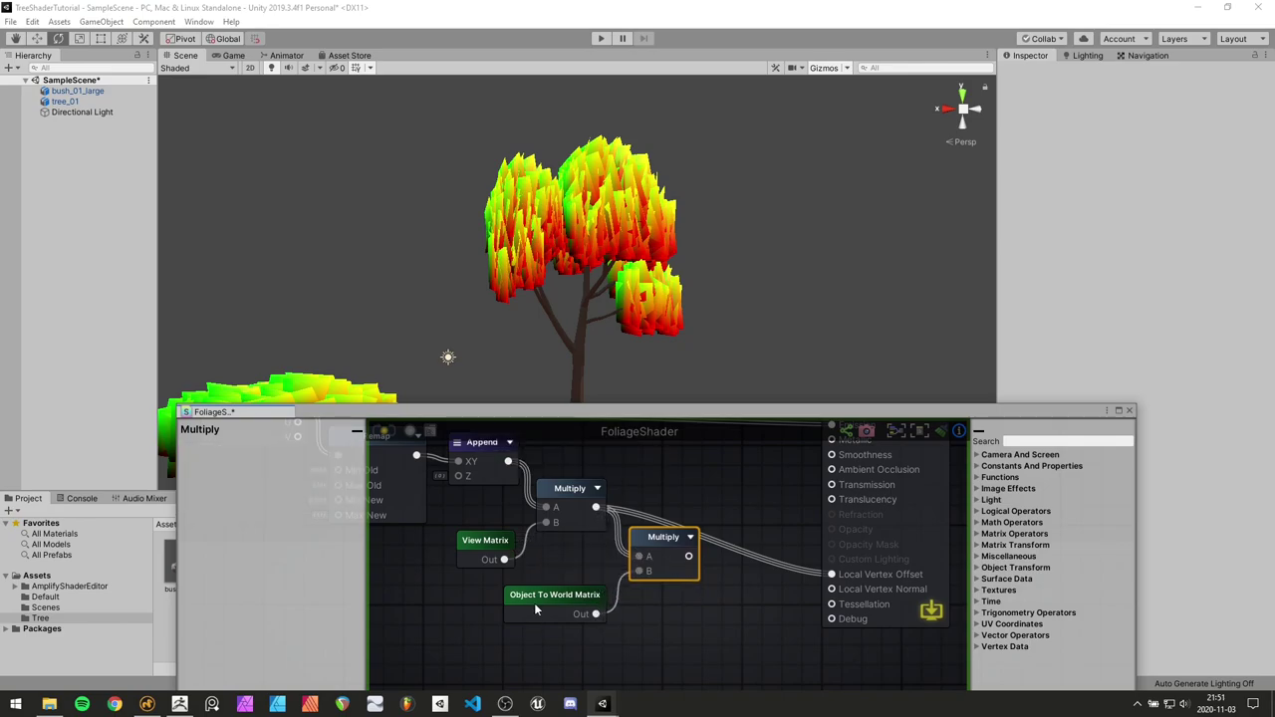
Connect the second Multiply's output to Local Vertex Offset and update the shader
{"action": "middle_click_drag", "start_coordinate": [693, 573], "coordinate": [668, 578]}
{"action": "left_click_drag", "start_coordinate": [666, 565], "coordinate": [813, 572]}
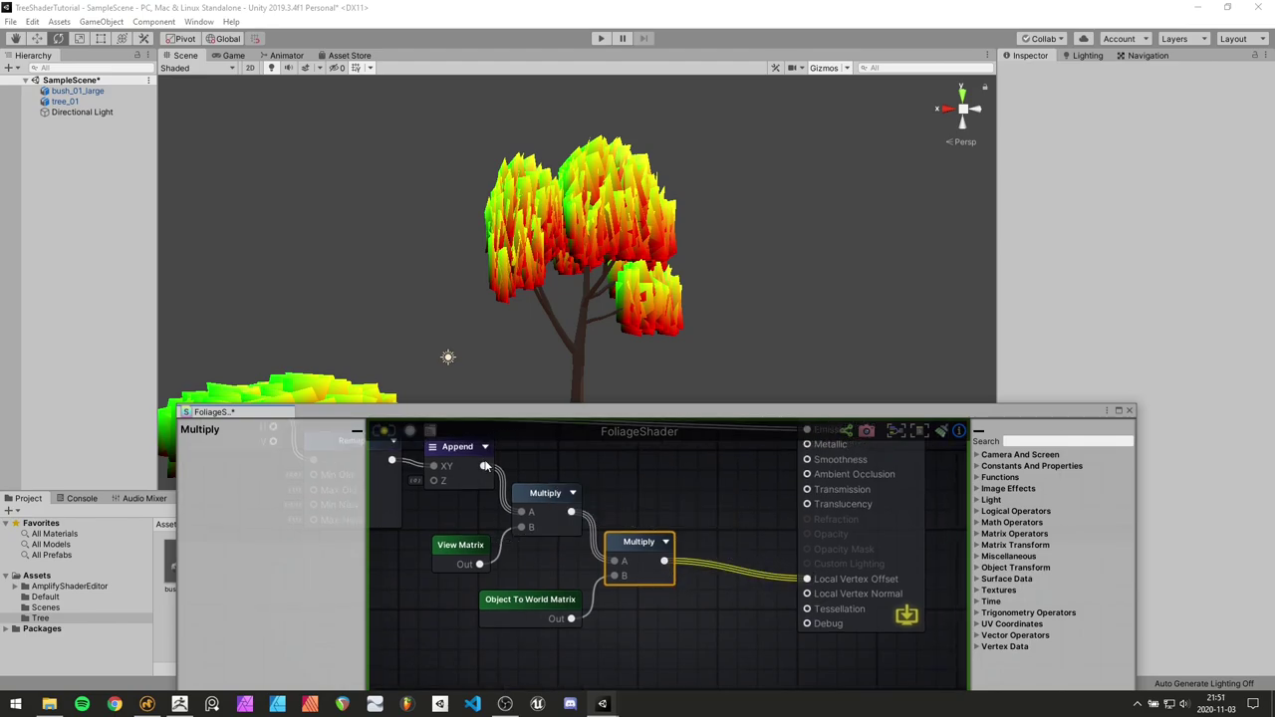
{"action": "left_click", "coordinate": [385, 433]}
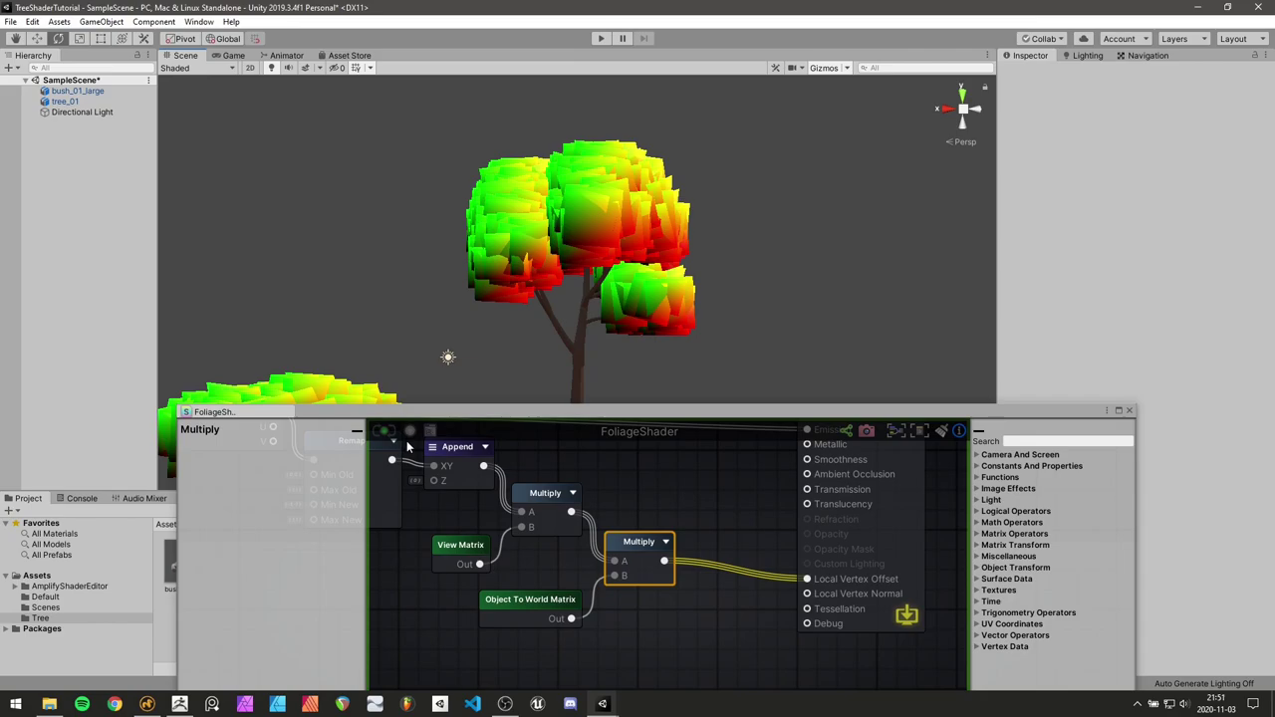
Rotate tree_01 to about X -1, Y 102, Z 4.5 and check its foliage from several angles
{"action": "left_click_drag", "start_coordinate": [516, 411], "coordinate": [498, 443]}
{"action": "left_click_drag", "start_coordinate": [667, 251], "coordinate": [591, 265], "text": "alt"}
{"action": "left_click", "coordinate": [594, 261]}
{"action": "left_click_drag", "start_coordinate": [665, 339], "coordinate": [593, 255], "text": "alt"}
{"action": "left_click_drag", "start_coordinate": [737, 239], "coordinate": [459, 199], "text": "alt"}
{"action": "left_click_drag", "start_coordinate": [518, 360], "coordinate": [949, 362]}
{"action": "left_click_drag", "start_coordinate": [758, 349], "coordinate": [615, 245], "text": "alt"}
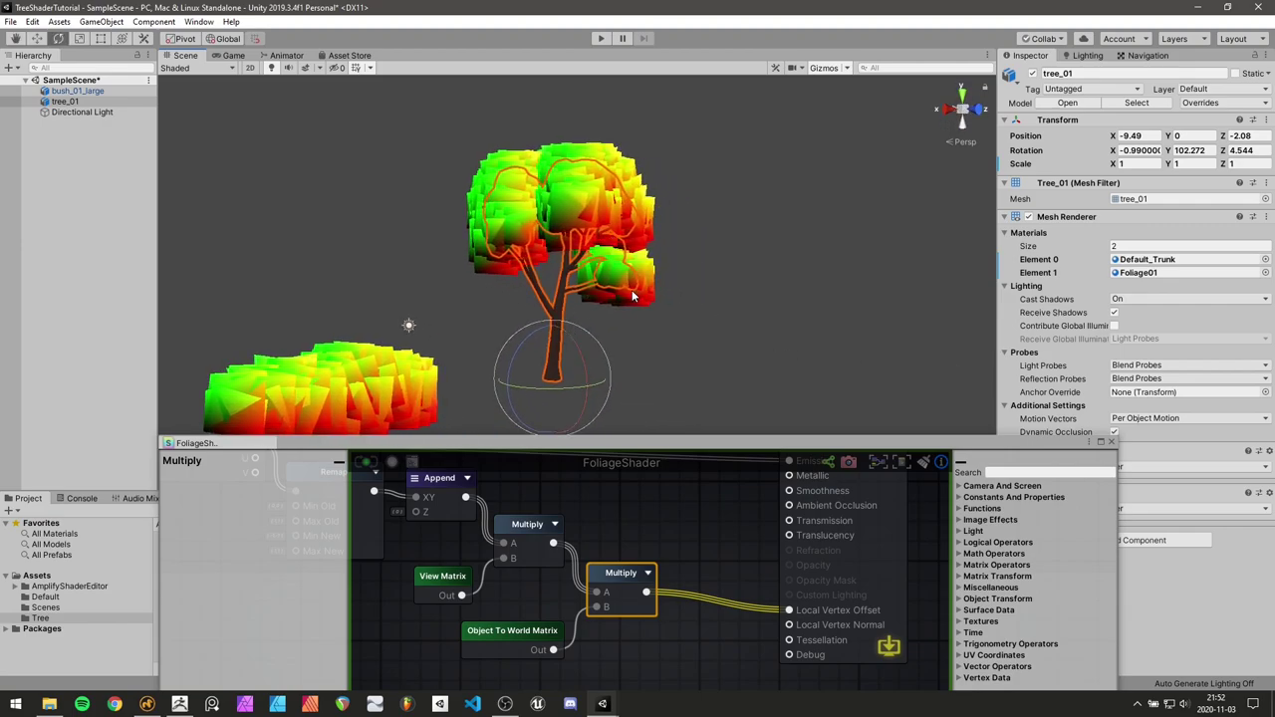
{"action": "left_click_drag", "start_coordinate": [647, 275], "coordinate": [454, 269], "text": "alt"}
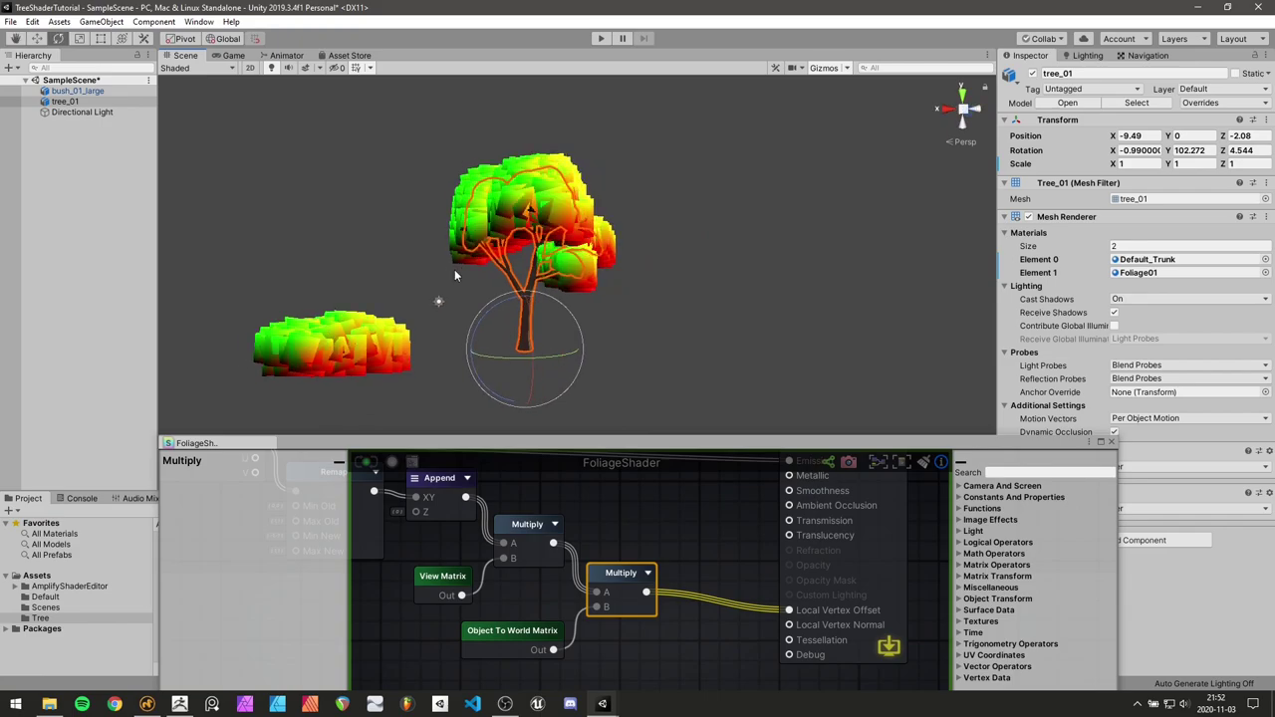
Scale tree_01 uniformly to about 2.69, check the foliage from several angles and deselect the tree
{"action": "key", "text": "r"}
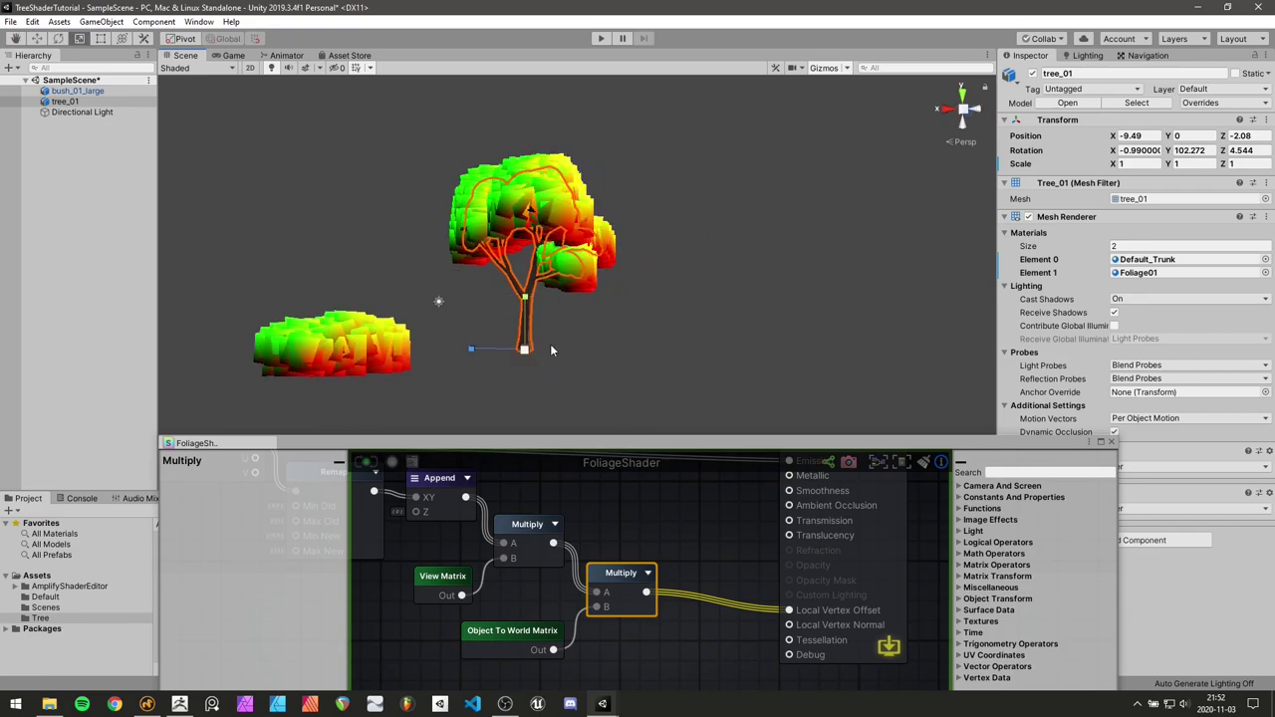
{"action": "left_click_drag", "start_coordinate": [529, 353], "coordinate": [674, 336]}
{"action": "right_click_drag", "start_coordinate": [674, 330], "coordinate": [431, 221], "text": "alt"}
{"action": "middle_click_drag", "start_coordinate": [455, 211], "coordinate": [448, 316]}
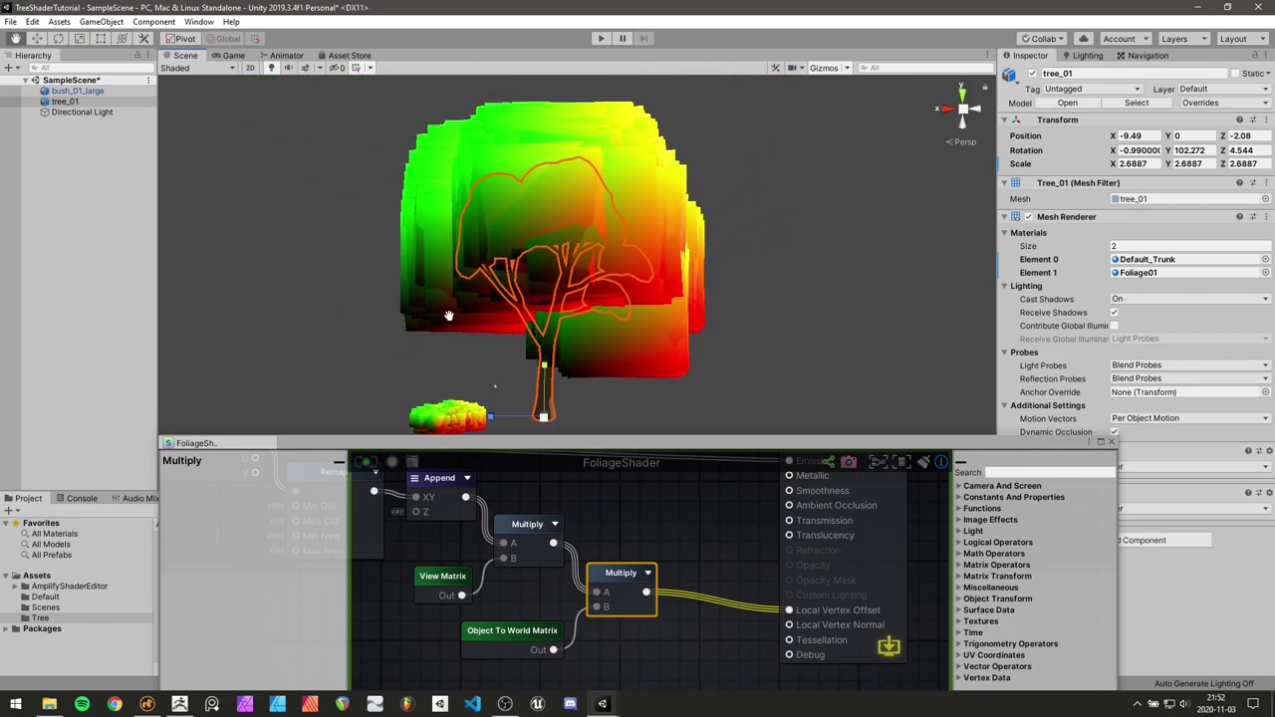
{"action": "left_click_drag", "start_coordinate": [447, 316], "coordinate": [715, 274], "text": "alt"}
{"action": "left_click", "coordinate": [601, 284]}
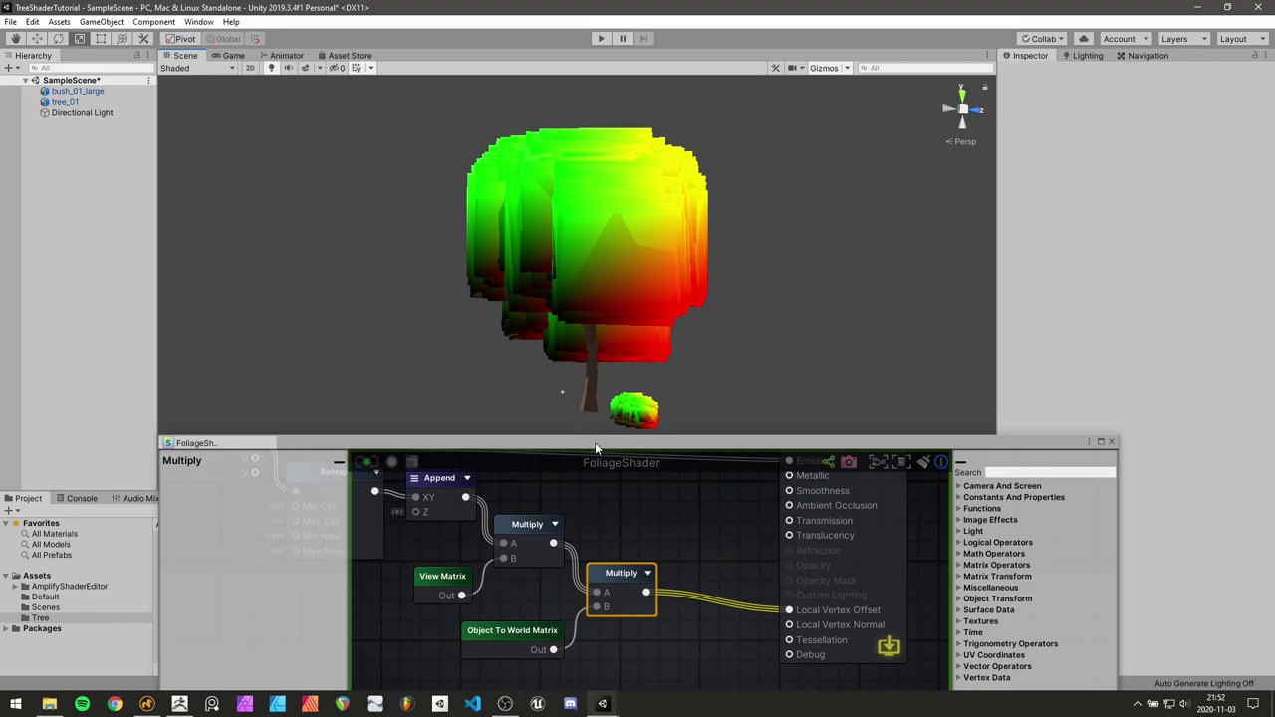
Bring the shader graph into fuller view and move the node group away from the output node to make room
{"action": "left_click_drag", "start_coordinate": [595, 443], "coordinate": [552, 319]}
{"action": "scroll", "coordinate": [516, 464], "scroll_direction": "down", "scroll_amount": 3}
{"action": "scroll", "coordinate": [517, 464], "scroll_direction": "up", "scroll_amount": 3}
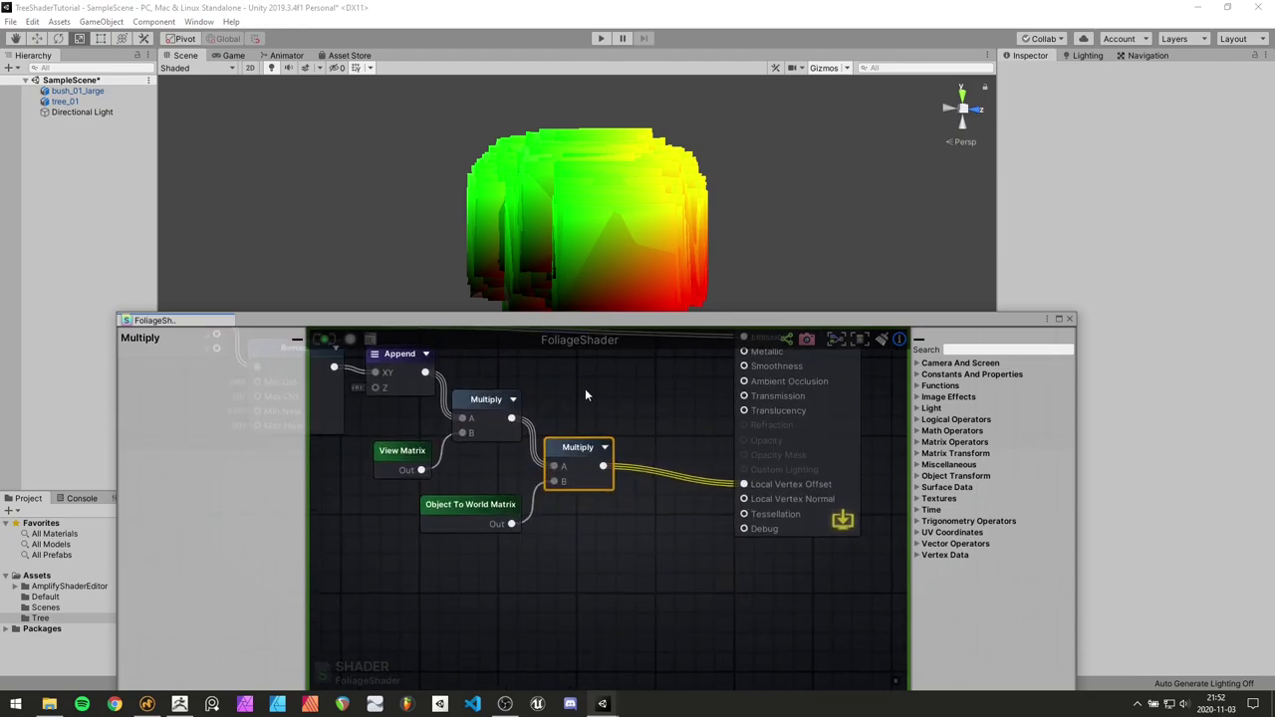
{"action": "left_click_drag", "start_coordinate": [601, 324], "coordinate": [613, 340]}
{"action": "scroll", "coordinate": [598, 465], "scroll_direction": "down", "scroll_amount": 3}
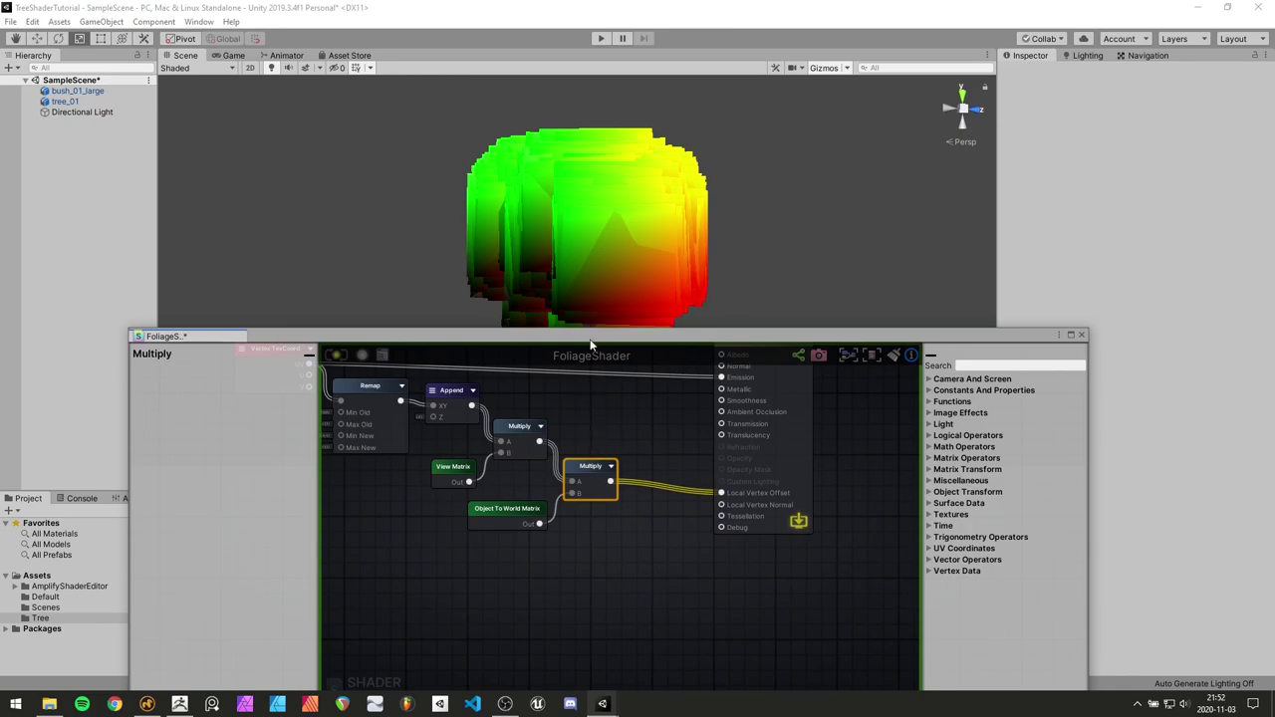
{"action": "left_click_drag", "start_coordinate": [591, 341], "coordinate": [611, 337]}
{"action": "scroll", "coordinate": [590, 438], "scroll_direction": "down", "scroll_amount": 3}
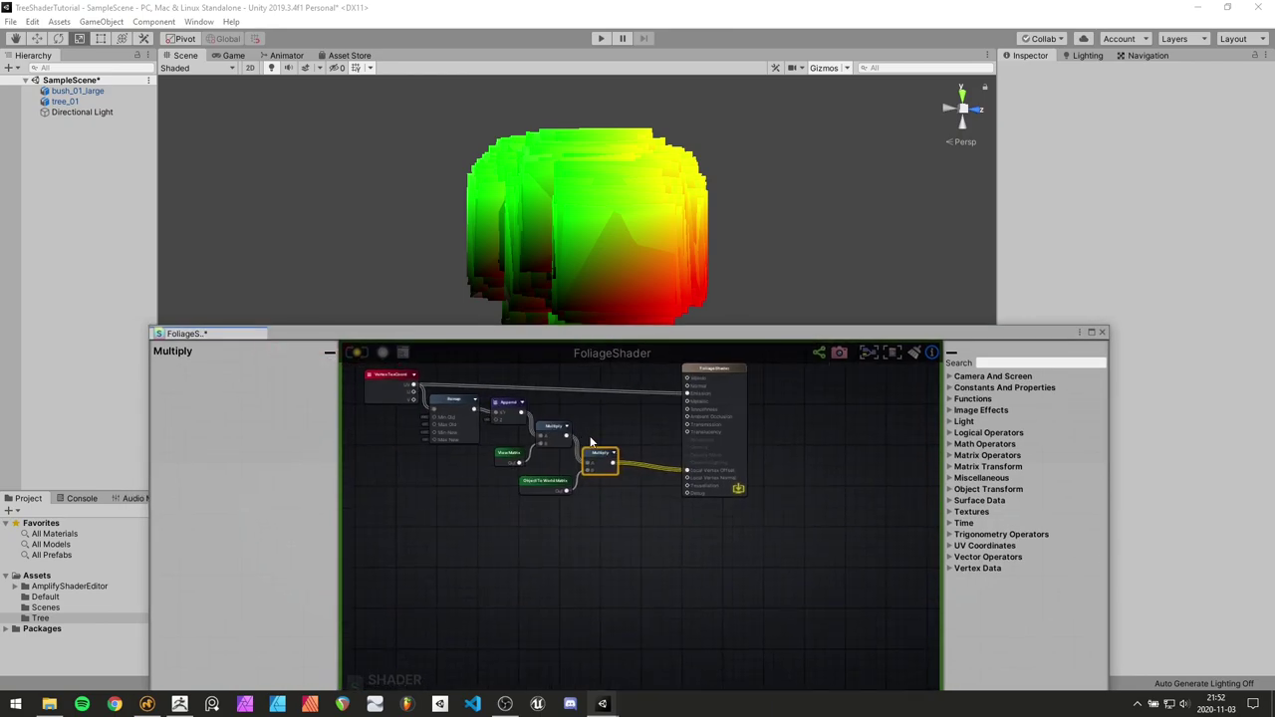
{"action": "left_click_drag", "start_coordinate": [627, 511], "coordinate": [350, 383]}
{"action": "left_click", "coordinate": [548, 427]}
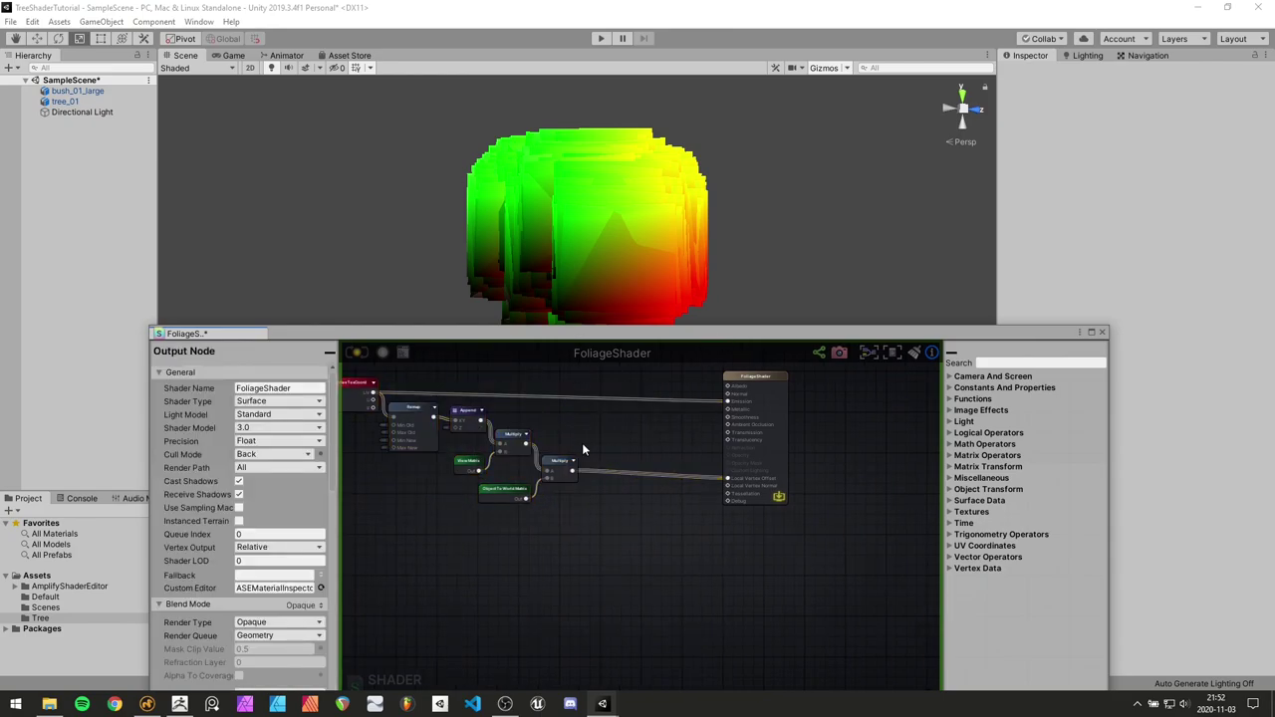
Add a Normalize node between the second Multiply and the output node's Local Vertex Offset, and update the shader
{"action": "right_click", "coordinate": [609, 502]}
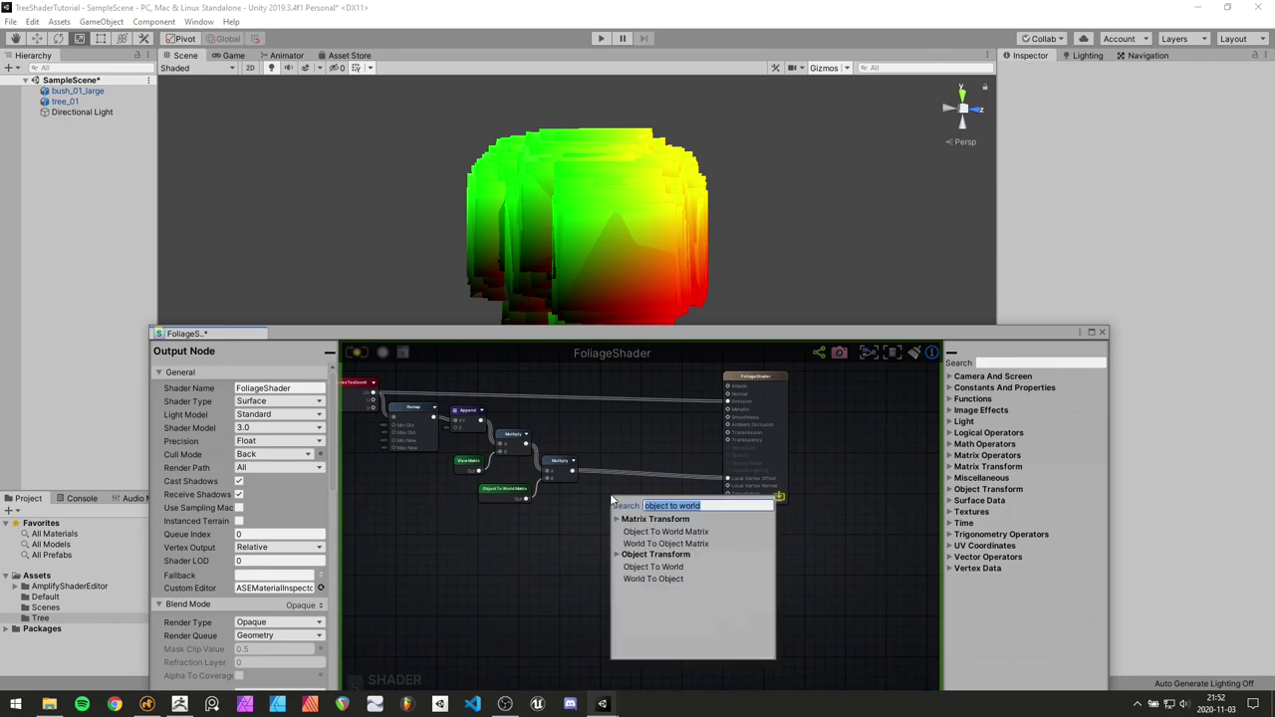
{"action": "type", "text": "normall"}
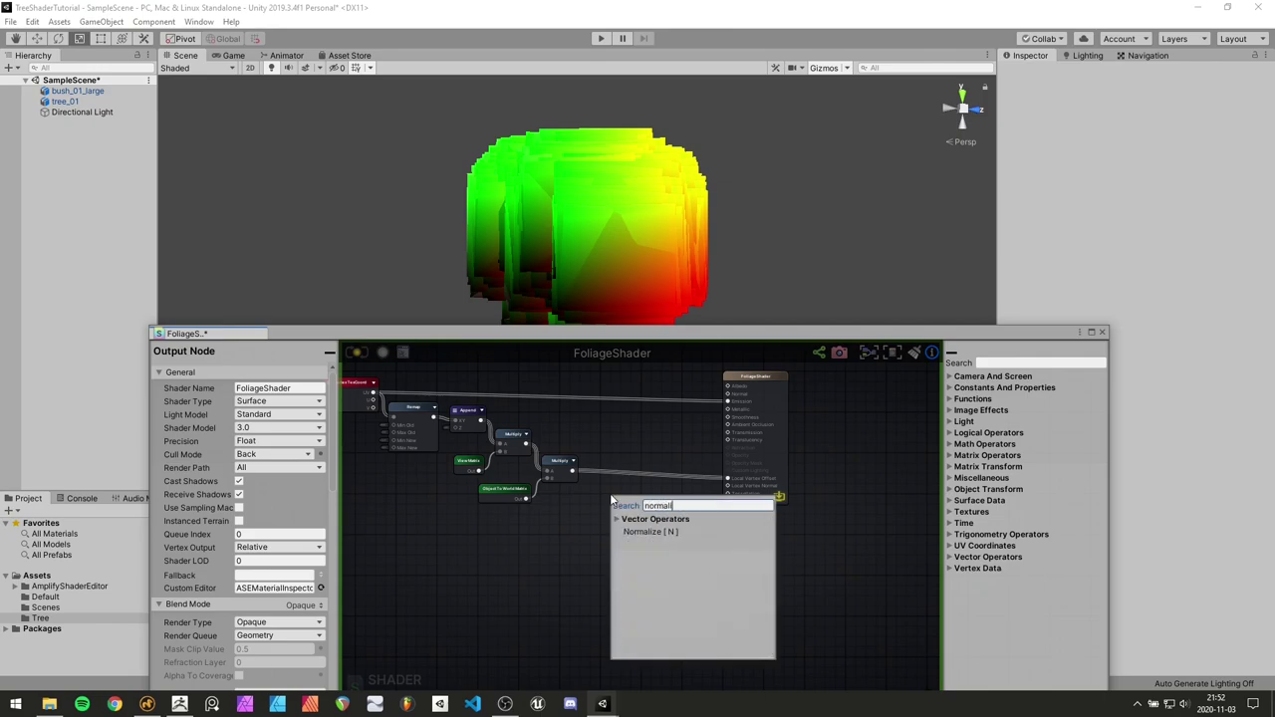
{"action": "left_click", "coordinate": [638, 531]}
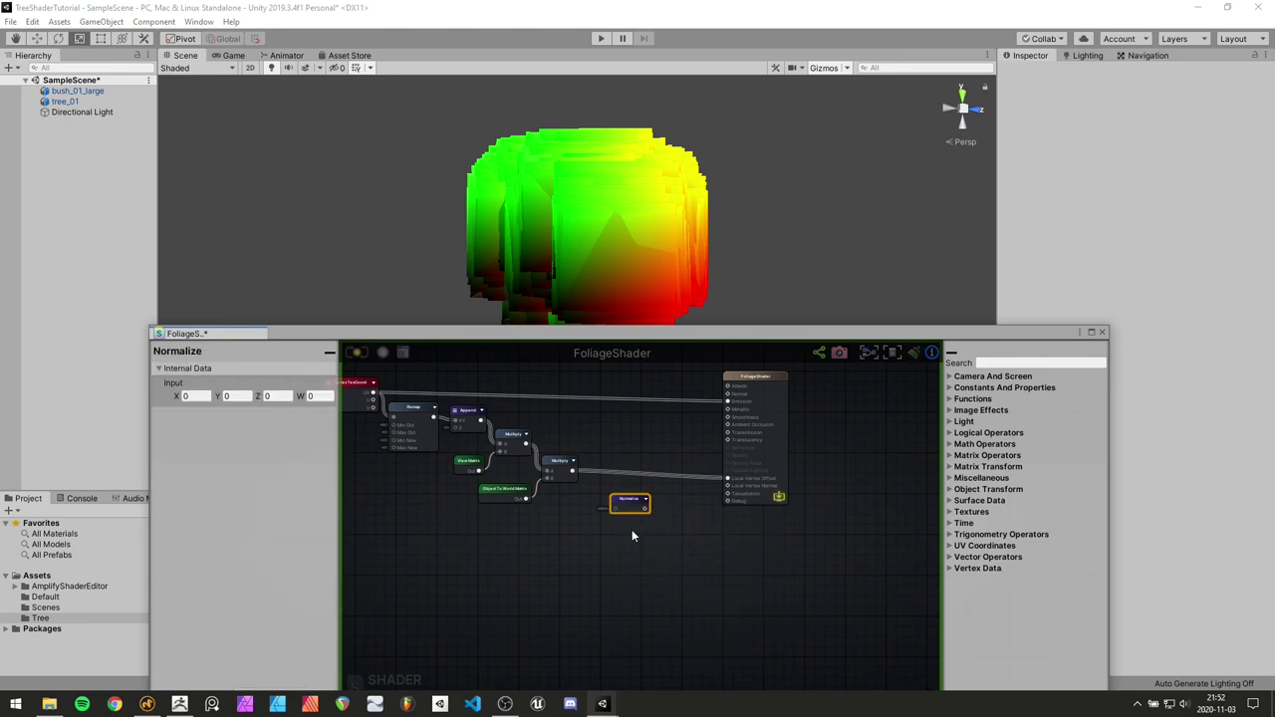
{"action": "scroll", "coordinate": [593, 503], "scroll_direction": "up", "scroll_amount": 4}
{"action": "left_click_drag", "start_coordinate": [549, 443], "coordinate": [869, 458]}
{"action": "left_click_drag", "start_coordinate": [668, 501], "coordinate": [617, 429]}
{"action": "left_click", "coordinate": [356, 356]}
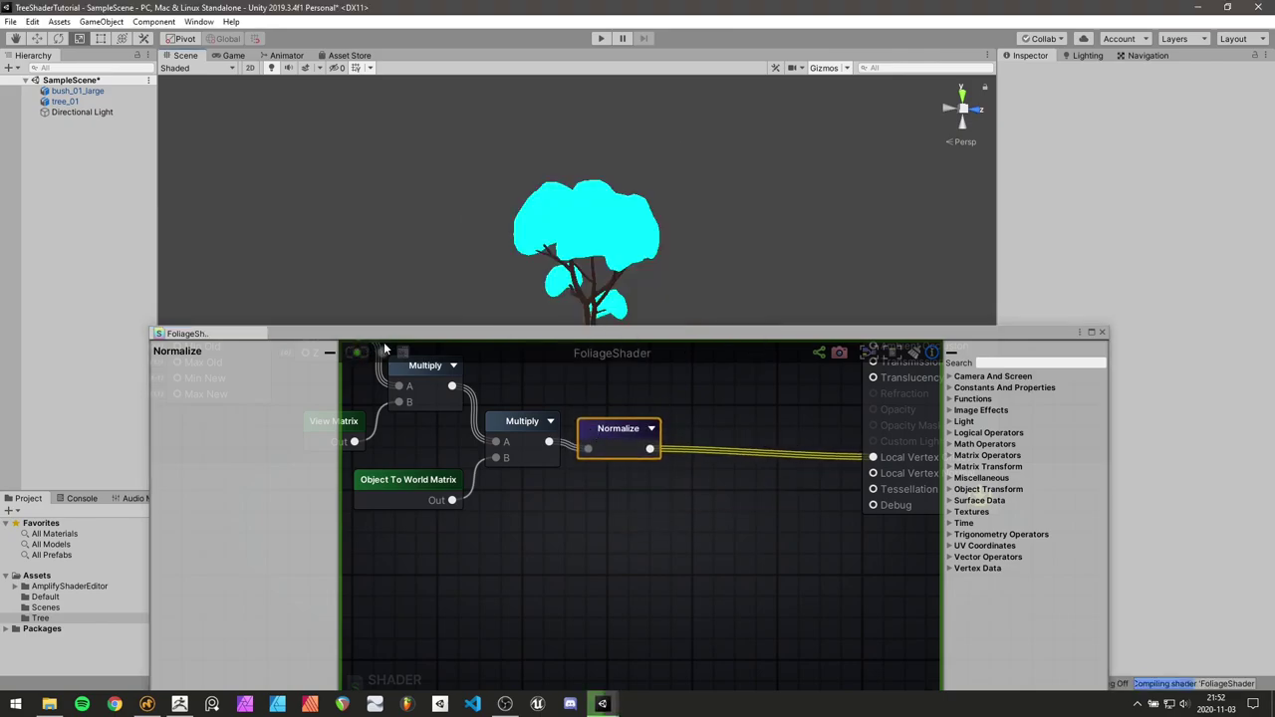
Rotate tree_01 to about Y 90 and scale it uniformly to about 2.43, check its foliage from several angles and deselect it
{"action": "left_click_drag", "start_coordinate": [418, 326], "coordinate": [431, 406]}
{"action": "left_click_drag", "start_coordinate": [561, 333], "coordinate": [659, 448], "text": "alt"}
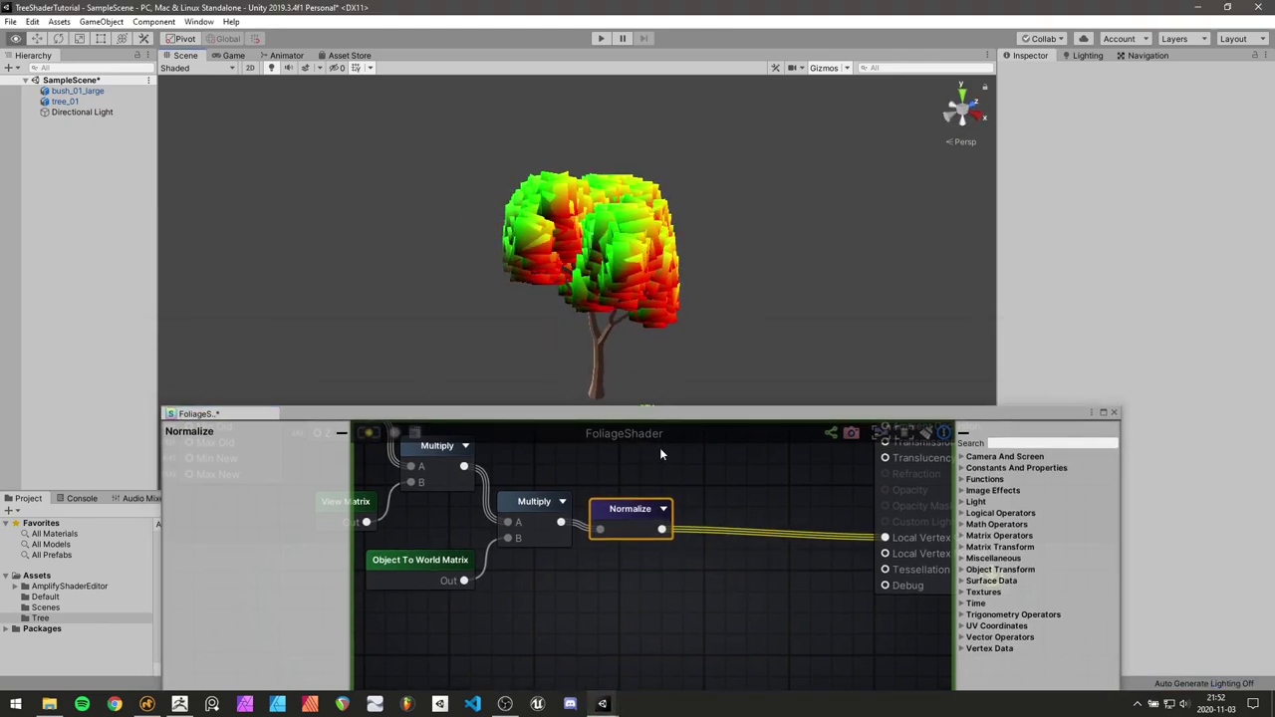
{"action": "middle_click_drag", "start_coordinate": [683, 352], "coordinate": [672, 217], "text": "alt"}
{"action": "scroll", "coordinate": [648, 214], "scroll_direction": "down", "scroll_amount": 3, "text": "alt"}
{"action": "left_click", "coordinate": [576, 230]}
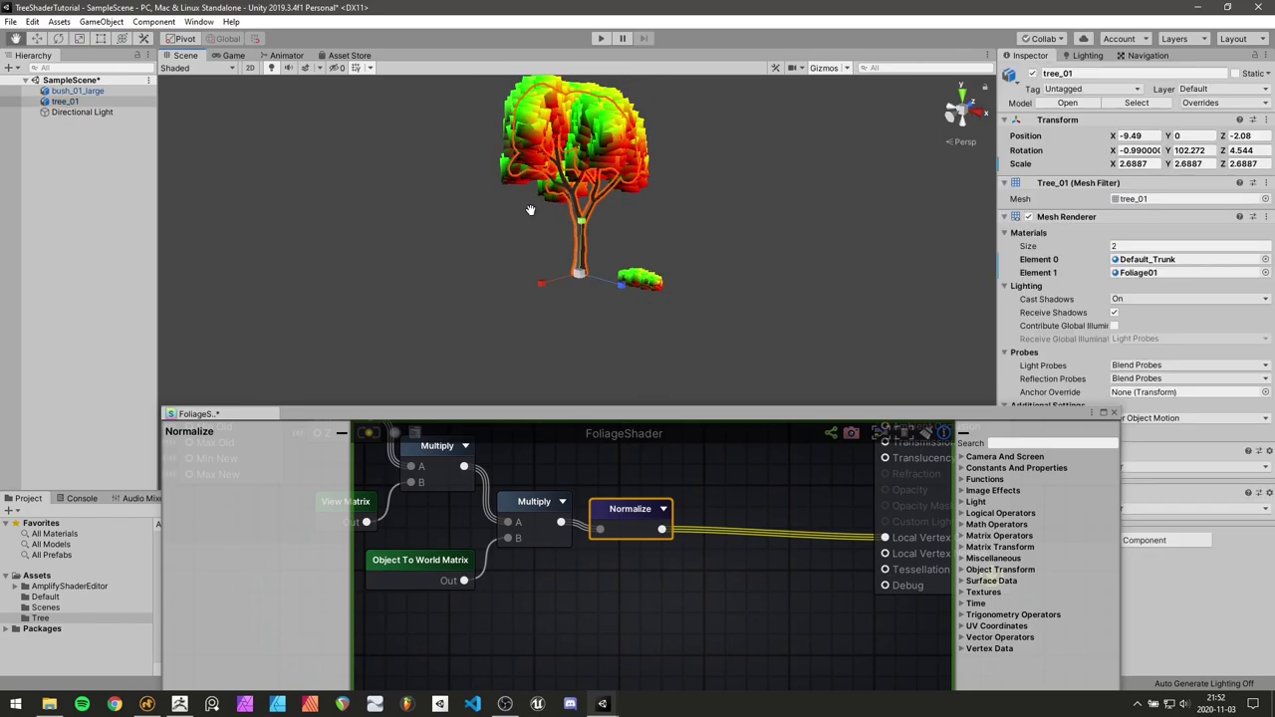
{"action": "key", "text": "f"}
{"action": "mouse_move", "coordinate": [572, 325]}
{"action": "left_mouse_down"}
{"action": "mouse_move", "coordinate": [546, 316]}
{"action": "mouse_move", "coordinate": [606, 315]}
{"action": "mouse_move", "coordinate": [576, 340]}
{"action": "mouse_move", "coordinate": [585, 295]}
{"action": "mouse_move", "coordinate": [584, 306]}
{"action": "left_mouse_up"}
{"action": "key", "text": "r"}
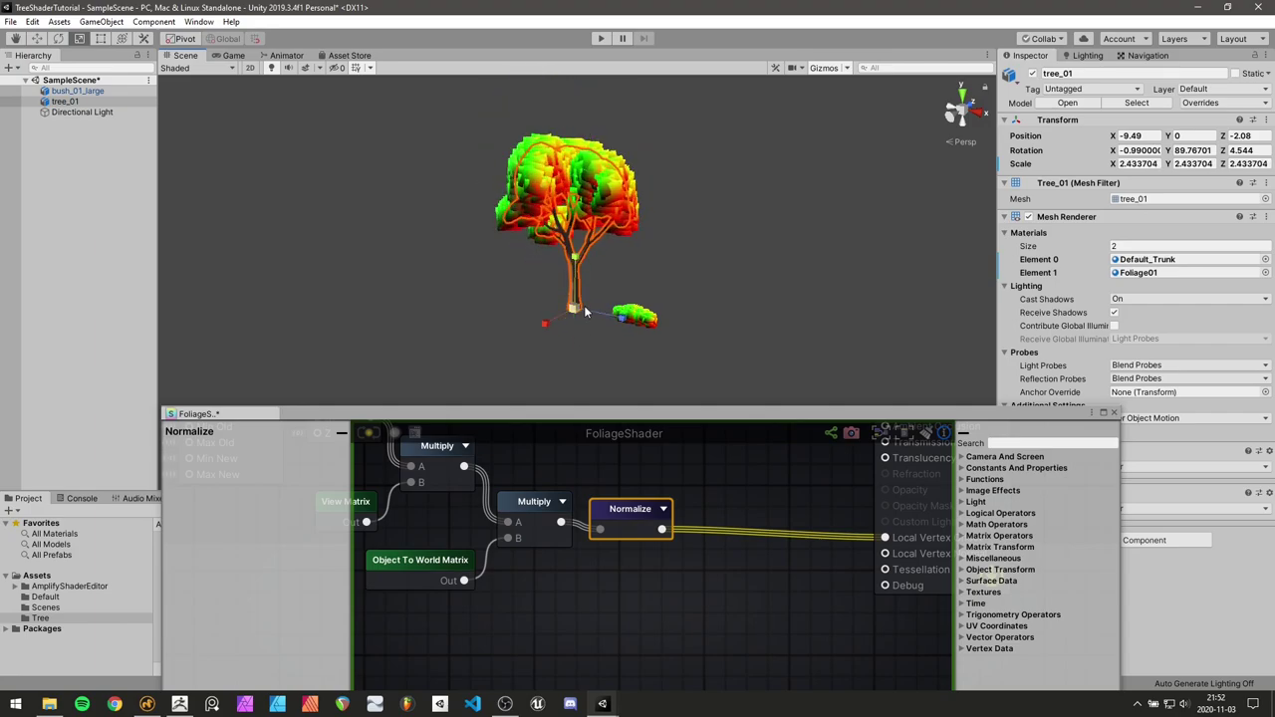
{"action": "middle_click_drag", "start_coordinate": [576, 219], "coordinate": [561, 257]}
{"action": "right_click_drag", "start_coordinate": [561, 257], "coordinate": [817, 208], "text": "alt"}
{"action": "left_click", "coordinate": [656, 252]}
{"action": "left_click_drag", "start_coordinate": [817, 207], "coordinate": [695, 362], "text": "alt"}
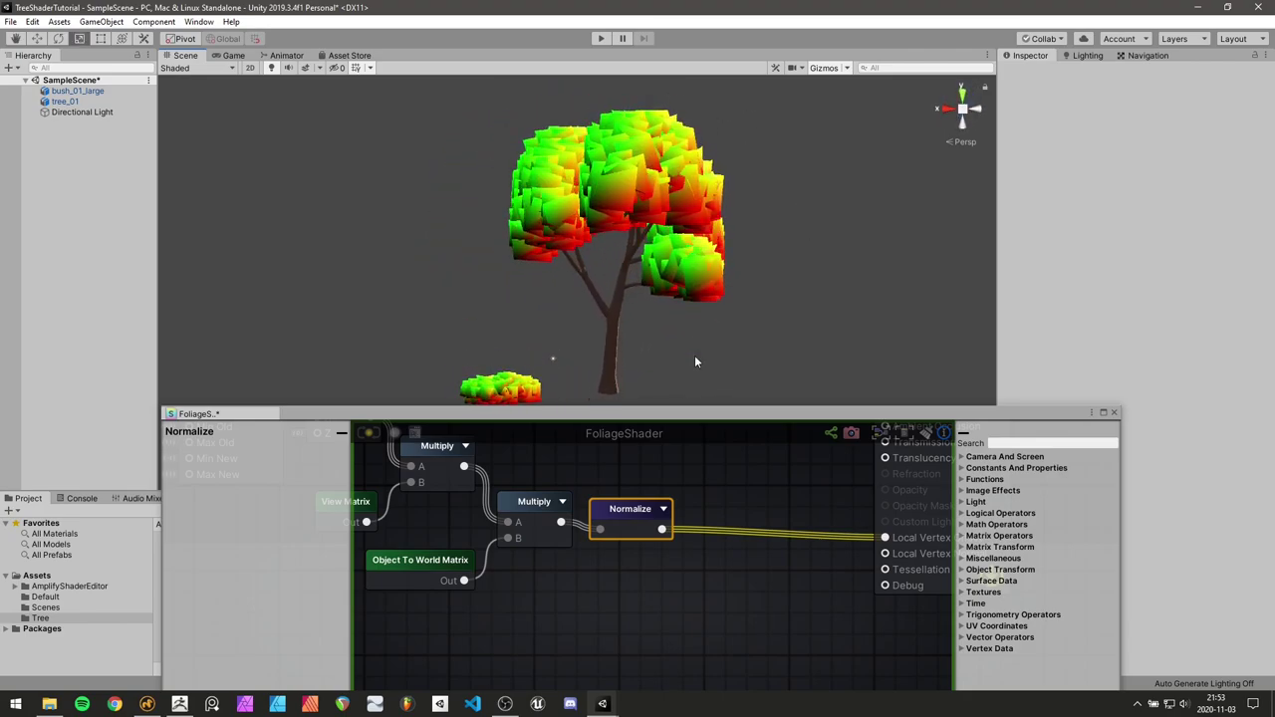
Raise the shader editor window over the scene and bring the node chain and output node into fuller view
{"action": "left_click_drag", "start_coordinate": [693, 416], "coordinate": [657, 342]}
{"action": "scroll", "coordinate": [658, 398], "scroll_direction": "down", "scroll_amount": 5}
{"action": "scroll", "coordinate": [723, 471], "scroll_direction": "up", "scroll_amount": 4}
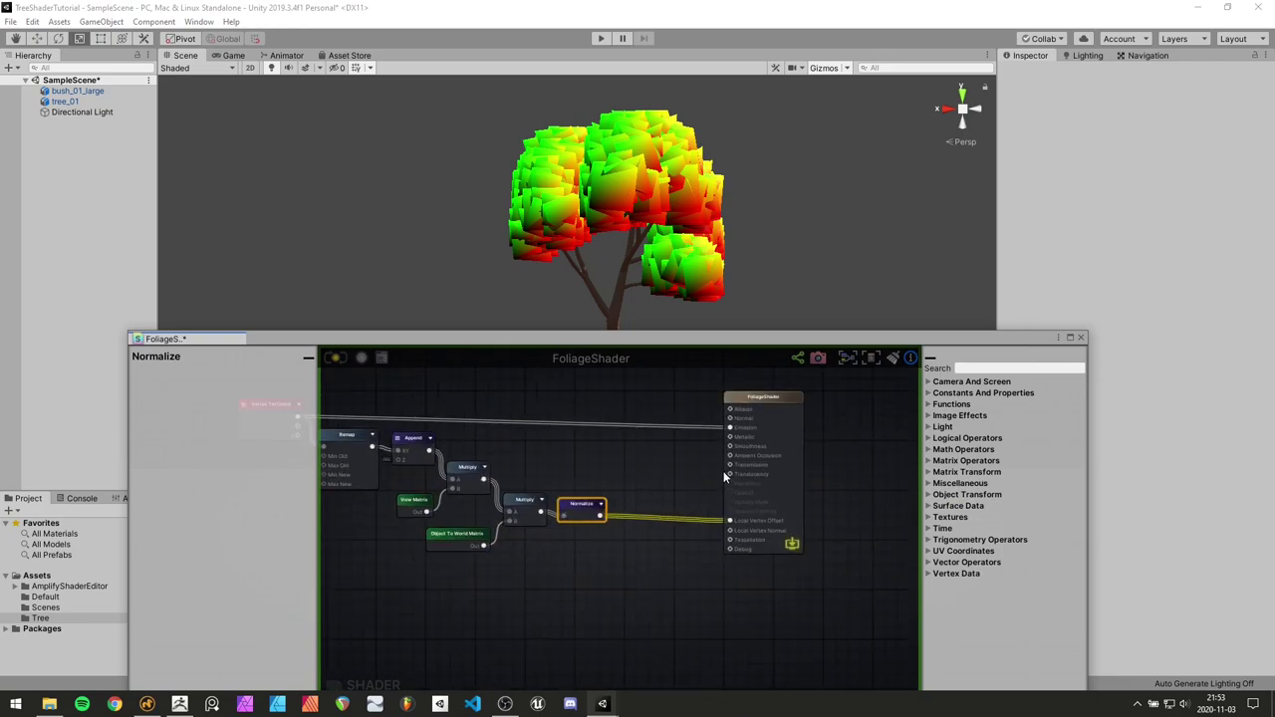
Disconnect the Vertex TexCoord link from the output node's Emission input and select the output node
{"action": "left_click", "coordinate": [732, 420], "text": "alt"}
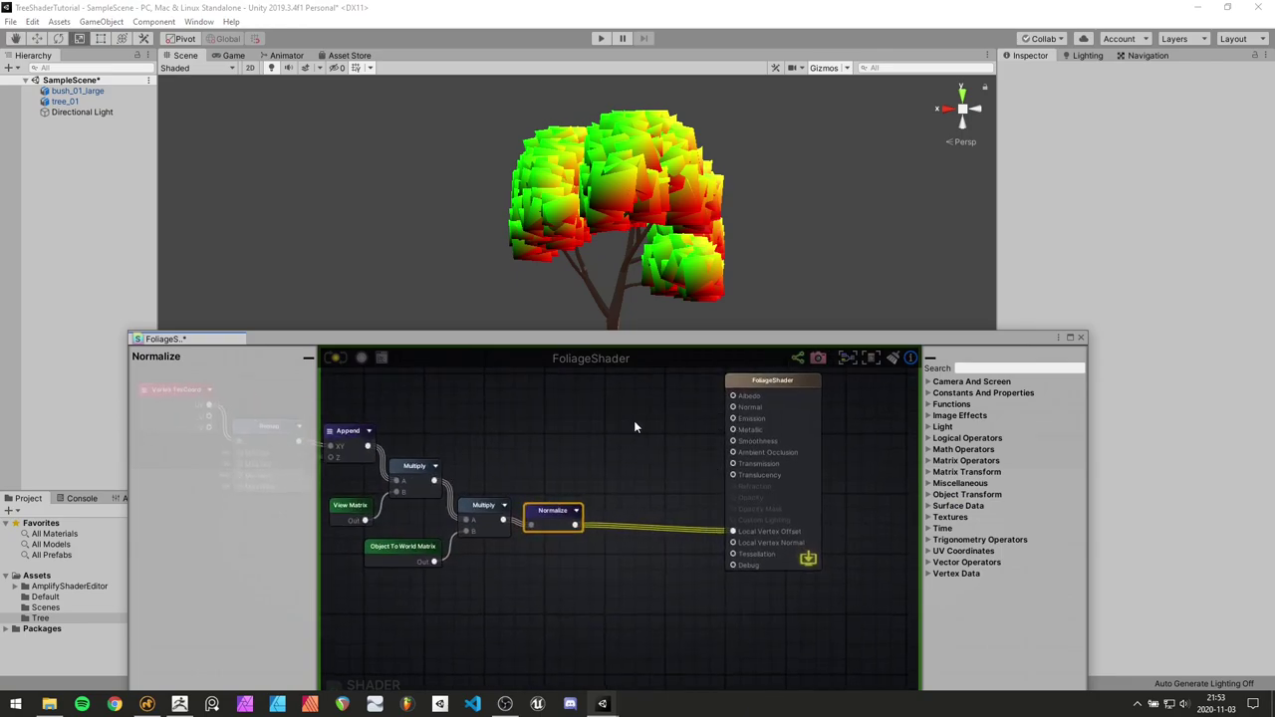
{"action": "middle_click_drag", "start_coordinate": [681, 430], "coordinate": [669, 462]}
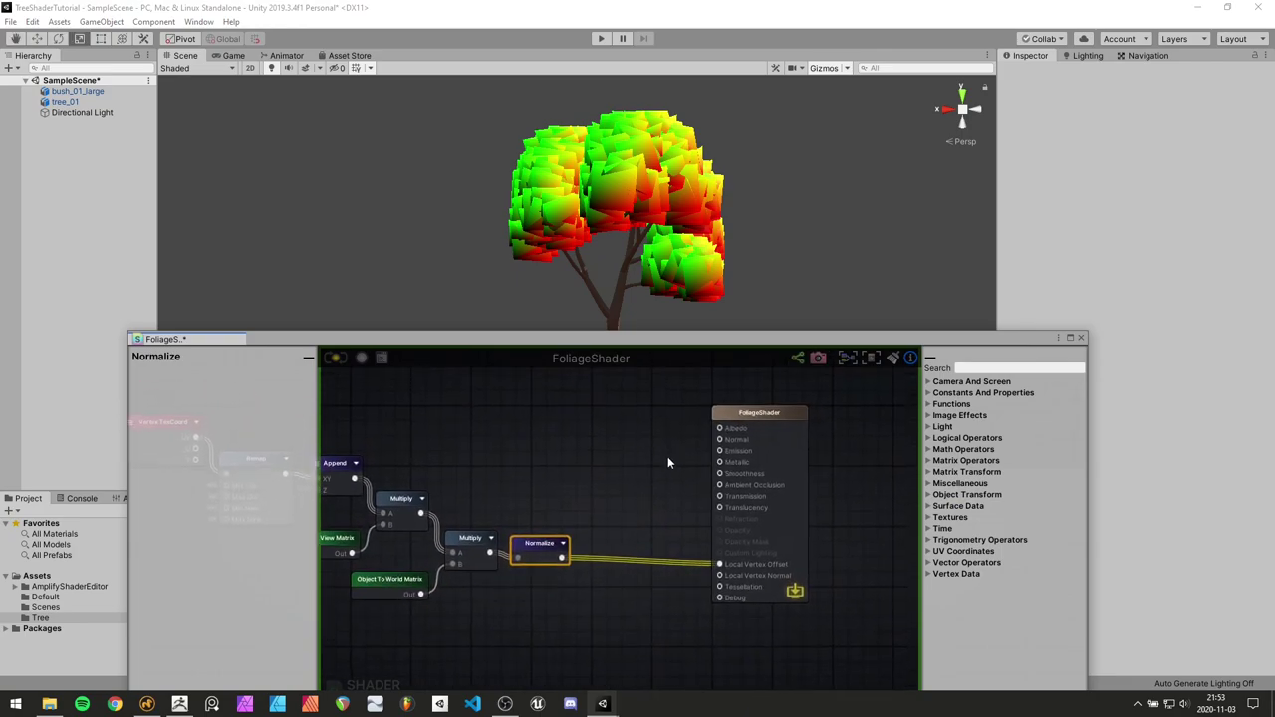
{"action": "left_click", "coordinate": [744, 419]}
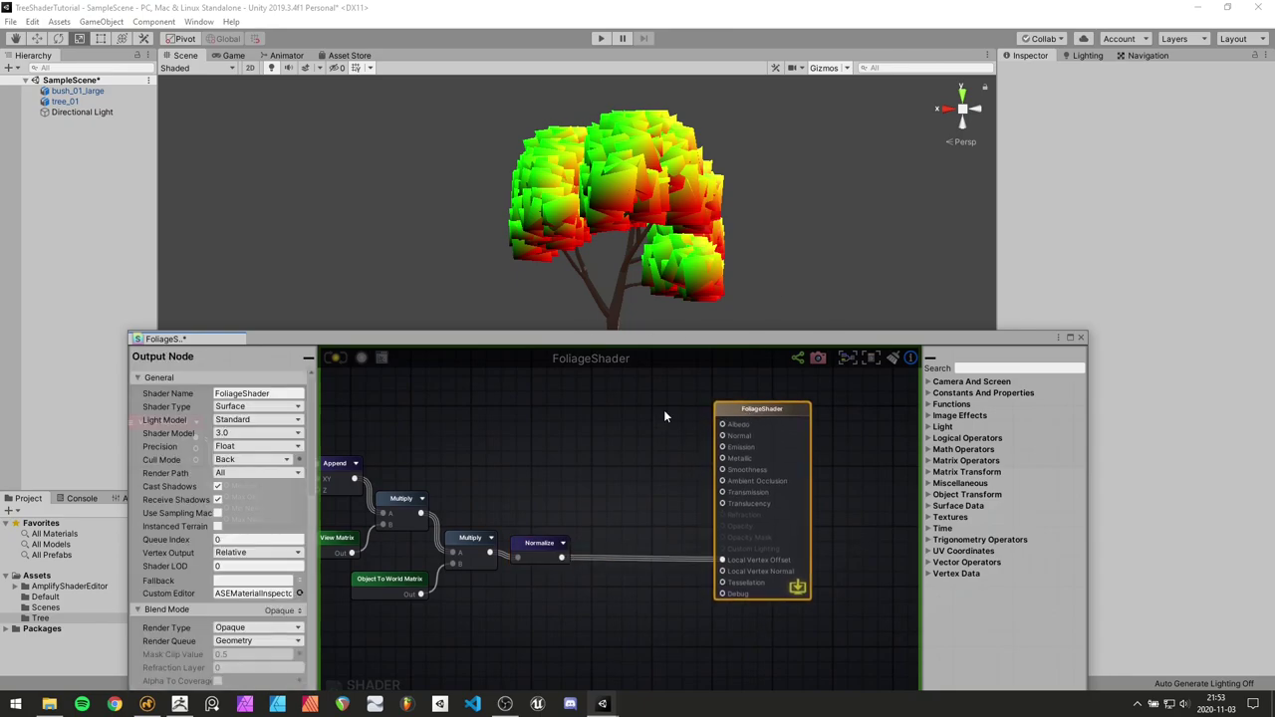
{"action": "middle_click_drag", "start_coordinate": [658, 421], "coordinate": [673, 511]}
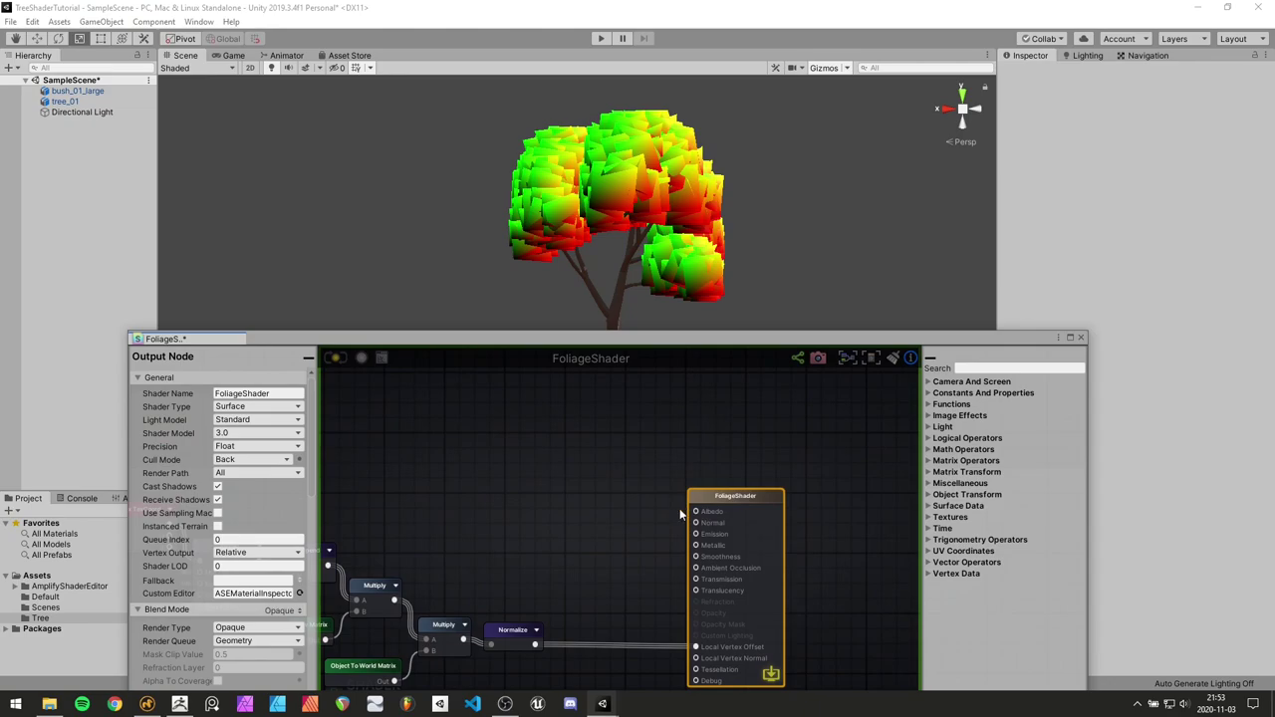
Add a Color node in the empty graph area above the Normalize node
{"action": "left_click", "coordinate": [566, 479]}
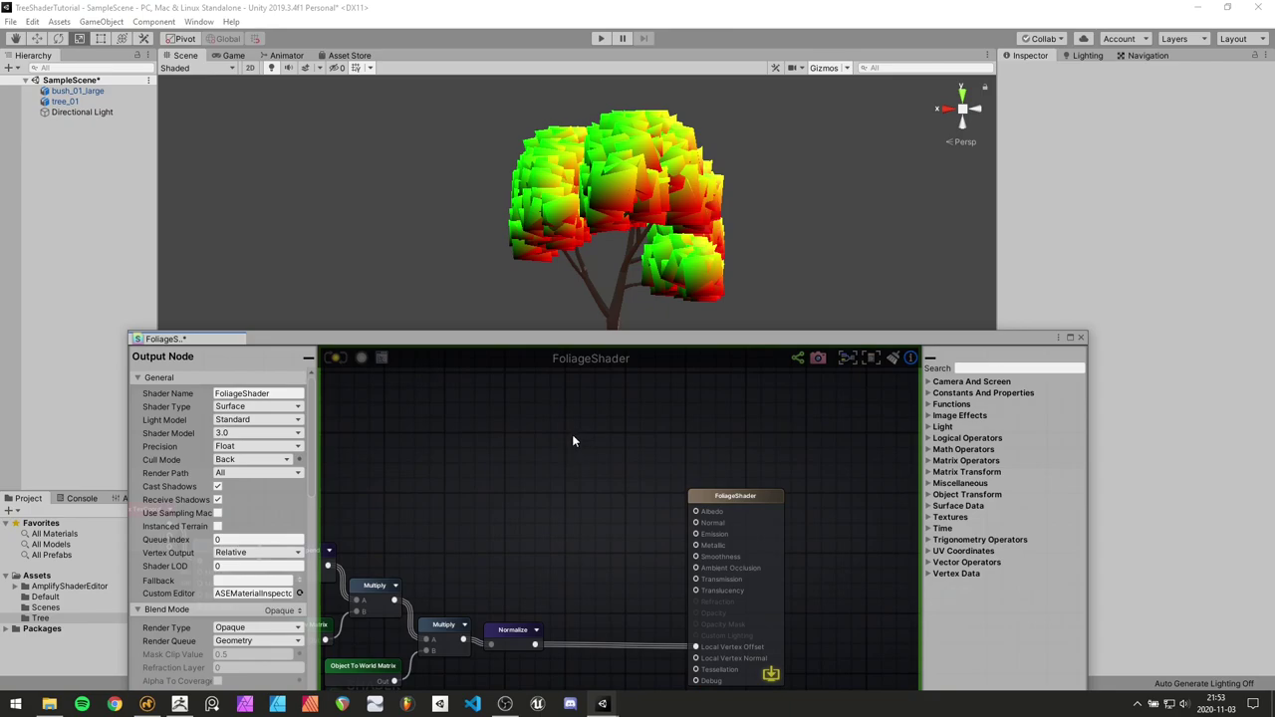
{"action": "key", "text": "5"}
{"action": "left_click", "coordinate": [572, 434]}
{"action": "left_click_drag", "start_coordinate": [609, 448], "coordinate": [580, 439]}
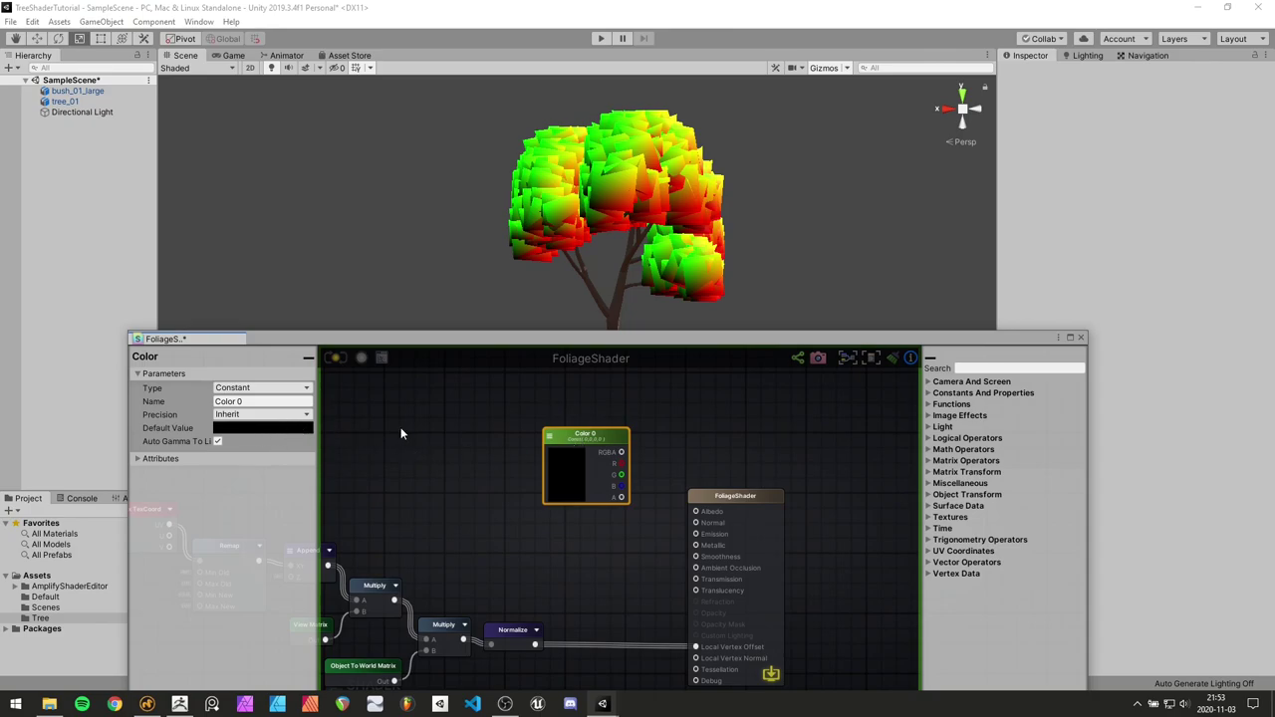
Set the Color node's default value to dark green, hexadecimal 406F22, with alpha 100
{"action": "left_click", "coordinate": [269, 435]}
{"action": "left_click_drag", "start_coordinate": [789, 364], "coordinate": [792, 361]}
{"action": "left_click_drag", "start_coordinate": [800, 434], "coordinate": [815, 425]}
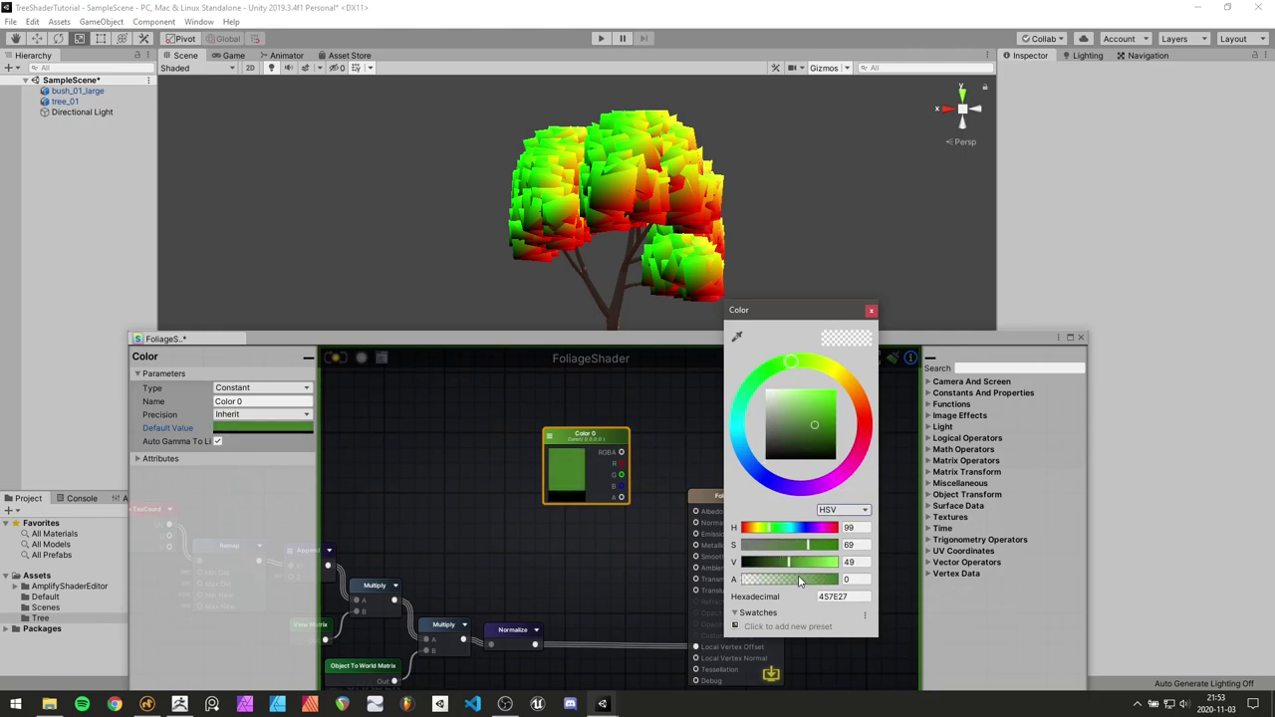
{"action": "left_click_drag", "start_coordinate": [799, 579], "coordinate": [854, 581]}
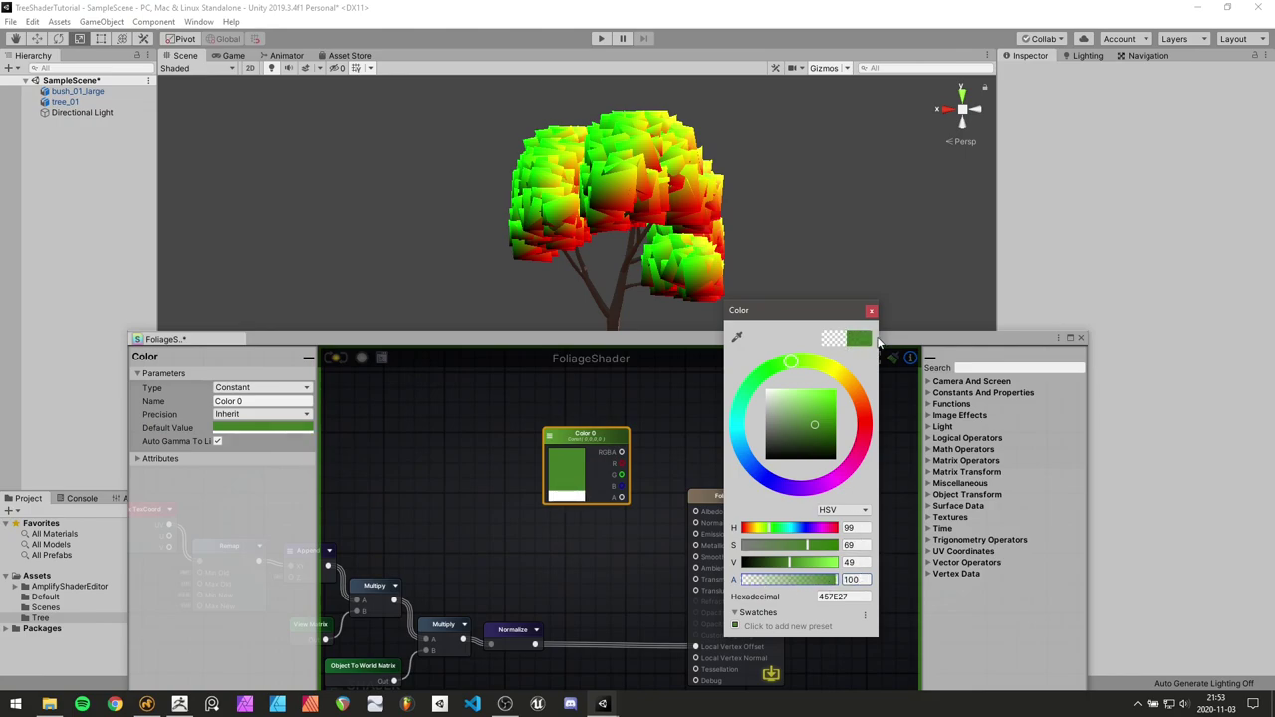
{"action": "left_click_drag", "start_coordinate": [808, 313], "coordinate": [805, 310]}
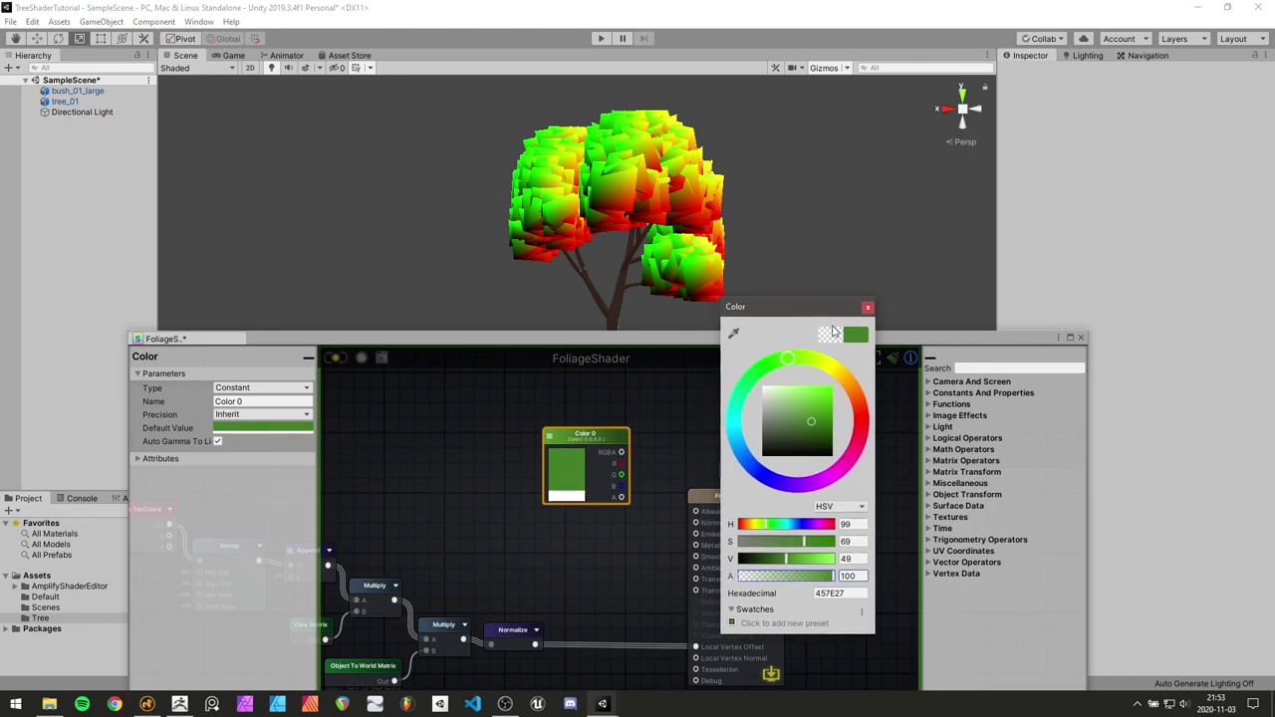
{"action": "left_click", "coordinate": [810, 416]}
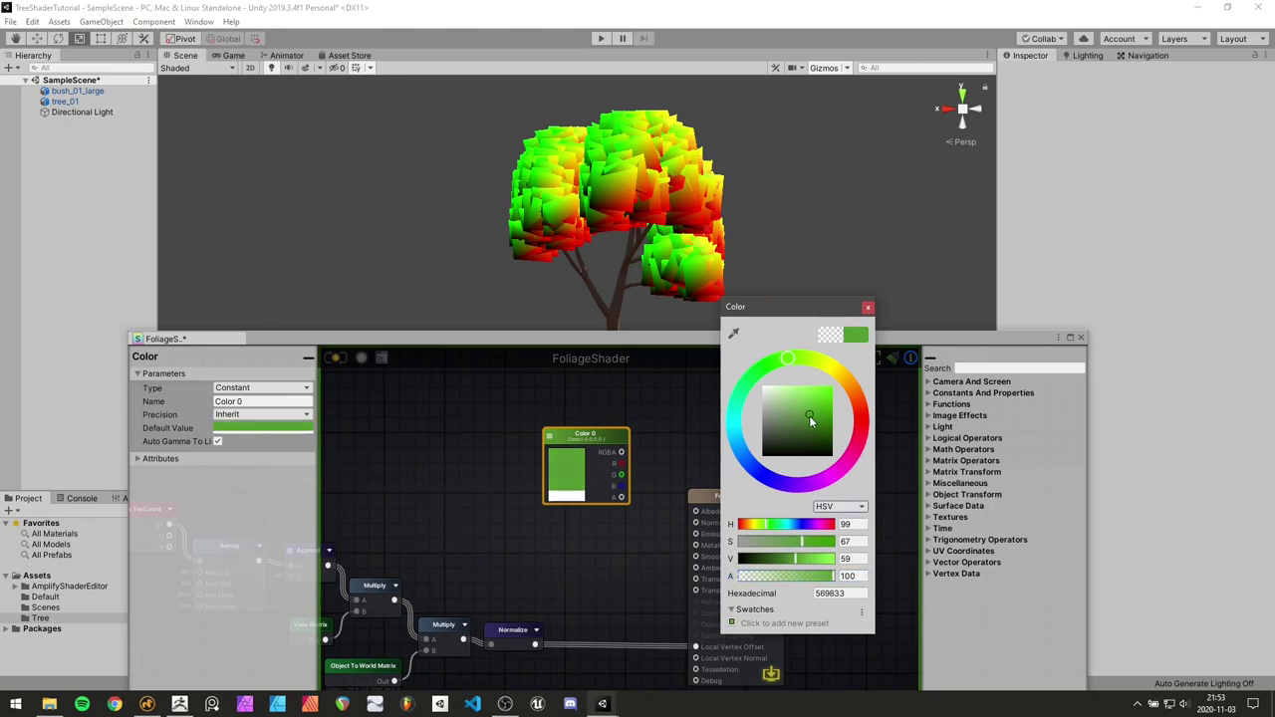
{"action": "left_click", "coordinate": [808, 418]}
{"action": "left_click", "coordinate": [790, 359]}
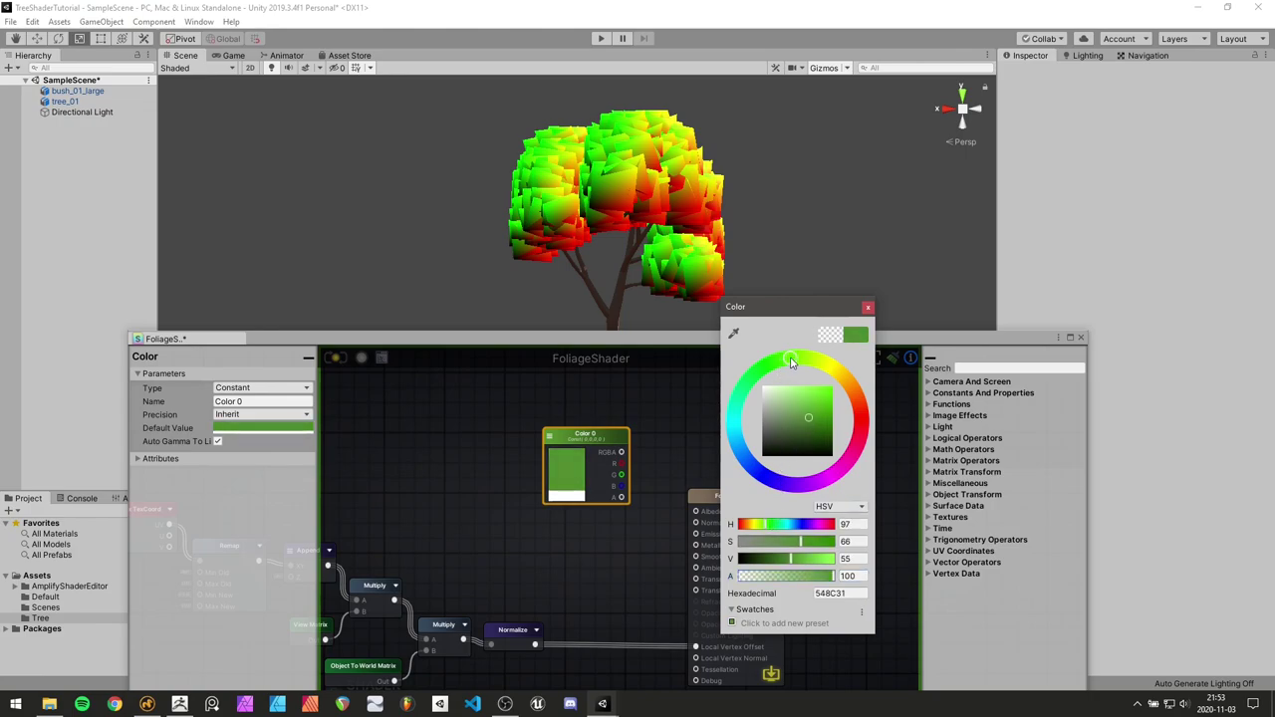
{"action": "left_click_drag", "start_coordinate": [808, 420], "coordinate": [812, 429]}
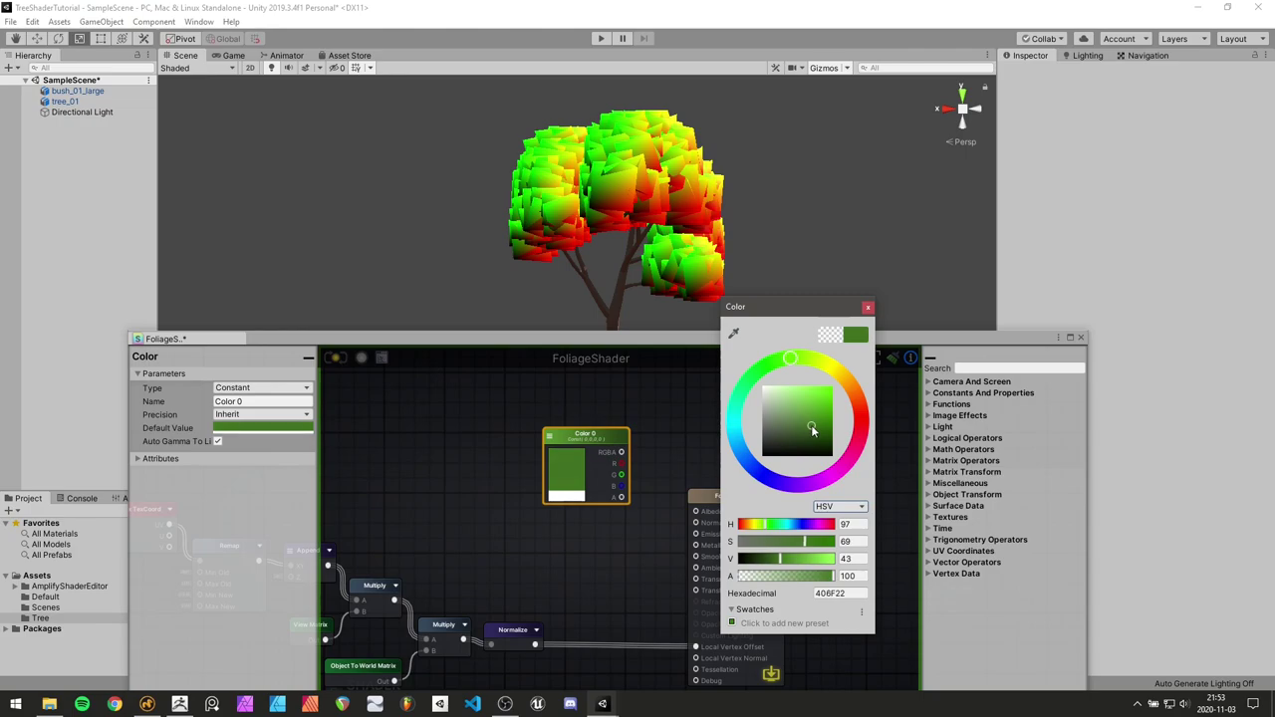
{"action": "left_click", "coordinate": [867, 311]}
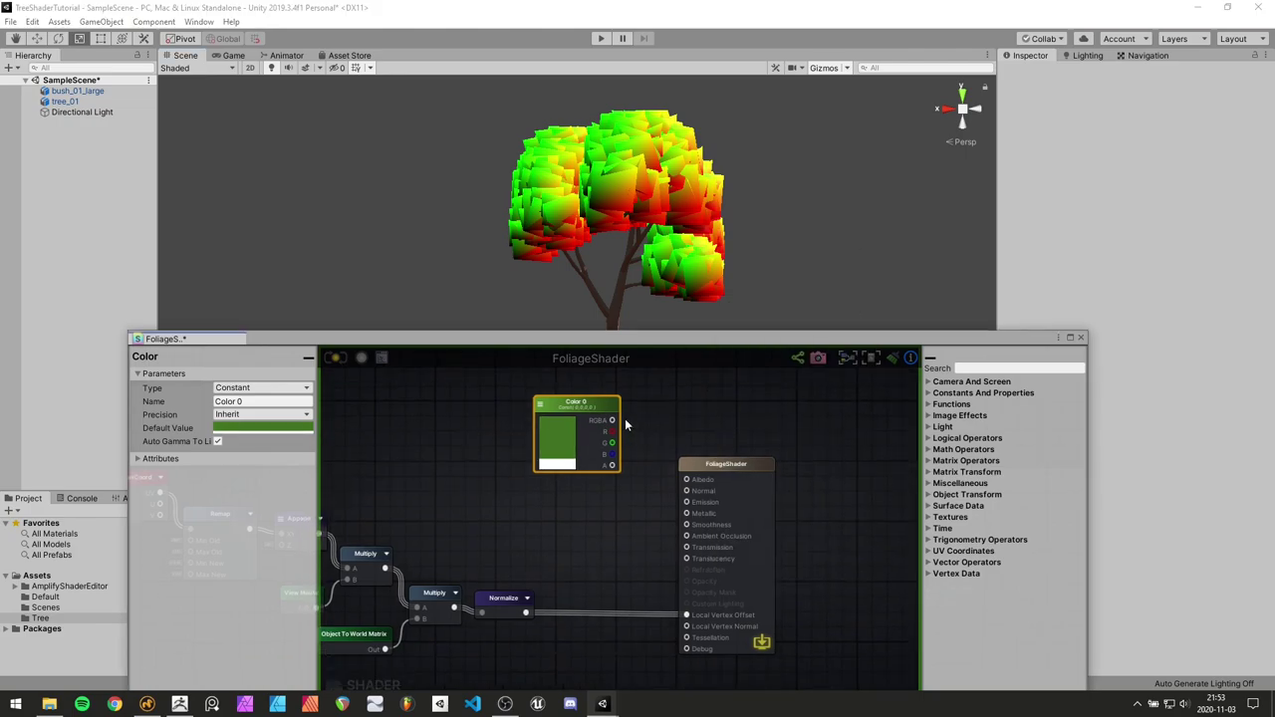
Connect the Color node's RGBA output to Albedo, apply the shader to the material and inspect the tree from another side
{"action": "left_click_drag", "start_coordinate": [613, 421], "coordinate": [685, 479]}
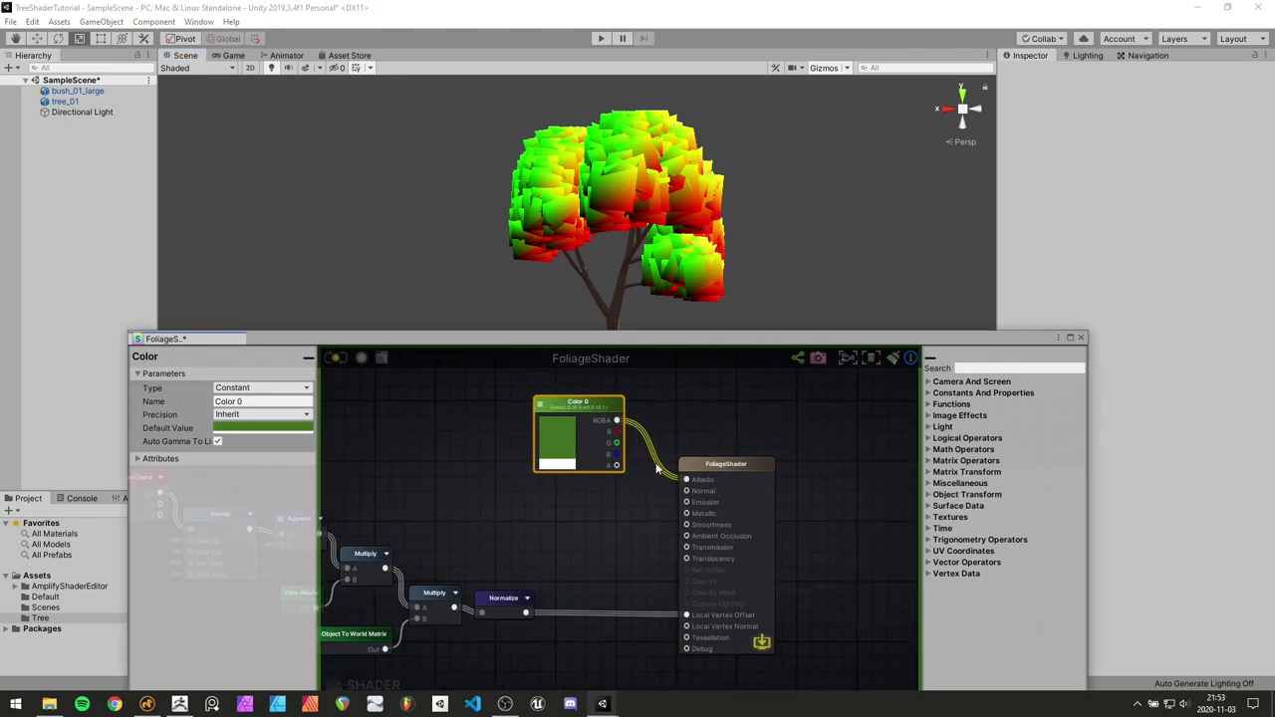
{"action": "left_click", "coordinate": [338, 359]}
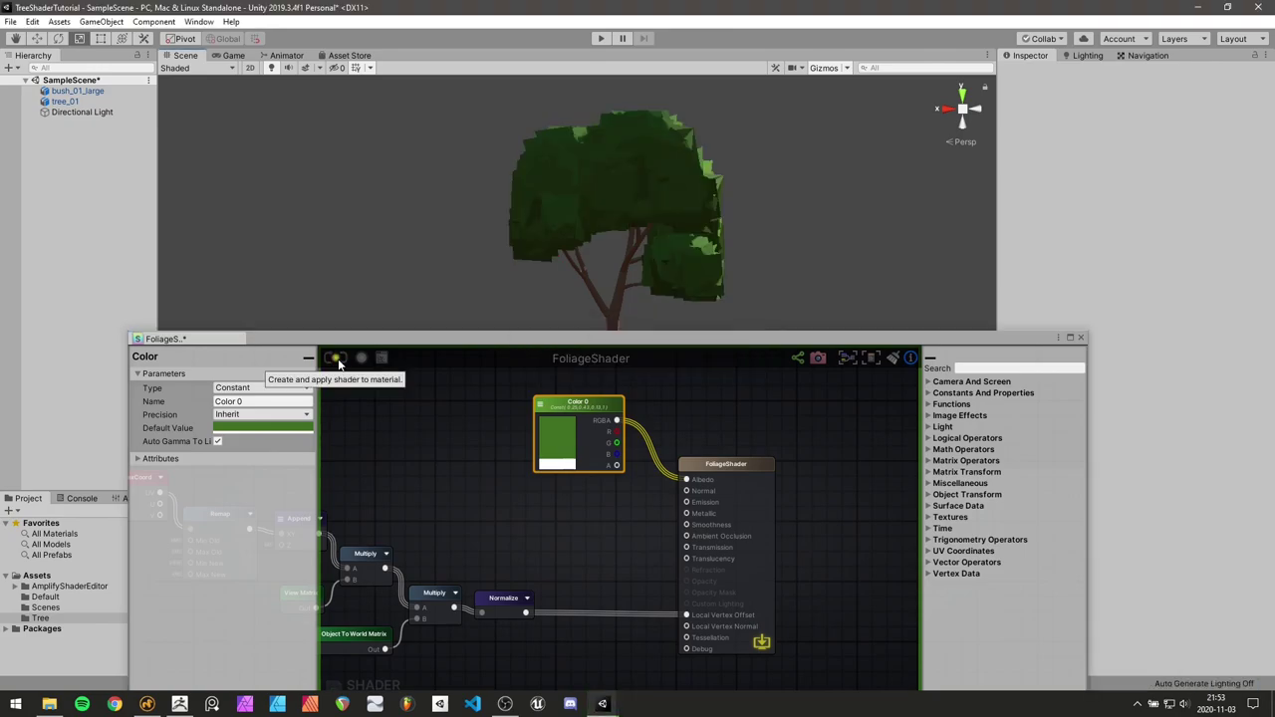
{"action": "left_click_drag", "start_coordinate": [550, 342], "coordinate": [524, 401]}
{"action": "left_click_drag", "start_coordinate": [805, 236], "coordinate": [572, 205], "text": "alt"}
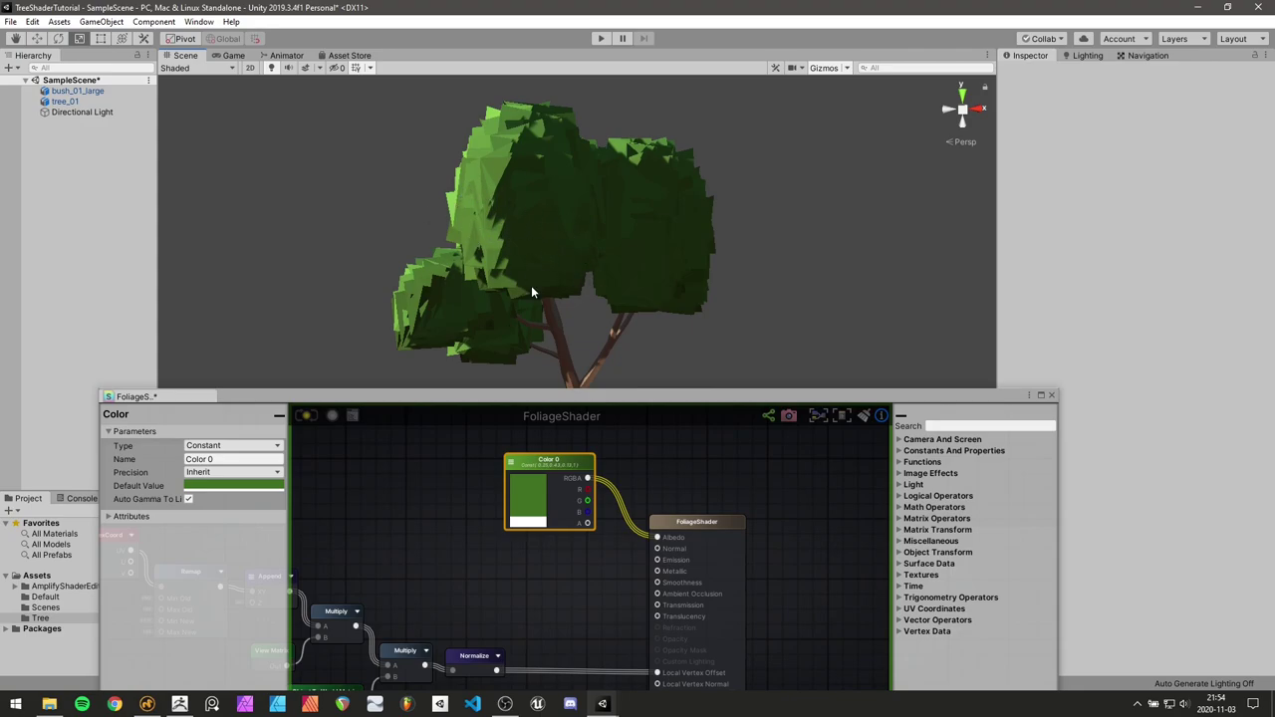
Align Vertex TexCoord with the Remap node and shift the whole vertex offset chain farther away from the output node
{"action": "left_click_drag", "start_coordinate": [526, 397], "coordinate": [515, 273]}
{"action": "left_click_drag", "start_coordinate": [548, 344], "coordinate": [529, 373]}
{"action": "left_click", "coordinate": [546, 465]}
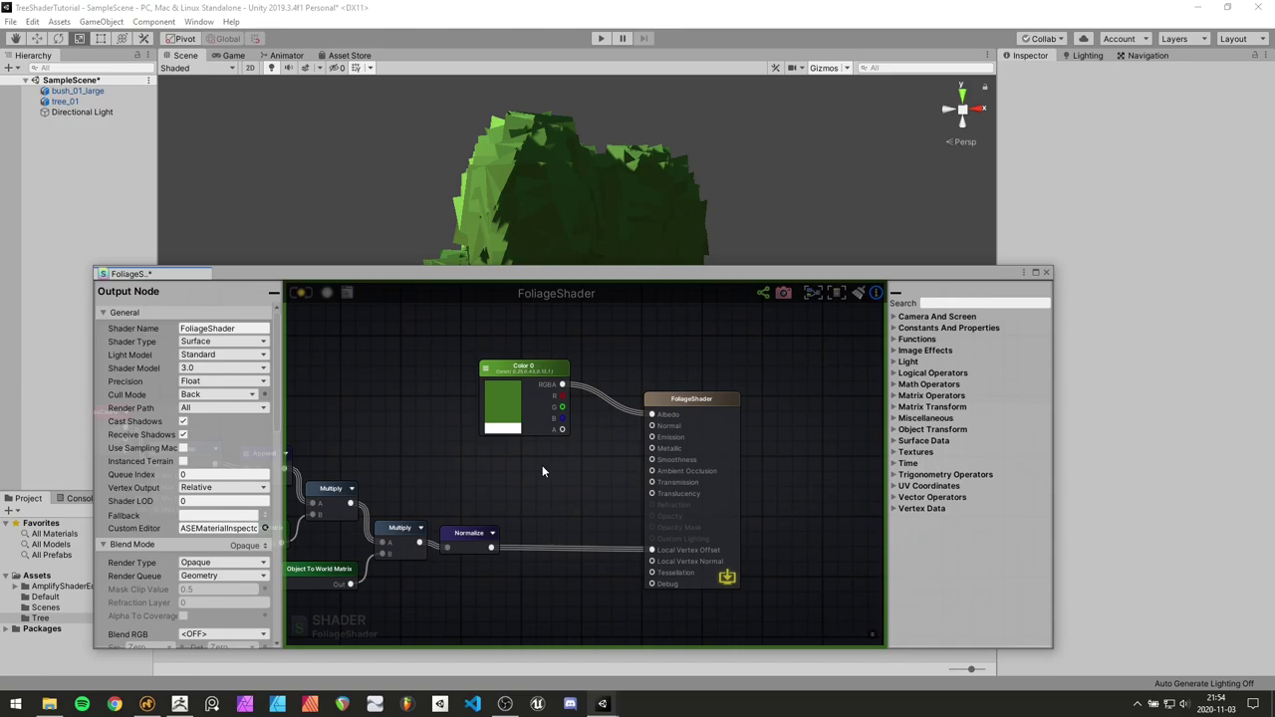
{"action": "scroll", "coordinate": [542, 465], "scroll_direction": "down", "scroll_amount": 3}
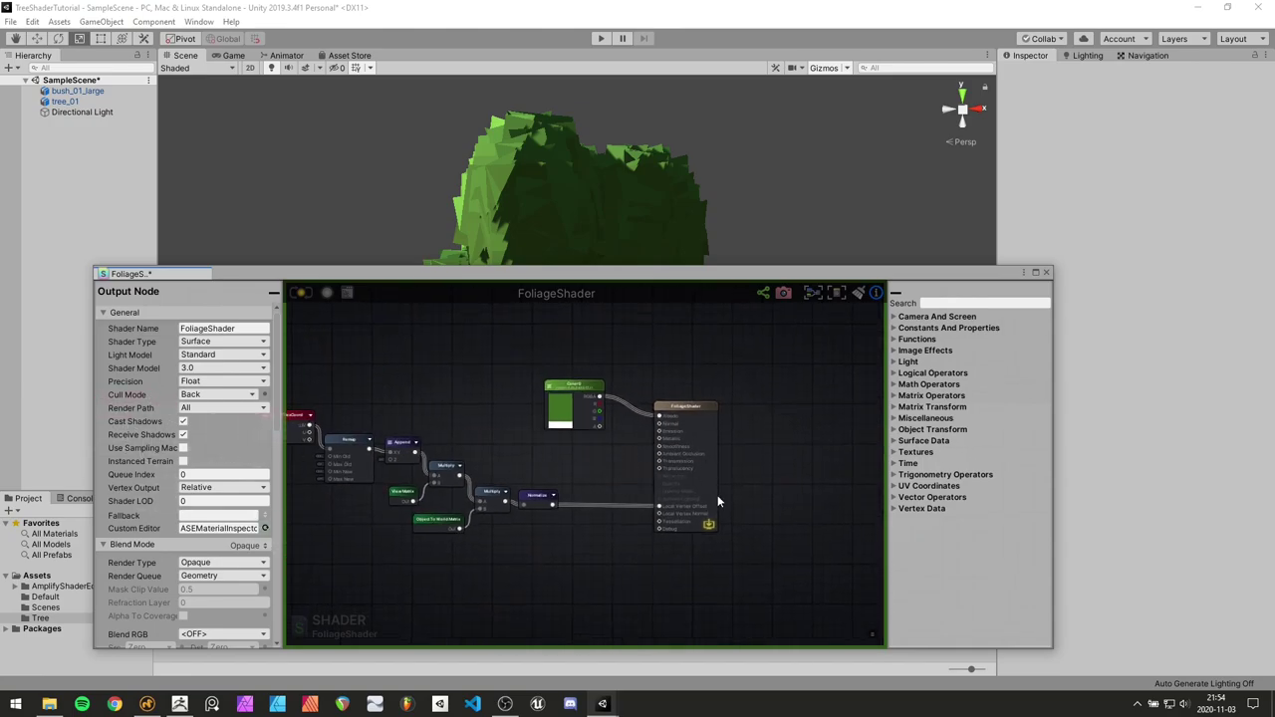
{"action": "scroll", "coordinate": [558, 523], "scroll_direction": "down", "scroll_amount": 2}
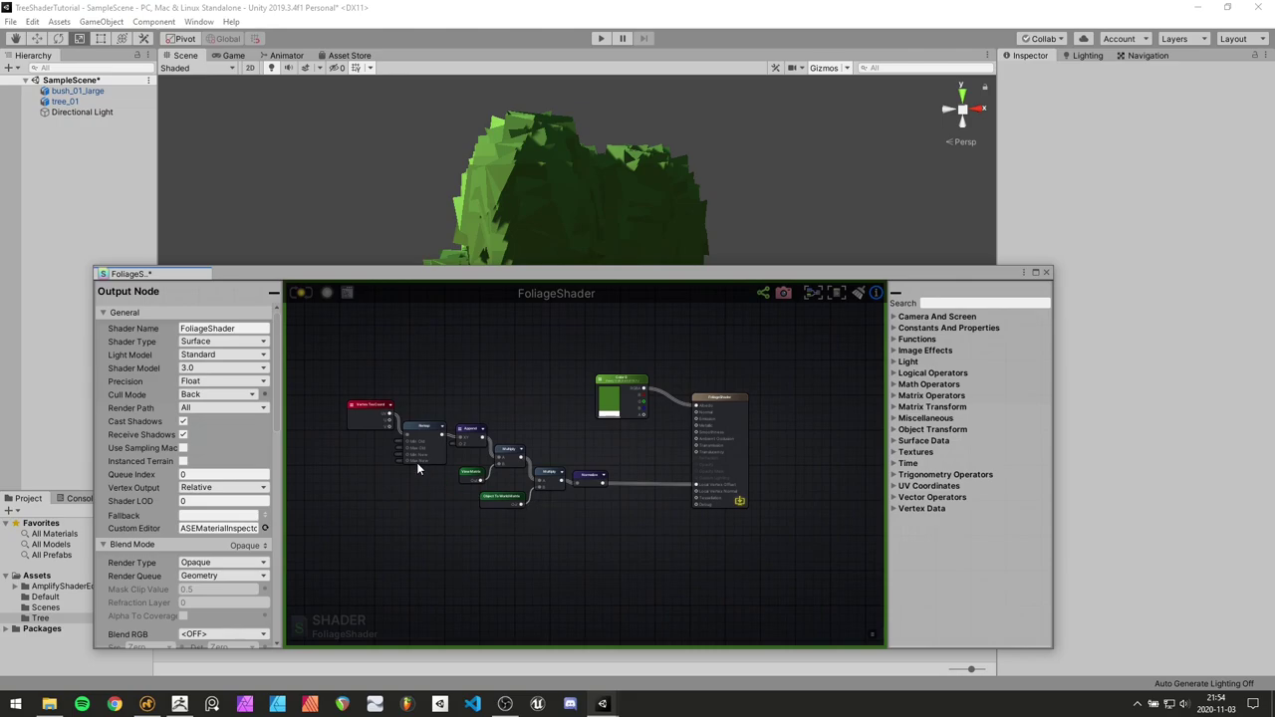
{"action": "left_click_drag", "start_coordinate": [364, 406], "coordinate": [367, 429]}
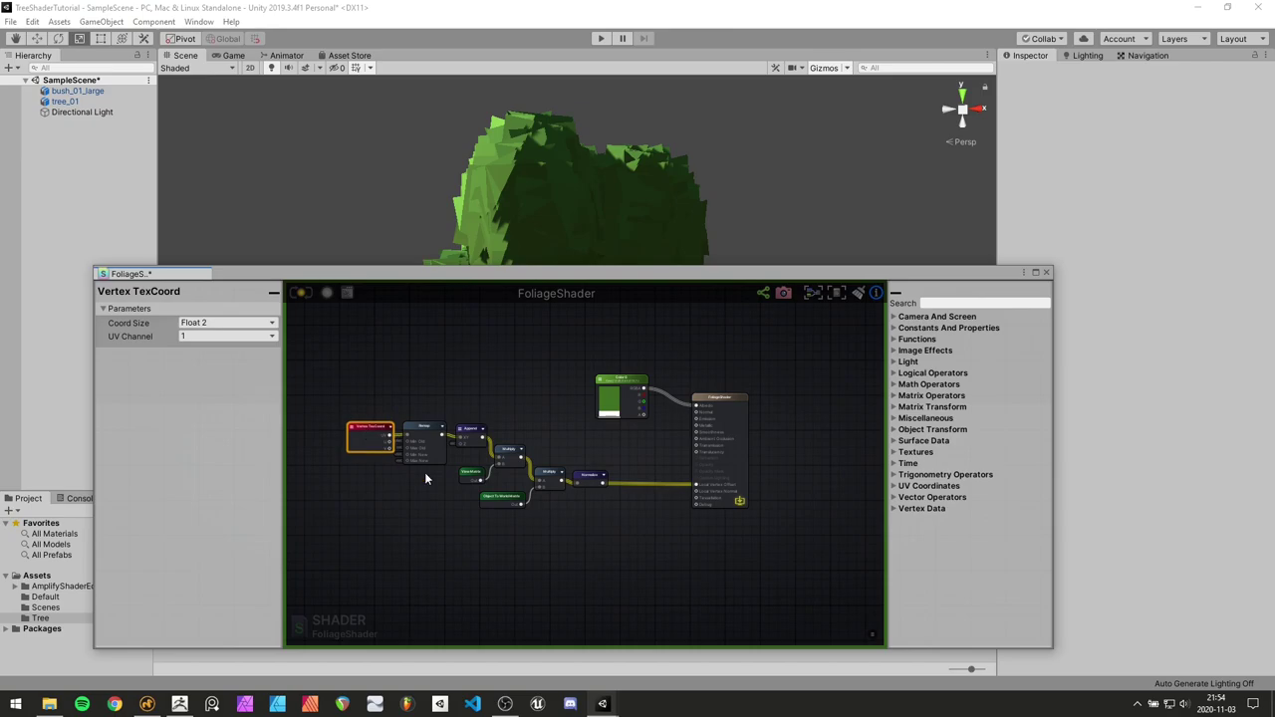
{"action": "left_click", "coordinate": [588, 524]}
{"action": "left_click_drag", "start_coordinate": [588, 524], "coordinate": [335, 416]}
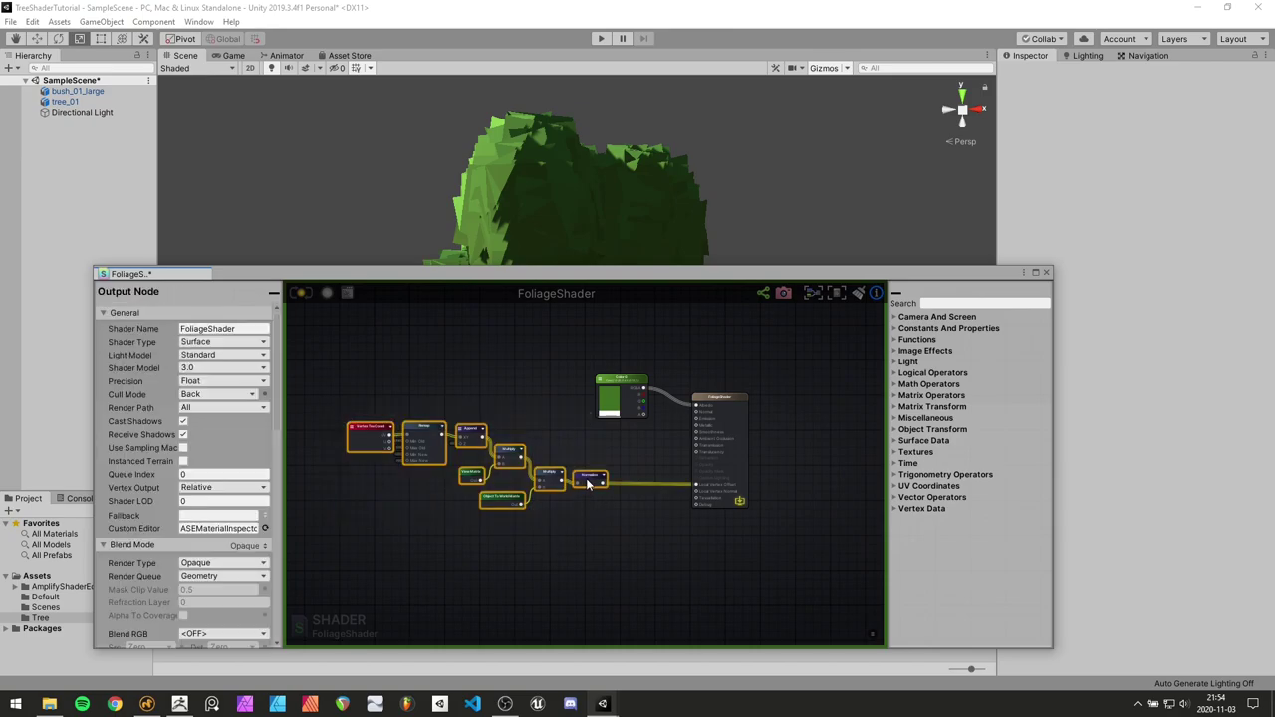
{"action": "left_click_drag", "start_coordinate": [585, 482], "coordinate": [518, 483]}
{"action": "left_click", "coordinate": [609, 519]}
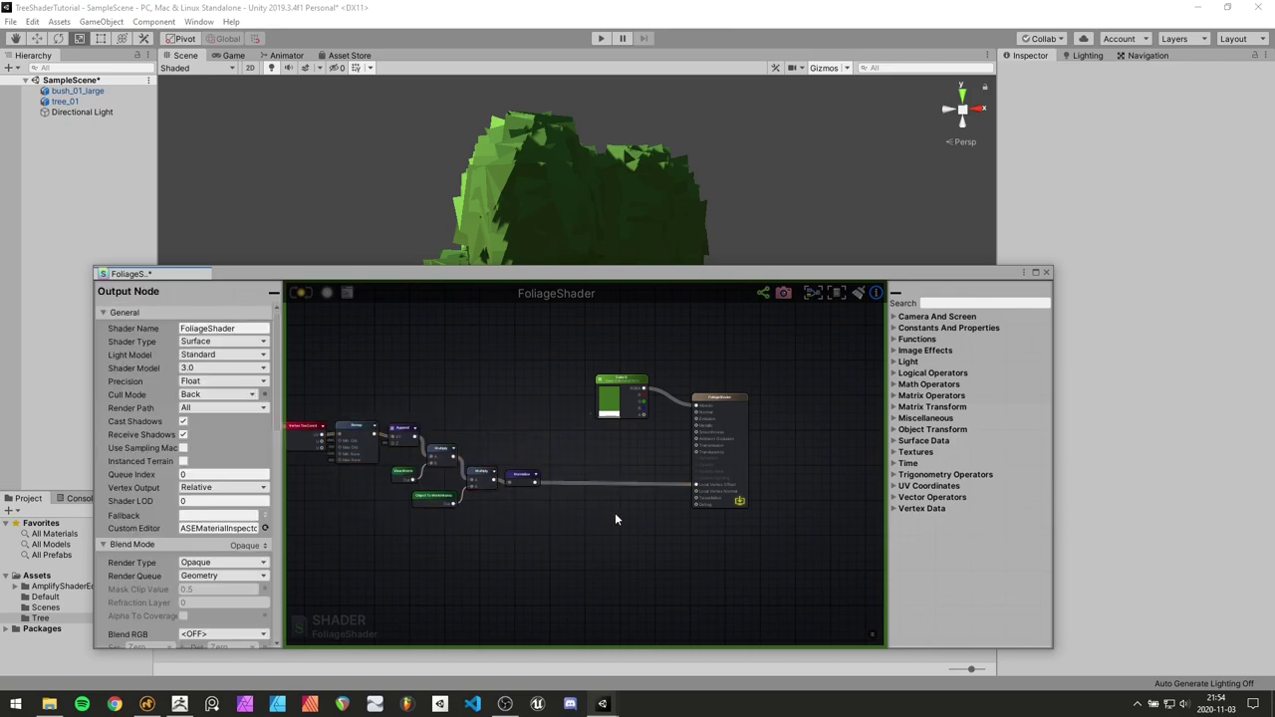
Add a Lerp node between the Normalize node and the output node
{"action": "right_click", "coordinate": [615, 519]}
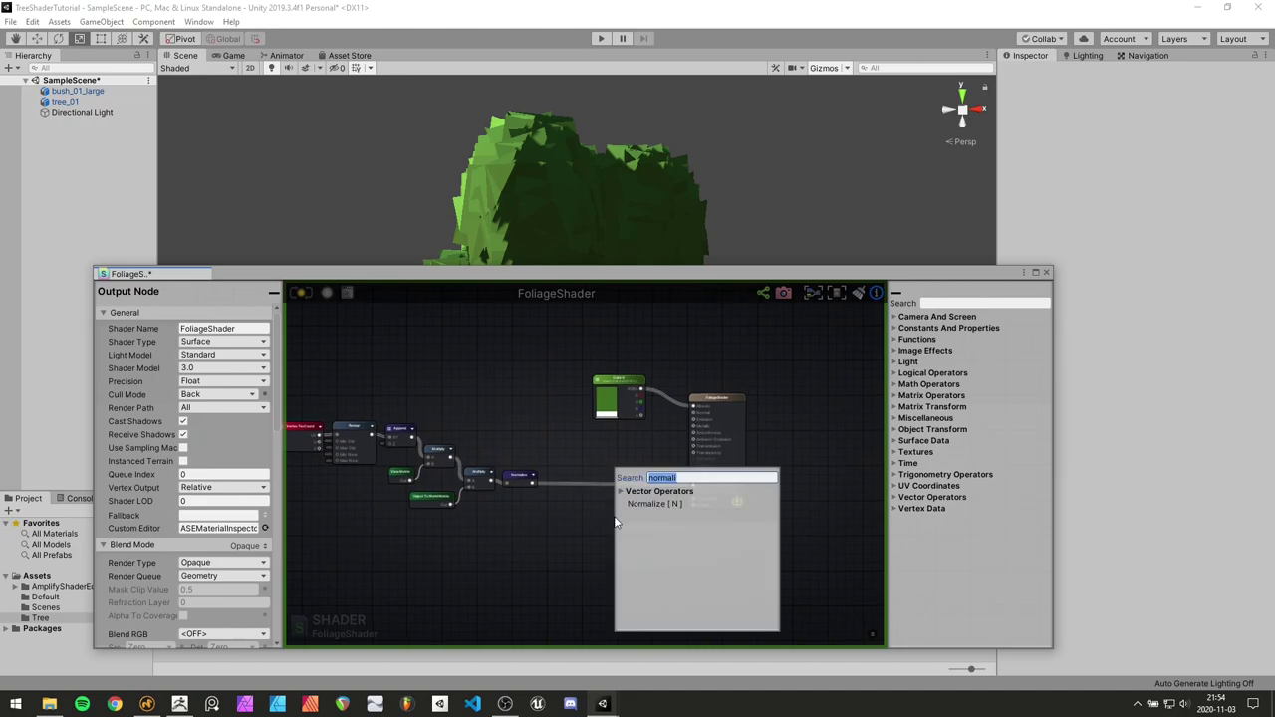
{"action": "type", "text": "ler"}
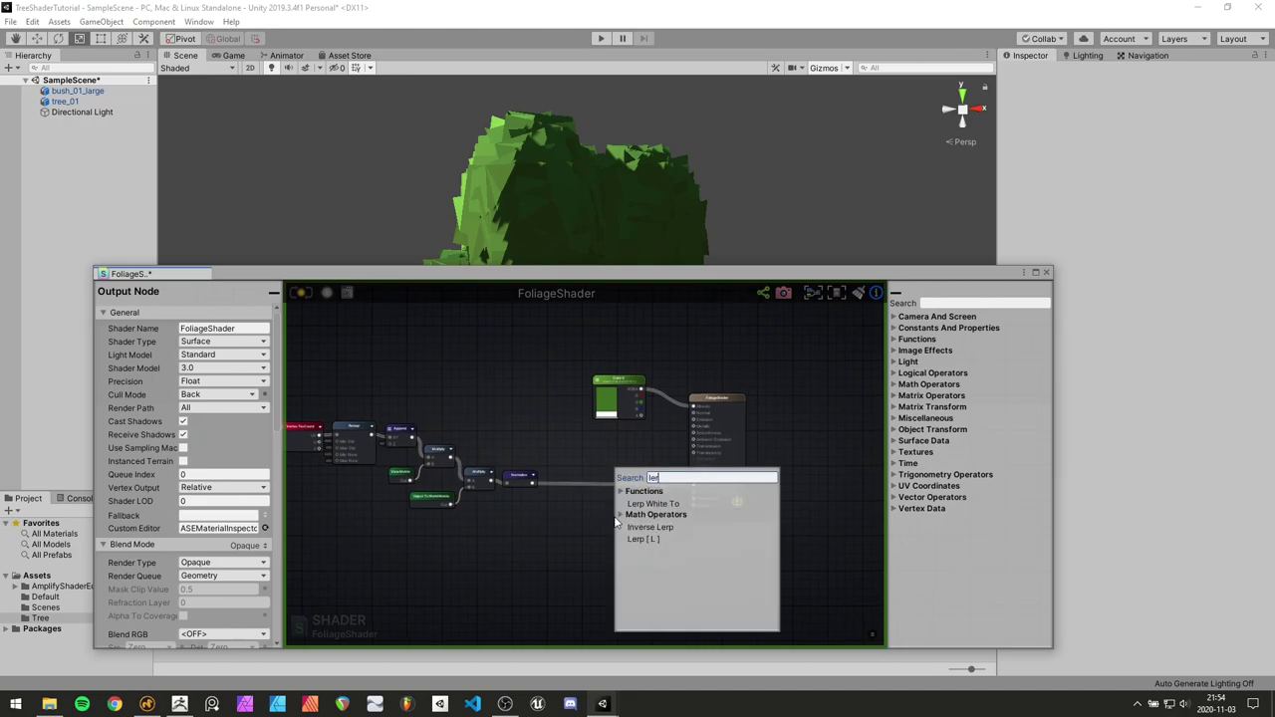
{"action": "left_click", "coordinate": [639, 539]}
{"action": "scroll", "coordinate": [625, 531], "scroll_direction": "up", "scroll_amount": 2}
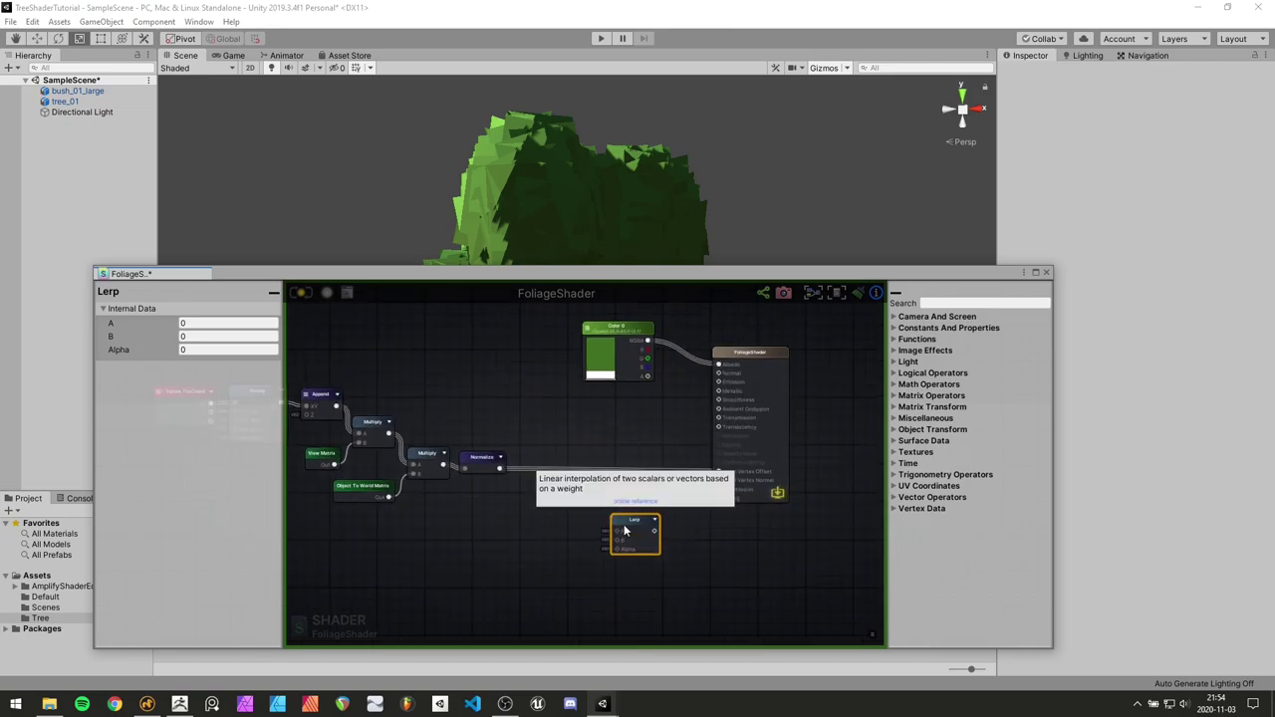
{"action": "scroll", "coordinate": [625, 531], "scroll_direction": "up", "scroll_amount": 3}
{"action": "left_click_drag", "start_coordinate": [633, 488], "coordinate": [633, 455]}
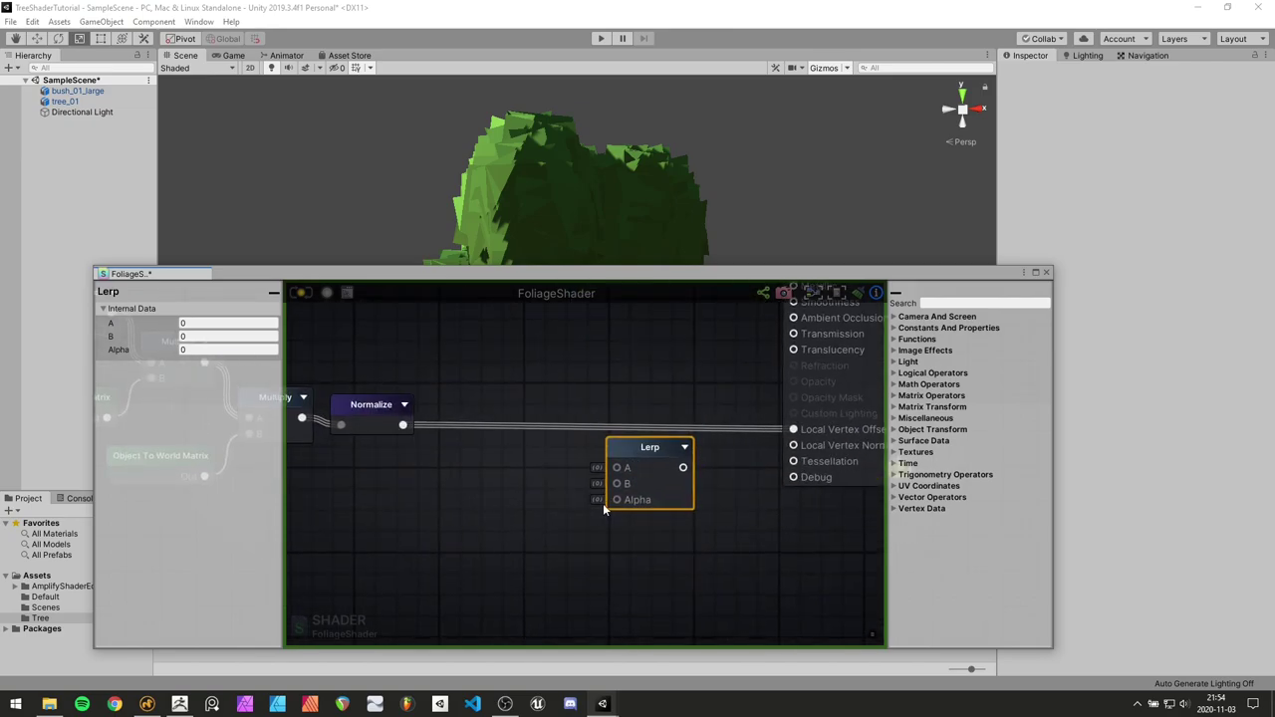
{"action": "middle_click_drag", "start_coordinate": [578, 517], "coordinate": [595, 513]}
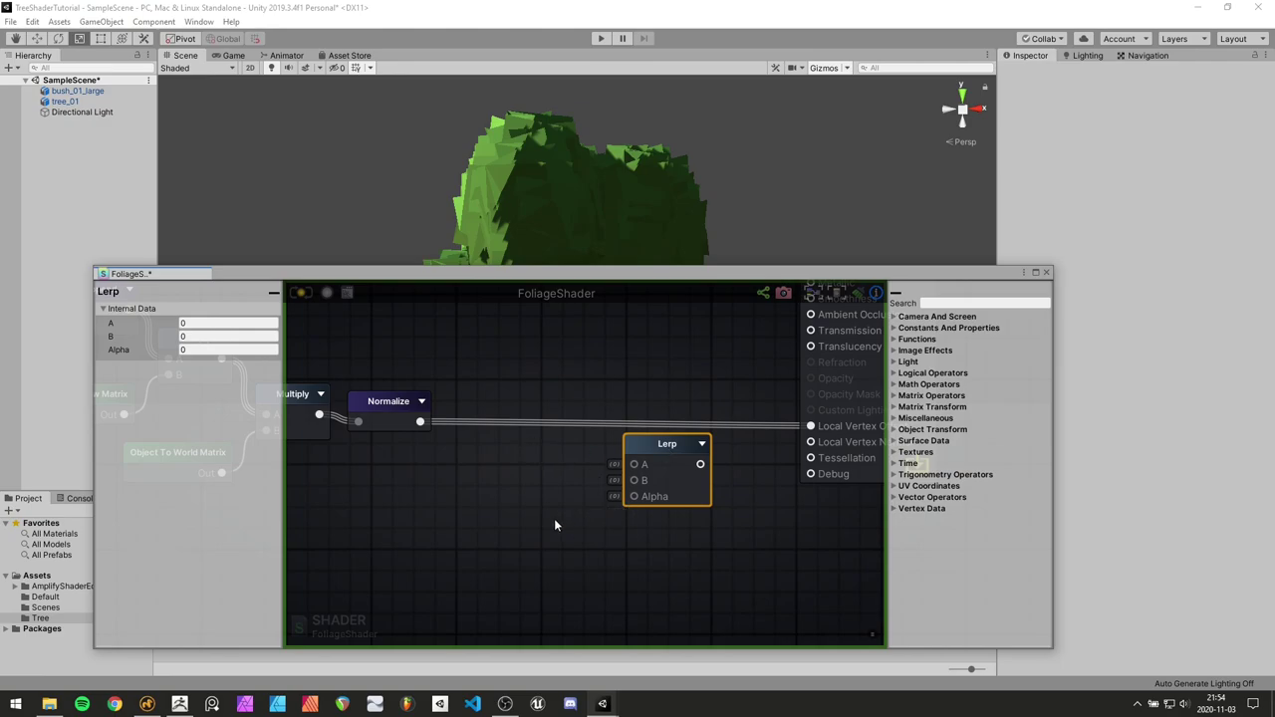
{"action": "middle_click_drag", "start_coordinate": [555, 521], "coordinate": [543, 520]}
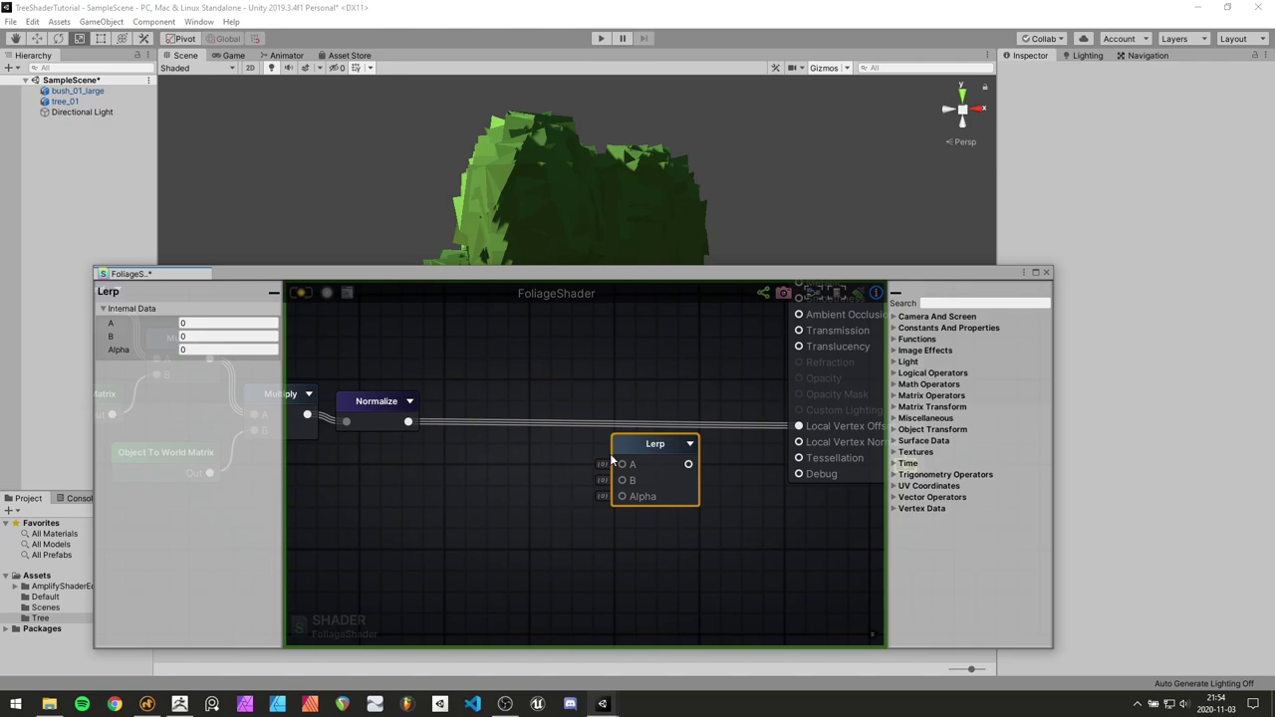
Move the Lerp node above the Local Vertex Offset wire and connect the Normalize output to its B input
{"action": "left_click_drag", "start_coordinate": [630, 457], "coordinate": [635, 373]}
{"action": "middle_click_drag", "start_coordinate": [551, 378], "coordinate": [557, 438]}
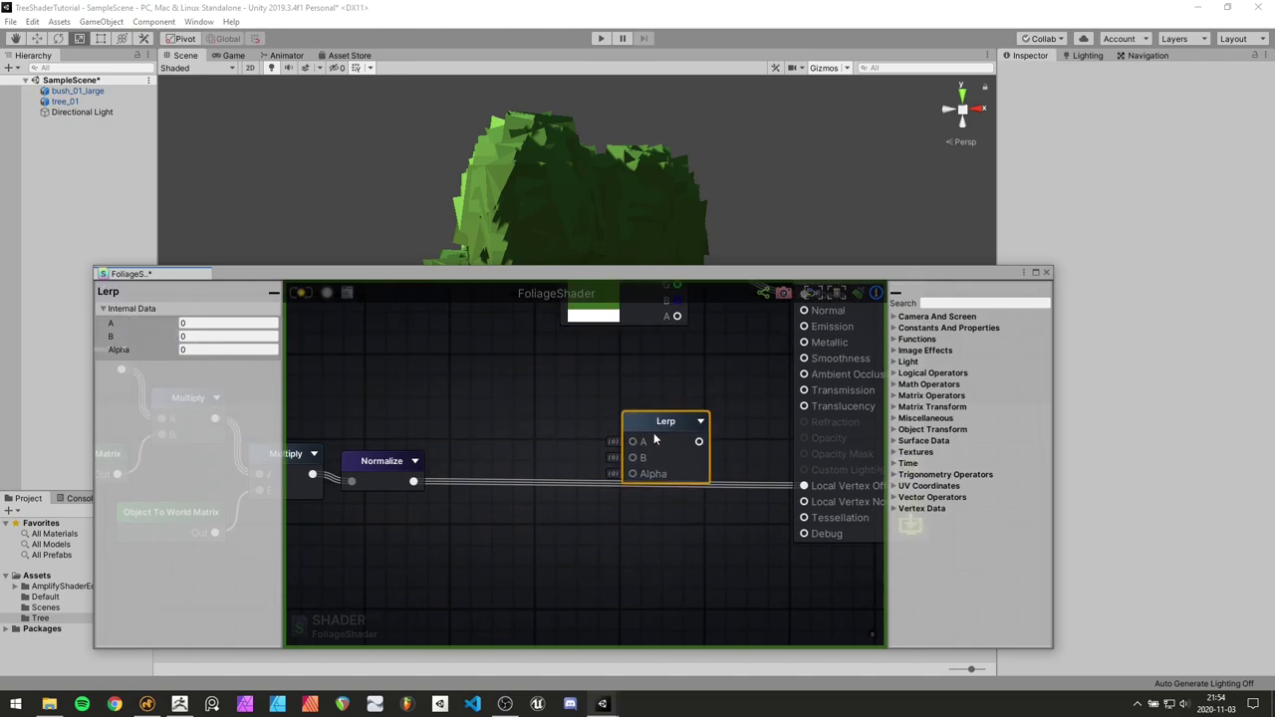
{"action": "left_click", "coordinate": [480, 456]}
{"action": "left_click_drag", "start_coordinate": [413, 481], "coordinate": [633, 443]}
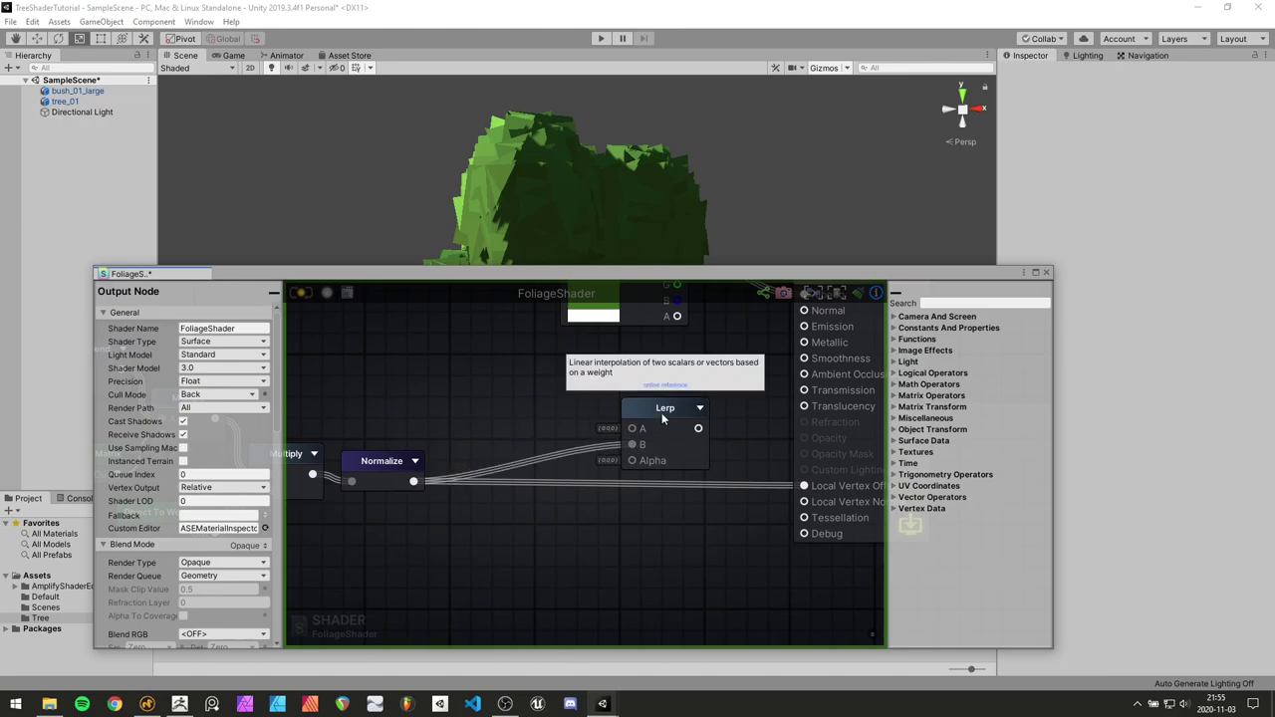
{"action": "left_click", "coordinate": [662, 412]}
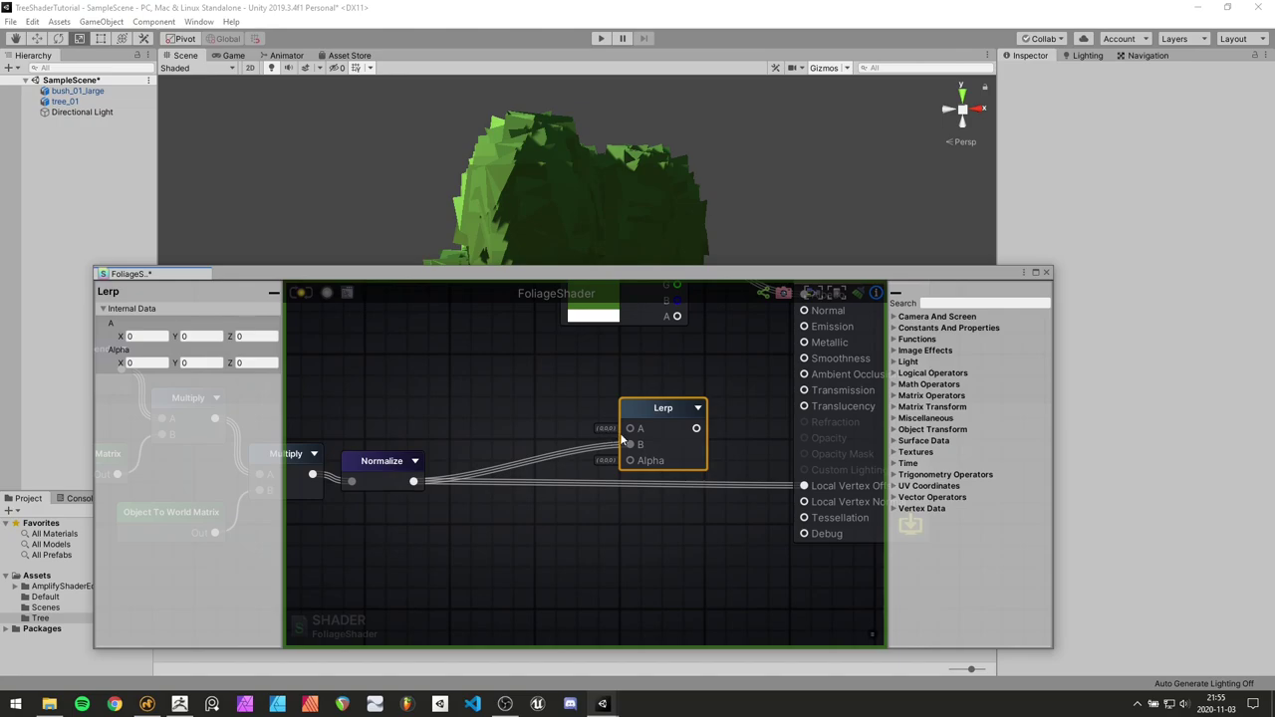
{"action": "middle_click_drag", "start_coordinate": [572, 527], "coordinate": [613, 478]}
{"action": "left_click", "coordinate": [611, 497]}
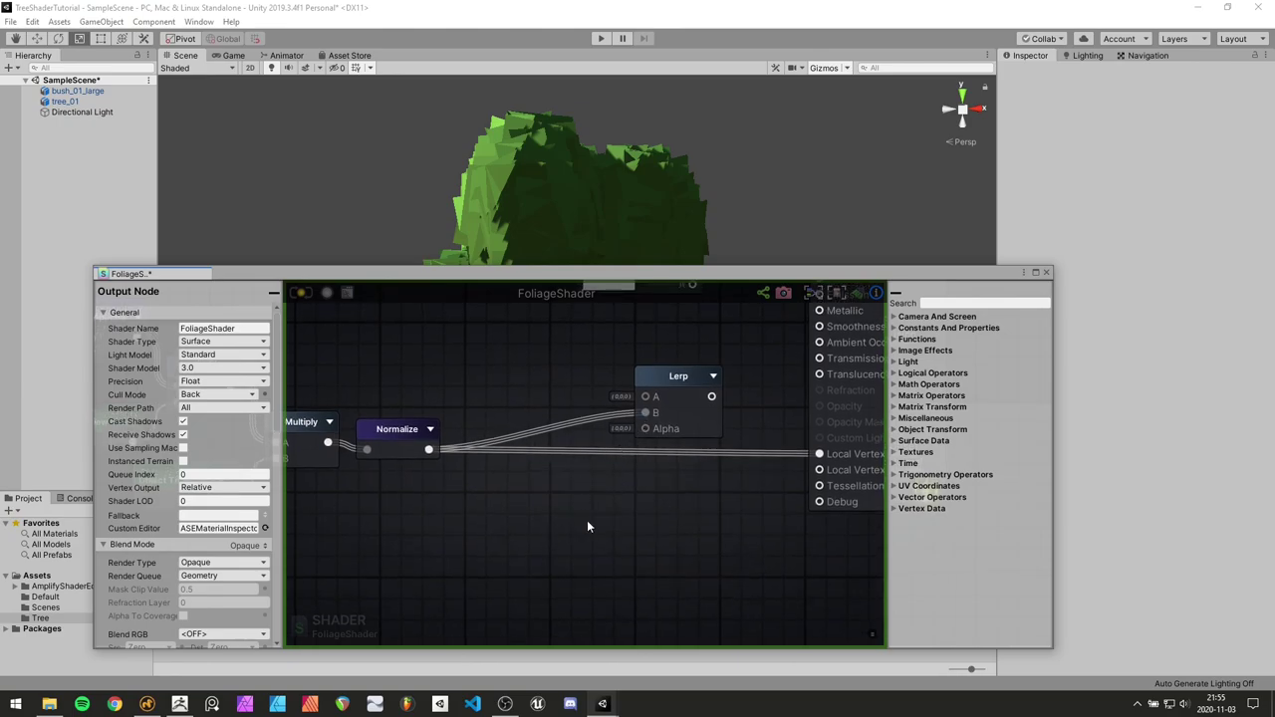
Add a Float node in the empty area below the Normalize and Lerp nodes
{"action": "middle_click_drag", "start_coordinate": [587, 522], "coordinate": [559, 528]}
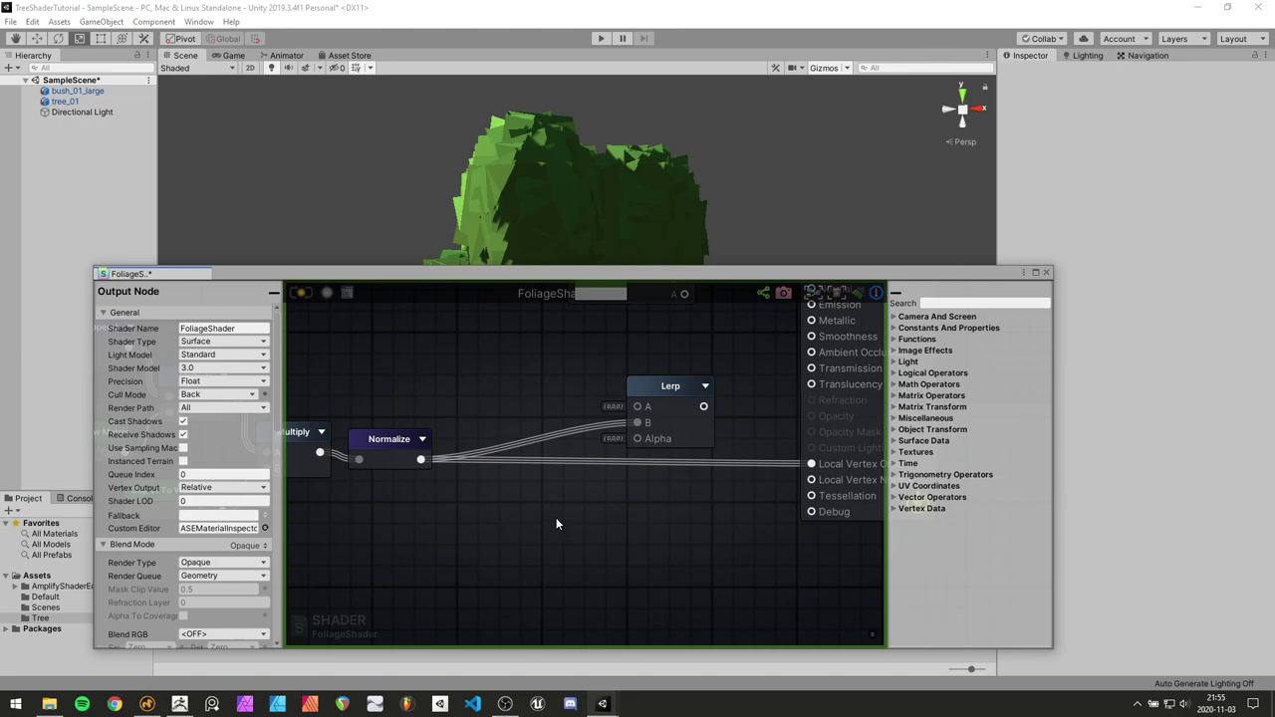
{"action": "key", "text": "1"}
{"action": "left_click", "coordinate": [556, 517]}
{"action": "left_click_drag", "start_coordinate": [599, 536], "coordinate": [555, 535]}
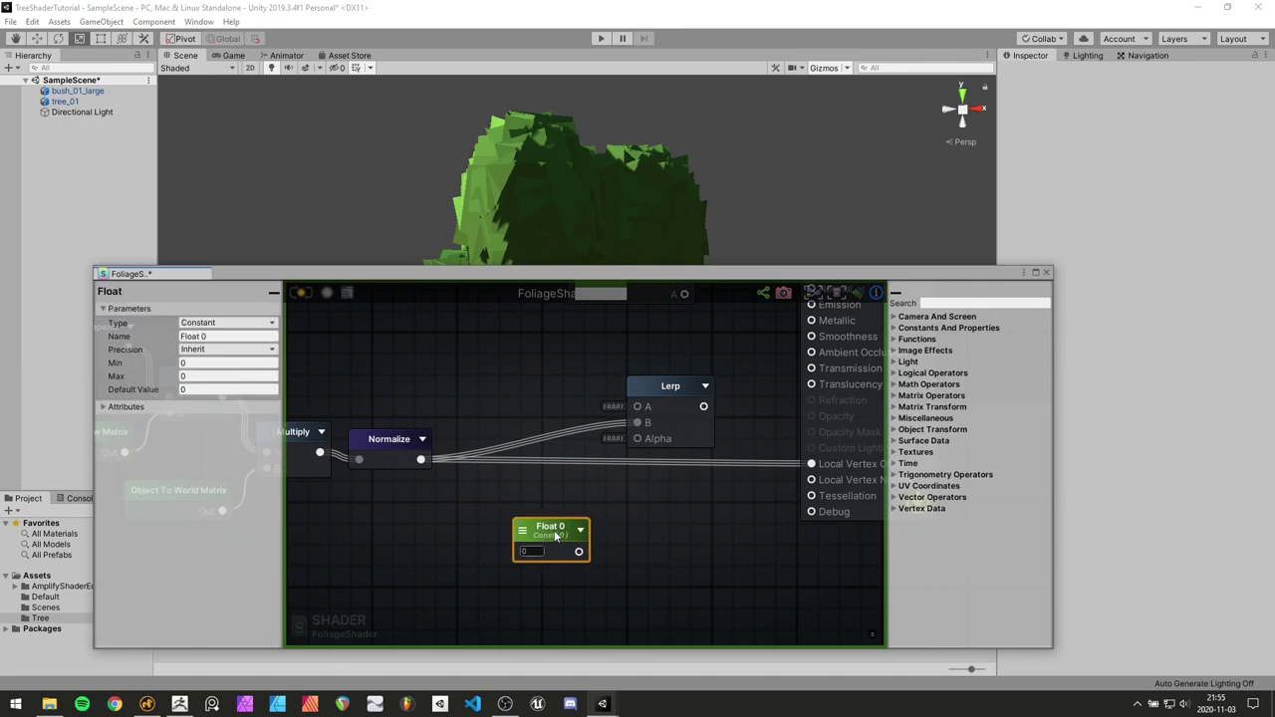
Change the Float node's type to Property and name it EffectBlend
{"action": "left_click", "coordinate": [213, 326]}
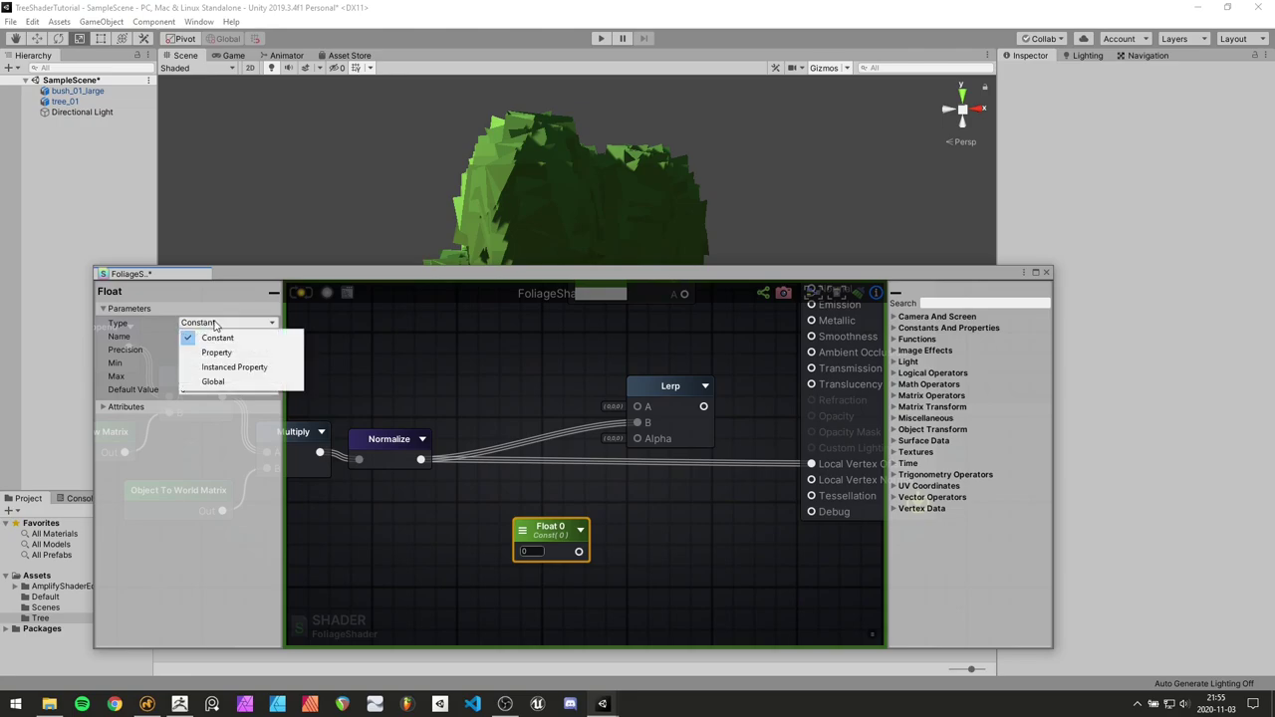
{"action": "left_click", "coordinate": [216, 353]}
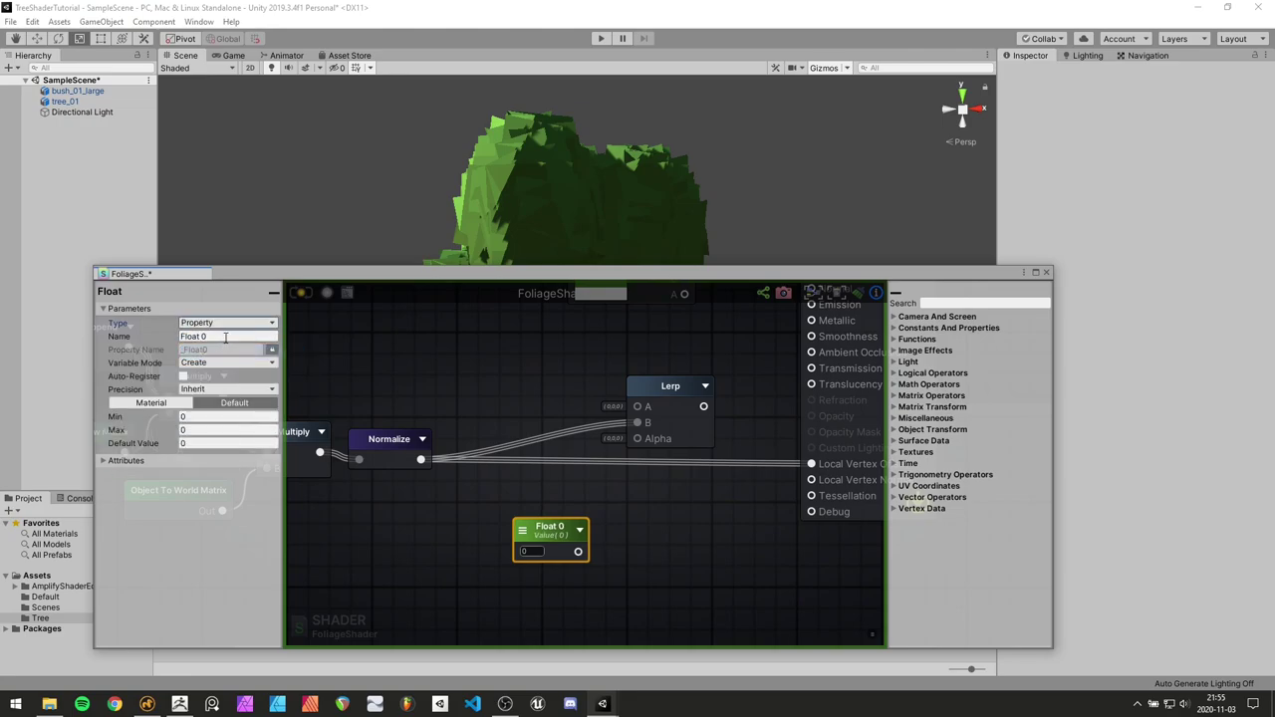
{"action": "left_click", "coordinate": [263, 336]}
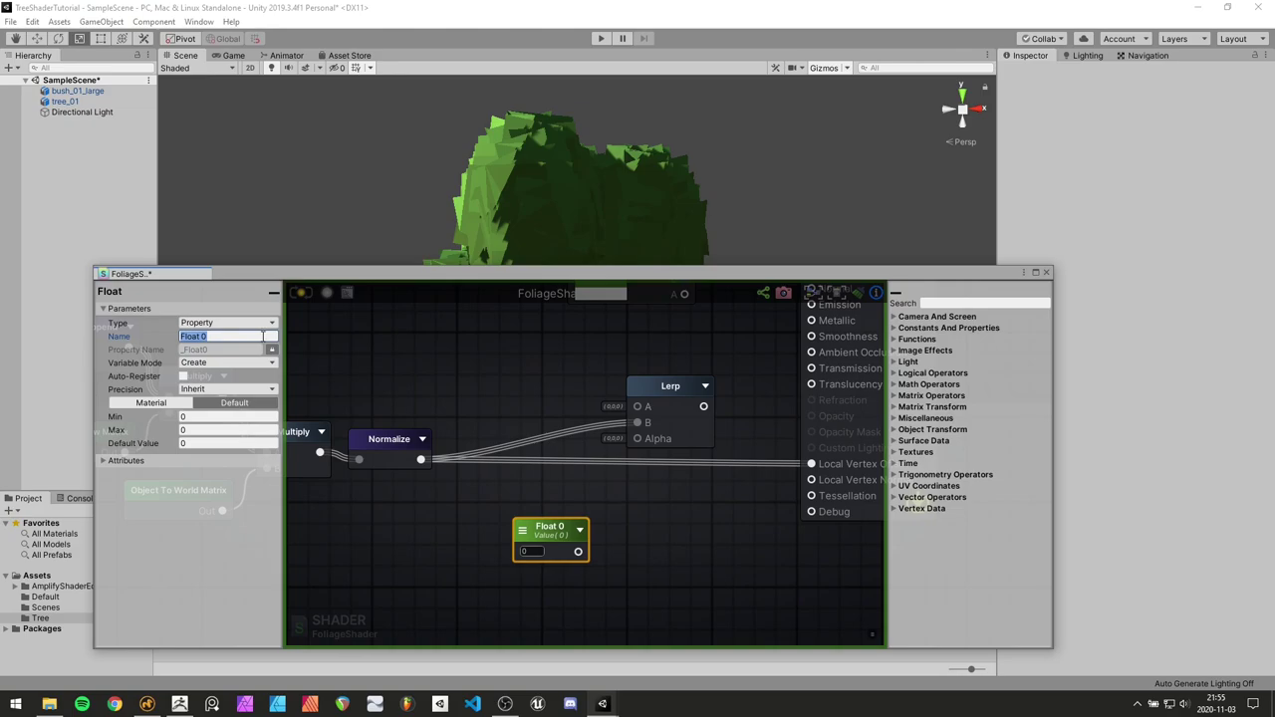
{"action": "type", "text": "EffectBlend"}
{"action": "key", "text": "Return"}
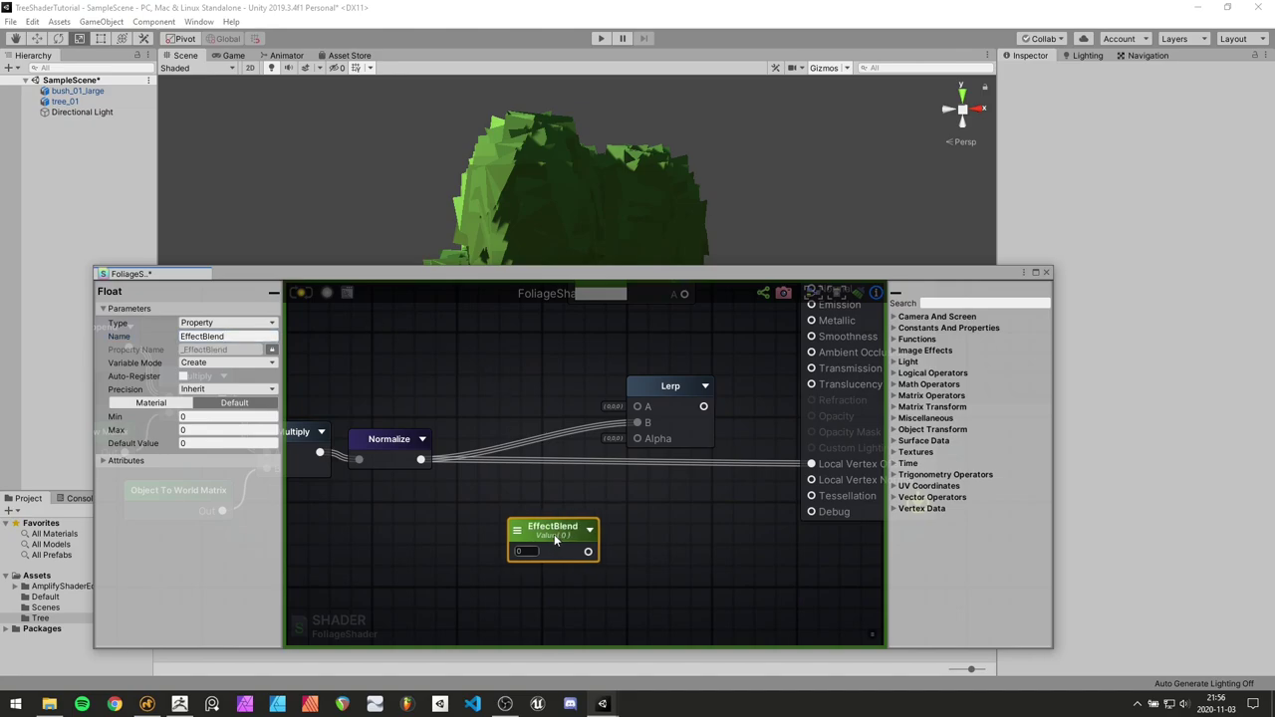
Connect EffectBlend to the Lerp node's Alpha input and set the property's maximum to 1
{"action": "left_click_drag", "start_coordinate": [555, 552], "coordinate": [631, 438]}
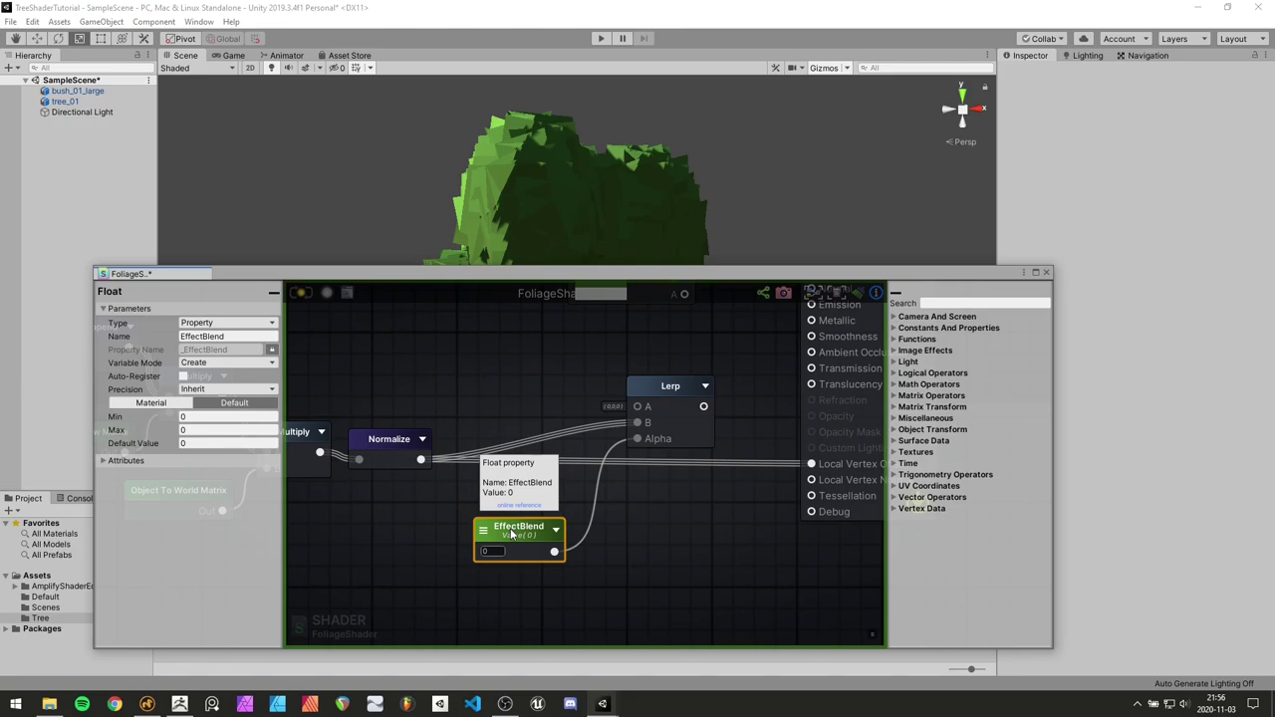
{"action": "left_click_drag", "start_coordinate": [511, 534], "coordinate": [518, 539]}
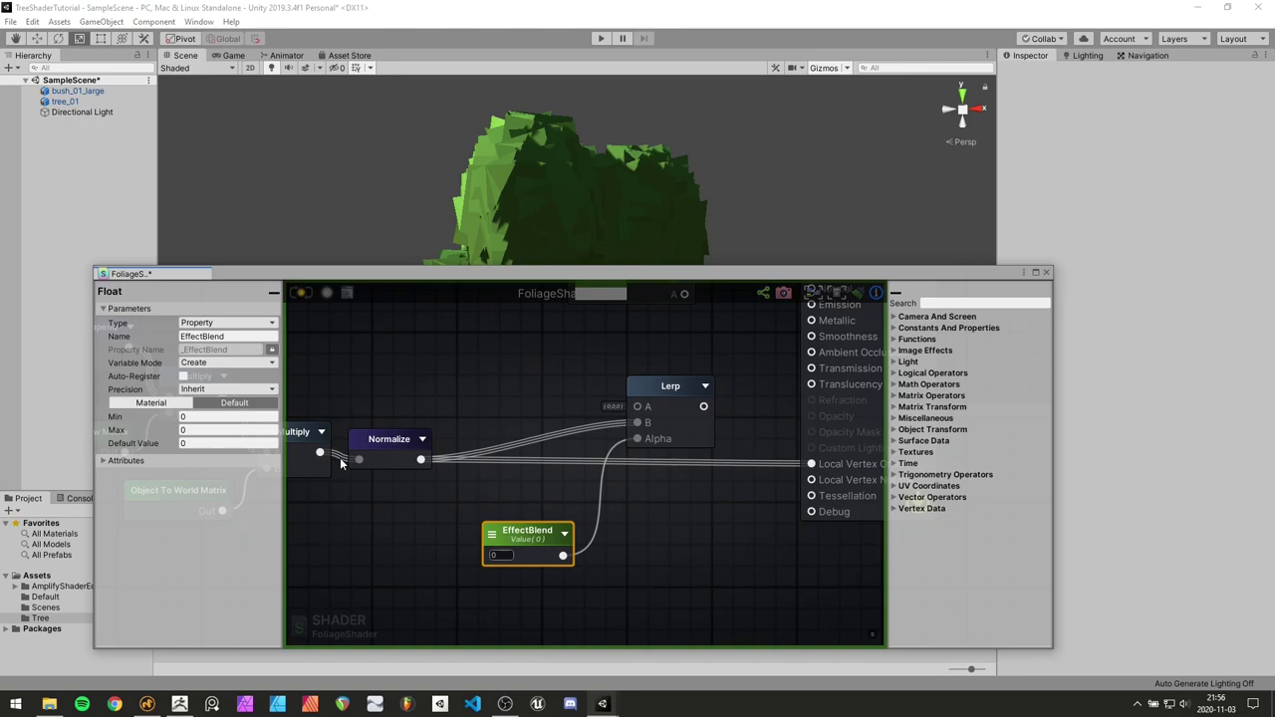
{"action": "left_click", "coordinate": [181, 430]}
{"action": "double_click", "coordinate": [195, 432]}
{"action": "type", "text": "1"}
{"action": "key", "text": "Return"}
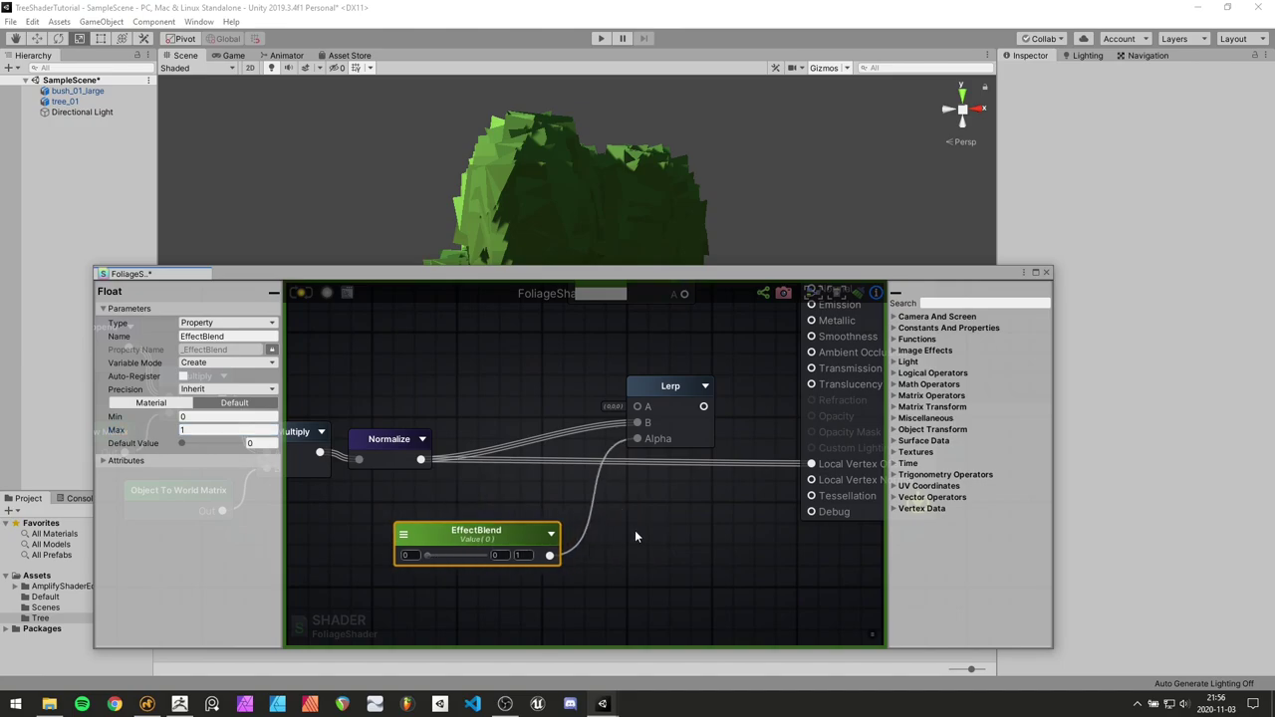
Connect the Lerp node's output to Local Vertex Offset on the output node
{"action": "middle_click_drag", "start_coordinate": [634, 531], "coordinate": [601, 537]}
{"action": "scroll", "coordinate": [589, 539], "scroll_direction": "down", "scroll_amount": 2}
{"action": "scroll", "coordinate": [589, 539], "scroll_direction": "up", "scroll_amount": 2}
{"action": "left_click_drag", "start_coordinate": [679, 411], "coordinate": [787, 469]}
Set EffectBlend's default value to 1 and apply the shader to the material
{"action": "left_click_drag", "start_coordinate": [402, 561], "coordinate": [484, 564]}
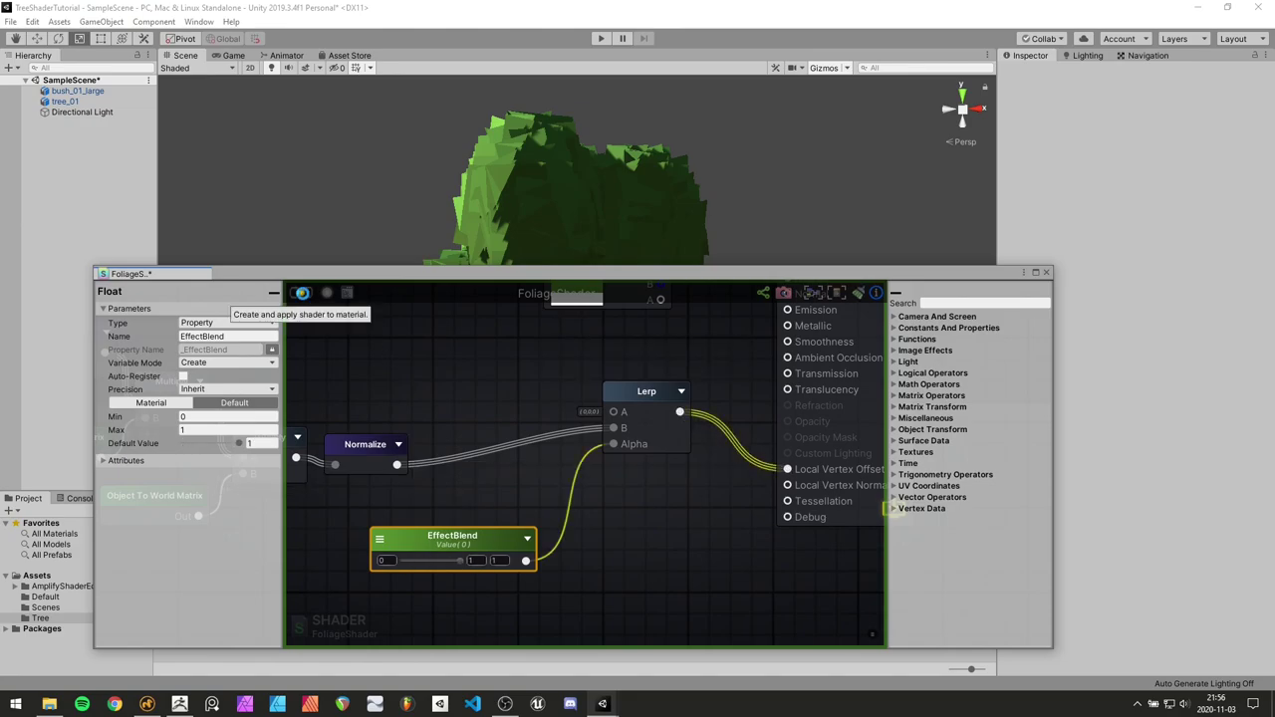
{"action": "left_click", "coordinate": [301, 292]}
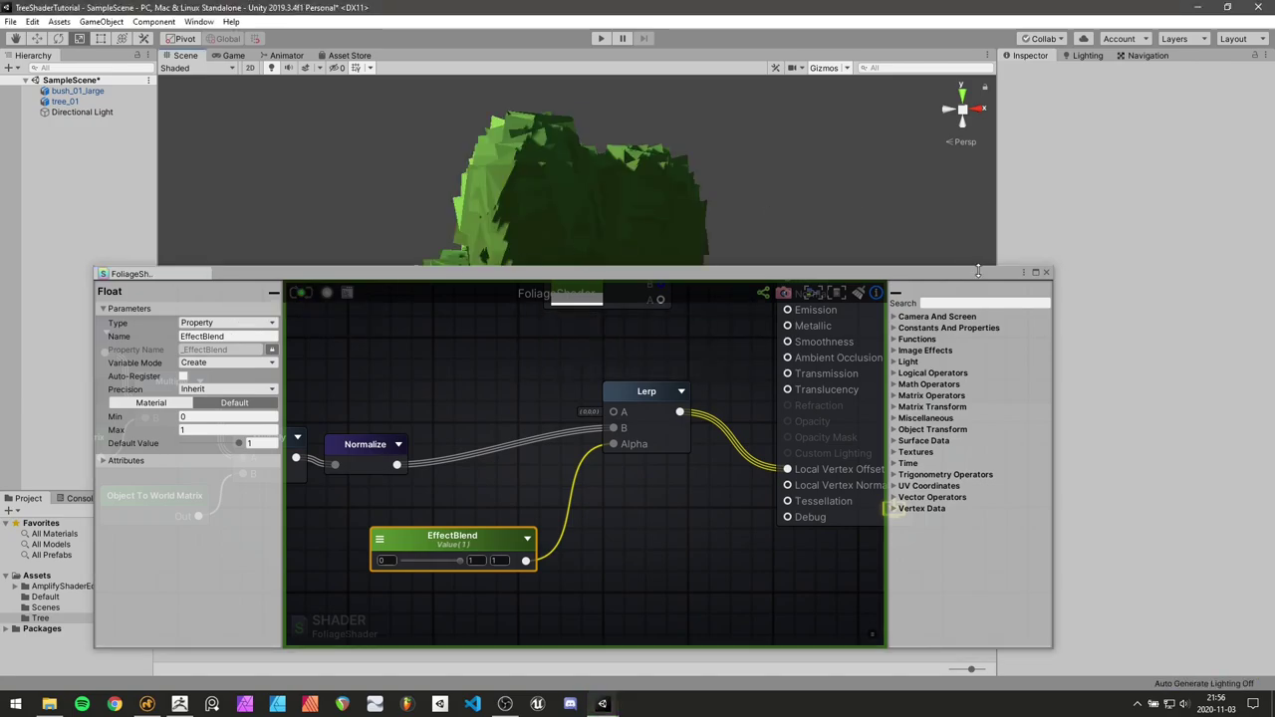
Uncover the scene, select the Foliage01 material and test its EffectBlend at 0 and 1 on the tree
{"action": "left_click_drag", "start_coordinate": [991, 282], "coordinate": [912, 656]}
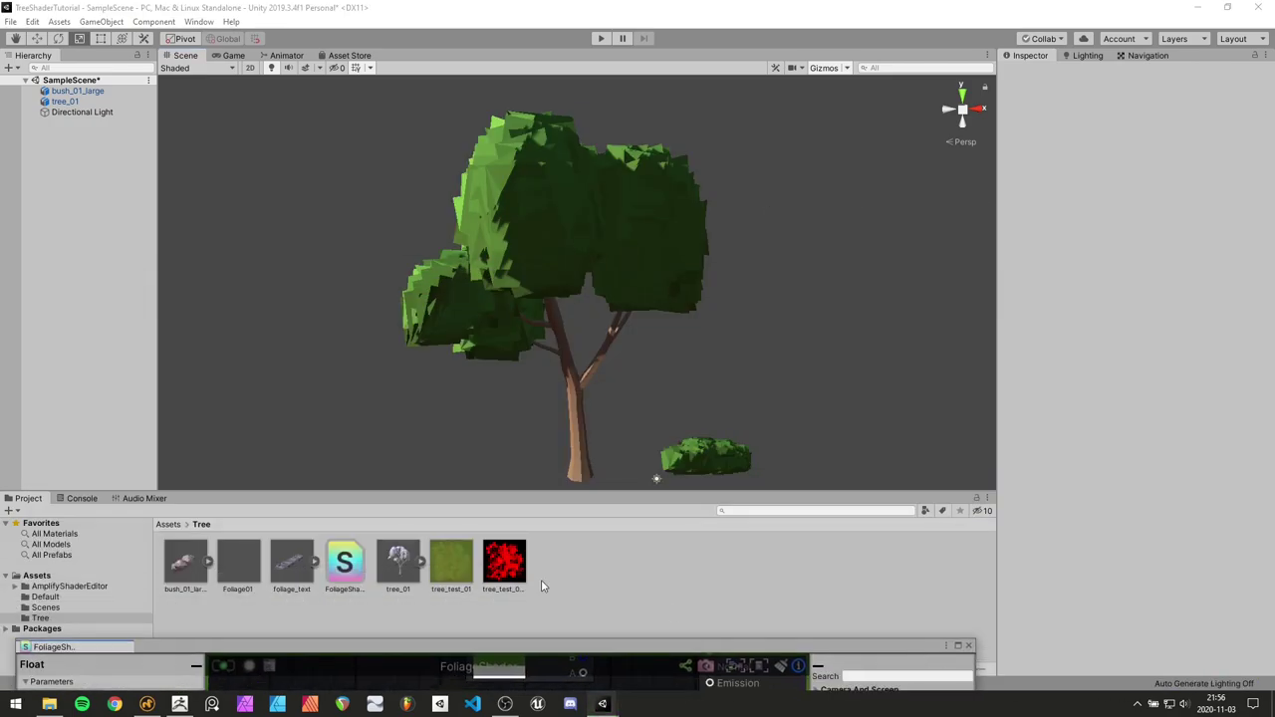
{"action": "left_click", "coordinate": [239, 566]}
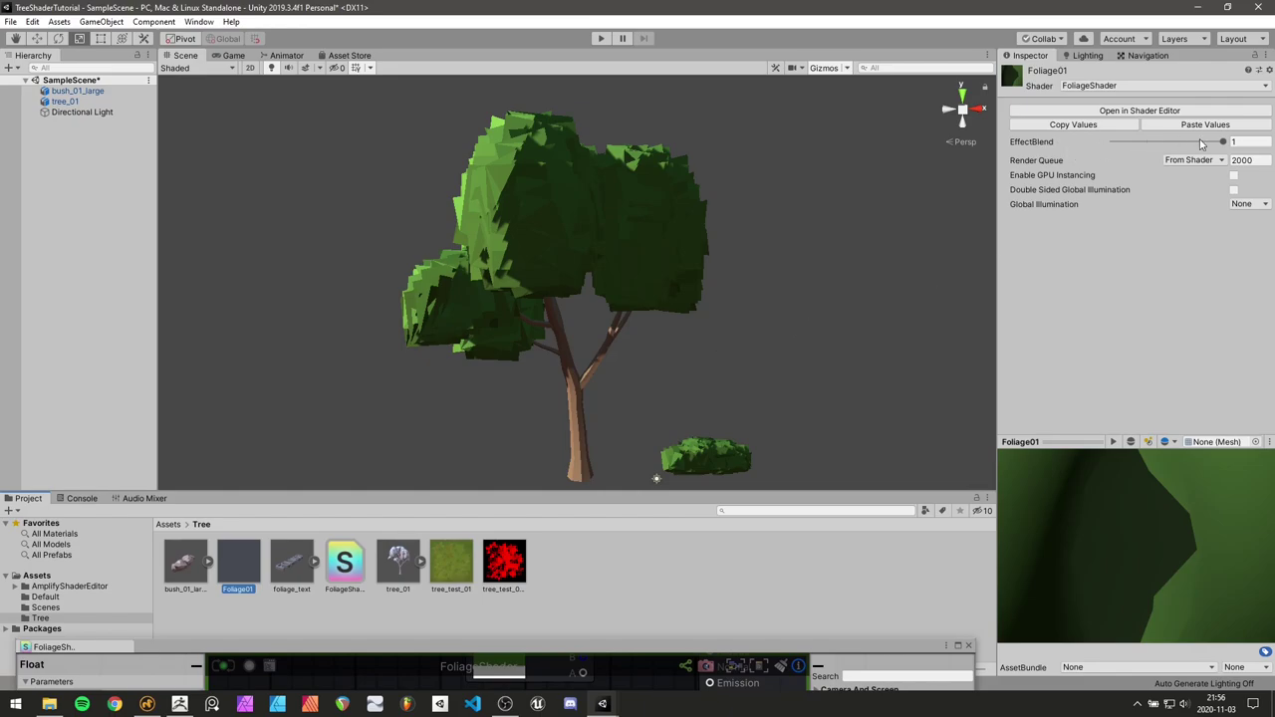
{"action": "left_click_drag", "start_coordinate": [1224, 143], "coordinate": [1104, 169]}
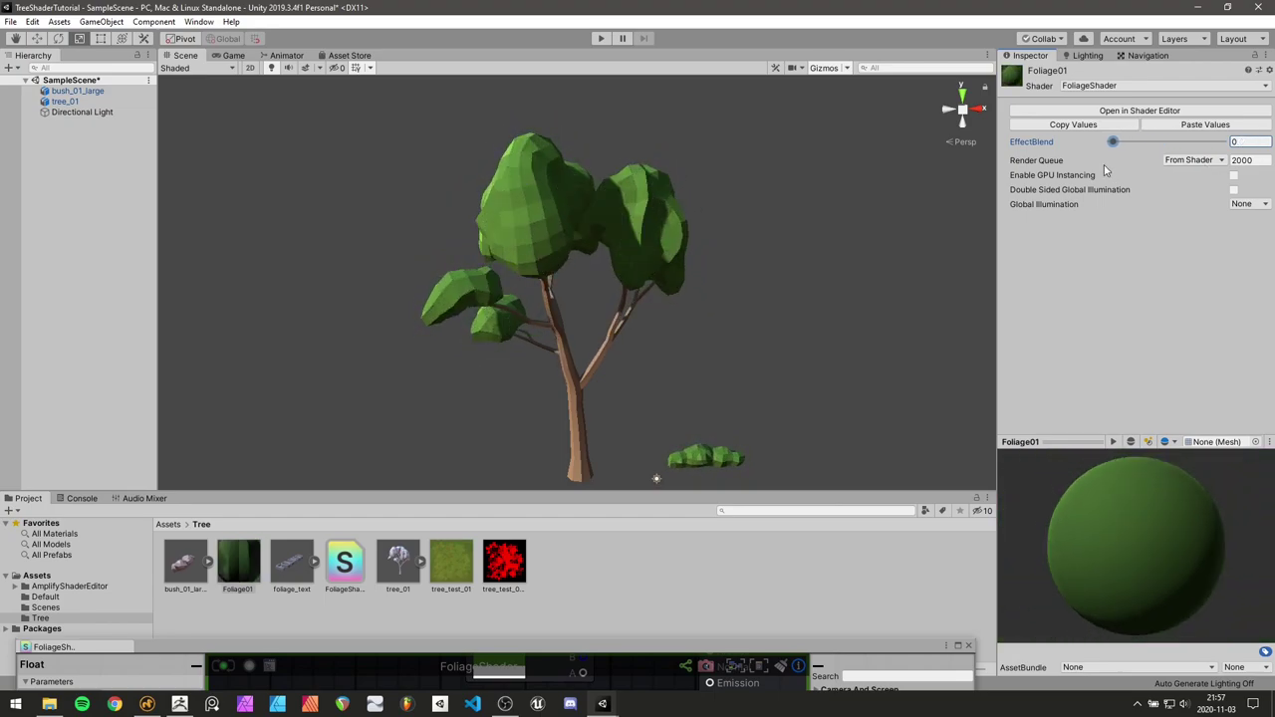
{"action": "left_click_drag", "start_coordinate": [670, 221], "coordinate": [521, 262], "text": "alt"}
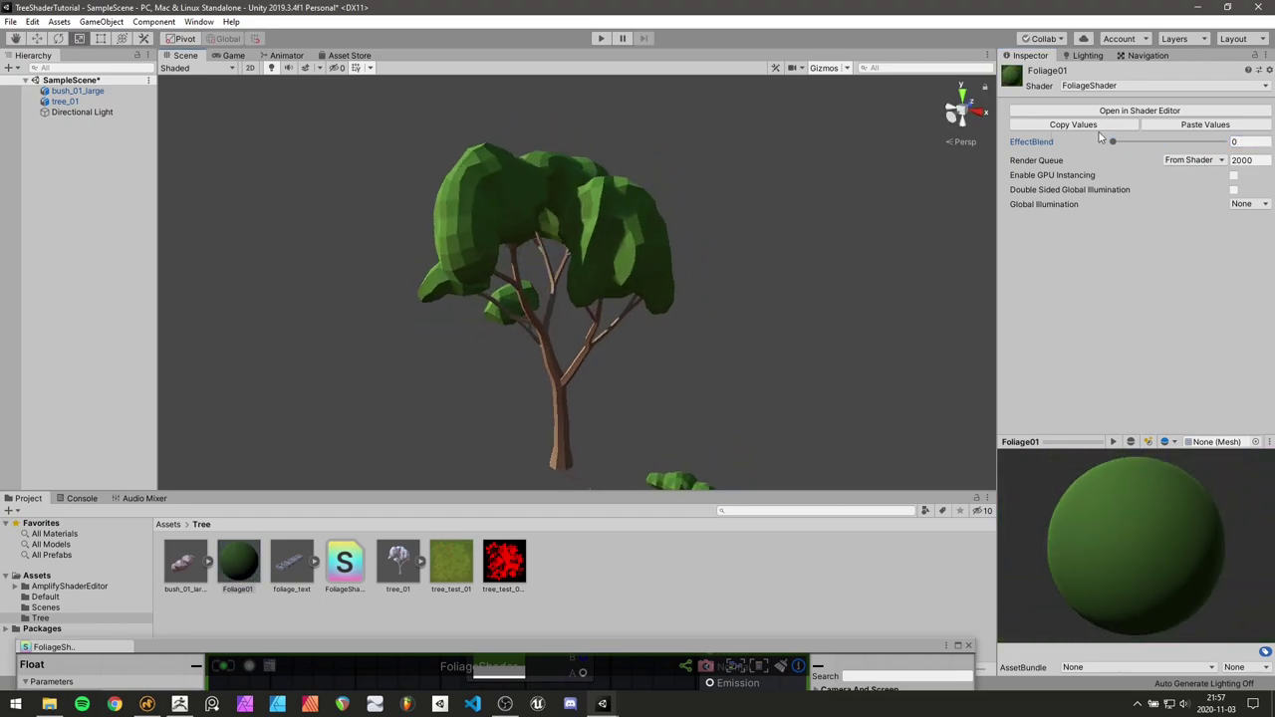
{"action": "left_click_drag", "start_coordinate": [1117, 146], "coordinate": [1225, 142]}
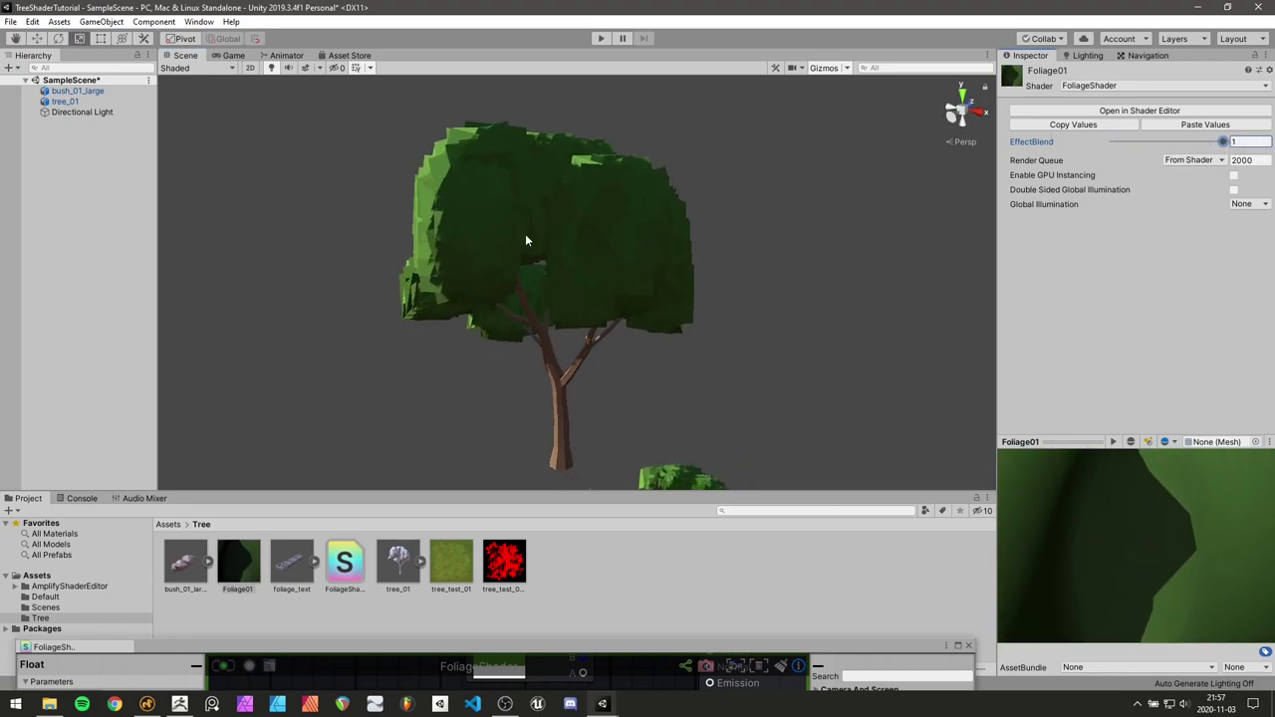
{"action": "left_click_drag", "start_coordinate": [525, 233], "coordinate": [589, 205], "text": "alt"}
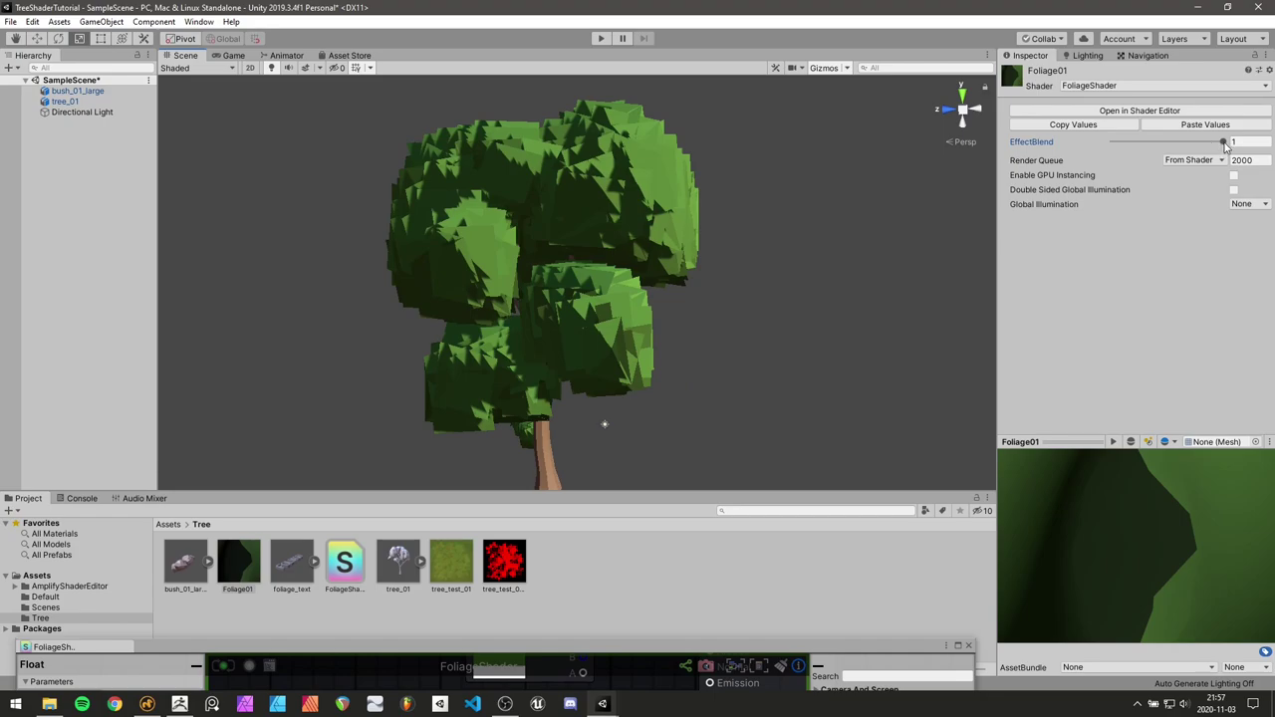
Compare the foliage with EffectBlend at 0 and at 1 from another side of the tree
{"action": "left_click_drag", "start_coordinate": [1225, 143], "coordinate": [1111, 145]}
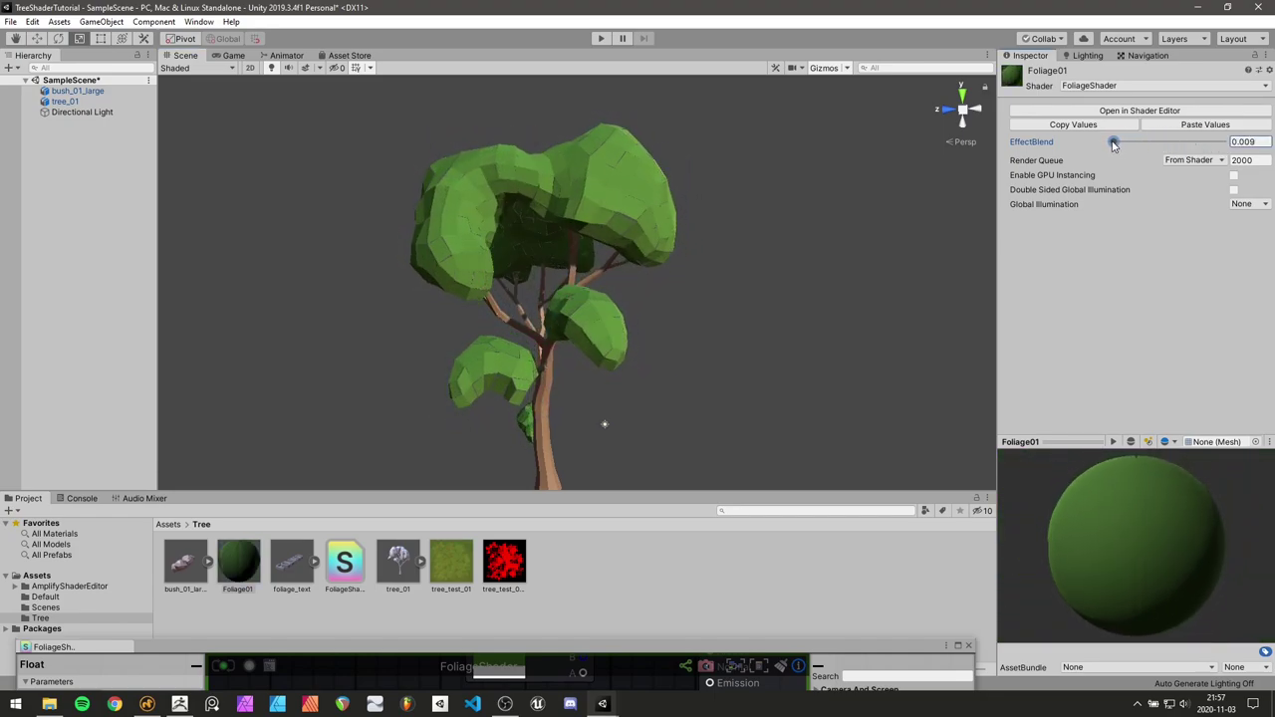
{"action": "left_click_drag", "start_coordinate": [770, 207], "coordinate": [665, 228], "text": "alt"}
{"action": "left_click_drag", "start_coordinate": [563, 212], "coordinate": [557, 202], "text": "alt"}
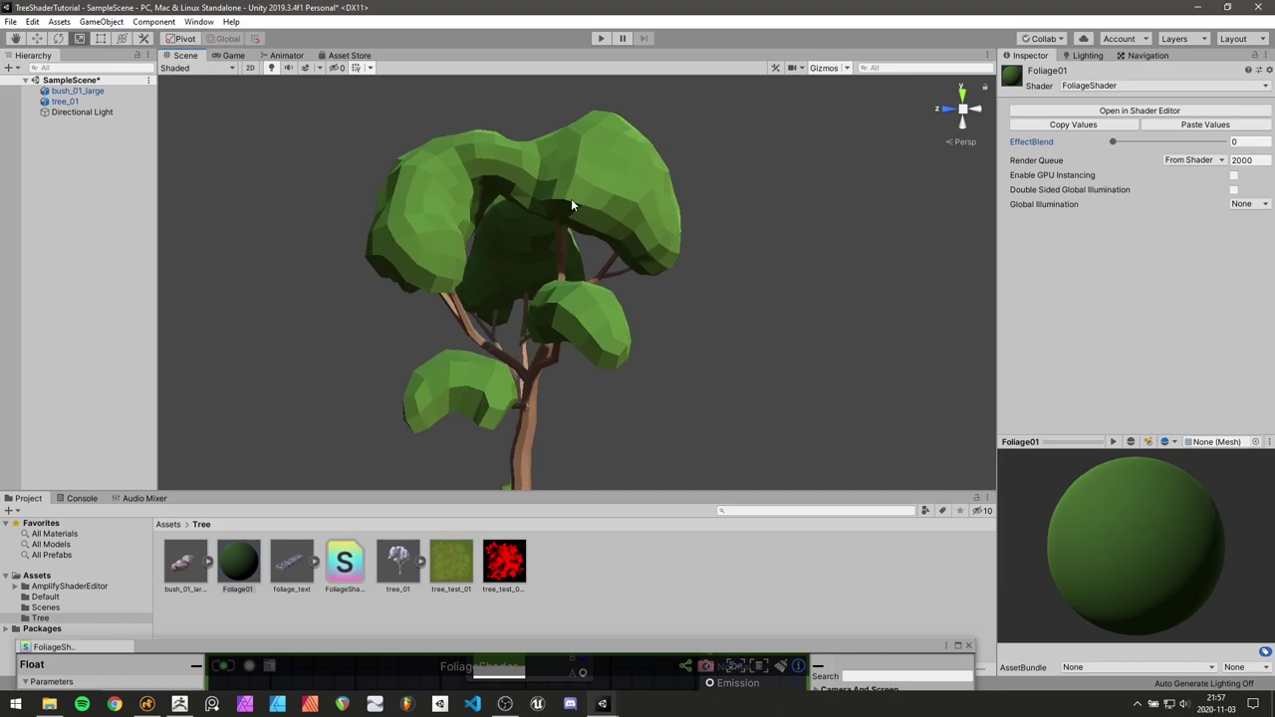
{"action": "left_click_drag", "start_coordinate": [1113, 142], "coordinate": [1224, 142]}
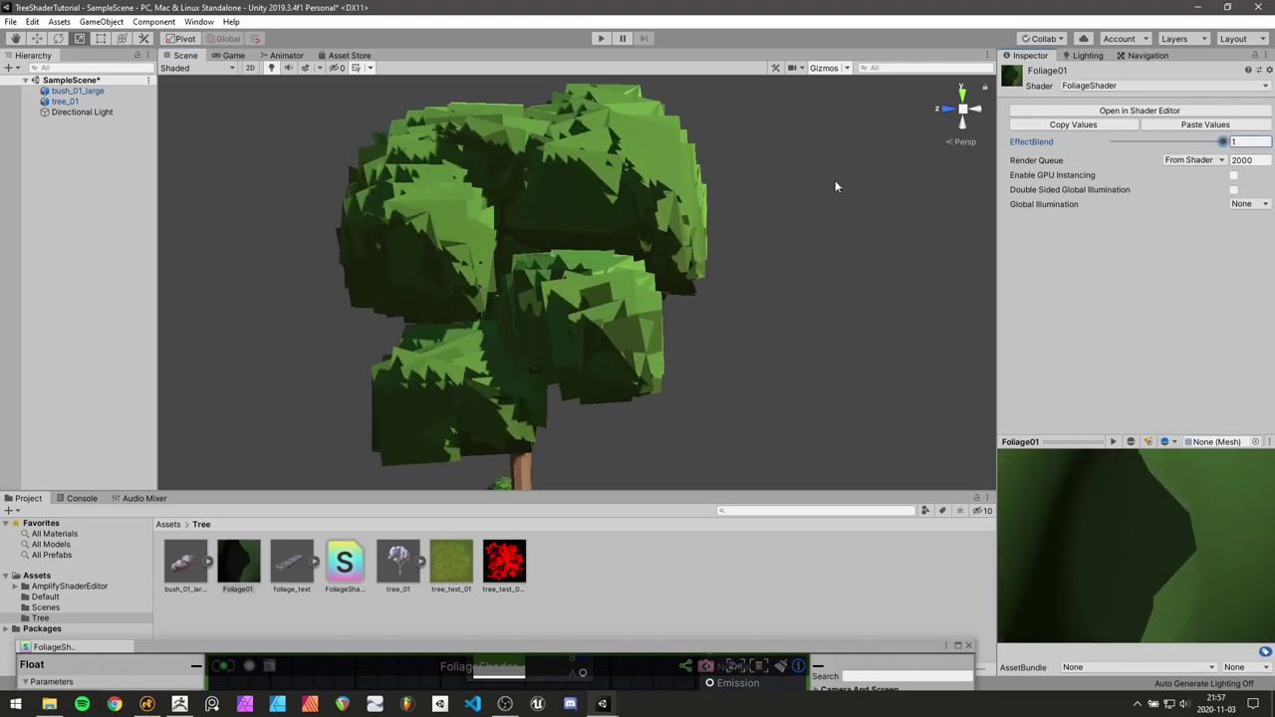
{"action": "left_click_drag", "start_coordinate": [836, 186], "coordinate": [578, 198], "text": "alt"}
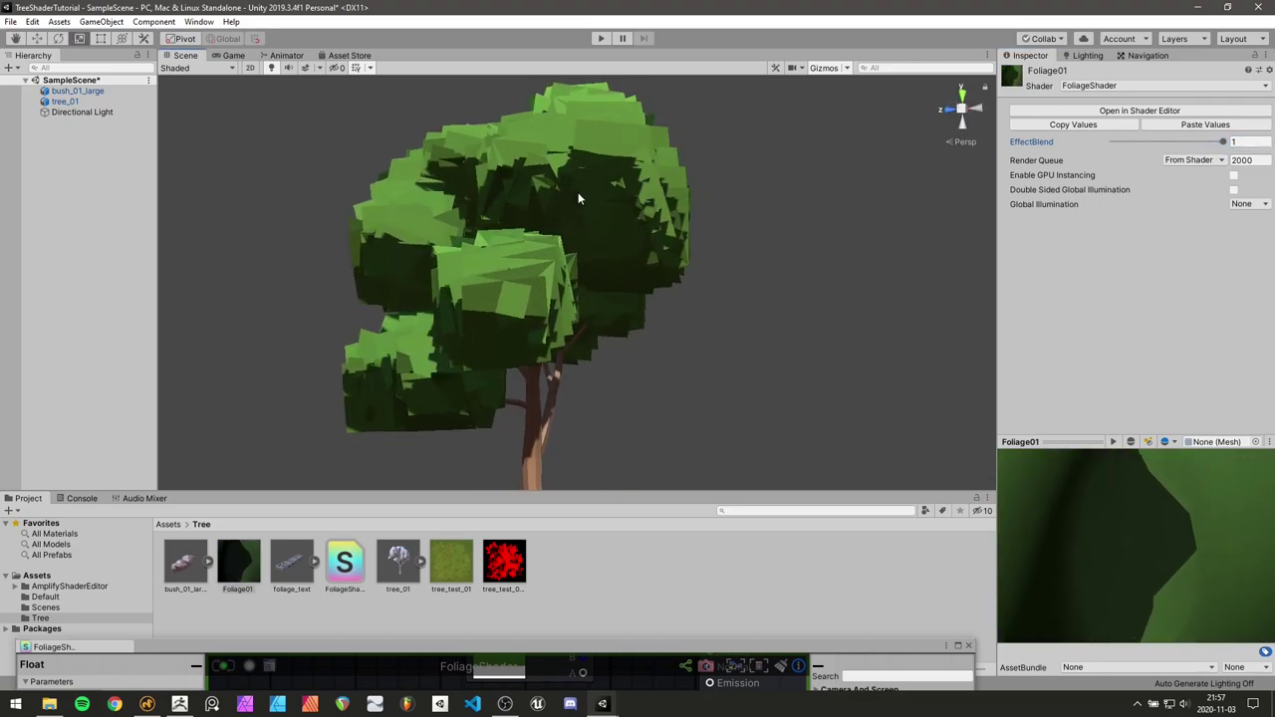
Sweep EffectBlend to 0 and back to 1 once more and inspect the expanded leaf quads around the tree
{"action": "left_click_drag", "start_coordinate": [1224, 141], "coordinate": [1104, 146]}
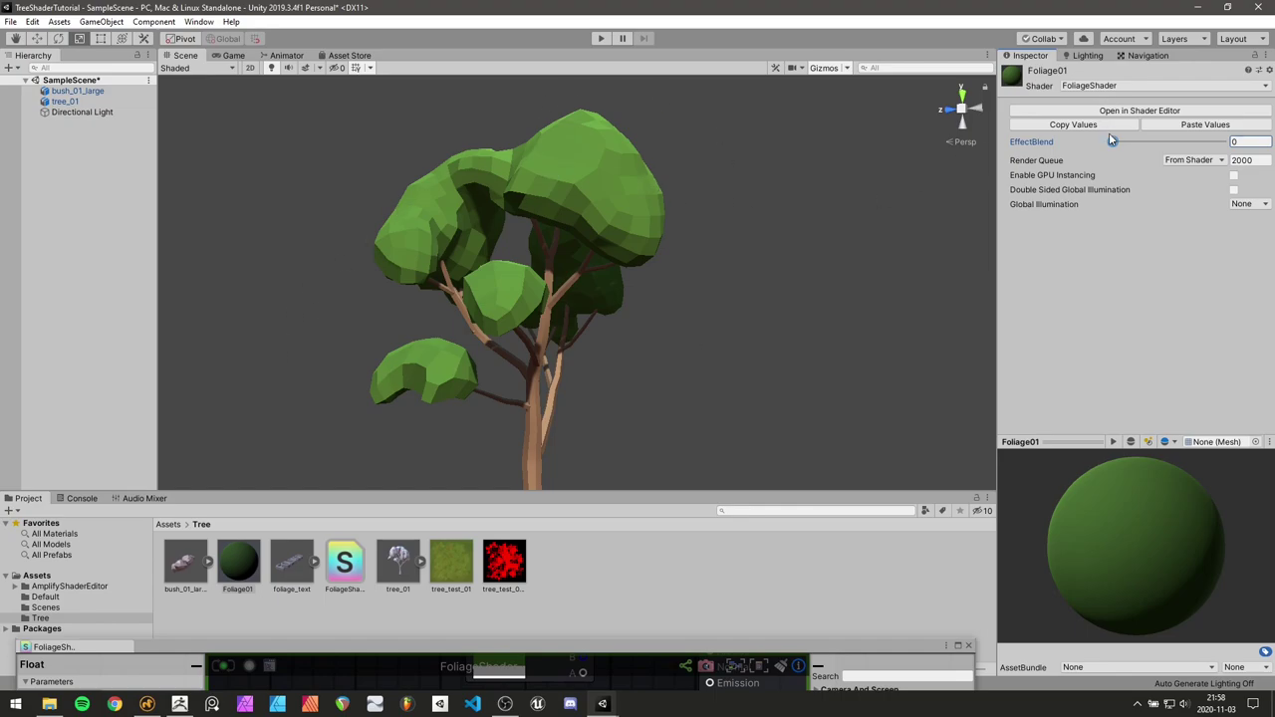
{"action": "left_click_drag", "start_coordinate": [1113, 141], "coordinate": [1268, 158]}
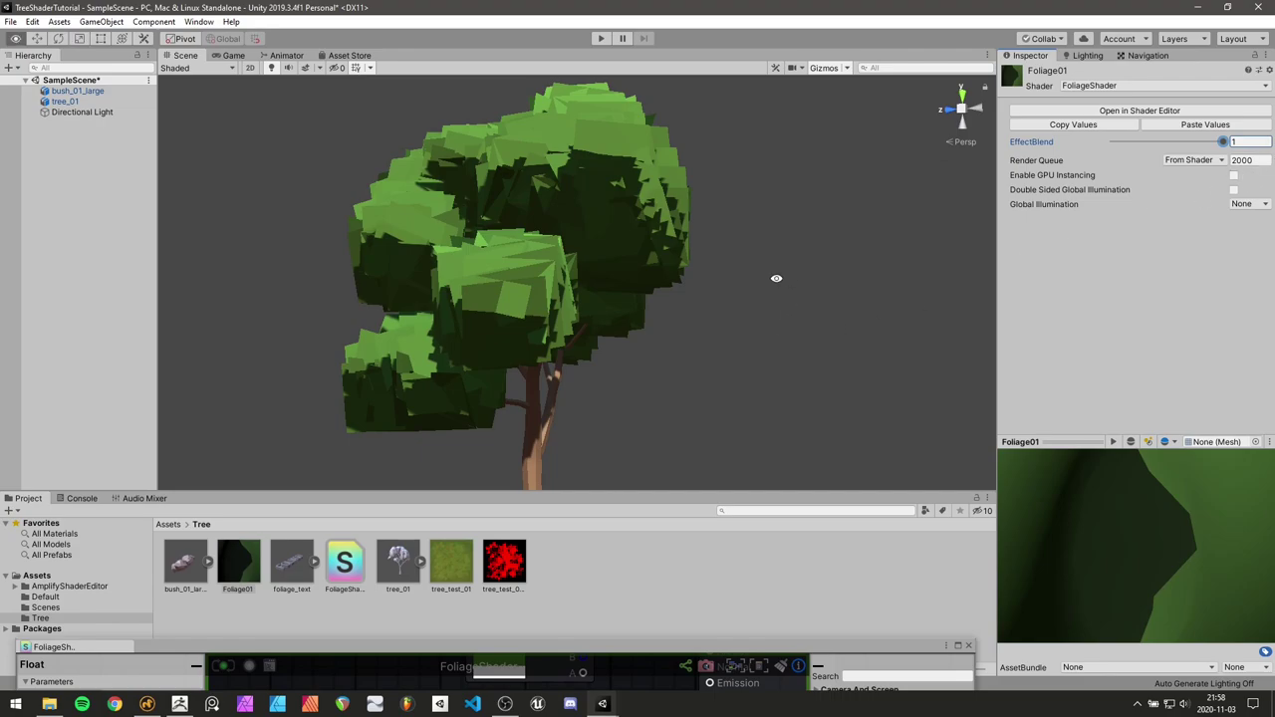
{"action": "left_click_drag", "start_coordinate": [777, 279], "coordinate": [607, 293], "text": "alt"}
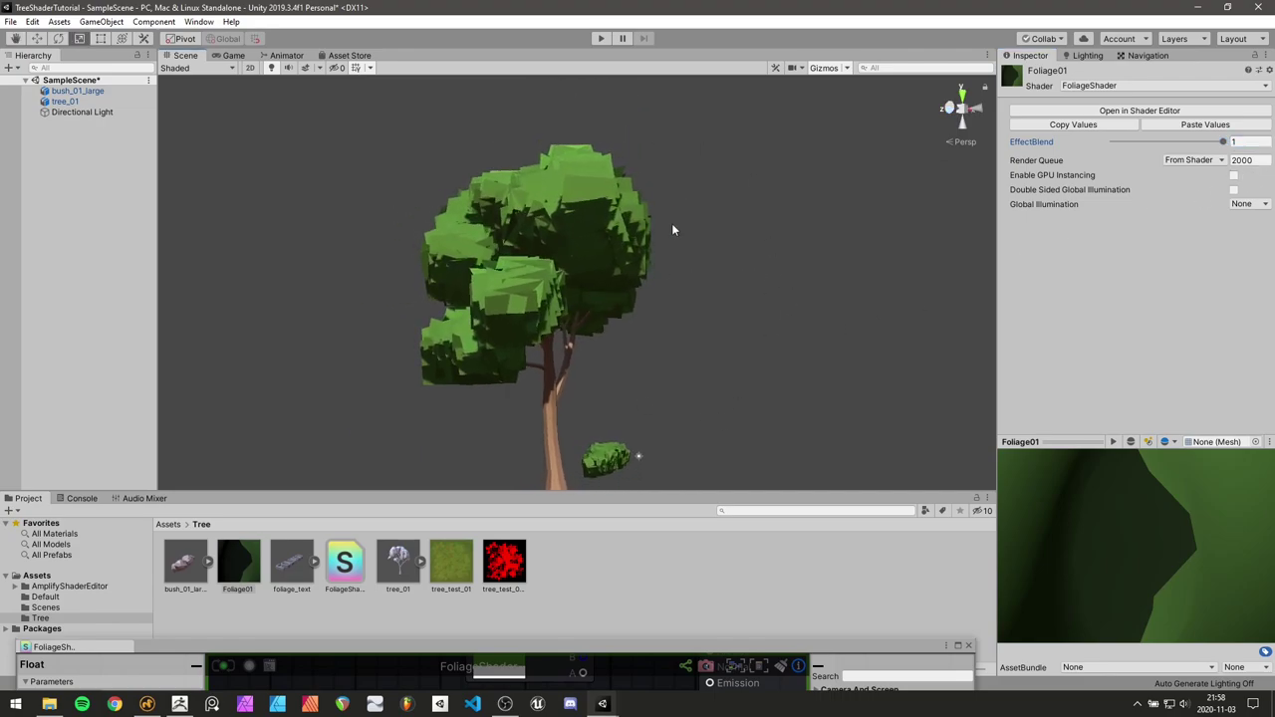
{"action": "scroll", "coordinate": [649, 223], "scroll_direction": "up", "scroll_amount": 3}
{"action": "left_click_drag", "start_coordinate": [699, 242], "coordinate": [667, 319], "text": "alt"}
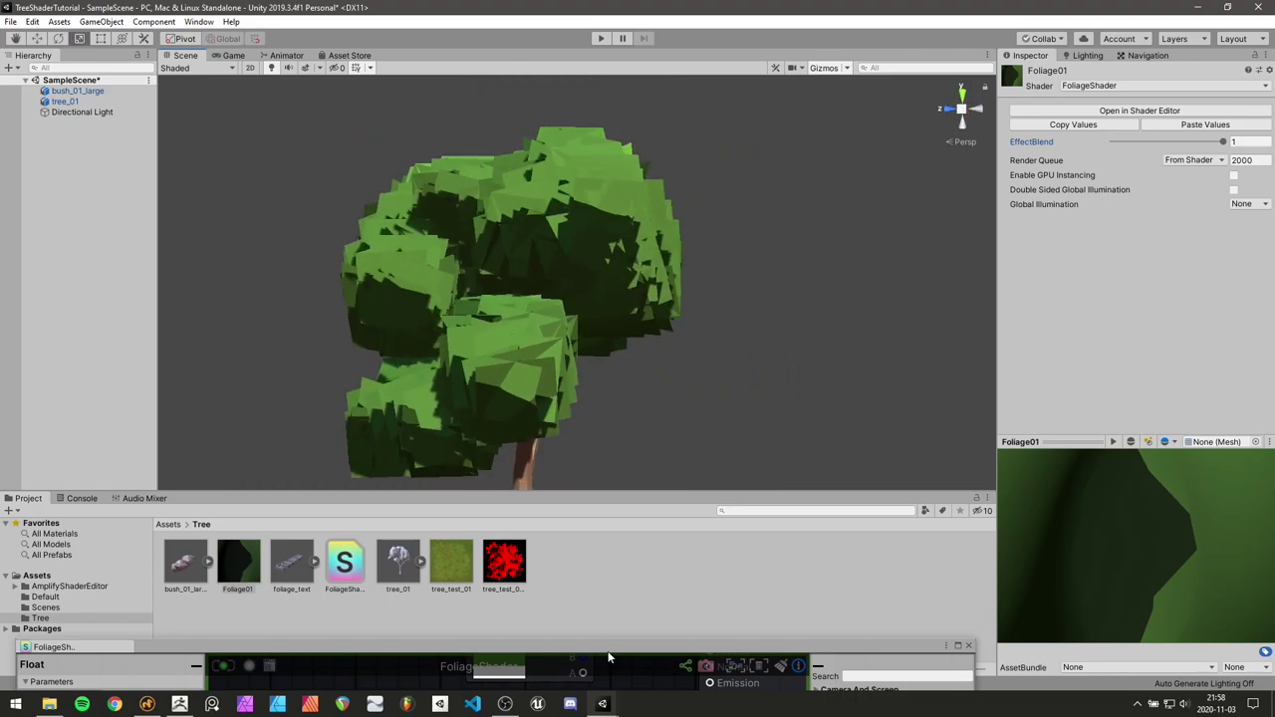
Bring the shader graph back up, add the tree_test_01_alpha texture as a Texture Sample node and place it beside the Color node
{"action": "left_click_drag", "start_coordinate": [611, 656], "coordinate": [690, 121]}
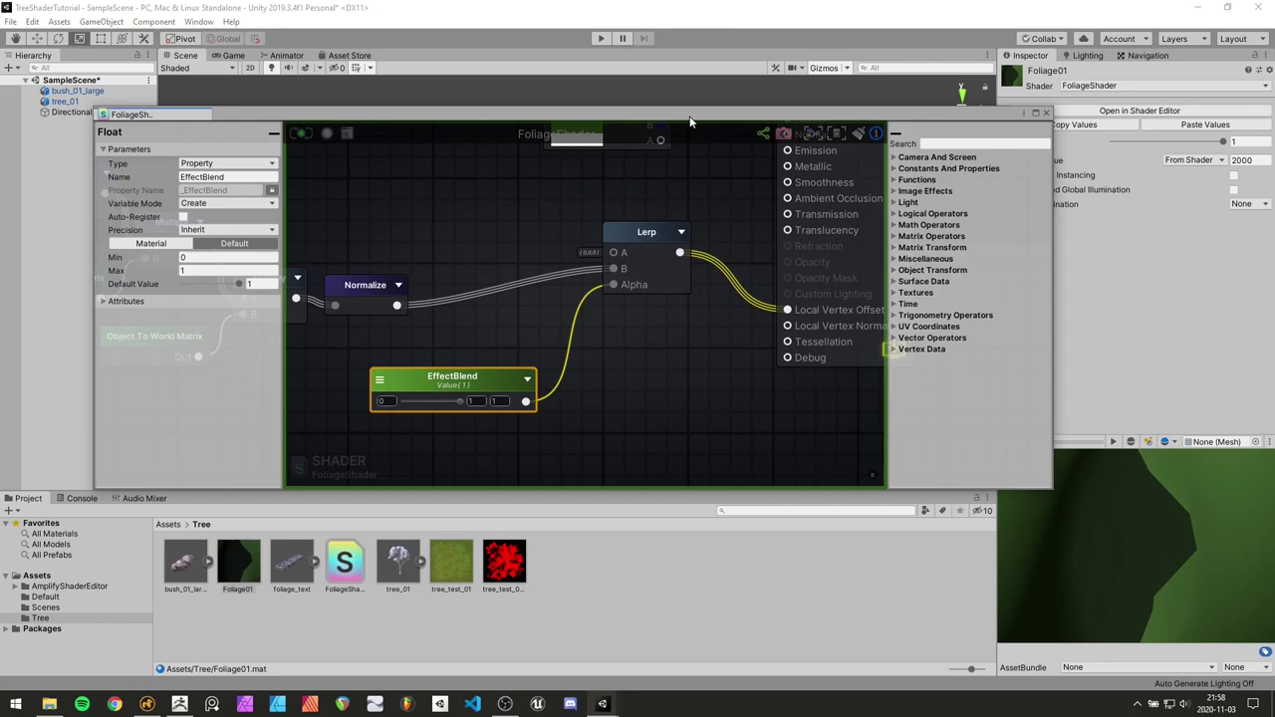
{"action": "left_click", "coordinate": [508, 564]}
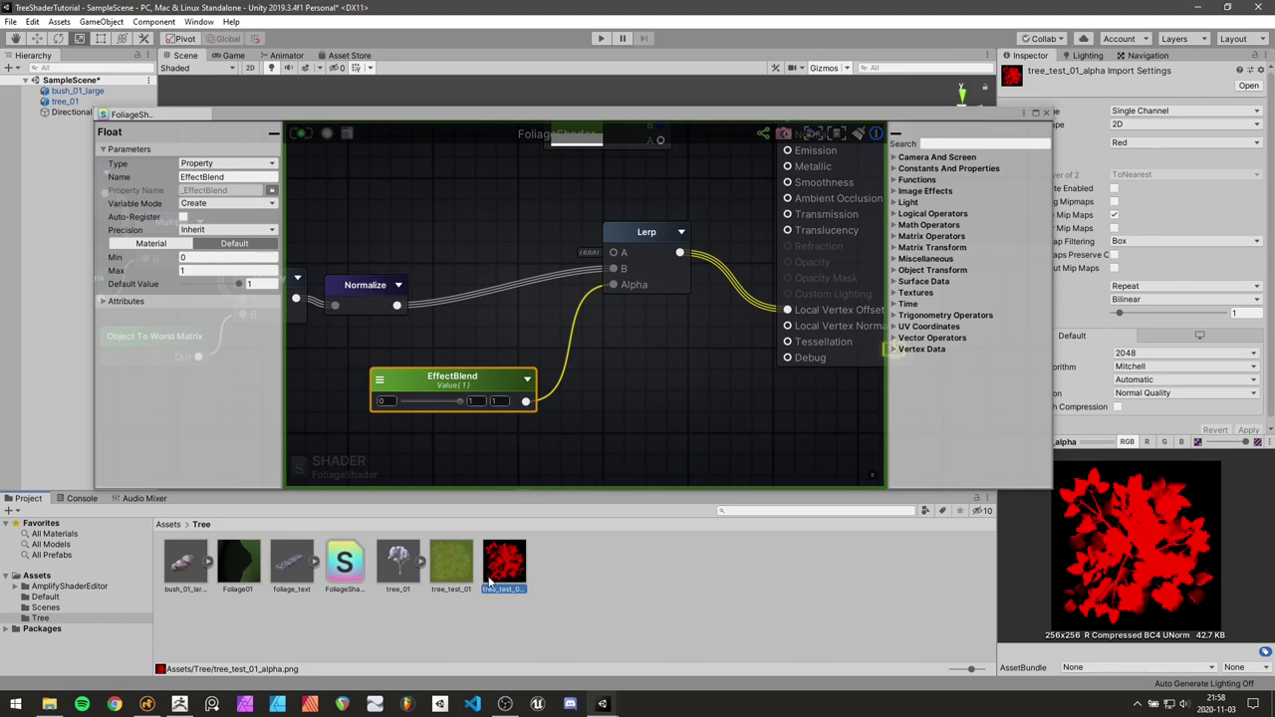
{"action": "left_click_drag", "start_coordinate": [506, 582], "coordinate": [616, 367]}
{"action": "scroll", "coordinate": [617, 366], "scroll_direction": "down", "scroll_amount": 4}
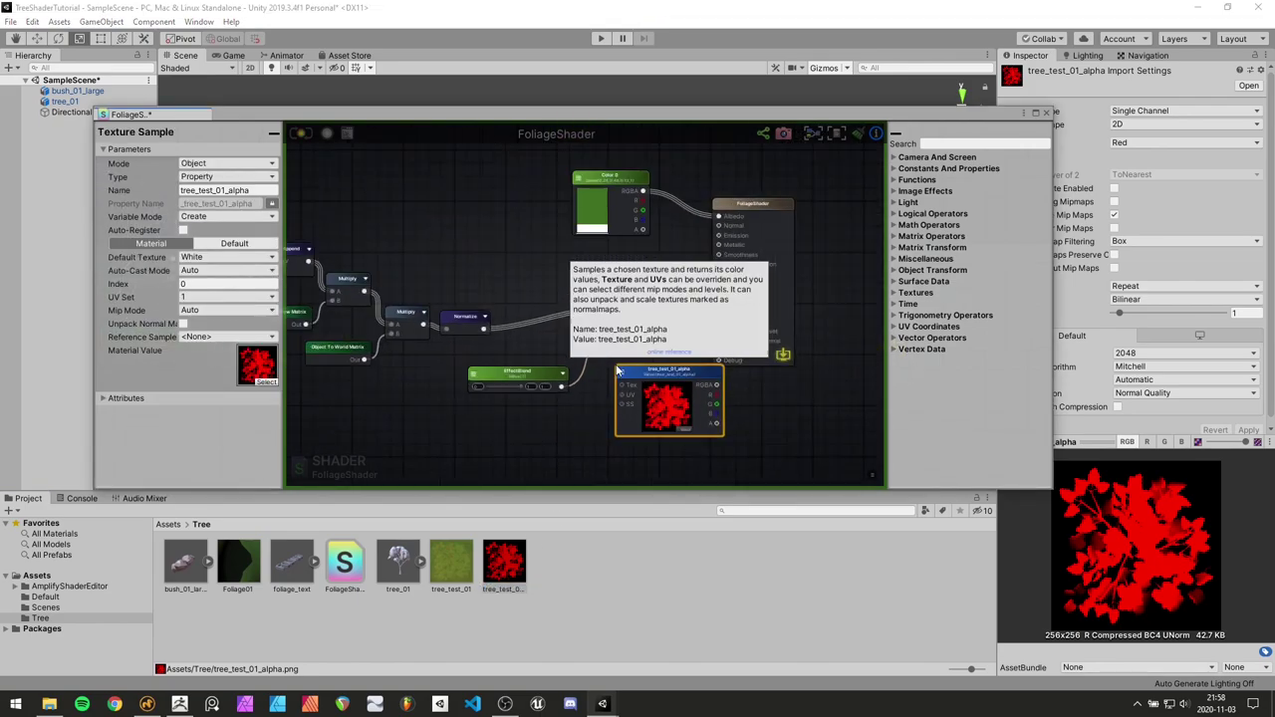
{"action": "middle_click_drag", "start_coordinate": [637, 382], "coordinate": [631, 410]}
{"action": "left_click_drag", "start_coordinate": [637, 397], "coordinate": [474, 253]}
{"action": "scroll", "coordinate": [626, 287], "scroll_direction": "up", "scroll_amount": 4}
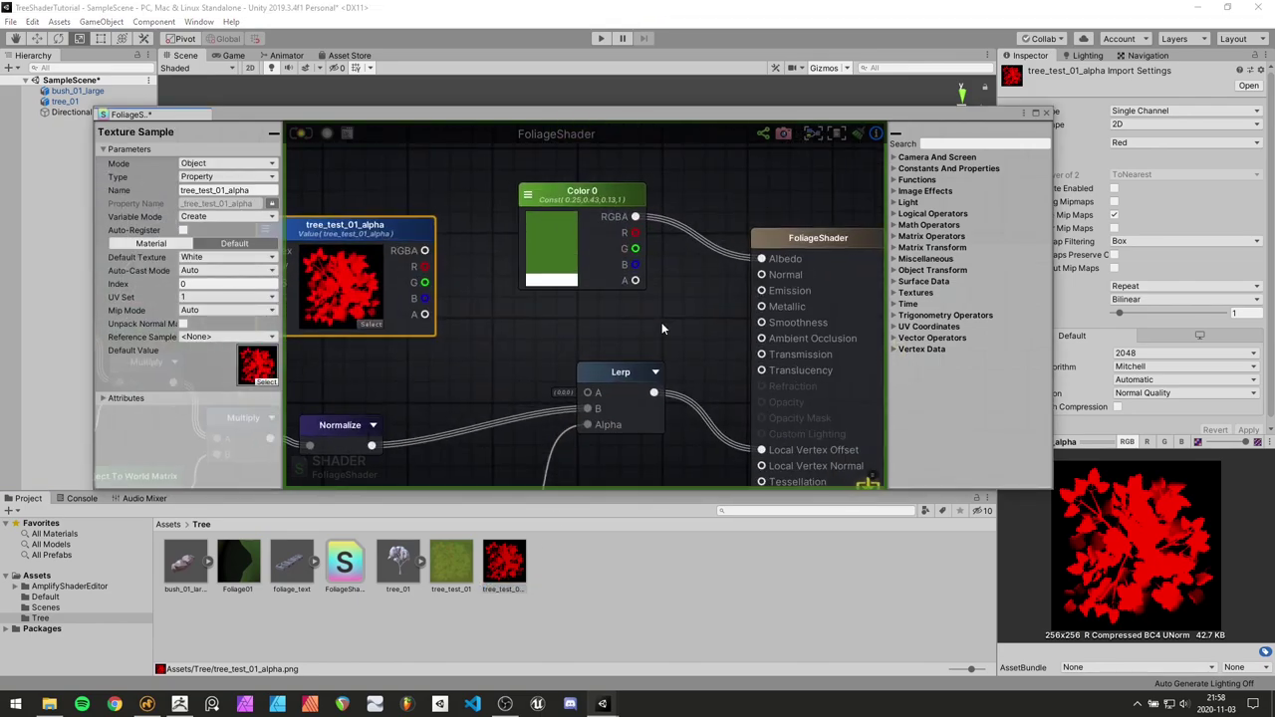
Set the output node's Render Queue to Alpha Test
{"action": "middle_click_drag", "start_coordinate": [661, 322], "coordinate": [575, 269]}
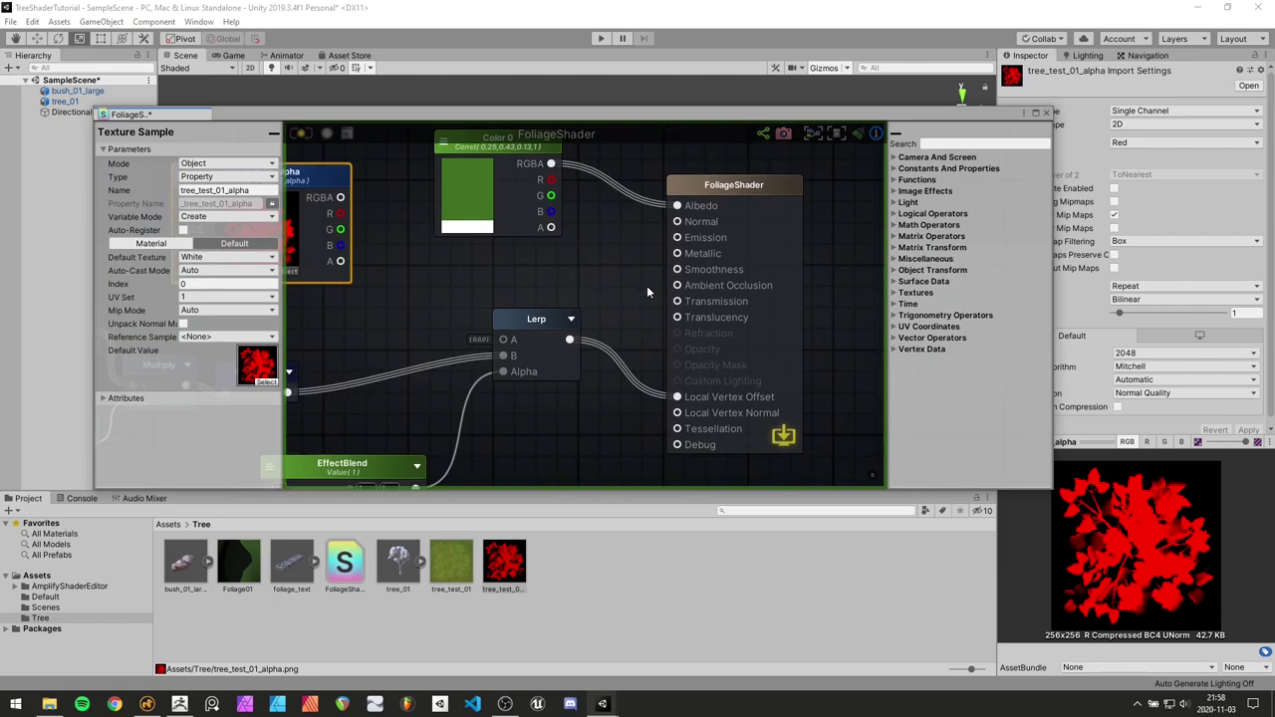
{"action": "middle_click_drag", "start_coordinate": [648, 287], "coordinate": [649, 294]}
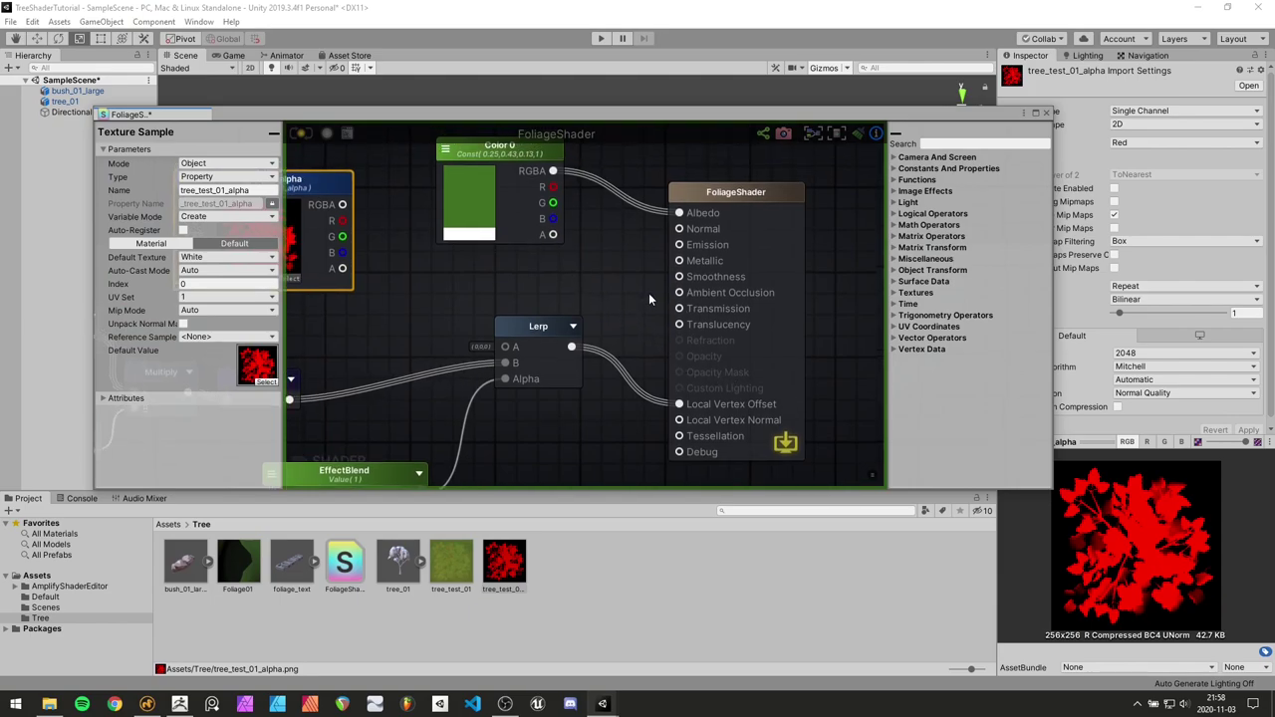
{"action": "left_click", "coordinate": [768, 196]}
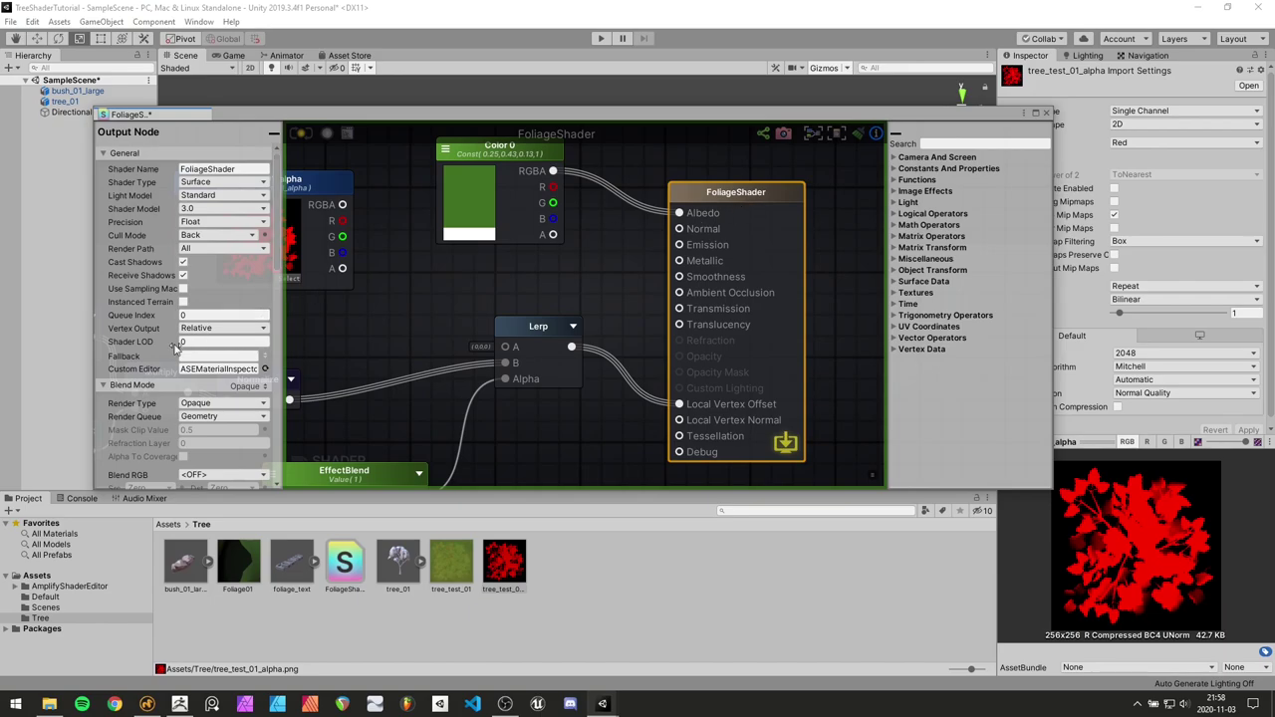
{"action": "scroll", "coordinate": [177, 349], "scroll_direction": "down", "scroll_amount": 1}
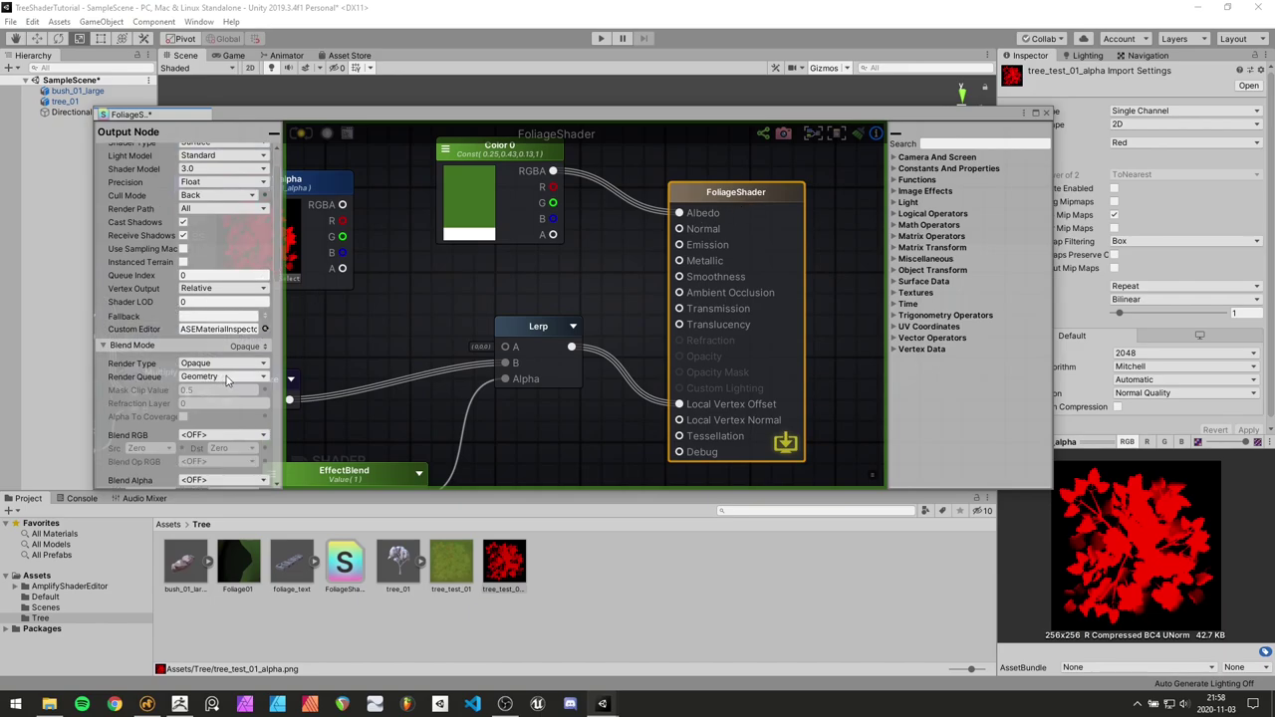
{"action": "left_click", "coordinate": [229, 378]}
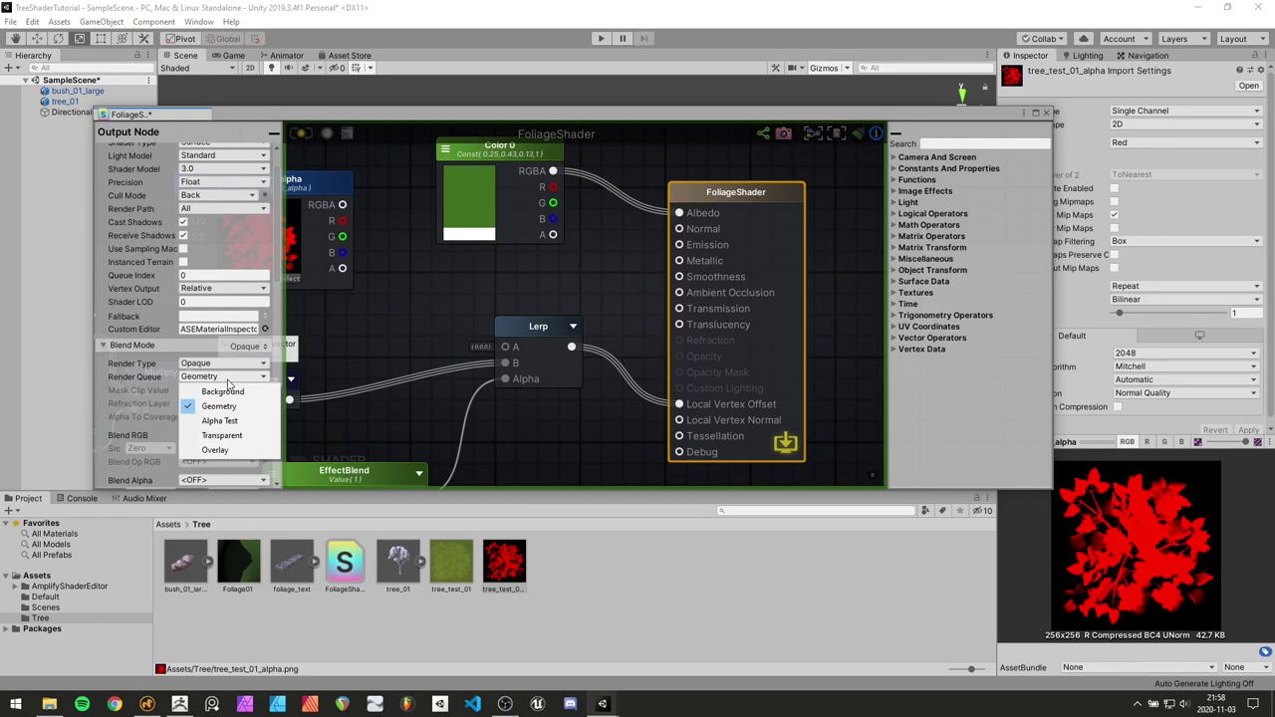
{"action": "left_click", "coordinate": [221, 421]}
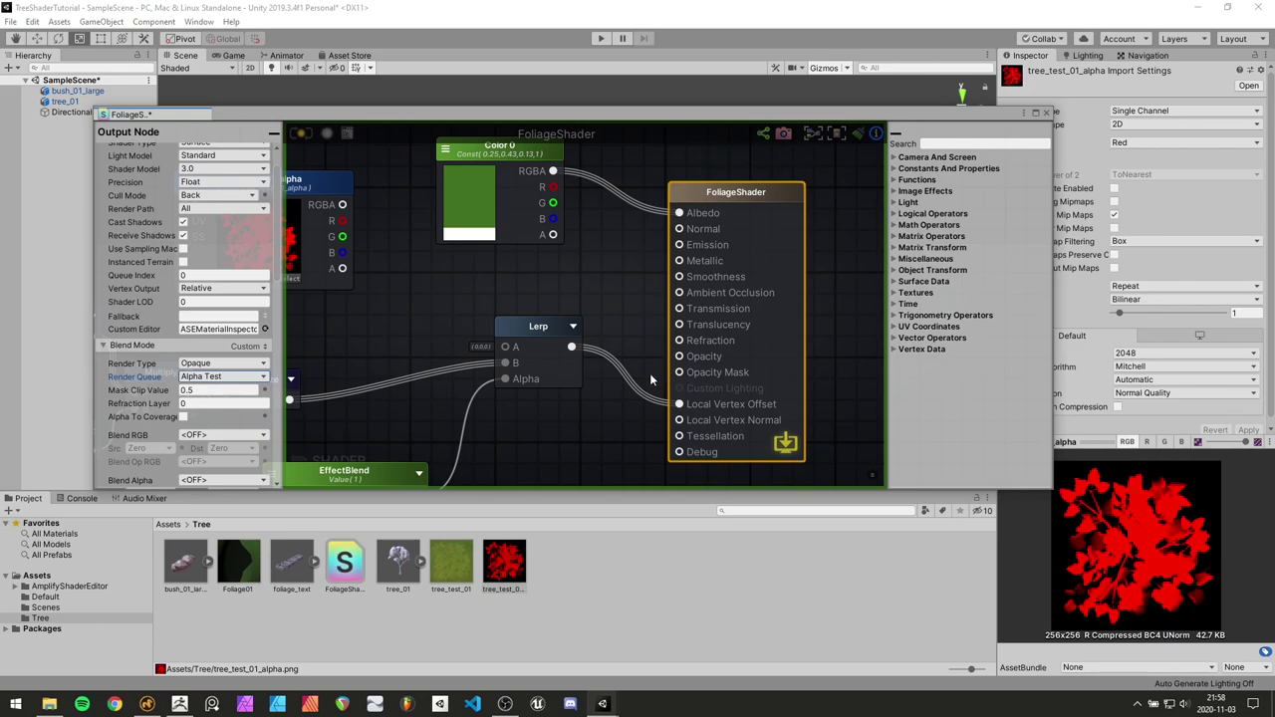
Set the output node's Render Type to Transparent Cutout
{"action": "middle_click_drag", "start_coordinate": [650, 376], "coordinate": [666, 379]}
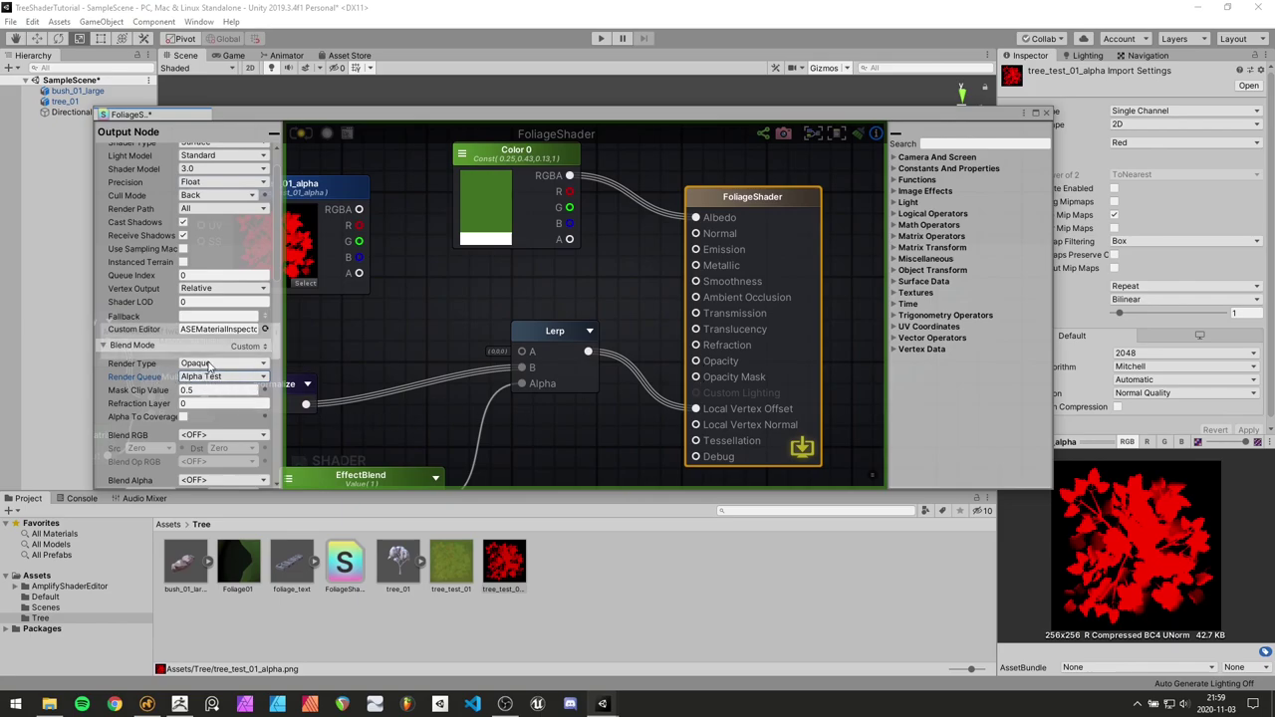
{"action": "left_click", "coordinate": [209, 365]}
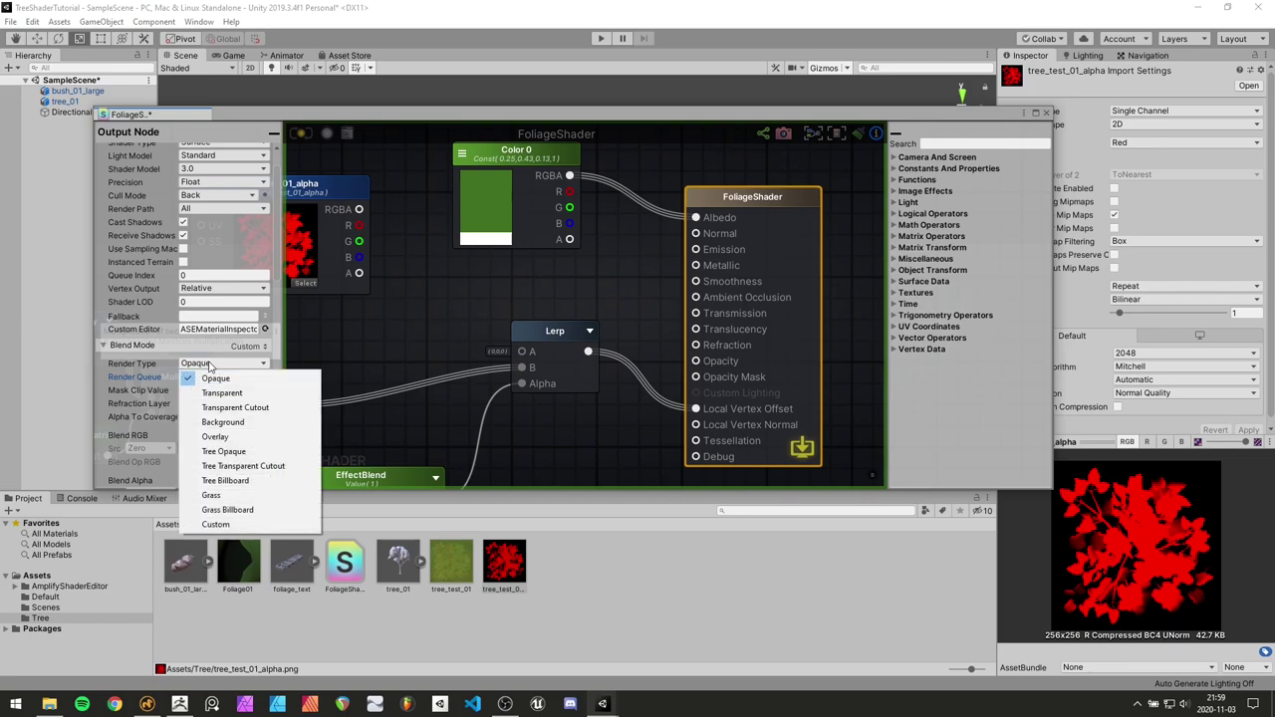
{"action": "left_click", "coordinate": [246, 408]}
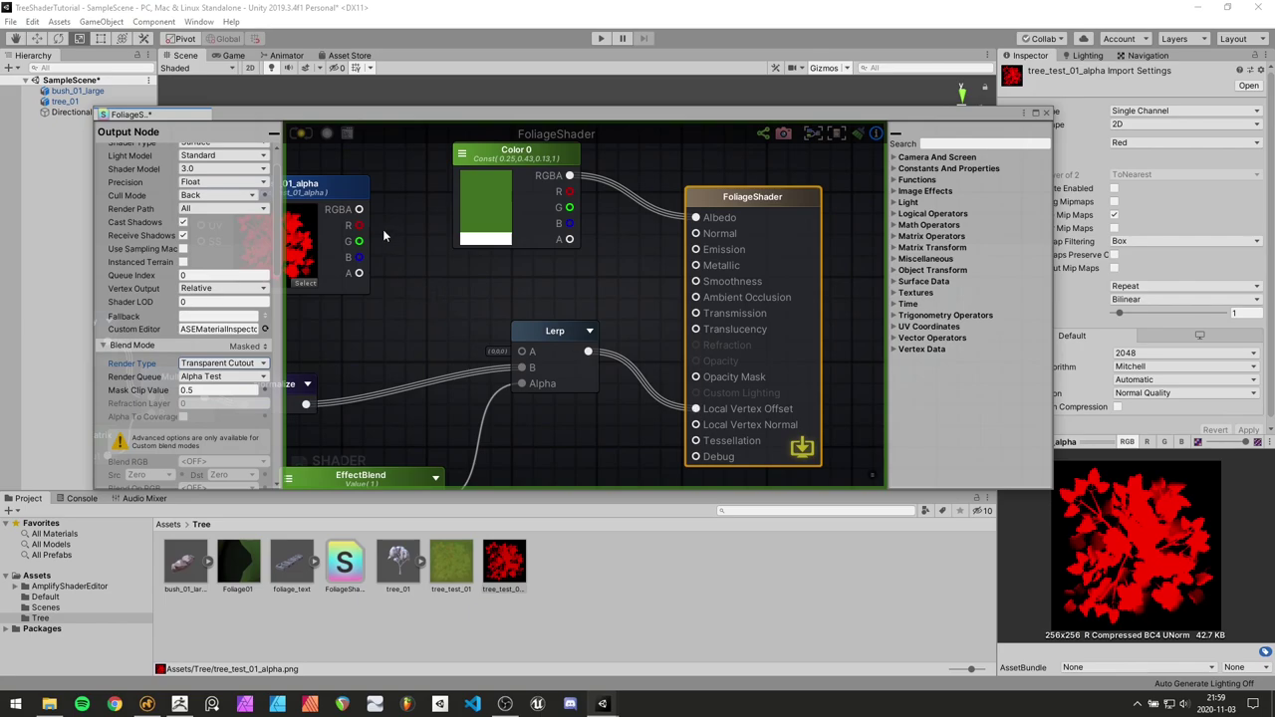
Connect the alpha texture's R output to Opacity Mask and shift the Lerp node slightly lower, clear of the new wire
{"action": "middle_click_drag", "start_coordinate": [384, 230], "coordinate": [405, 264]}
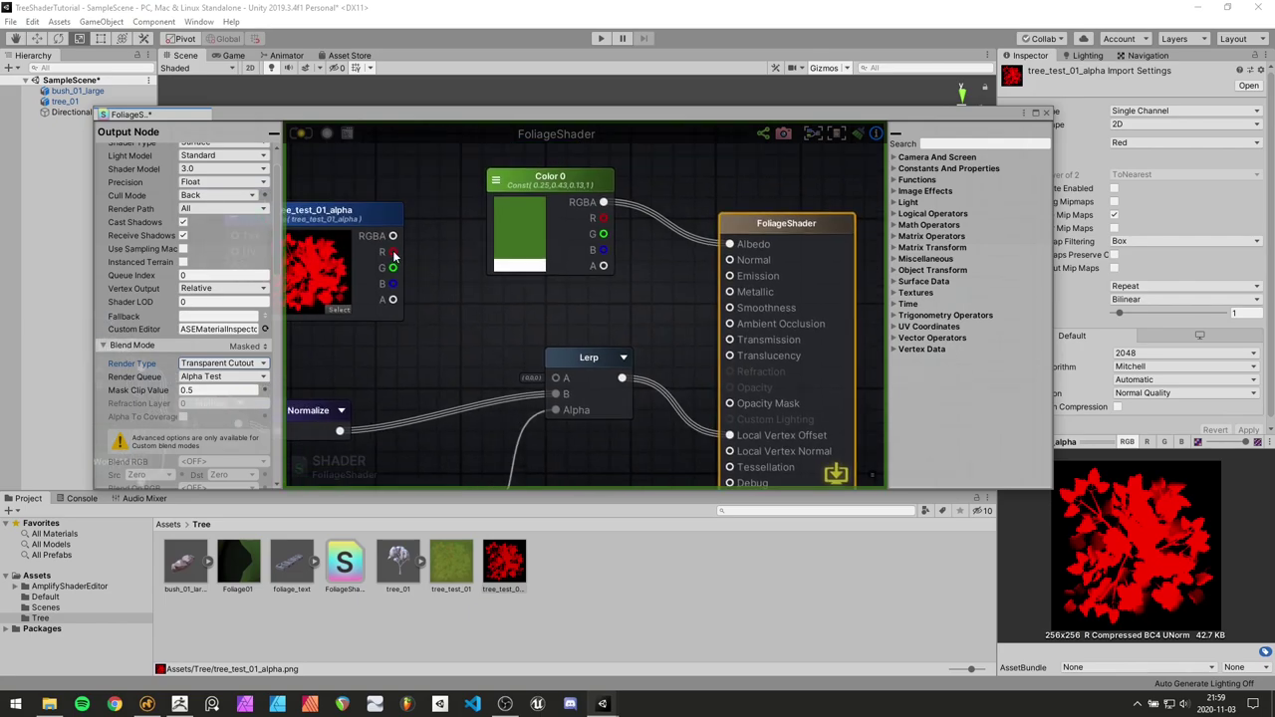
{"action": "left_click_drag", "start_coordinate": [441, 236], "coordinate": [728, 403]}
{"action": "left_click_drag", "start_coordinate": [581, 361], "coordinate": [583, 406]}
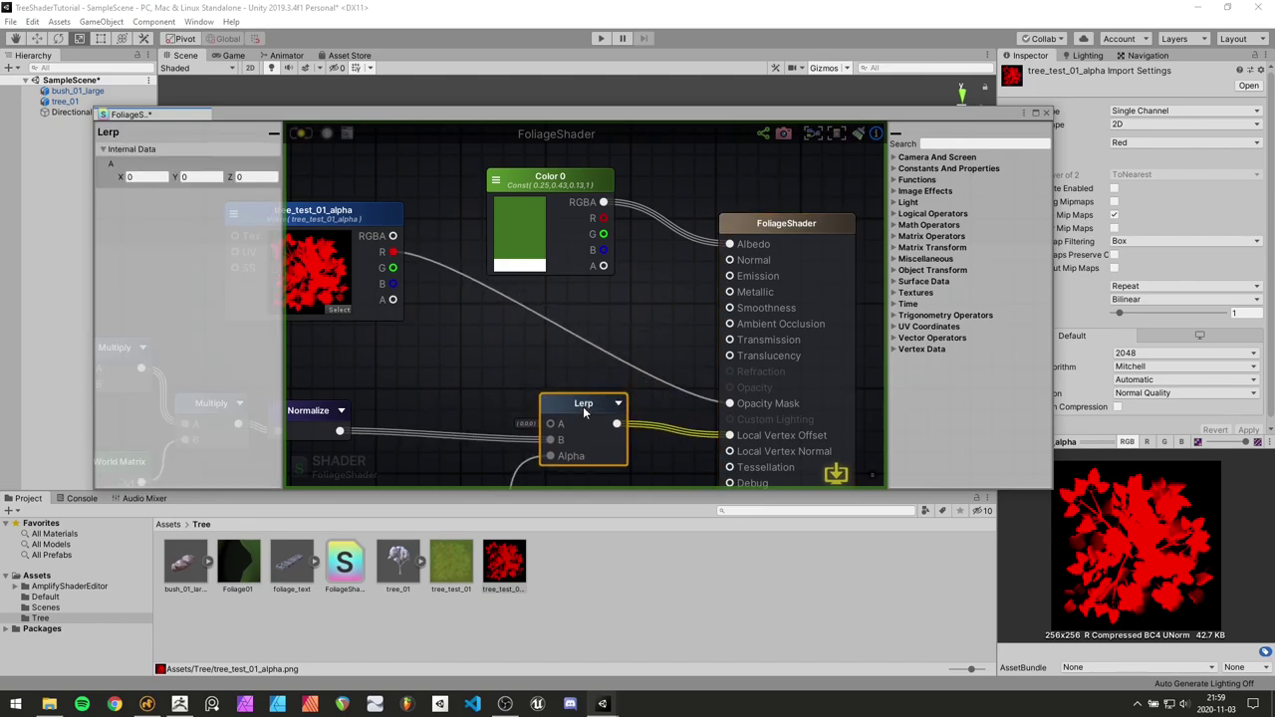
{"action": "left_click", "coordinate": [536, 356]}
Lower the shader graph window to uncover the tree and show the tree_test_01_alpha node's parameters
{"action": "left_click_drag", "start_coordinate": [454, 115], "coordinate": [558, 426]}
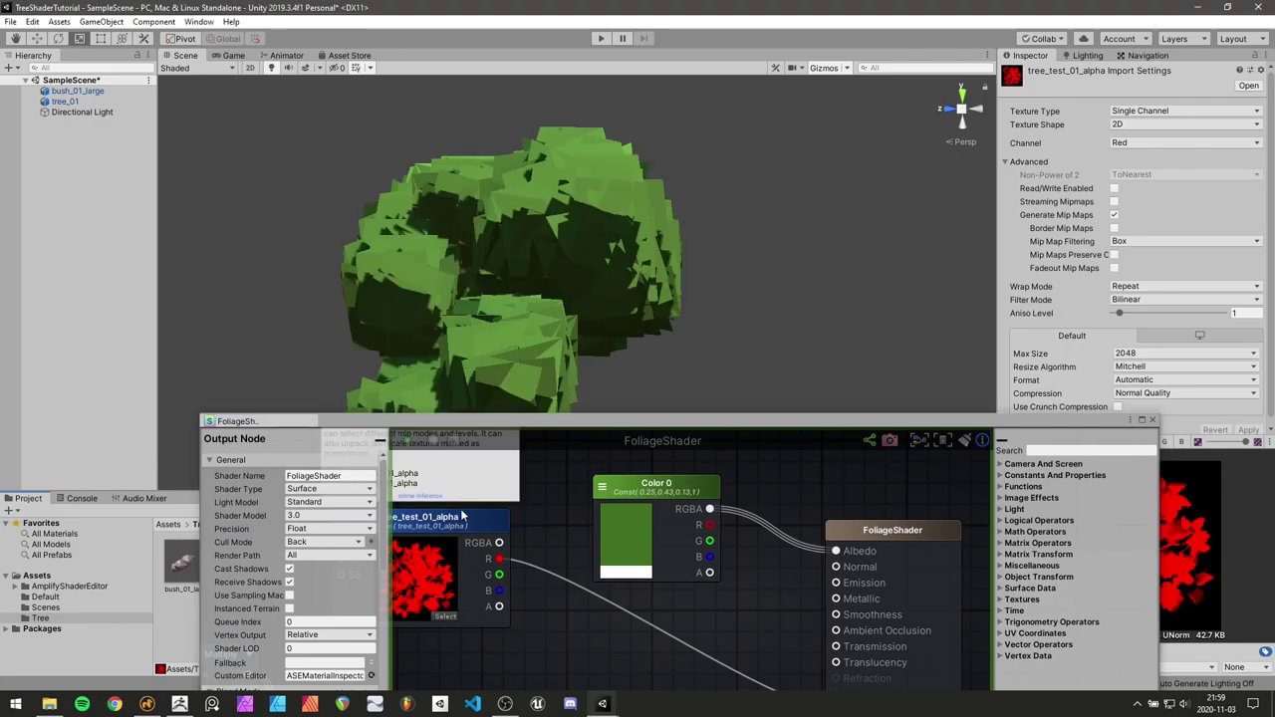
{"action": "middle_click_drag", "start_coordinate": [666, 619], "coordinate": [679, 549]}
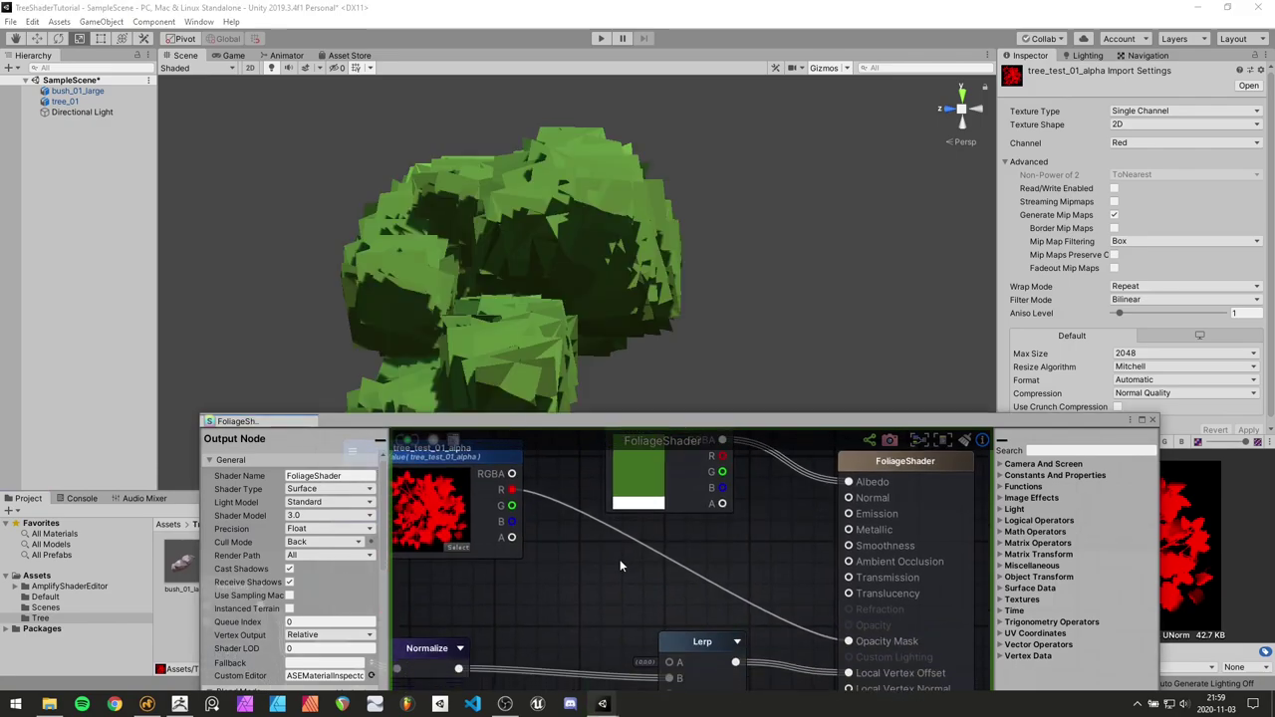
{"action": "scroll", "coordinate": [522, 539], "scroll_direction": "down", "scroll_amount": 2}
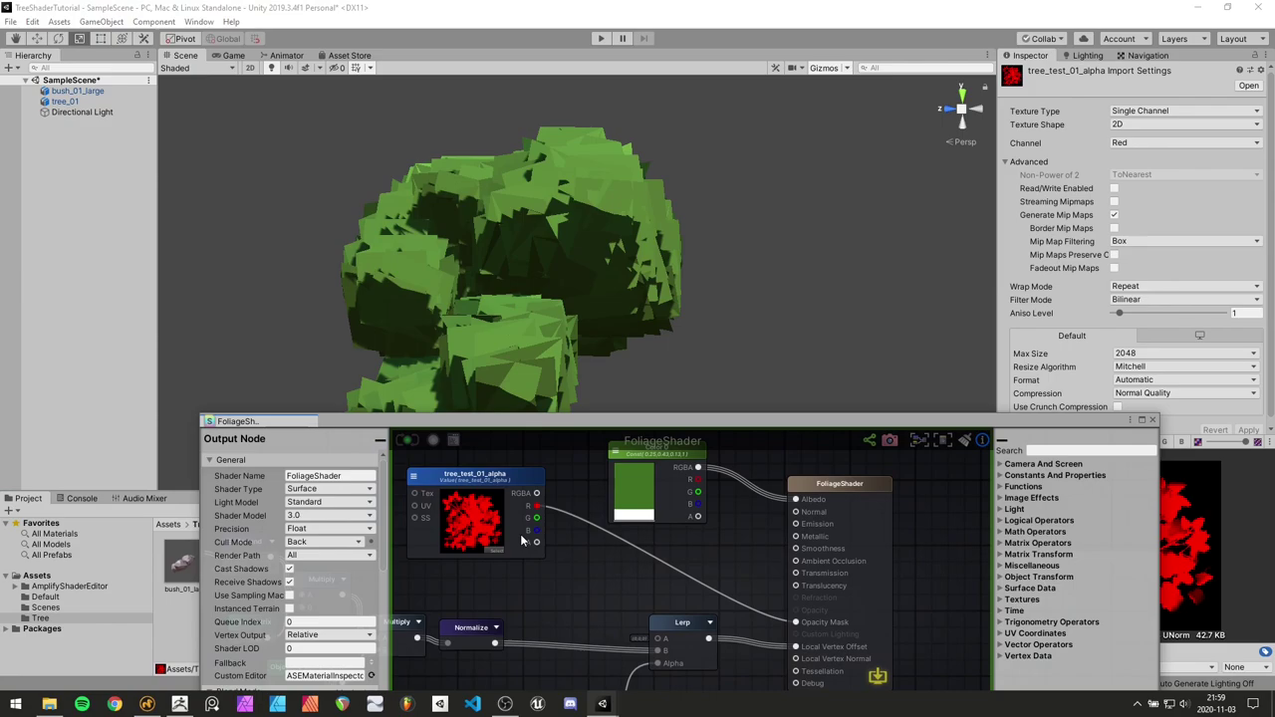
{"action": "left_click", "coordinate": [492, 480]}
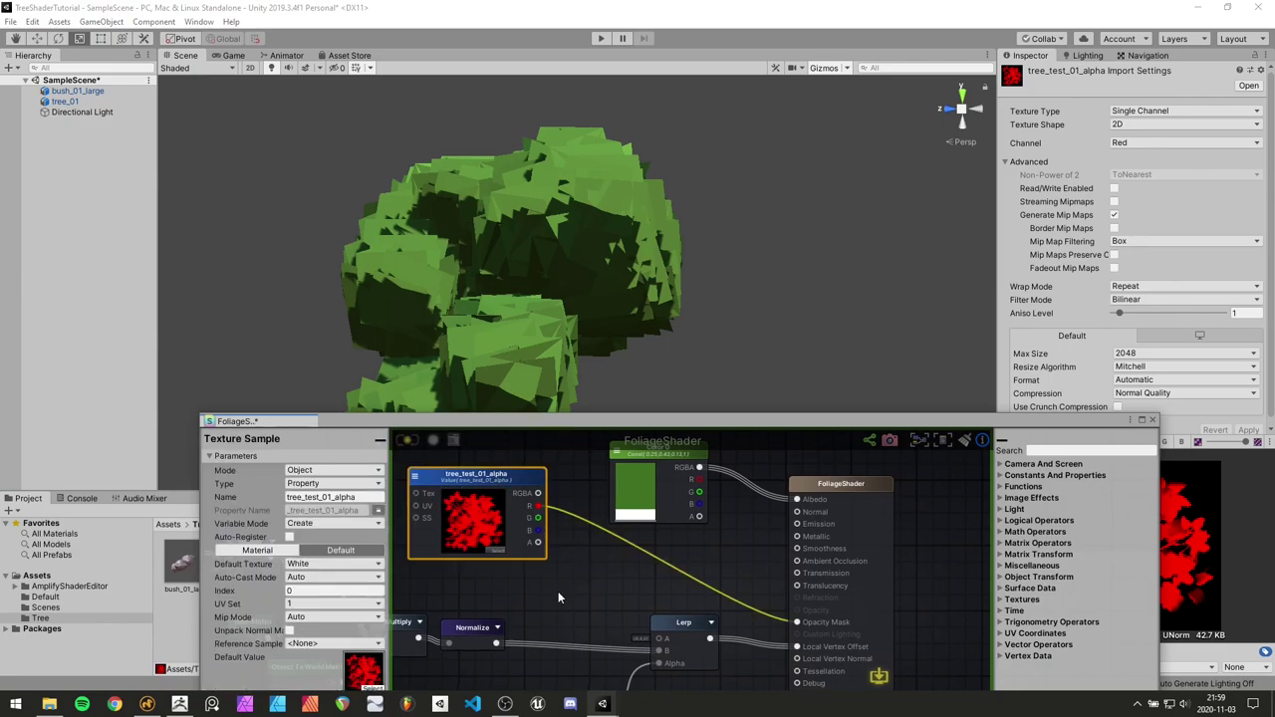
{"action": "middle_click_drag", "start_coordinate": [558, 591], "coordinate": [570, 598]}
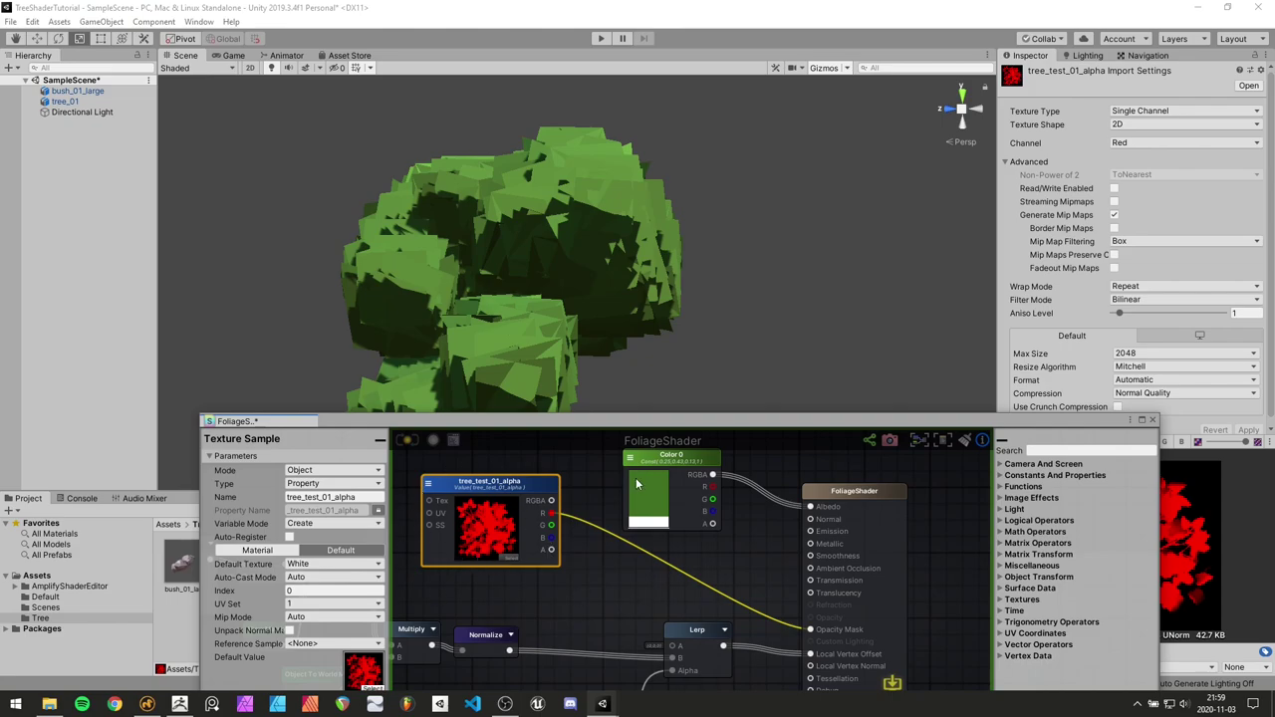
Move the graph window clear of the project assets and assign the tree_test_01_alpha texture to the Foliage01 material's texture slot
{"action": "left_click_drag", "start_coordinate": [585, 423], "coordinate": [516, 625]}
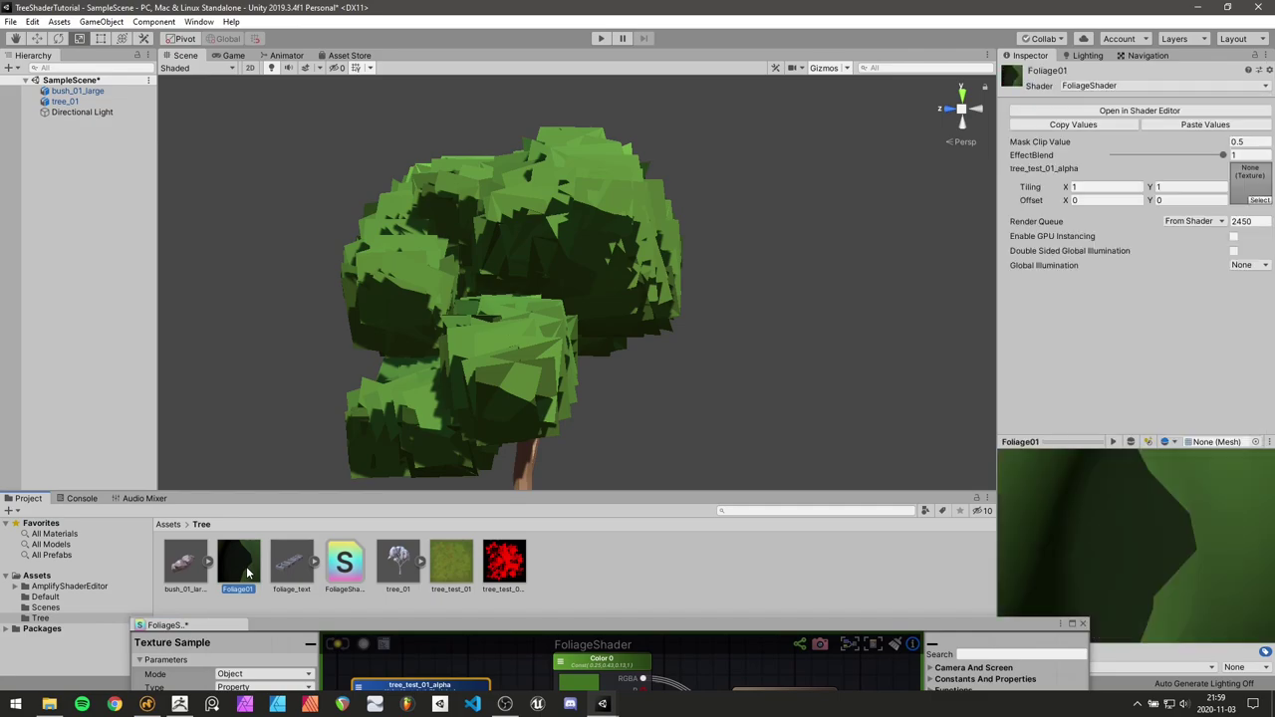
{"action": "left_click", "coordinate": [1259, 200]}
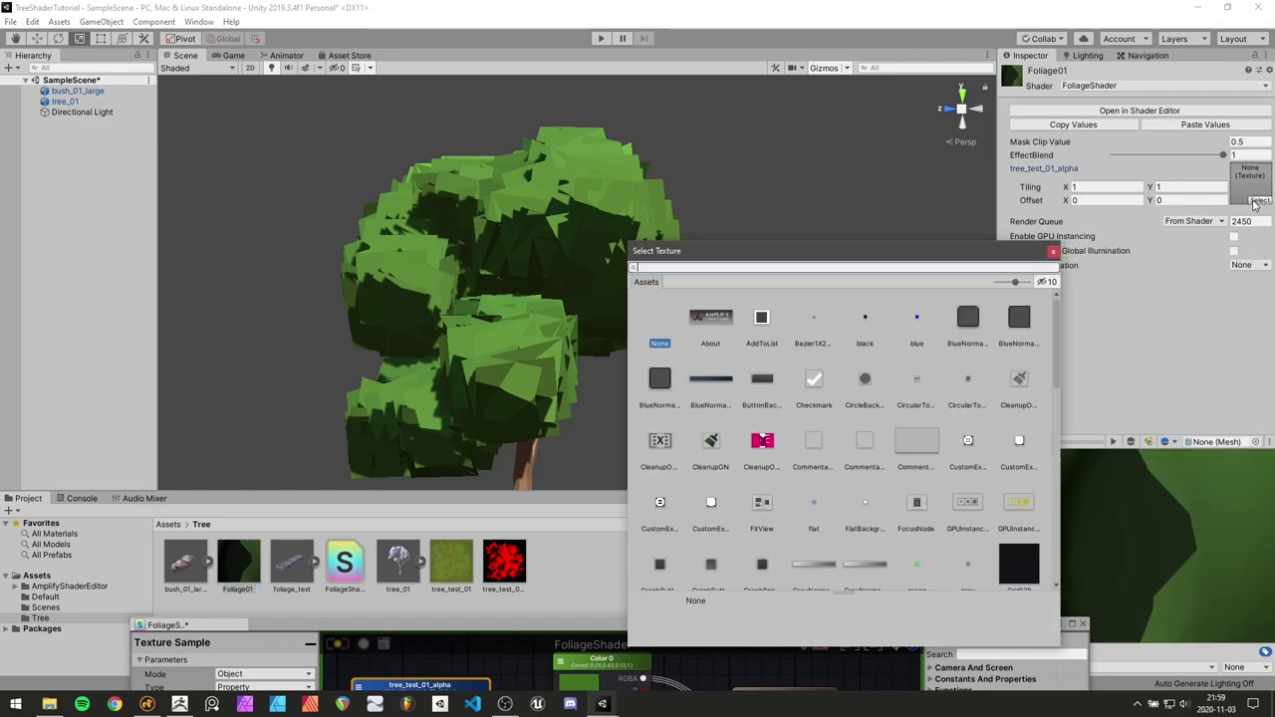
{"action": "type", "text": "tree"}
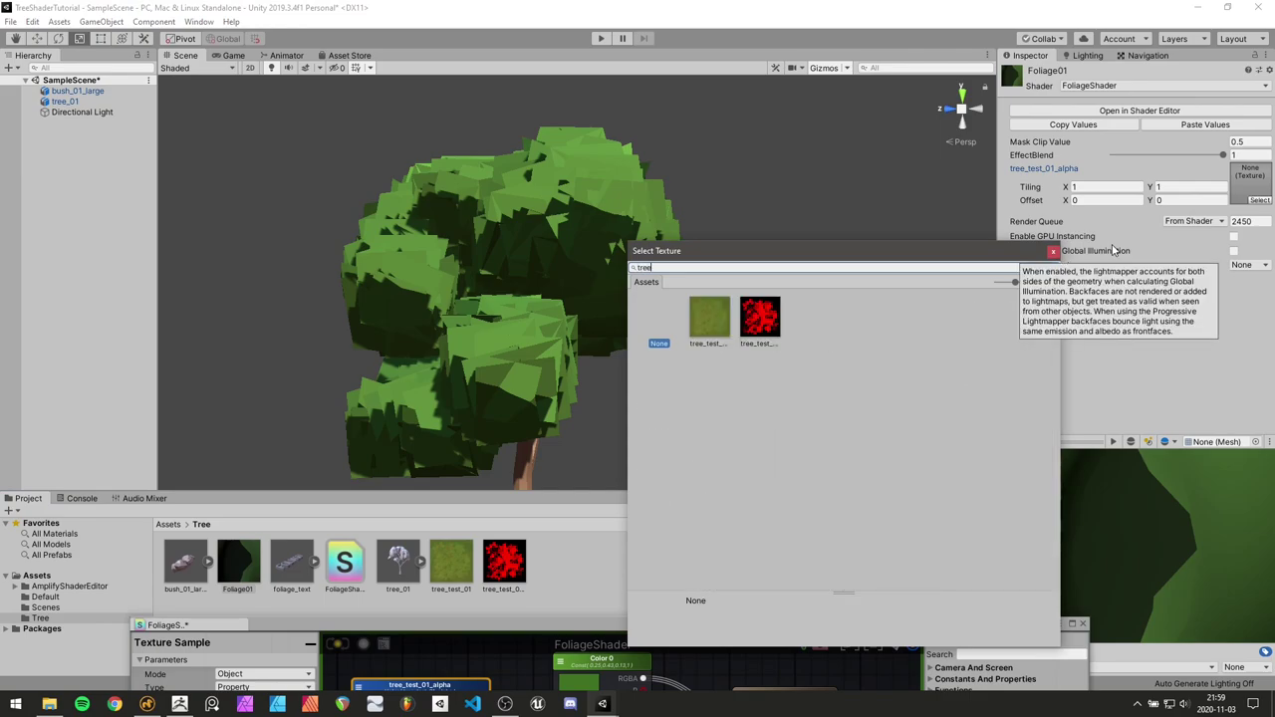
{"action": "left_click", "coordinate": [749, 328]}
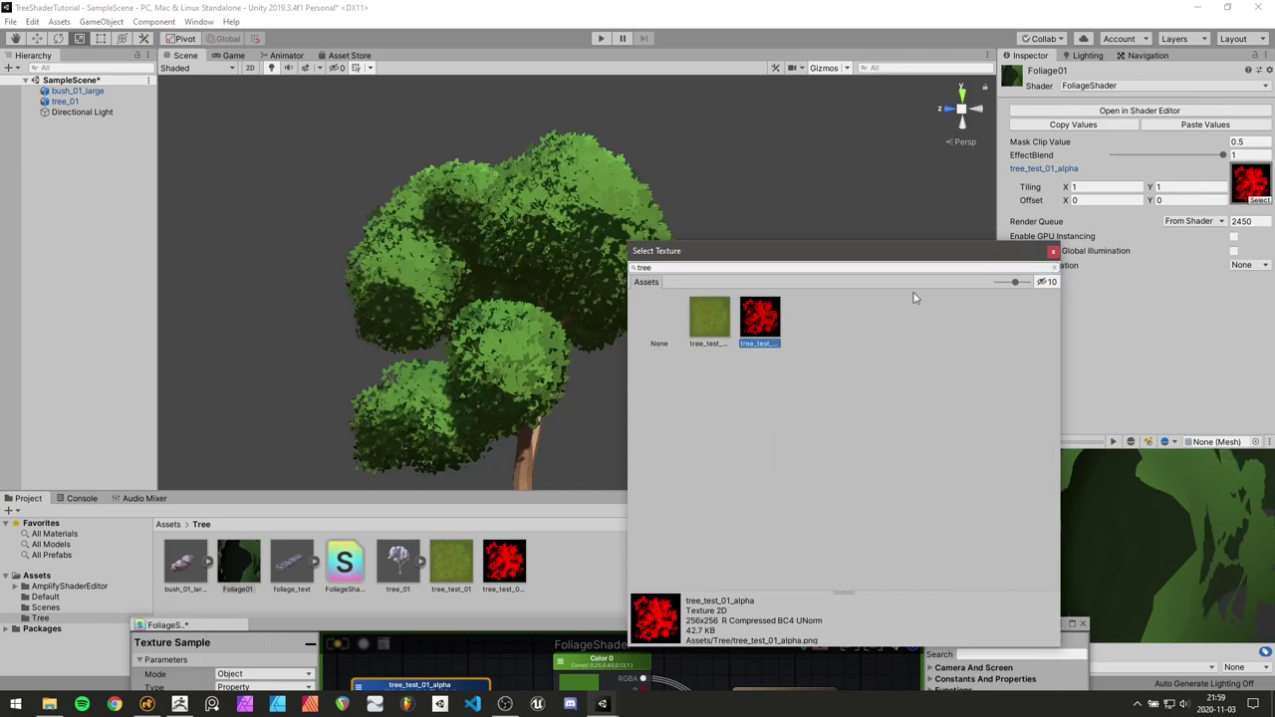
{"action": "left_click", "coordinate": [1053, 251]}
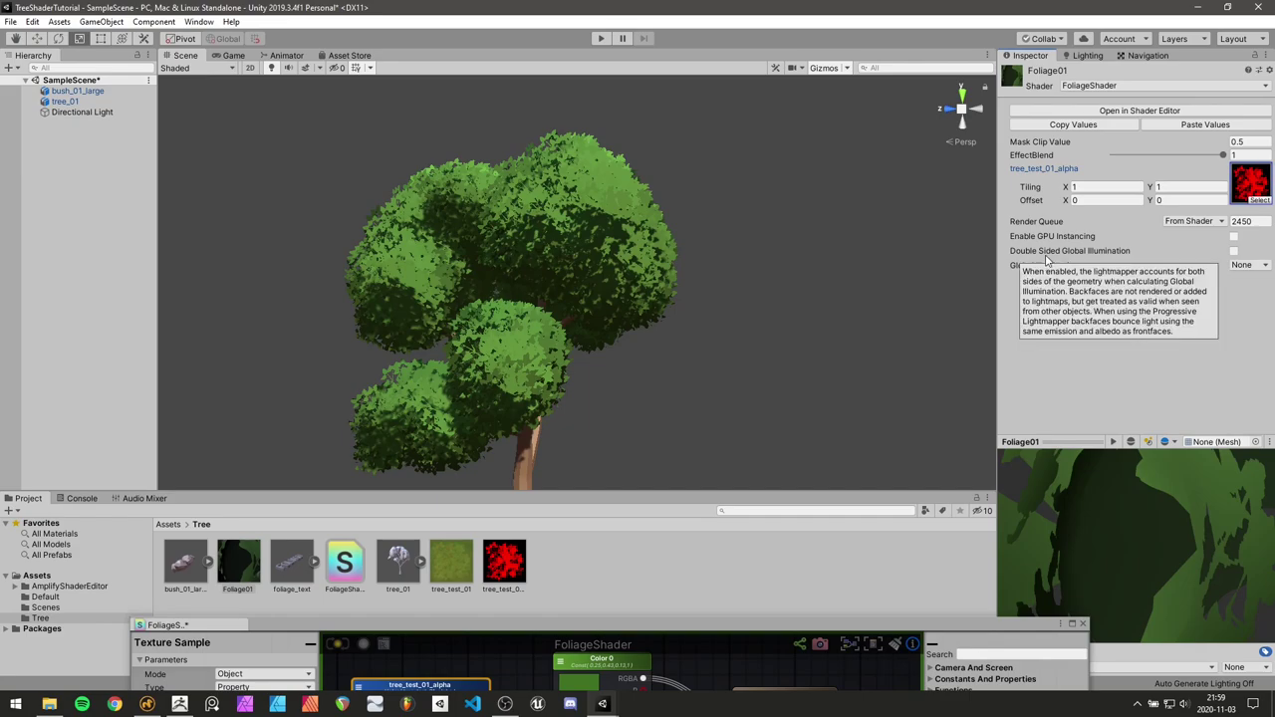
Examine the masked leaves from several sides of the tree and view the tree_test_01_alpha texture for comparison
{"action": "mouse_move", "coordinate": [636, 314]}
{"action": "left_mouse_down", "text": "alt"}
{"action": "mouse_move", "coordinate": [528, 289]}
{"action": "mouse_move", "coordinate": [508, 264]}
{"action": "mouse_move", "coordinate": [548, 317]}
{"action": "mouse_move", "coordinate": [446, 275]}
{"action": "mouse_move", "coordinate": [604, 290]}
{"action": "mouse_move", "coordinate": [763, 276]}
{"action": "mouse_move", "coordinate": [663, 282]}
{"action": "mouse_move", "coordinate": [741, 302]}
{"action": "mouse_move", "coordinate": [405, 296]}
{"action": "mouse_move", "coordinate": [567, 336]}
{"action": "mouse_move", "coordinate": [710, 314]}
{"action": "mouse_move", "coordinate": [577, 316]}
{"action": "mouse_move", "coordinate": [651, 310]}
{"action": "left_mouse_up", "text": "alt"}
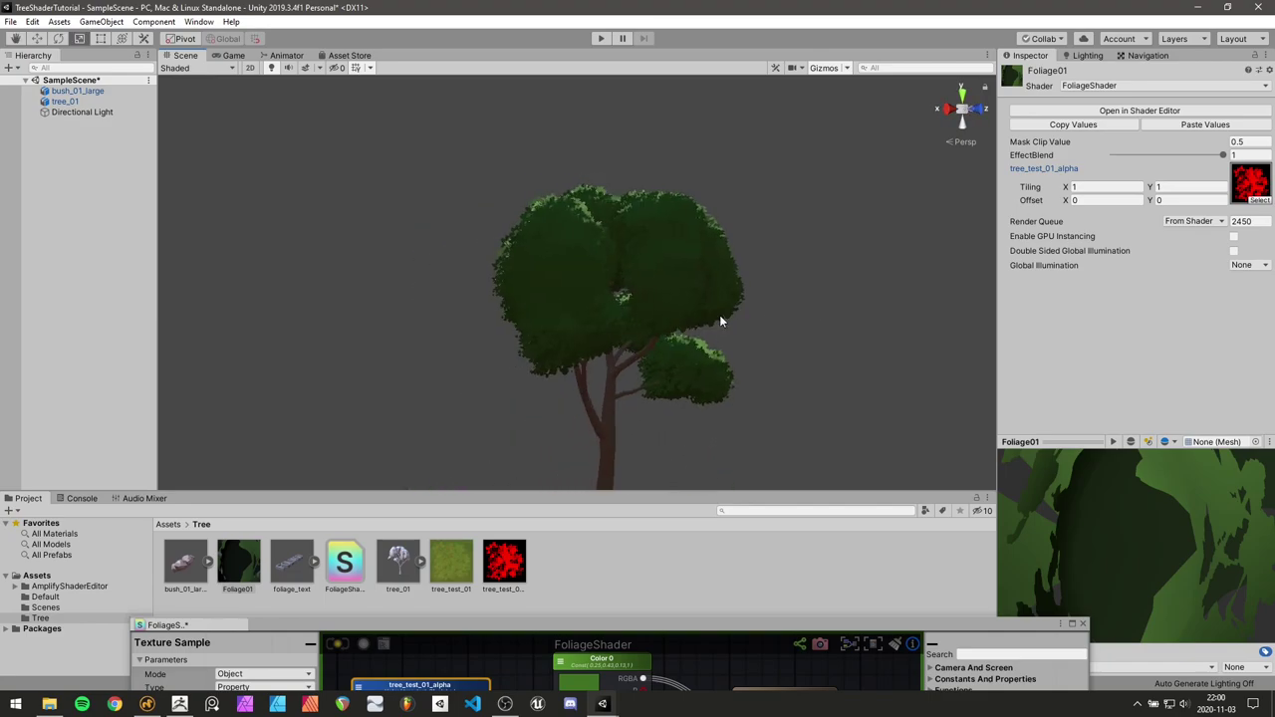
{"action": "left_click", "coordinate": [505, 564]}
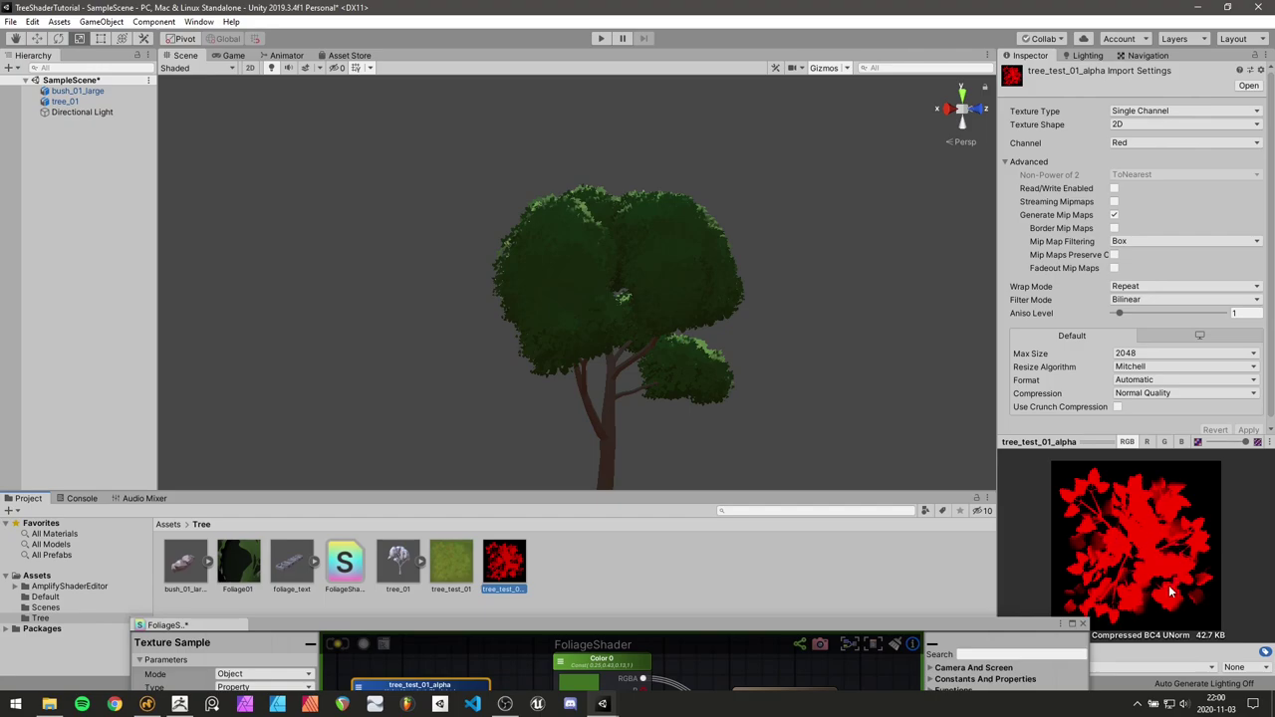
{"action": "left_click_drag", "start_coordinate": [760, 270], "coordinate": [452, 290], "text": "alt"}
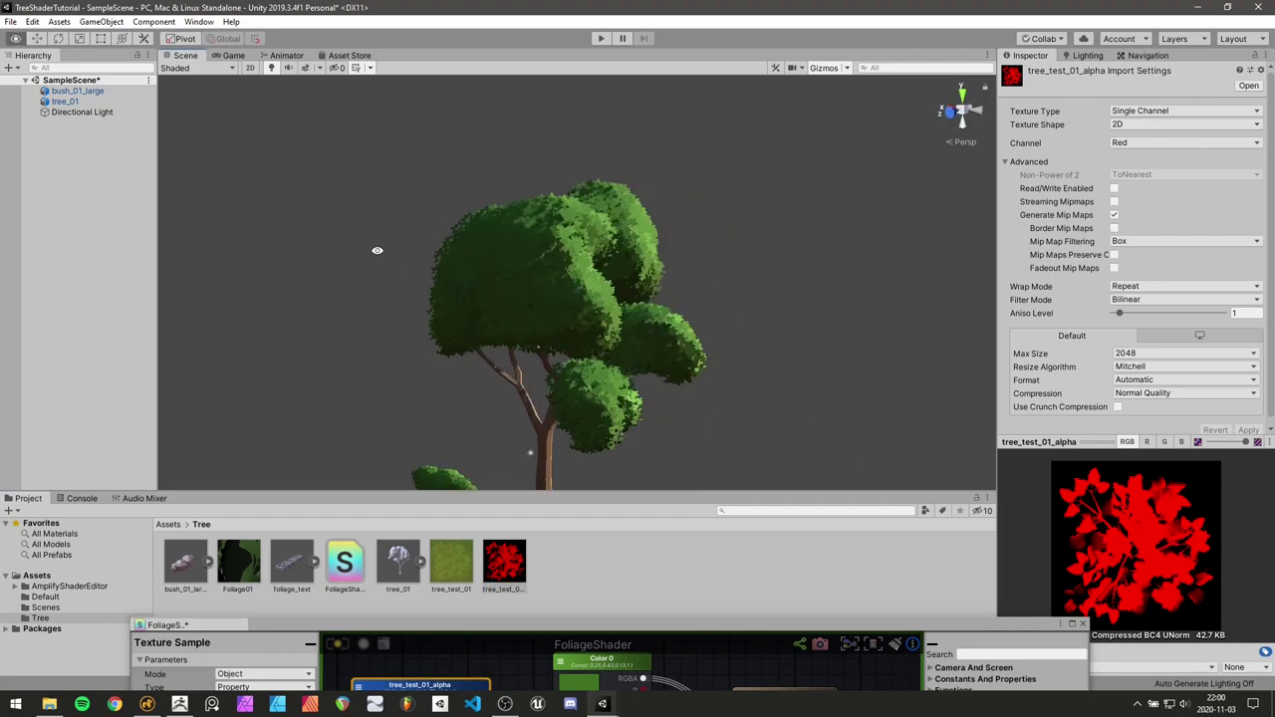
{"action": "right_click_drag", "start_coordinate": [378, 251], "coordinate": [847, 269], "text": "alt"}
{"action": "left_click_drag", "start_coordinate": [847, 269], "coordinate": [506, 331], "text": "alt"}
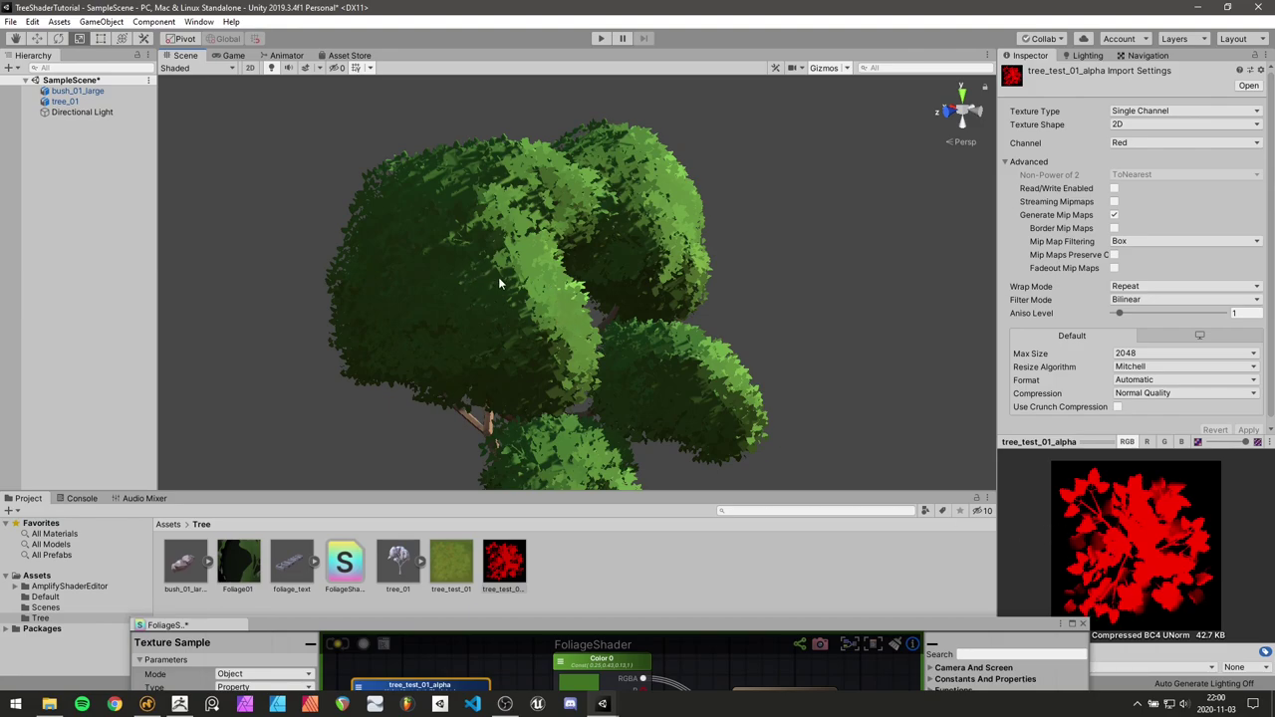
{"action": "mouse_move", "coordinate": [695, 269]}
{"action": "left_mouse_down", "text": "alt"}
{"action": "mouse_move", "coordinate": [449, 282]}
{"action": "mouse_move", "coordinate": [270, 362]}
{"action": "left_mouse_up", "text": "alt"}
{"action": "mouse_move", "coordinate": [677, 338]}
{"action": "left_mouse_down", "text": "alt"}
{"action": "mouse_move", "coordinate": [462, 256]}
{"action": "mouse_move", "coordinate": [343, 237]}
{"action": "left_mouse_up", "text": "alt"}
{"action": "left_click_drag", "start_coordinate": [680, 246], "coordinate": [636, 346], "text": "alt"}
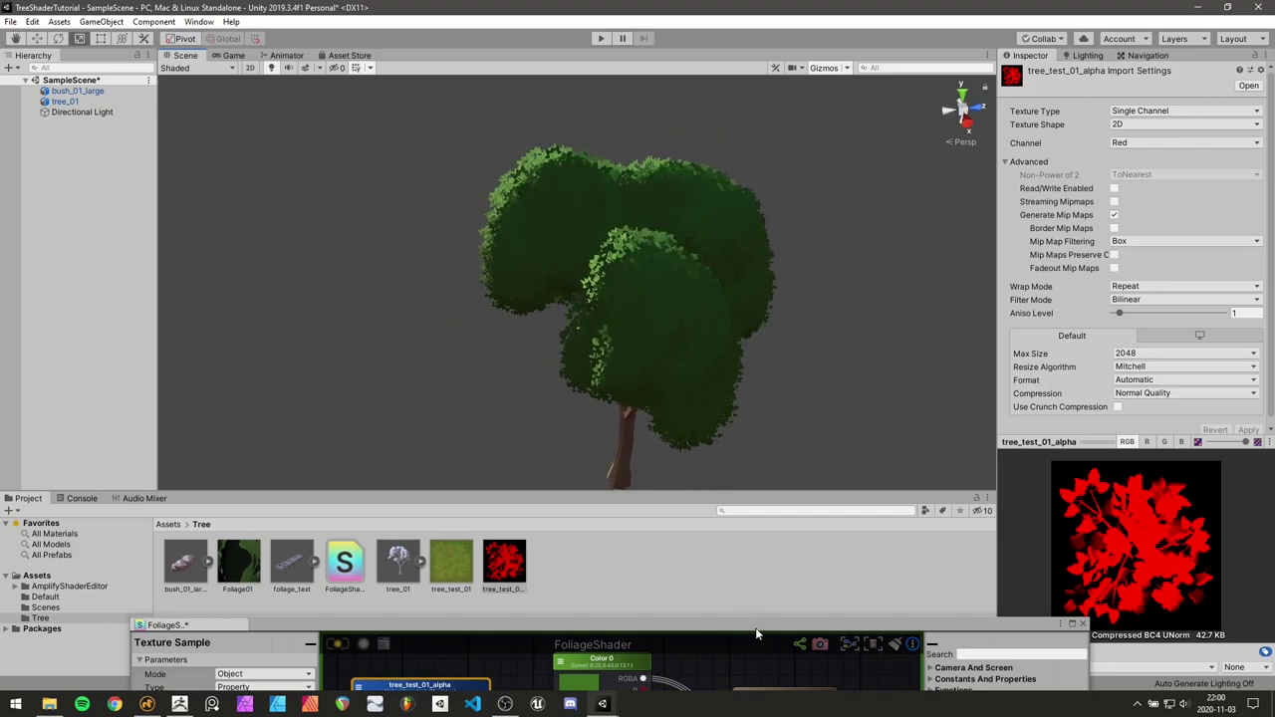
Bring the shader graph back up and move the Color 0 node higher to free space beside the output node
{"action": "left_click_drag", "start_coordinate": [757, 634], "coordinate": [718, 466]}
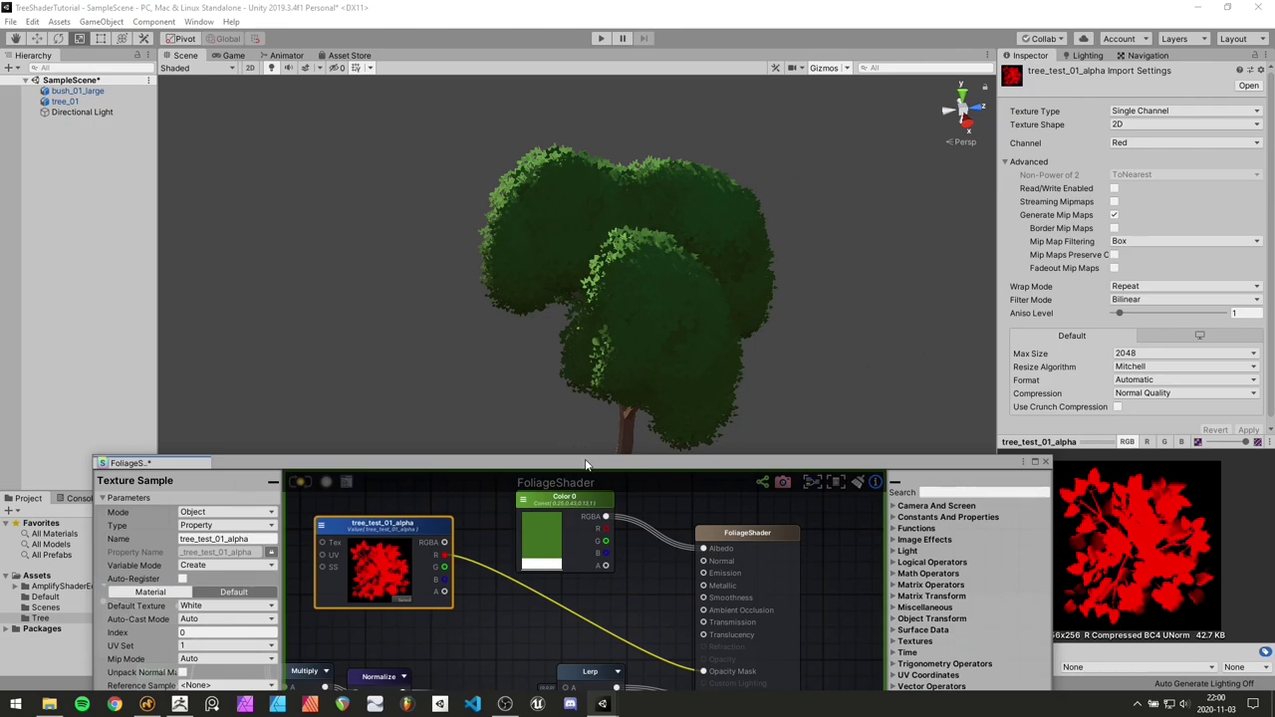
{"action": "left_click_drag", "start_coordinate": [587, 465], "coordinate": [585, 433]}
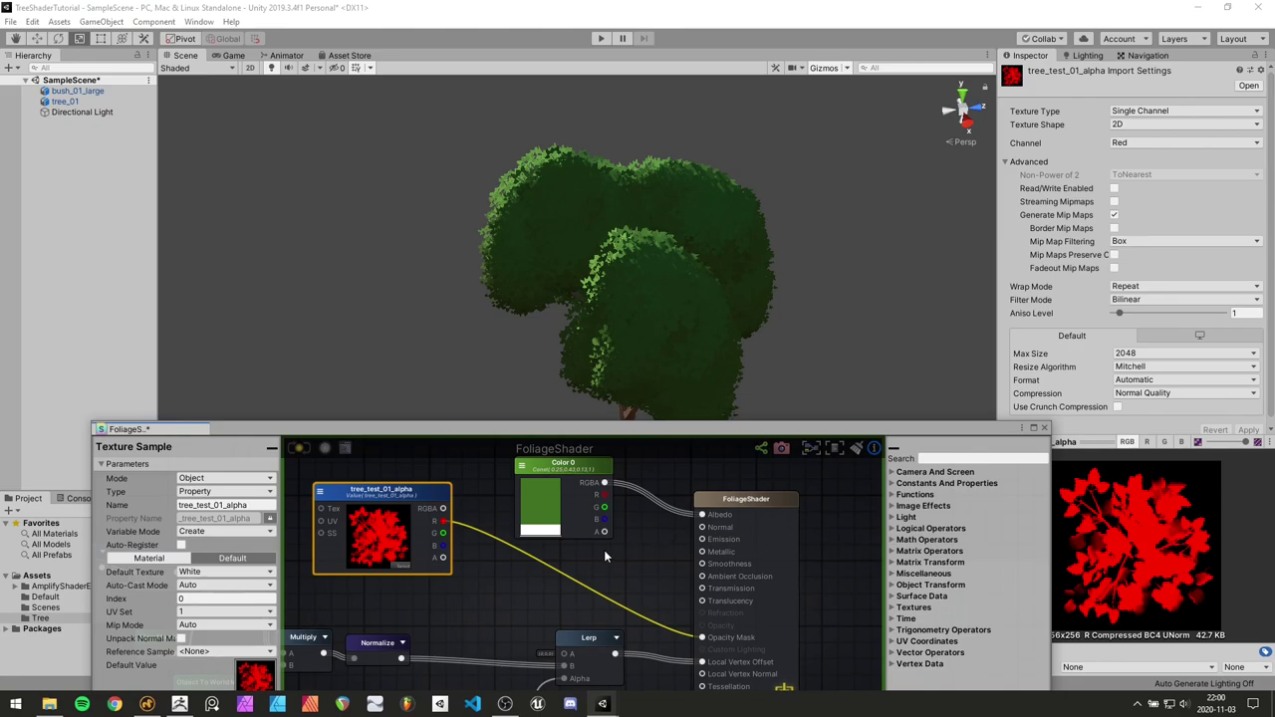
{"action": "scroll", "coordinate": [604, 550], "scroll_direction": "down", "scroll_amount": 3}
{"action": "mouse_move", "coordinate": [560, 516]}
{"action": "left_mouse_down"}
{"action": "mouse_move", "coordinate": [561, 459]}
{"action": "mouse_move", "coordinate": [550, 536]}
{"action": "mouse_move", "coordinate": [554, 503]}
{"action": "left_mouse_up"}
{"action": "middle_click_drag", "start_coordinate": [613, 612], "coordinate": [609, 541]}
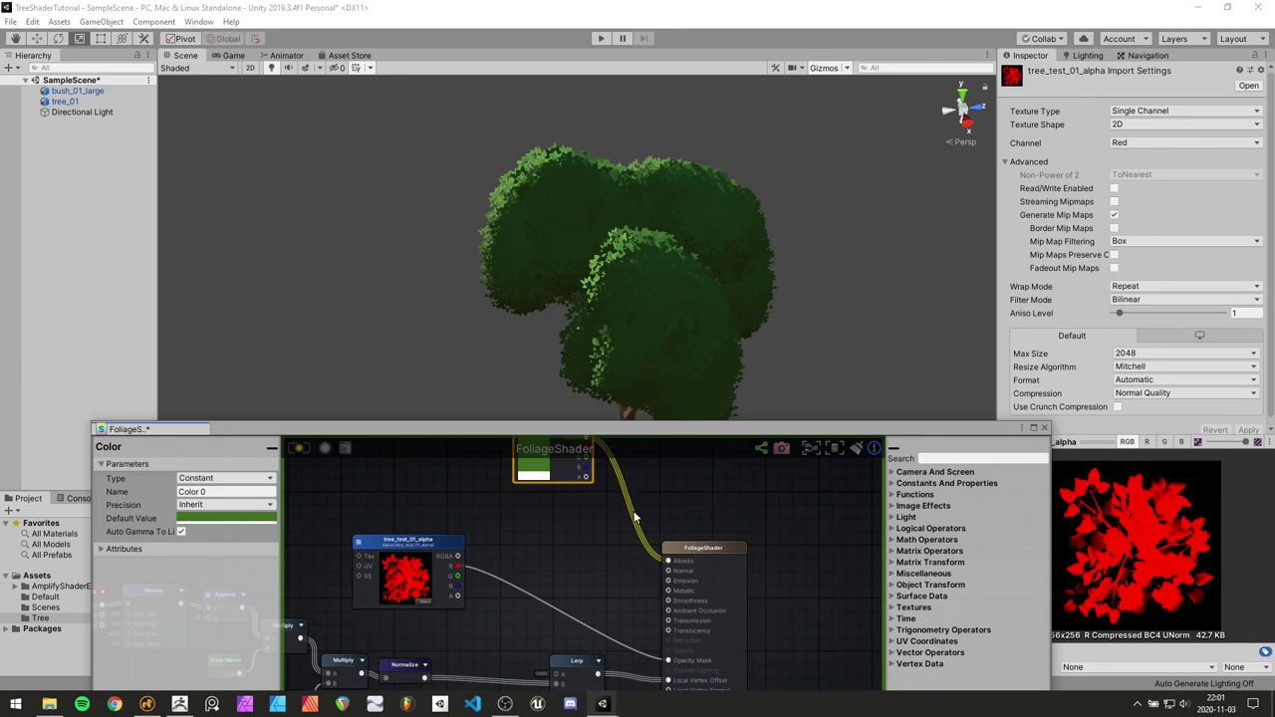
{"action": "scroll", "coordinate": [612, 552], "scroll_direction": "up", "scroll_amount": 2}
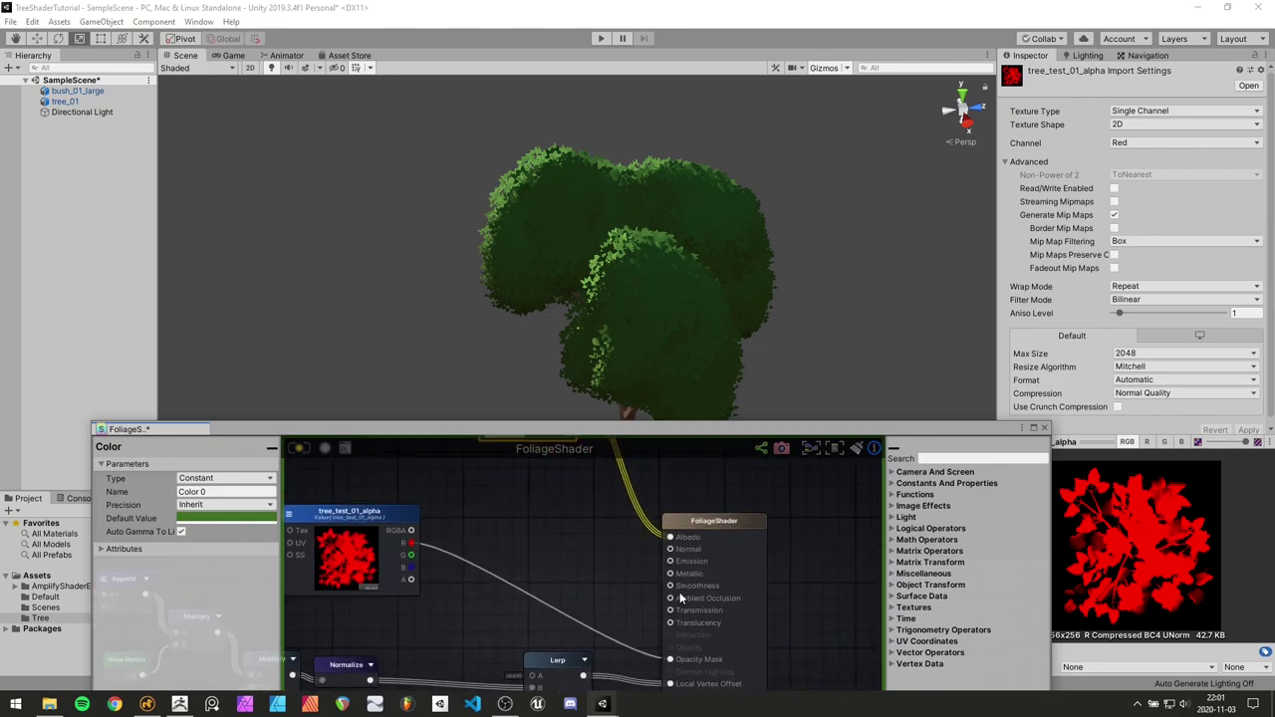
Add a Float node as a property named Smoothness and connect it to the output node's Smoothness input
{"action": "left_click", "coordinate": [546, 564]}
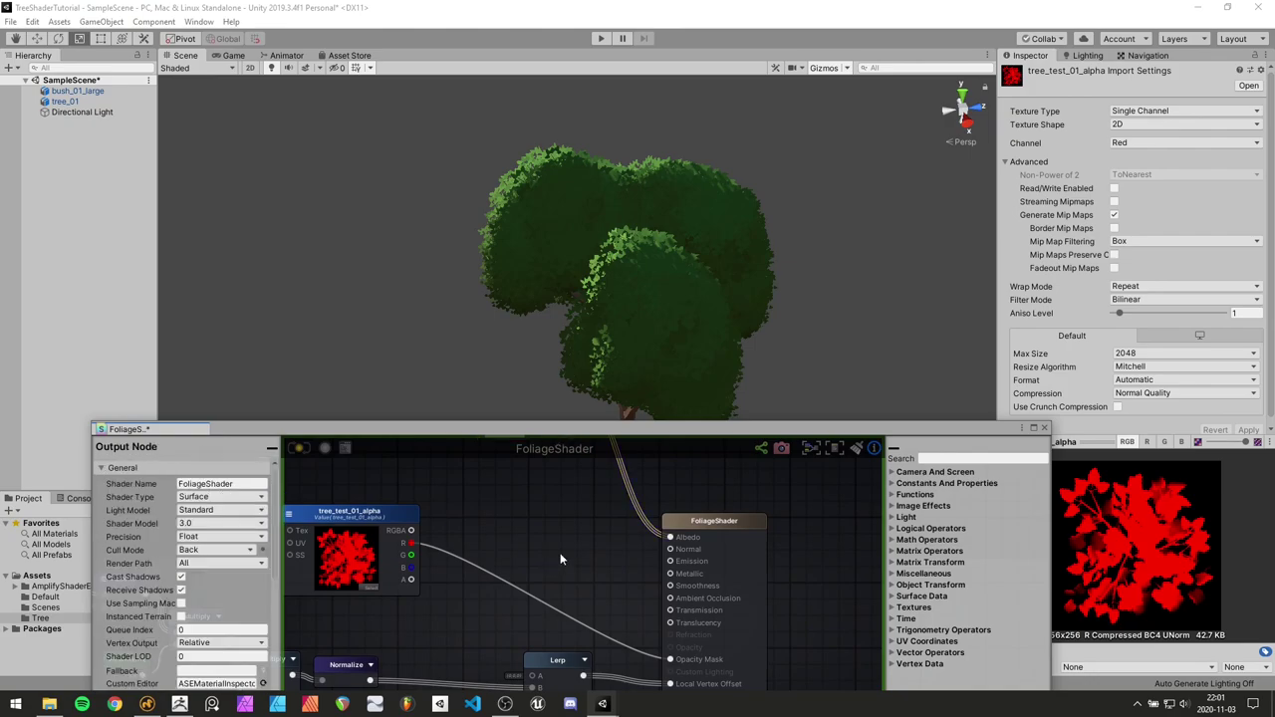
{"action": "right_click_drag", "start_coordinate": [560, 553], "coordinate": [568, 528]}
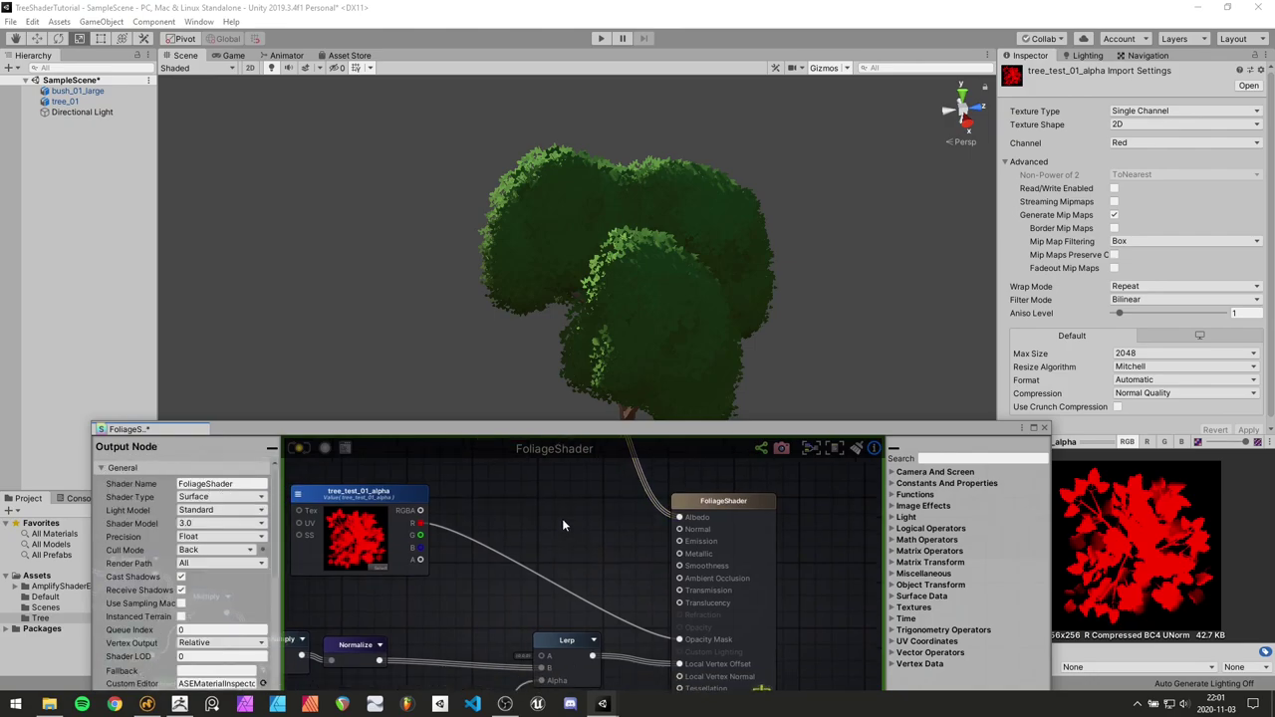
{"action": "key", "text": "1"}
{"action": "left_click", "coordinate": [556, 511]}
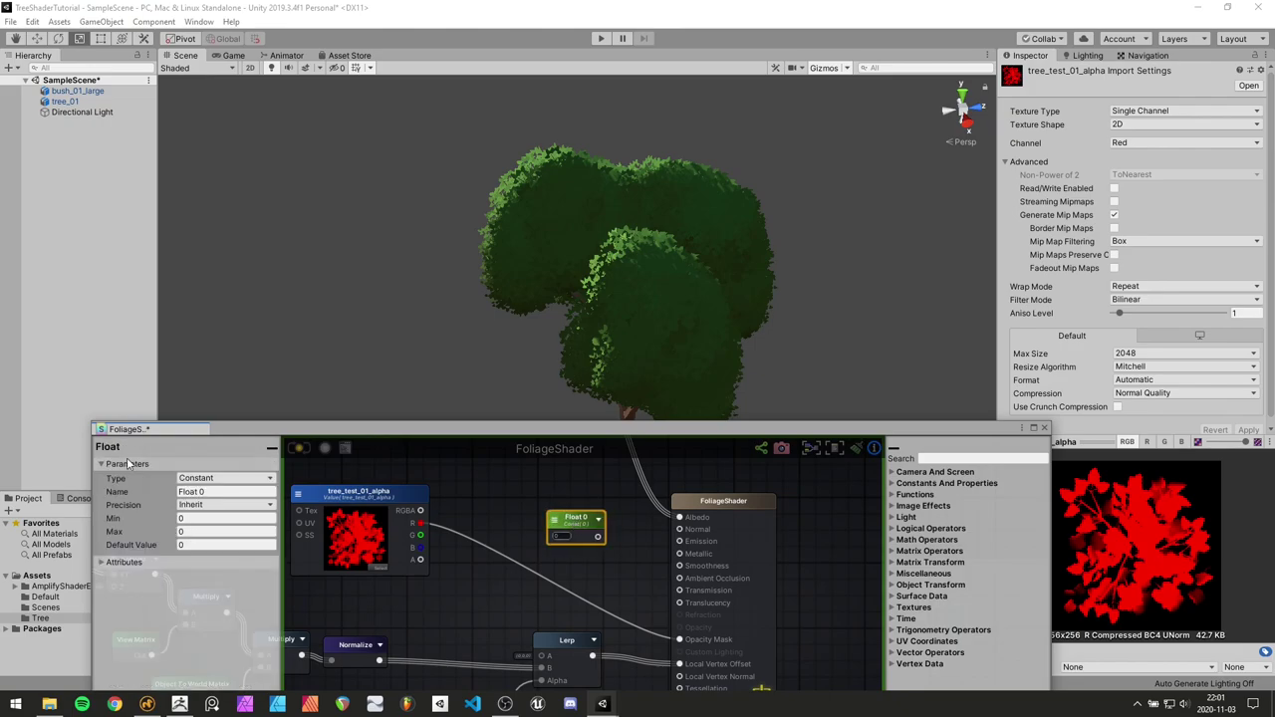
{"action": "left_click", "coordinate": [239, 479]}
{"action": "left_click", "coordinate": [186, 502]}
{"action": "left_click", "coordinate": [223, 492]}
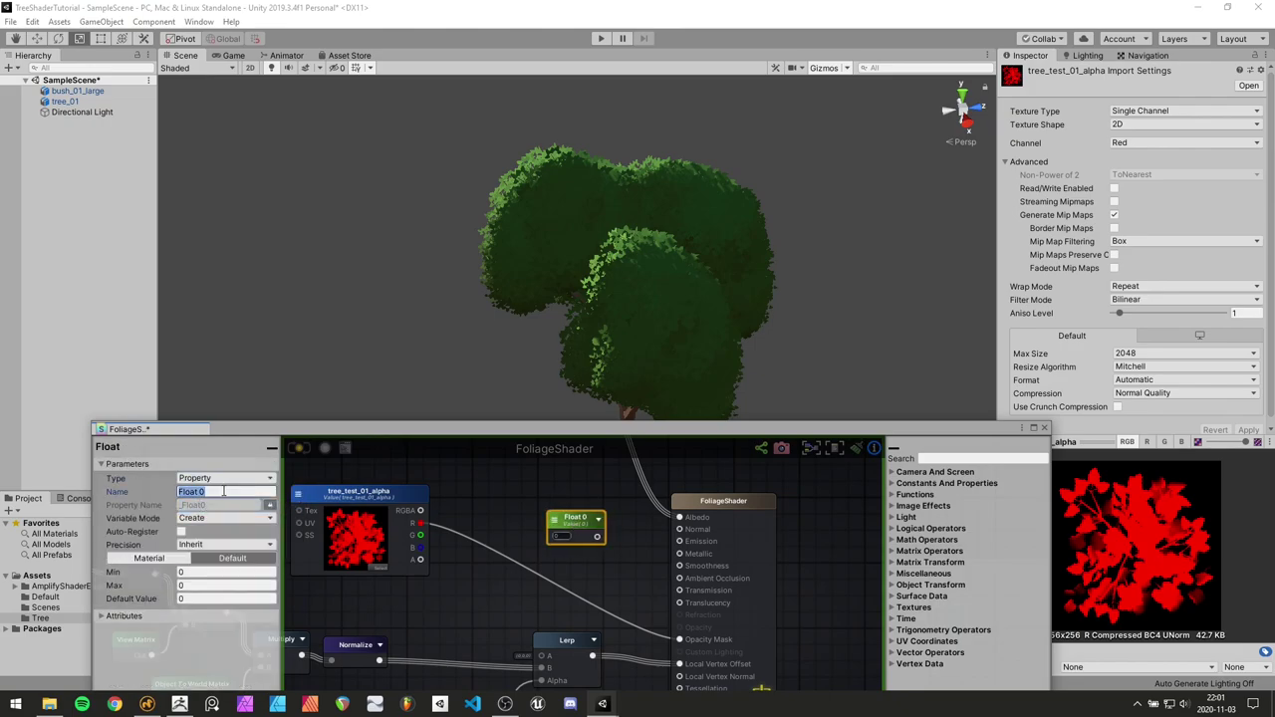
{"action": "type", "text": "Smoothness"}
{"action": "left_click_drag", "start_coordinate": [596, 536], "coordinate": [680, 565]}
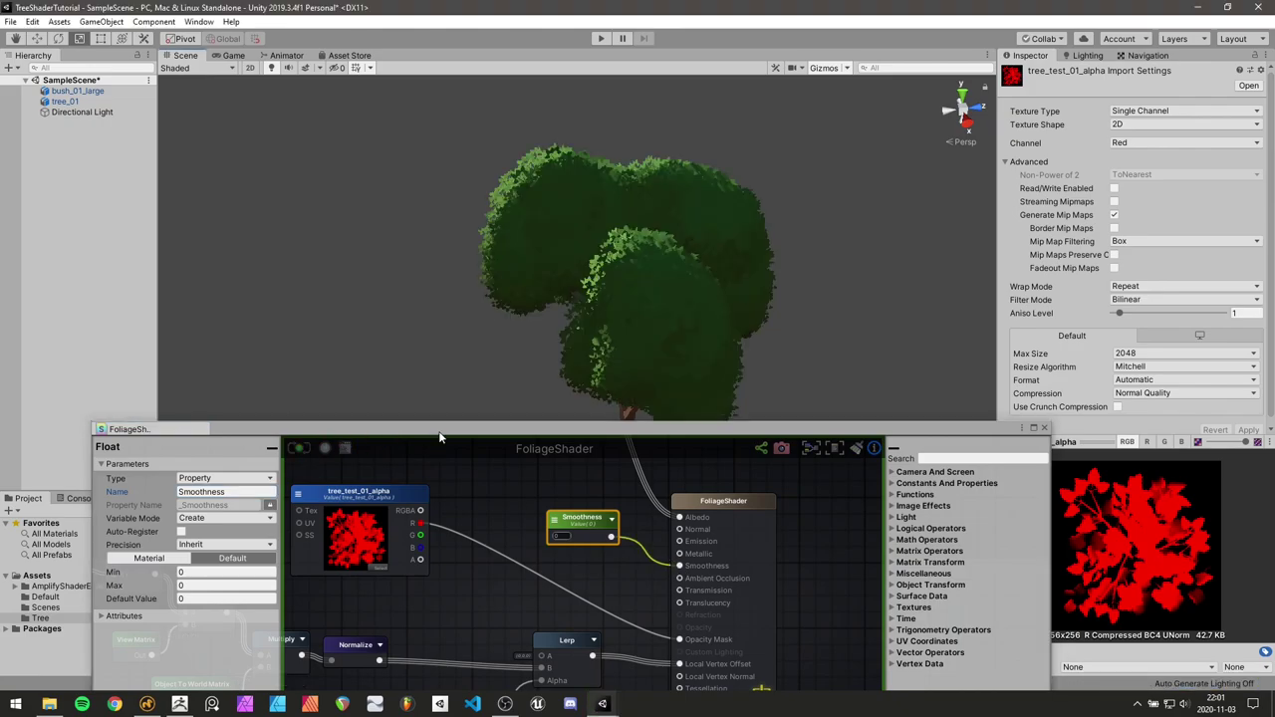
Set the Foliage01 material's Smoothness to 0.53, checking the foliage highlights from different sides and distances
{"action": "left_click_drag", "start_coordinate": [439, 437], "coordinate": [447, 644]}
{"action": "left_click", "coordinate": [224, 566]}
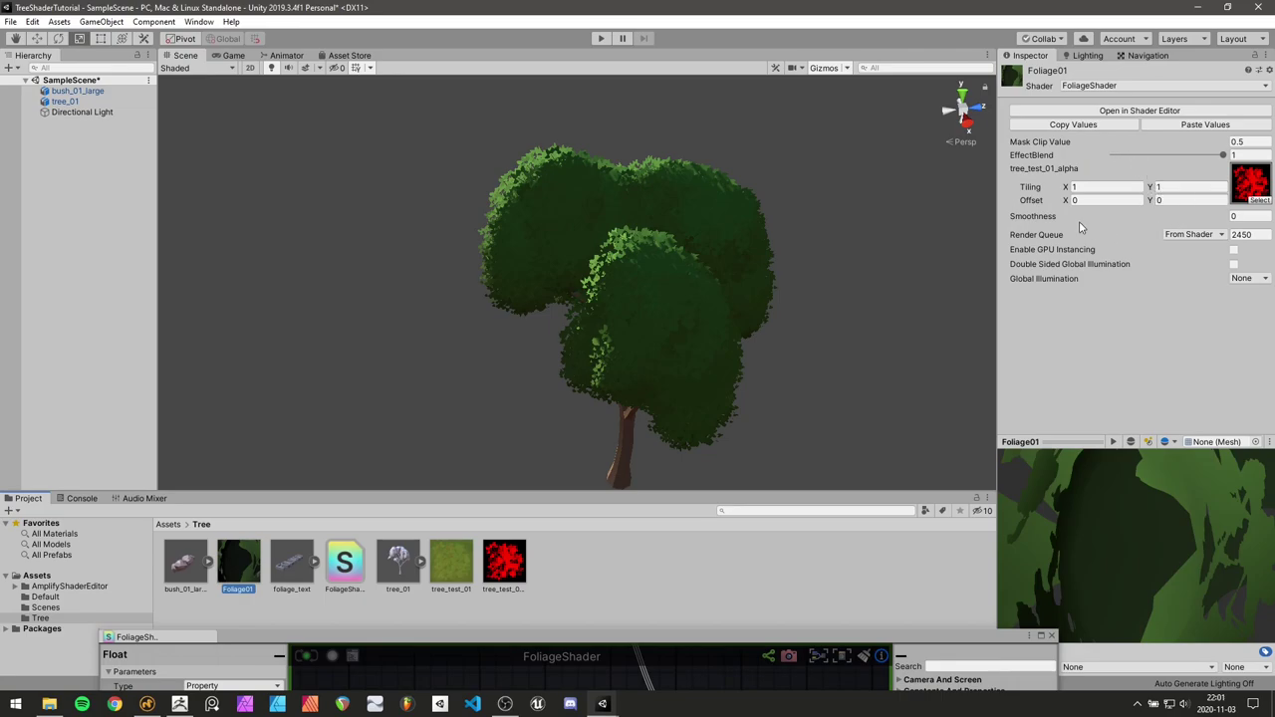
{"action": "left_click_drag", "start_coordinate": [1050, 221], "coordinate": [1069, 221]}
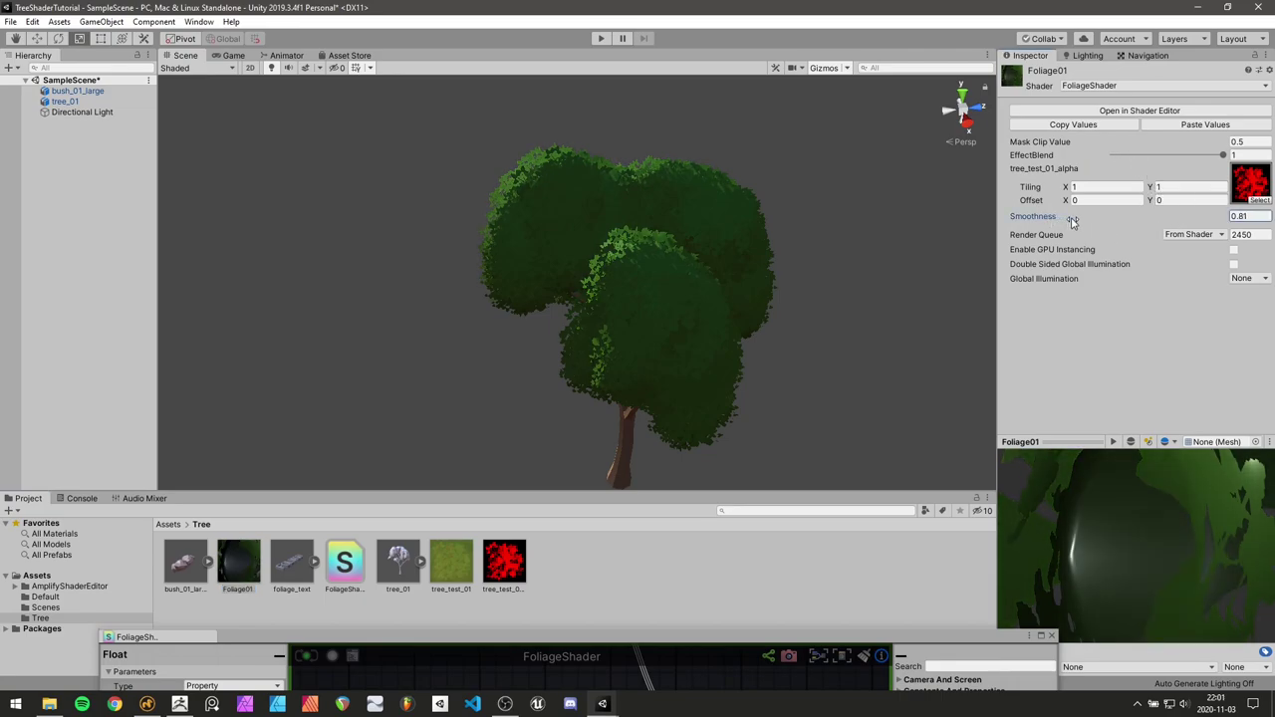
{"action": "left_click_drag", "start_coordinate": [552, 147], "coordinate": [389, 248], "text": "alt"}
{"action": "scroll", "coordinate": [427, 211], "scroll_direction": "down", "scroll_amount": 12, "text": "alt"}
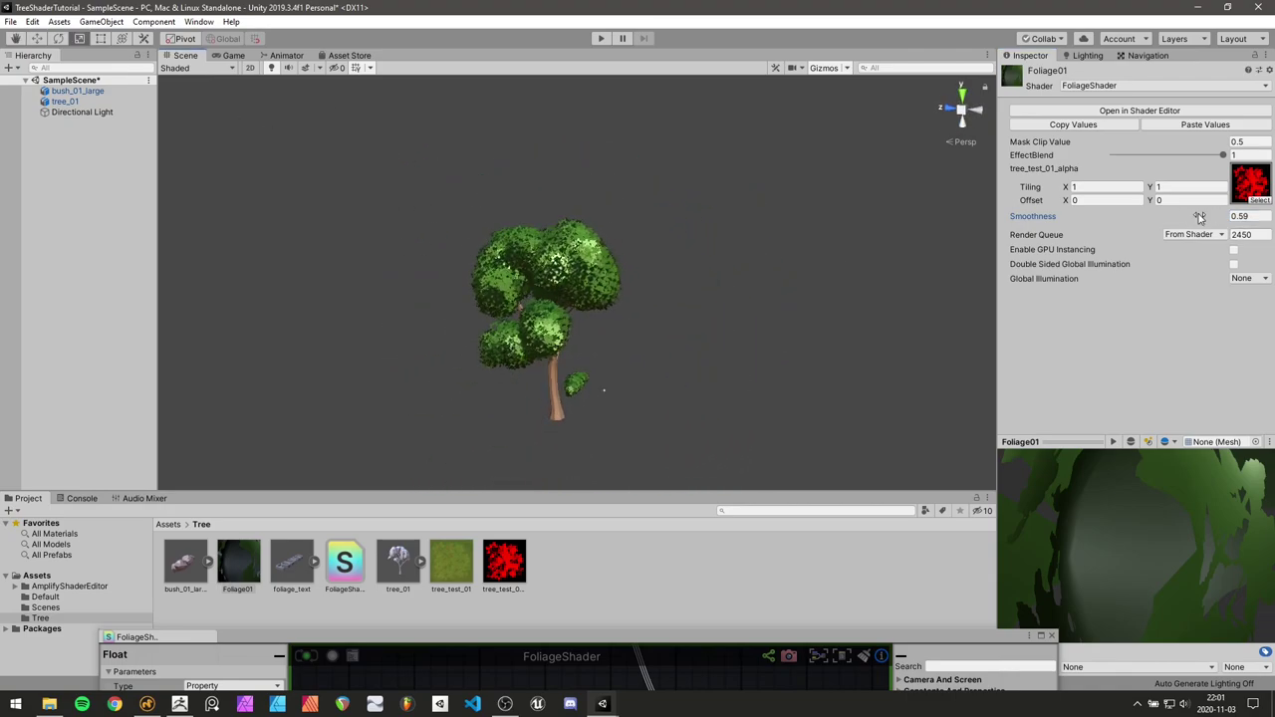
{"action": "left_click_drag", "start_coordinate": [1201, 219], "coordinate": [1194, 218]}
{"action": "mouse_move", "coordinate": [848, 190]}
{"action": "left_mouse_down", "text": "alt"}
{"action": "mouse_move", "coordinate": [631, 211]}
{"action": "mouse_move", "coordinate": [507, 170]}
{"action": "mouse_move", "coordinate": [450, 240]}
{"action": "mouse_move", "coordinate": [545, 243]}
{"action": "mouse_move", "coordinate": [299, 242]}
{"action": "mouse_move", "coordinate": [445, 232]}
{"action": "mouse_move", "coordinate": [439, 213]}
{"action": "mouse_move", "coordinate": [253, 262]}
{"action": "mouse_move", "coordinate": [77, 225]}
{"action": "mouse_move", "coordinate": [1232, 228]}
{"action": "mouse_move", "coordinate": [395, 246]}
{"action": "mouse_move", "coordinate": [624, 249]}
{"action": "left_mouse_up", "text": "alt"}
Bring the shader graph back up, add a Fresnel node and place it above the tree_test_01_alpha node
{"action": "left_click_drag", "start_coordinate": [603, 638], "coordinate": [572, 266]}
{"action": "scroll", "coordinate": [515, 358], "scroll_direction": "down", "scroll_amount": 1}
{"action": "middle_click_drag", "start_coordinate": [516, 365], "coordinate": [569, 445]}
{"action": "scroll", "coordinate": [577, 375], "scroll_direction": "down", "scroll_amount": 1}
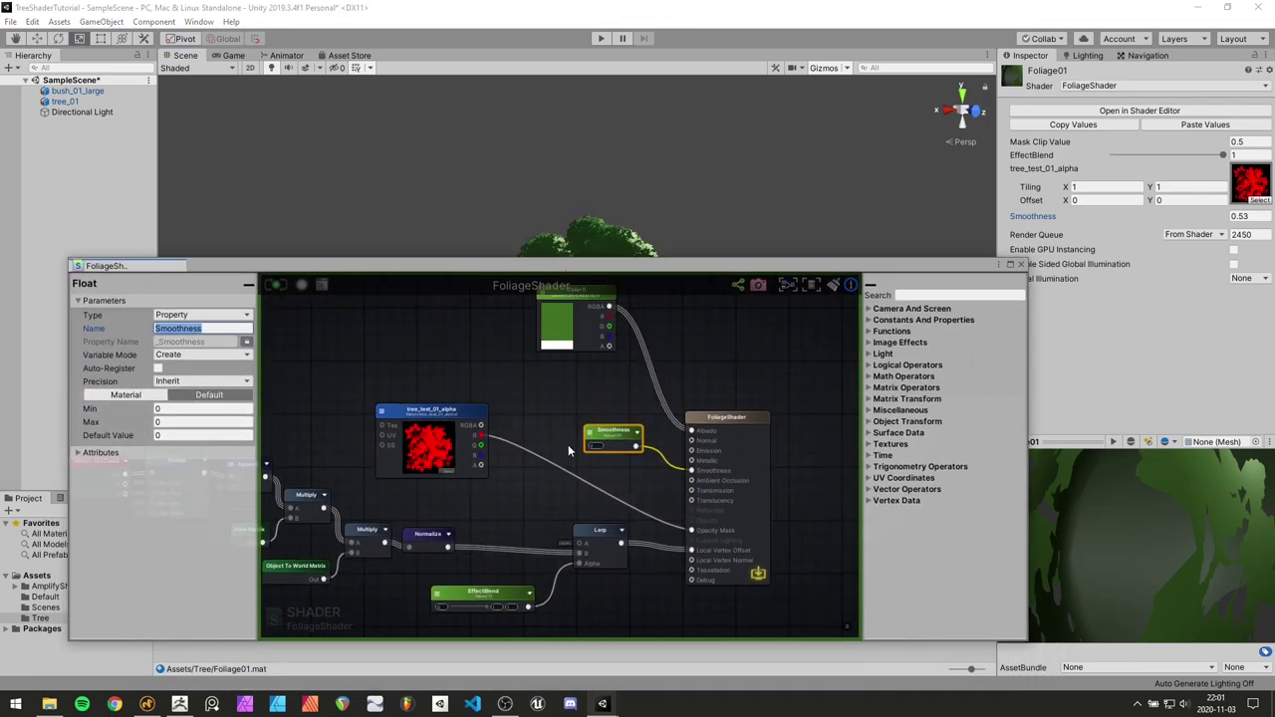
{"action": "left_click", "coordinate": [498, 383]}
{"action": "right_click", "coordinate": [505, 385]}
{"action": "type", "text": "fres"}
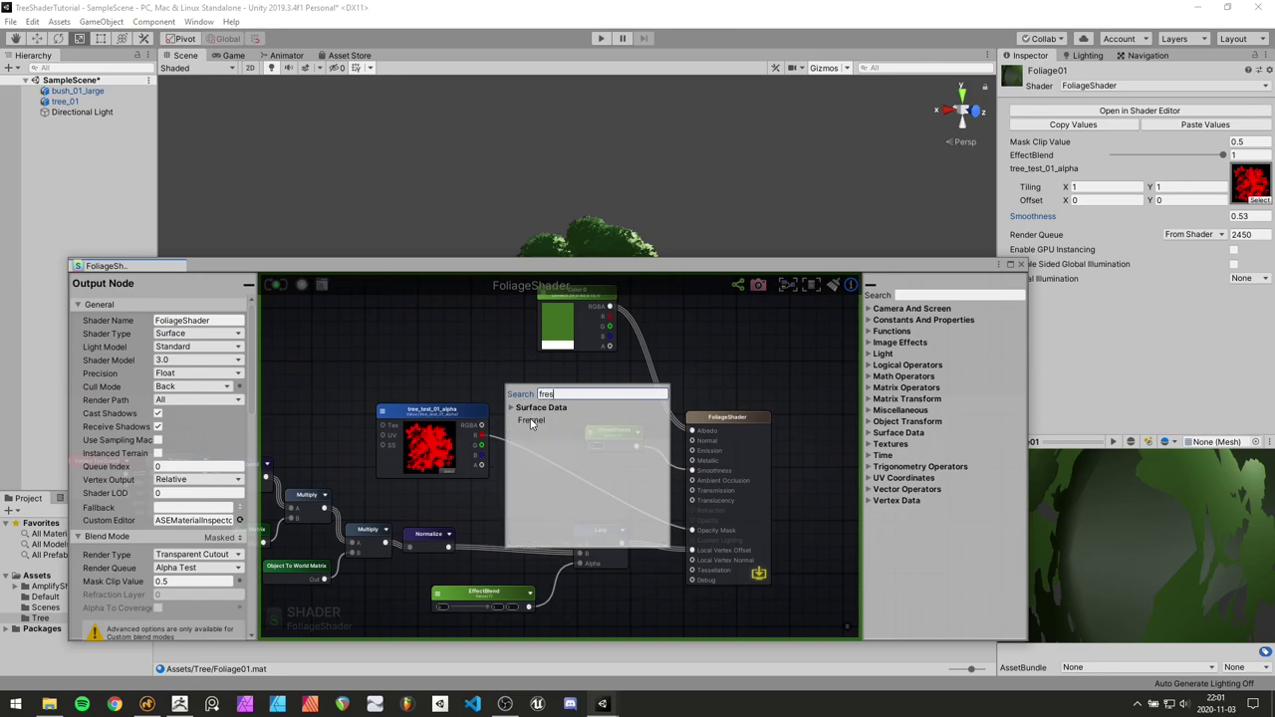
{"action": "left_click", "coordinate": [532, 419]}
{"action": "left_click_drag", "start_coordinate": [535, 396], "coordinate": [484, 352]}
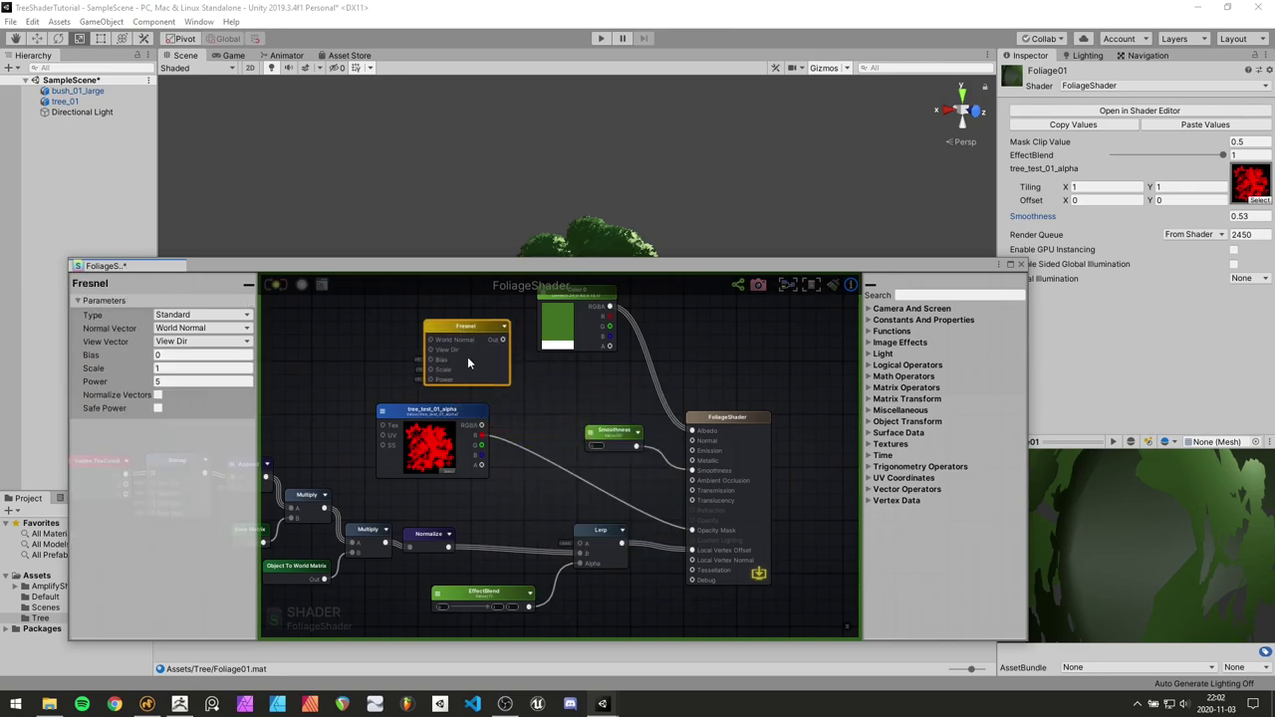
Move the Color 0 and Smoothness nodes to clear space between the Fresnel node and the output node
{"action": "left_click_drag", "start_coordinate": [566, 320], "coordinate": [610, 306]}
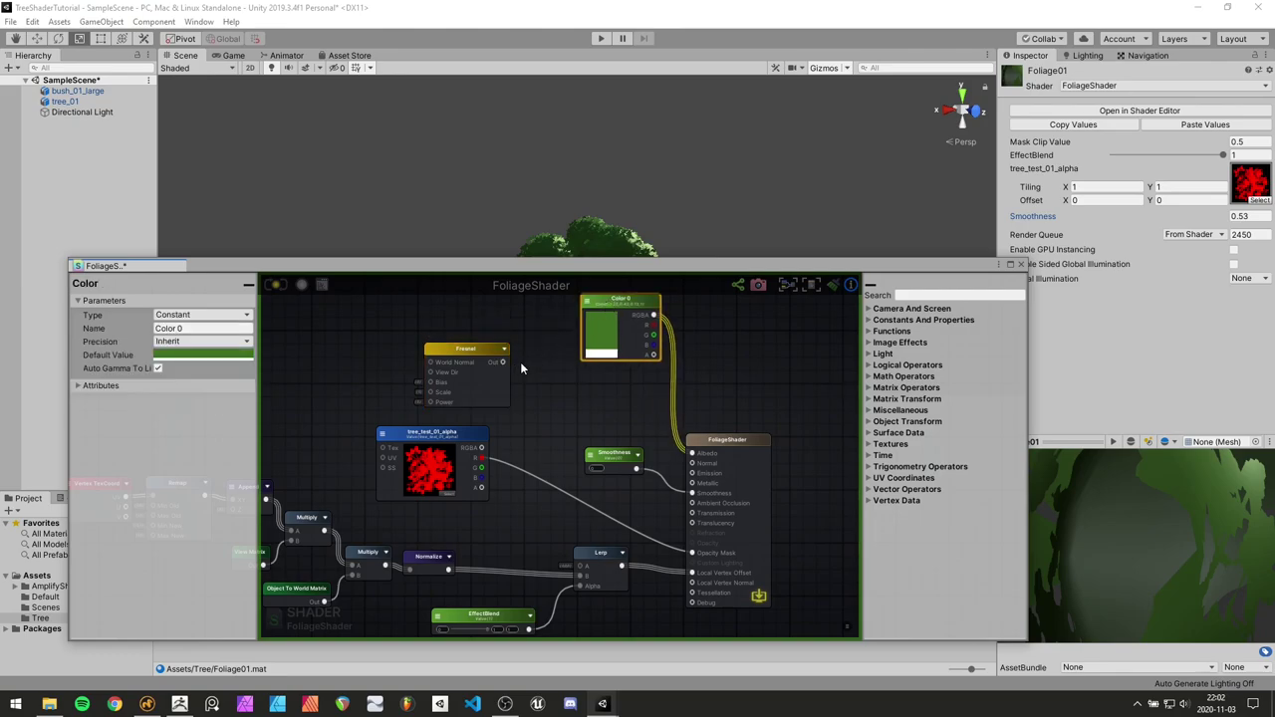
{"action": "middle_click_drag", "start_coordinate": [471, 363], "coordinate": [487, 383]}
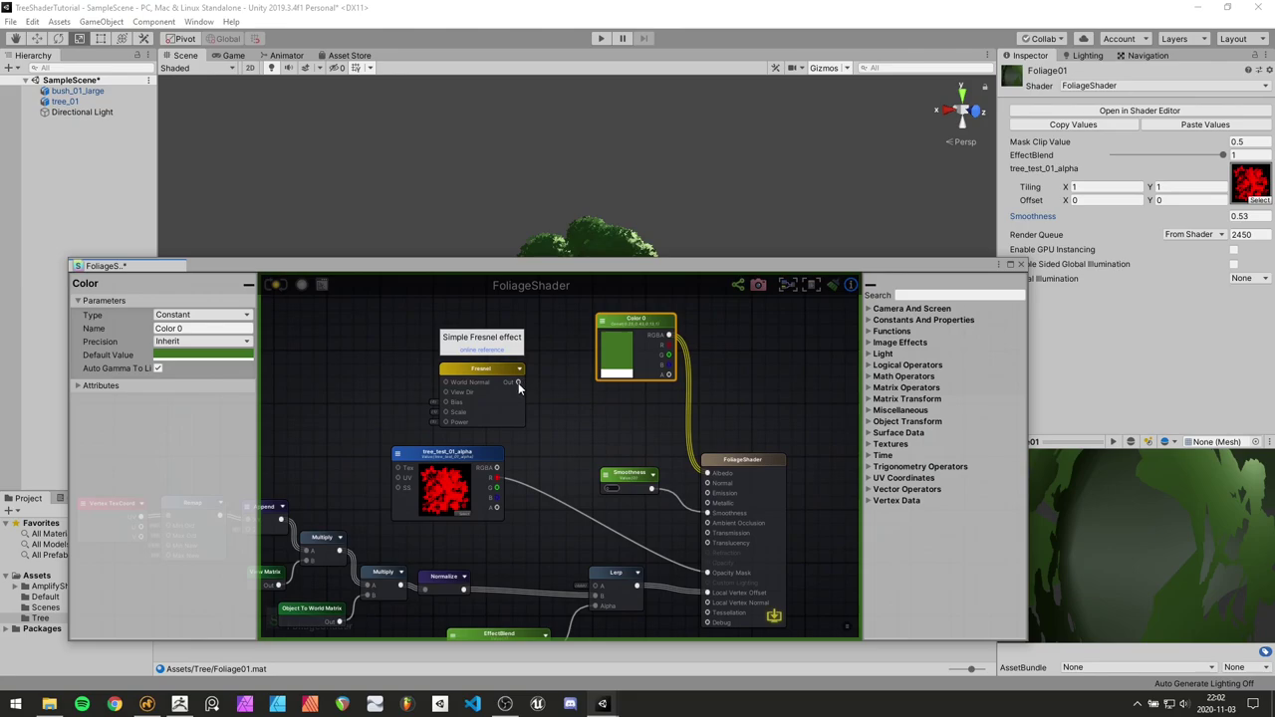
{"action": "left_click_drag", "start_coordinate": [628, 476], "coordinate": [609, 478]}
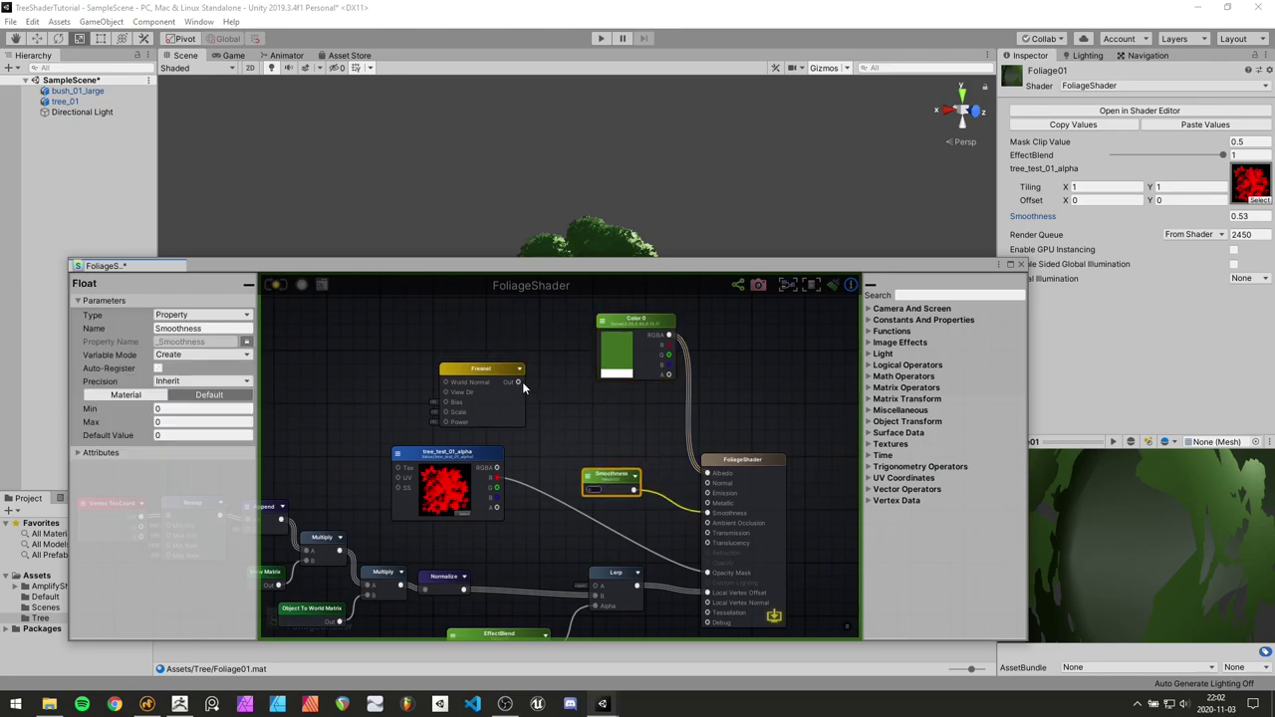
Connect the Fresnel output to the output node's Emission input and update the shader to see the effect on the tree
{"action": "left_click_drag", "start_coordinate": [518, 383], "coordinate": [708, 492]}
{"action": "left_click_drag", "start_coordinate": [436, 271], "coordinate": [539, 395]}
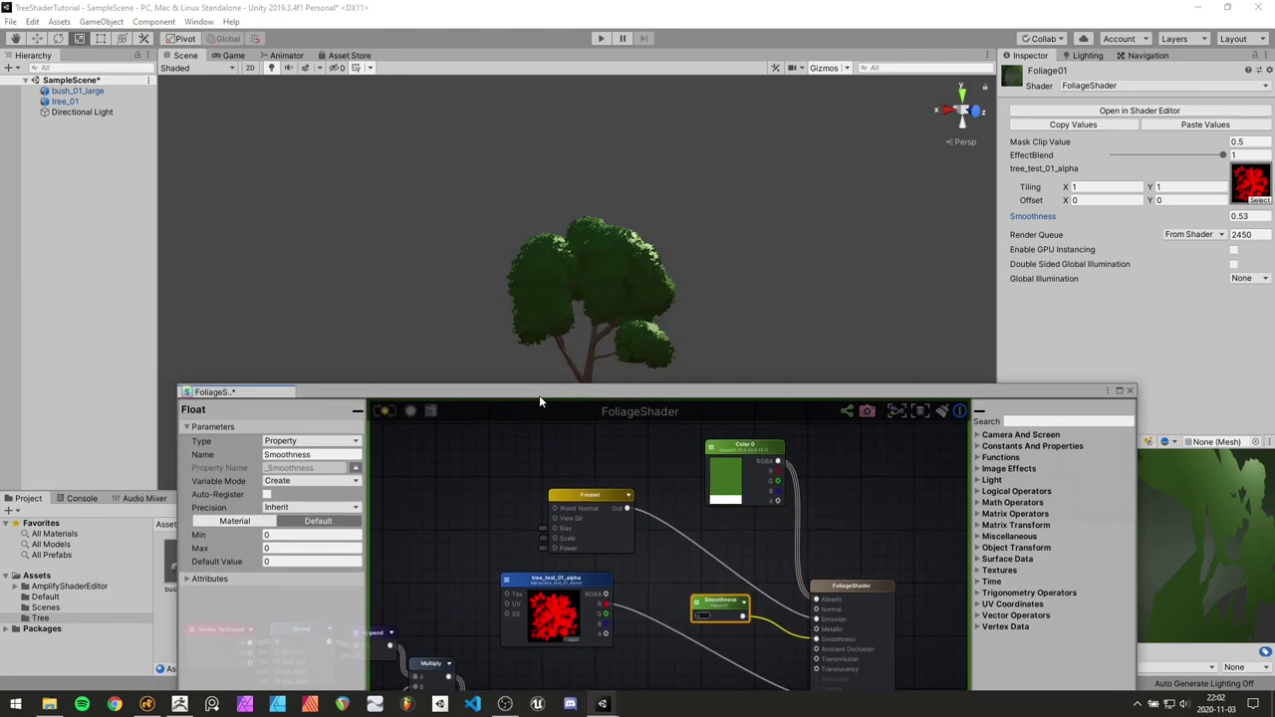
{"action": "left_click", "coordinate": [384, 411]}
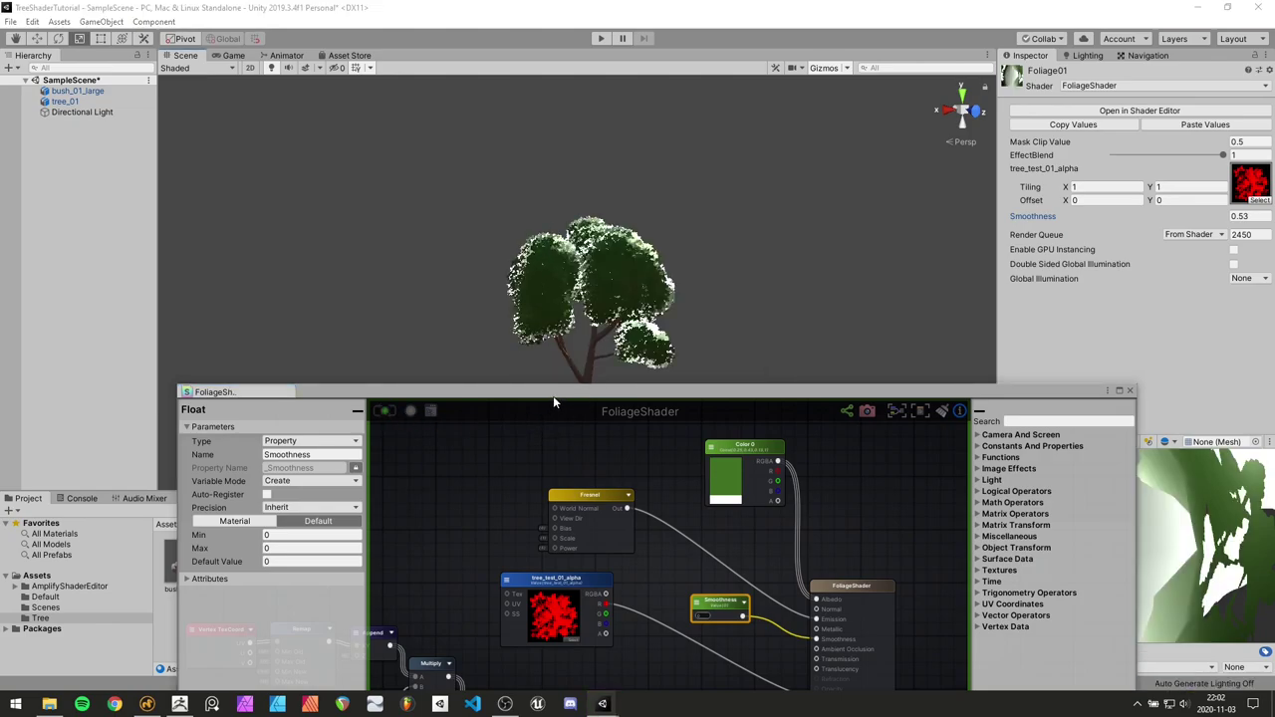
{"action": "left_click_drag", "start_coordinate": [553, 394], "coordinate": [505, 357]}
{"action": "left_click", "coordinate": [548, 468]}
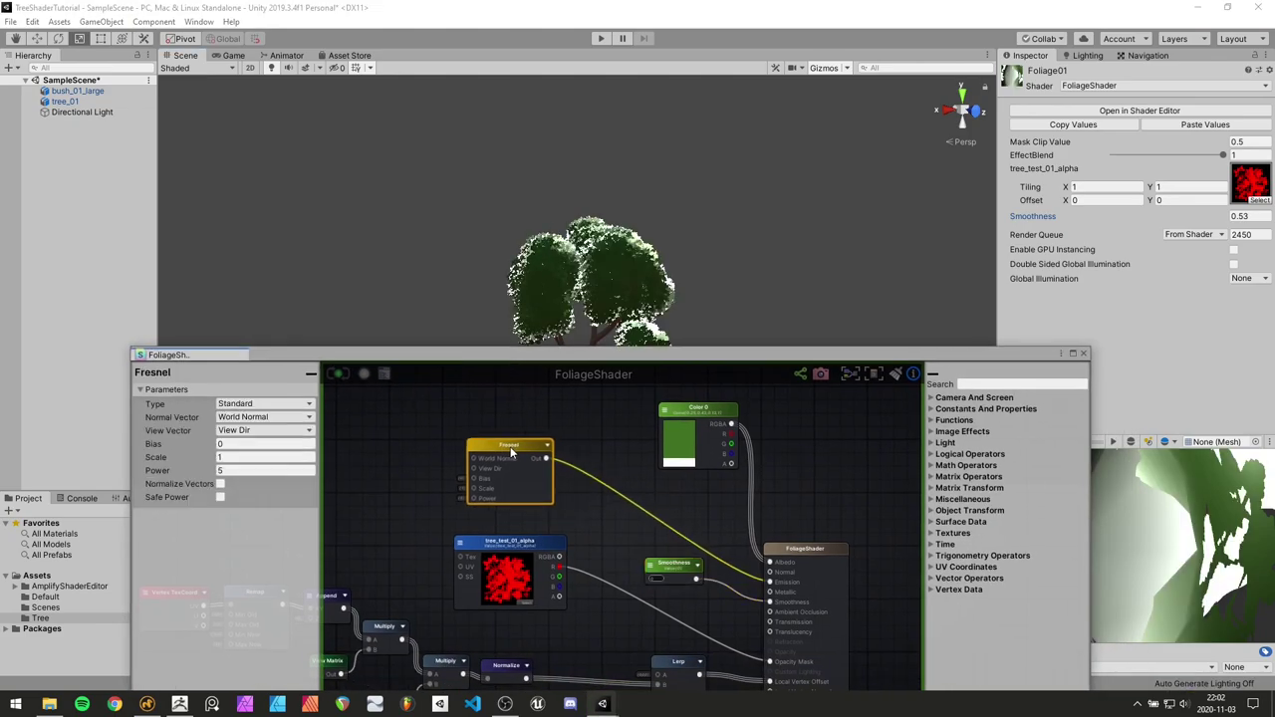
{"action": "left_click", "coordinate": [573, 462]}
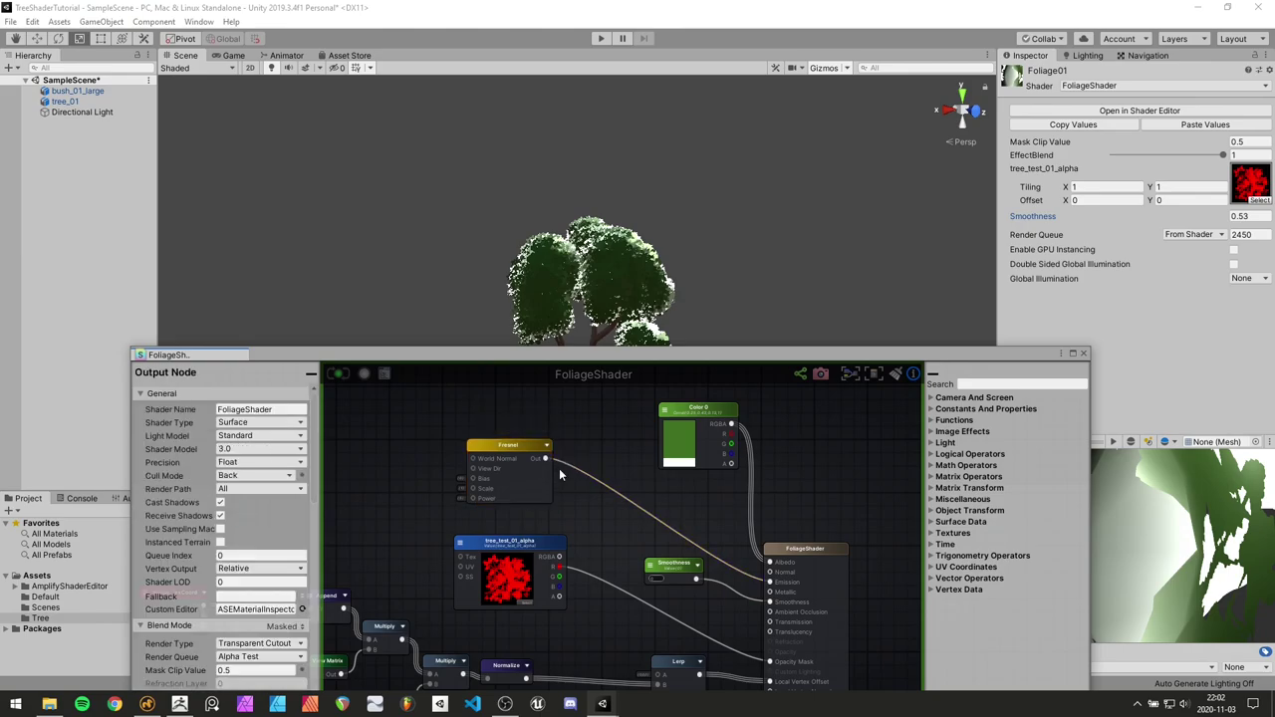
Add a Saturate node between the Fresnel node and the Emission input, and update the shader
{"action": "right_click", "coordinate": [587, 446]}
{"action": "type", "text": "satur"}
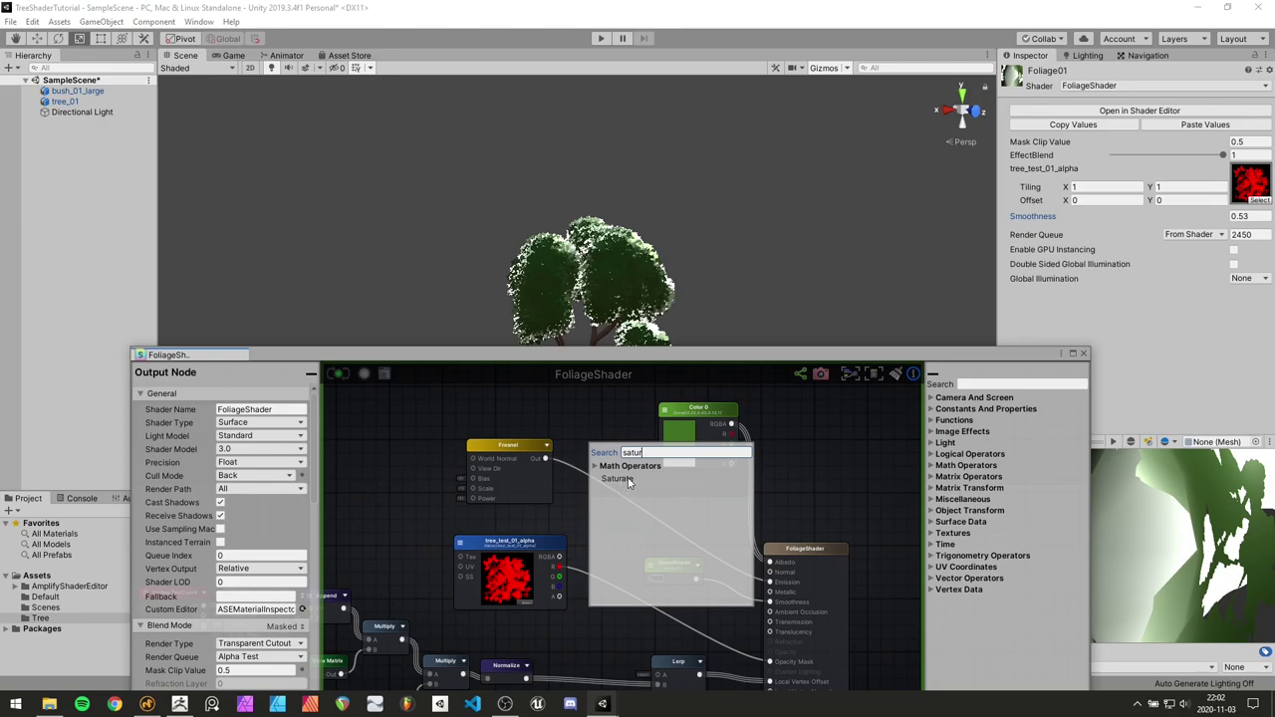
{"action": "left_click", "coordinate": [618, 481]}
{"action": "left_click_drag", "start_coordinate": [544, 458], "coordinate": [769, 582]}
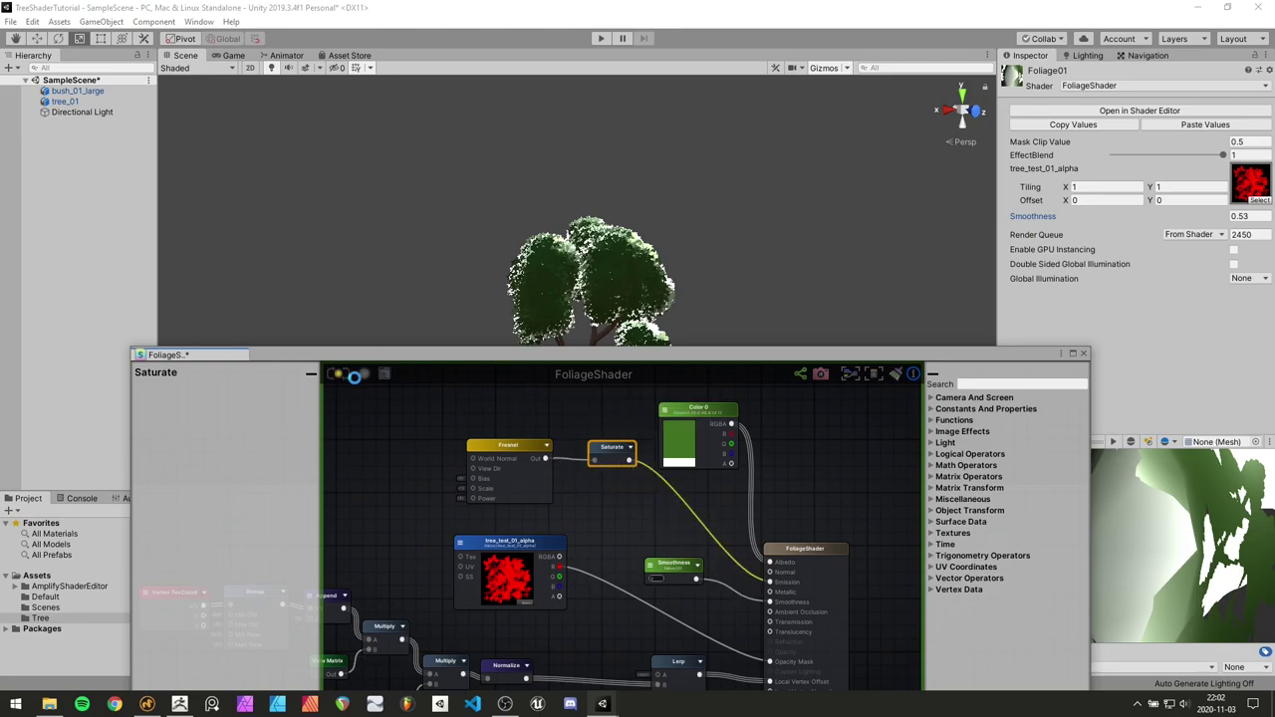
{"action": "left_click", "coordinate": [339, 374]}
Place the Saturate node close beside Fresnel and spread the pair away from Color 0 to make room for more nodes
{"action": "scroll", "coordinate": [568, 451], "scroll_direction": "up", "scroll_amount": 4}
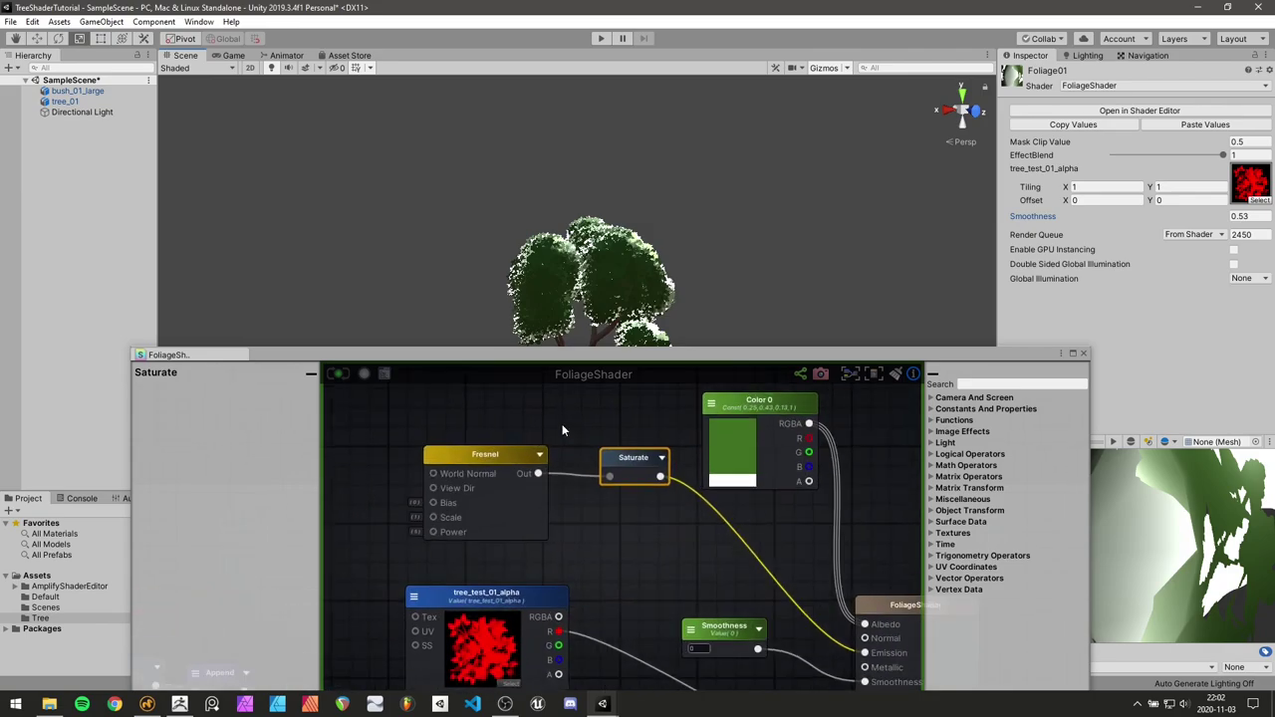
{"action": "left_click_drag", "start_coordinate": [626, 458], "coordinate": [584, 452]}
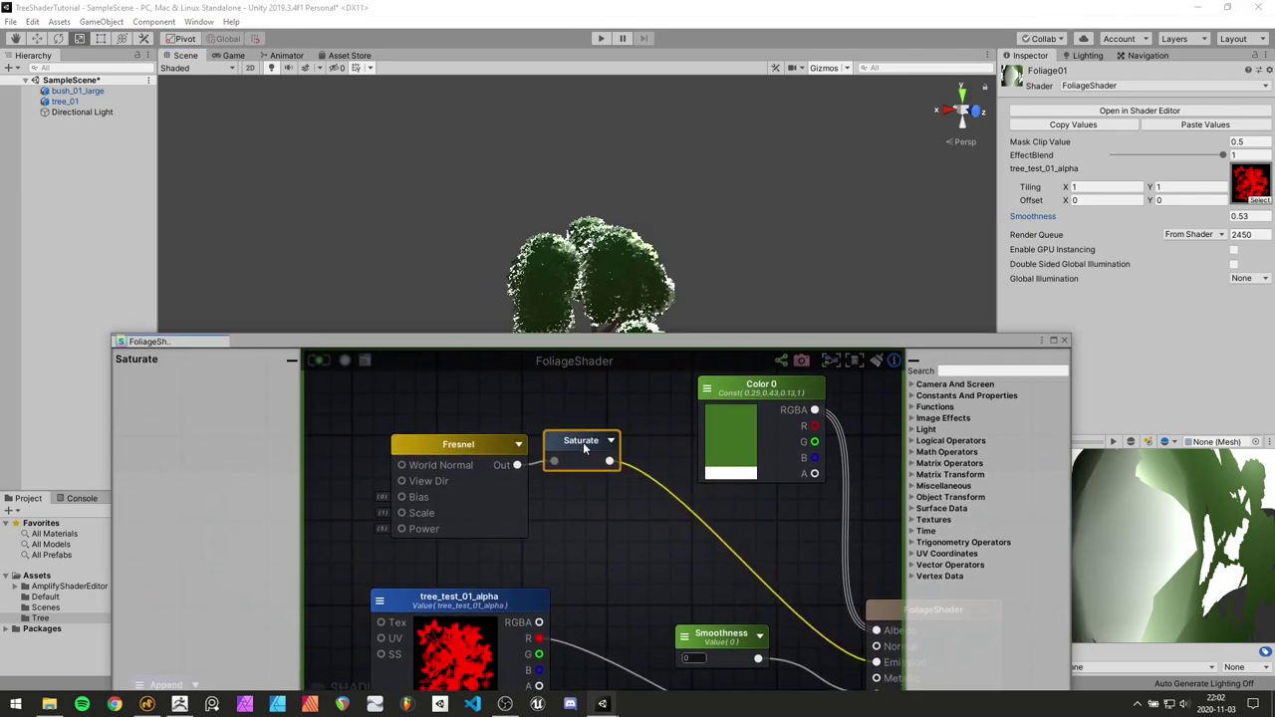
{"action": "left_click_drag", "start_coordinate": [596, 494], "coordinate": [465, 440]}
{"action": "left_click_drag", "start_coordinate": [562, 449], "coordinate": [451, 436]}
{"action": "scroll", "coordinate": [538, 483], "scroll_direction": "down", "scroll_amount": 4}
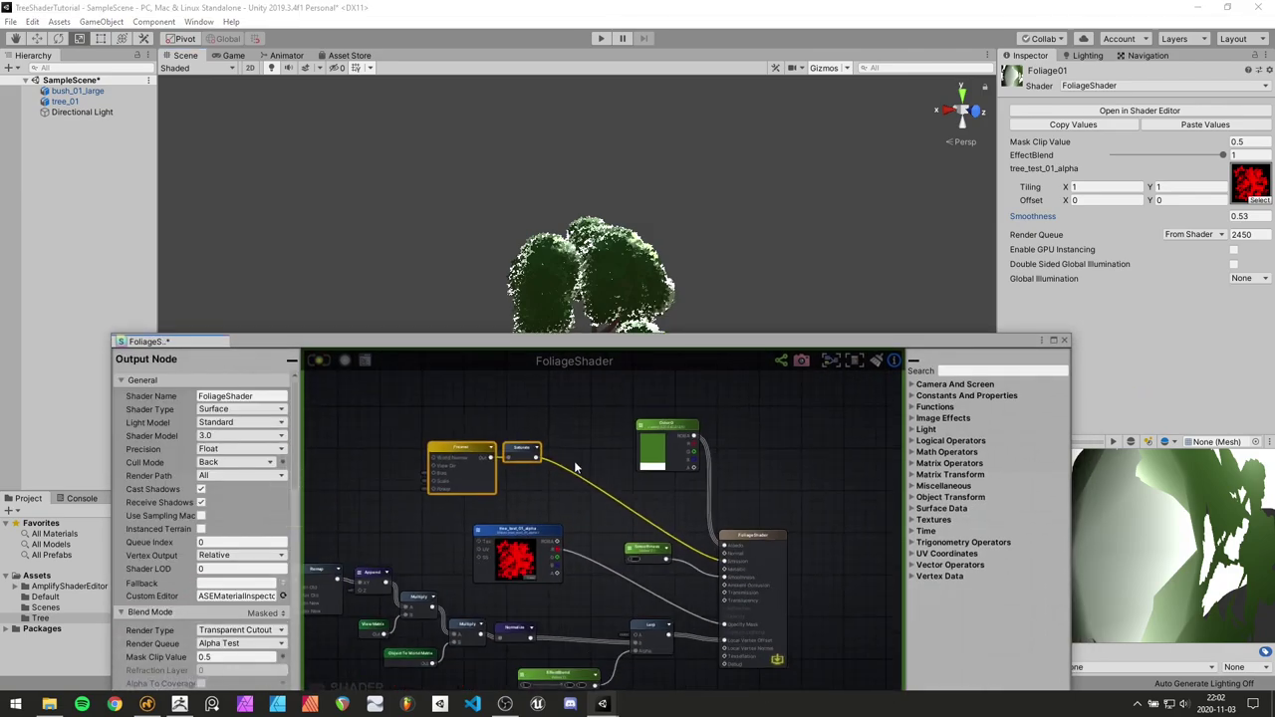
{"action": "left_click", "coordinate": [659, 429]}
{"action": "scroll", "coordinate": [552, 450], "scroll_direction": "up", "scroll_amount": 4}
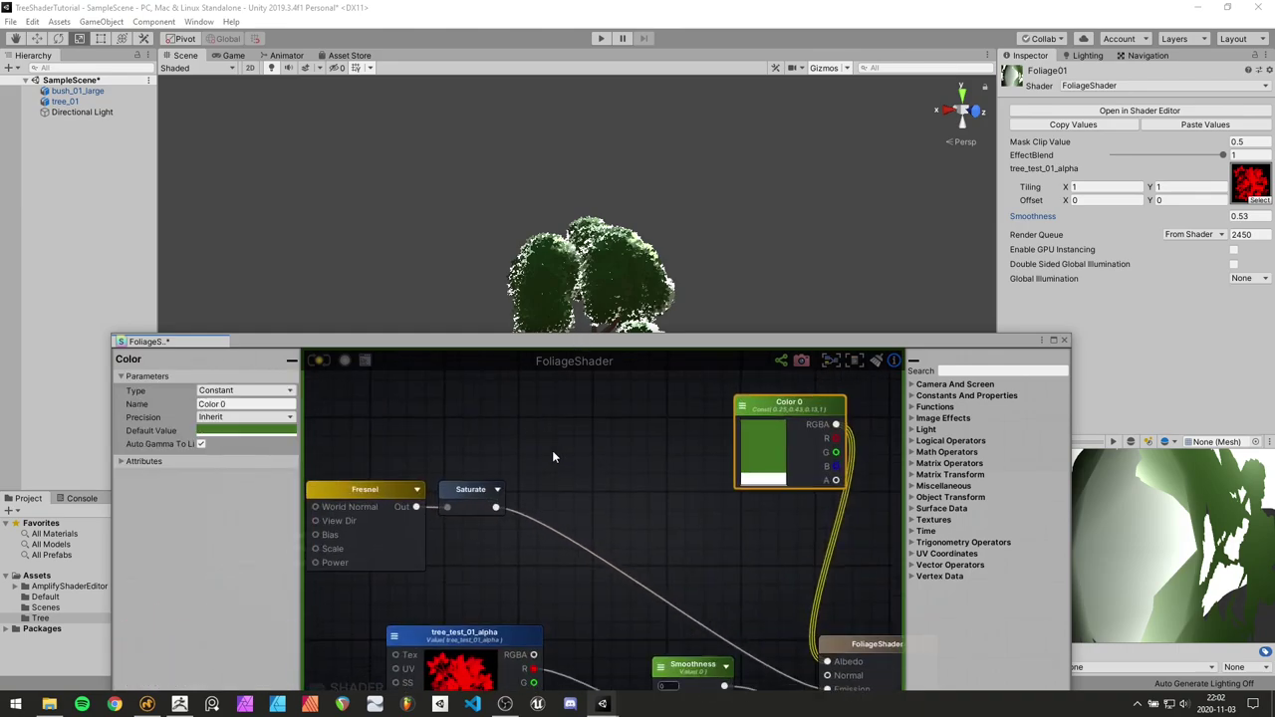
Add a Multiply node beside Saturate with the Saturate output feeding its B input
{"action": "left_click", "coordinate": [586, 512]}
{"action": "middle_click_drag", "start_coordinate": [586, 512], "coordinate": [559, 493]}
{"action": "key", "text": "m"}
{"action": "left_click", "coordinate": [550, 469]}
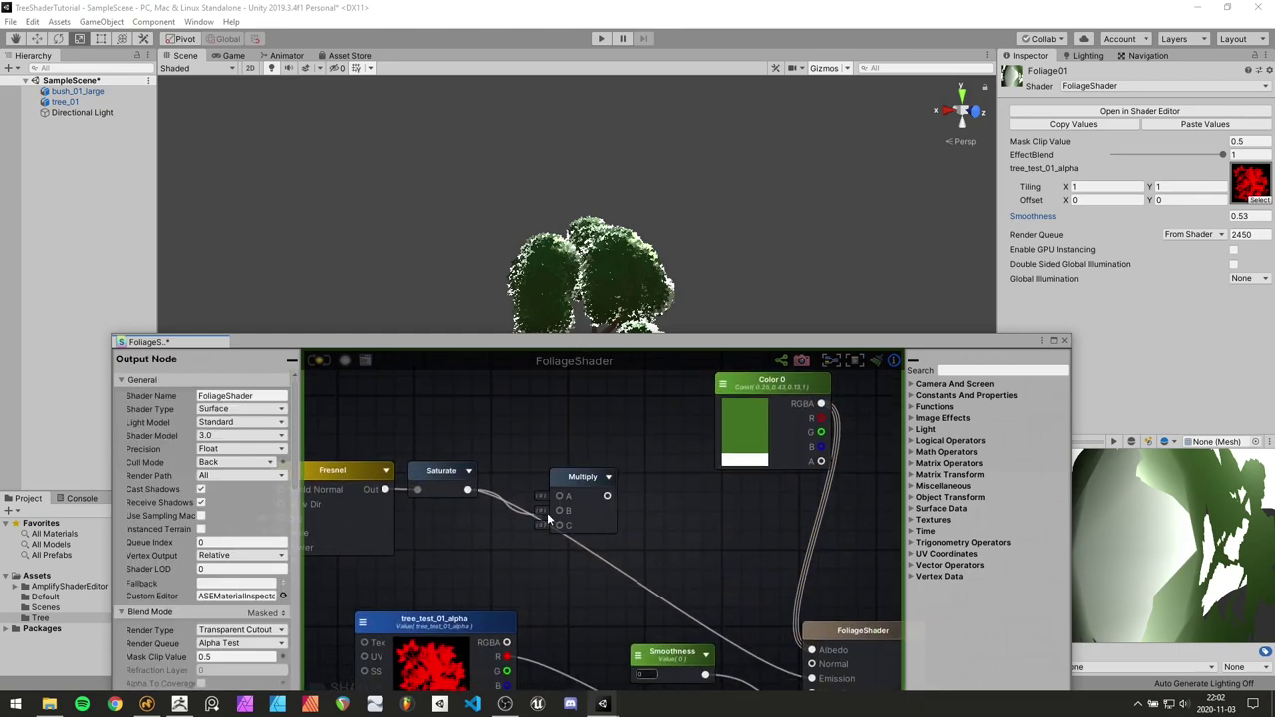
{"action": "left_click_drag", "start_coordinate": [576, 489], "coordinate": [573, 433]}
{"action": "middle_click_drag", "start_coordinate": [463, 421], "coordinate": [518, 489]}
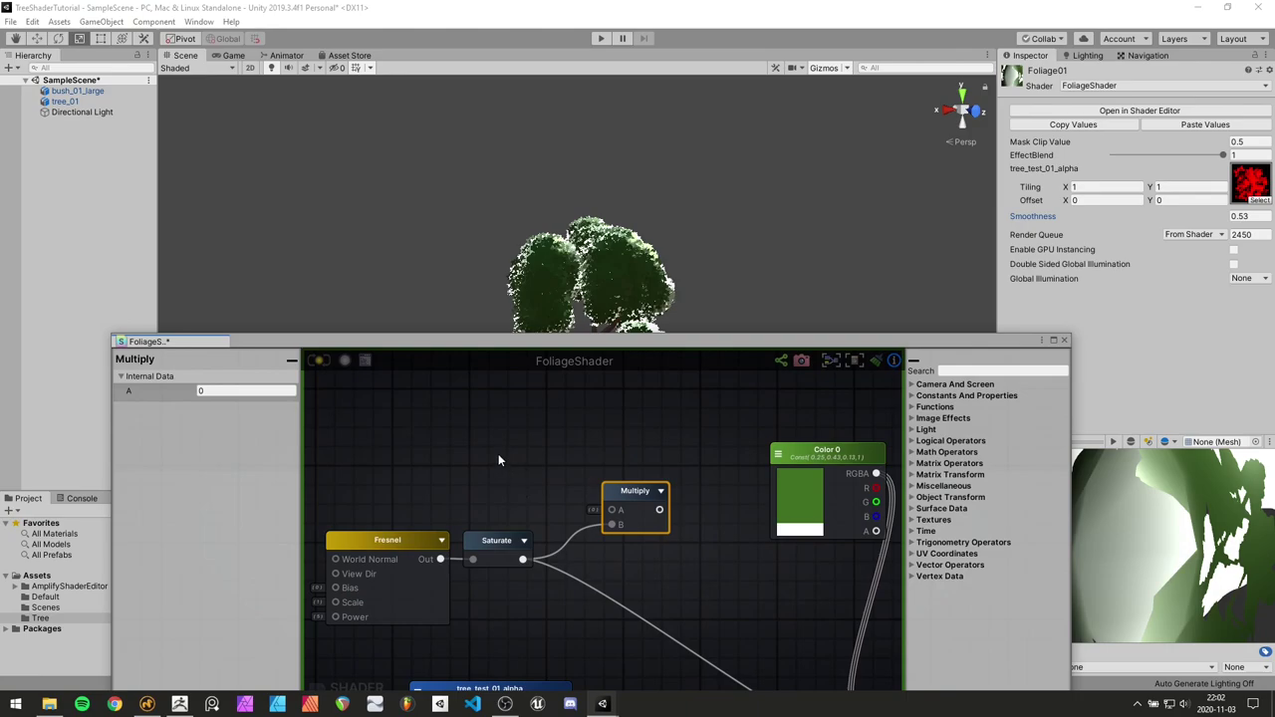
Add a second Color node above Fresnel and connect its RGBA output to the Multiply node's A input
{"action": "left_click", "coordinate": [468, 423]}
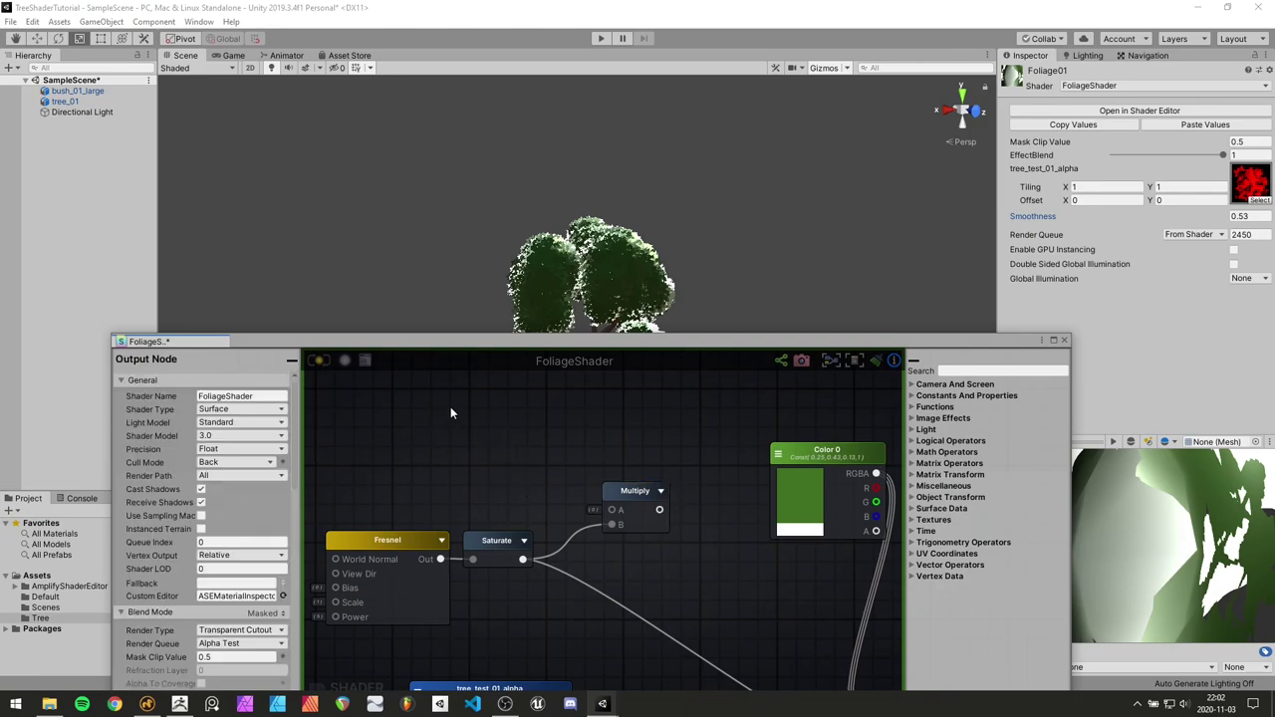
{"action": "key", "text": "5"}
{"action": "left_click", "coordinate": [450, 408]}
{"action": "left_click", "coordinate": [506, 425]}
{"action": "left_click_drag", "start_coordinate": [541, 431], "coordinate": [612, 510]}
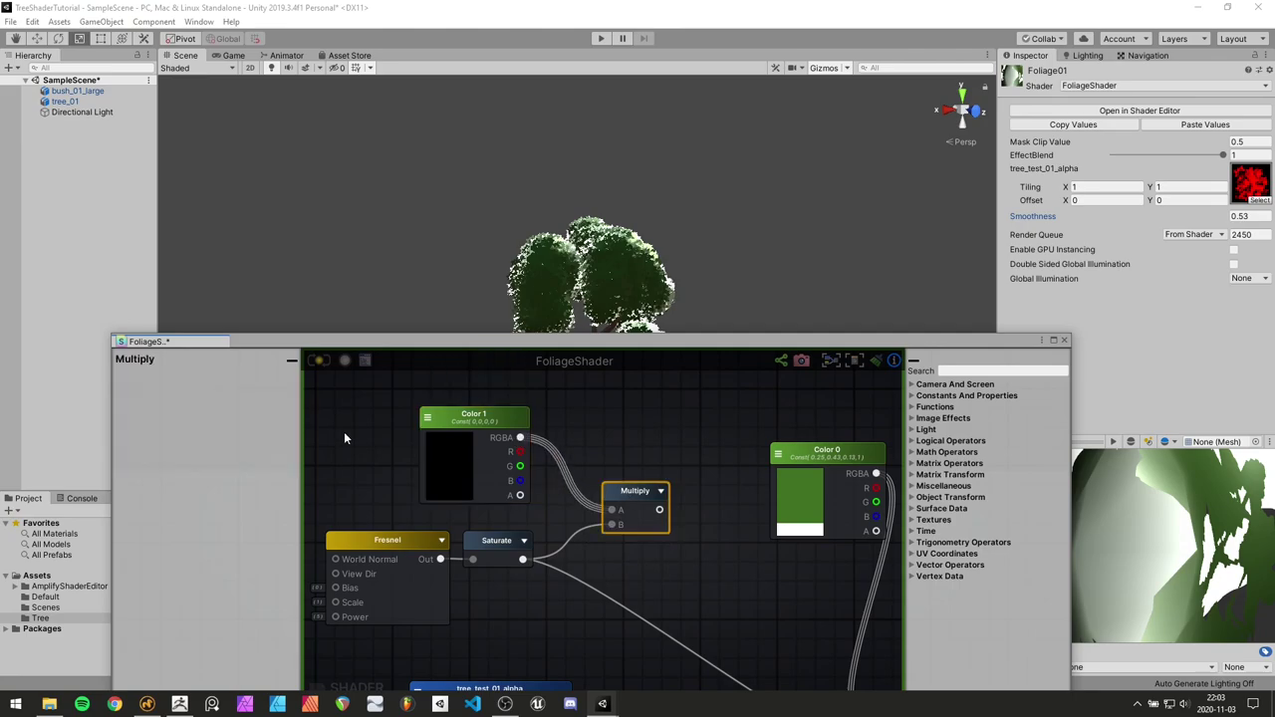
Set the Color 1 node to a dark green, hexadecimal 235E1D, with alpha 100
{"action": "left_click", "coordinate": [468, 472]}
{"action": "left_click_drag", "start_coordinate": [775, 364], "coordinate": [813, 434]}
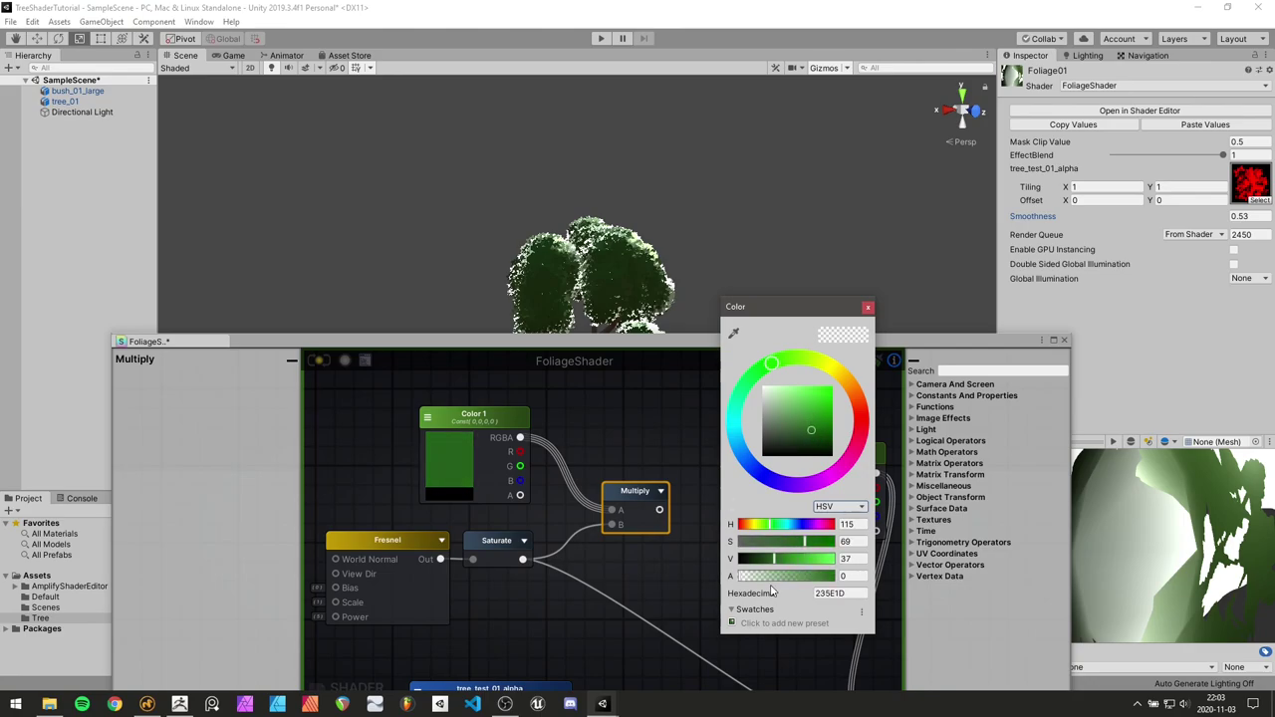
{"action": "left_click_drag", "start_coordinate": [773, 575], "coordinate": [839, 576]}
{"action": "left_click", "coordinate": [868, 308]}
Connect the Multiply output to the Emission input and check the tinted Fresnel effect on the tree from another angle
{"action": "middle_click_drag", "start_coordinate": [744, 500], "coordinate": [693, 407]}
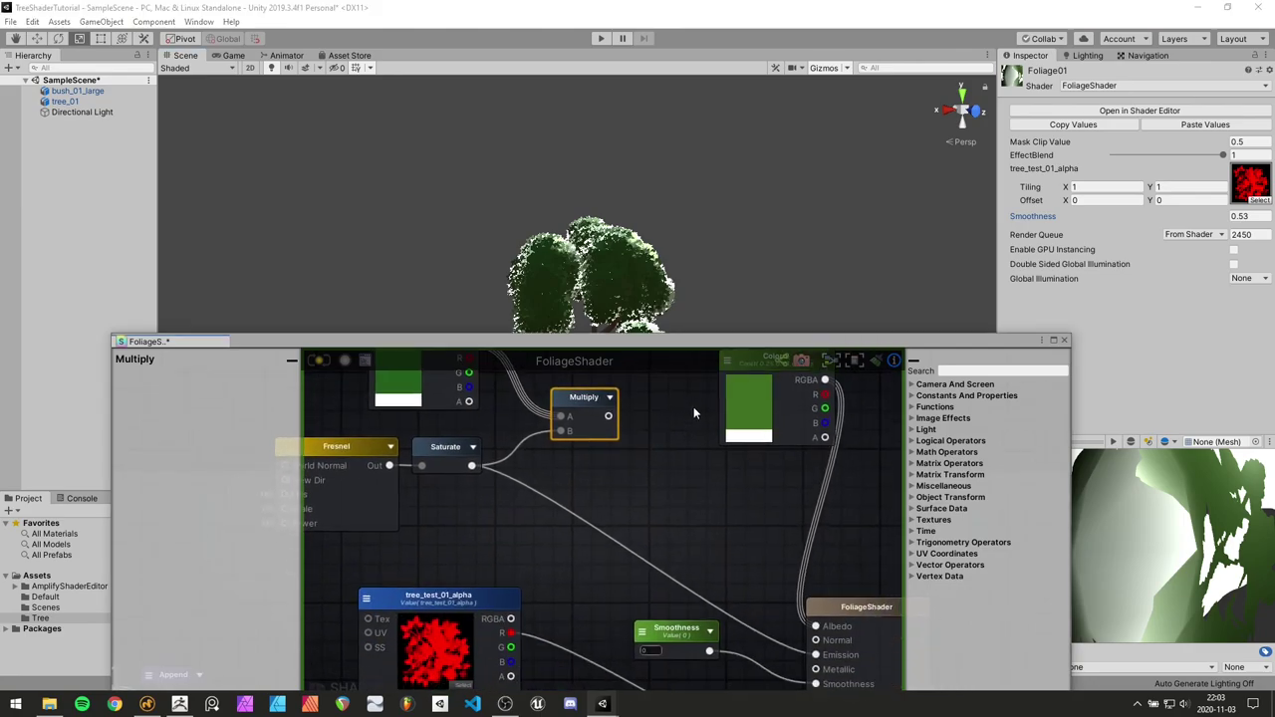
{"action": "scroll", "coordinate": [694, 407], "scroll_direction": "down", "scroll_amount": 2}
{"action": "left_click_drag", "start_coordinate": [626, 415], "coordinate": [789, 603]}
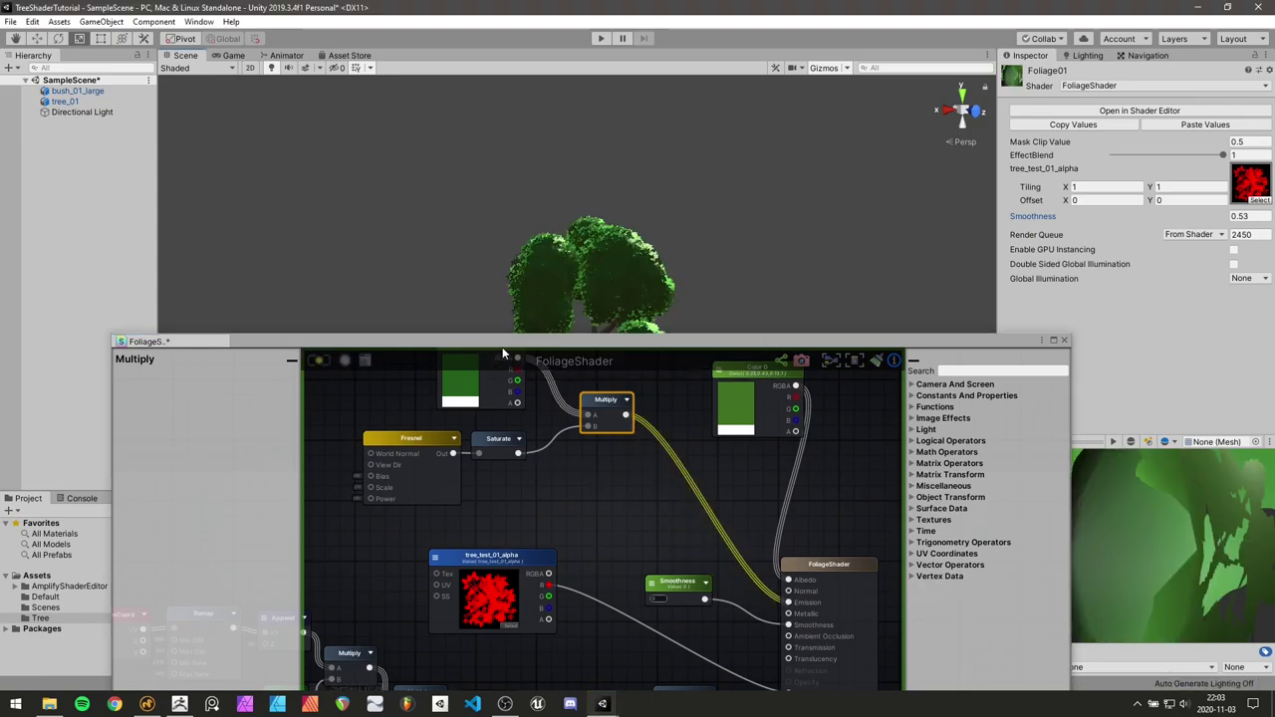
{"action": "left_click_drag", "start_coordinate": [502, 347], "coordinate": [541, 493]}
{"action": "left_click_drag", "start_coordinate": [392, 364], "coordinate": [544, 296], "text": "alt"}
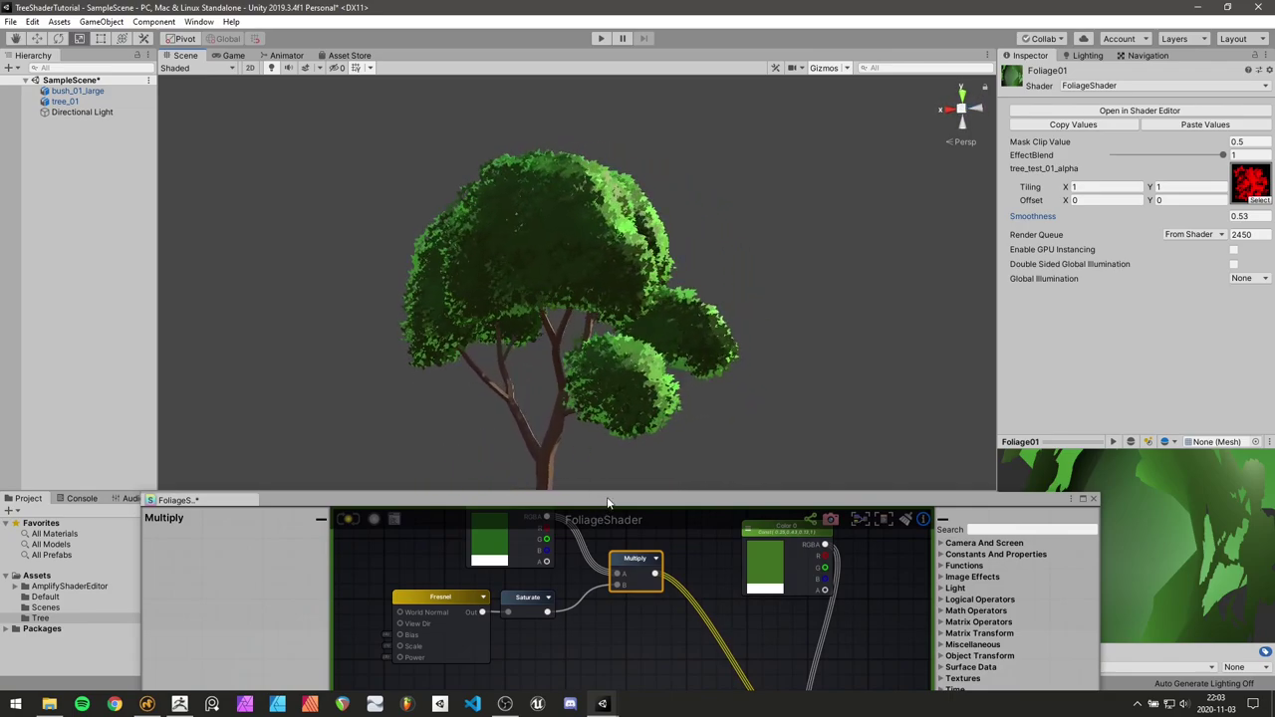
Change the Color 1 node to a darker olive green, hexadecimal 2C3A12, and update the shader
{"action": "left_click_drag", "start_coordinate": [608, 501], "coordinate": [601, 341]}
{"action": "left_click", "coordinate": [494, 379]}
{"action": "left_click", "coordinate": [812, 440]}
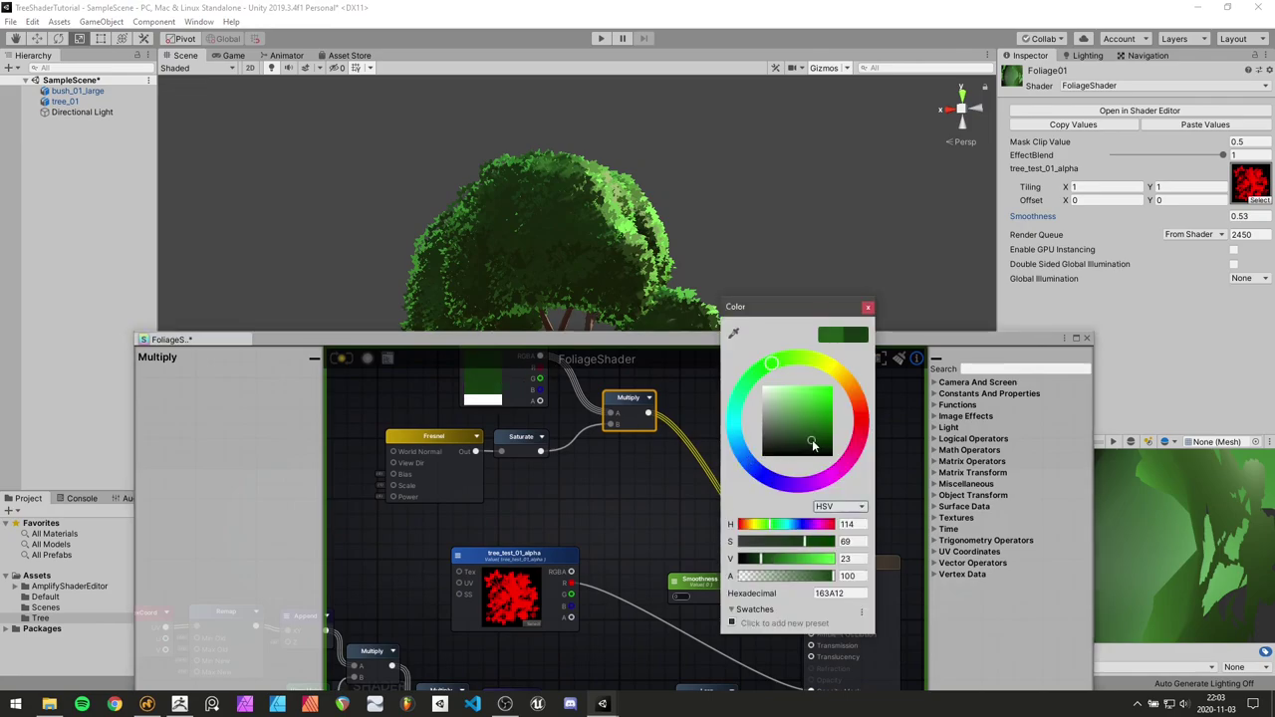
{"action": "left_click", "coordinate": [803, 363]}
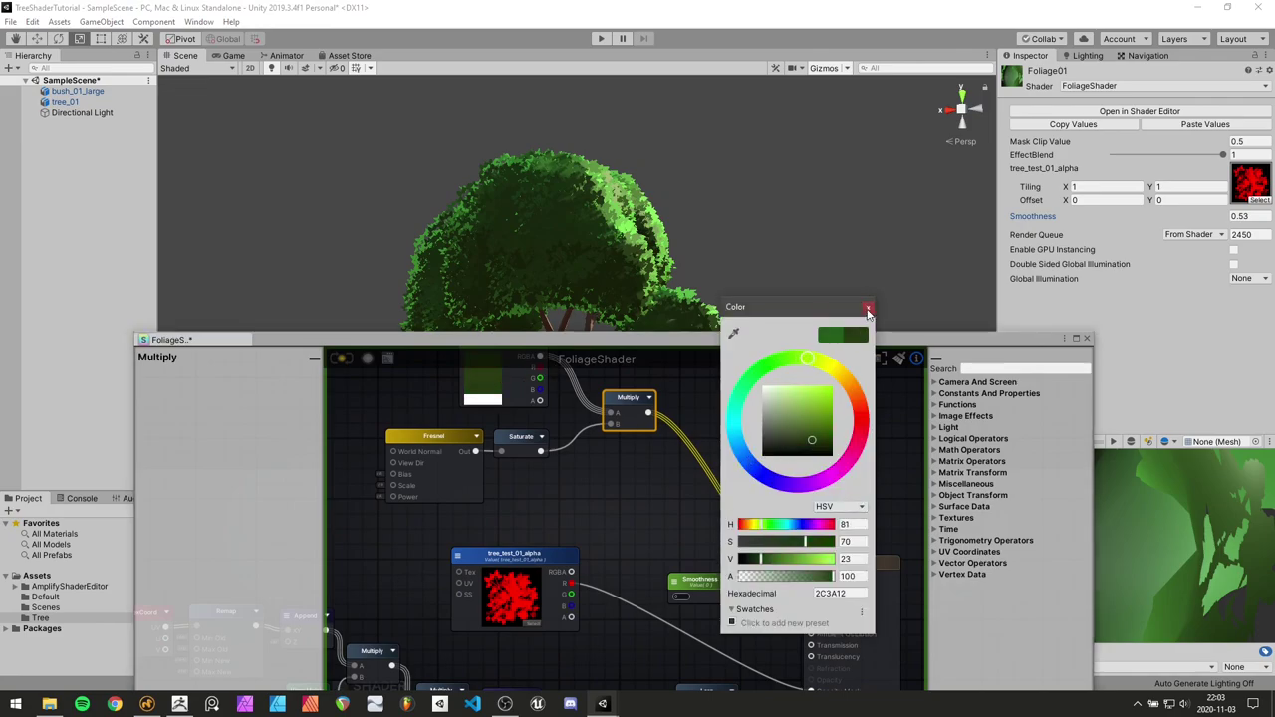
{"action": "left_click", "coordinate": [868, 310]}
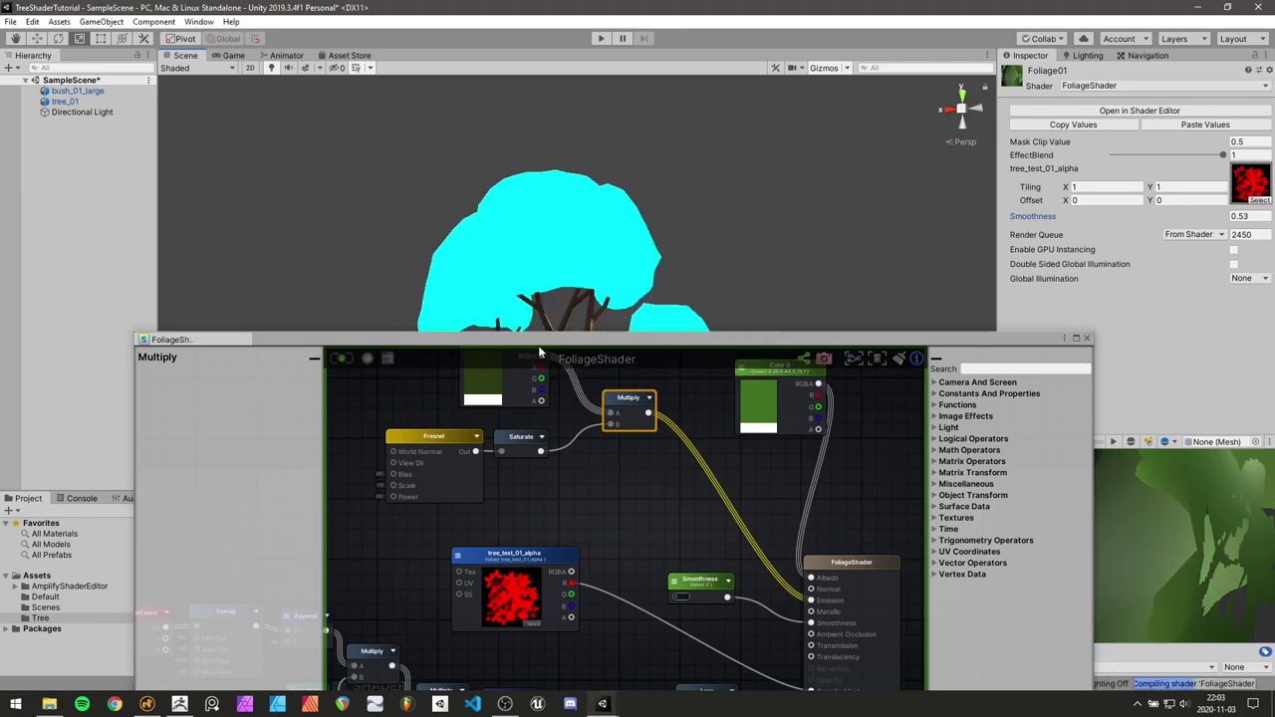
Move the shader graph out of the way and examine the tree's foliage shading from several sides
{"action": "left_click_drag", "start_coordinate": [545, 340], "coordinate": [547, 509]}
{"action": "scroll", "coordinate": [597, 309], "scroll_direction": "down", "scroll_amount": 2}
{"action": "left_click_drag", "start_coordinate": [648, 307], "coordinate": [635, 333], "text": "alt"}
{"action": "left_click_drag", "start_coordinate": [517, 332], "coordinate": [631, 310], "text": "alt"}
{"action": "left_click_drag", "start_coordinate": [578, 259], "coordinate": [438, 328], "text": "alt"}
{"action": "middle_click_drag", "start_coordinate": [673, 425], "coordinate": [603, 284]}
{"action": "right_click_drag", "start_coordinate": [544, 276], "coordinate": [653, 404], "text": "alt"}
Select and frame bush_01_large, and examine its foliage shading from different sides and distances
{"action": "left_click", "coordinate": [654, 404]}
{"action": "key", "text": "f"}
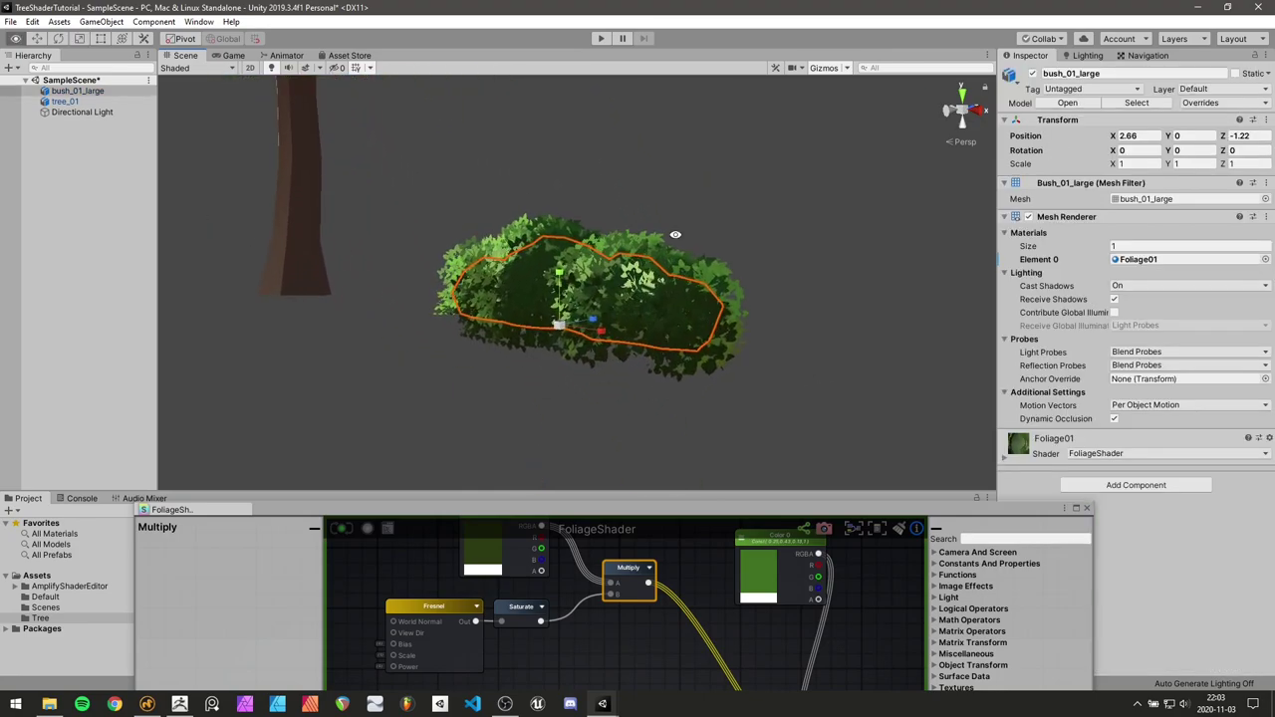
{"action": "left_click_drag", "start_coordinate": [529, 282], "coordinate": [20, 298], "text": "alt"}
{"action": "scroll", "coordinate": [388, 310], "scroll_direction": "down", "scroll_amount": 8}
{"action": "left_click_drag", "start_coordinate": [917, 254], "coordinate": [517, 286], "text": "alt"}
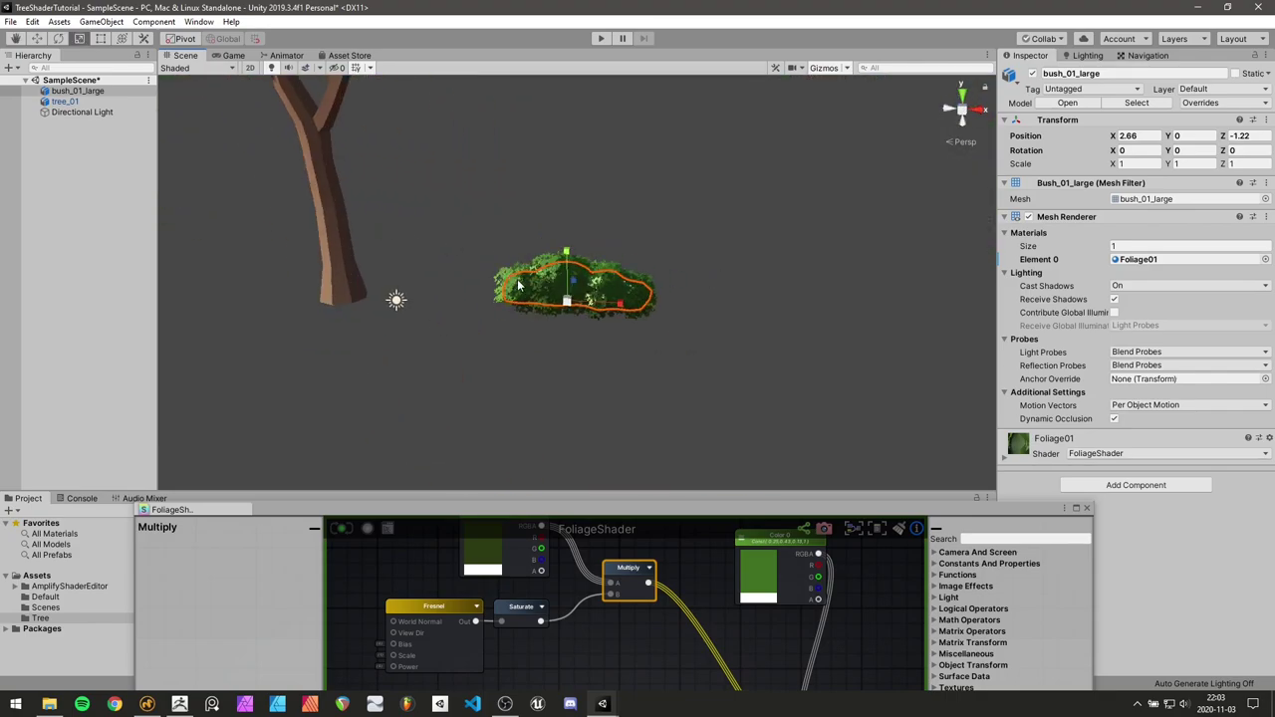
Scale bush_01_large up uniformly to about 1.35
{"action": "scroll", "coordinate": [692, 300], "scroll_direction": "down", "scroll_amount": 2}
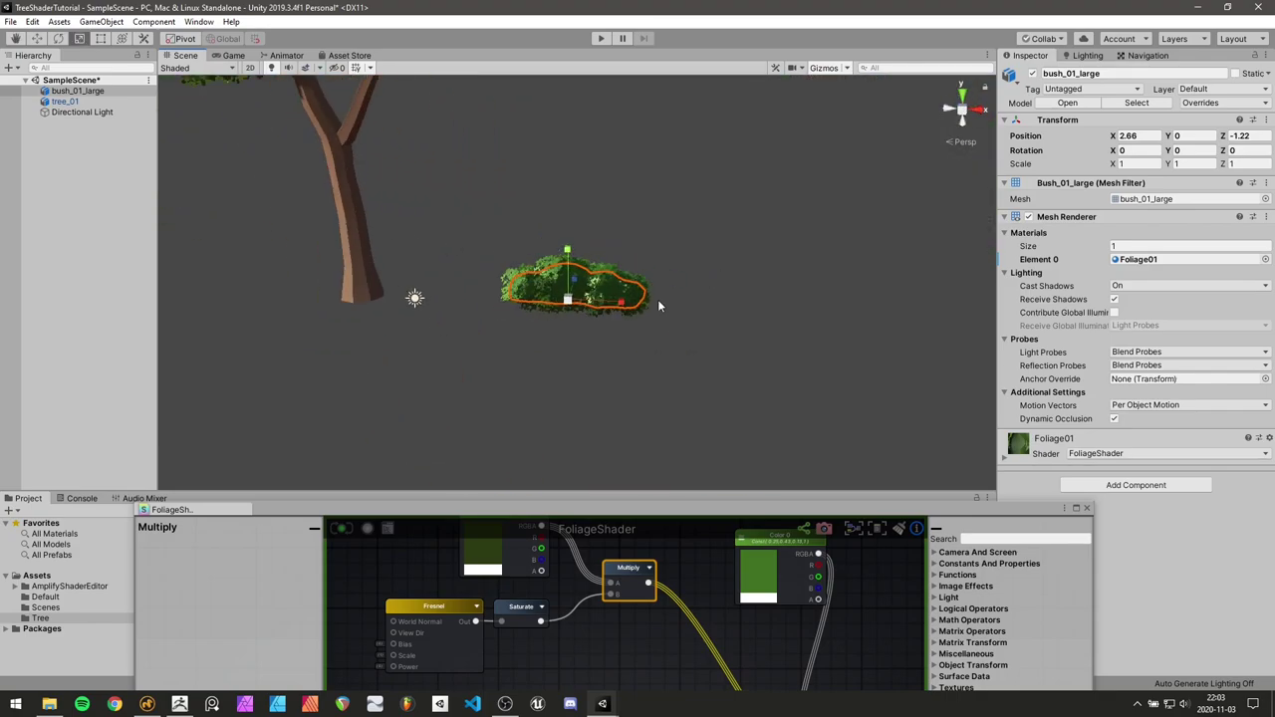
{"action": "middle_click_drag", "start_coordinate": [598, 311], "coordinate": [601, 353]}
{"action": "left_click_drag", "start_coordinate": [570, 342], "coordinate": [564, 438]}
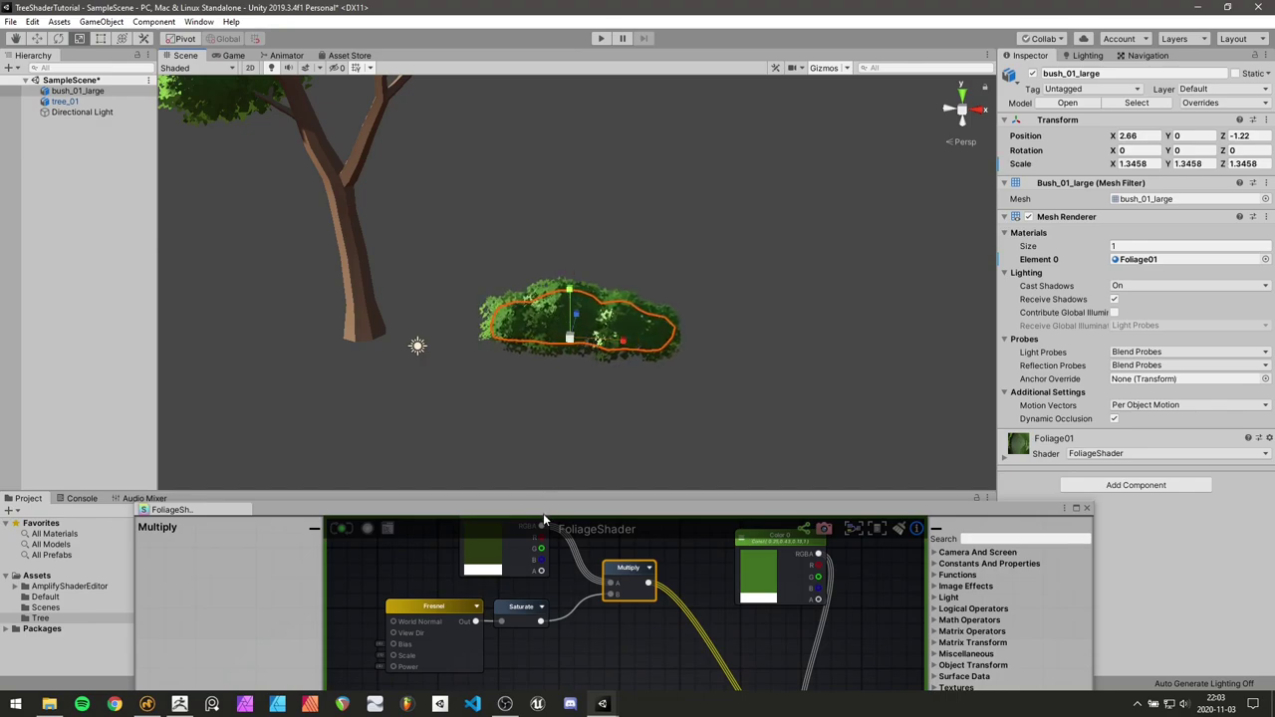
Place the foliage_text model from the Tree folder in the scene and assign the Foliage01 material to it
{"action": "left_click_drag", "start_coordinate": [543, 515], "coordinate": [800, 553]}
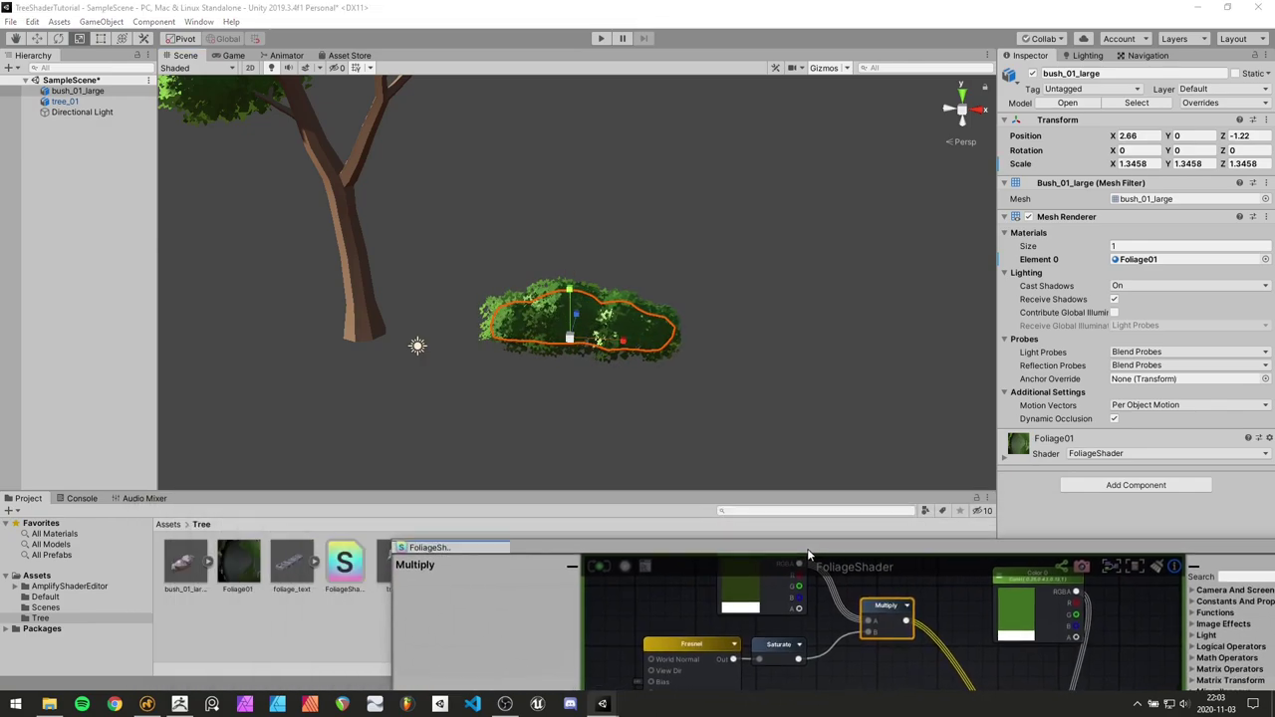
{"action": "left_click", "coordinate": [746, 408]}
{"action": "left_click_drag", "start_coordinate": [296, 580], "coordinate": [439, 396]}
{"action": "key", "text": "f"}
{"action": "left_click_drag", "start_coordinate": [668, 353], "coordinate": [420, 421], "text": "alt"}
{"action": "left_click", "coordinate": [278, 531]}
{"action": "left_click_drag", "start_coordinate": [249, 569], "coordinate": [628, 257]}
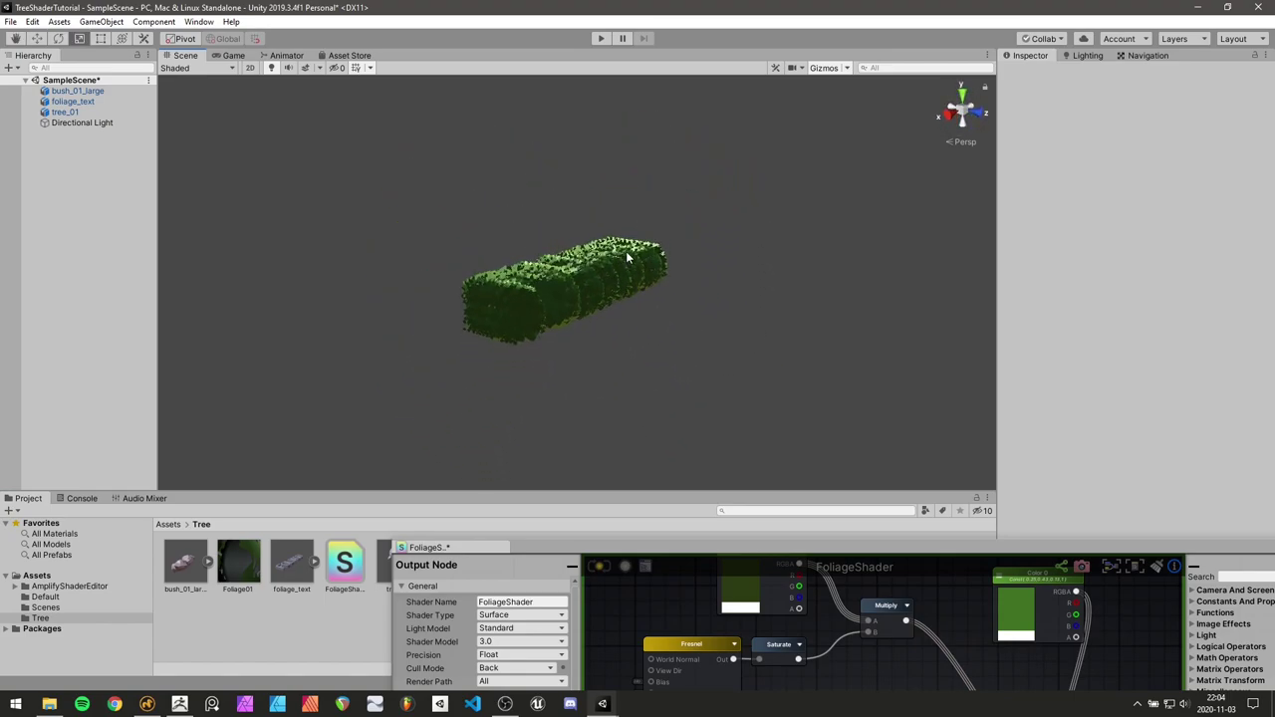
Bring the shader graph back up and shift the chain ending at Normalize and the tree_test_01_alpha node farther from the output node
{"action": "left_click_drag", "start_coordinate": [672, 550], "coordinate": [607, 509]}
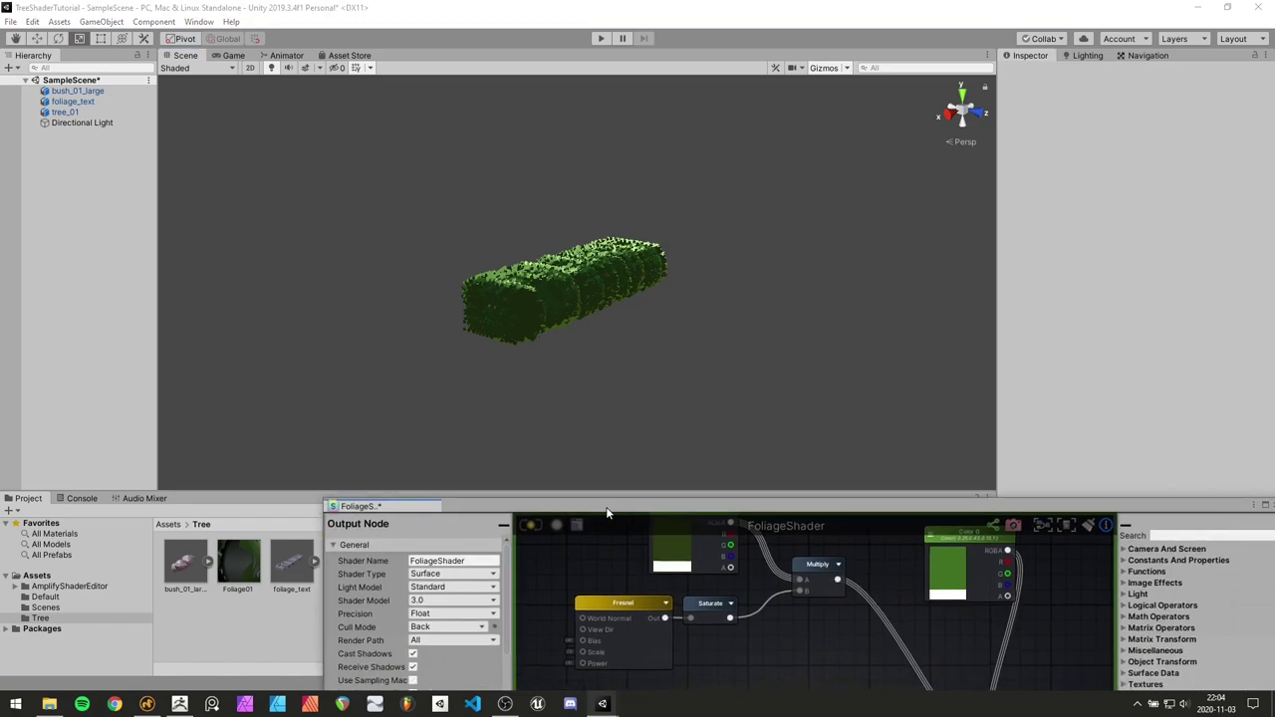
{"action": "left_click_drag", "start_coordinate": [607, 512], "coordinate": [421, 180]}
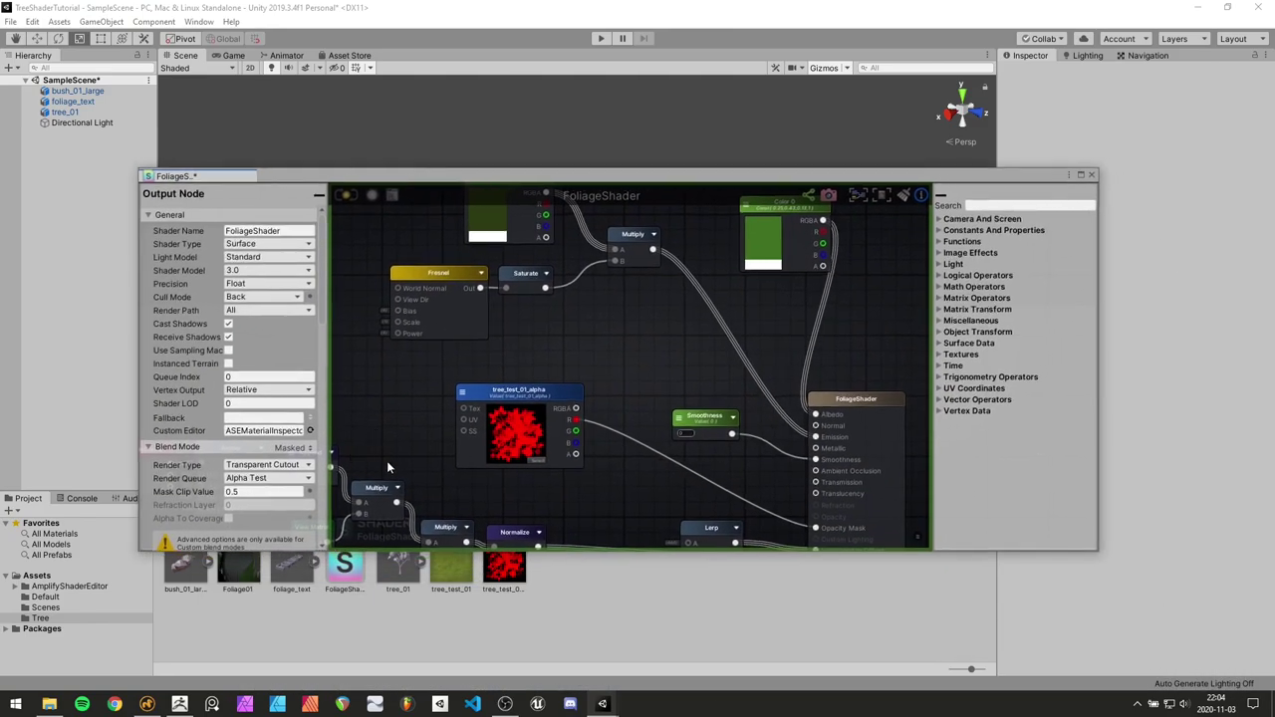
{"action": "middle_click_drag", "start_coordinate": [386, 461], "coordinate": [647, 318]}
{"action": "scroll", "coordinate": [646, 319], "scroll_direction": "down", "scroll_amount": 4}
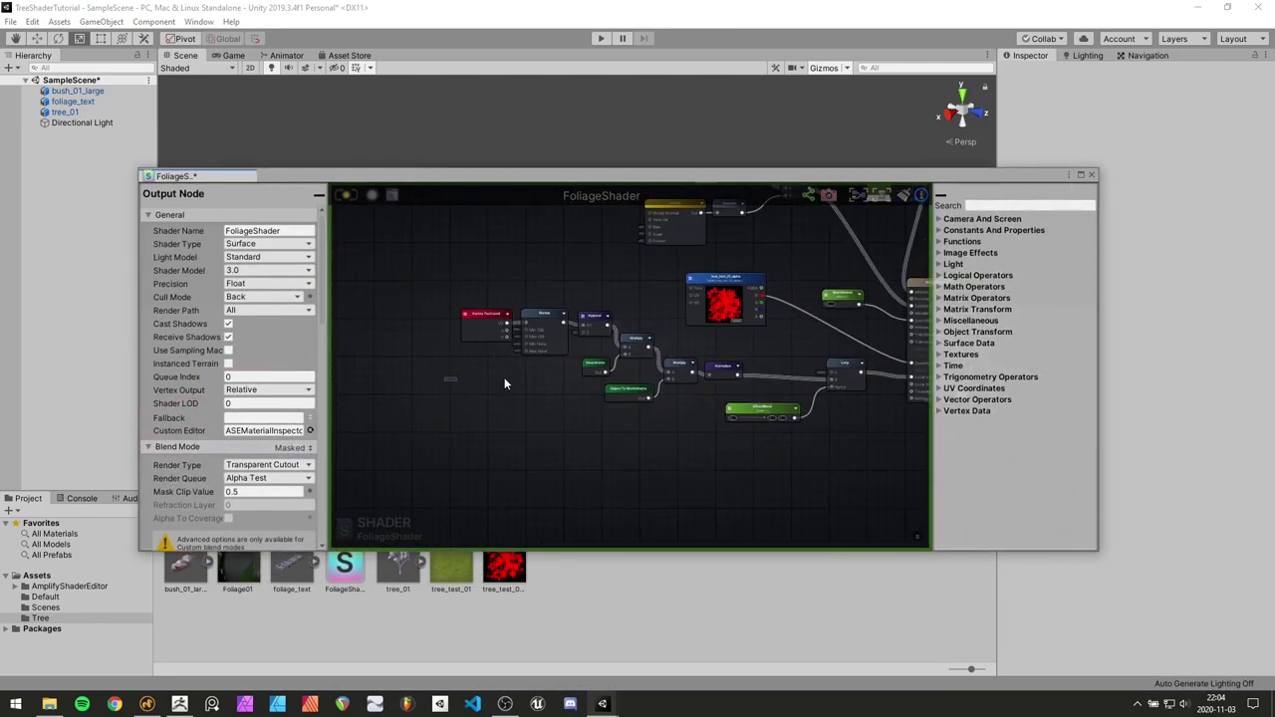
{"action": "left_click_drag", "start_coordinate": [505, 383], "coordinate": [730, 341]}
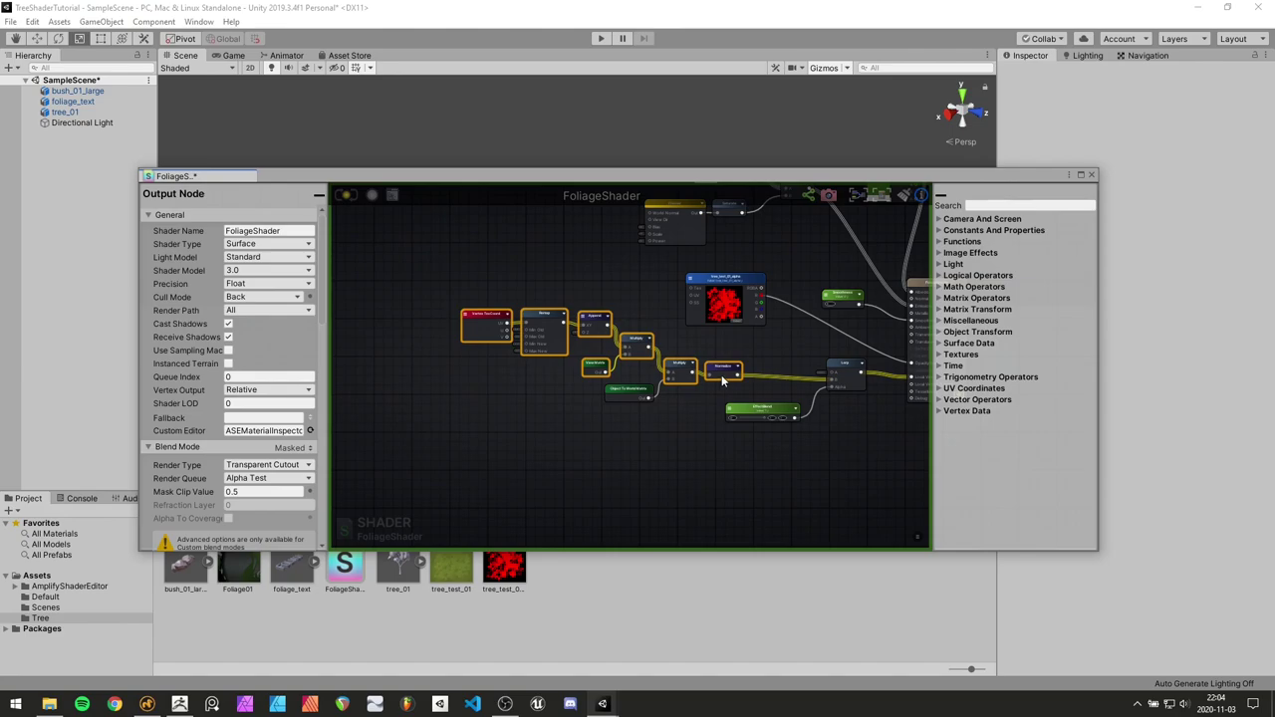
{"action": "left_click_drag", "start_coordinate": [410, 271], "coordinate": [579, 356]}
{"action": "left_click", "coordinate": [578, 329]}
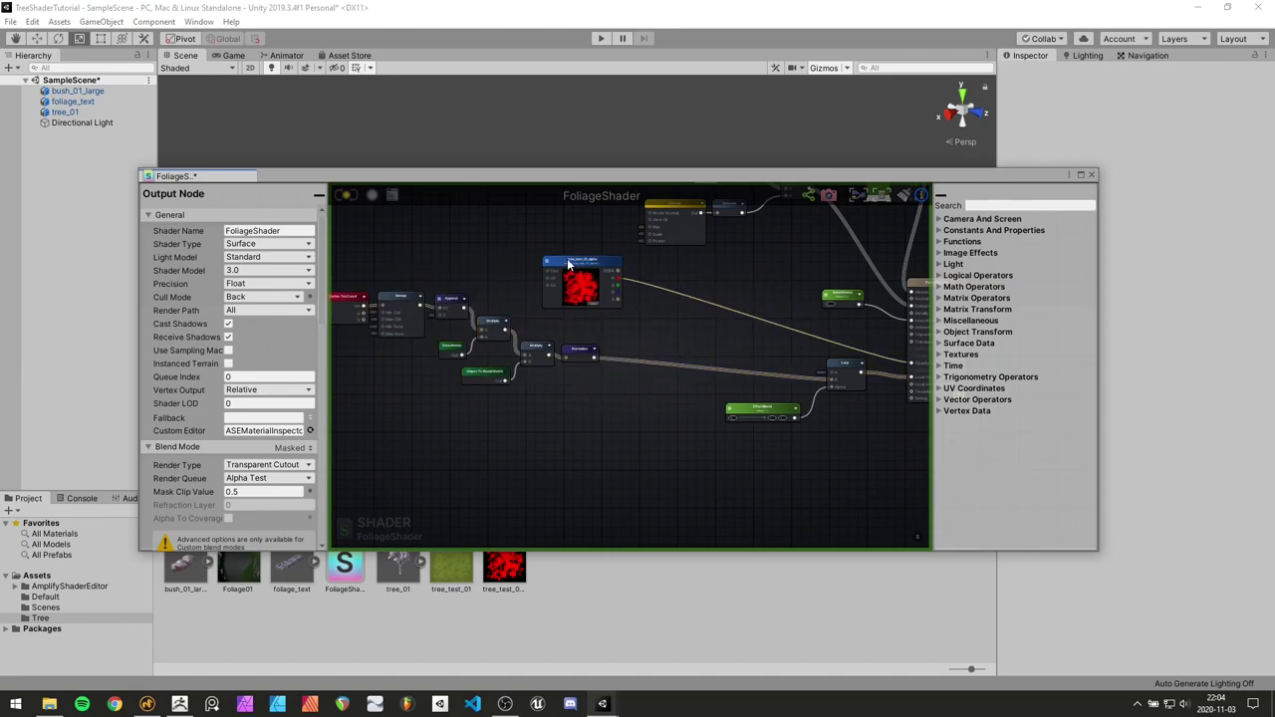
Move the tree_test_01_alpha node up toward the Fresnel node and uncover the scene to view foliage_text from another angle
{"action": "left_click_drag", "start_coordinate": [571, 260], "coordinate": [587, 228]}
{"action": "left_click_drag", "start_coordinate": [578, 182], "coordinate": [649, 408]}
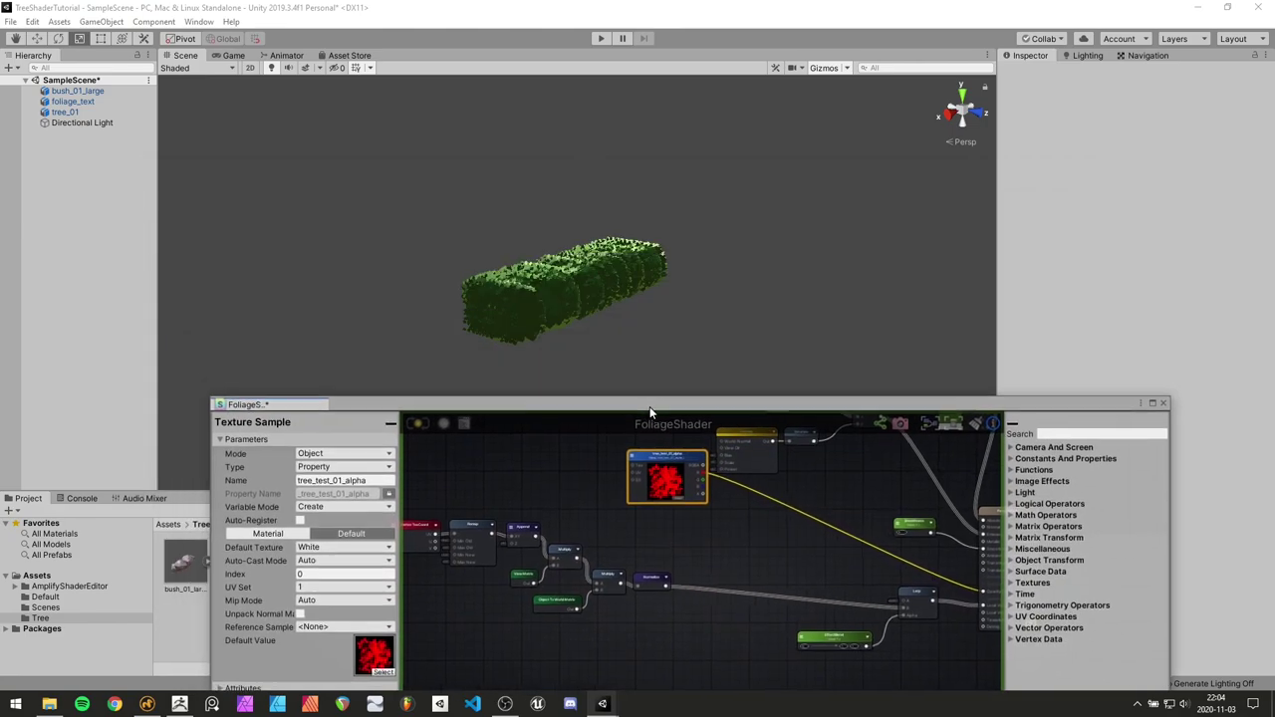
{"action": "left_click_drag", "start_coordinate": [554, 258], "coordinate": [460, 234], "text": "alt"}
{"action": "left_click_drag", "start_coordinate": [639, 309], "coordinate": [548, 375], "text": "alt"}
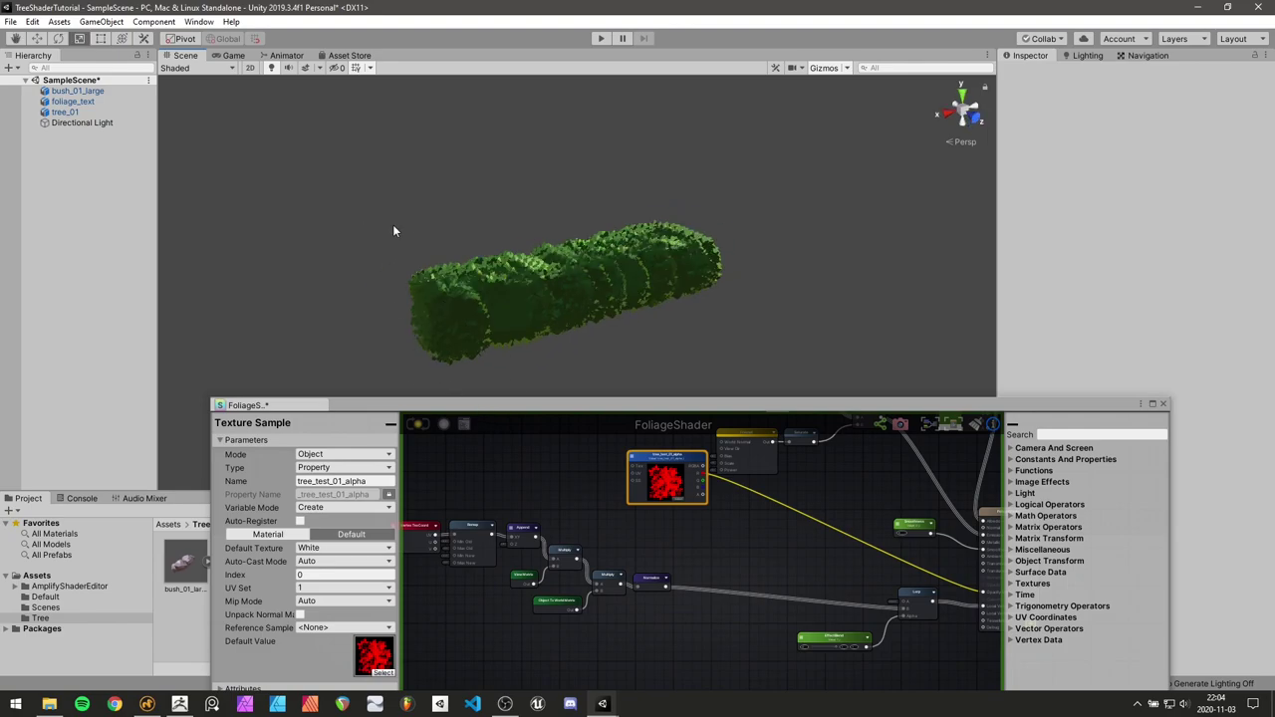
Display the scene as Shaded Wireframe and examine the leaf quads of foliage_text up close
{"action": "scroll", "coordinate": [394, 231], "scroll_direction": "up", "scroll_amount": 2}
{"action": "left_click", "coordinate": [176, 67]}
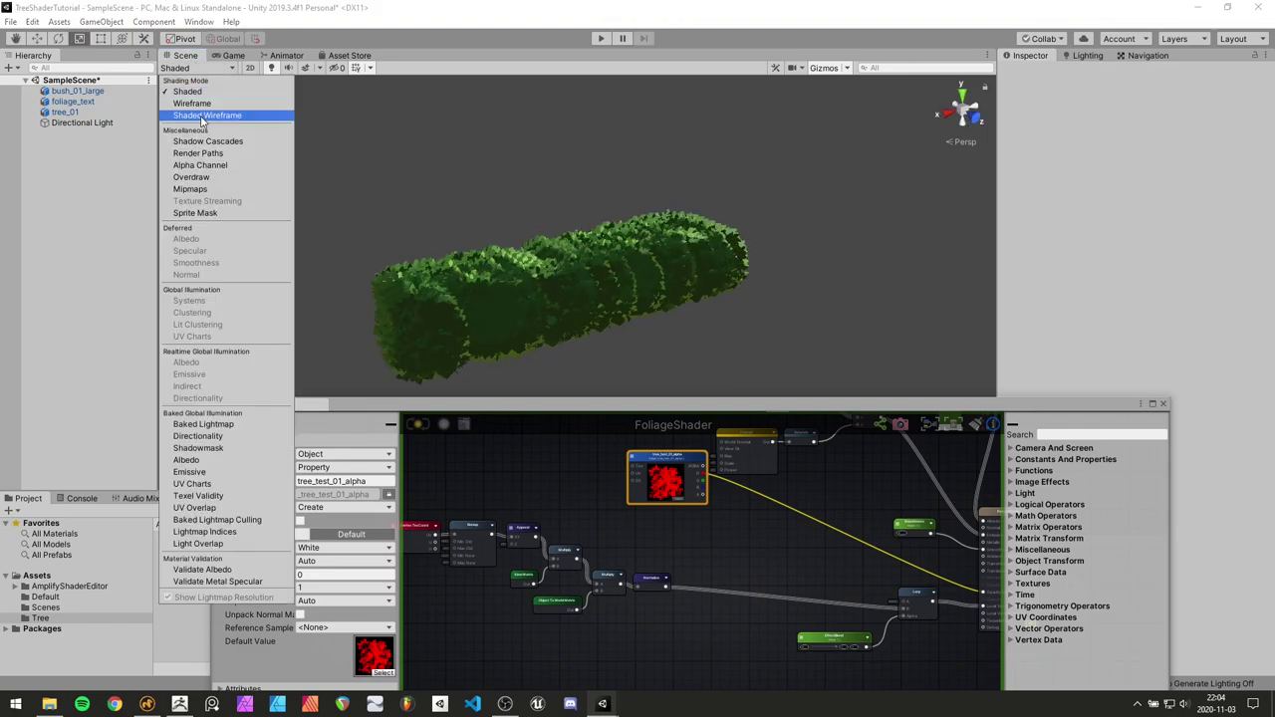
{"action": "left_click", "coordinate": [202, 116]}
{"action": "mouse_move", "coordinate": [467, 210]}
{"action": "left_mouse_down", "text": "alt"}
{"action": "mouse_move", "coordinate": [715, 252]}
{"action": "mouse_move", "coordinate": [569, 233]}
{"action": "mouse_move", "coordinate": [456, 240]}
{"action": "mouse_move", "coordinate": [712, 237]}
{"action": "mouse_move", "coordinate": [437, 302]}
{"action": "left_mouse_up", "text": "alt"}
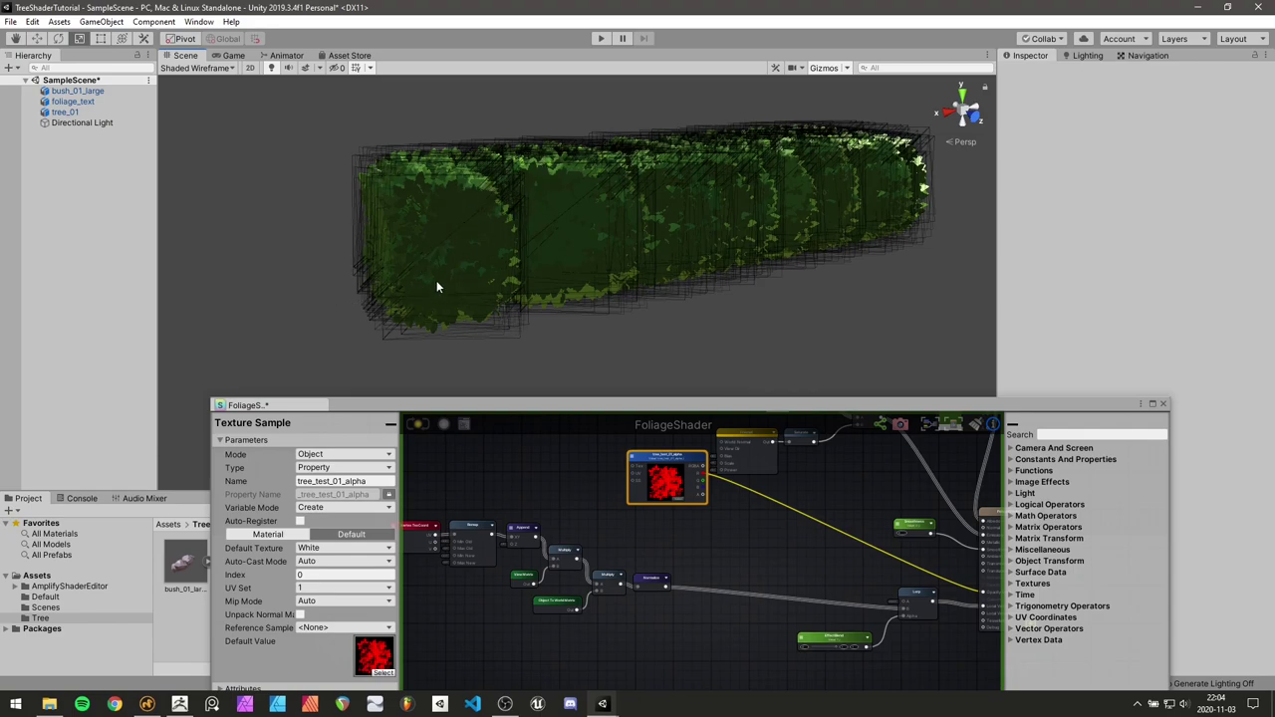
{"action": "left_click_drag", "start_coordinate": [423, 203], "coordinate": [448, 274], "text": "alt"}
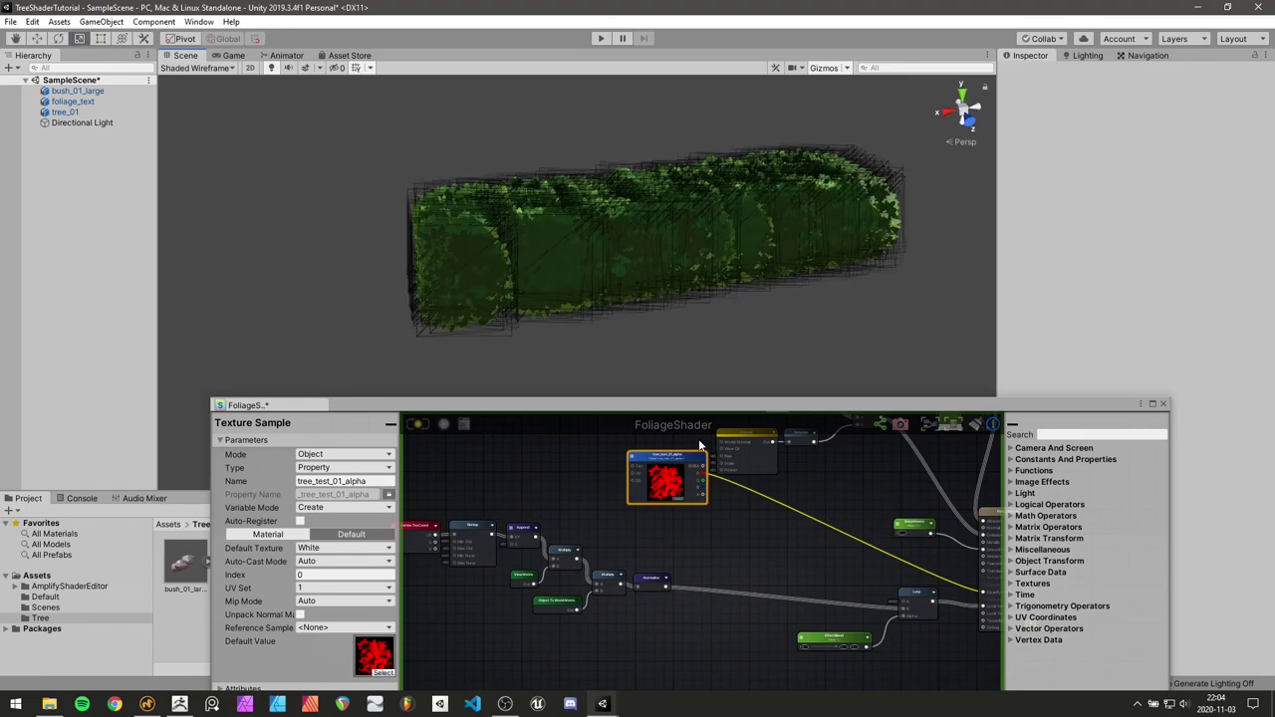
Examine the vertex offset chain in the shader graph from Vertex TexCoord through to Normalize
{"action": "middle_click_drag", "start_coordinate": [705, 526], "coordinate": [667, 578]}
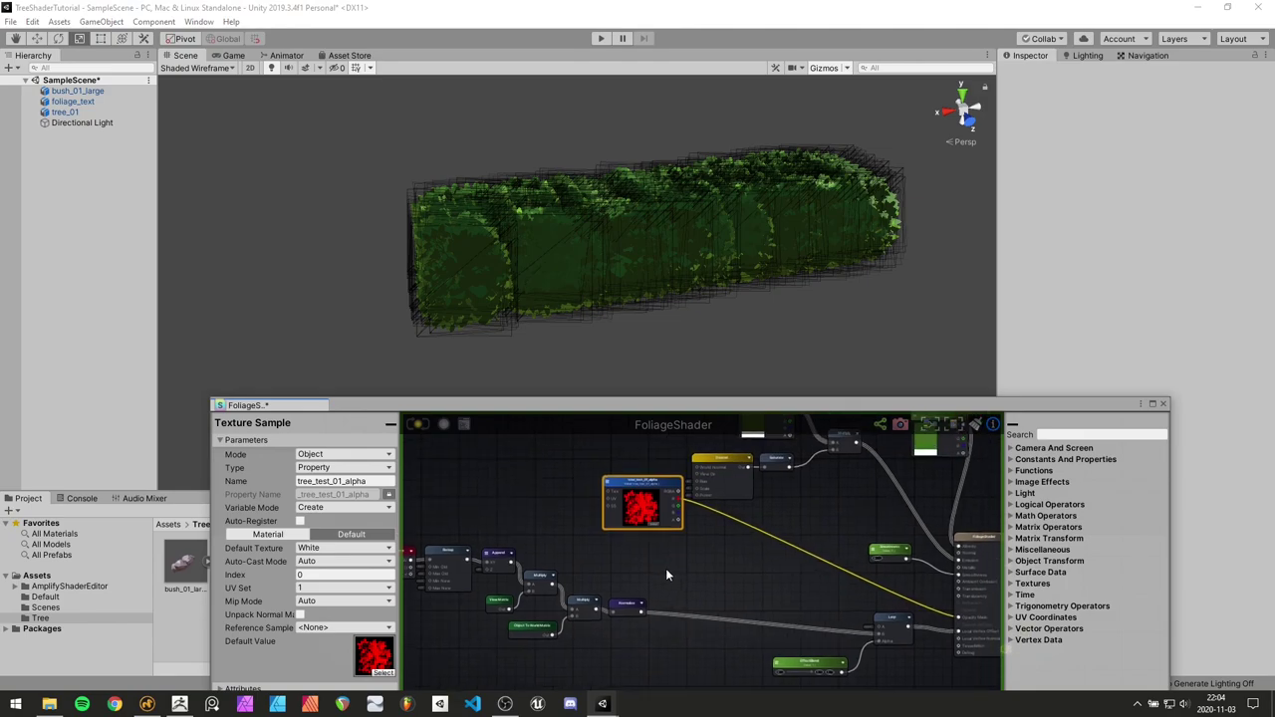
{"action": "scroll", "coordinate": [665, 568], "scroll_direction": "up", "scroll_amount": 3}
{"action": "left_click", "coordinate": [691, 592]}
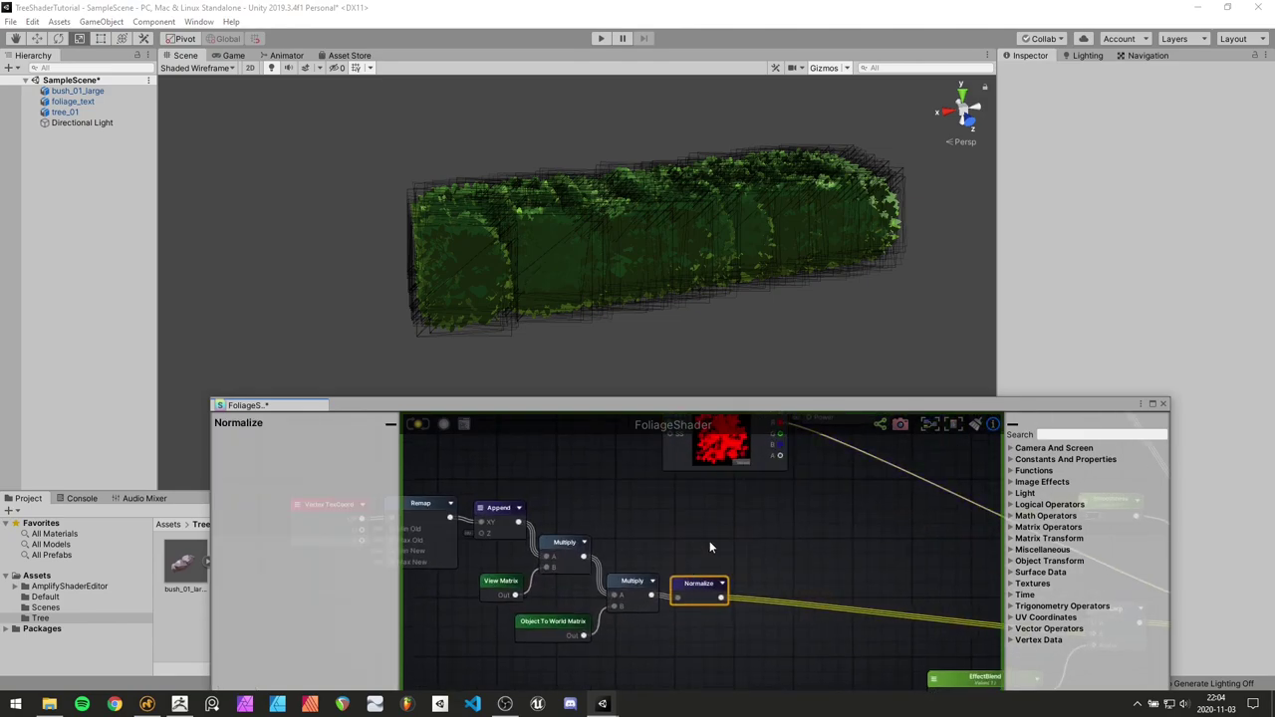
{"action": "scroll", "coordinate": [645, 566], "scroll_direction": "down", "scroll_amount": 2}
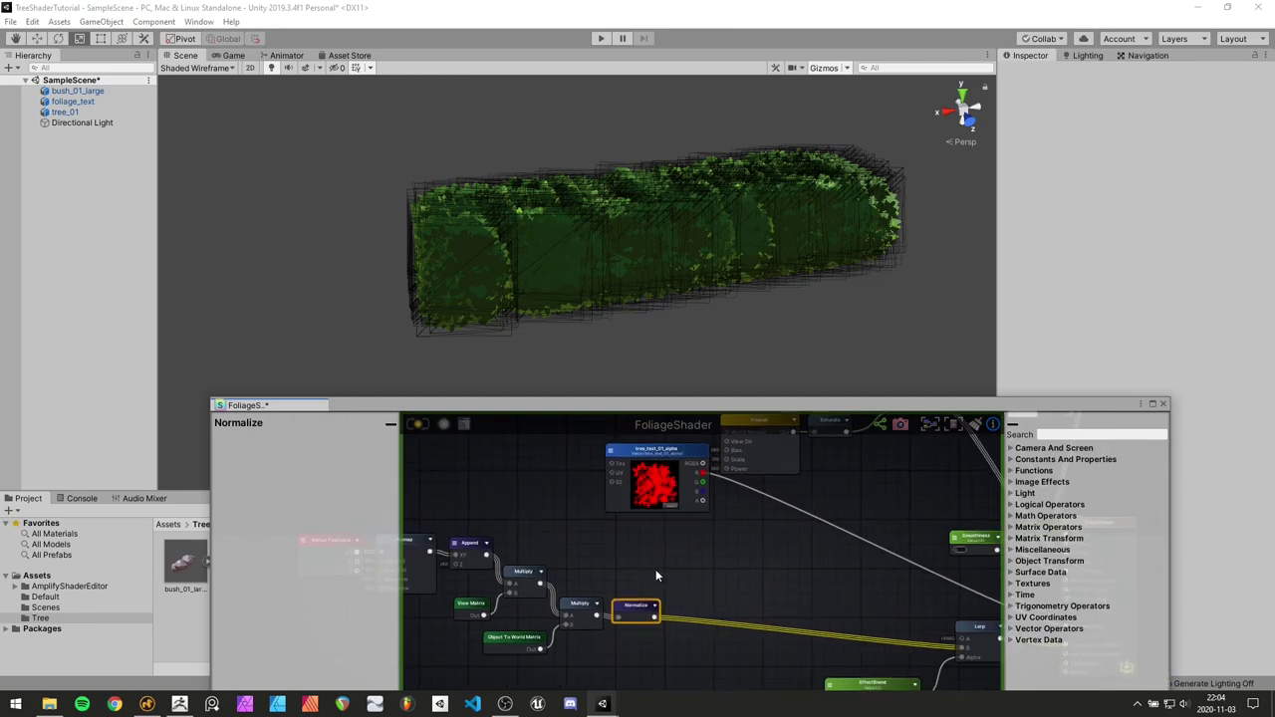
{"action": "mouse_move", "coordinate": [655, 574]}
{"action": "middle_mouse_down"}
{"action": "mouse_move", "coordinate": [637, 570]}
{"action": "mouse_move", "coordinate": [663, 554]}
{"action": "middle_mouse_up"}
{"action": "left_click", "coordinate": [659, 576]}
{"action": "scroll", "coordinate": [663, 553], "scroll_direction": "up", "scroll_amount": 2}
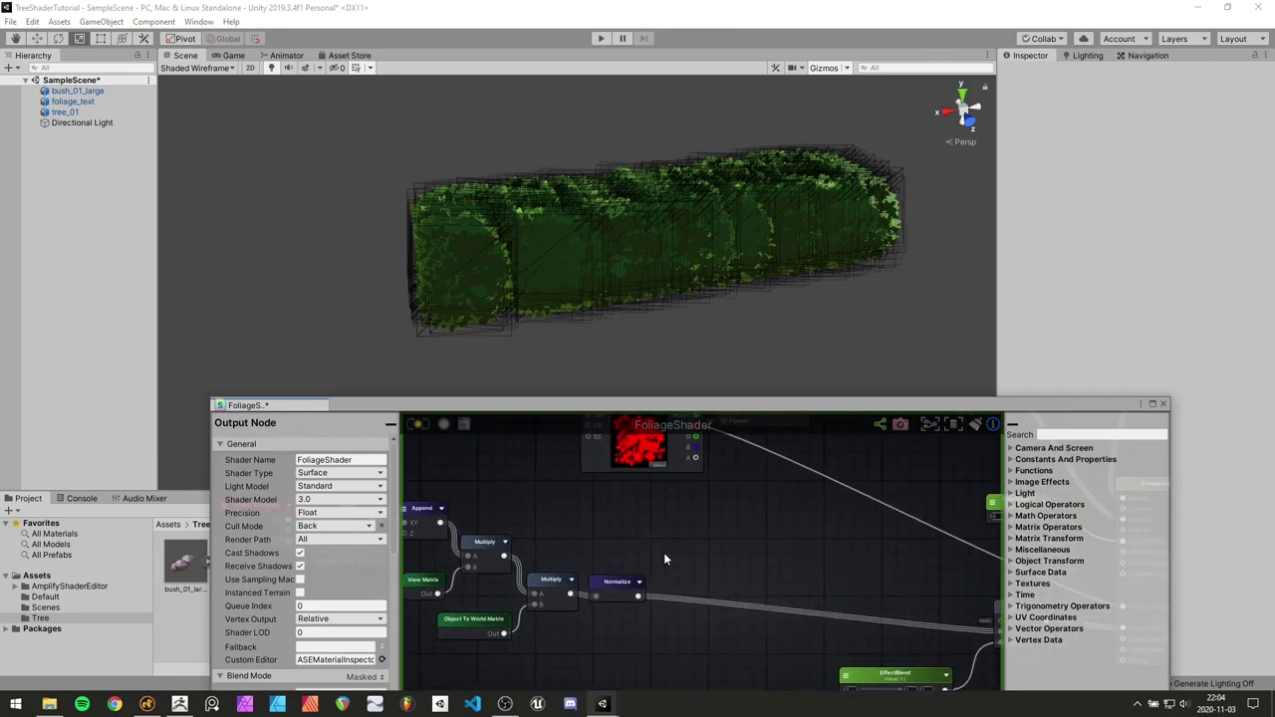
{"action": "left_click_drag", "start_coordinate": [632, 397], "coordinate": [633, 189]}
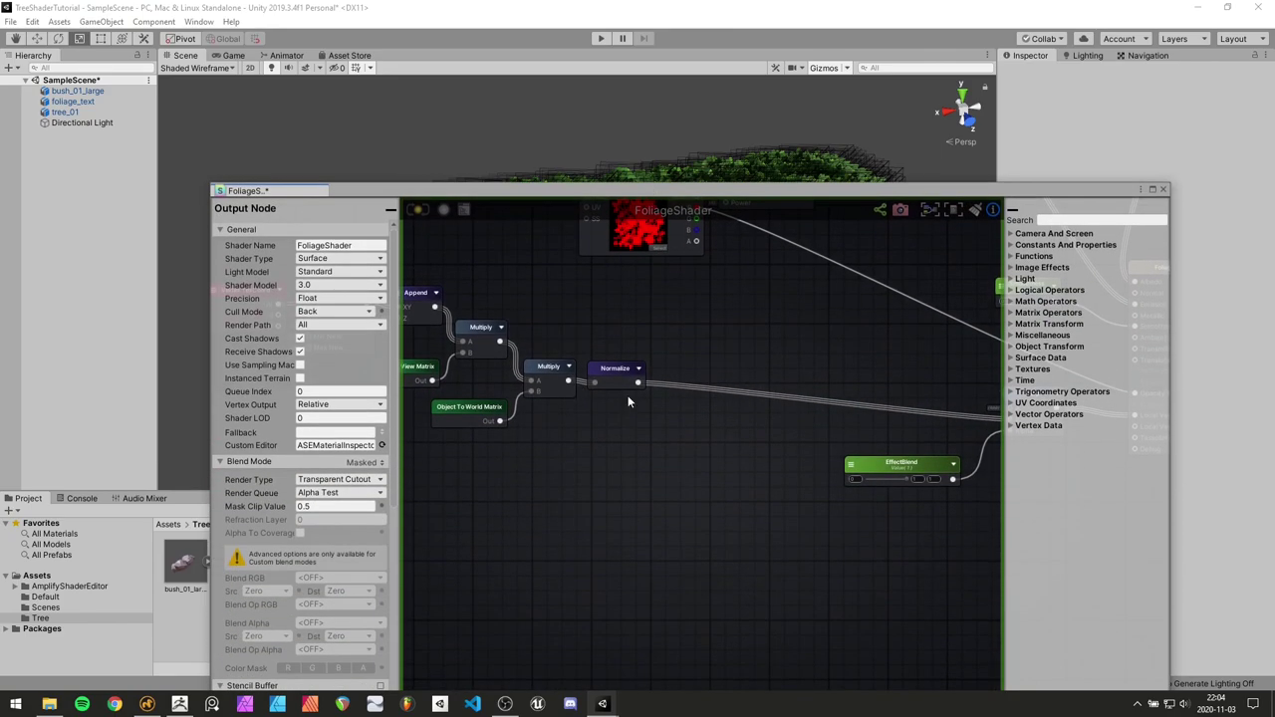
{"action": "scroll", "coordinate": [801, 494], "scroll_direction": "down", "scroll_amount": 2}
{"action": "scroll", "coordinate": [748, 486], "scroll_direction": "up", "scroll_amount": 2}
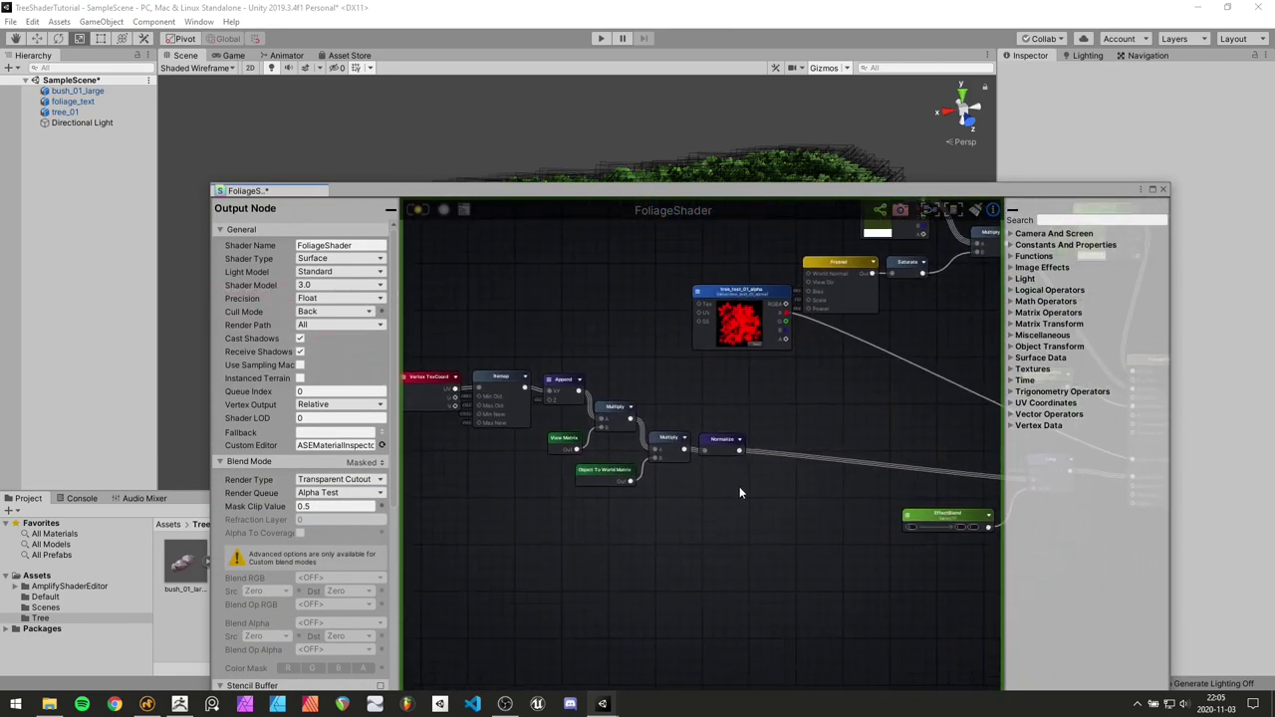
{"action": "left_click", "coordinate": [444, 387]}
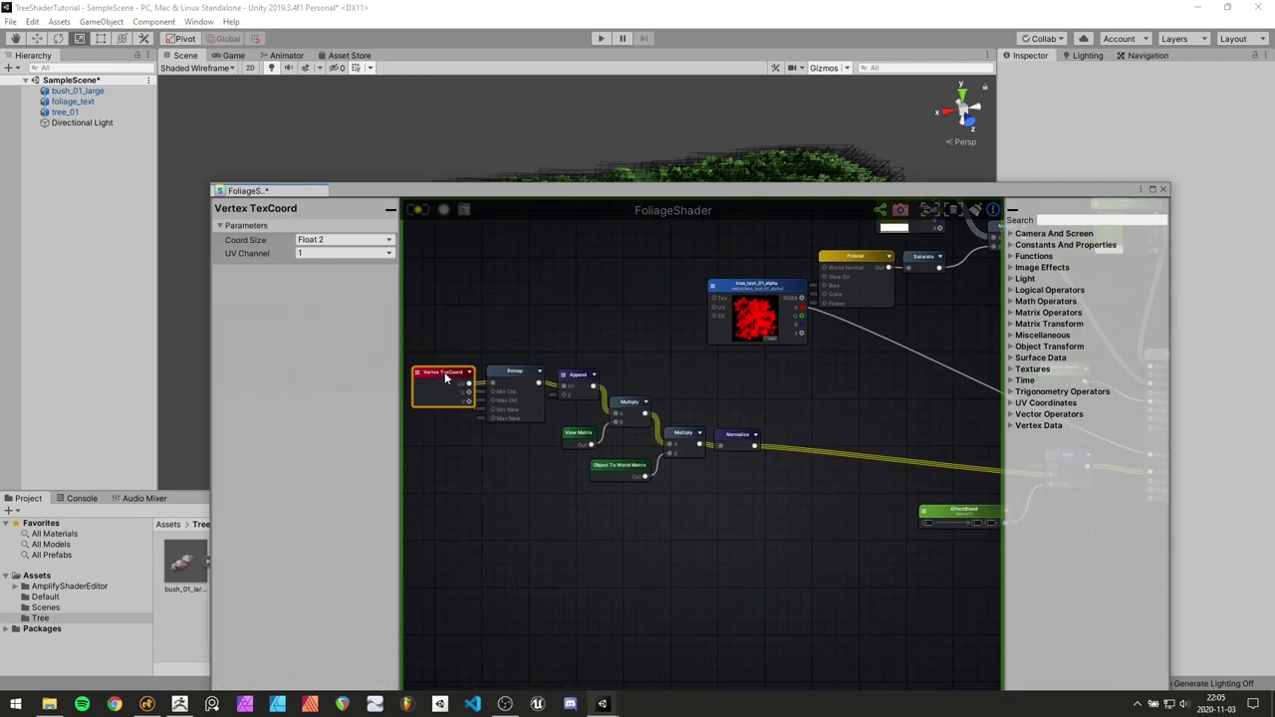
Add a Multiply node after Normalize and connect the Normalize output to its B input
{"action": "left_click", "coordinate": [747, 455]}
{"action": "key", "text": "m"}
{"action": "left_click", "coordinate": [810, 412]}
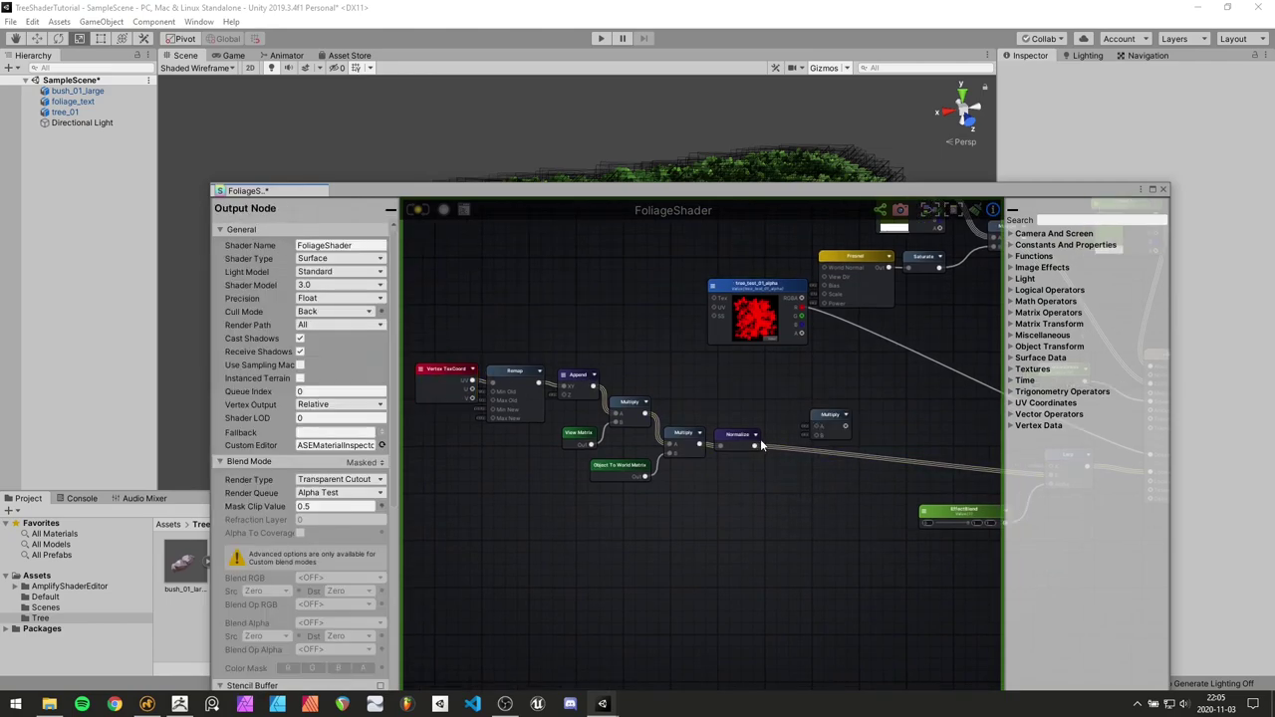
{"action": "left_click_drag", "start_coordinate": [755, 446], "coordinate": [814, 415]}
Add a Float node above Normalize, make it a Property and name it BillboardSize
{"action": "left_click", "coordinate": [728, 386]}
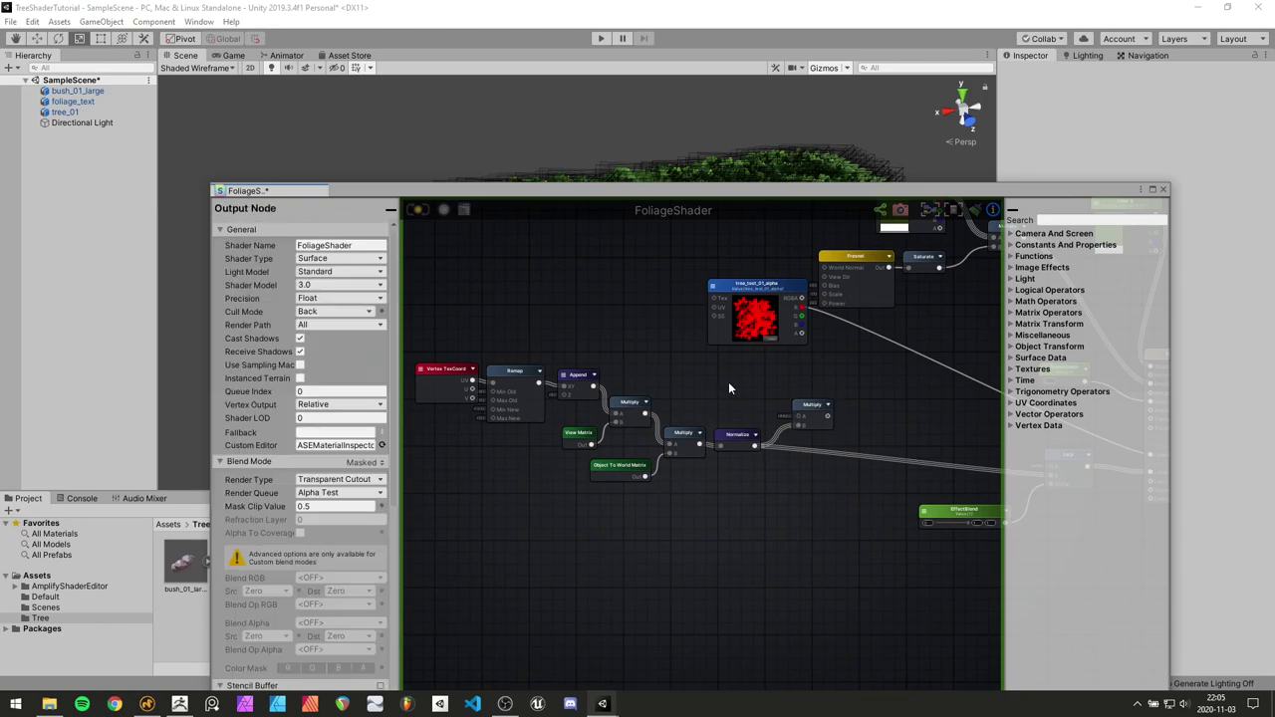
{"action": "left_click", "coordinate": [728, 387]}
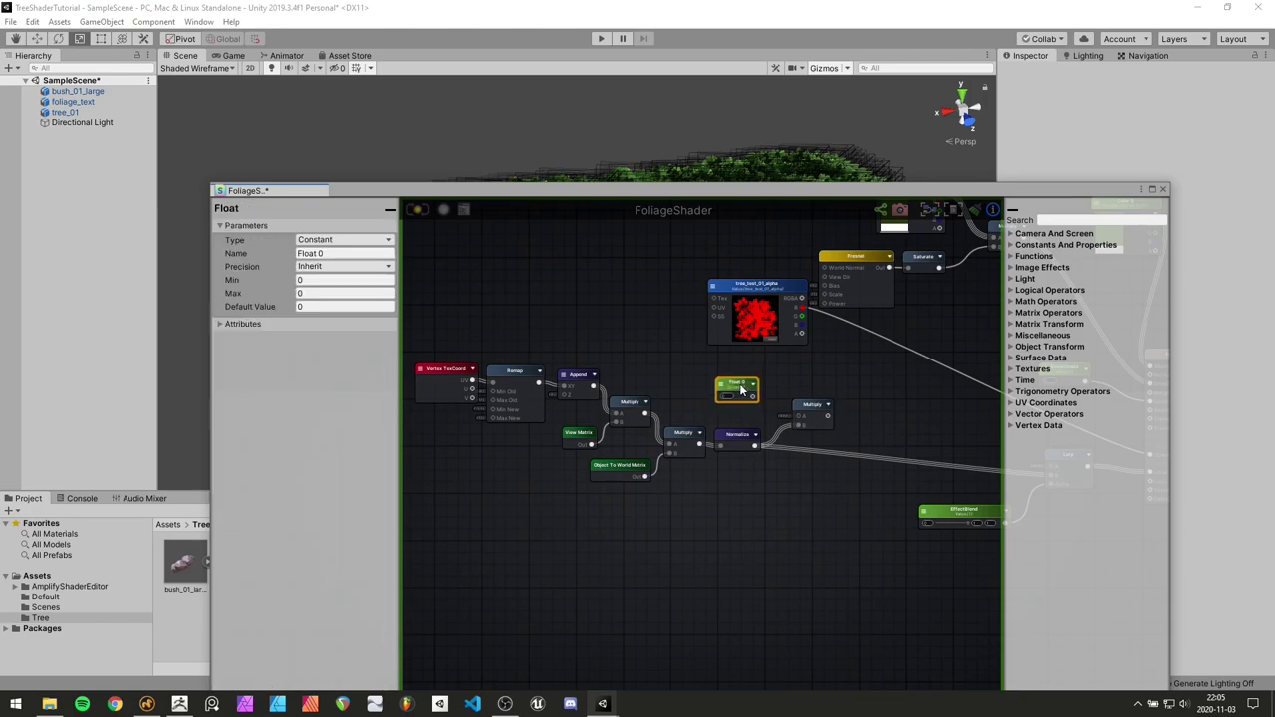
{"action": "left_click", "coordinate": [352, 241]}
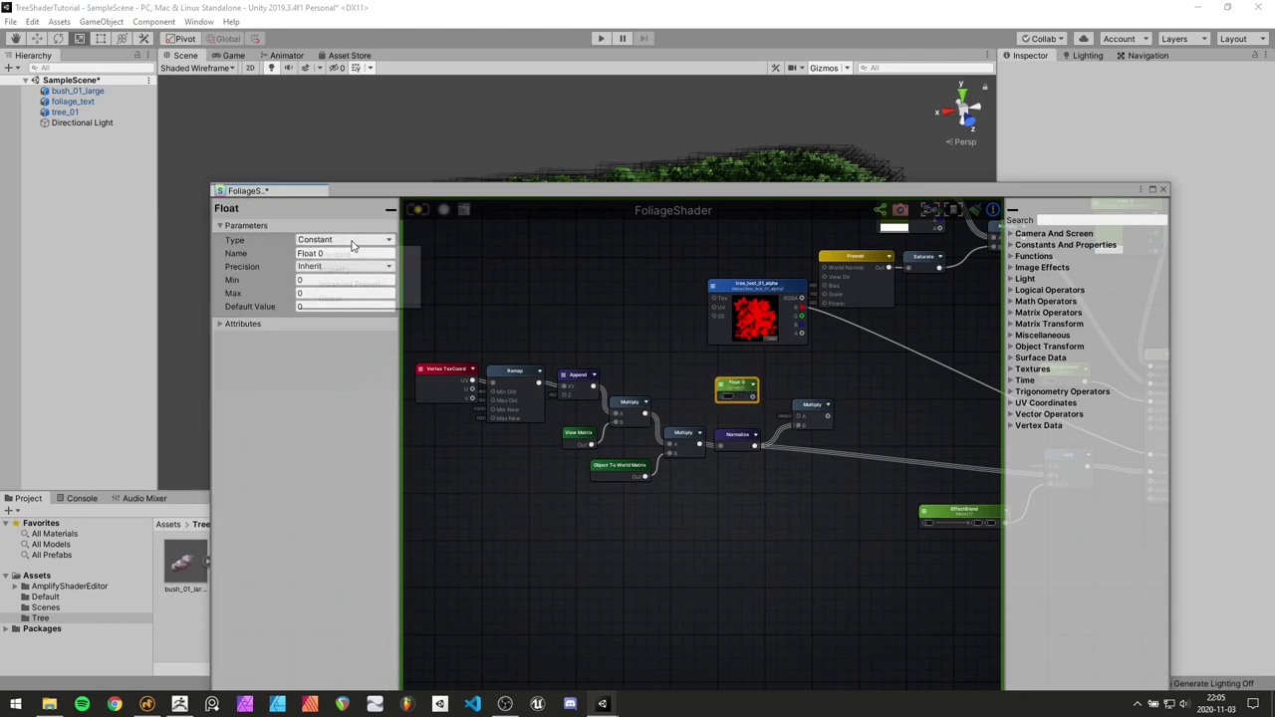
{"action": "left_click", "coordinate": [343, 267]}
{"action": "left_click", "coordinate": [351, 254]}
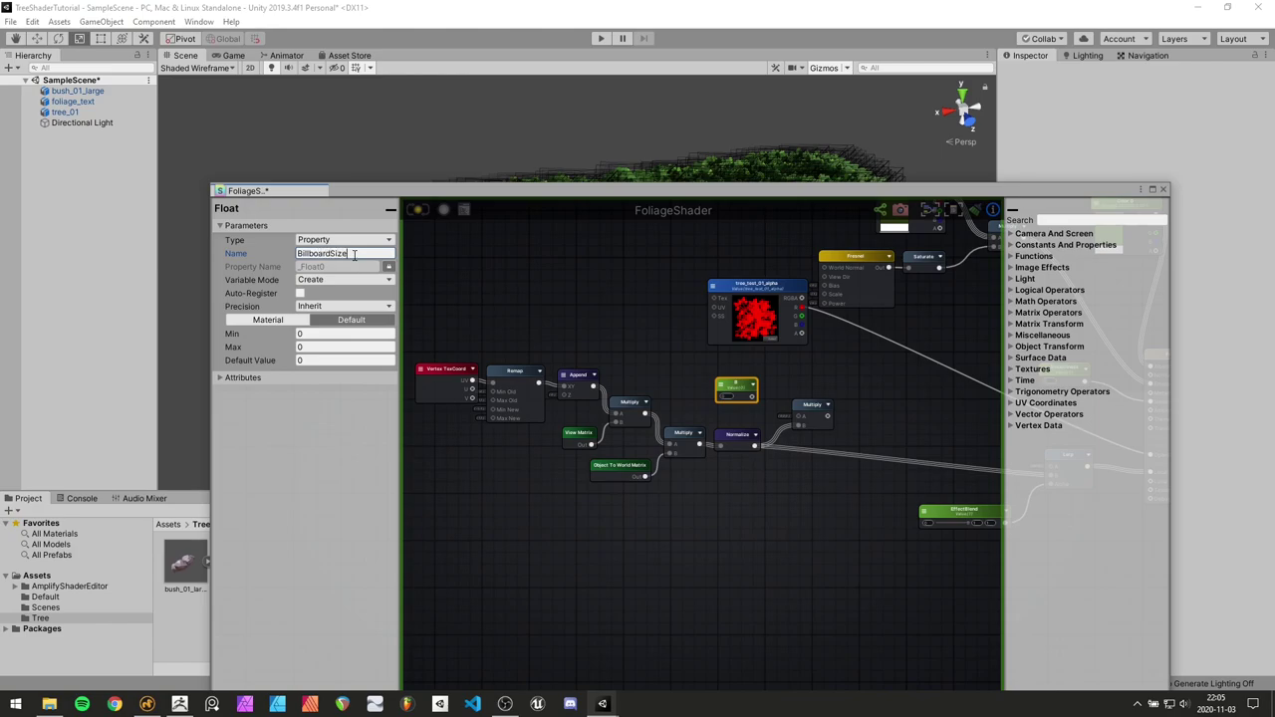
Give BillboardSize a Max of 0 and a default value of 1
{"action": "left_click", "coordinate": [320, 346]}
{"action": "type", "text": "1"}
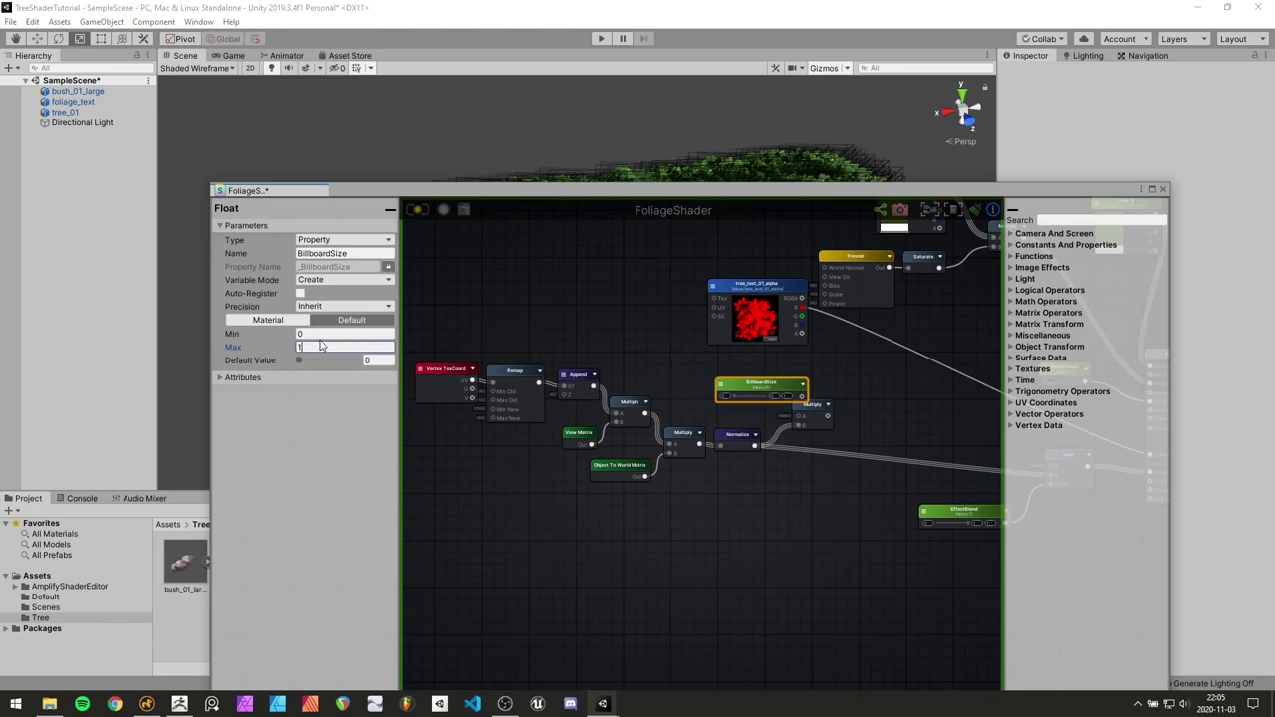
{"action": "key", "text": "BackSpace"}
{"action": "type", "text": "0"}
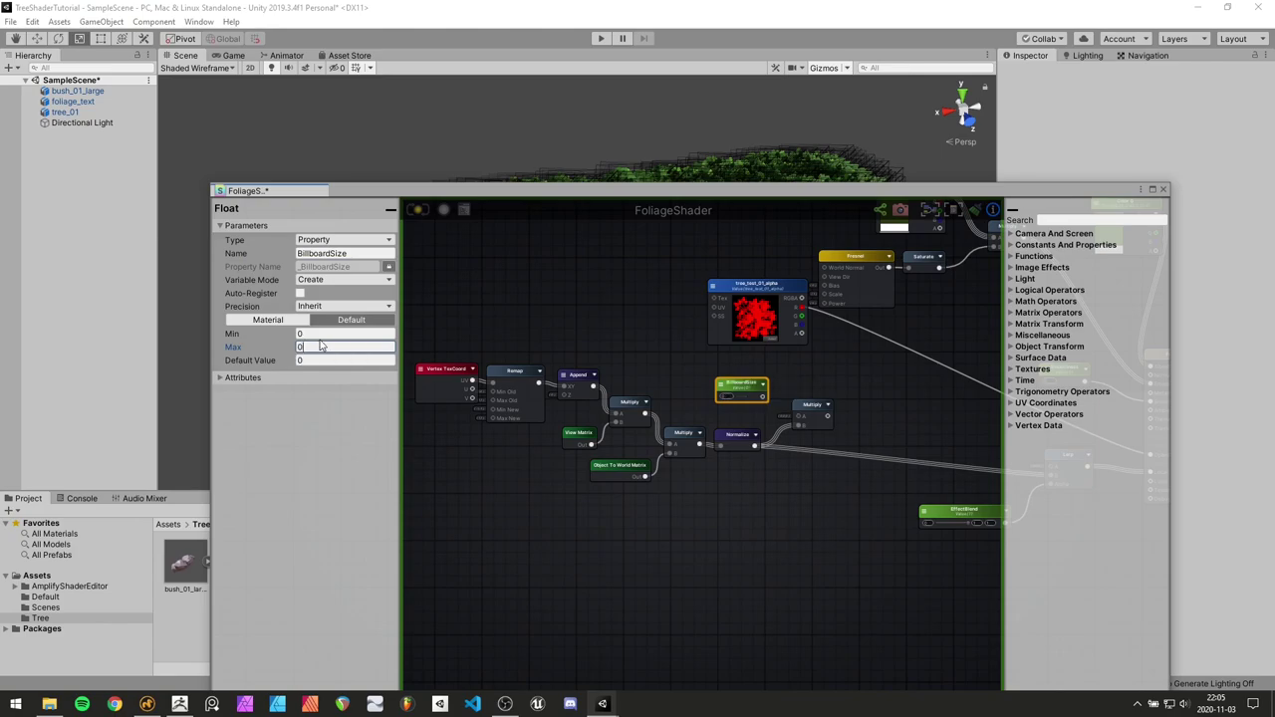
{"action": "key", "text": "Tab"}
{"action": "type", "text": "1"}
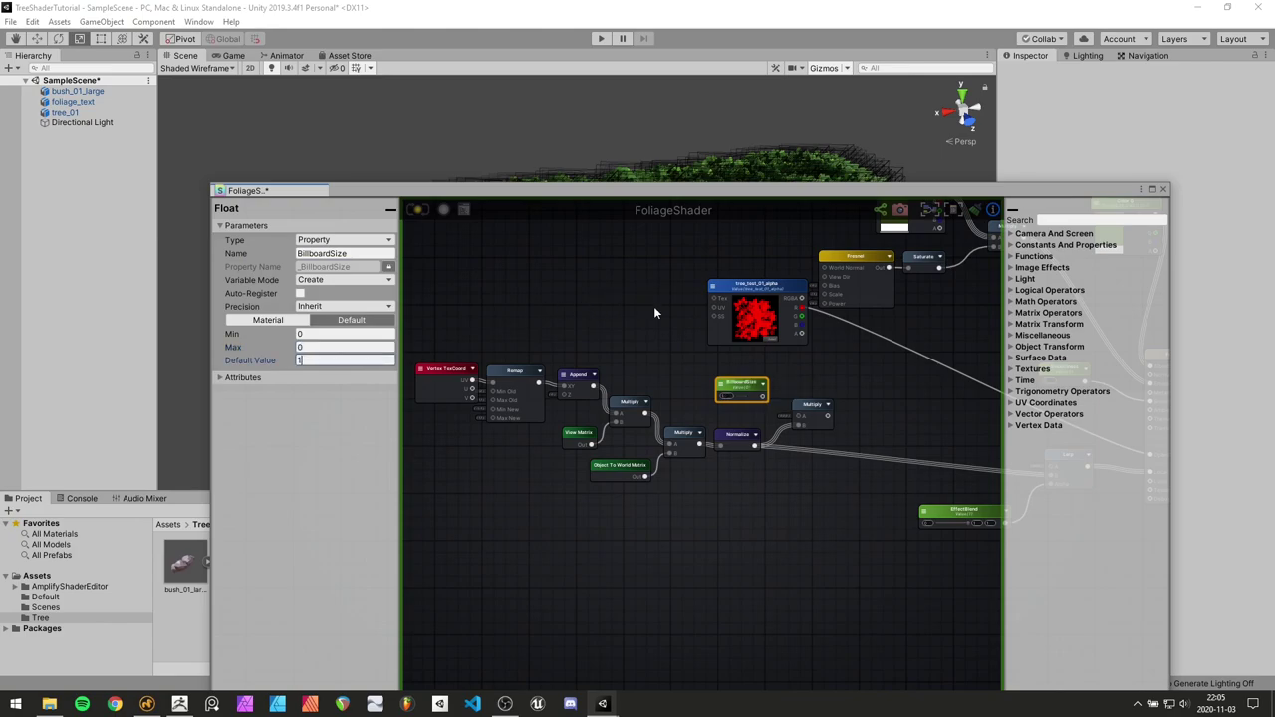
Connect BillboardSize to the new Multiply's A input and the Multiply output to the Lerp's B input
{"action": "left_click", "coordinate": [710, 389]}
{"action": "scroll", "coordinate": [711, 398], "scroll_direction": "up", "scroll_amount": 3}
{"action": "left_click", "coordinate": [658, 376]}
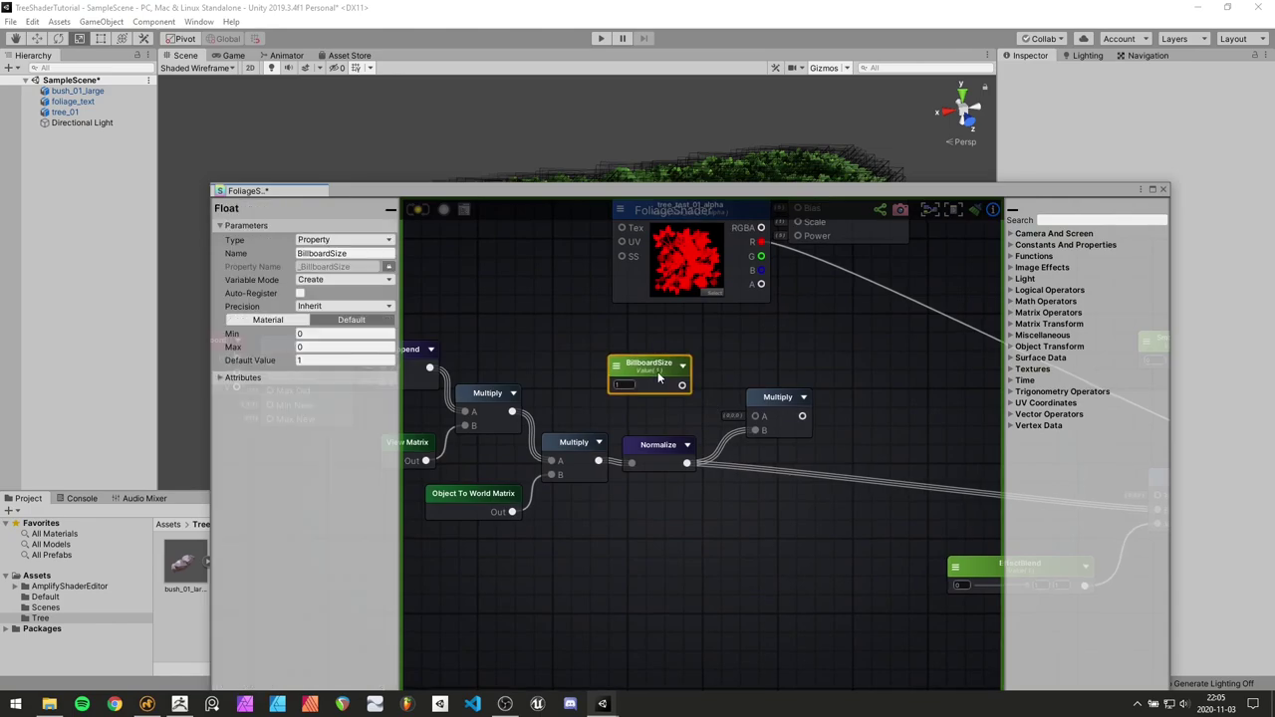
{"action": "left_click_drag", "start_coordinate": [657, 372], "coordinate": [756, 415]}
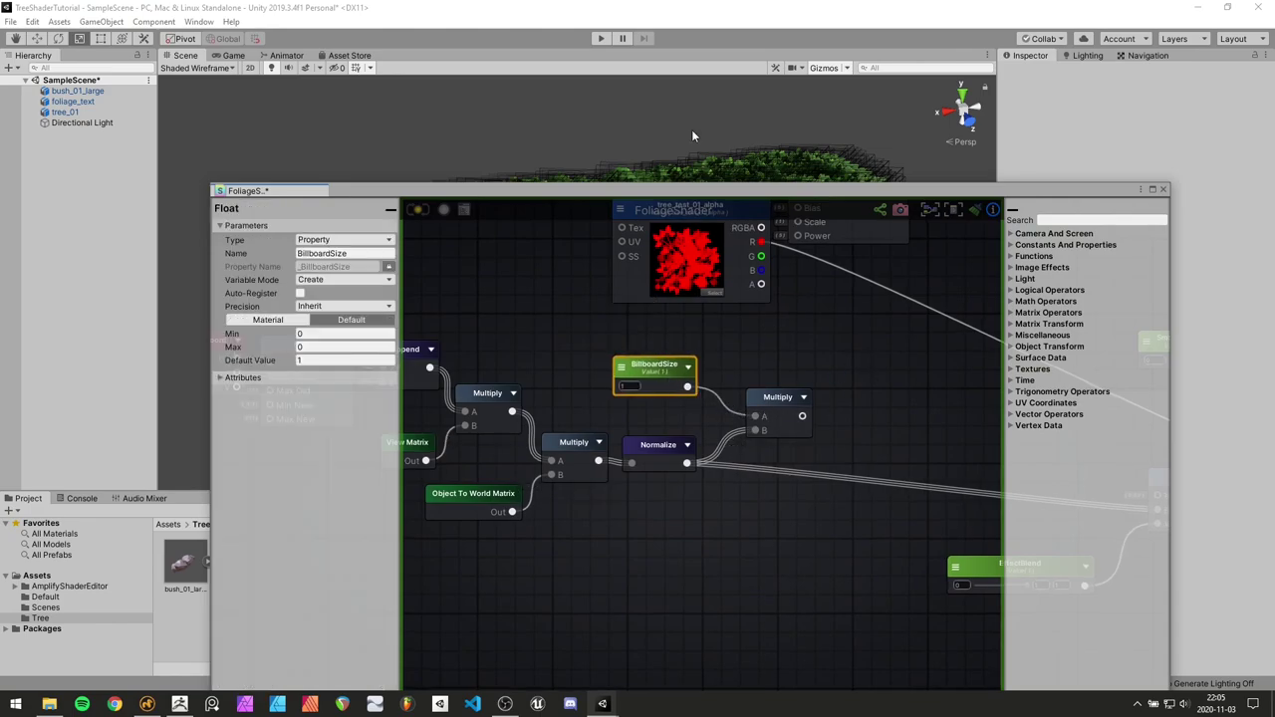
{"action": "middle_click_drag", "start_coordinate": [817, 418], "coordinate": [635, 396]}
{"action": "scroll", "coordinate": [634, 395], "scroll_direction": "down", "scroll_amount": 2}
{"action": "left_click_drag", "start_coordinate": [629, 394], "coordinate": [909, 468]}
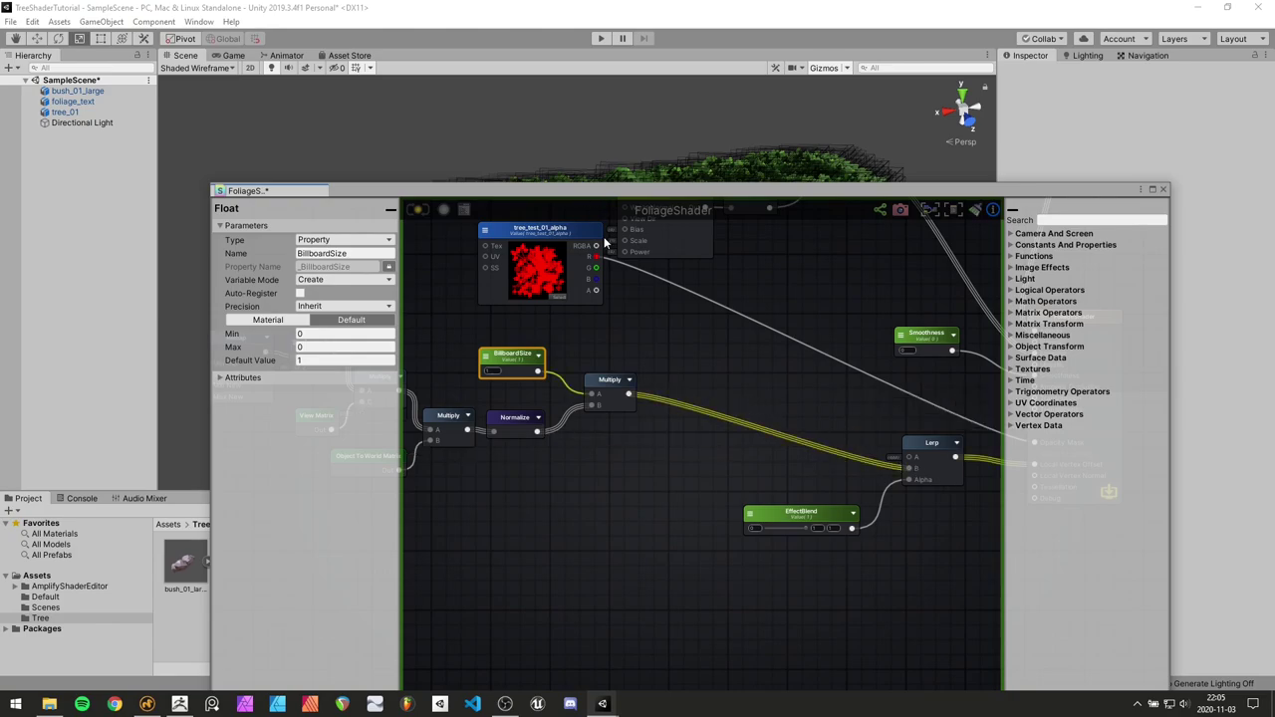
Save the shader, uncover the scene, select the Foliage01 material and bring tree_01's foliage into view
{"action": "left_click_drag", "start_coordinate": [588, 191], "coordinate": [510, 631]}
{"action": "left_click", "coordinate": [235, 563]}
{"action": "scroll", "coordinate": [481, 259], "scroll_direction": "down", "scroll_amount": 3}
{"action": "left_click_drag", "start_coordinate": [482, 259], "coordinate": [848, 265], "text": "alt"}
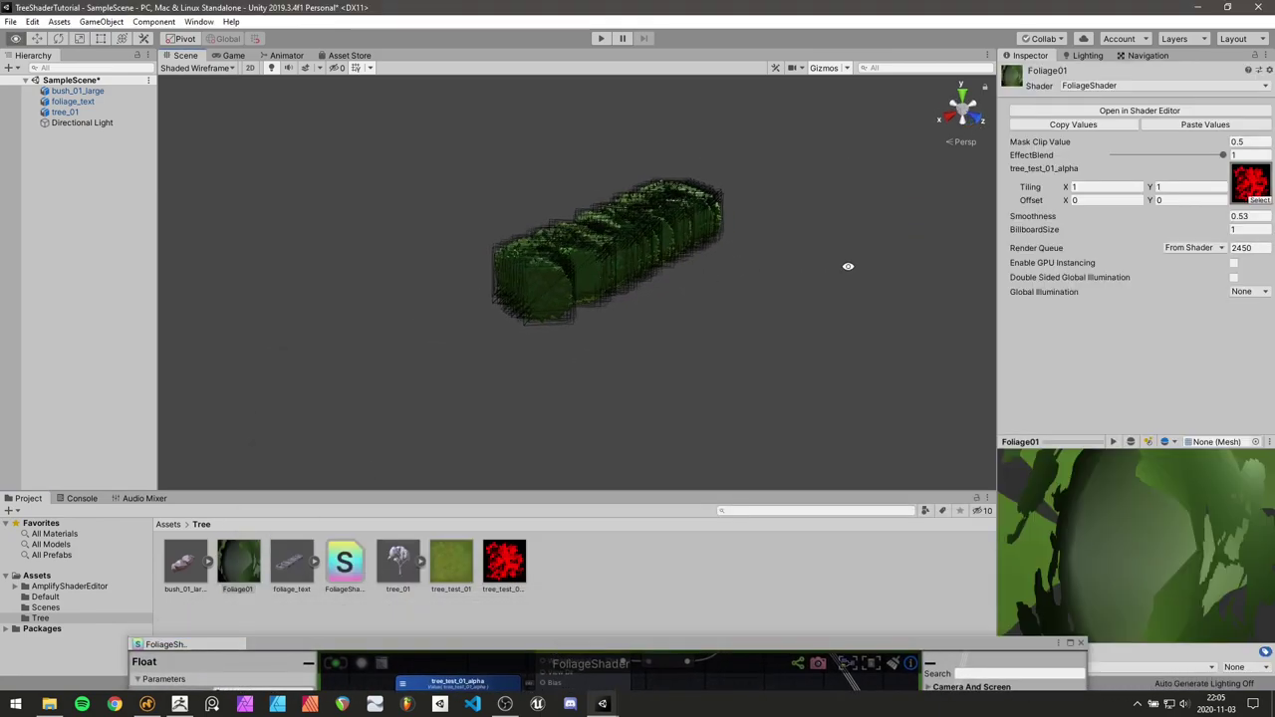
{"action": "middle_click_drag", "start_coordinate": [848, 265], "coordinate": [558, 344], "text": "alt"}
{"action": "right_click_drag", "start_coordinate": [558, 345], "coordinate": [503, 339], "text": "alt"}
{"action": "middle_click_drag", "start_coordinate": [503, 339], "coordinate": [485, 242], "text": "alt"}
{"action": "left_click_drag", "start_coordinate": [485, 242], "coordinate": [435, 199], "text": "alt"}
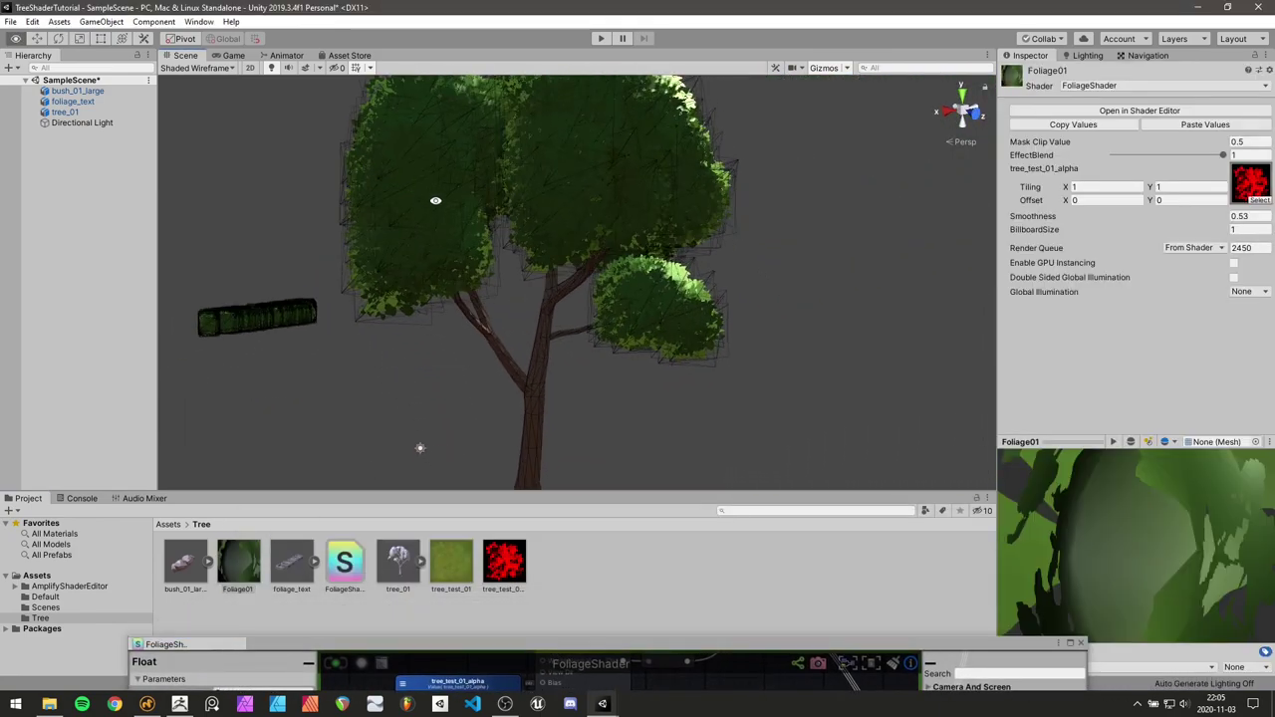
{"action": "middle_click_drag", "start_coordinate": [435, 200], "coordinate": [463, 247], "text": "alt"}
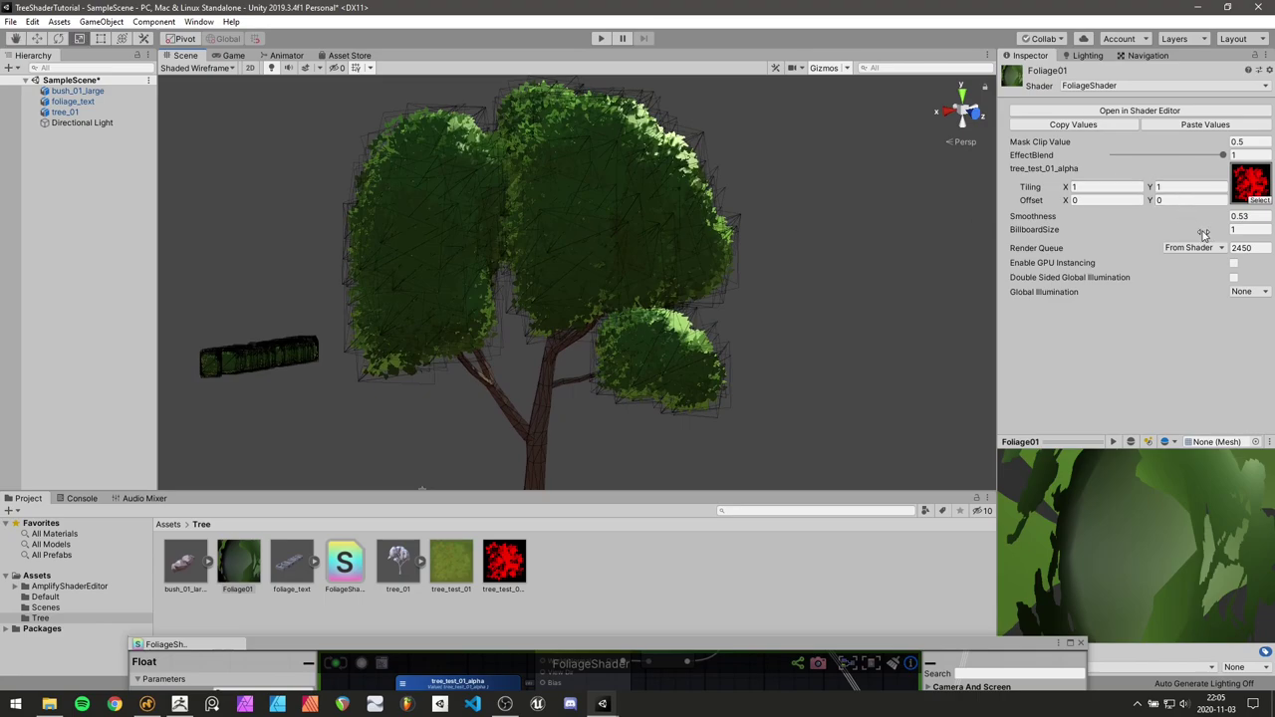
Raise Foliage01's BillboardSize to 2.58 and check the foliage from farther away and closer up
{"action": "left_click_drag", "start_coordinate": [1065, 233], "coordinate": [412, 248]}
{"action": "scroll", "coordinate": [751, 283], "scroll_direction": "down", "scroll_amount": 5}
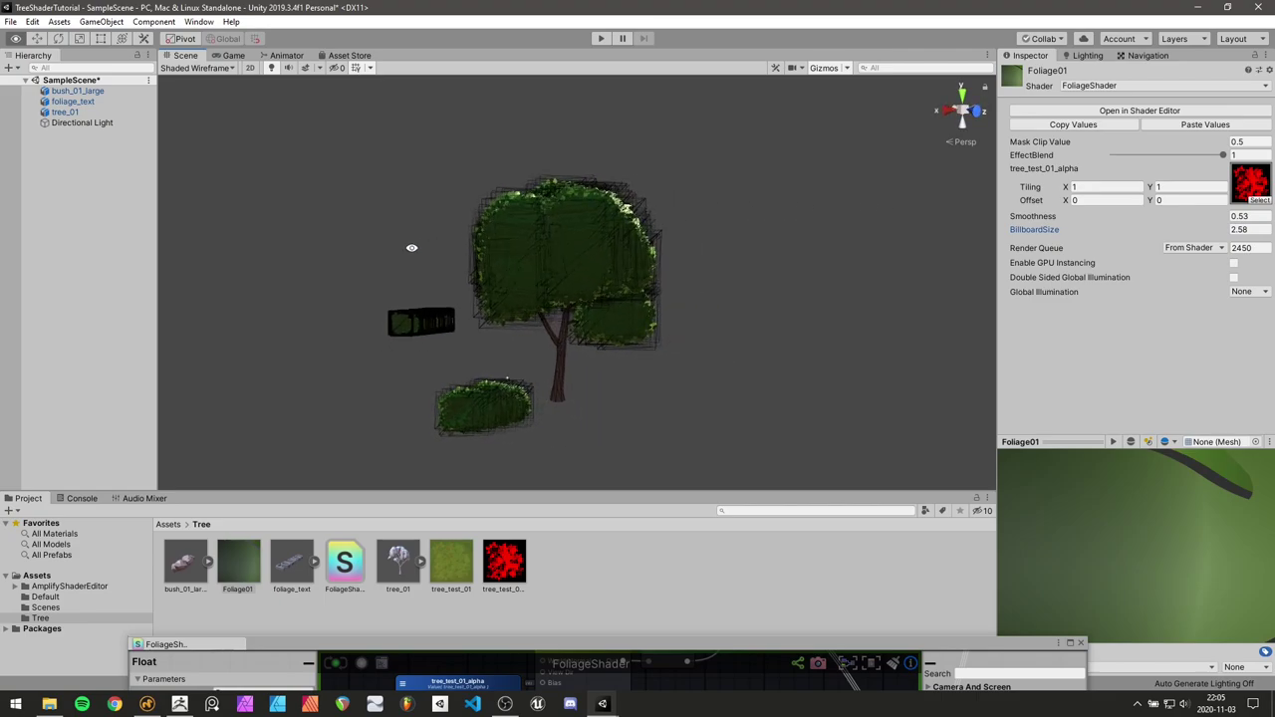
{"action": "scroll", "coordinate": [728, 270], "scroll_direction": "up", "scroll_amount": 10}
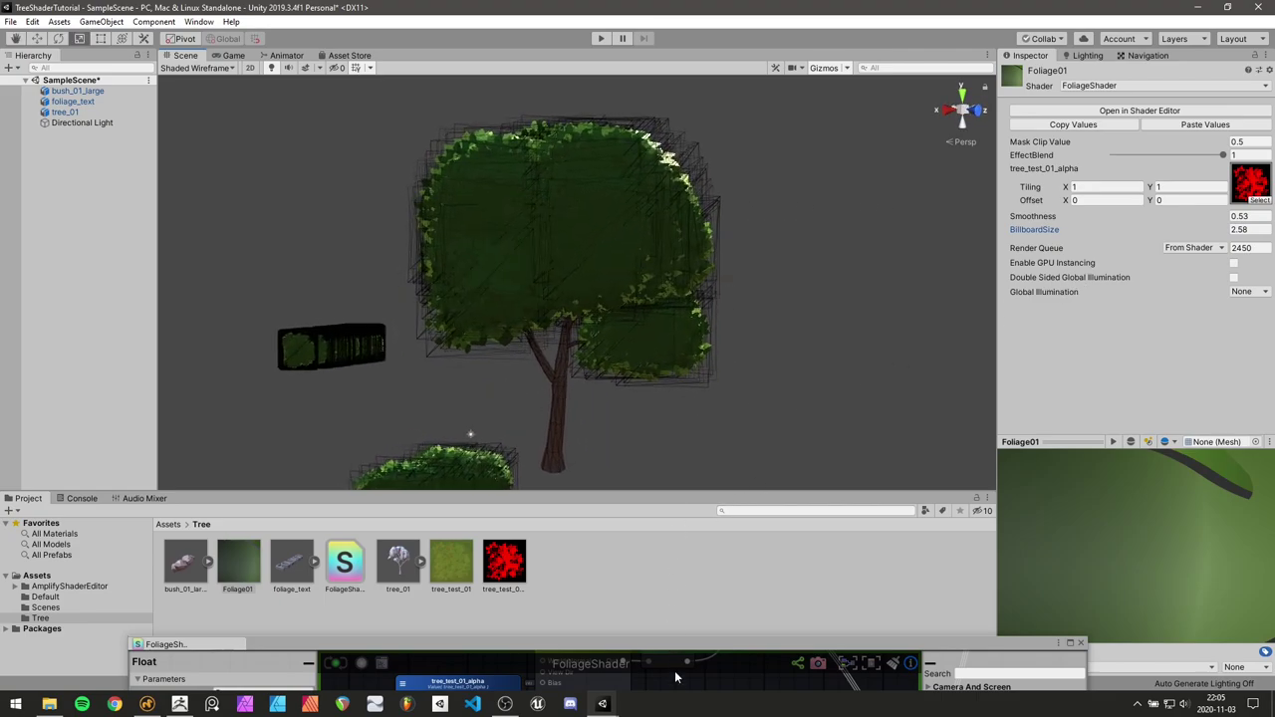
Examine the enlarged leaf quads on tree_01 from another side alongside the shader graph
{"action": "left_click_drag", "start_coordinate": [684, 644], "coordinate": [632, 249]}
{"action": "middle_click_drag", "start_coordinate": [575, 408], "coordinate": [676, 461]}
{"action": "left_click_drag", "start_coordinate": [500, 253], "coordinate": [559, 391]}
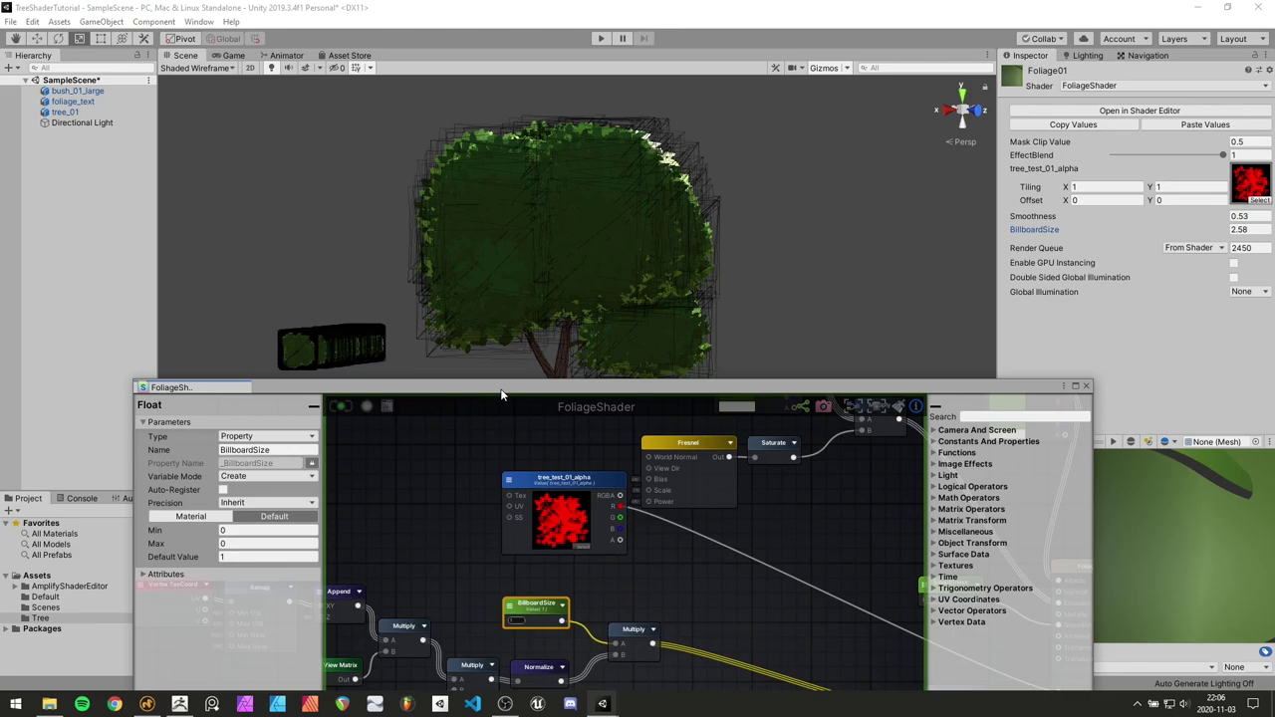
{"action": "left_click_drag", "start_coordinate": [610, 200], "coordinate": [485, 295], "text": "alt"}
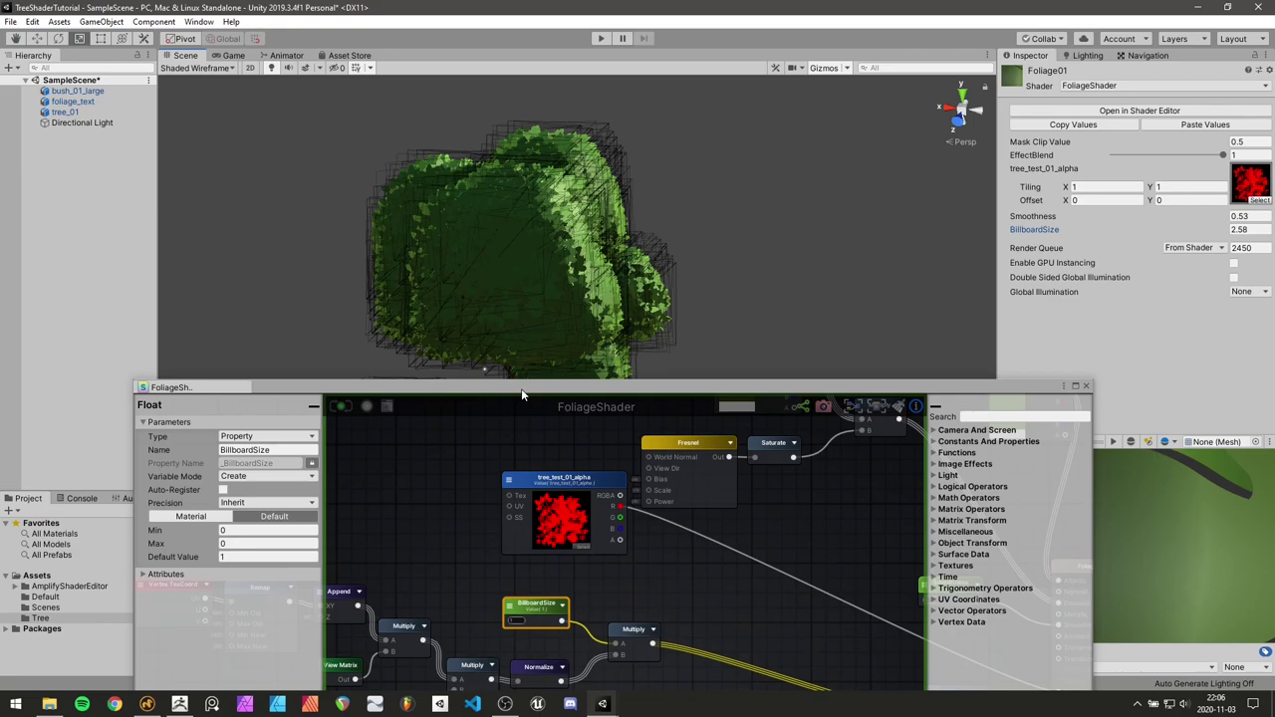
Shift the Lerp and EffectBlend nodes toward the output node and the billboard offset chain away from them
{"action": "left_click_drag", "start_coordinate": [521, 388], "coordinate": [475, 223]}
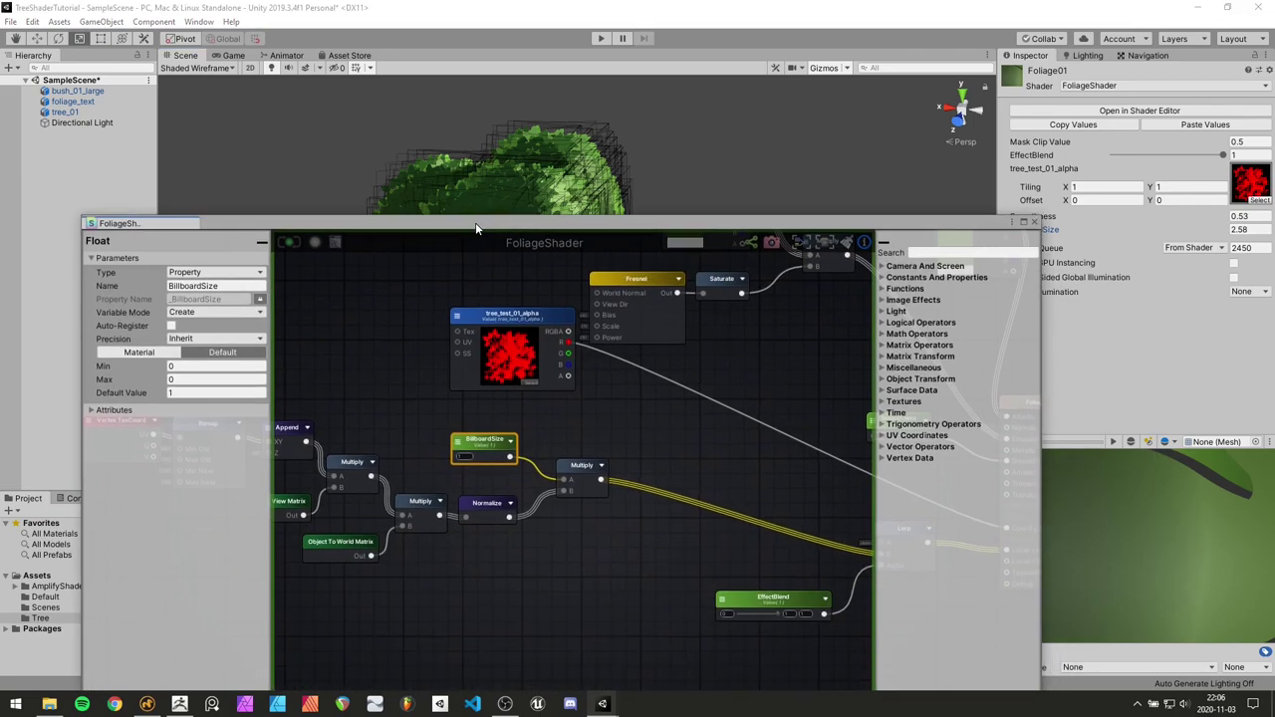
{"action": "scroll", "coordinate": [588, 383], "scroll_direction": "down", "scroll_amount": 3}
{"action": "left_click_drag", "start_coordinate": [505, 360], "coordinate": [872, 457]}
{"action": "middle_click_drag", "start_coordinate": [731, 526], "coordinate": [762, 519]}
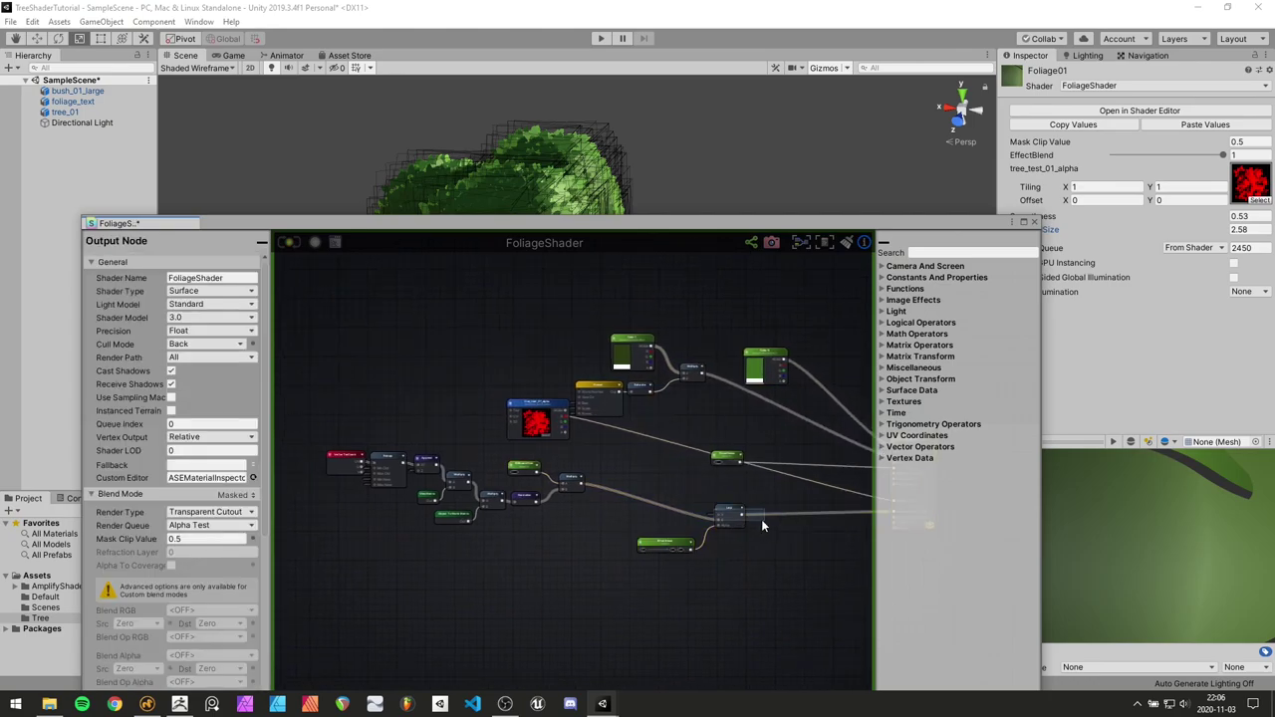
{"action": "left_click_drag", "start_coordinate": [761, 519], "coordinate": [622, 555]}
{"action": "left_click_drag", "start_coordinate": [670, 547], "coordinate": [772, 547]}
{"action": "left_click_drag", "start_coordinate": [588, 556], "coordinate": [291, 400]}
{"action": "left_click_drag", "start_coordinate": [463, 503], "coordinate": [381, 517]}
Move the Fresnel nodes farther up and tree_test_01_alpha closer to the output node, clearing space above the offset chain
{"action": "left_click_drag", "start_coordinate": [638, 379], "coordinate": [478, 428]}
{"action": "left_click_drag", "start_coordinate": [610, 394], "coordinate": [570, 357]}
{"action": "left_click", "coordinate": [538, 418]}
{"action": "left_click_drag", "start_coordinate": [488, 388], "coordinate": [808, 469]}
{"action": "left_click", "coordinate": [615, 552]}
{"action": "scroll", "coordinate": [601, 436], "scroll_direction": "up", "scroll_amount": 4}
{"action": "middle_click_drag", "start_coordinate": [486, 453], "coordinate": [667, 433]}
{"action": "scroll", "coordinate": [600, 435], "scroll_direction": "down", "scroll_amount": 1}
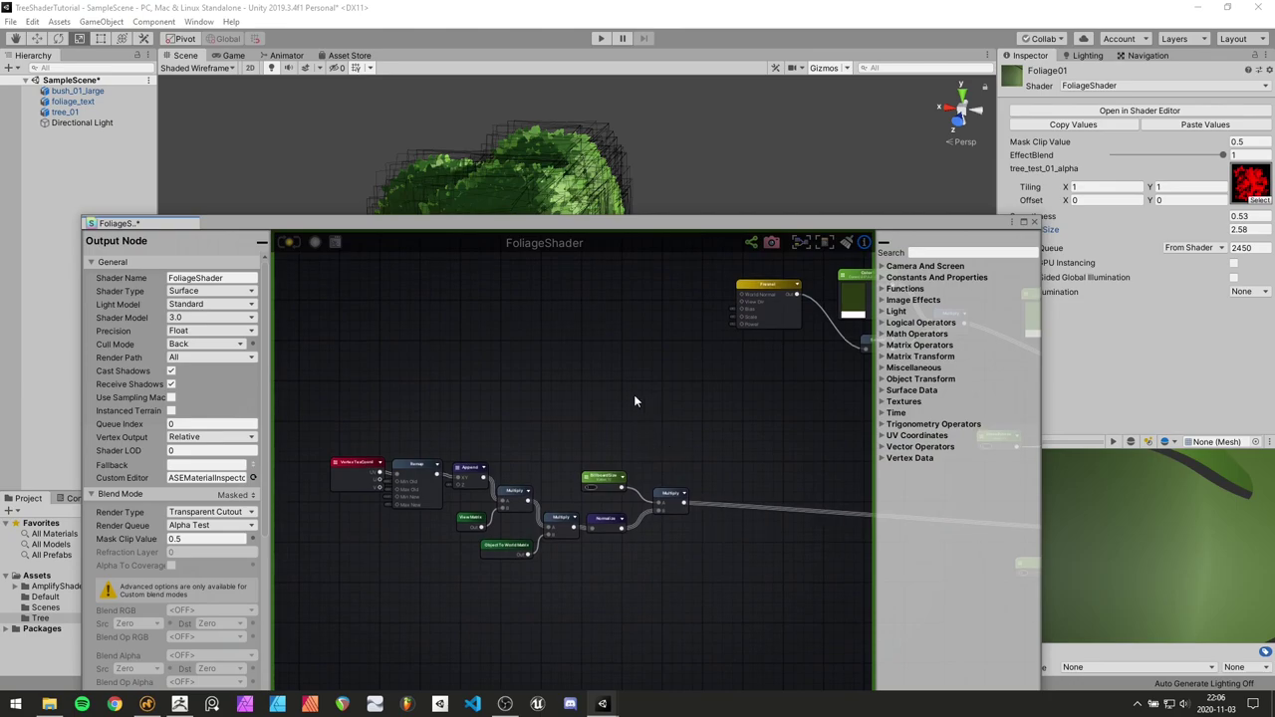
Add a Vertex Normal node to the graph and place it above the BillboardSize node
{"action": "right_click", "coordinate": [635, 398]}
{"action": "type", "text": "vert"}
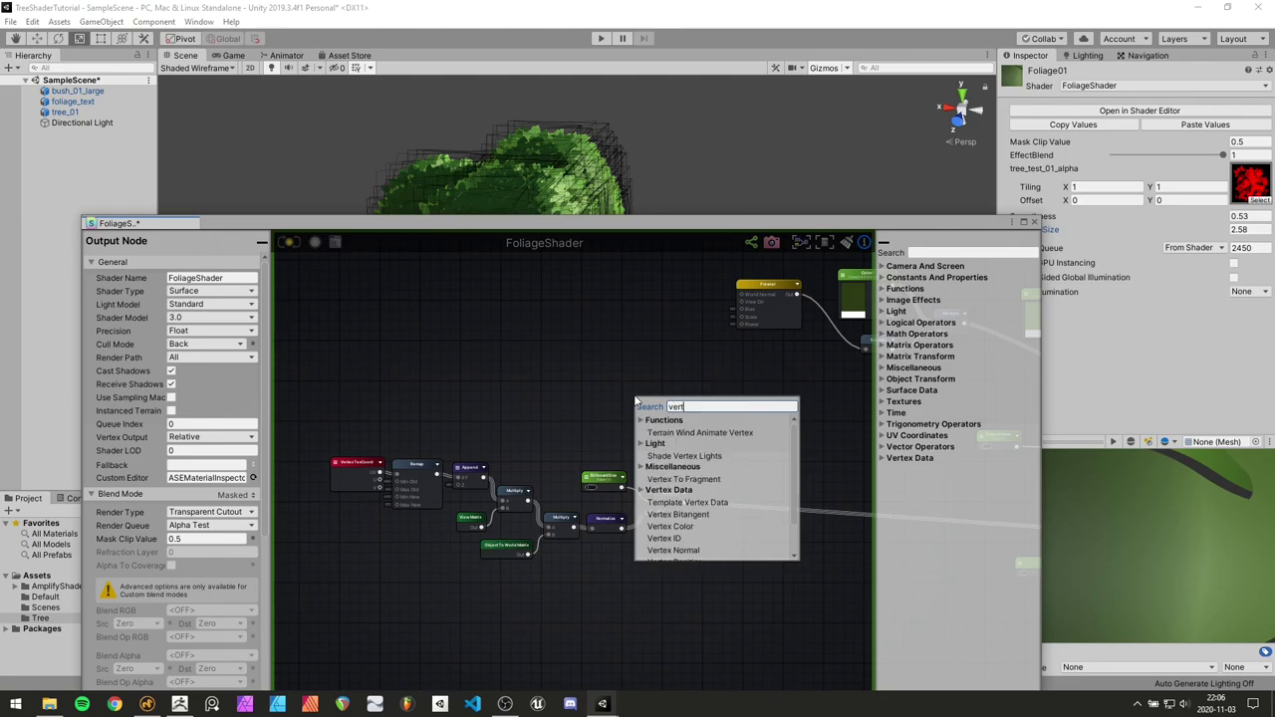
{"action": "type", "text": " norma"}
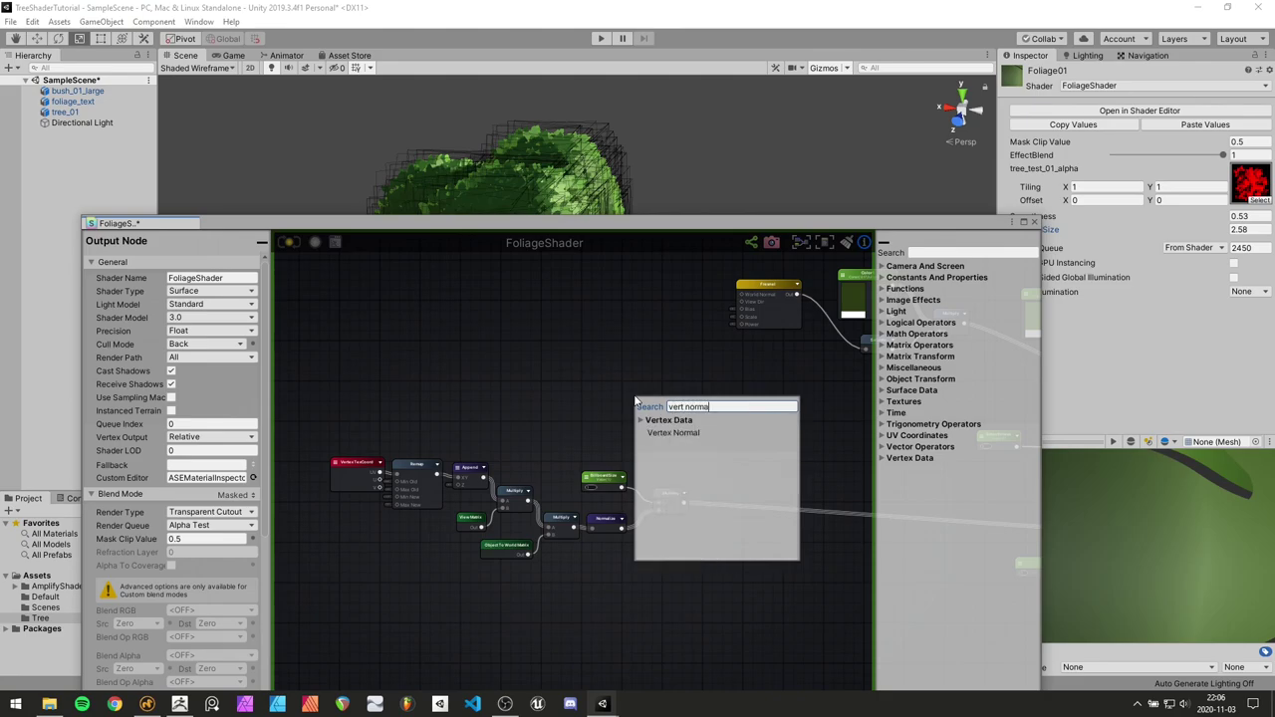
{"action": "left_click", "coordinate": [668, 434]}
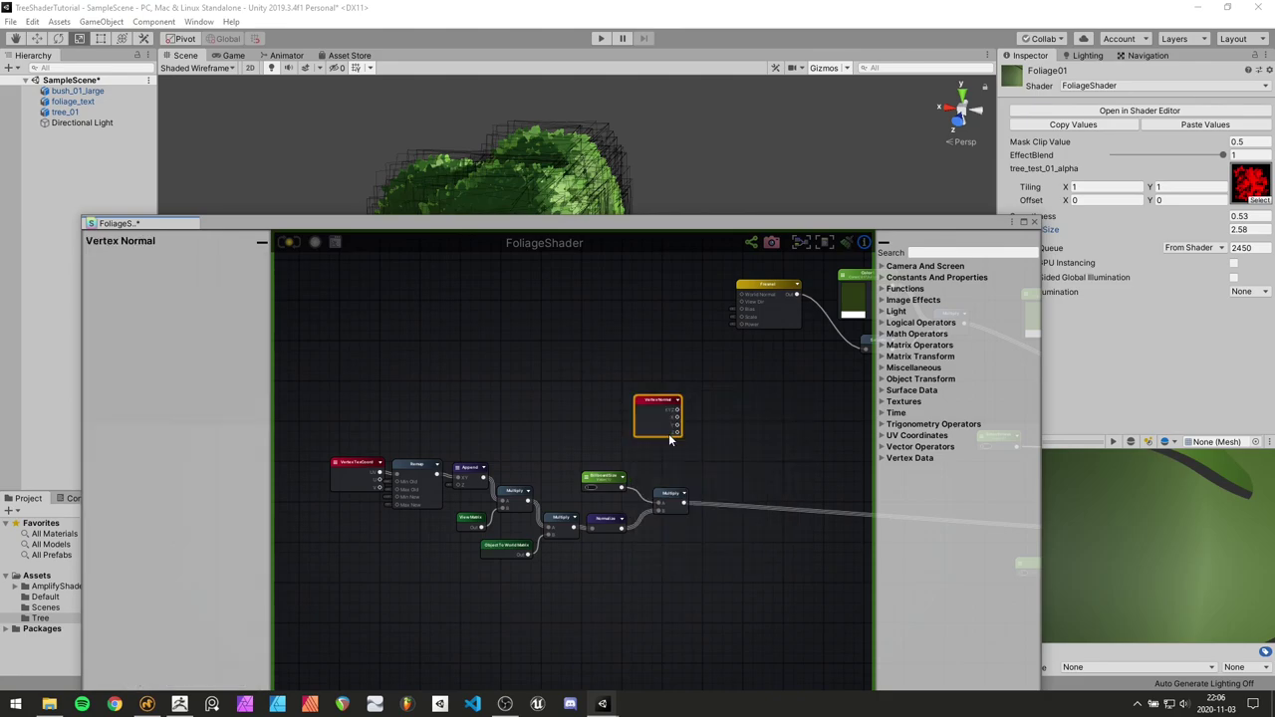
{"action": "left_click_drag", "start_coordinate": [667, 404], "coordinate": [592, 375]}
{"action": "scroll", "coordinate": [639, 391], "scroll_direction": "up", "scroll_amount": 3}
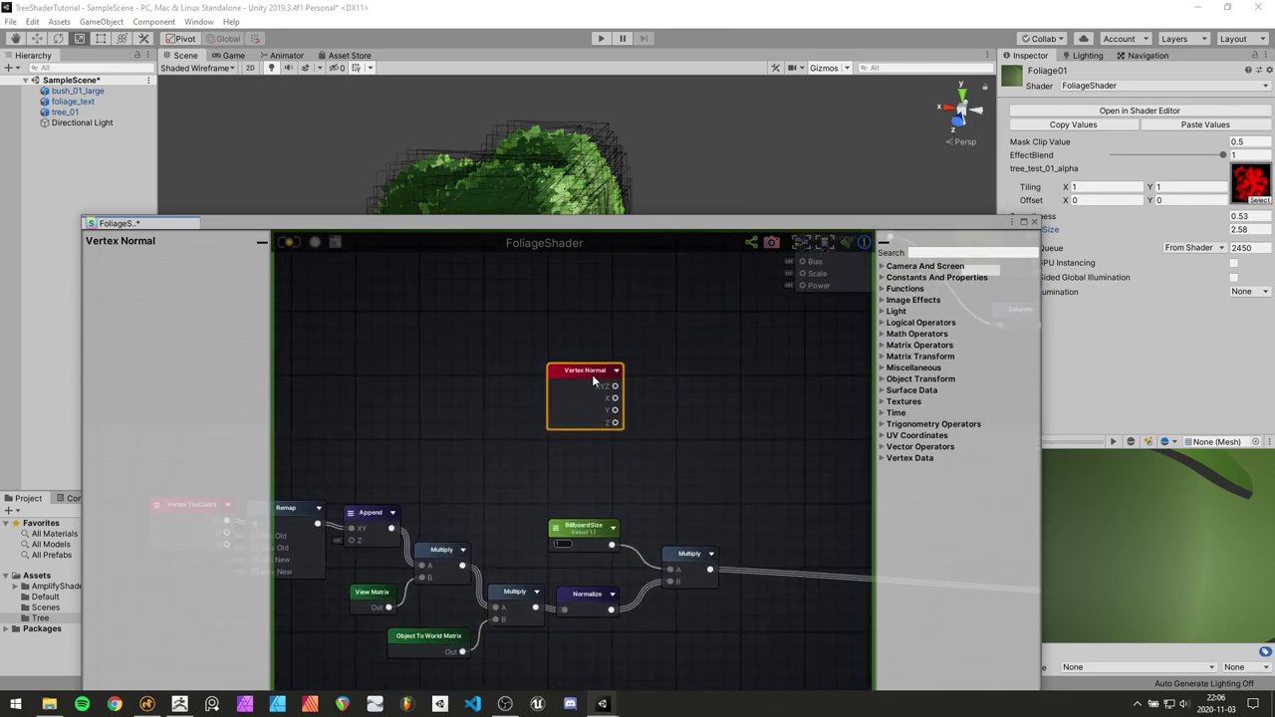
{"action": "left_click", "coordinate": [643, 409]}
{"action": "left_click_drag", "start_coordinate": [587, 375], "coordinate": [586, 359]}
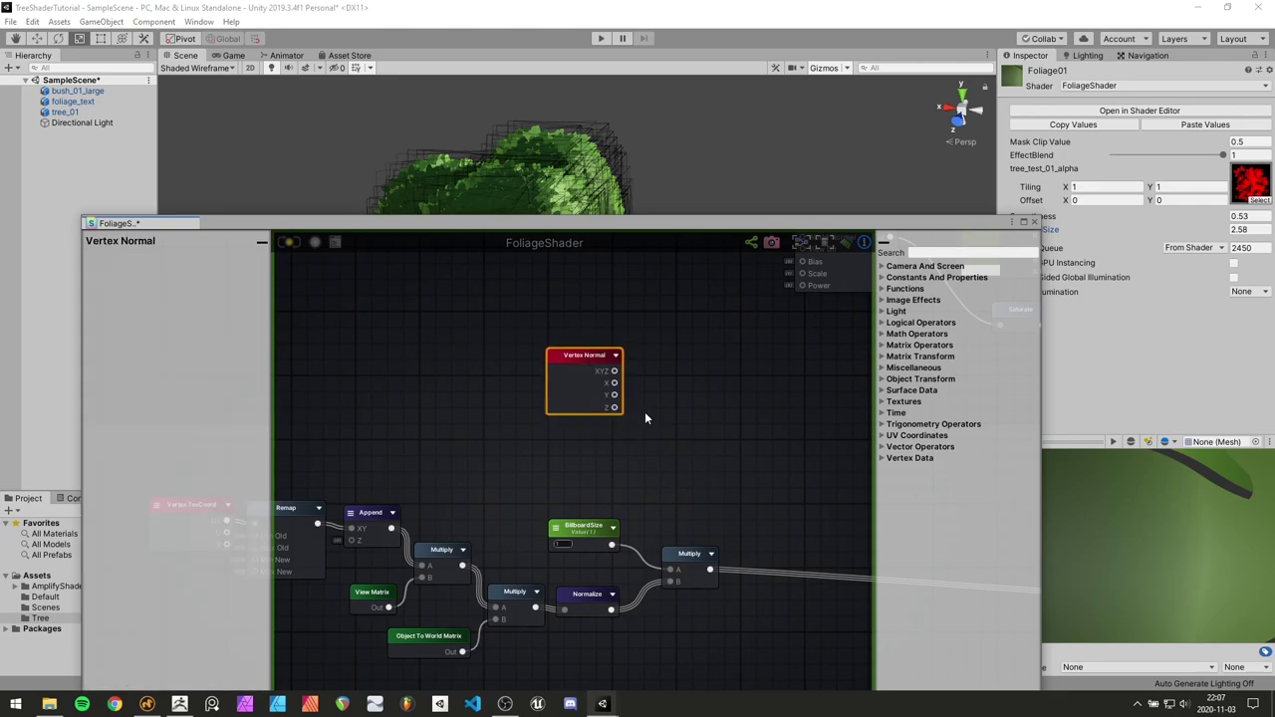
{"action": "middle_click_drag", "start_coordinate": [645, 411], "coordinate": [640, 421]}
{"action": "left_click", "coordinate": [643, 424]}
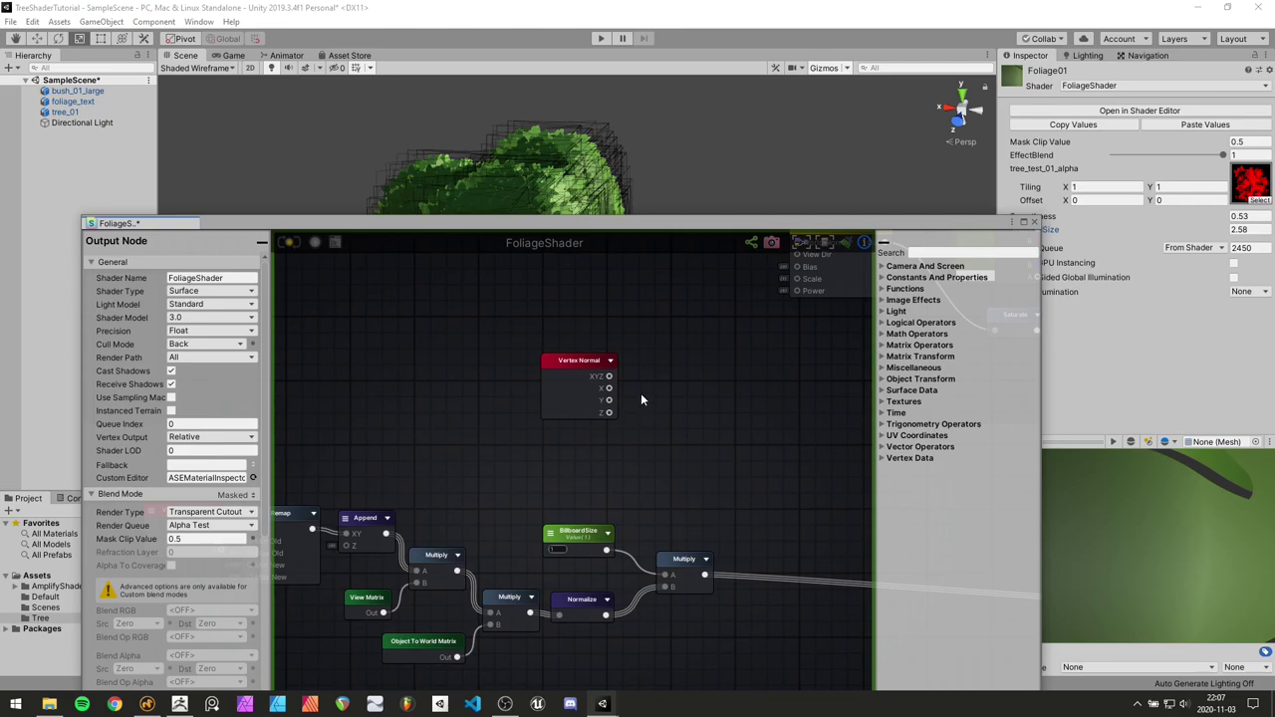
Add a Multiply node beside Vertex Normal and feed the XYZ output into its A input
{"action": "key", "text": "m"}
{"action": "left_click", "coordinate": [643, 393]}
{"action": "left_click_drag", "start_coordinate": [609, 377], "coordinate": [654, 417]}
Add a Float node as a Property named Inflate and connect it to the B input of the Vertex Normal Multiply
{"action": "left_click", "coordinate": [586, 439]}
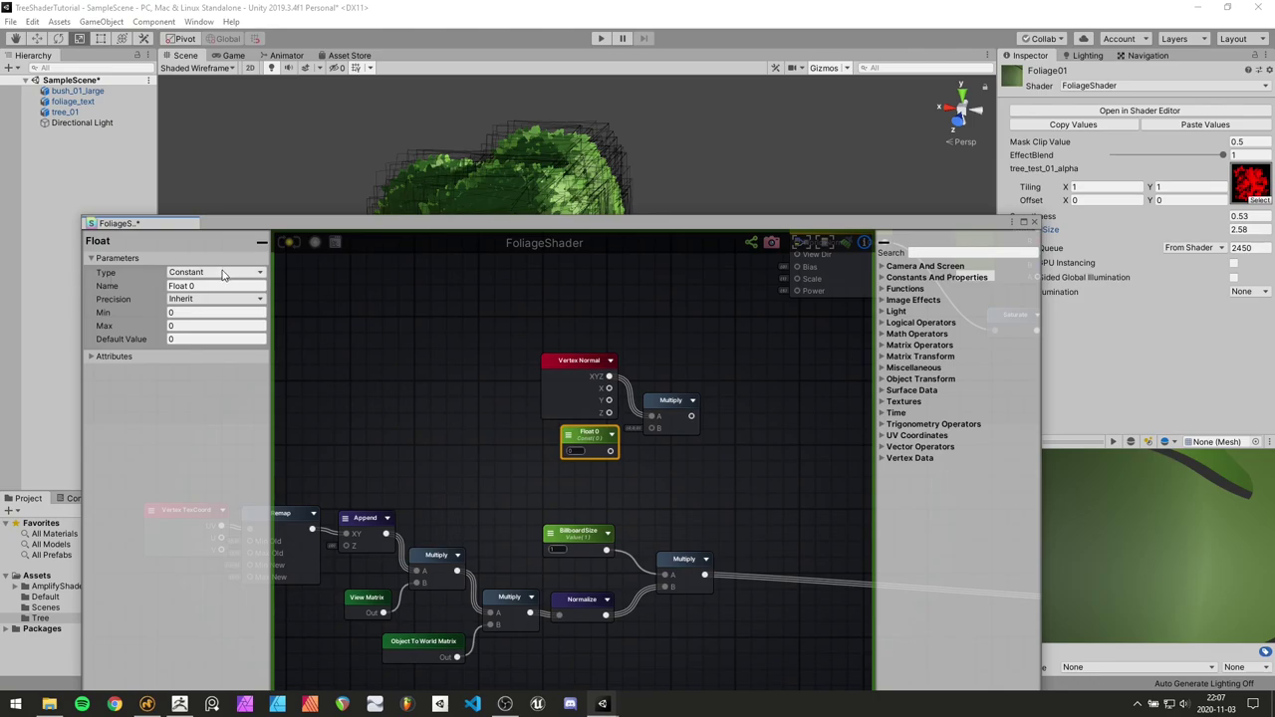
{"action": "left_click", "coordinate": [211, 275]}
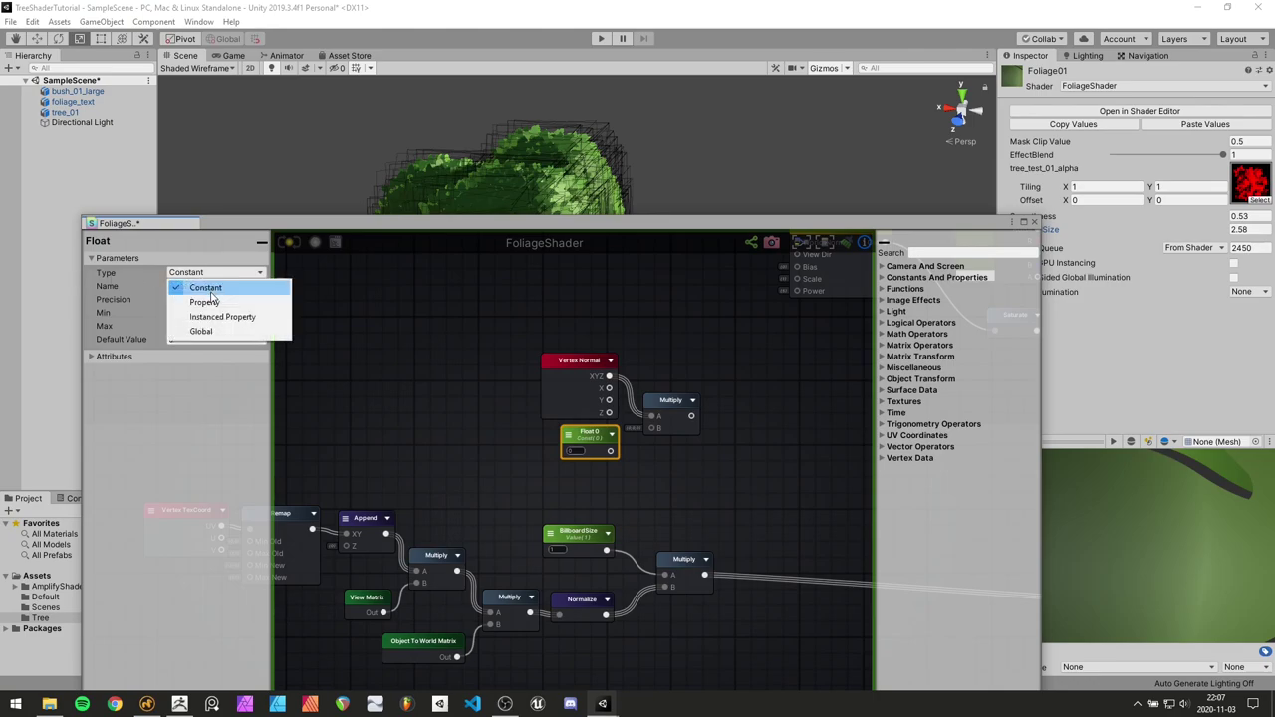
{"action": "left_click", "coordinate": [213, 300]}
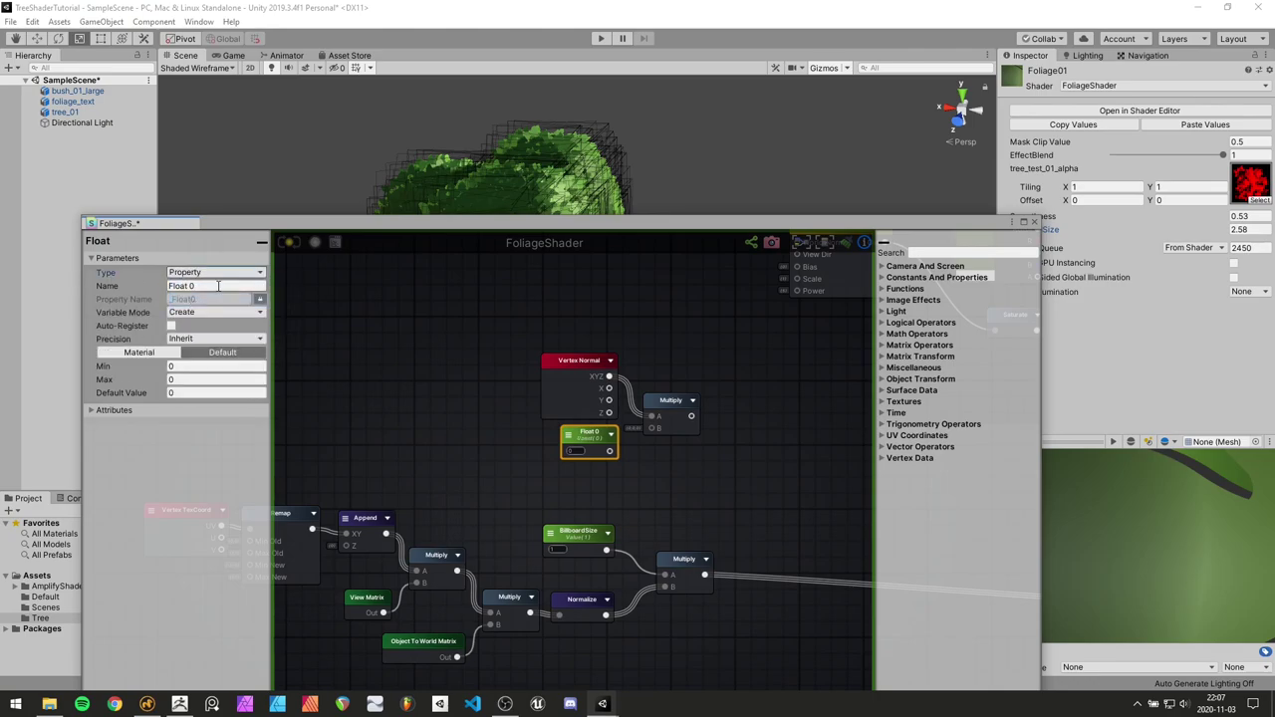
{"action": "left_click", "coordinate": [218, 286]}
{"action": "type", "text": "Inflate"}
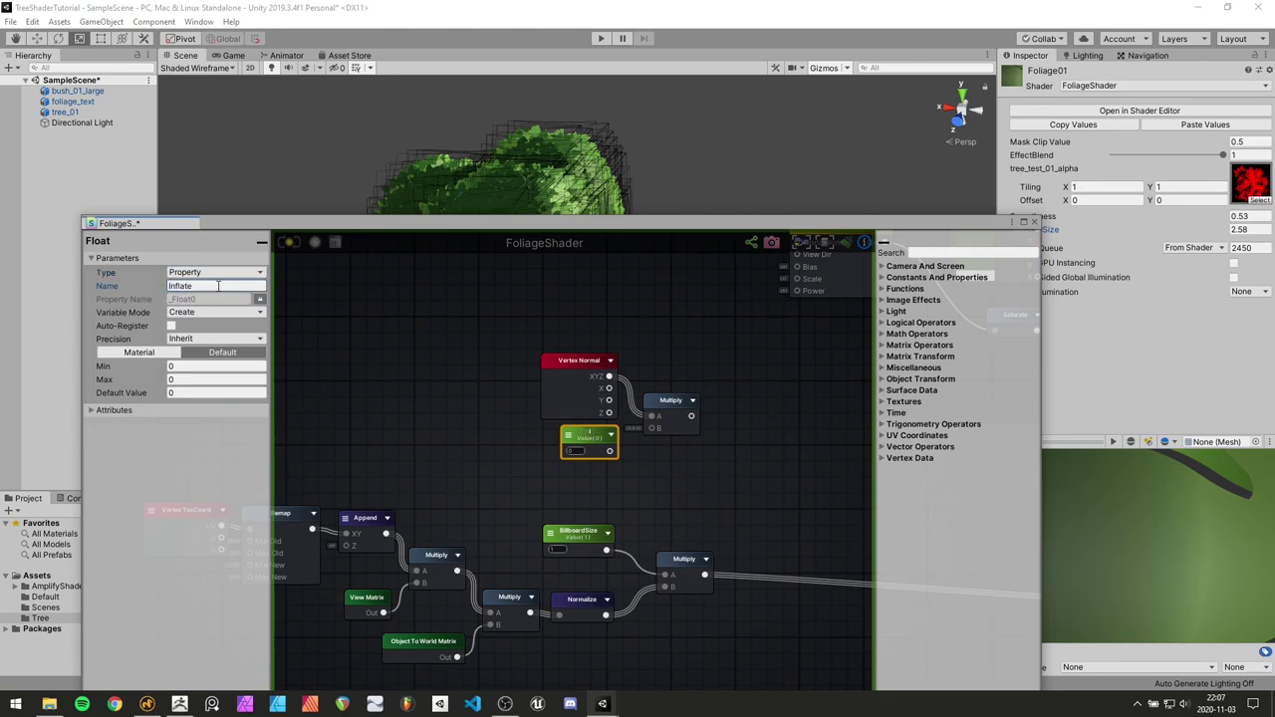
{"action": "scroll", "coordinate": [590, 455], "scroll_direction": "up", "scroll_amount": 3}
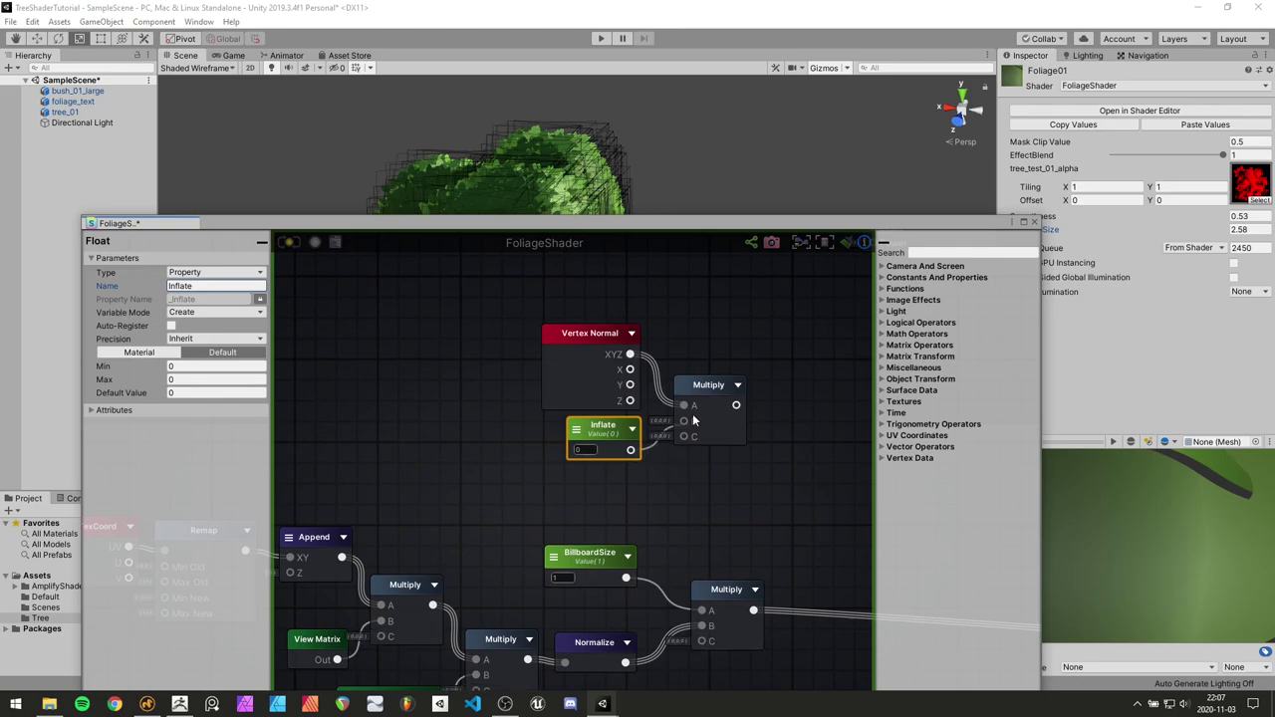
{"action": "left_click_drag", "start_coordinate": [694, 421], "coordinate": [694, 421]}
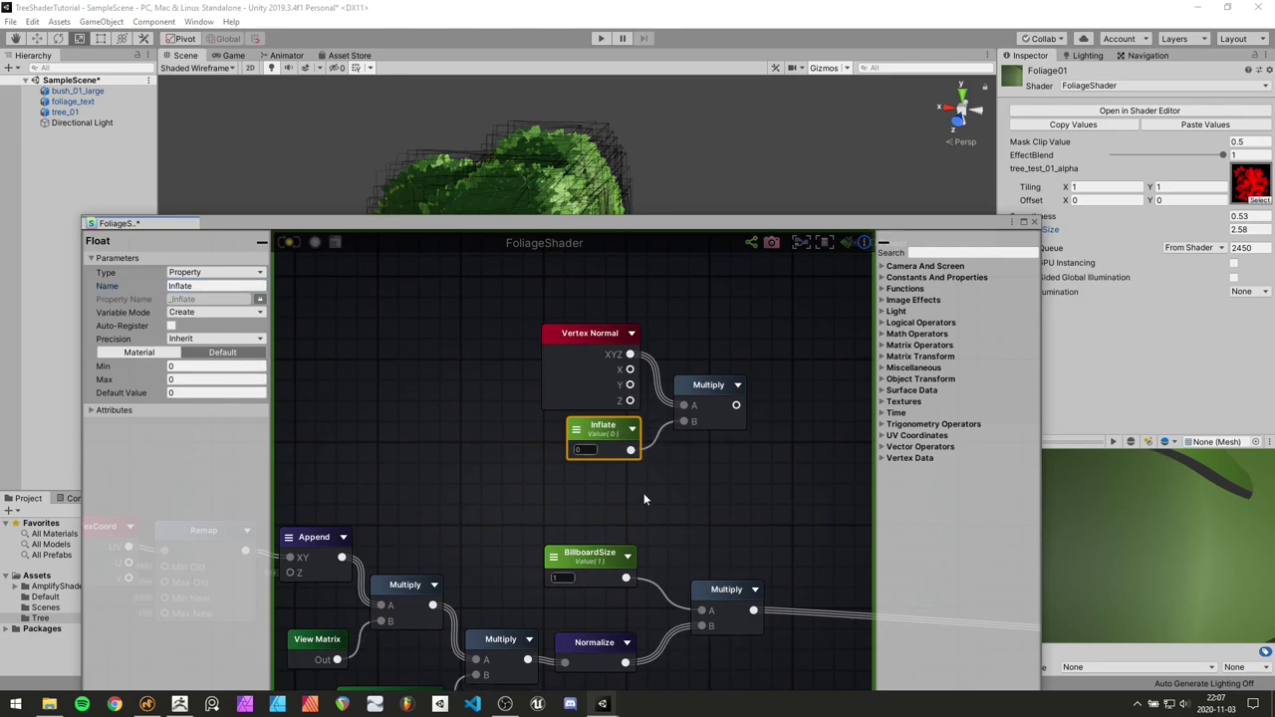
Tidy the Vertex Normal, Inflate and Multiply group above the billboard chain and shift the last billboard Multiply closer to BillboardSize
{"action": "left_click", "coordinate": [713, 457]}
{"action": "left_click_drag", "start_coordinate": [702, 394], "coordinate": [686, 393]}
{"action": "scroll", "coordinate": [614, 441], "scroll_direction": "down", "scroll_amount": 3}
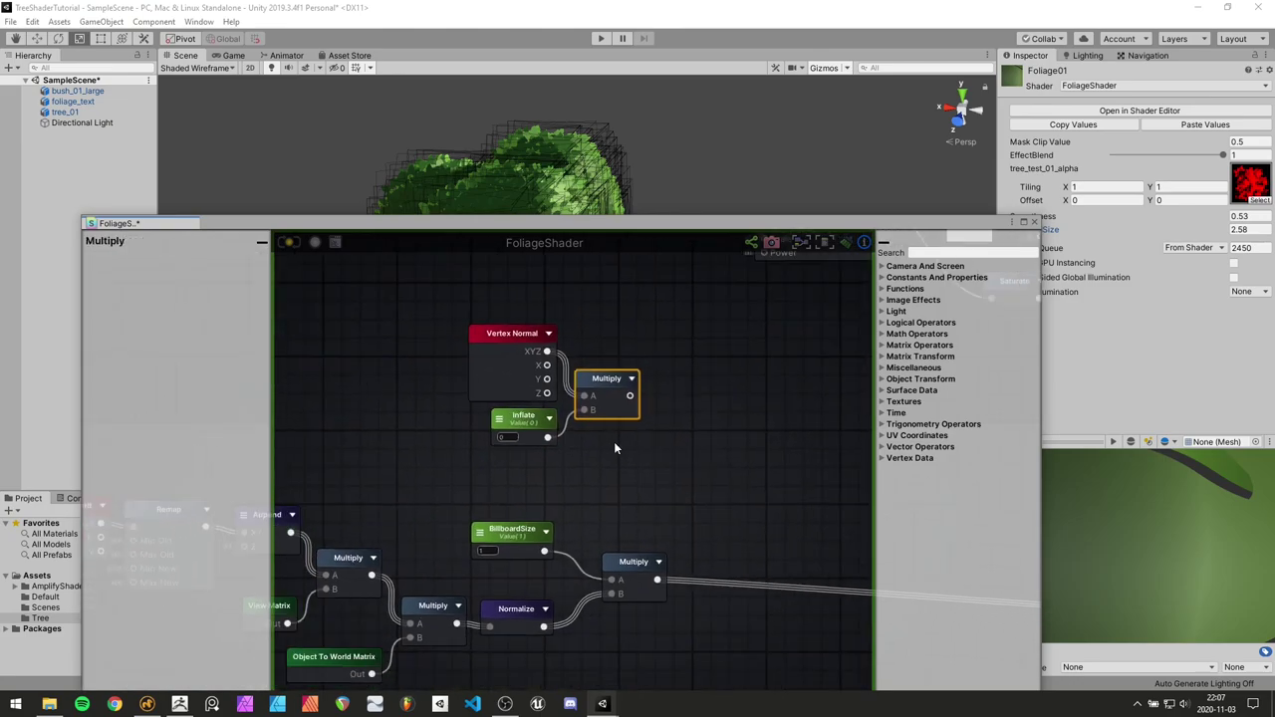
{"action": "left_click", "coordinate": [610, 436]}
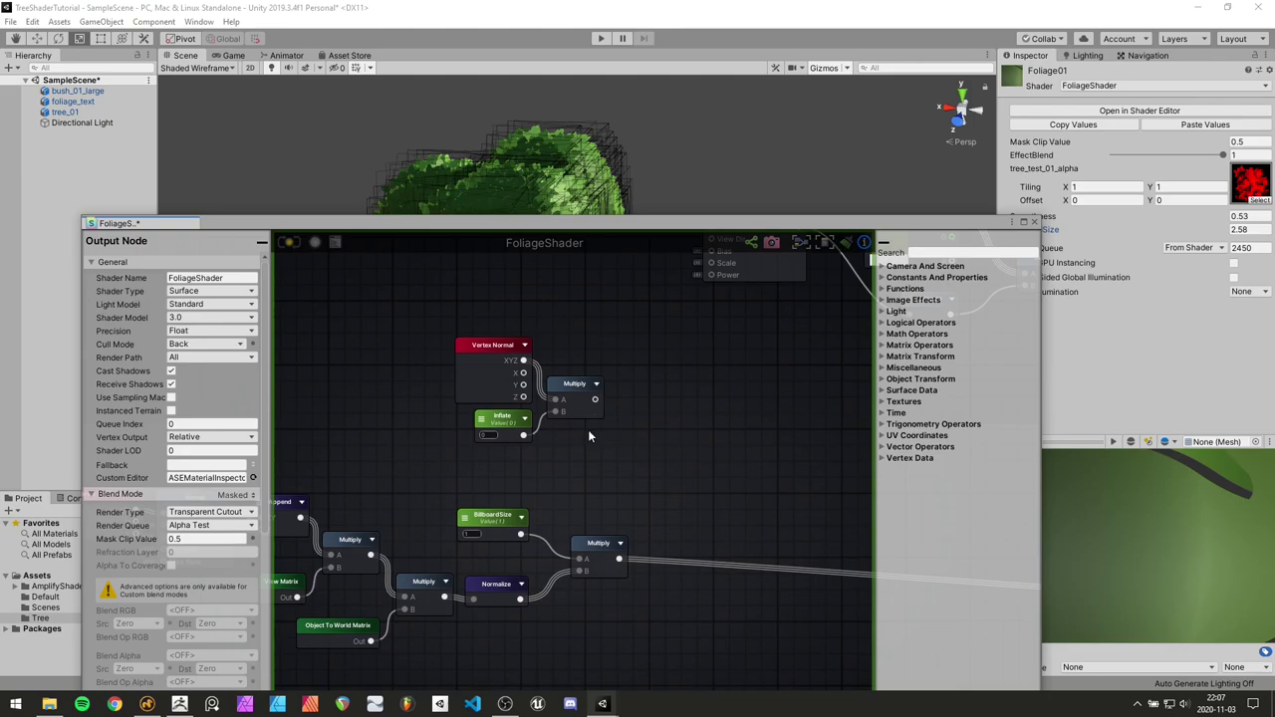
{"action": "left_click_drag", "start_coordinate": [587, 433], "coordinate": [474, 356]}
{"action": "left_click_drag", "start_coordinate": [571, 393], "coordinate": [585, 400]}
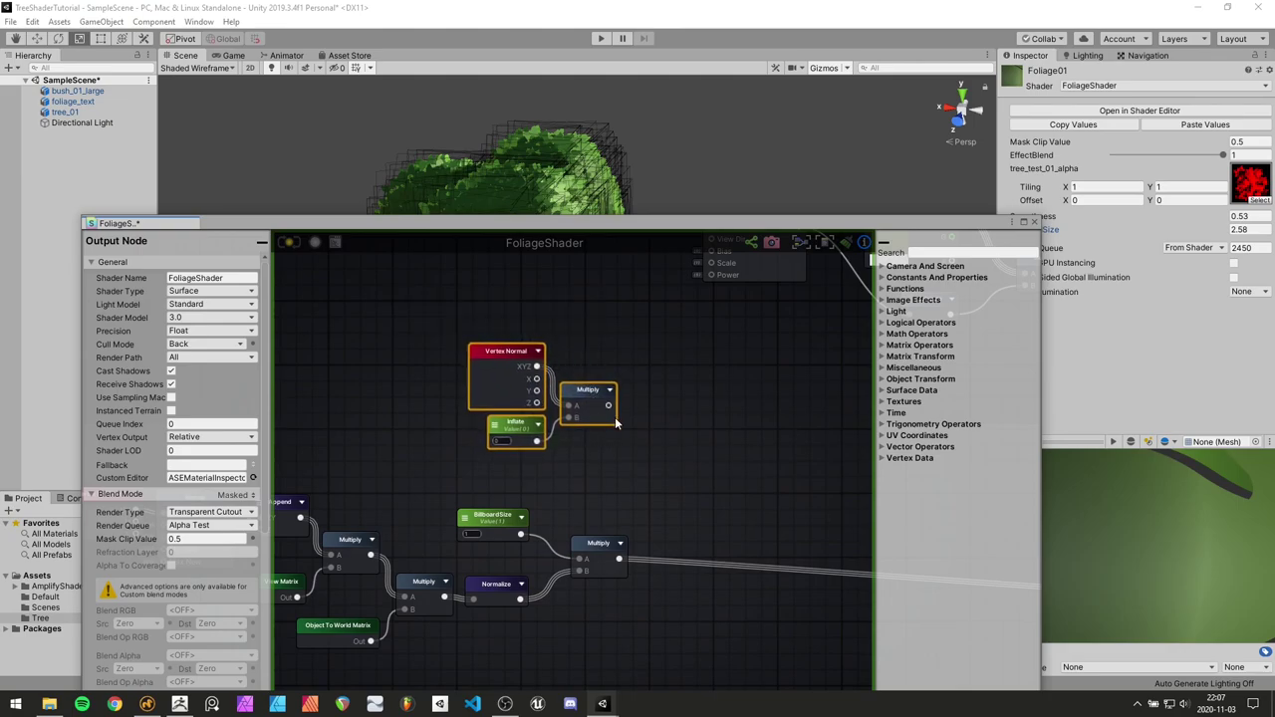
{"action": "left_click", "coordinate": [634, 459]}
{"action": "middle_click_drag", "start_coordinate": [625, 471], "coordinate": [590, 445]}
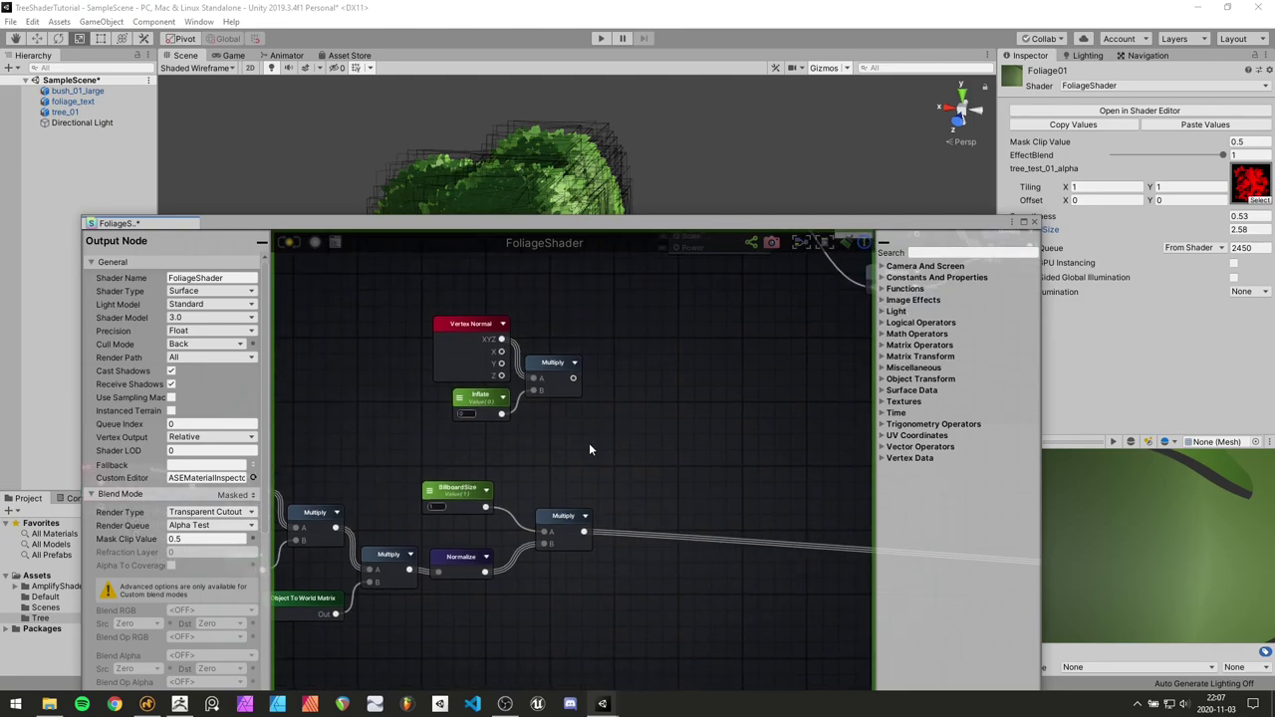
{"action": "left_click_drag", "start_coordinate": [567, 518], "coordinate": [548, 517]}
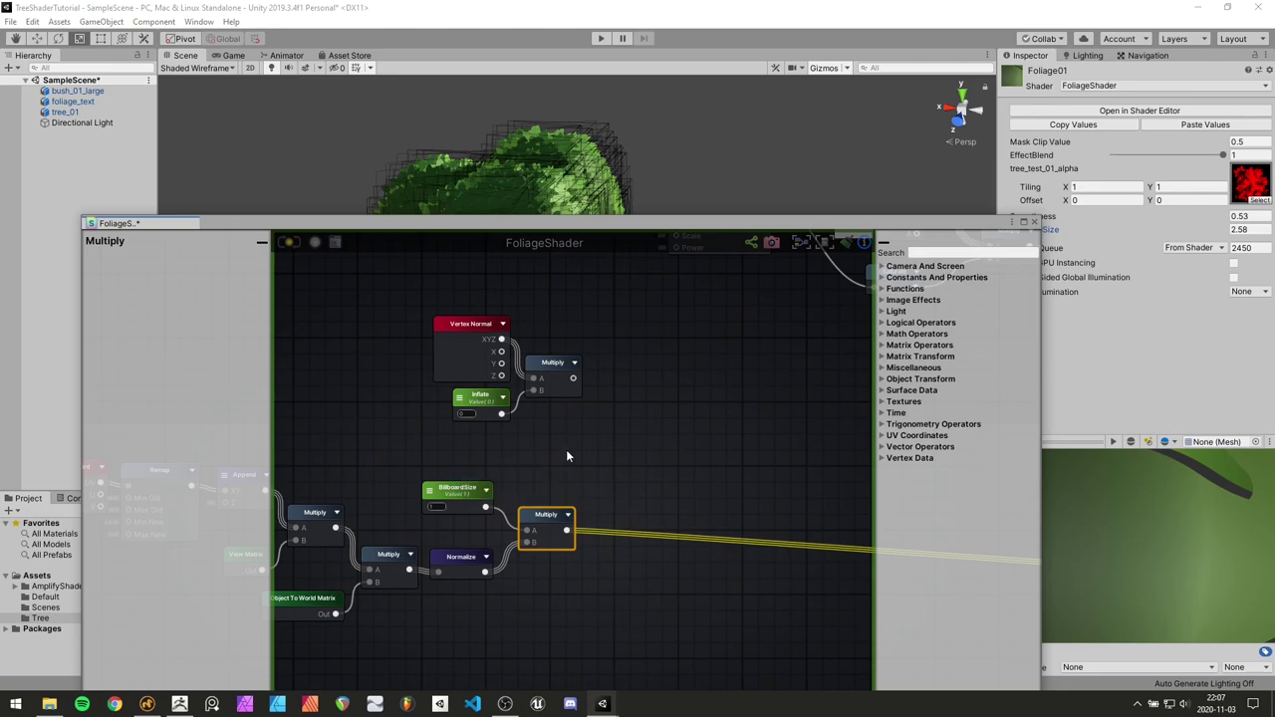
{"action": "left_click", "coordinate": [624, 423]}
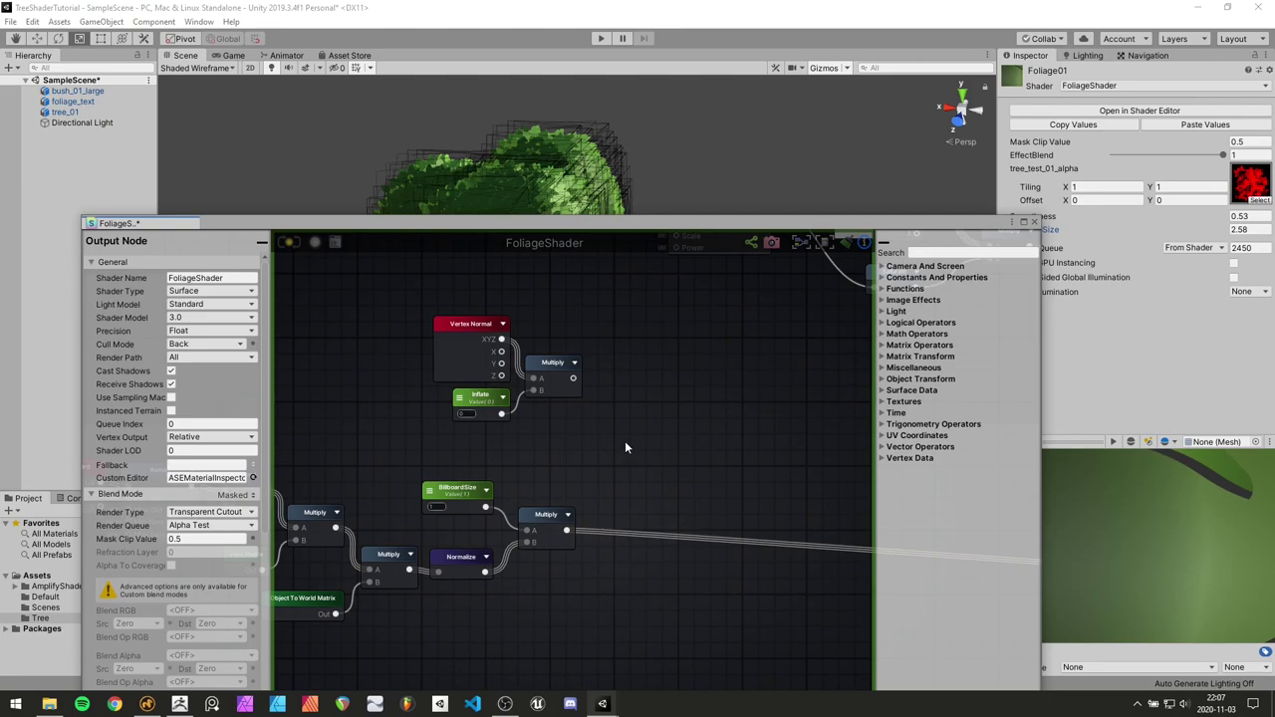
Place an Add node that combines the inflate Multiply in A with the billboard Multiply in B
{"action": "left_click", "coordinate": [616, 442]}
{"action": "left_click_drag", "start_coordinate": [639, 462], "coordinate": [639, 454]}
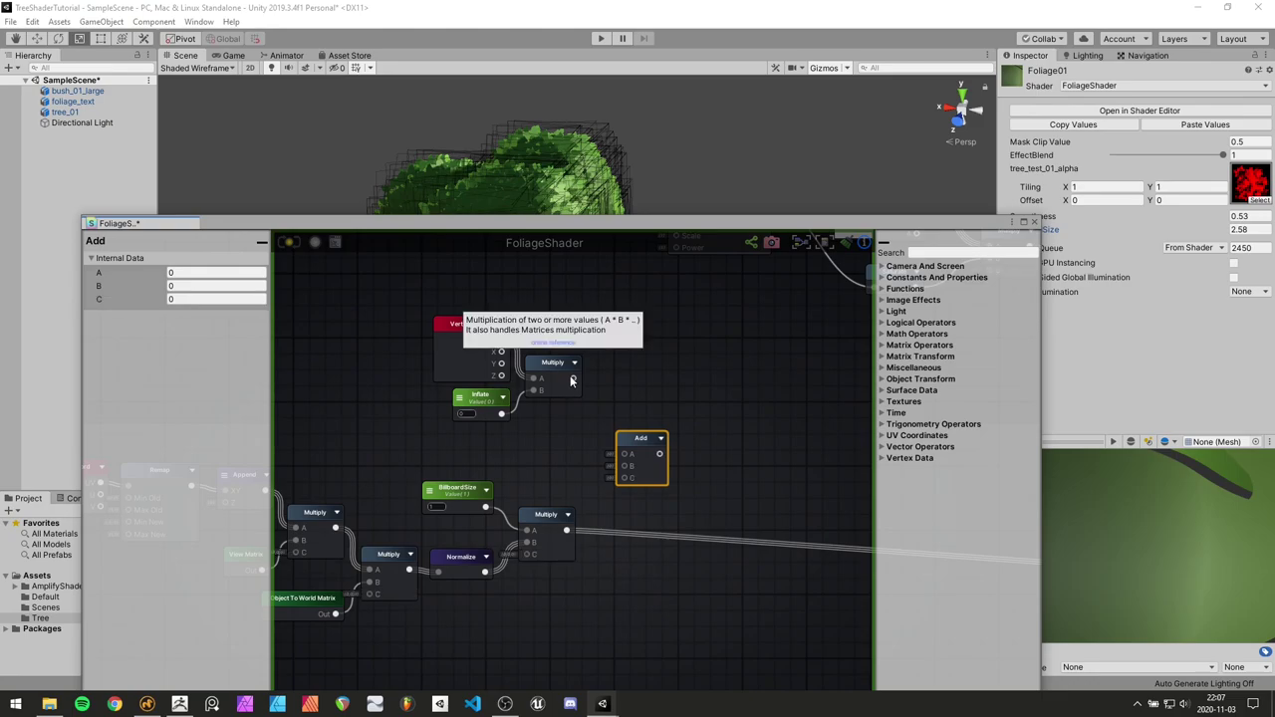
{"action": "left_click_drag", "start_coordinate": [573, 378], "coordinate": [625, 454]}
{"action": "left_click_drag", "start_coordinate": [590, 500], "coordinate": [625, 465]}
Connect the Add output to the Lerp node in place of the billboard Multiply and compile the shader
{"action": "middle_click_drag", "start_coordinate": [701, 483], "coordinate": [548, 458]}
{"action": "scroll", "coordinate": [546, 460], "scroll_direction": "down", "scroll_amount": 2}
{"action": "left_click_drag", "start_coordinate": [511, 438], "coordinate": [788, 517]}
{"action": "scroll", "coordinate": [598, 458], "scroll_direction": "down", "scroll_amount": 6}
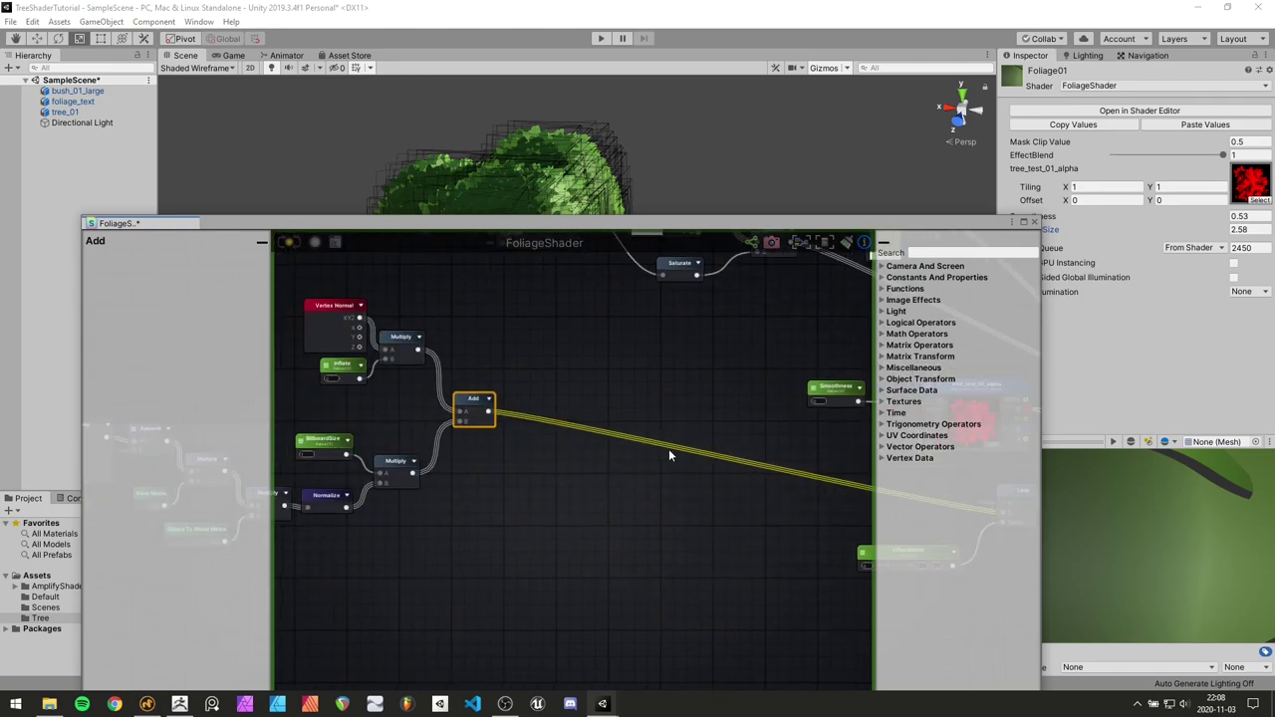
{"action": "left_click", "coordinate": [287, 243]}
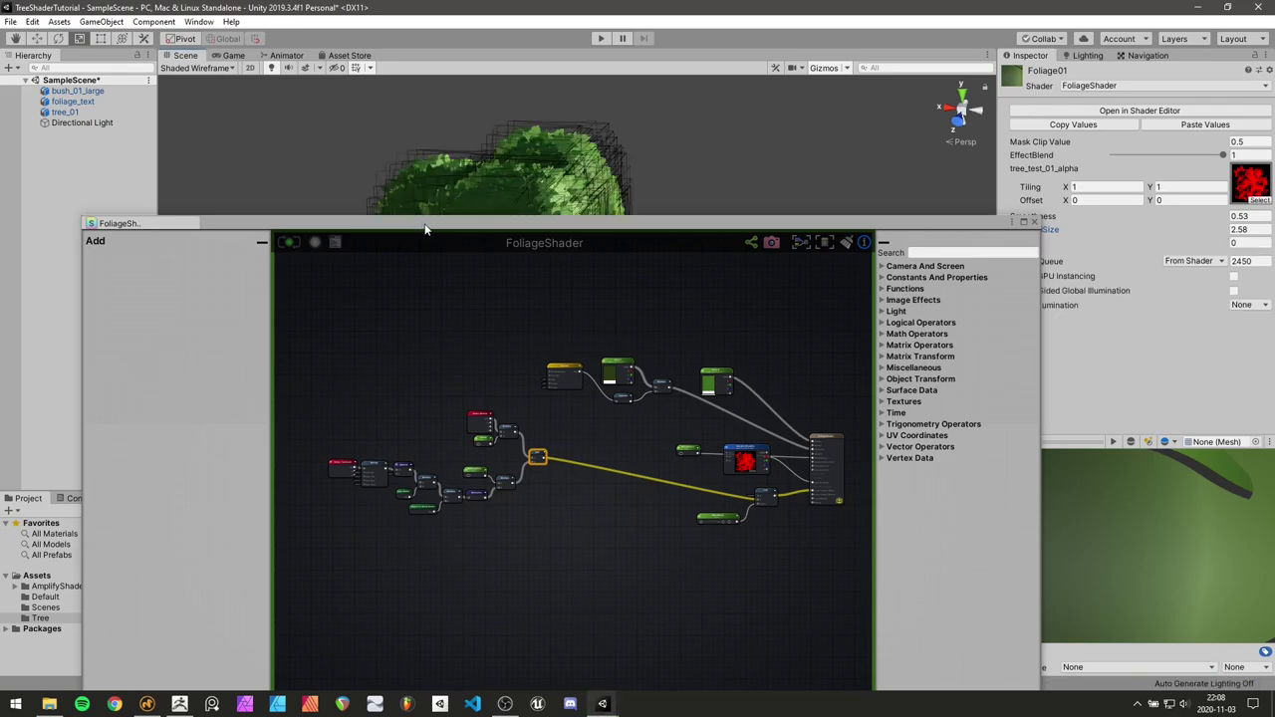
Lower the shader graph window out of the scene's way, set Foliage01's BillboardSize to 1 and view the tree from another angle
{"action": "left_click_drag", "start_coordinate": [425, 229], "coordinate": [429, 658]}
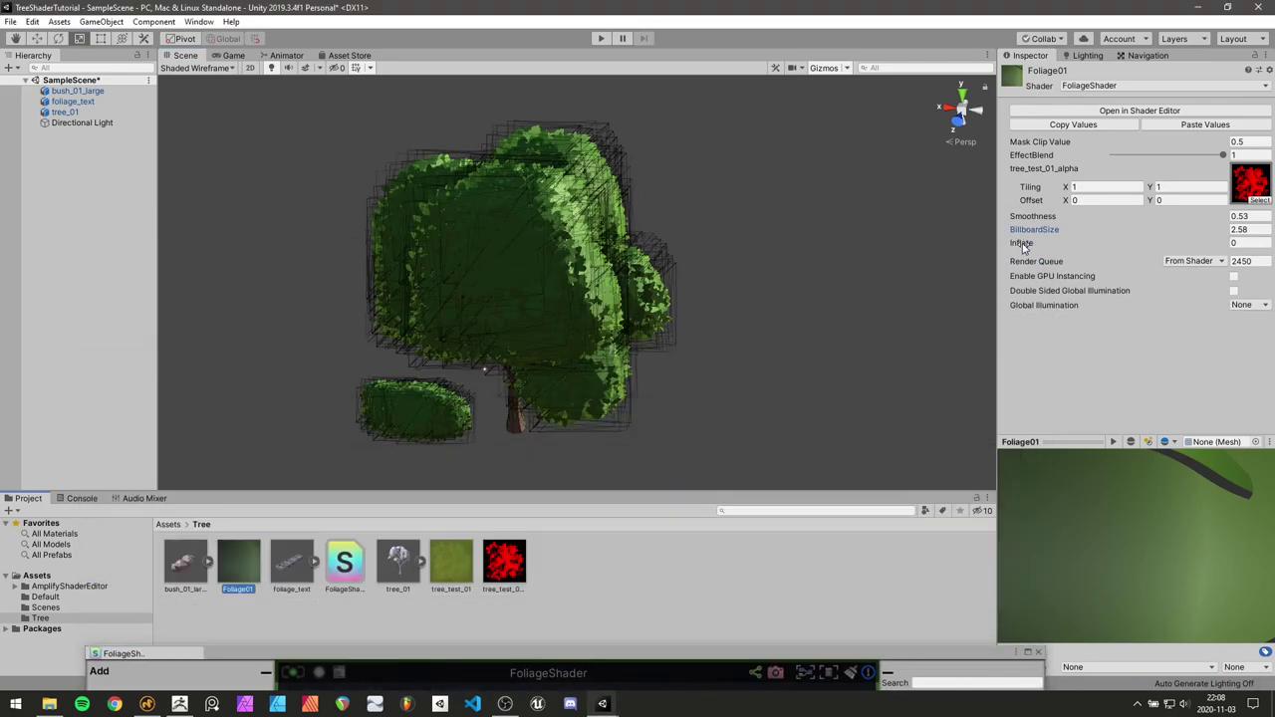
{"action": "left_click", "coordinate": [1255, 229]}
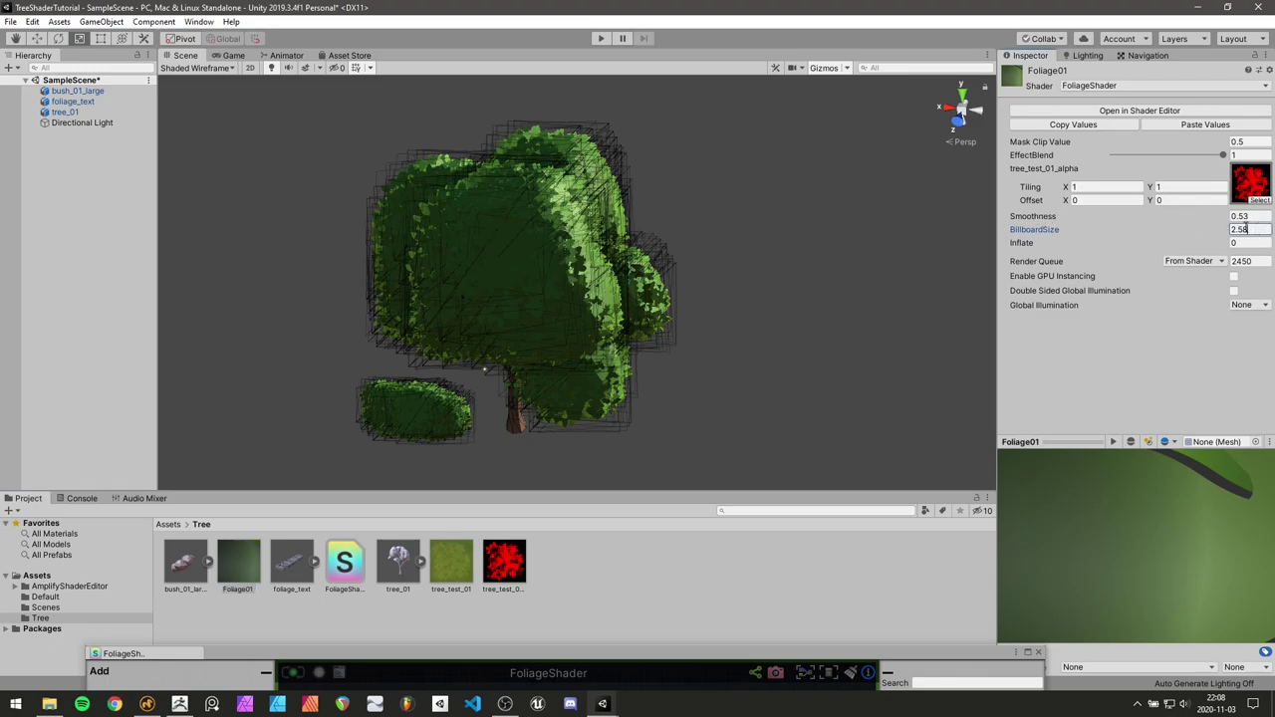
{"action": "type", "text": "1"}
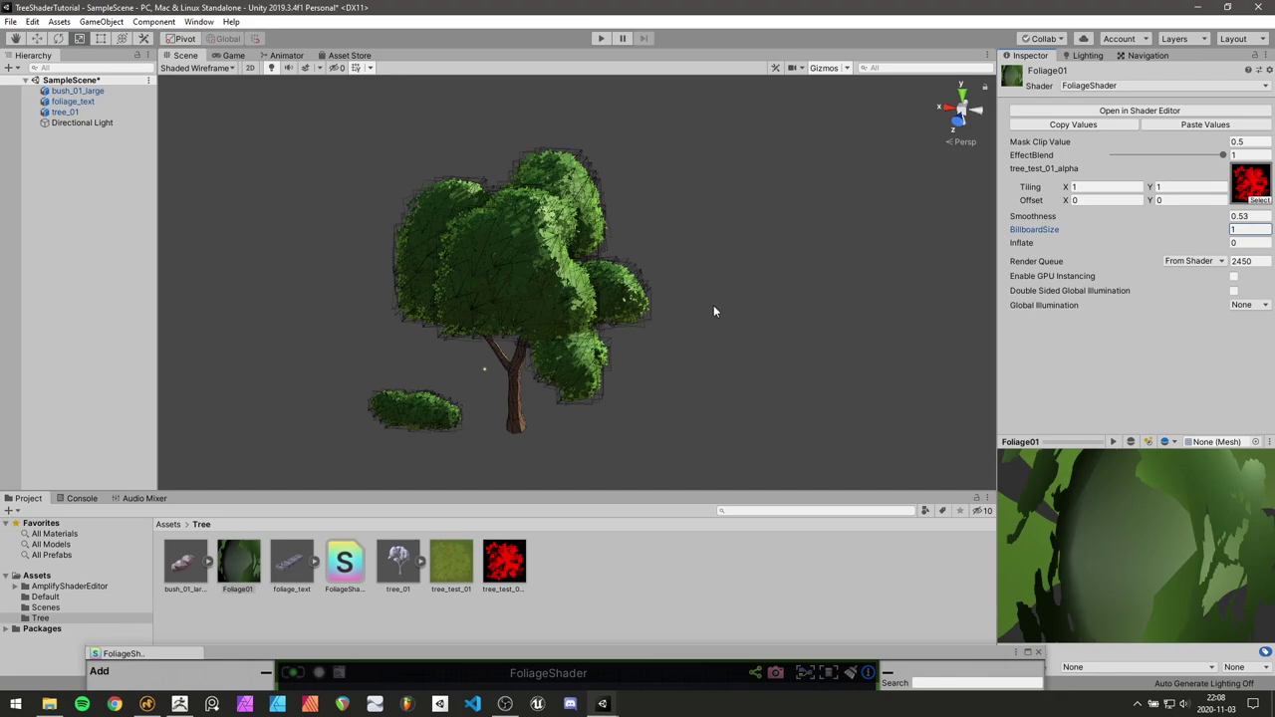
{"action": "left_click_drag", "start_coordinate": [583, 373], "coordinate": [635, 297], "text": "alt"}
{"action": "middle_click_drag", "start_coordinate": [635, 296], "coordinate": [698, 285]}
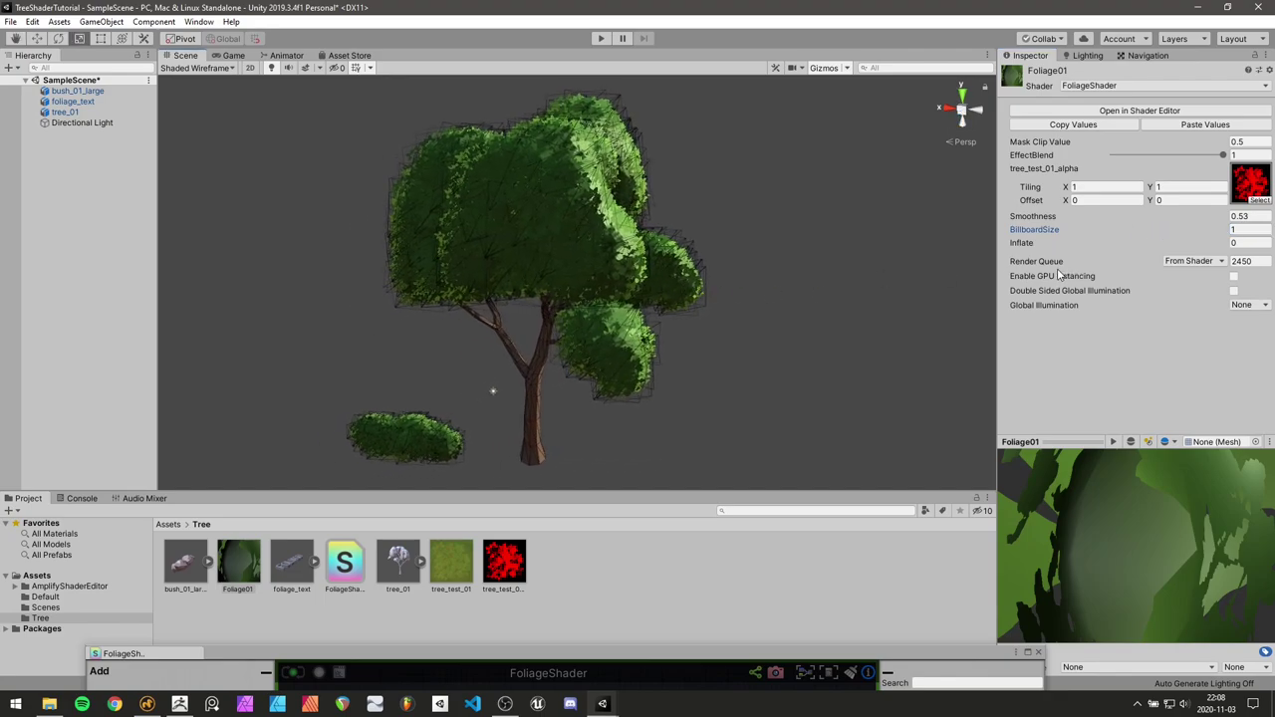
Raise Foliage01's Inflate to 1.08 and BillboardSize to 1.7, viewing the tree and bush from other sides
{"action": "mouse_move", "coordinate": [1028, 245]}
{"action": "left_mouse_down"}
{"action": "mouse_move", "coordinate": [1062, 246]}
{"action": "mouse_move", "coordinate": [1050, 245]}
{"action": "left_mouse_up"}
{"action": "left_click_drag", "start_coordinate": [532, 245], "coordinate": [658, 171], "text": "alt"}
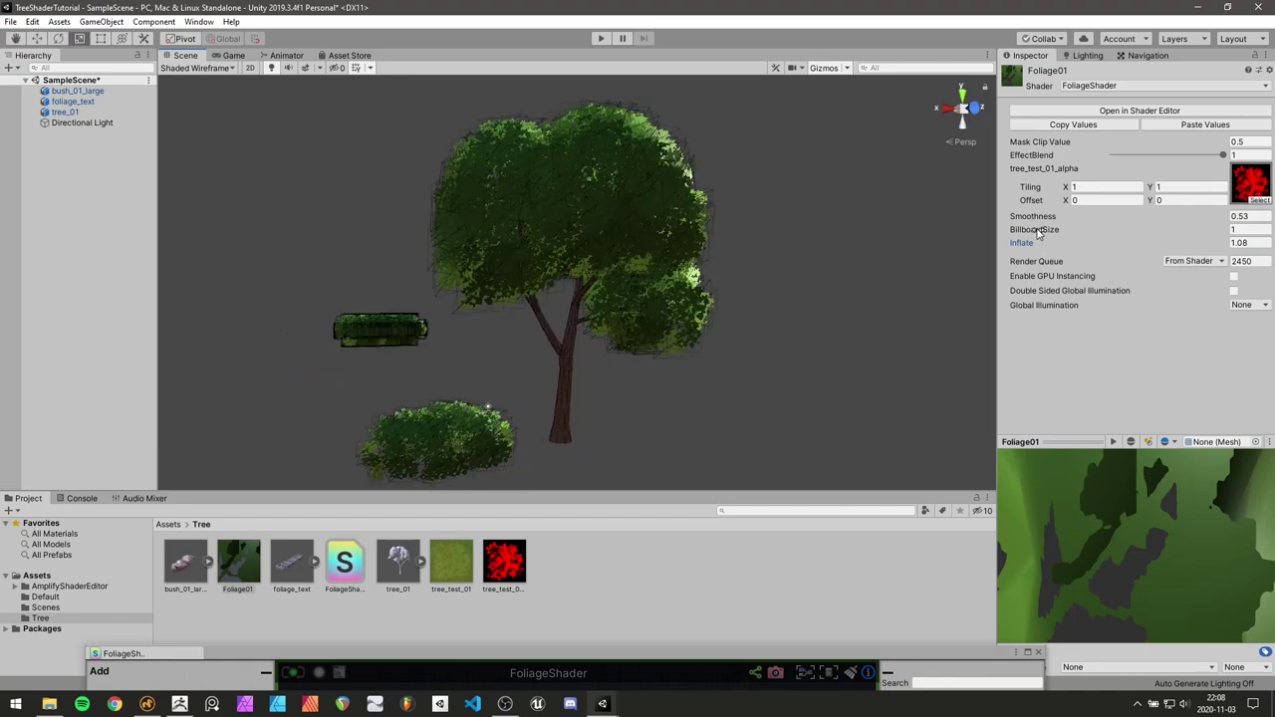
{"action": "left_click_drag", "start_coordinate": [1041, 232], "coordinate": [1066, 232]}
{"action": "left_click_drag", "start_coordinate": [738, 236], "coordinate": [443, 249], "text": "alt"}
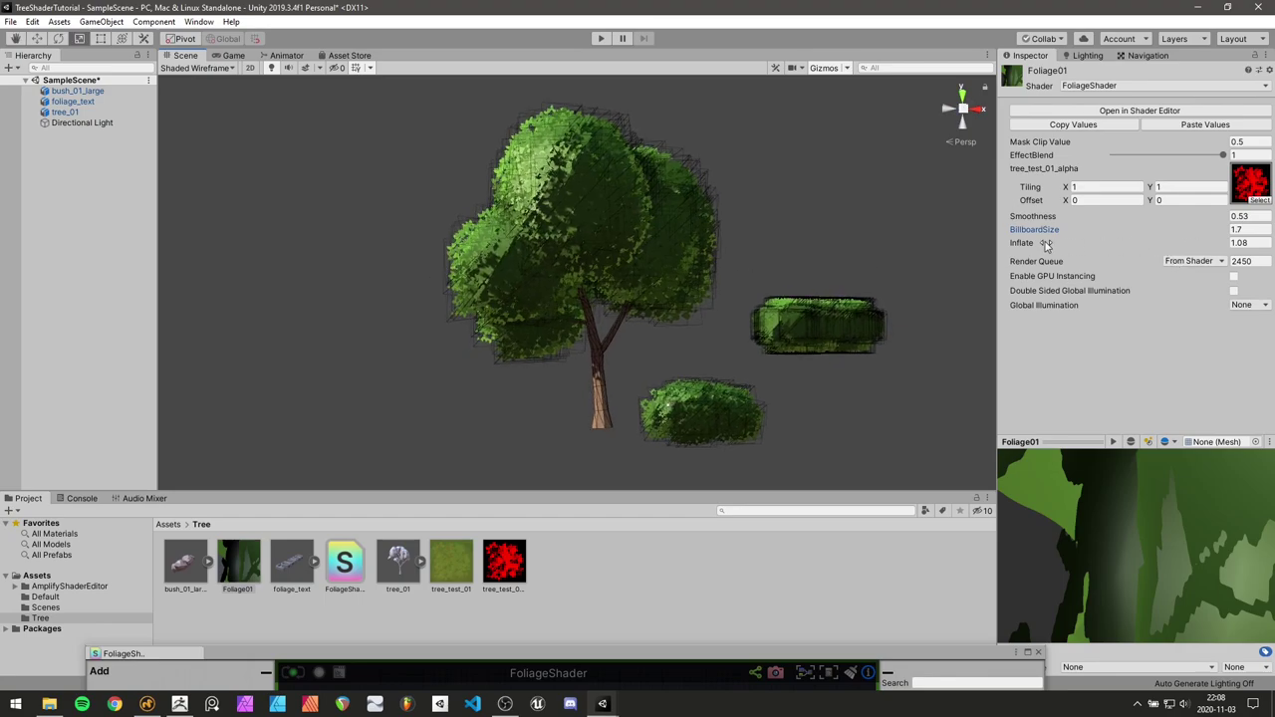
Try Foliage01's Inflate at -0.86, view the shrunken foliage from several sides, and reset Inflate to 0
{"action": "left_click_drag", "start_coordinate": [1046, 244], "coordinate": [1001, 251]}
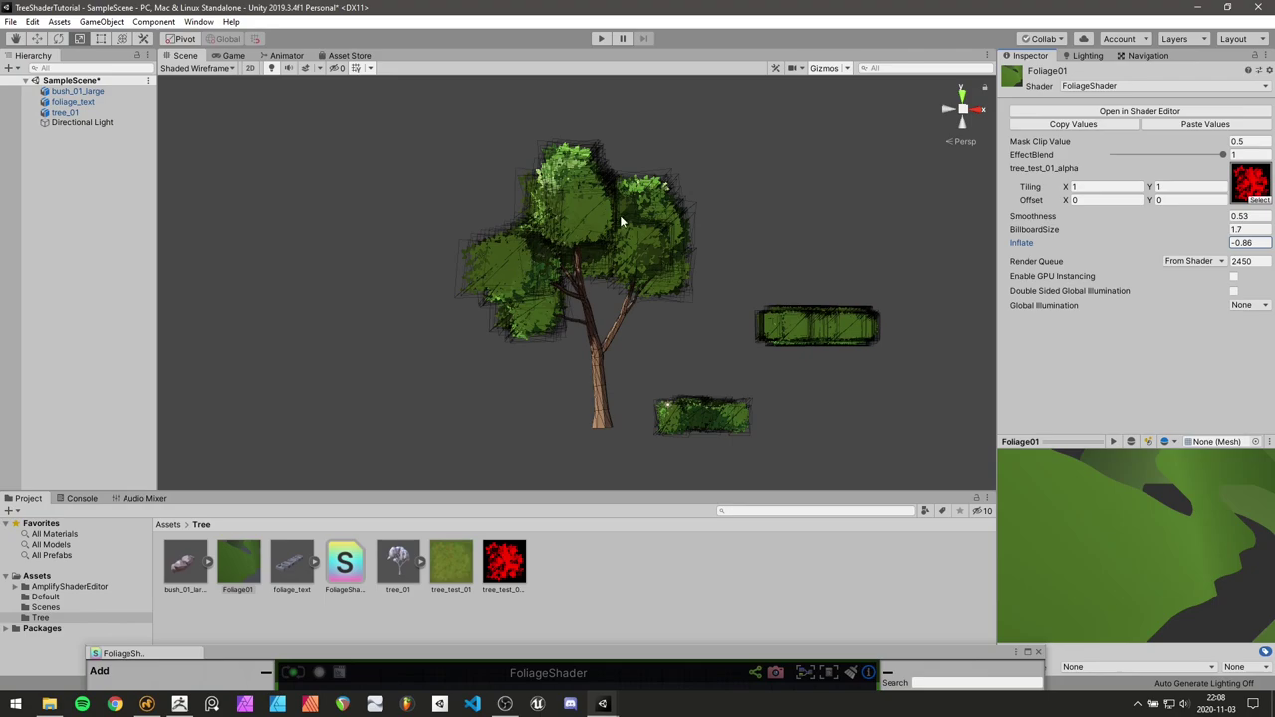
{"action": "left_click_drag", "start_coordinate": [620, 216], "coordinate": [714, 278], "text": "alt"}
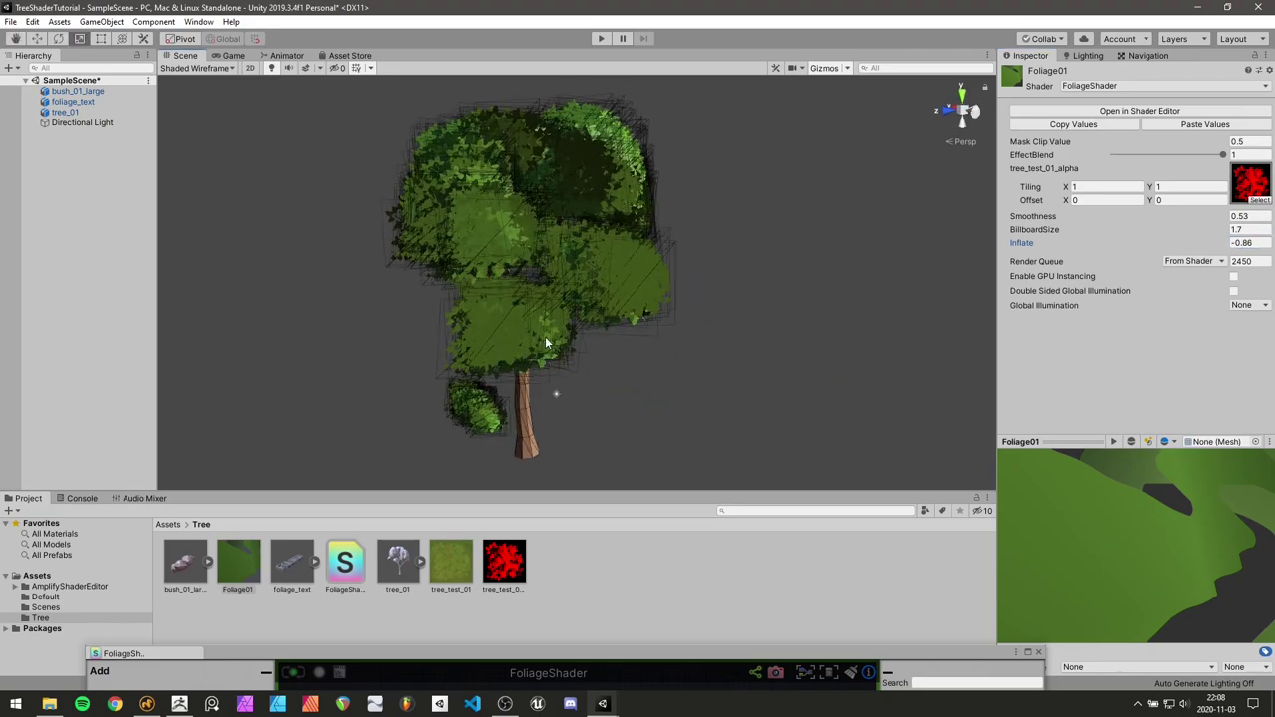
{"action": "left_click_drag", "start_coordinate": [445, 200], "coordinate": [481, 213], "text": "alt"}
{"action": "middle_click_drag", "start_coordinate": [481, 213], "coordinate": [492, 242]}
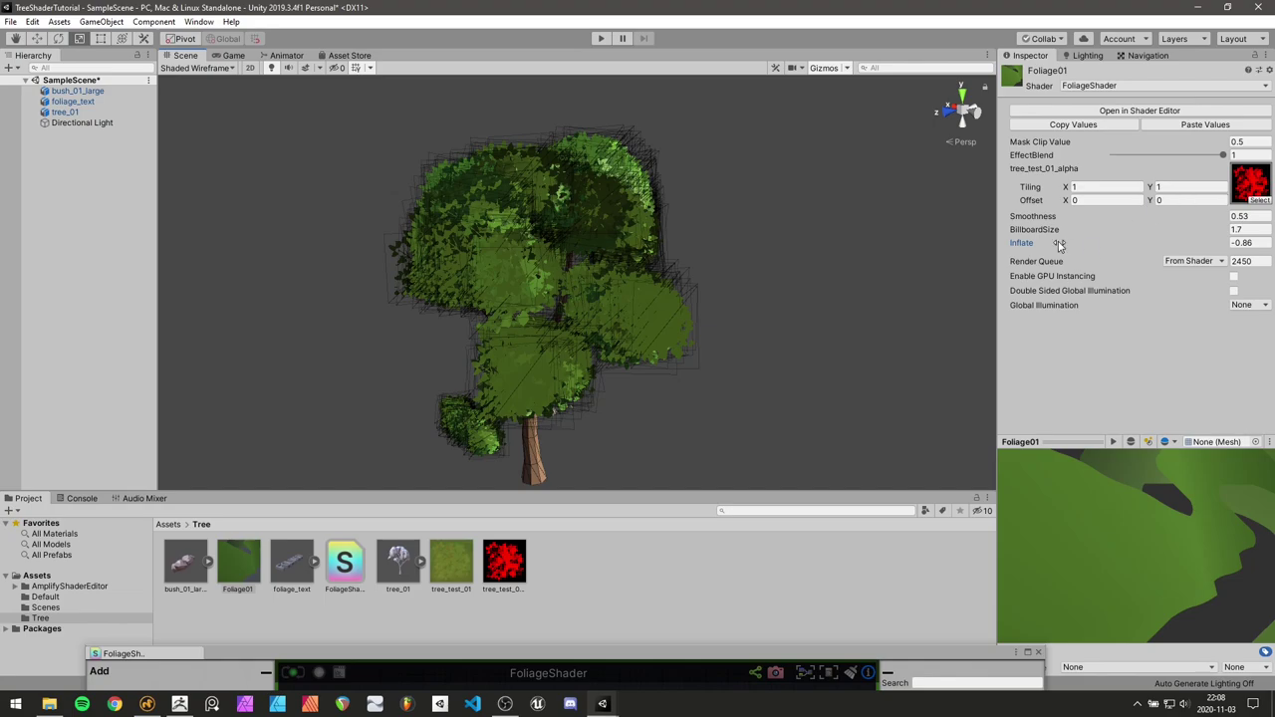
{"action": "mouse_move", "coordinate": [1059, 245]}
{"action": "left_mouse_down"}
{"action": "mouse_move", "coordinate": [1020, 246]}
{"action": "mouse_move", "coordinate": [1076, 248]}
{"action": "left_mouse_up"}
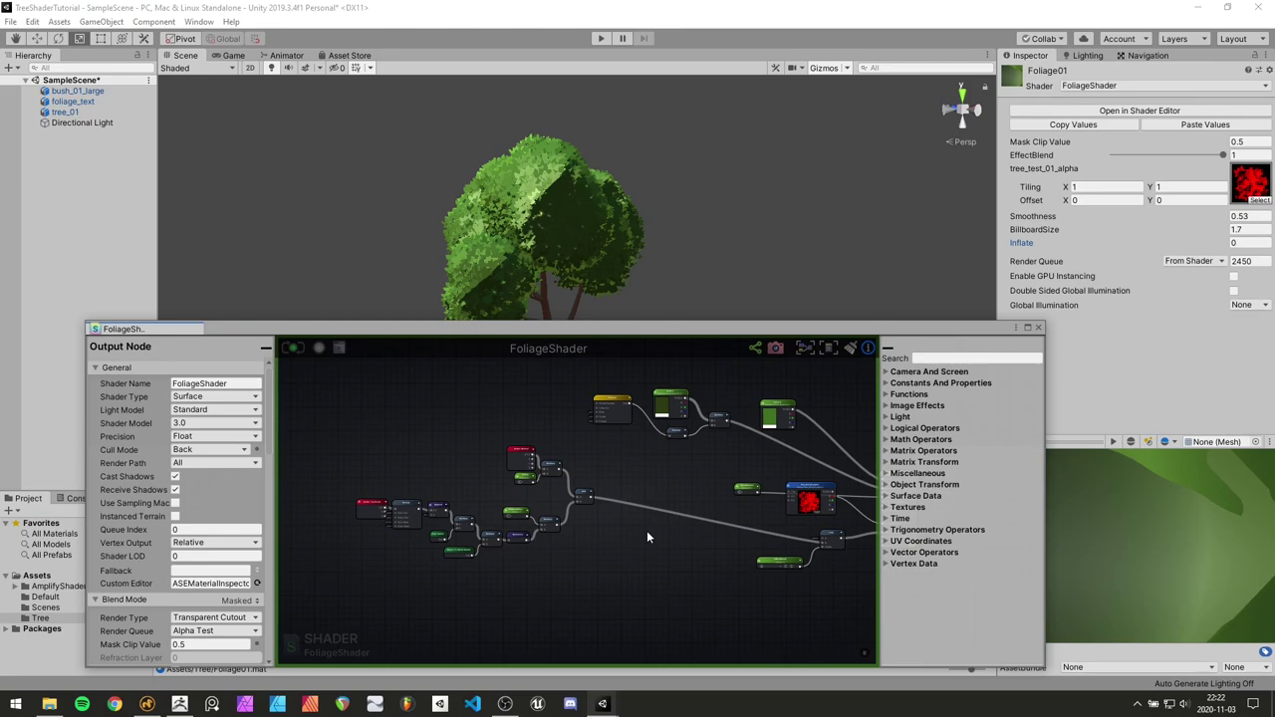
Move the Vertex TexCoord node away from Remap to open a gap at the start of the billboard chain
{"action": "middle_click_drag", "start_coordinate": [461, 487], "coordinate": [475, 479]}
{"action": "scroll", "coordinate": [390, 484], "scroll_direction": "up", "scroll_amount": 3}
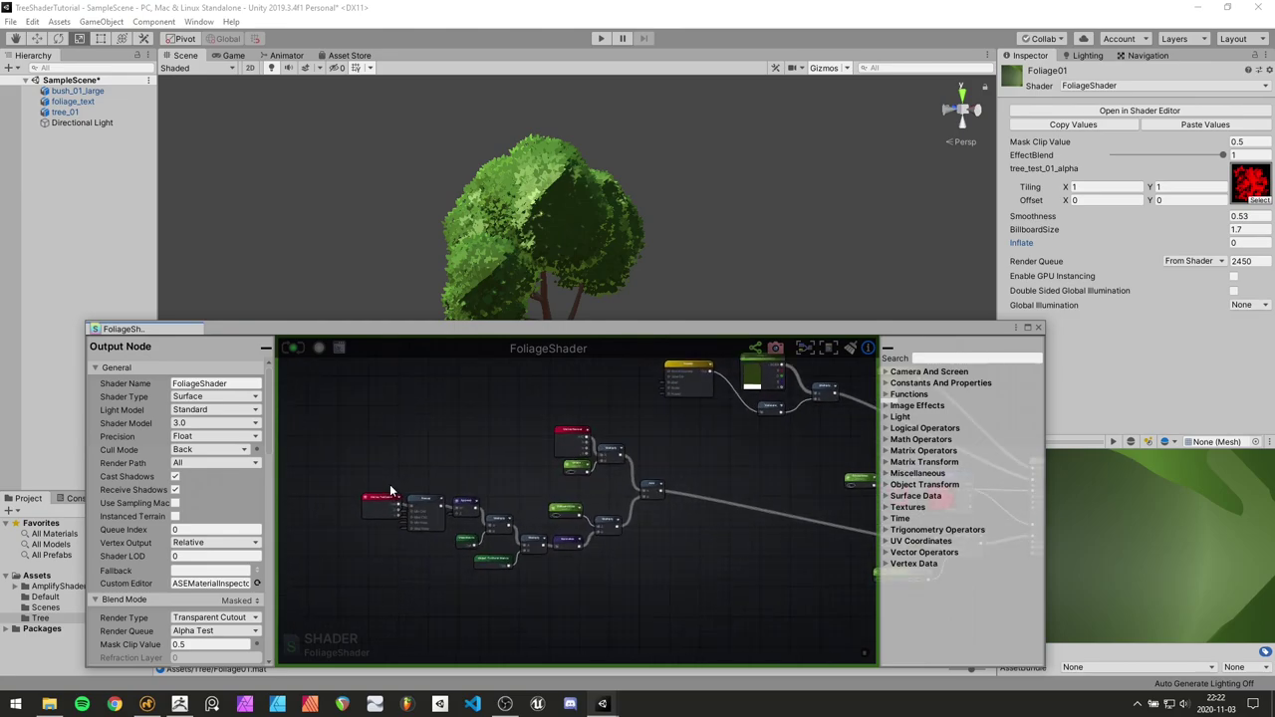
{"action": "right_click_drag", "start_coordinate": [409, 503], "coordinate": [454, 486]}
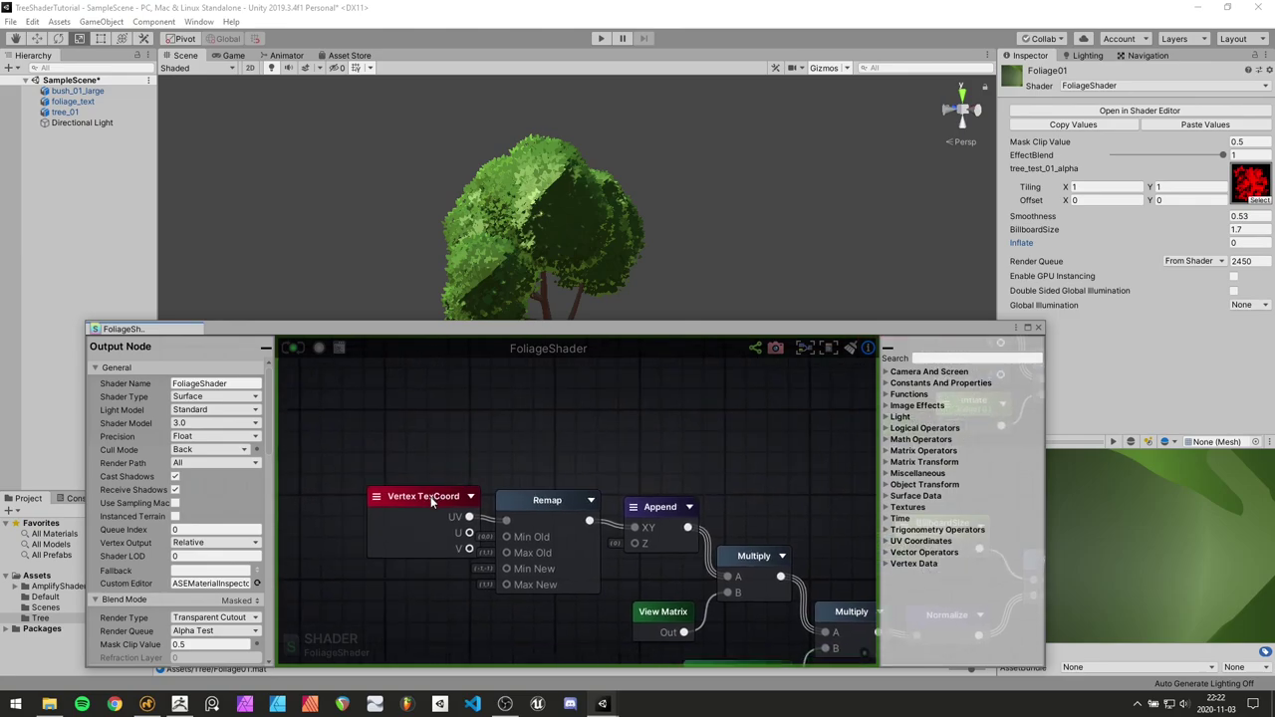
{"action": "left_click", "coordinate": [404, 503]}
{"action": "left_click_drag", "start_coordinate": [402, 503], "coordinate": [341, 506]}
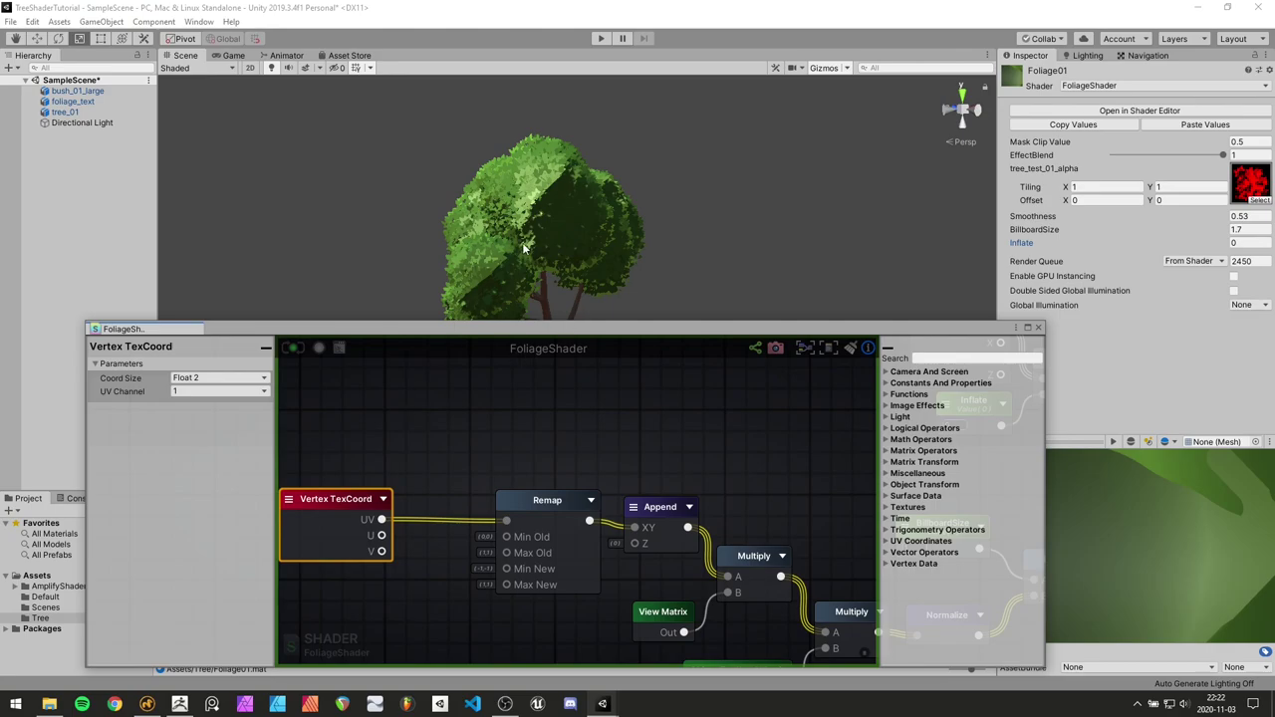
{"action": "right_click_drag", "start_coordinate": [448, 458], "coordinate": [556, 456]}
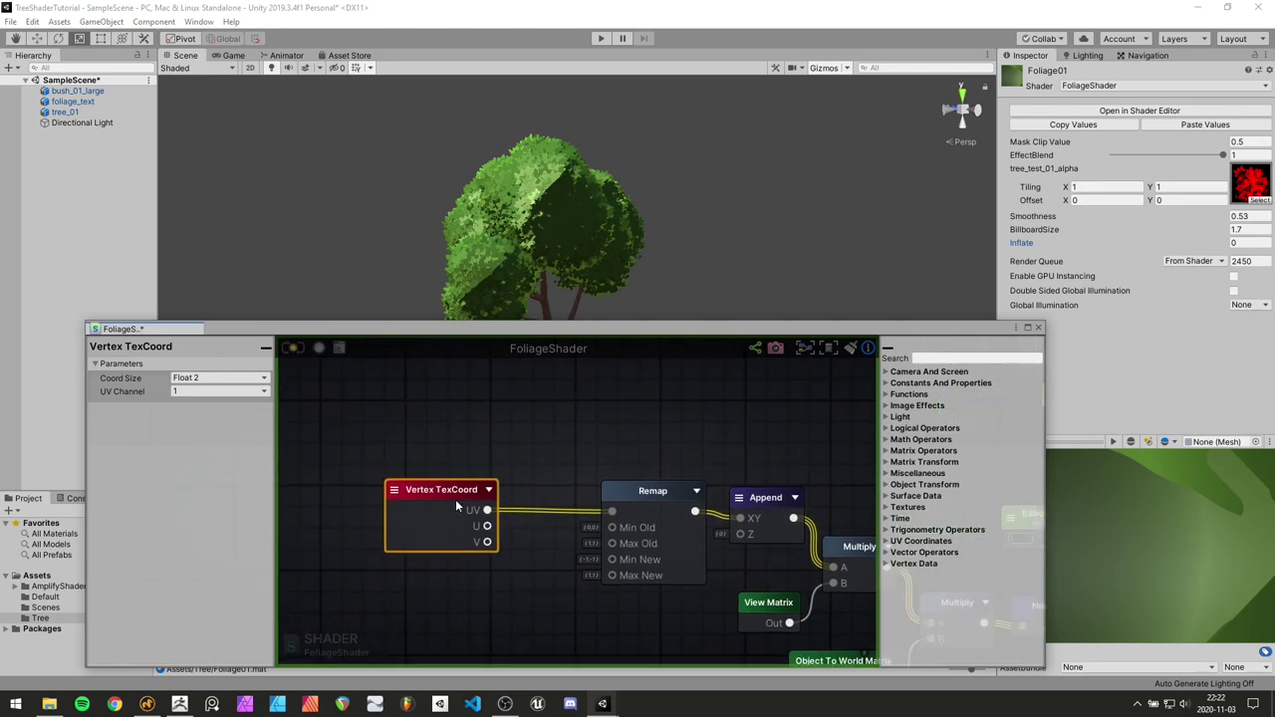
Move the Vertex TexCoord node further from Remap and display the scene in Shaded Wireframe, viewing the tree's foliage up close
{"action": "left_click_drag", "start_coordinate": [459, 494], "coordinate": [391, 493]}
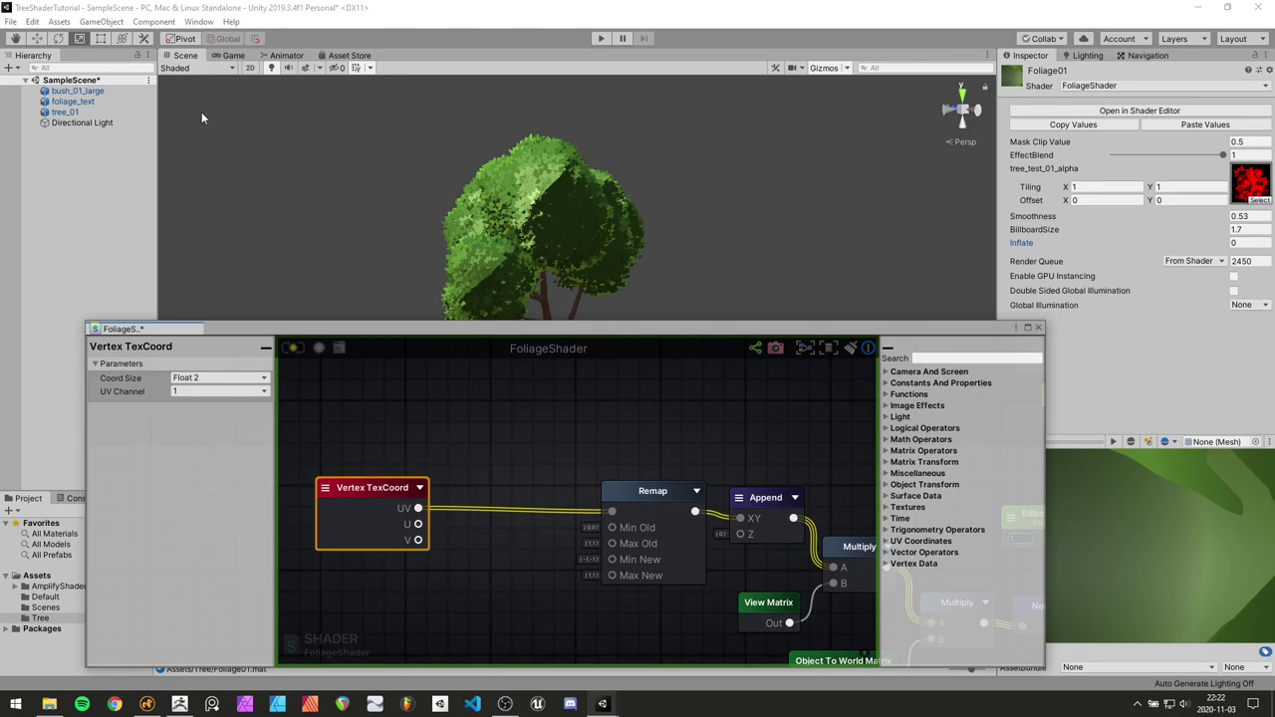
{"action": "left_click", "coordinate": [202, 67]}
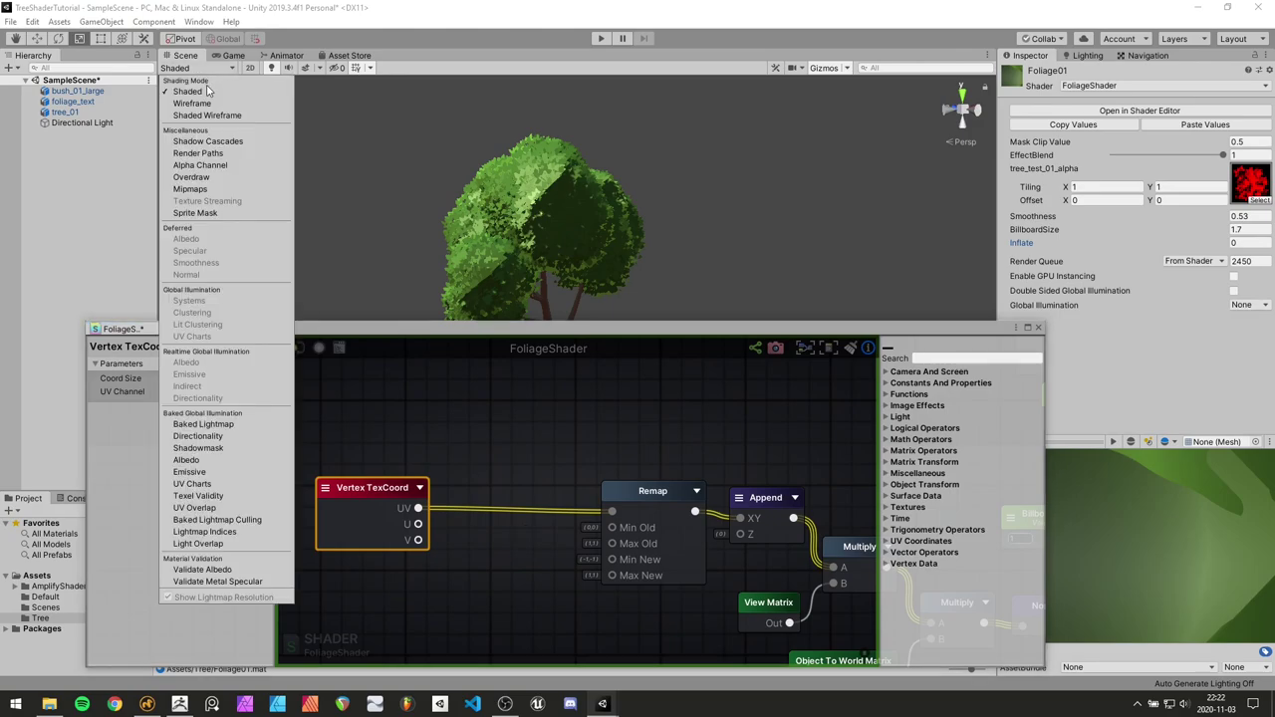
{"action": "left_click", "coordinate": [208, 116]}
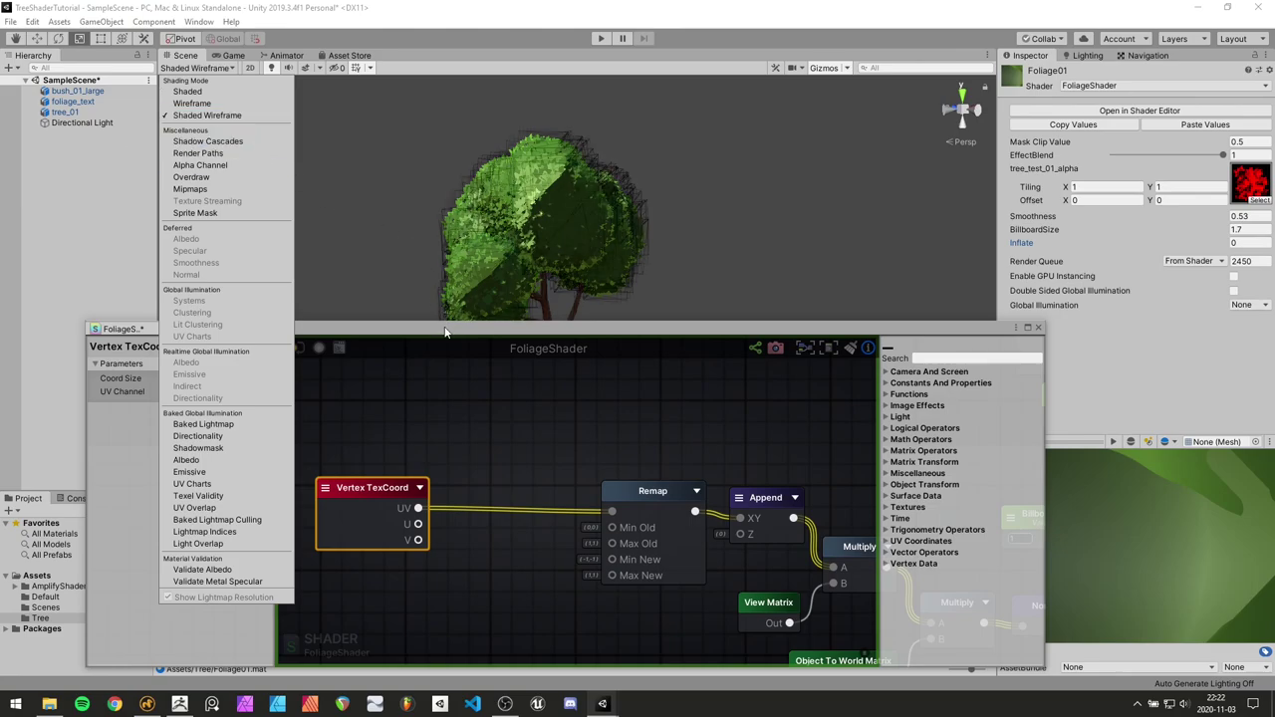
{"action": "left_click_drag", "start_coordinate": [498, 335], "coordinate": [533, 392]}
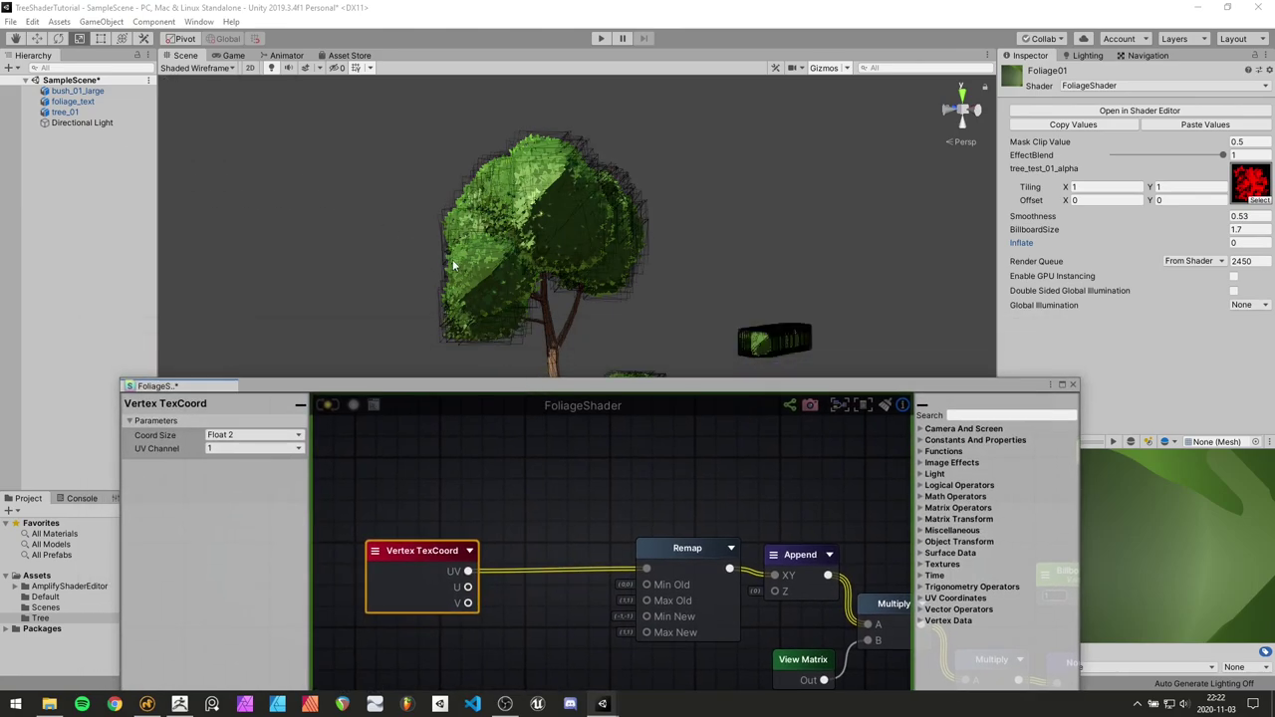
{"action": "scroll", "coordinate": [663, 260], "scroll_direction": "up", "scroll_amount": 2}
{"action": "right_click_drag", "start_coordinate": [535, 182], "coordinate": [780, 268], "text": "alt"}
{"action": "mouse_move", "coordinate": [780, 268]}
{"action": "left_mouse_down", "text": "alt"}
{"action": "mouse_move", "coordinate": [501, 256]}
{"action": "mouse_move", "coordinate": [525, 255]}
{"action": "left_mouse_up", "text": "alt"}
Raise the shader graph window and add a Rotator node below the gap between Vertex TexCoord and Remap, fed by the UV output
{"action": "left_click_drag", "start_coordinate": [503, 387], "coordinate": [524, 304]}
{"action": "left_click", "coordinate": [619, 400]}
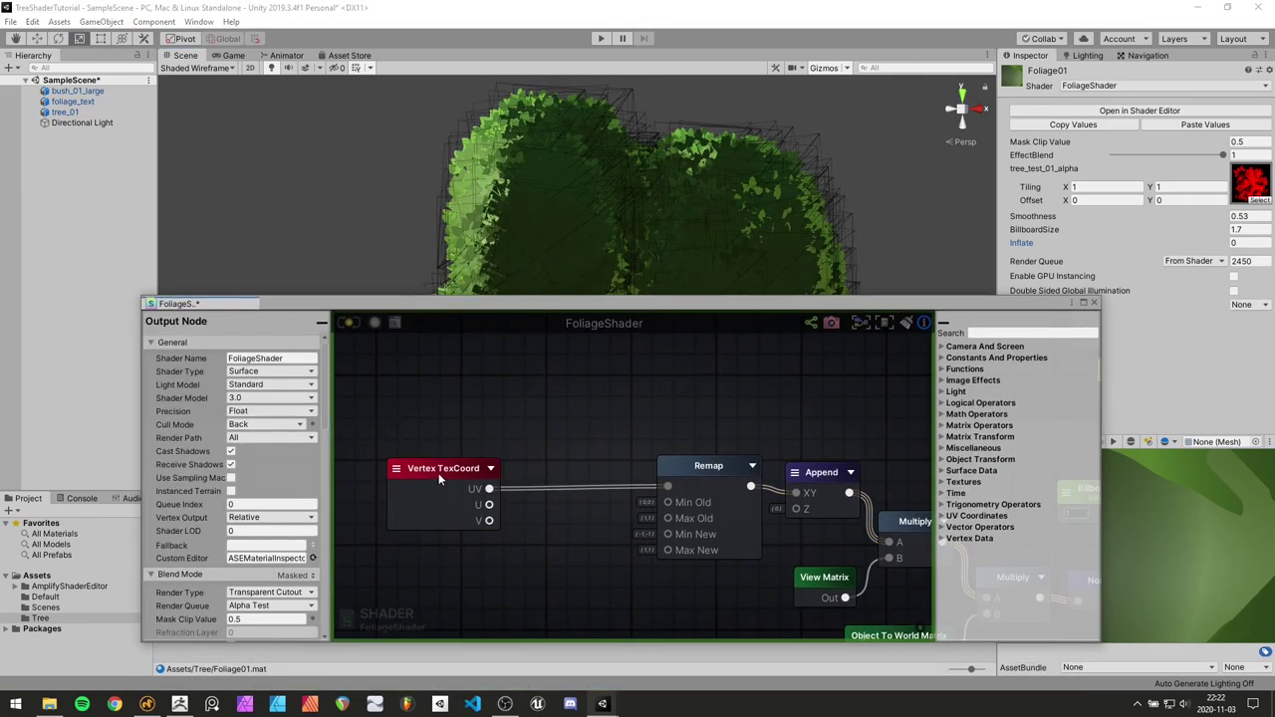
{"action": "left_click_drag", "start_coordinate": [439, 473], "coordinate": [403, 471]}
{"action": "middle_click_drag", "start_coordinate": [460, 431], "coordinate": [537, 411]}
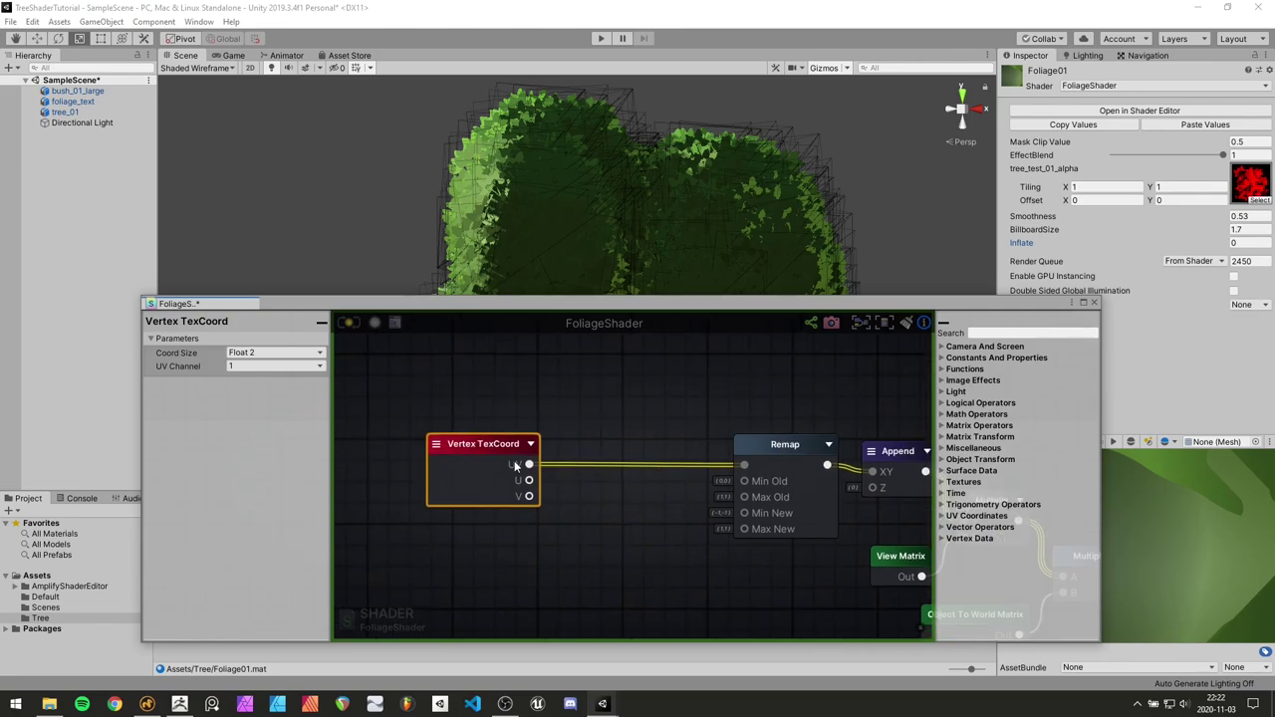
{"action": "left_click", "coordinate": [614, 537]}
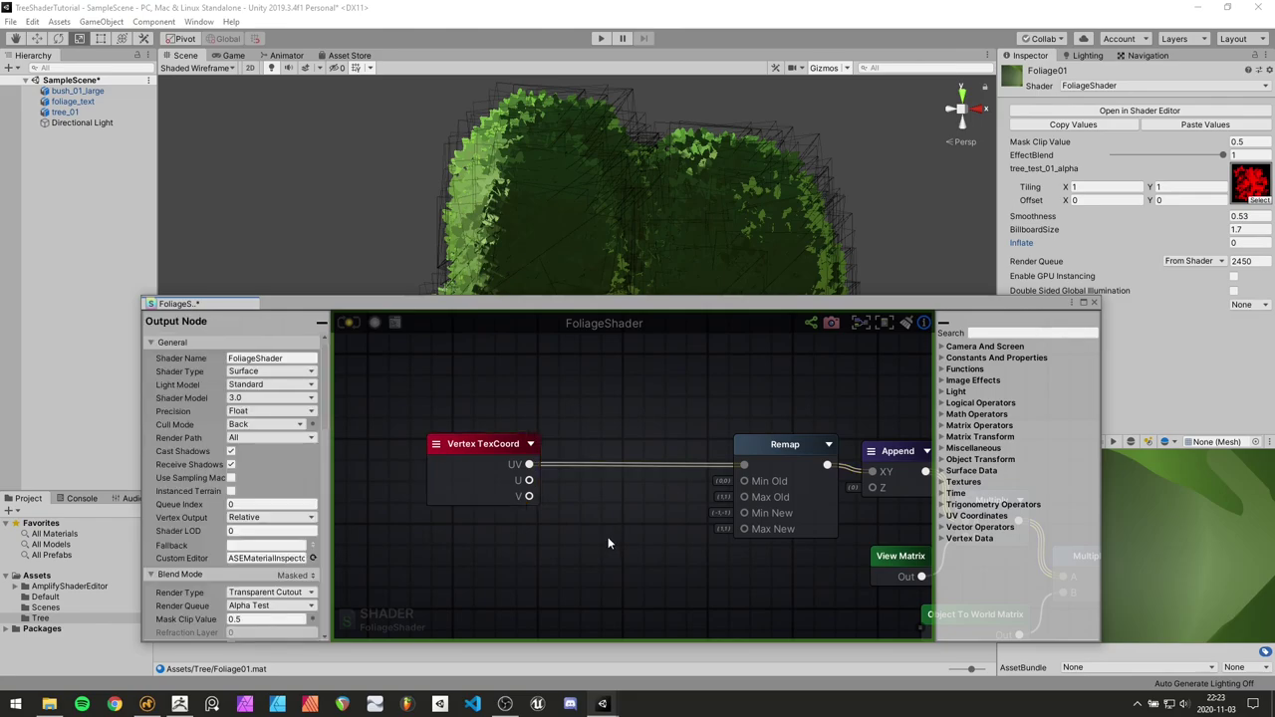
{"action": "right_click", "coordinate": [610, 543]}
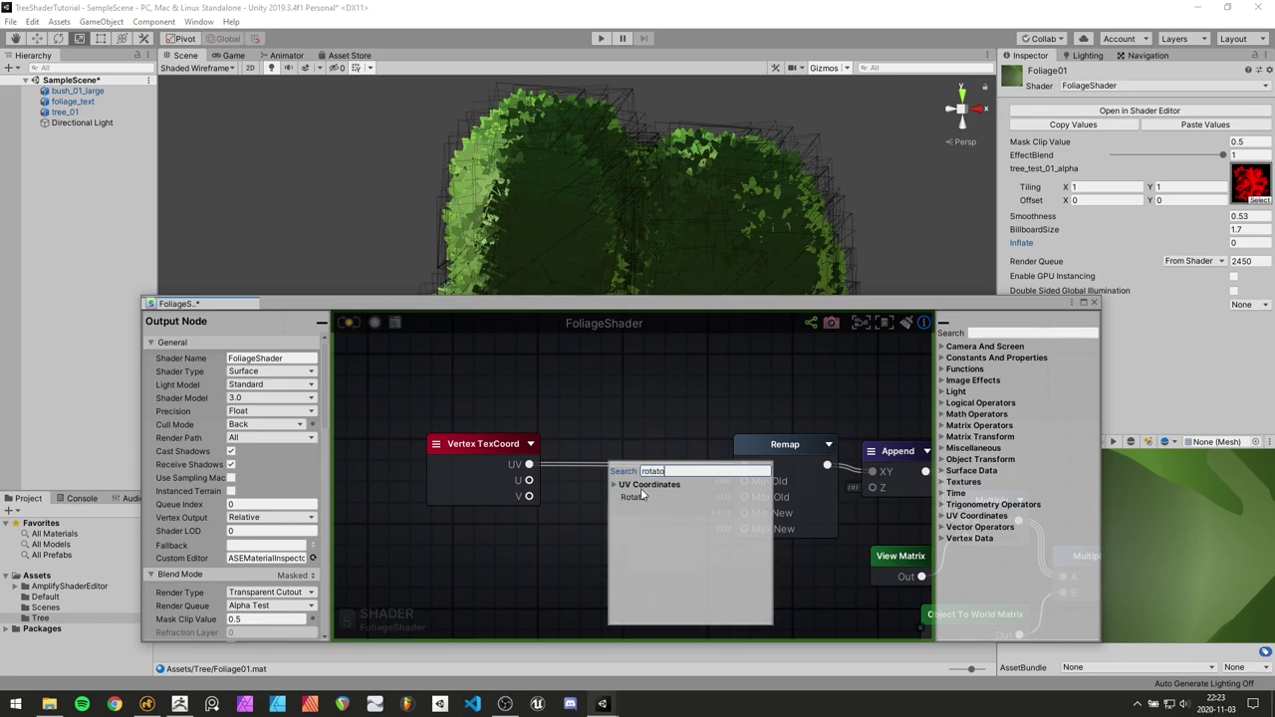
{"action": "left_click", "coordinate": [636, 497]}
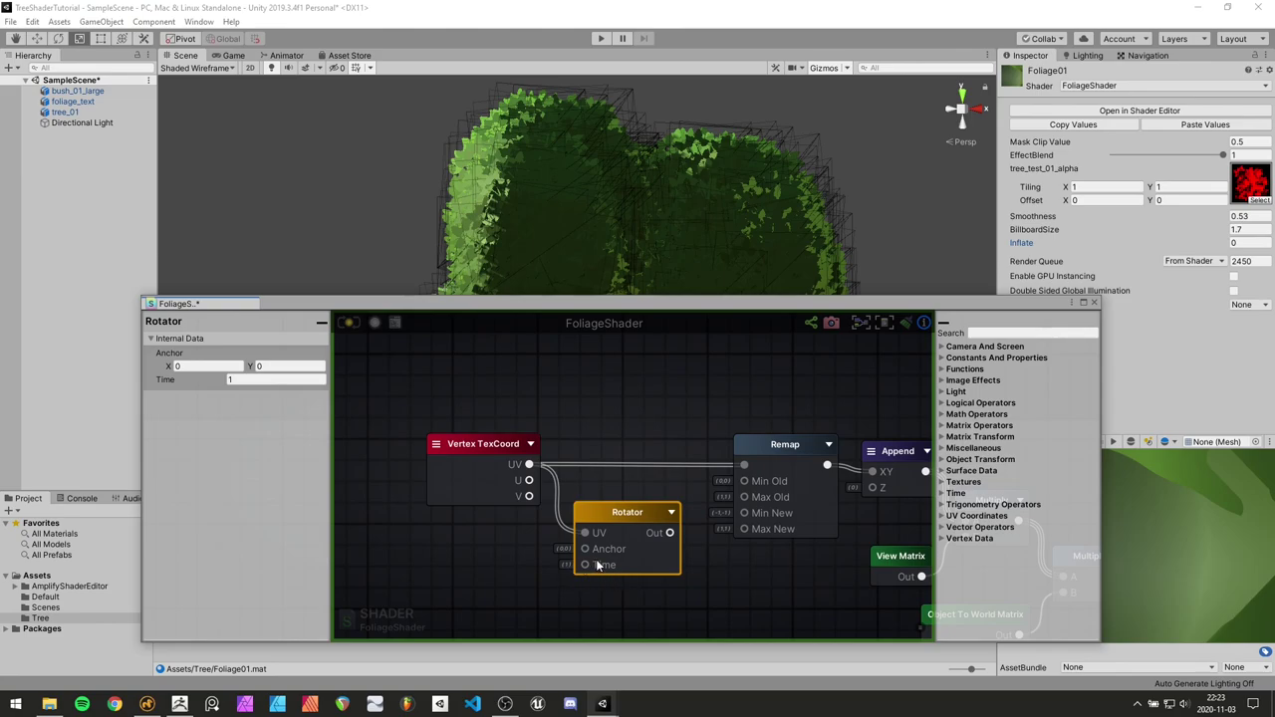
{"action": "mouse_move", "coordinate": [623, 522]}
{"action": "left_mouse_down"}
{"action": "mouse_move", "coordinate": [611, 503]}
{"action": "mouse_move", "coordinate": [614, 514]}
{"action": "left_mouse_up"}
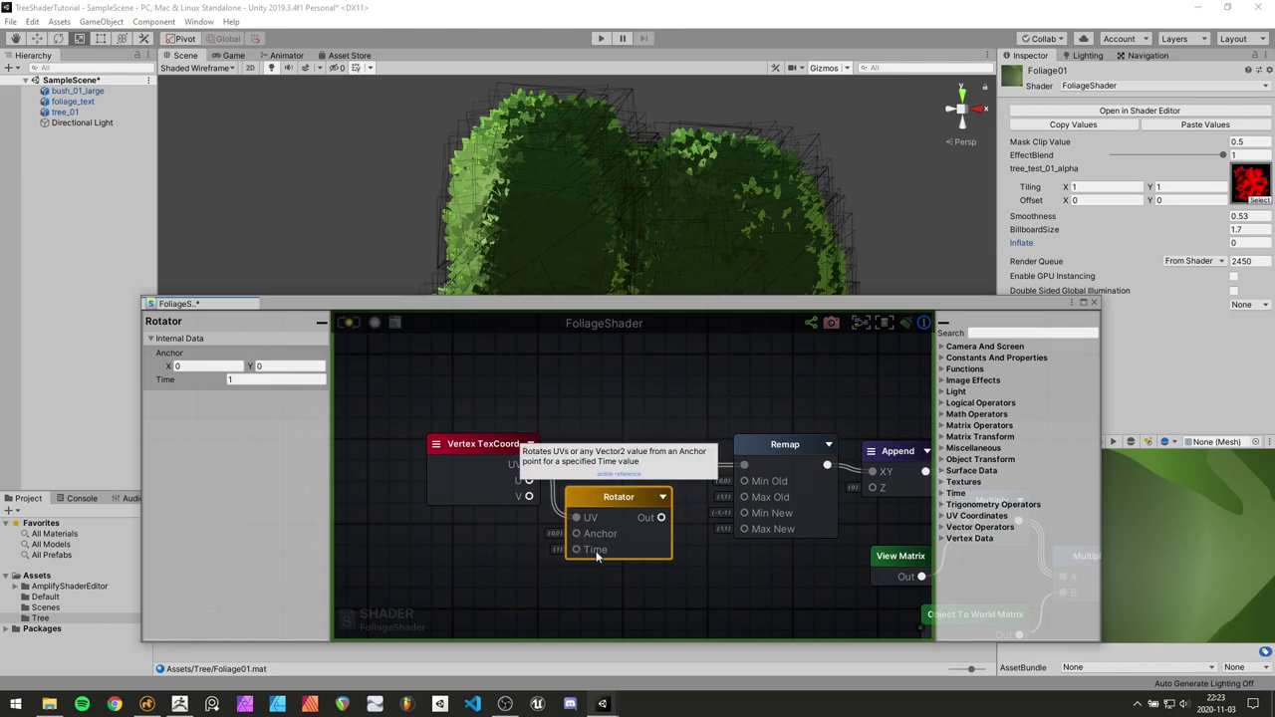
{"action": "left_click_drag", "start_coordinate": [596, 494], "coordinate": [610, 526]}
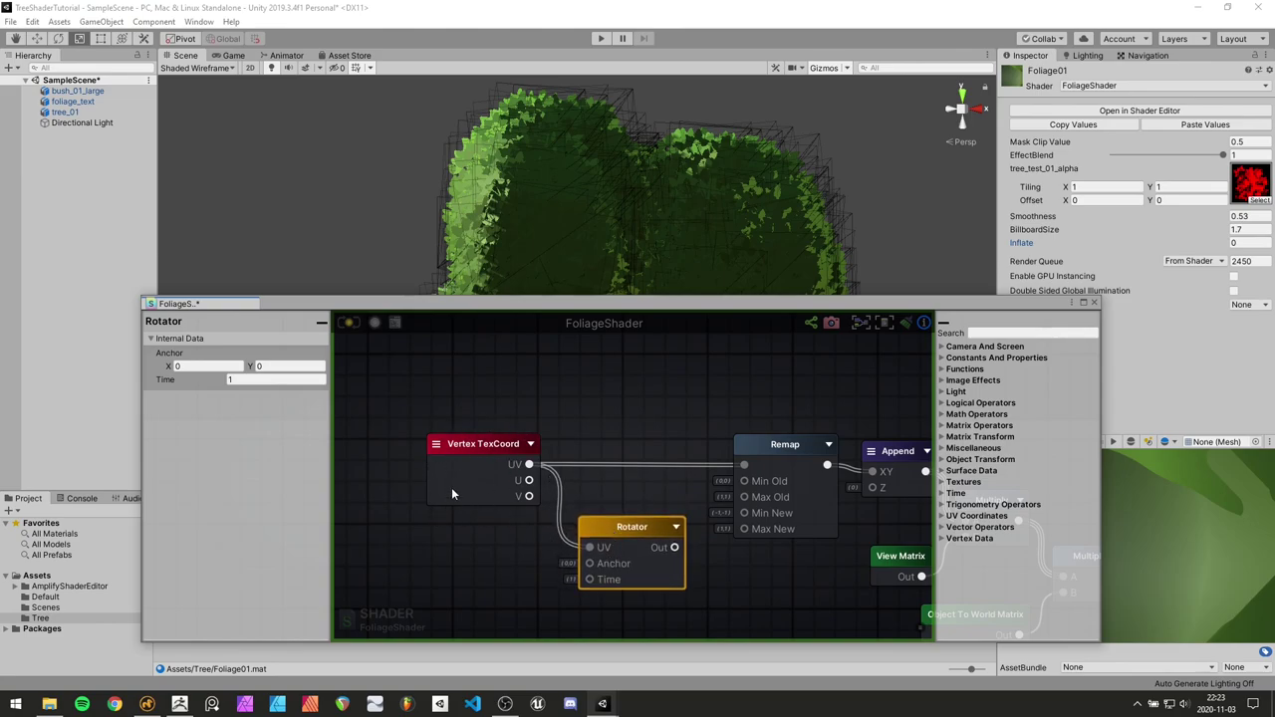
Place Remap beside Vertex TexCoord and rewire the Rotator's UV input to take Remap's output instead of the raw UV
{"action": "left_click", "coordinate": [590, 548], "text": "alt"}
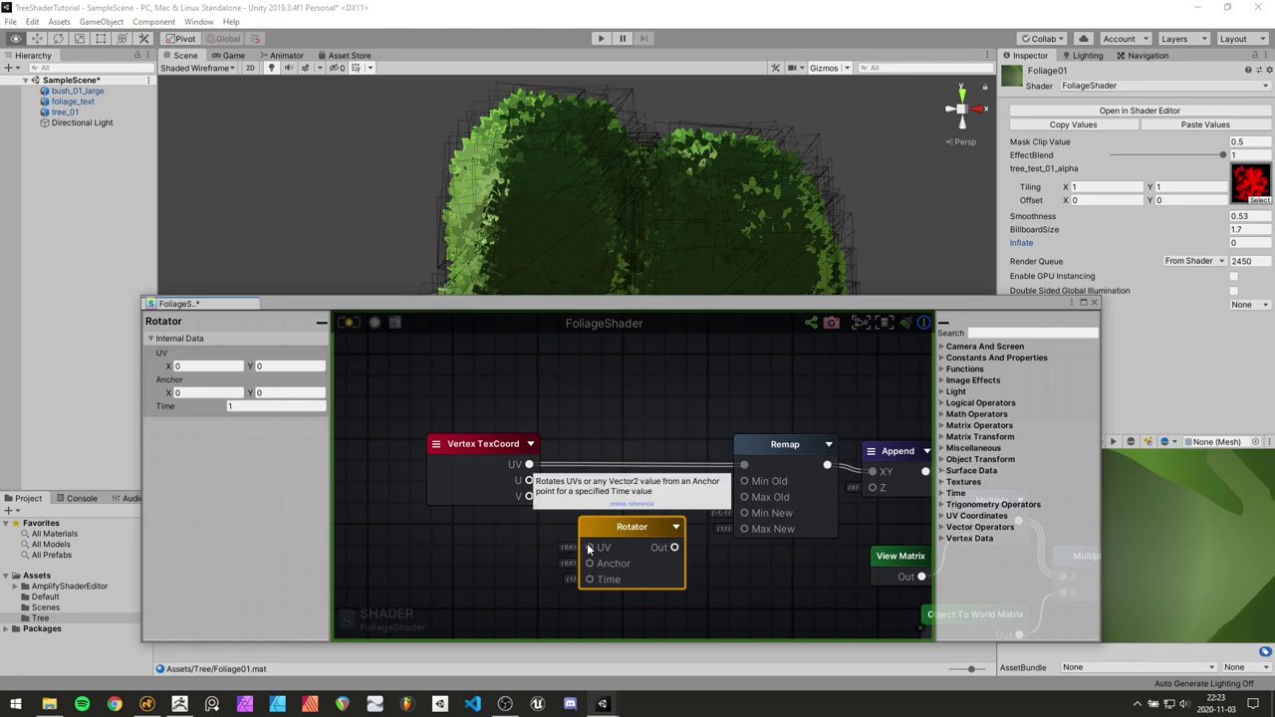
{"action": "left_click_drag", "start_coordinate": [608, 533], "coordinate": [668, 561]}
{"action": "left_click_drag", "start_coordinate": [765, 447], "coordinate": [598, 445]}
{"action": "left_click_drag", "start_coordinate": [671, 554], "coordinate": [705, 565]}
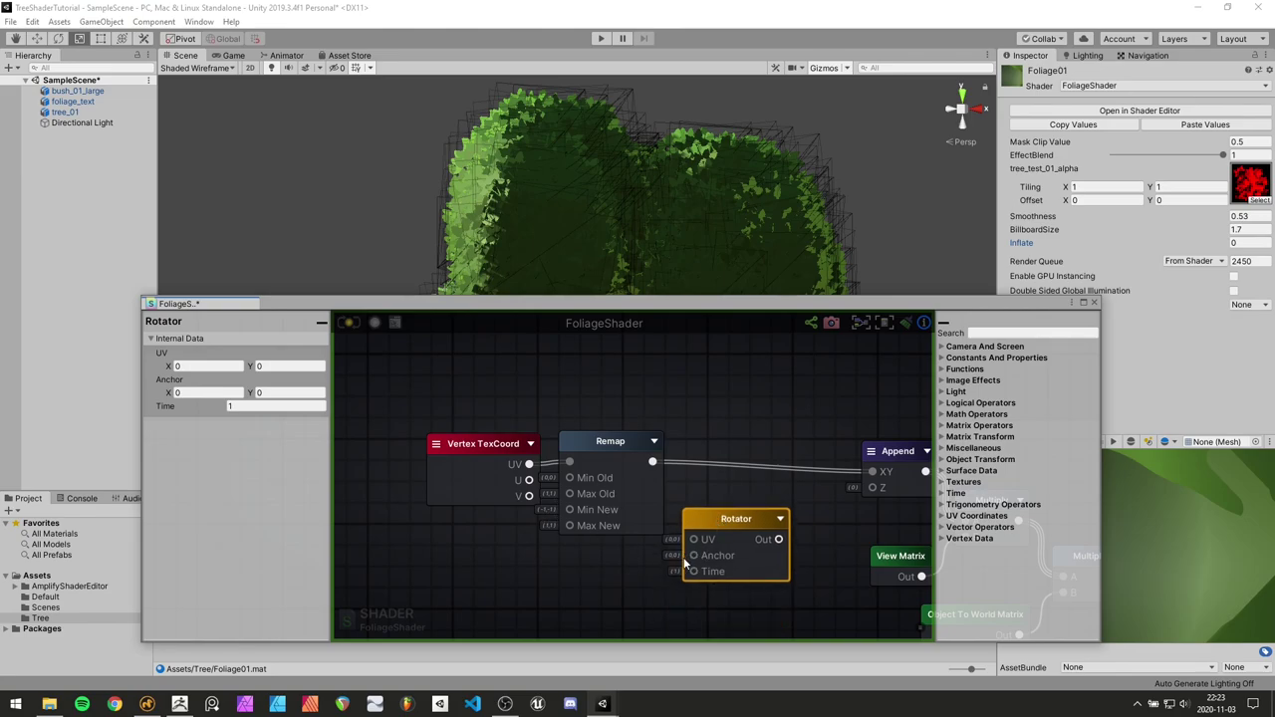
{"action": "left_click_drag", "start_coordinate": [719, 524], "coordinate": [731, 516]}
{"action": "middle_click_drag", "start_coordinate": [666, 516], "coordinate": [556, 488]}
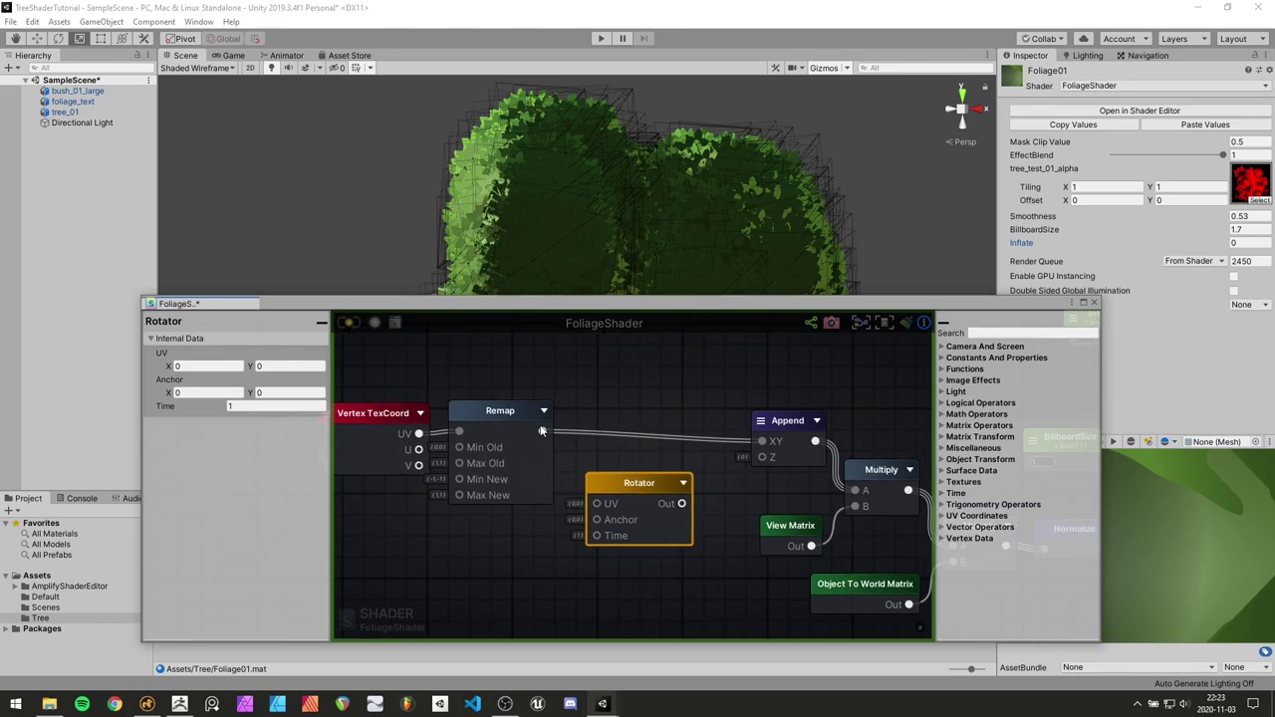
{"action": "left_click_drag", "start_coordinate": [592, 496], "coordinate": [636, 492]}
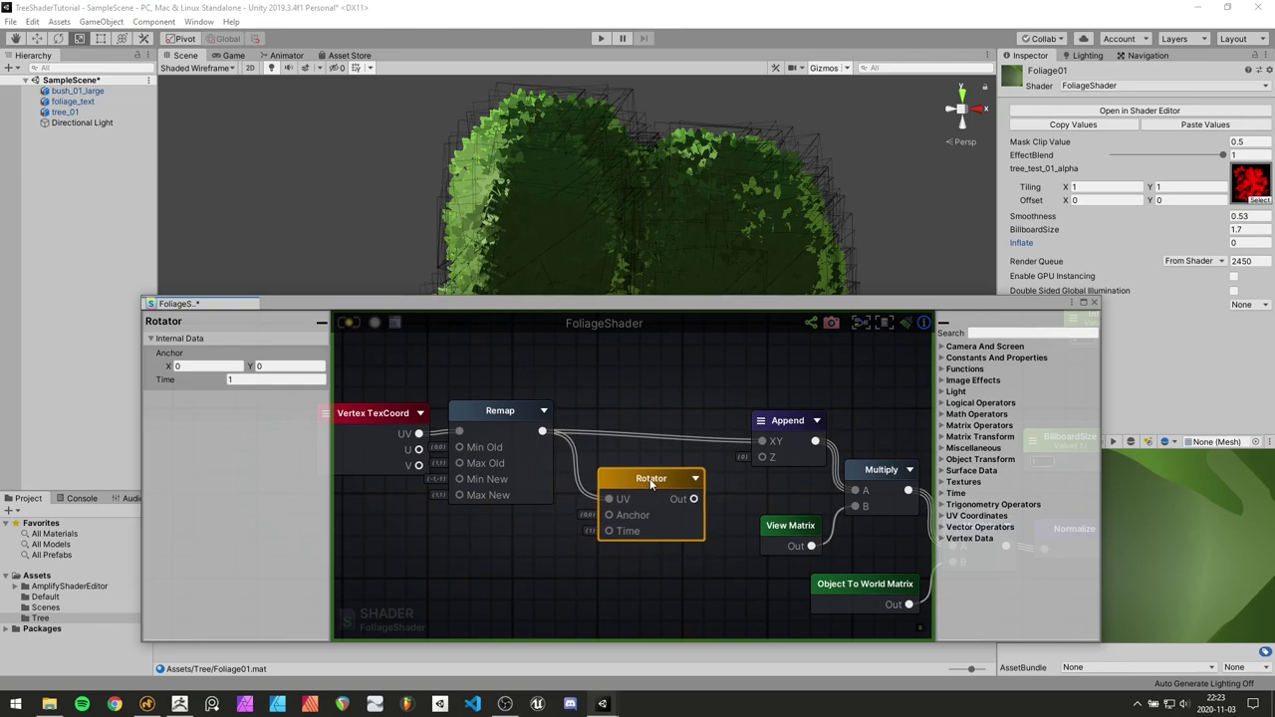
{"action": "left_click_drag", "start_coordinate": [651, 485], "coordinate": [655, 510]}
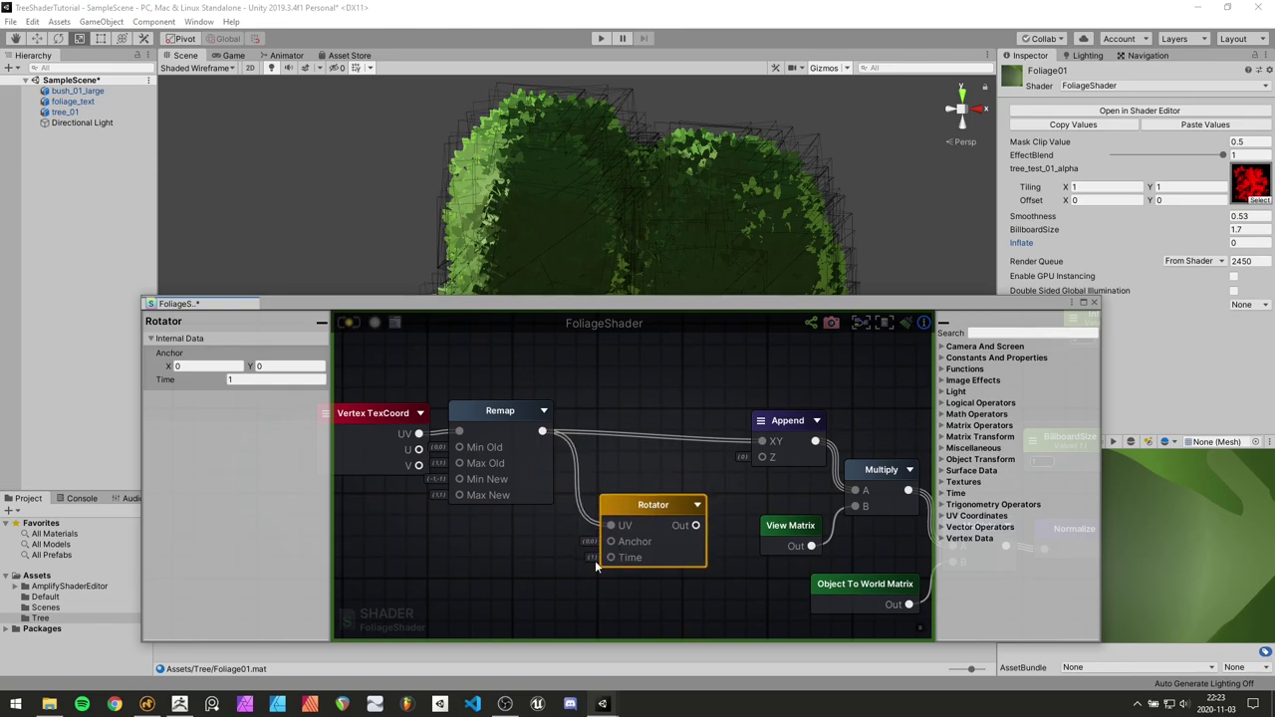
Add a Time node feeding the Rotator's Time input and connect the Rotator's output to Append's XY input
{"action": "left_click", "coordinate": [495, 568]}
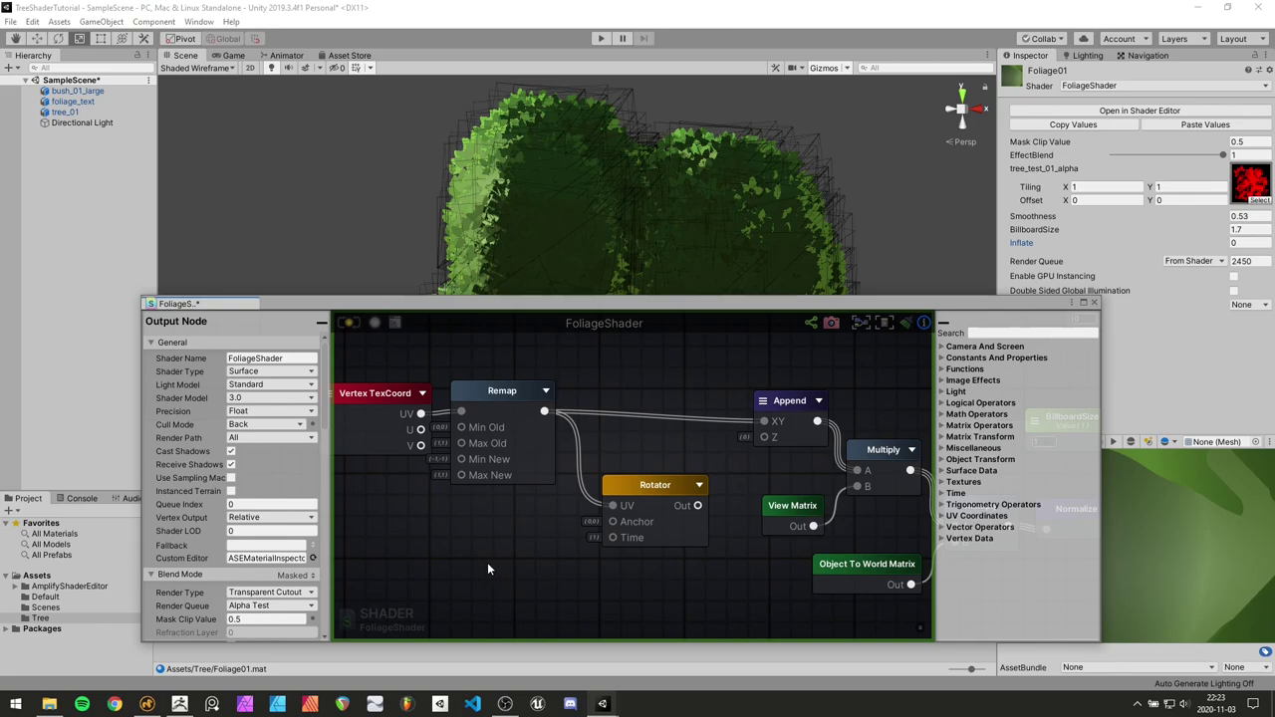
{"action": "right_click", "coordinate": [490, 568]}
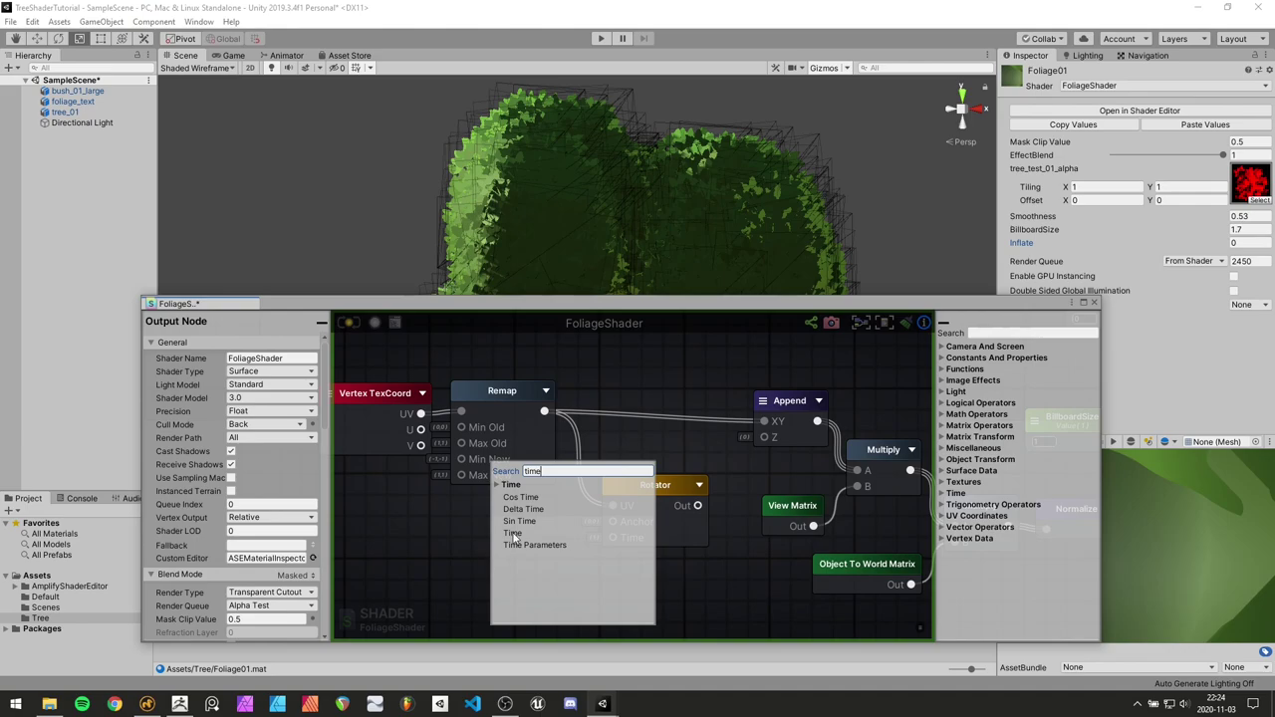
{"action": "left_click", "coordinate": [512, 534]}
{"action": "left_click_drag", "start_coordinate": [537, 571], "coordinate": [491, 540]}
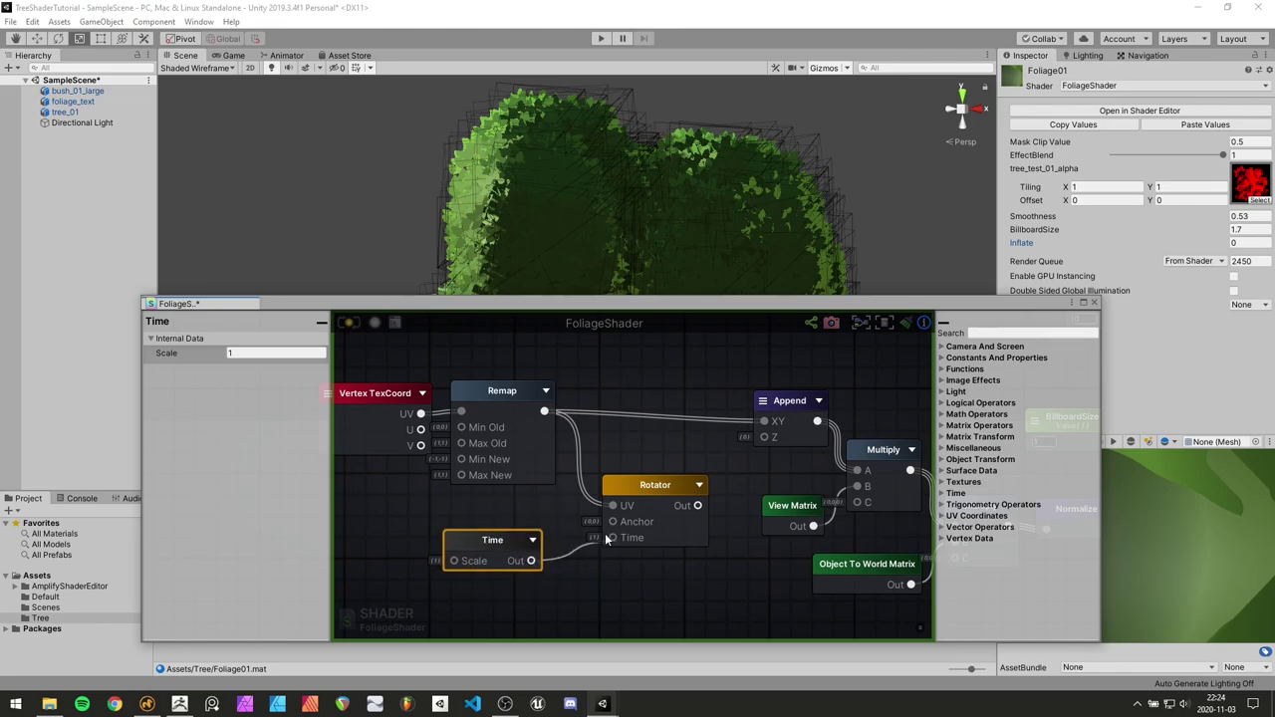
{"action": "left_click_drag", "start_coordinate": [653, 494], "coordinate": [762, 421]}
{"action": "left_click", "coordinate": [686, 449]}
{"action": "left_click", "coordinate": [647, 482]}
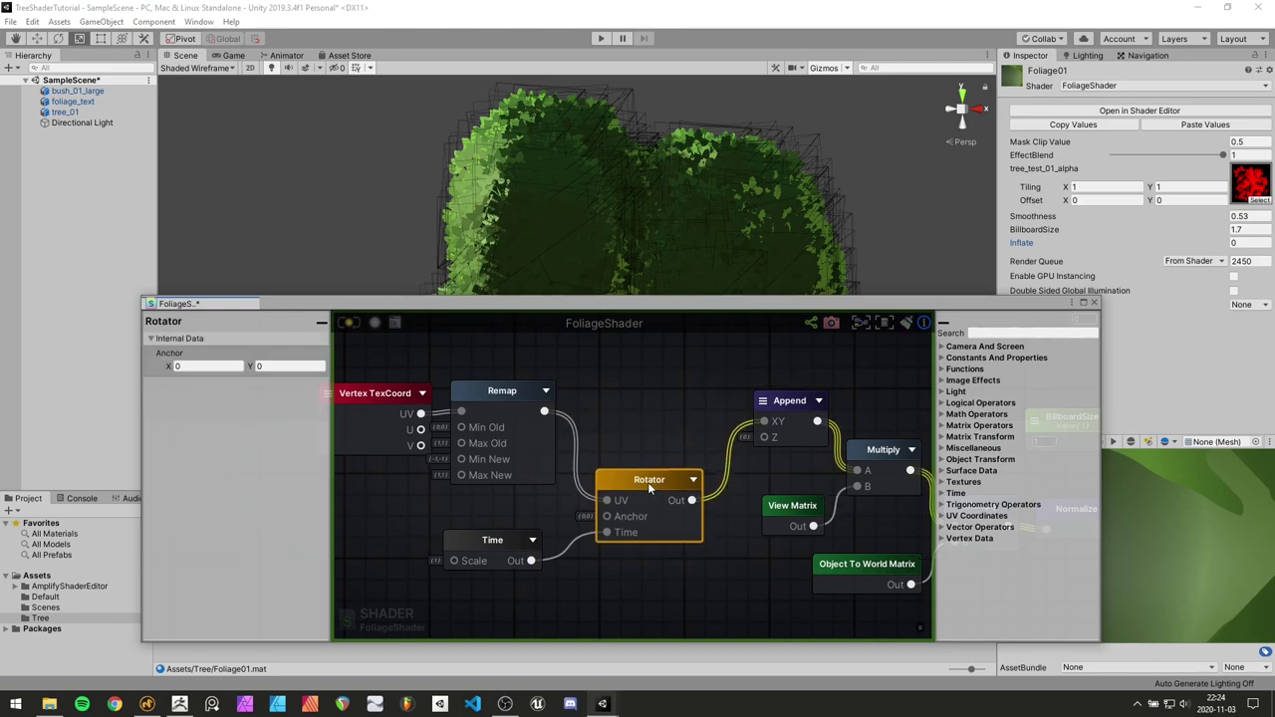
Apply the updated shader to the material and view the rotating billboards on the tree, shifting the graph window as needed
{"action": "left_click_drag", "start_coordinate": [412, 306], "coordinate": [456, 391]}
{"action": "left_click", "coordinate": [389, 408]}
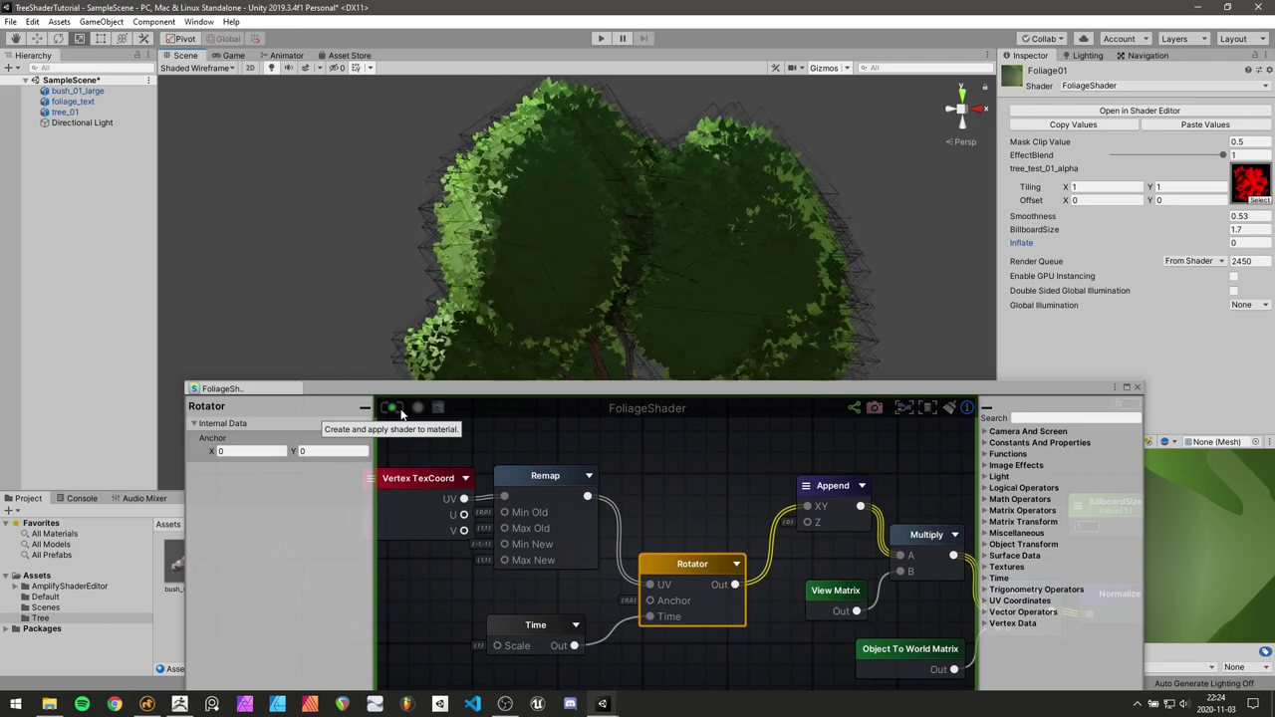
{"action": "left_click_drag", "start_coordinate": [468, 392], "coordinate": [496, 503]}
{"action": "scroll", "coordinate": [766, 339], "scroll_direction": "down", "scroll_amount": 2}
{"action": "left_click_drag", "start_coordinate": [767, 338], "coordinate": [484, 344], "text": "alt"}
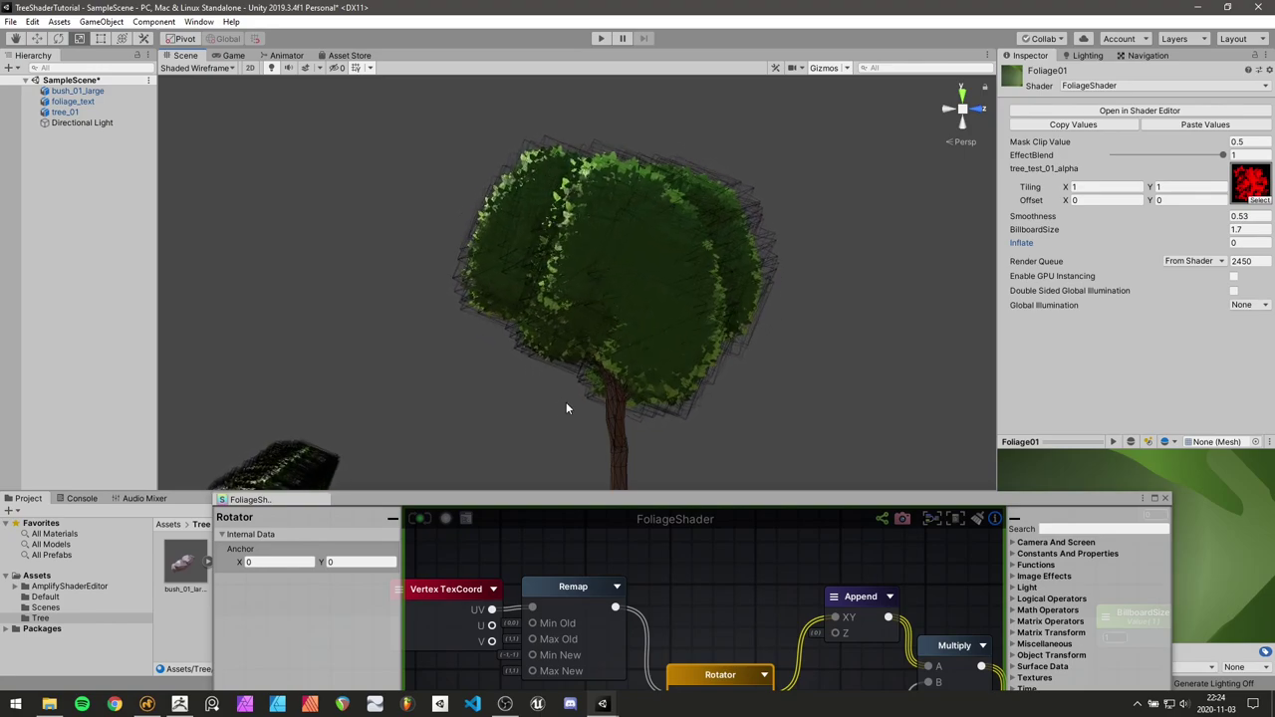
{"action": "left_click", "coordinate": [596, 495]}
{"action": "left_click_drag", "start_coordinate": [595, 498], "coordinate": [663, 384]}
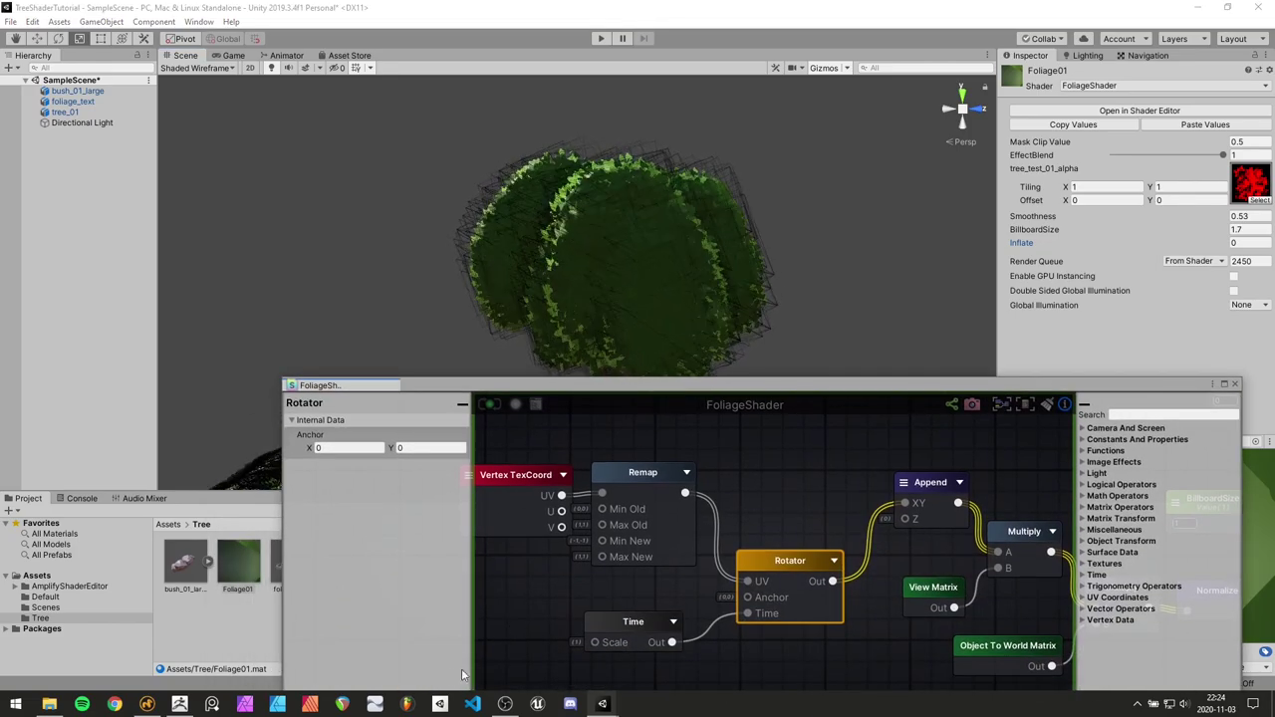
Switch to the yard project window to look at the finished forest, and return to the TreeShaderTutorial project
{"action": "mouse_move", "coordinate": [598, 707]}
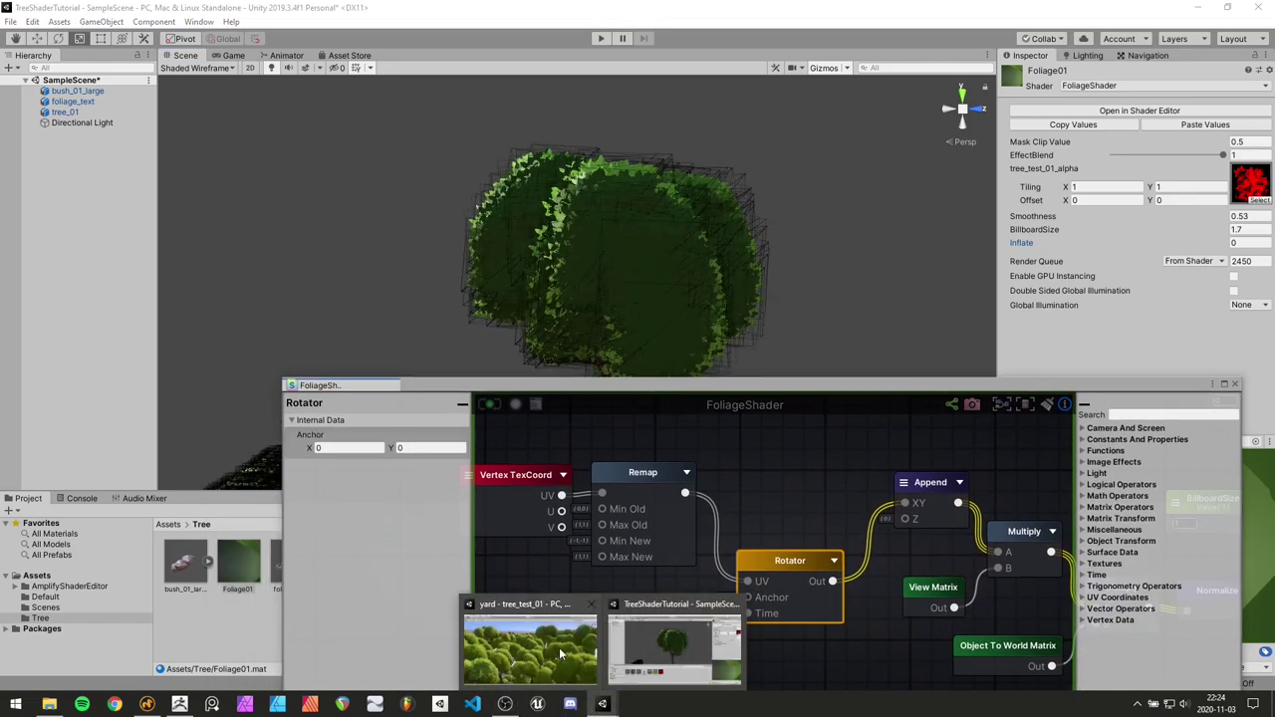
{"action": "left_click", "coordinate": [559, 648]}
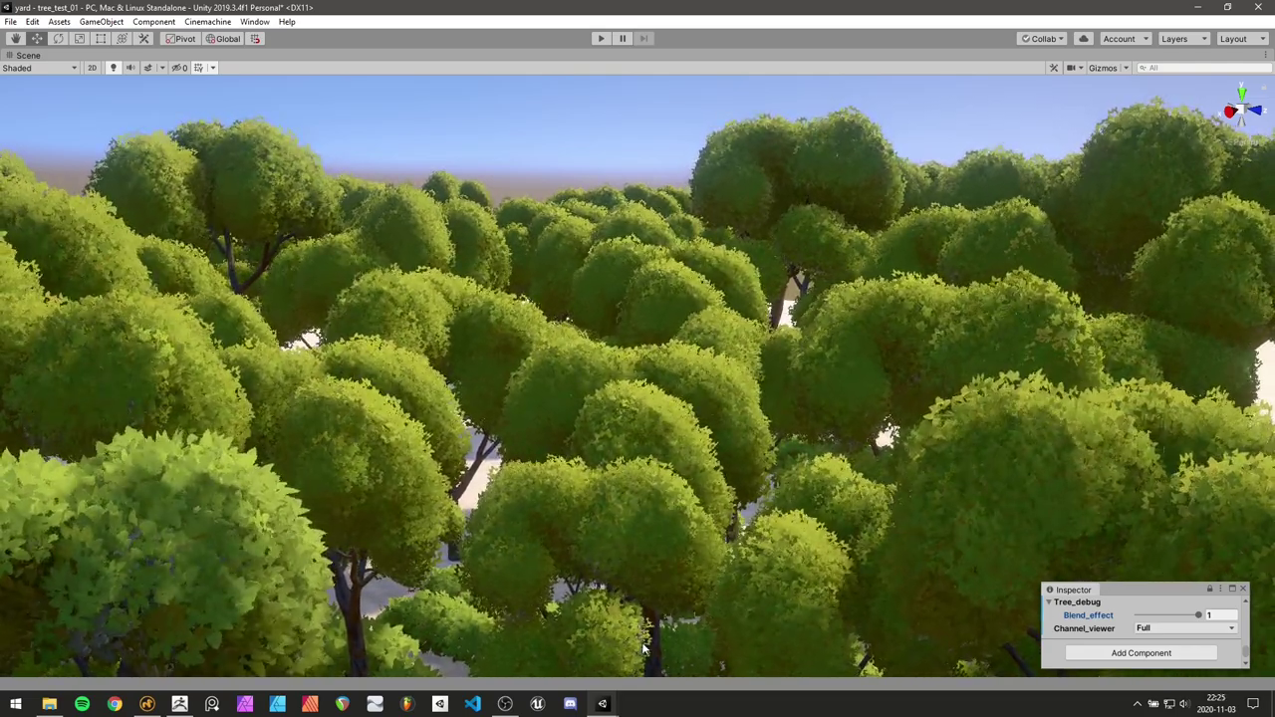
{"action": "mouse_move", "coordinate": [602, 706]}
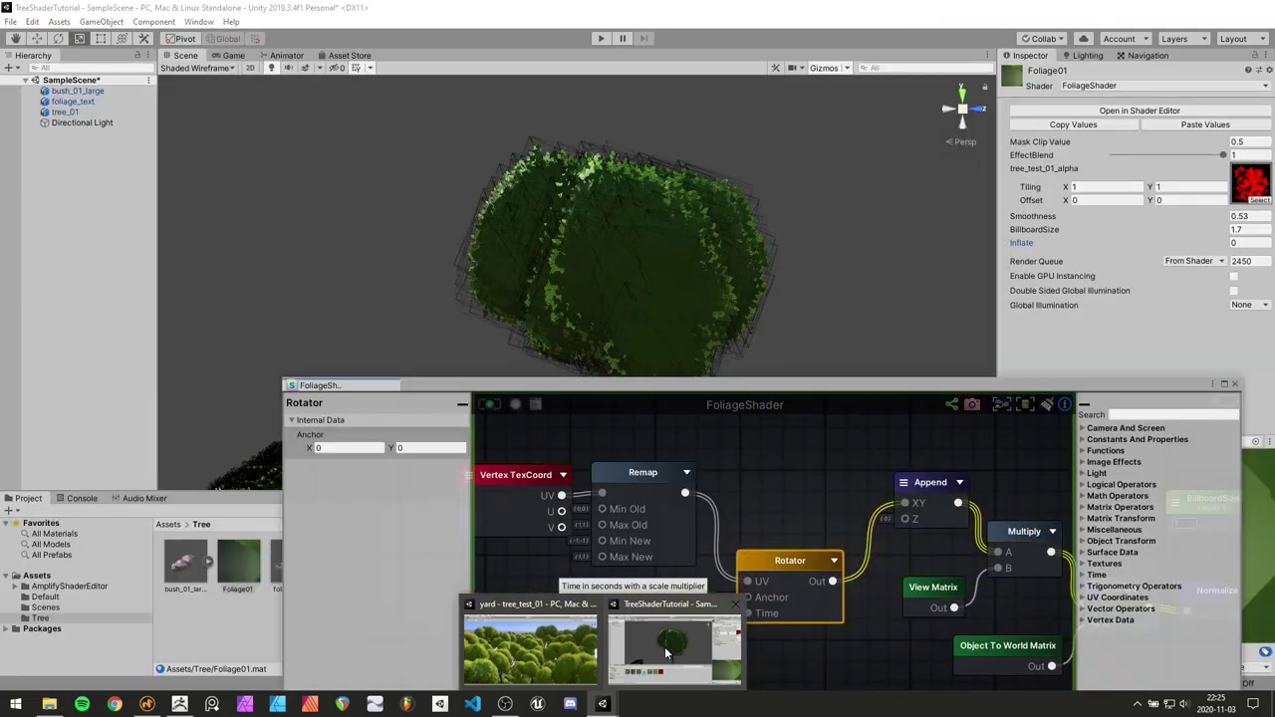
{"action": "left_click", "coordinate": [668, 652]}
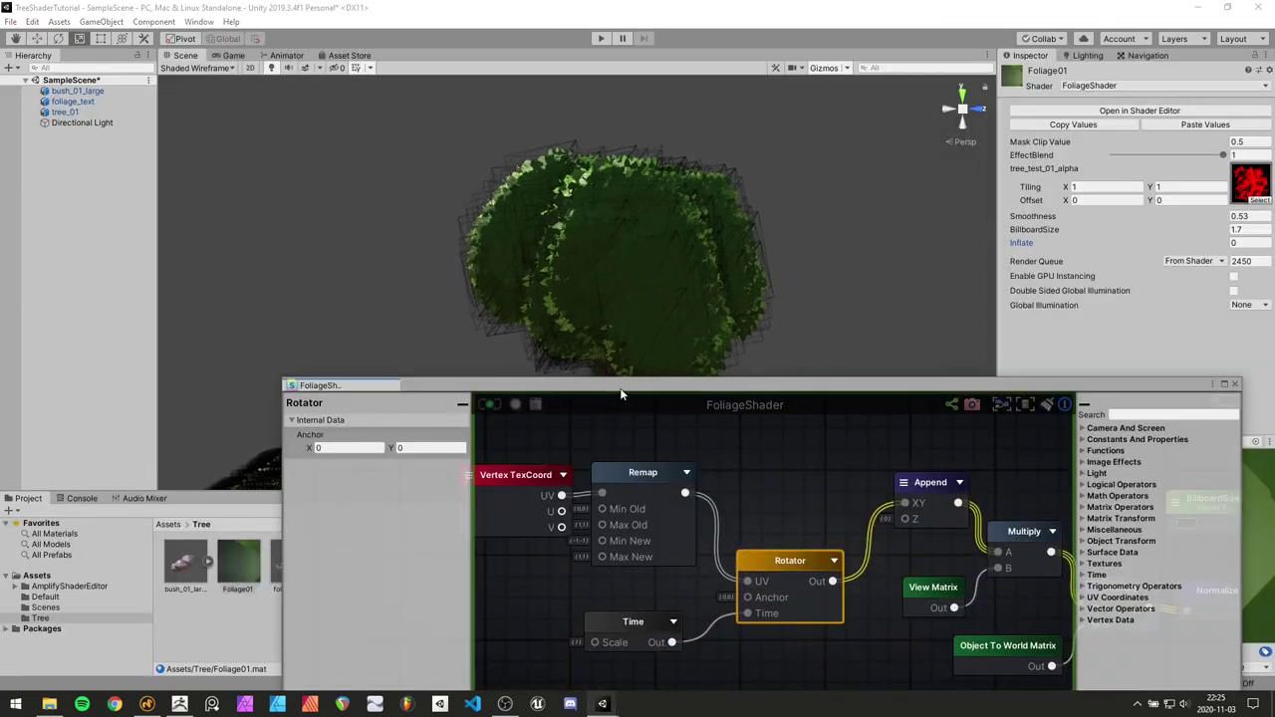
Raise the shader graph window and tidy the positions of the Time and Rotator nodes
{"action": "left_click_drag", "start_coordinate": [637, 384], "coordinate": [550, 362]}
{"action": "left_click", "coordinate": [700, 482]}
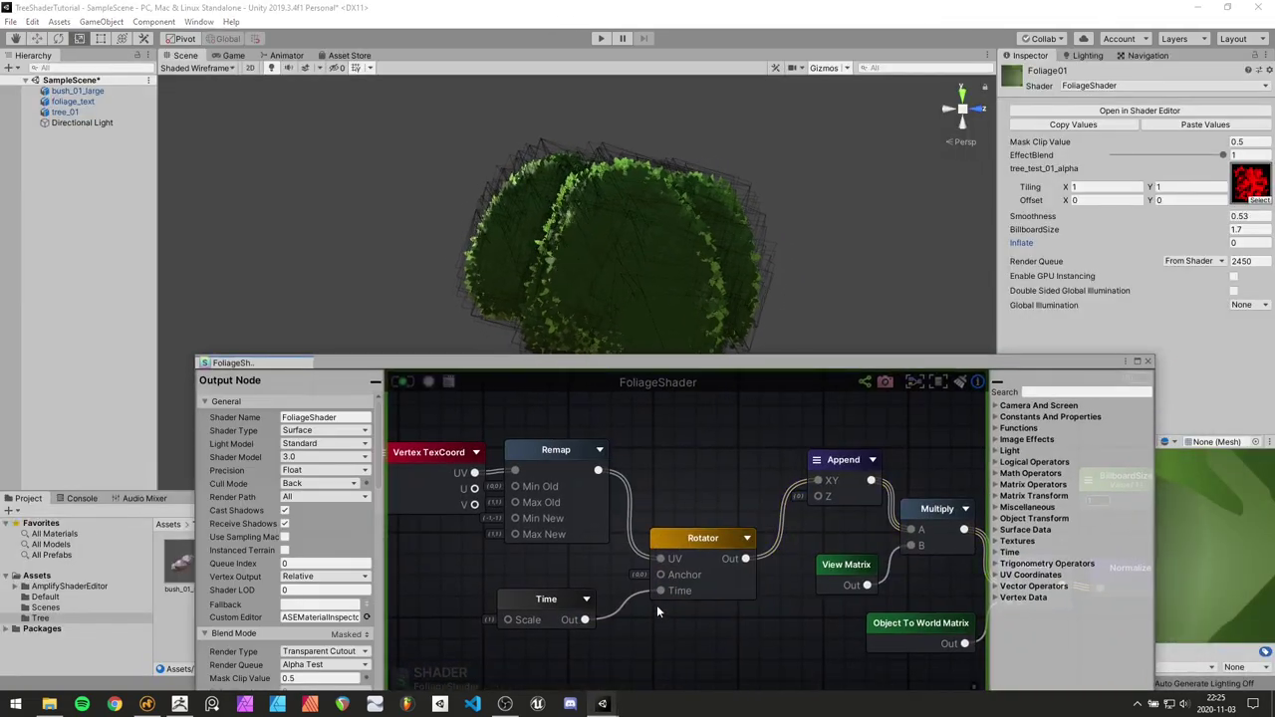
{"action": "middle_click_drag", "start_coordinate": [664, 610], "coordinate": [701, 599]}
{"action": "left_click_drag", "start_coordinate": [596, 591], "coordinate": [609, 583]}
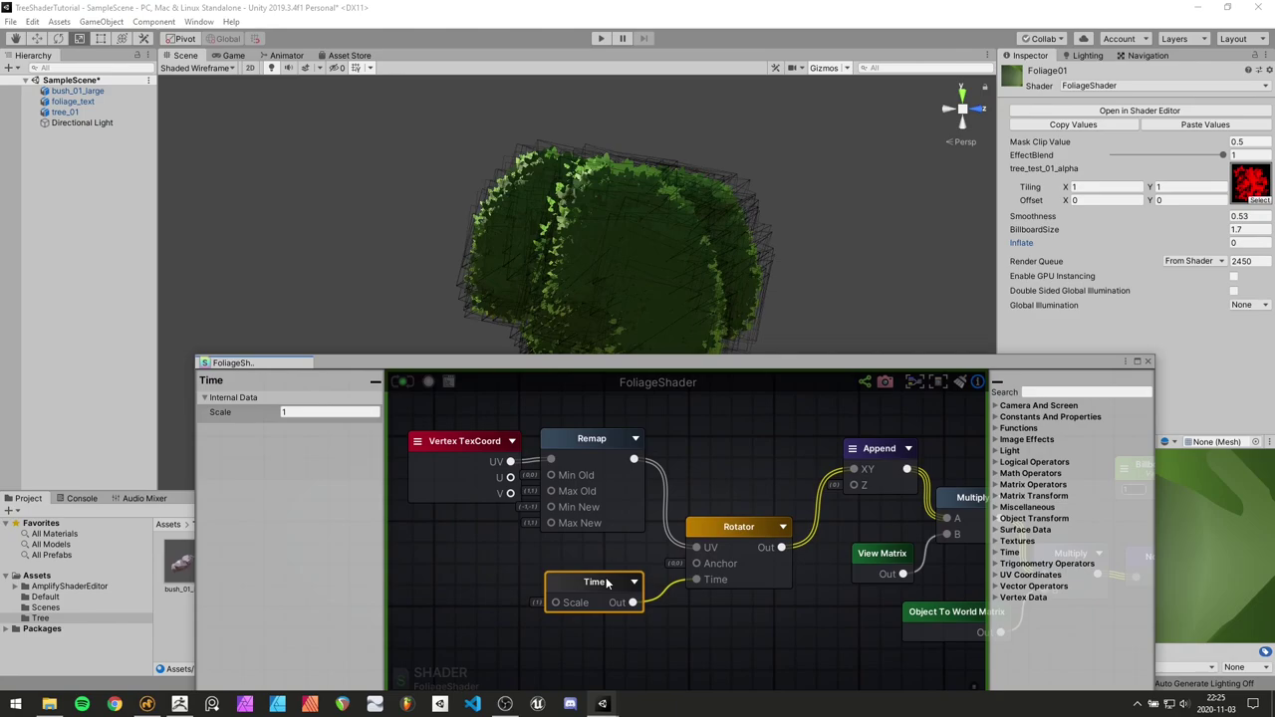
{"action": "left_click", "coordinate": [698, 610]}
{"action": "left_click_drag", "start_coordinate": [721, 525], "coordinate": [712, 513]}
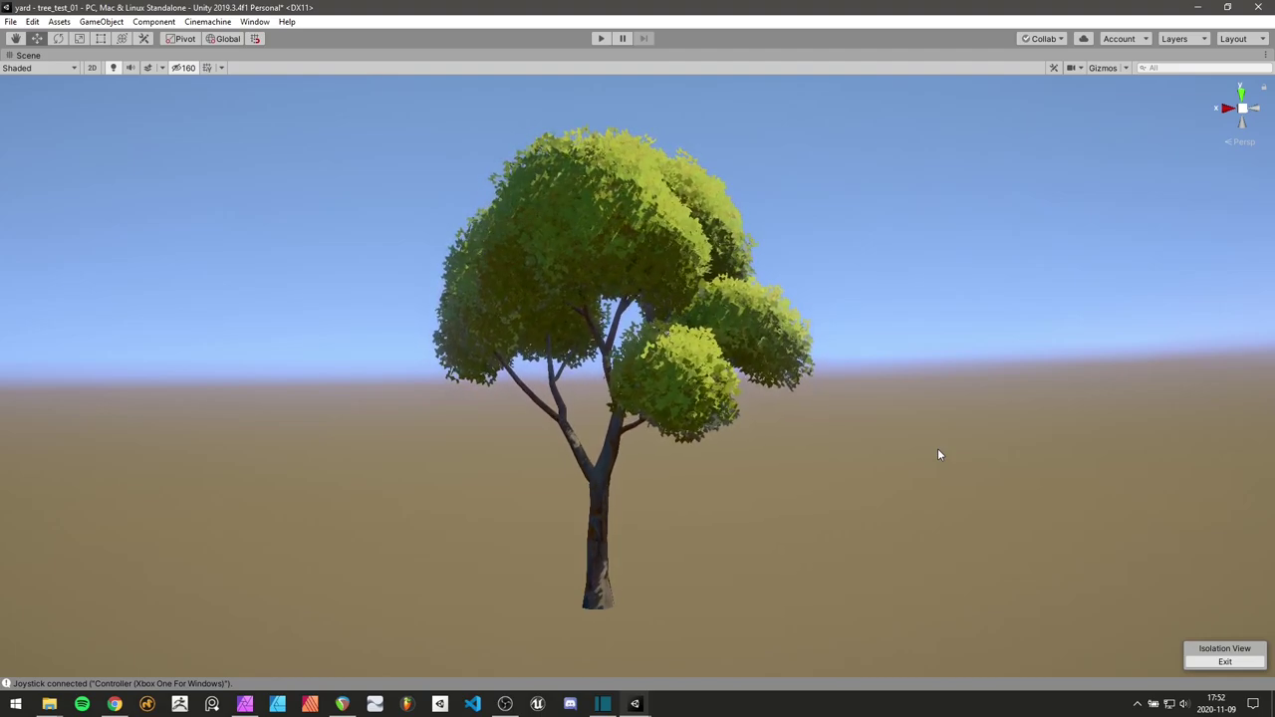
Examine the isolated tree in the yard project from several sides, both close up and from farther away
{"action": "left_click_drag", "start_coordinate": [938, 454], "coordinate": [829, 458], "text": "alt"}
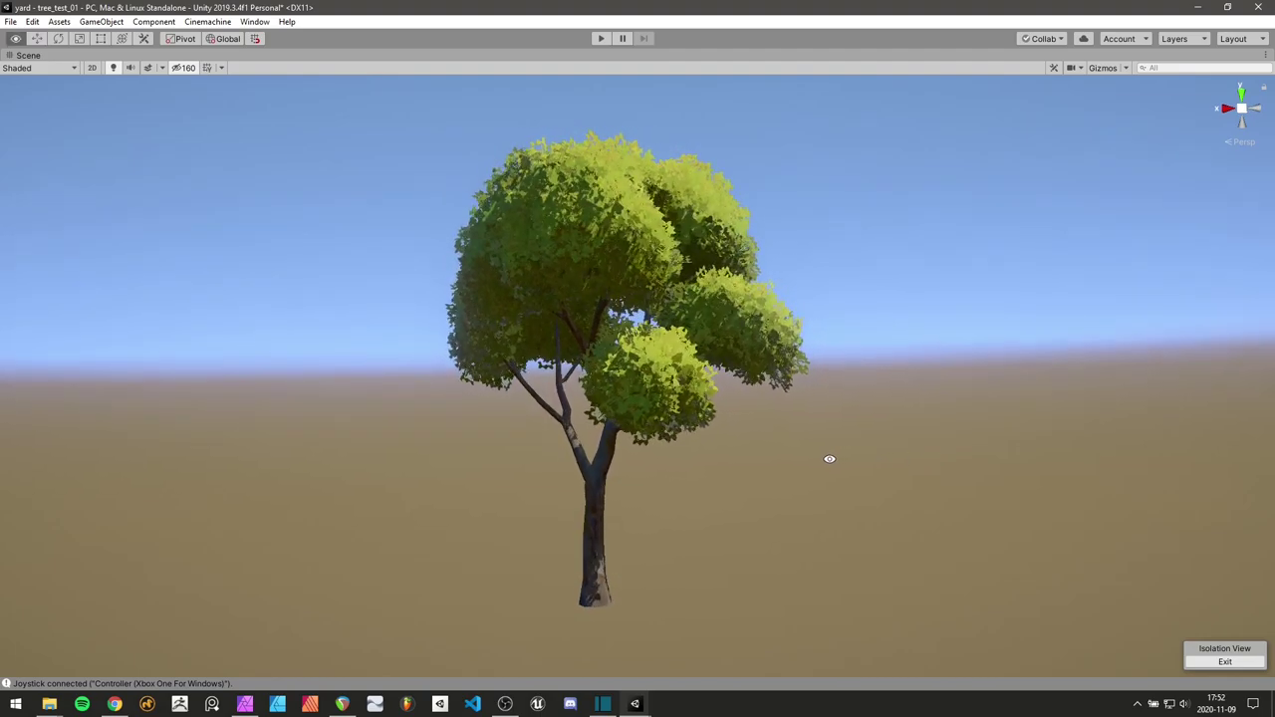
{"action": "left_click_drag", "start_coordinate": [925, 459], "coordinate": [857, 404], "text": "alt"}
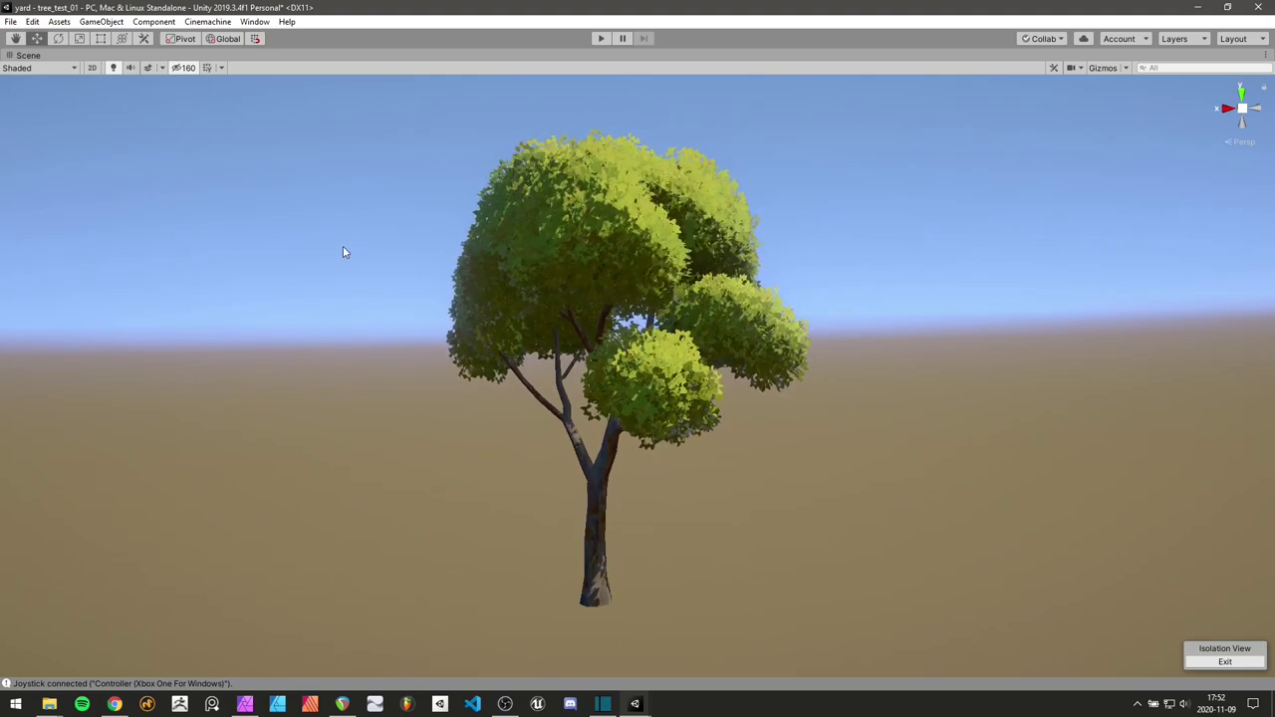
{"action": "right_click_drag", "start_coordinate": [345, 250], "coordinate": [567, 273], "text": "alt"}
{"action": "left_click_drag", "start_coordinate": [567, 273], "coordinate": [579, 334], "text": "alt"}
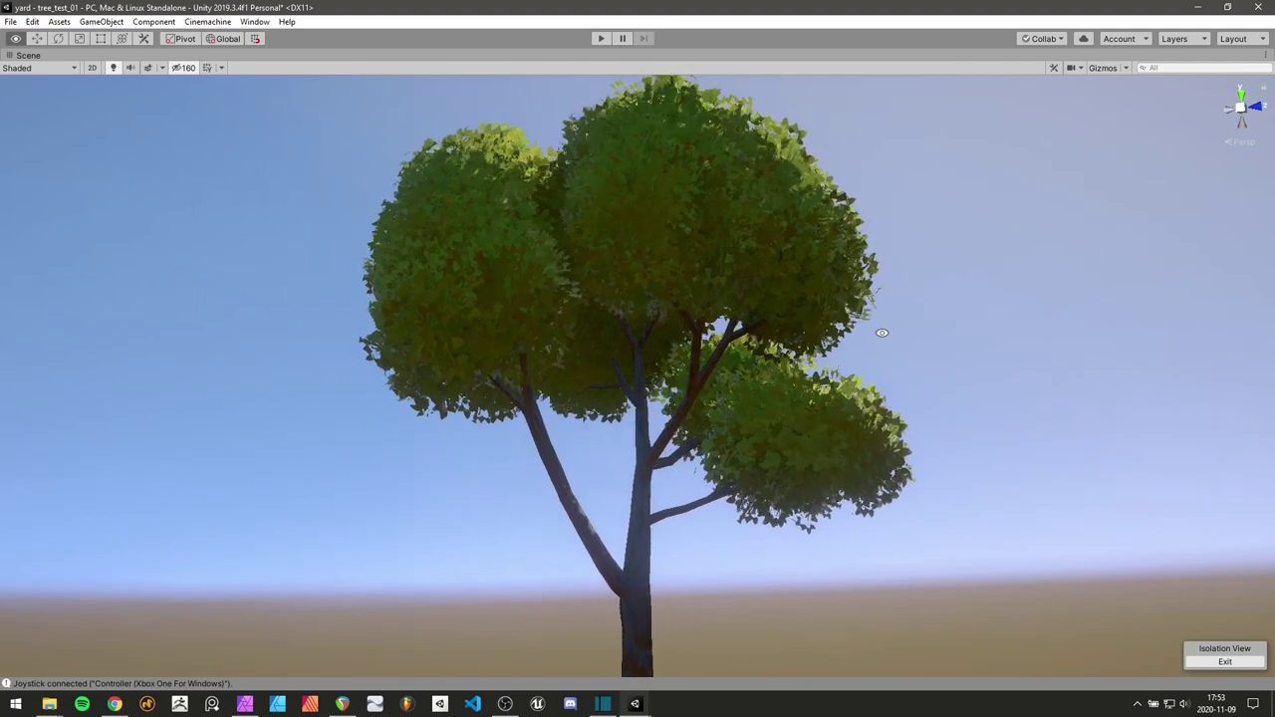
{"action": "left_click_drag", "start_coordinate": [883, 333], "coordinate": [637, 363], "text": "alt"}
{"action": "scroll", "coordinate": [730, 363], "scroll_direction": "down", "scroll_amount": 6}
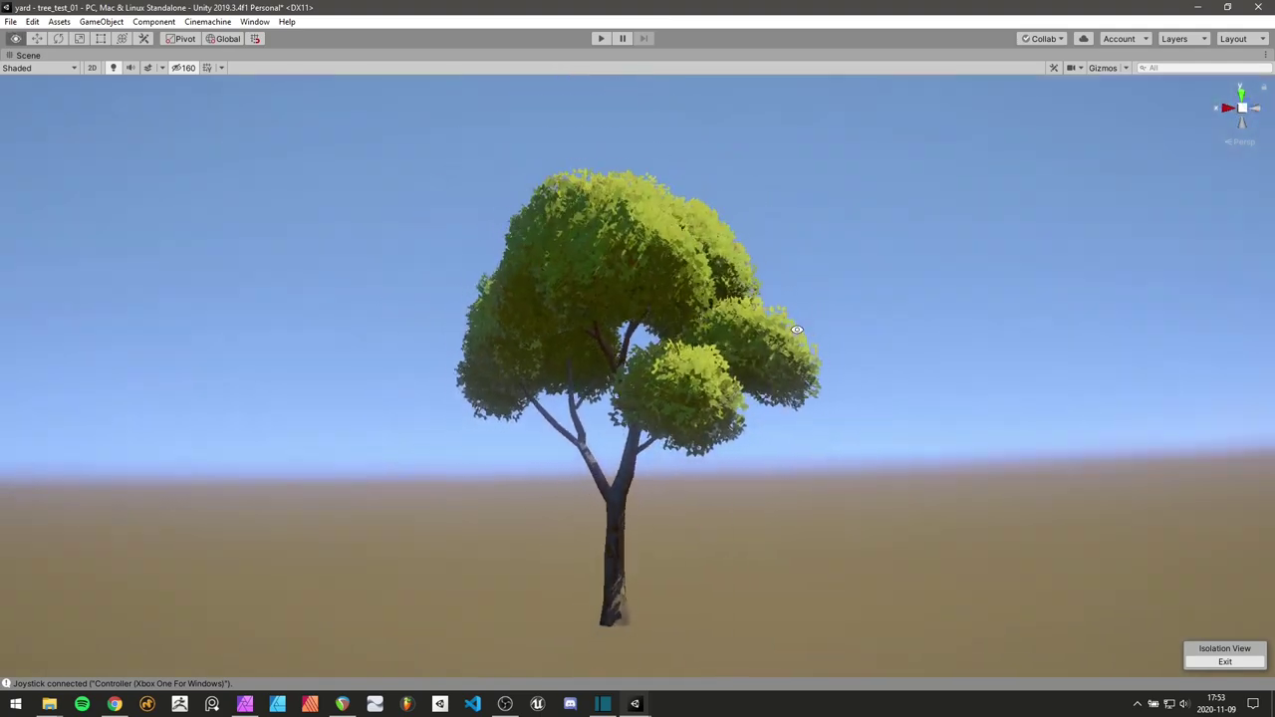
{"action": "left_click_drag", "start_coordinate": [729, 364], "coordinate": [913, 388], "text": "alt"}
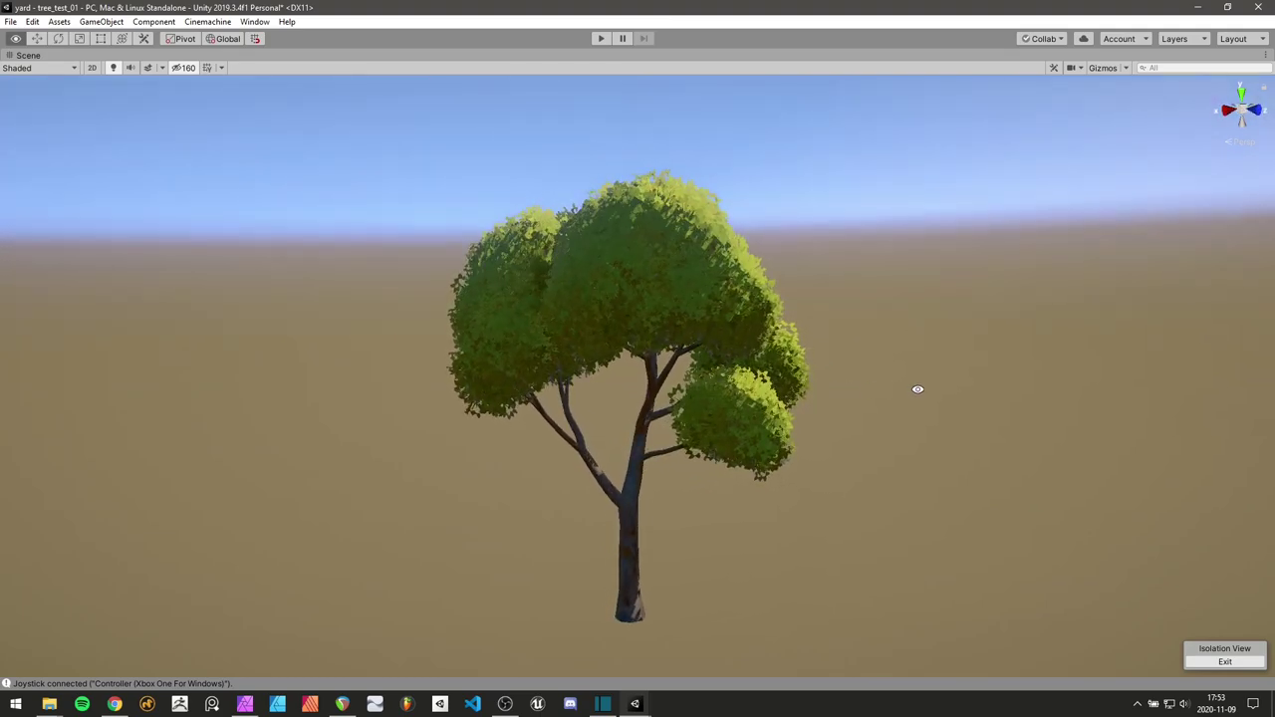
Restore the docked editor layout and try the bush foliage material from the Materials folder on the isolated tree's crown
{"action": "right_click_drag", "start_coordinate": [916, 390], "coordinate": [916, 361], "text": "alt"}
{"action": "left_click_drag", "start_coordinate": [917, 360], "coordinate": [835, 347], "text": "alt"}
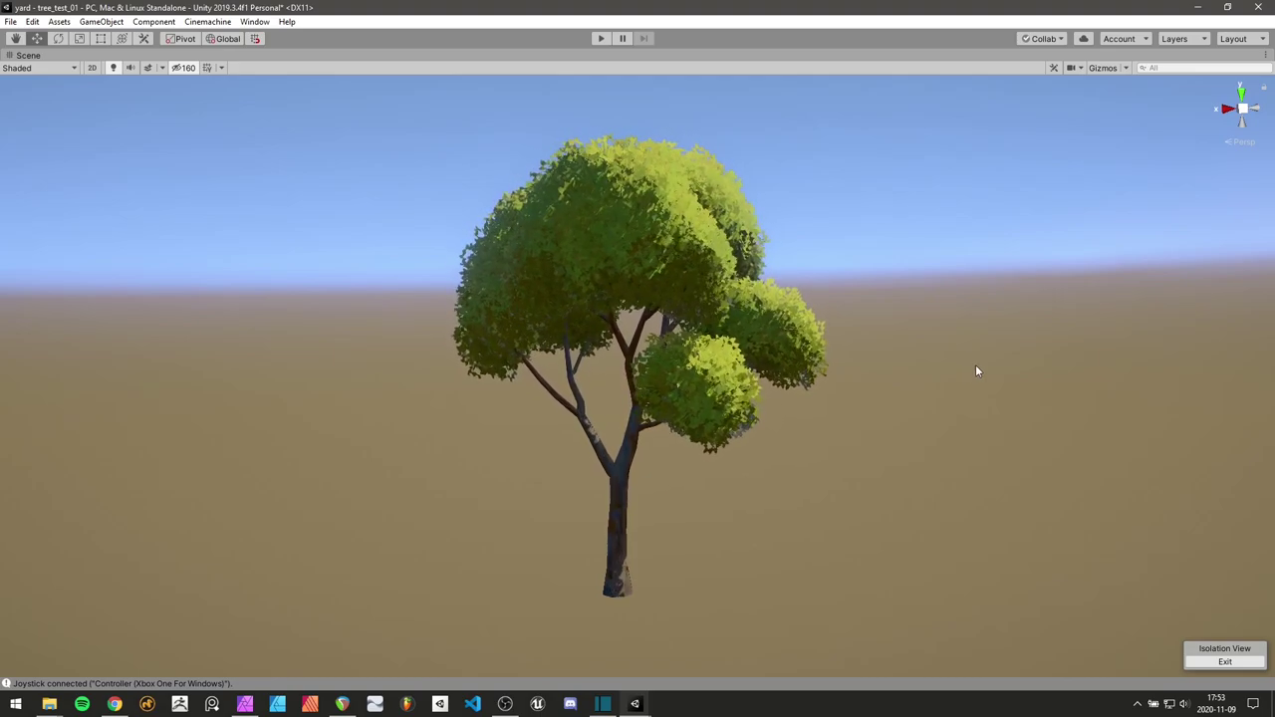
{"action": "key", "text": "shift+space"}
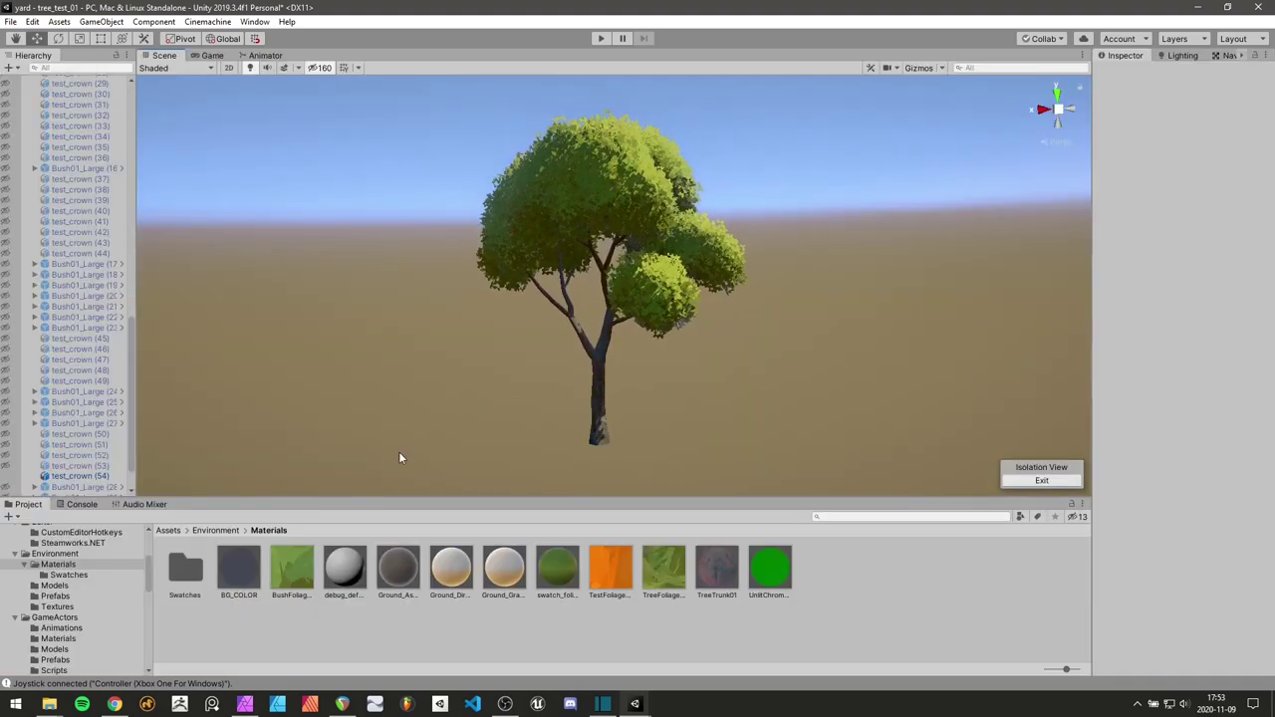
{"action": "left_click_drag", "start_coordinate": [283, 569], "coordinate": [324, 415]}
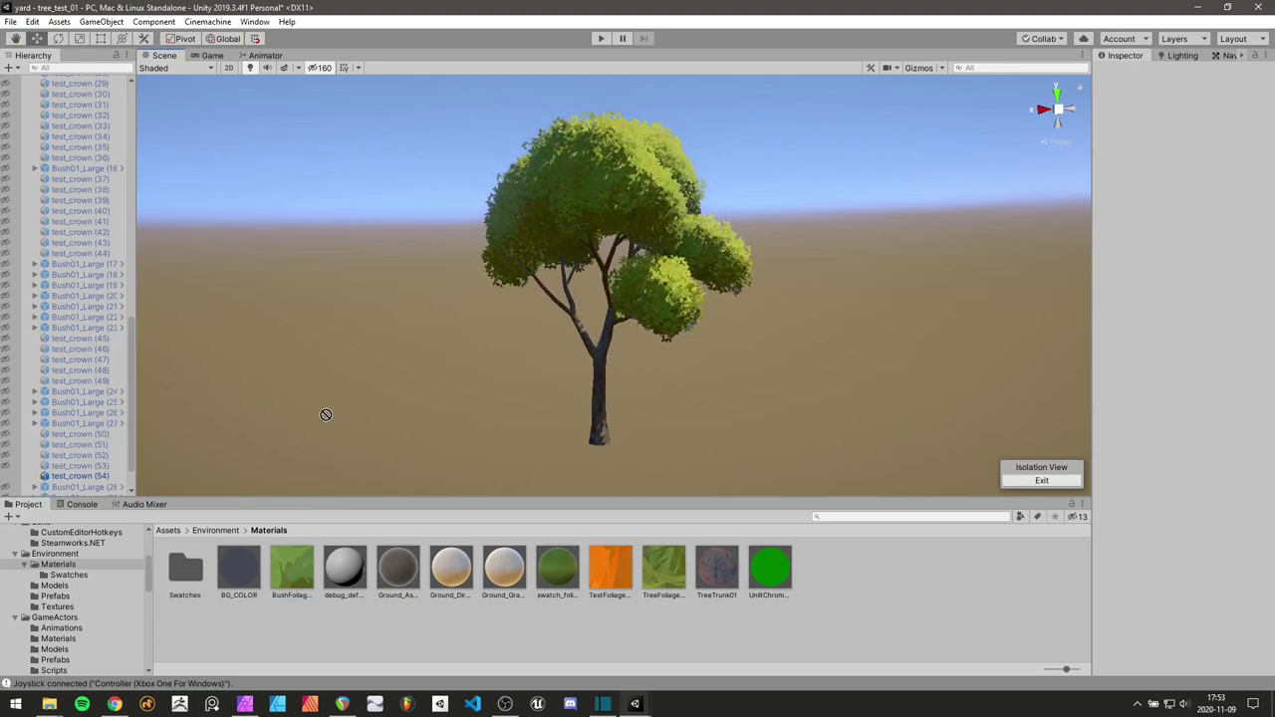
{"action": "left_click_drag", "start_coordinate": [481, 235], "coordinate": [521, 230]}
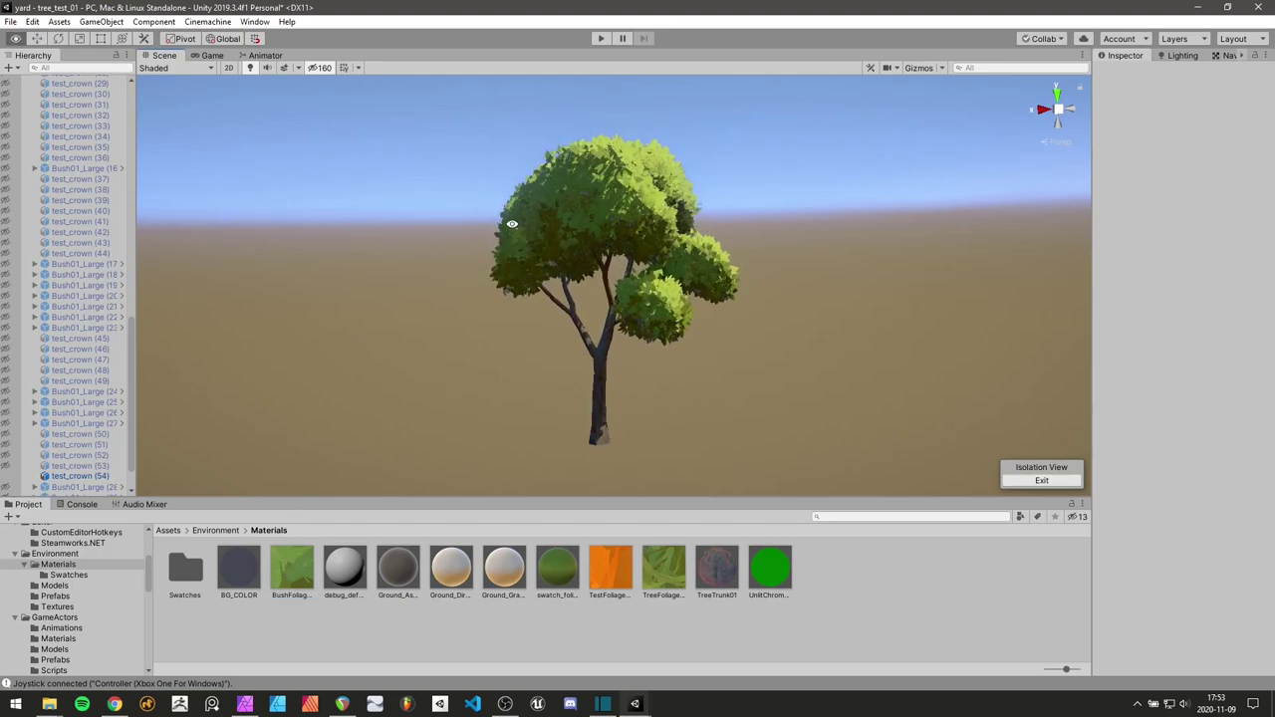
View the tree from several sides and try the orange TestFoliage material on its crown
{"action": "right_click_drag", "start_coordinate": [568, 177], "coordinate": [743, 182], "text": "alt"}
{"action": "left_click_drag", "start_coordinate": [780, 206], "coordinate": [375, 233], "text": "alt"}
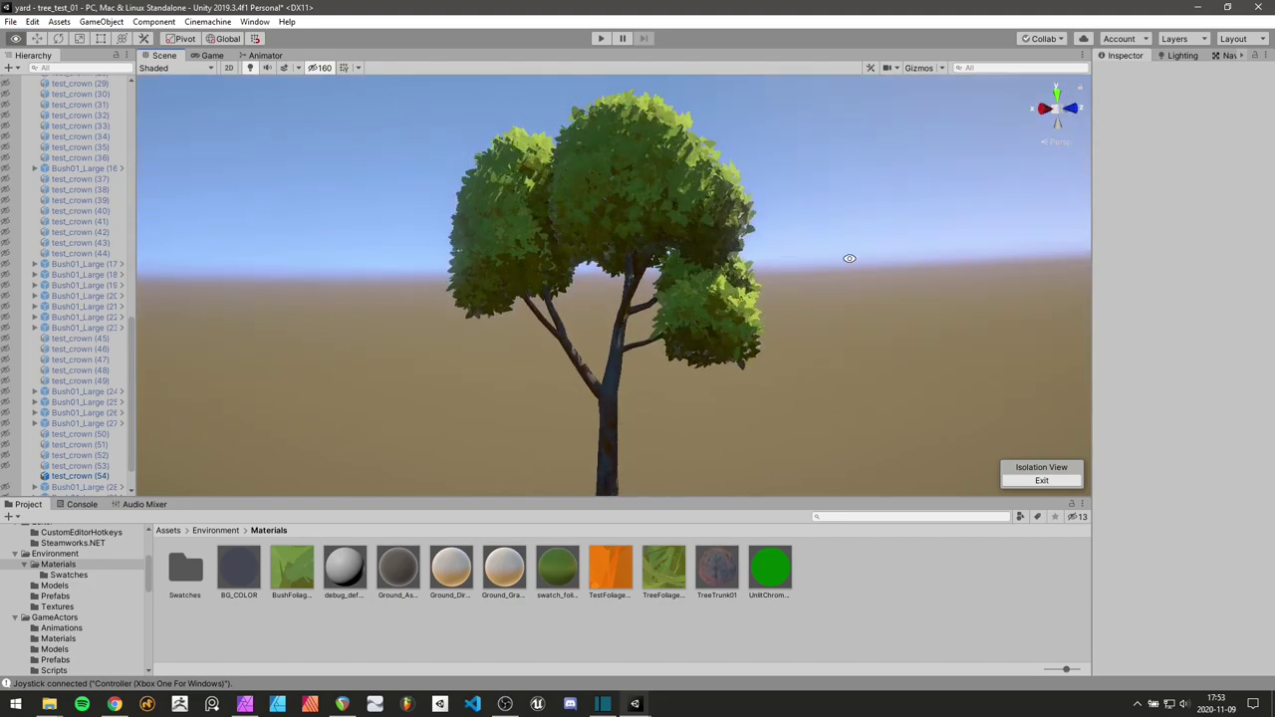
{"action": "left_click_drag", "start_coordinate": [848, 262], "coordinate": [709, 258], "text": "alt"}
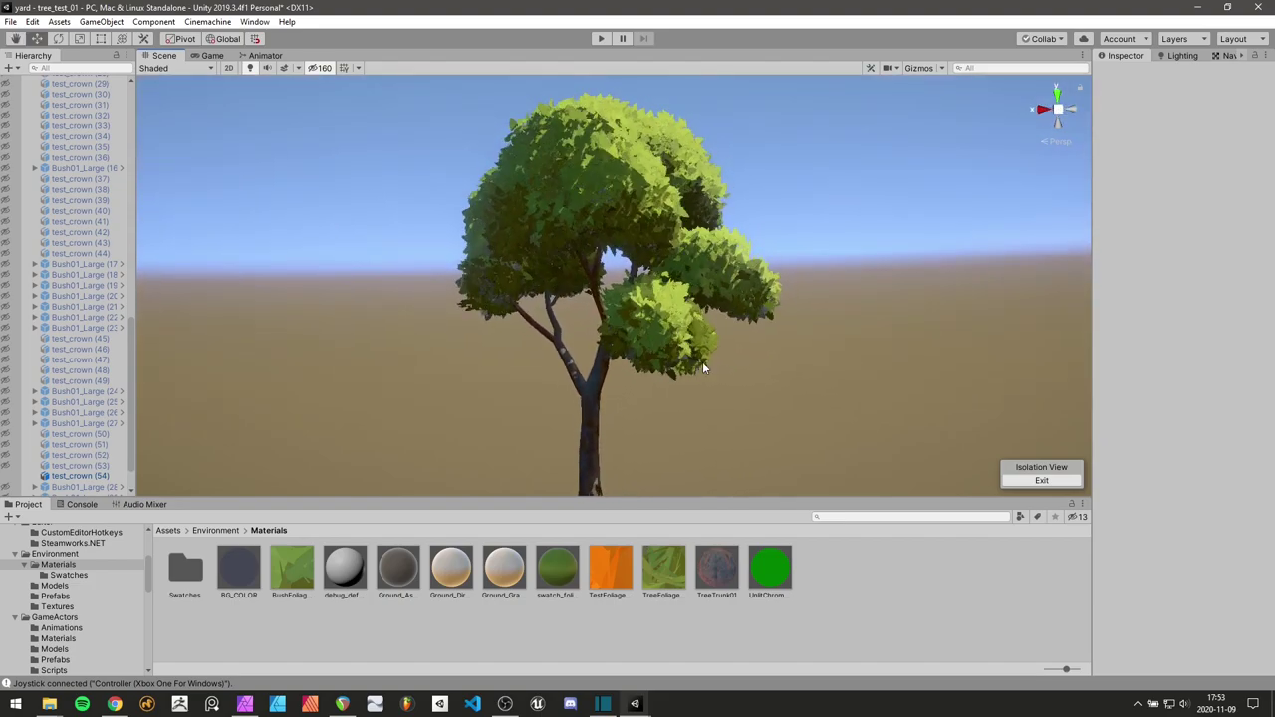
{"action": "left_click_drag", "start_coordinate": [702, 359], "coordinate": [676, 359], "text": "alt"}
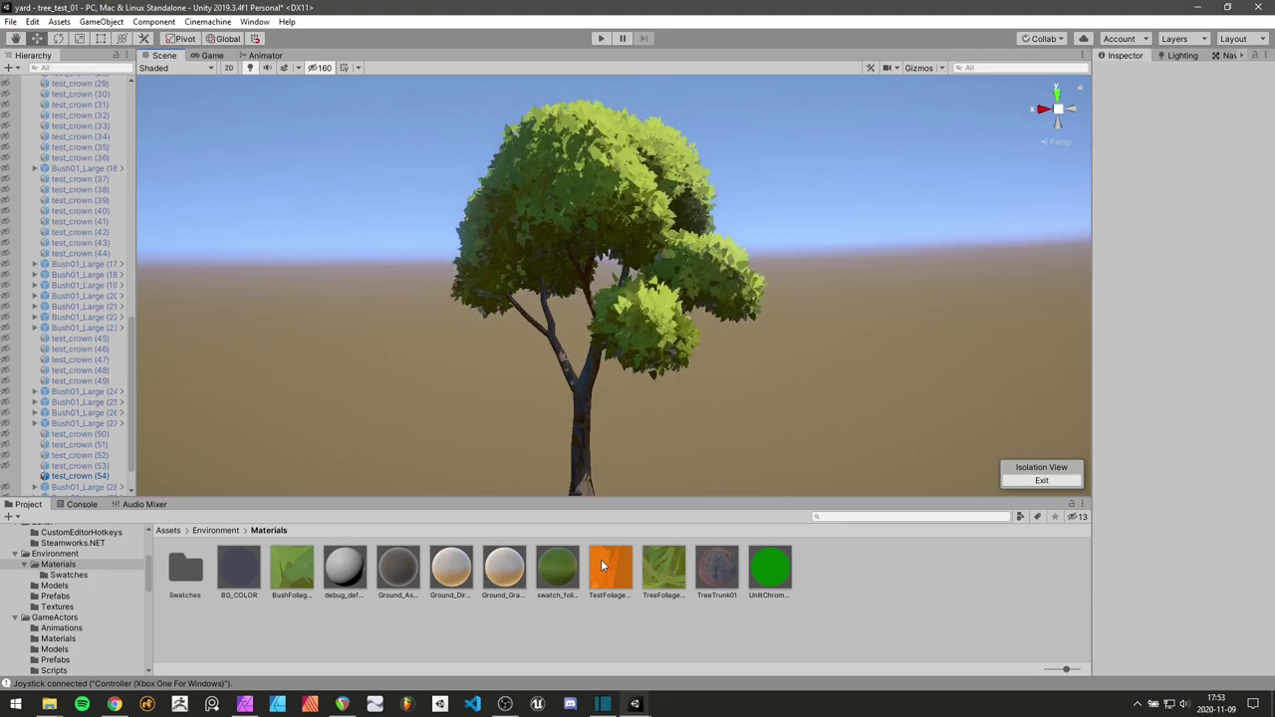
{"action": "left_click_drag", "start_coordinate": [603, 561], "coordinate": [653, 505]}
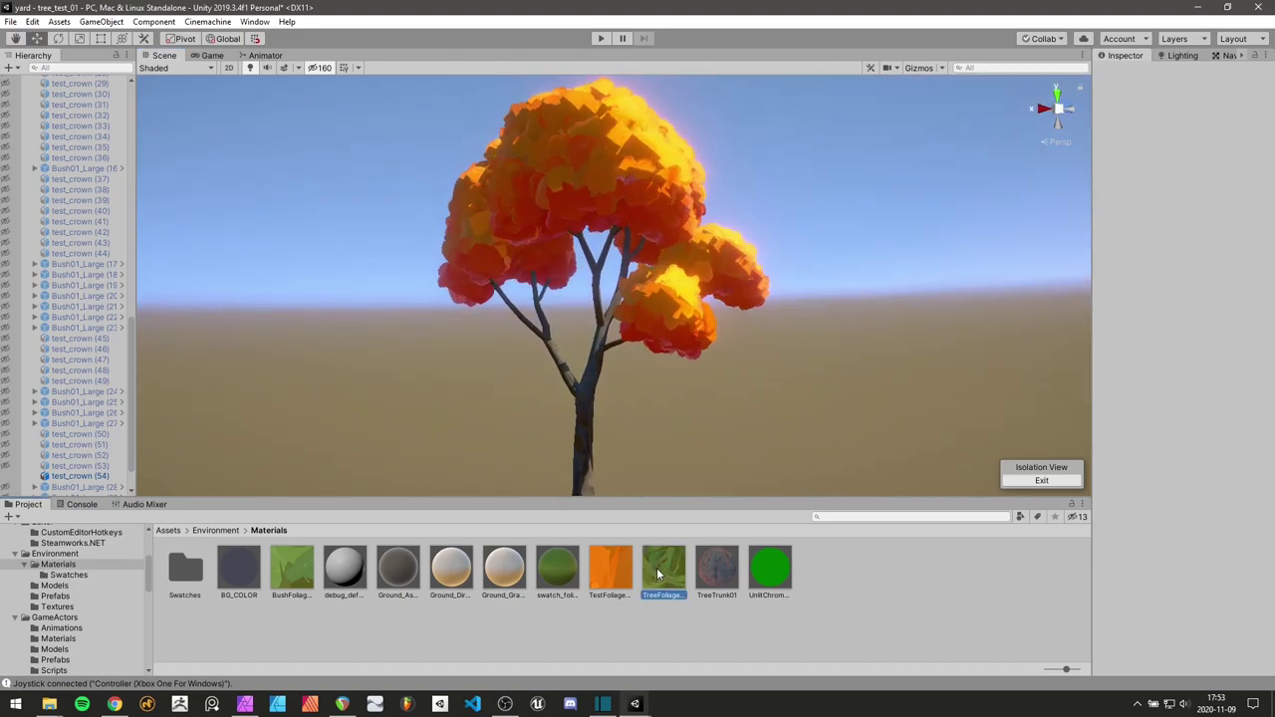
Reapply the TreeFoliage material to the tree's crown and maximize the Scene view
{"action": "left_click_drag", "start_coordinate": [657, 568], "coordinate": [663, 328]}
{"action": "scroll", "coordinate": [688, 344], "scroll_direction": "down", "scroll_amount": 2}
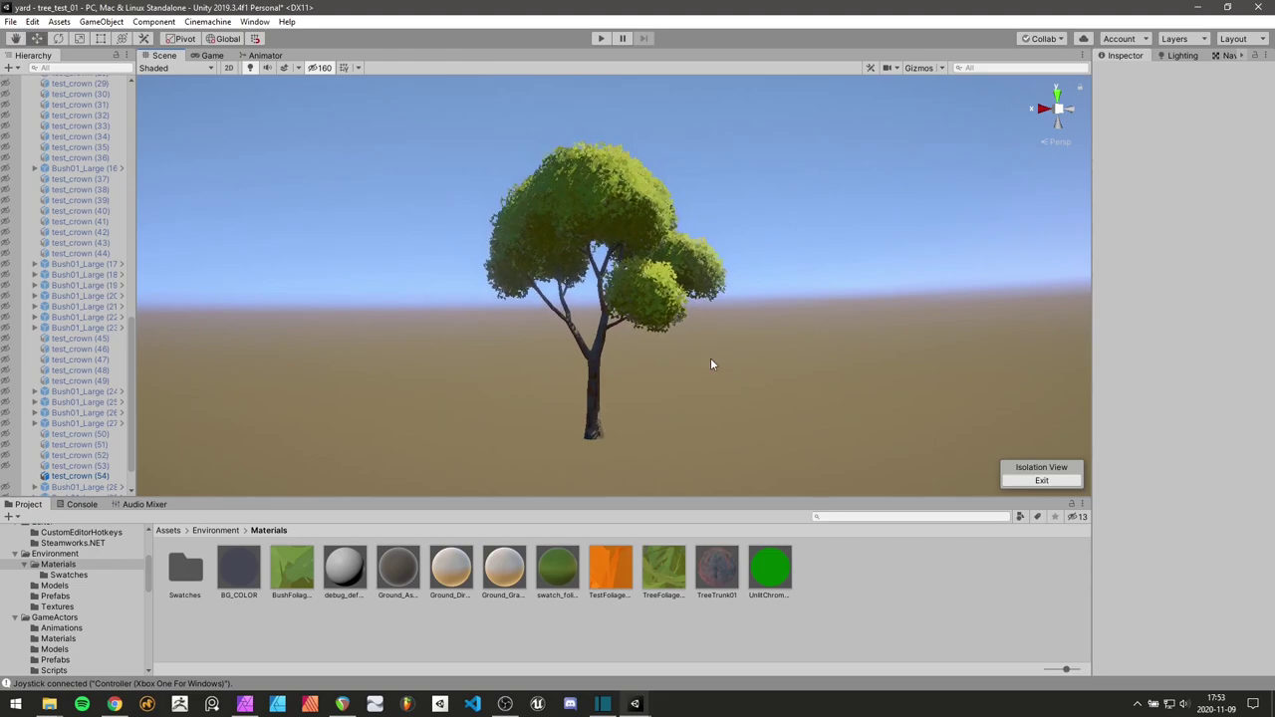
{"action": "key", "text": "shift+space"}
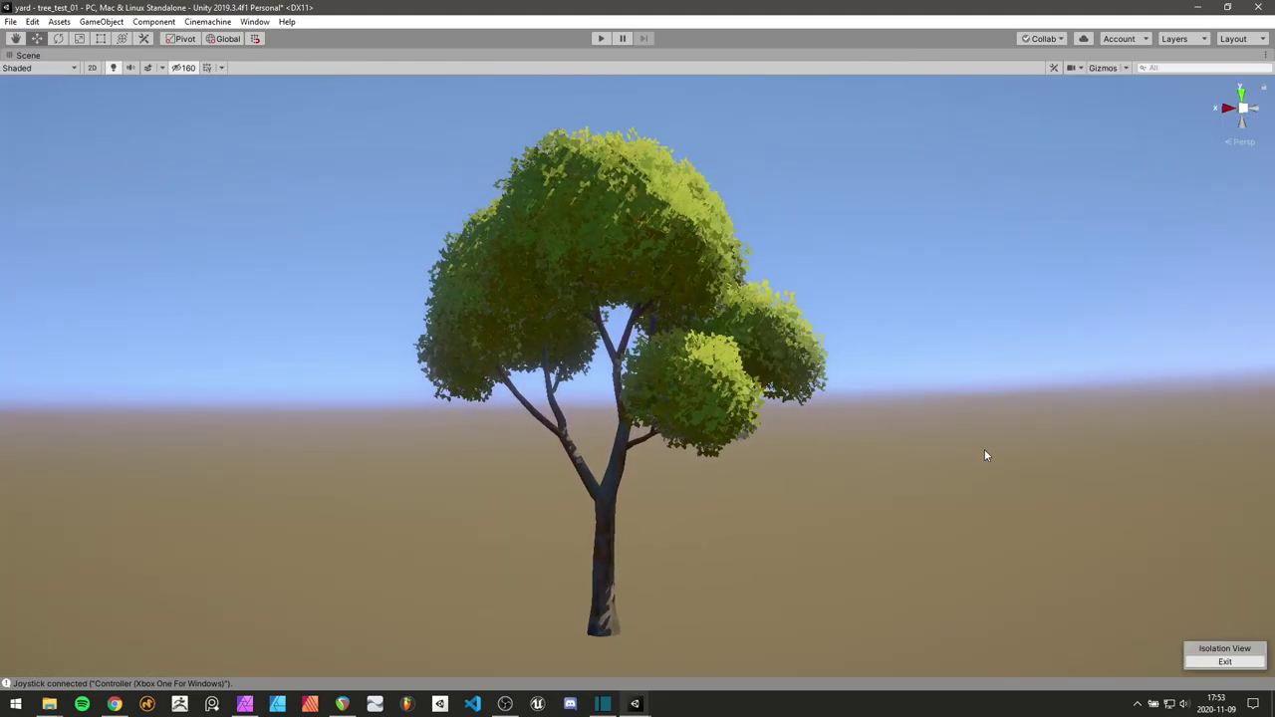